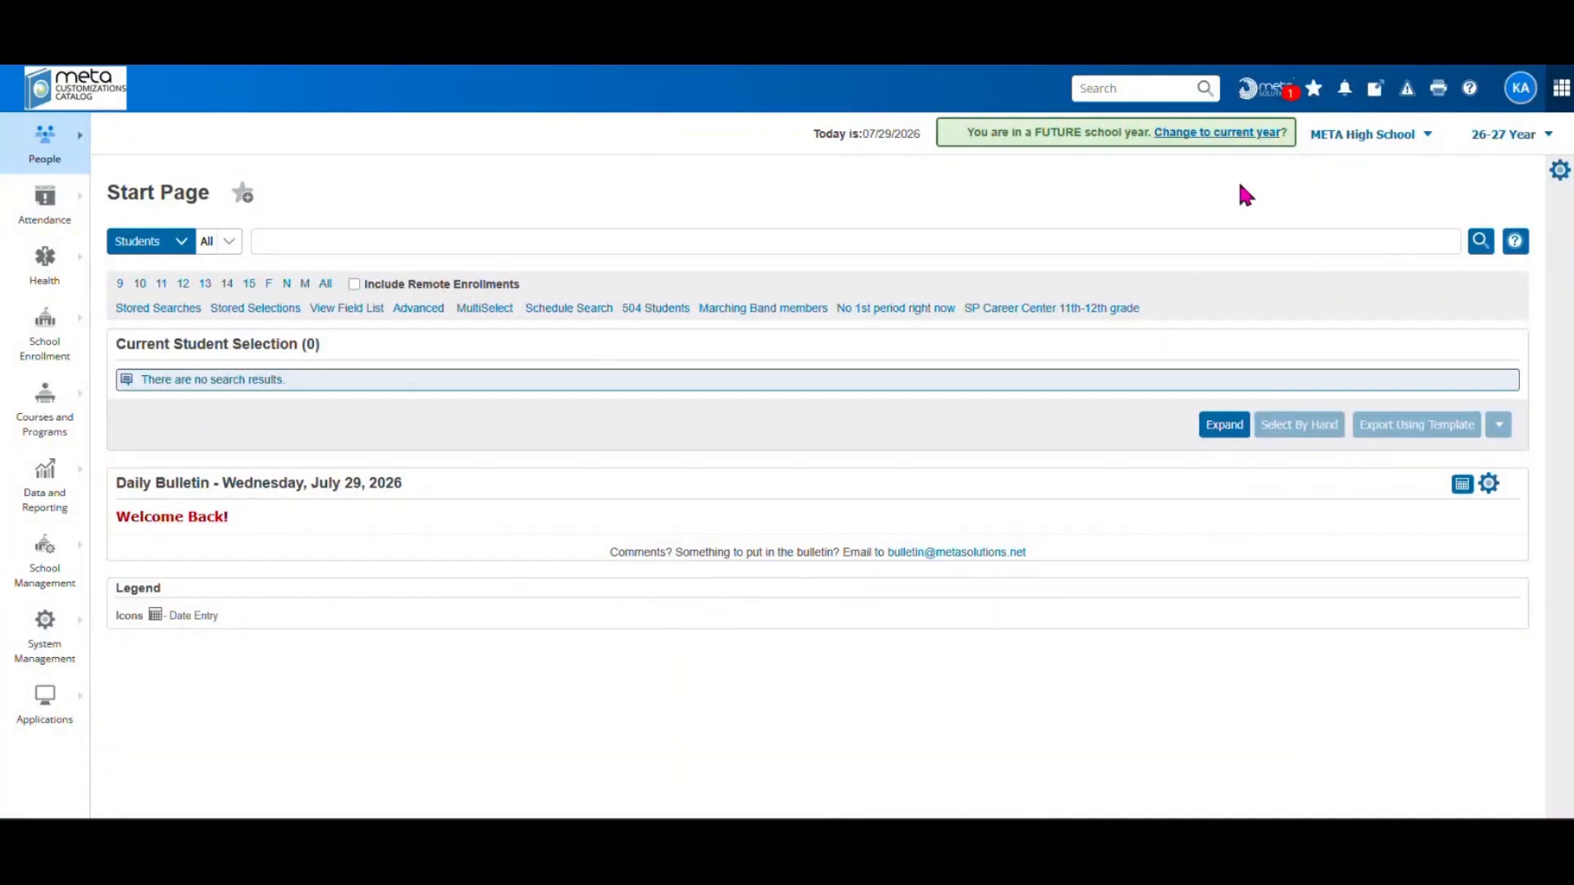
# Open the META PowerSchool Documentation site from the Help (?) menu
pyautogui.click(1469, 95)
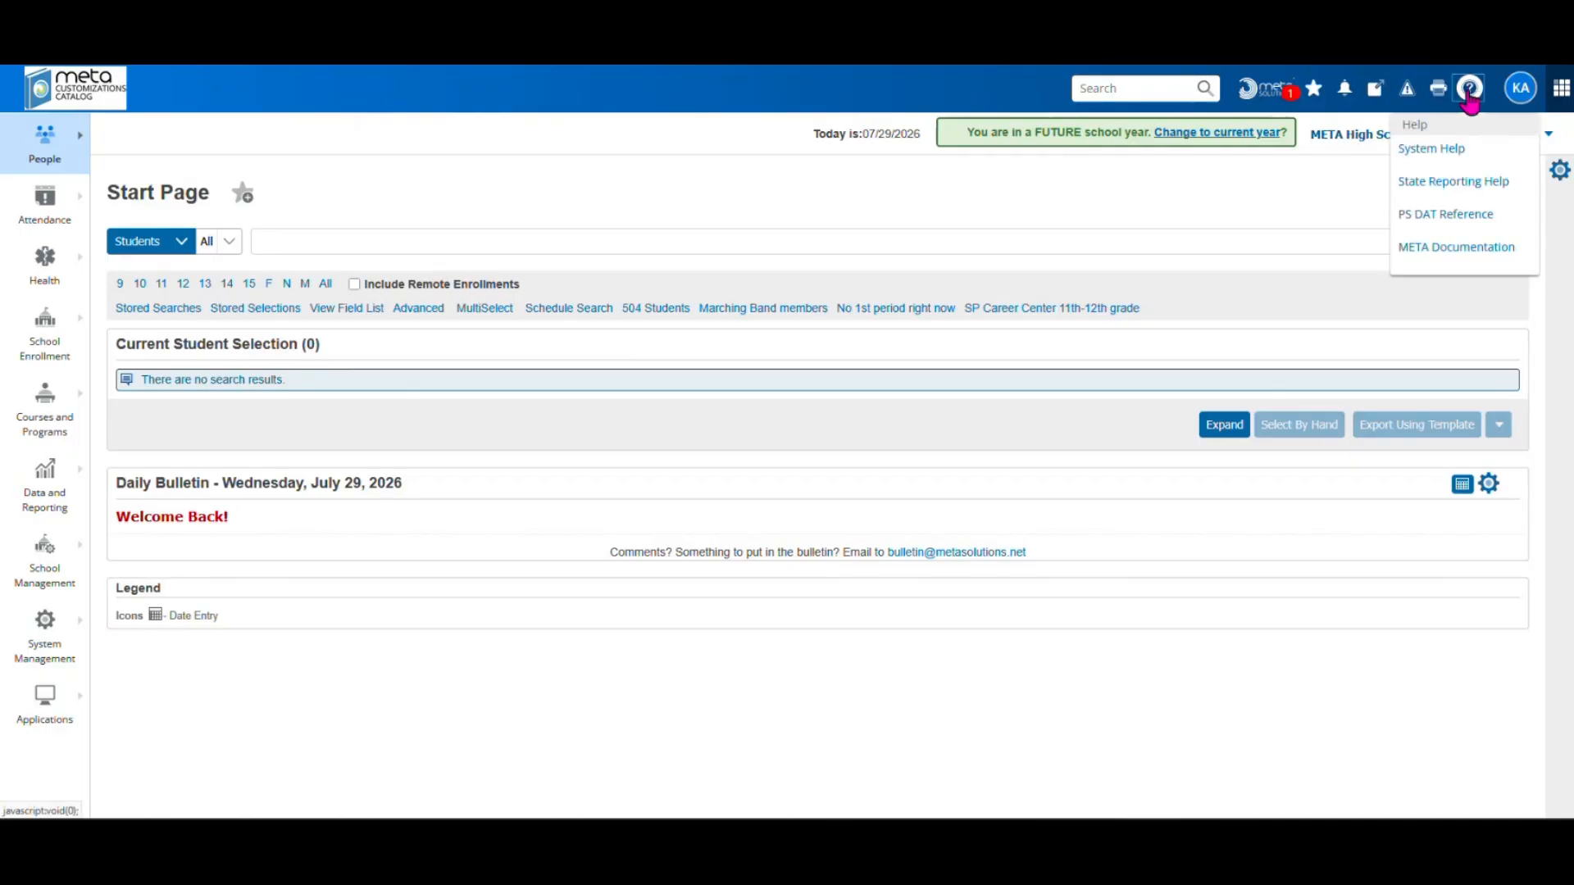
pyautogui.click(1430, 247)
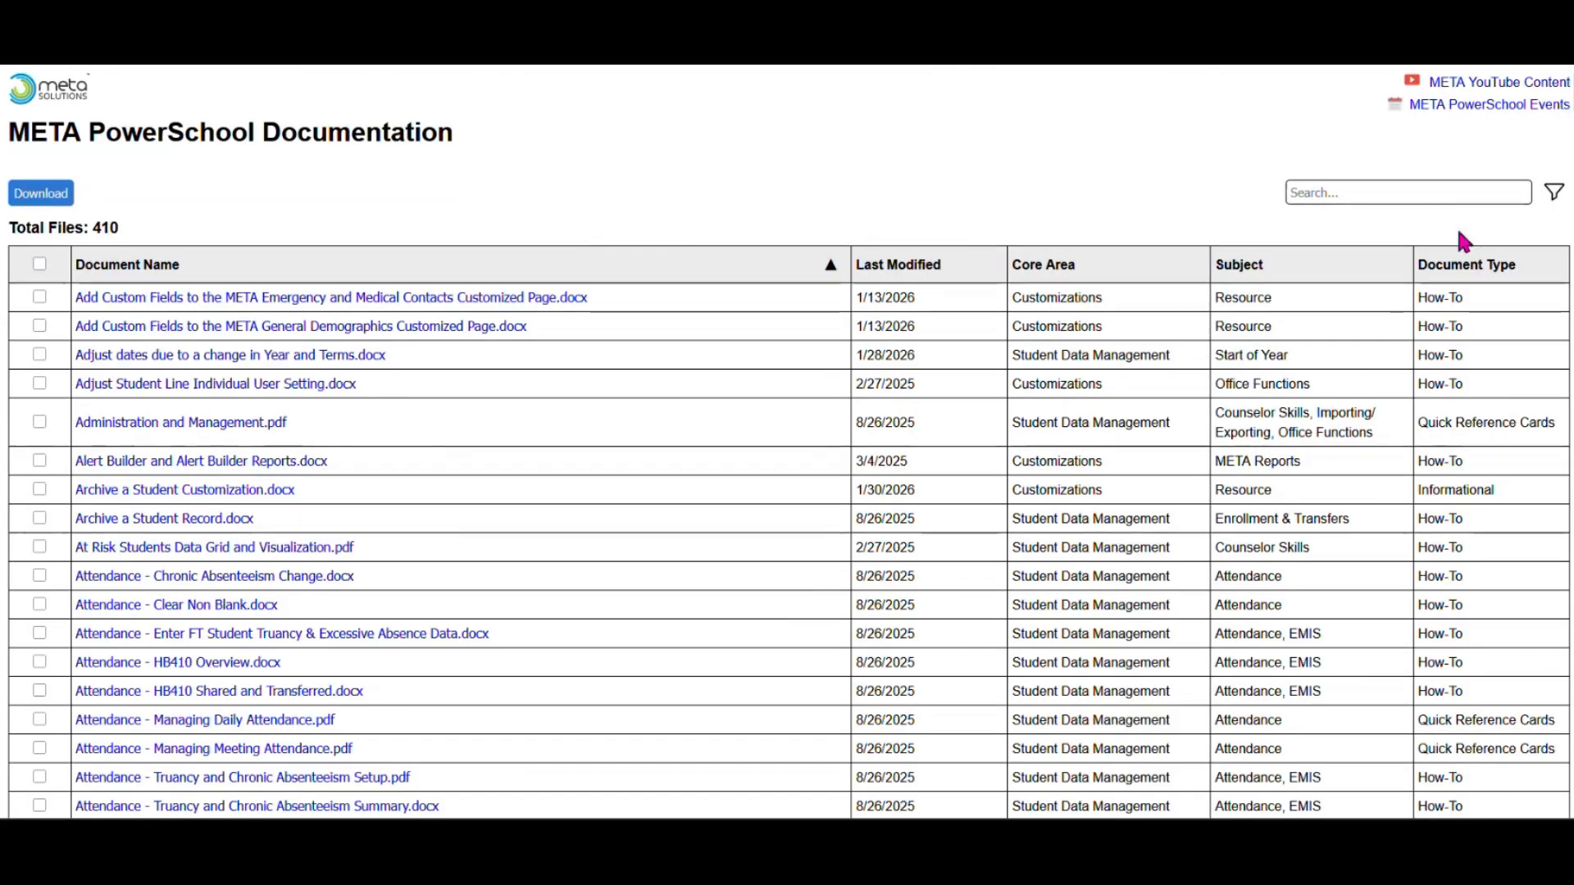
# Filter the documentation to the Start of Year subject and view the School Building checklist
pyautogui.click(1552, 205)
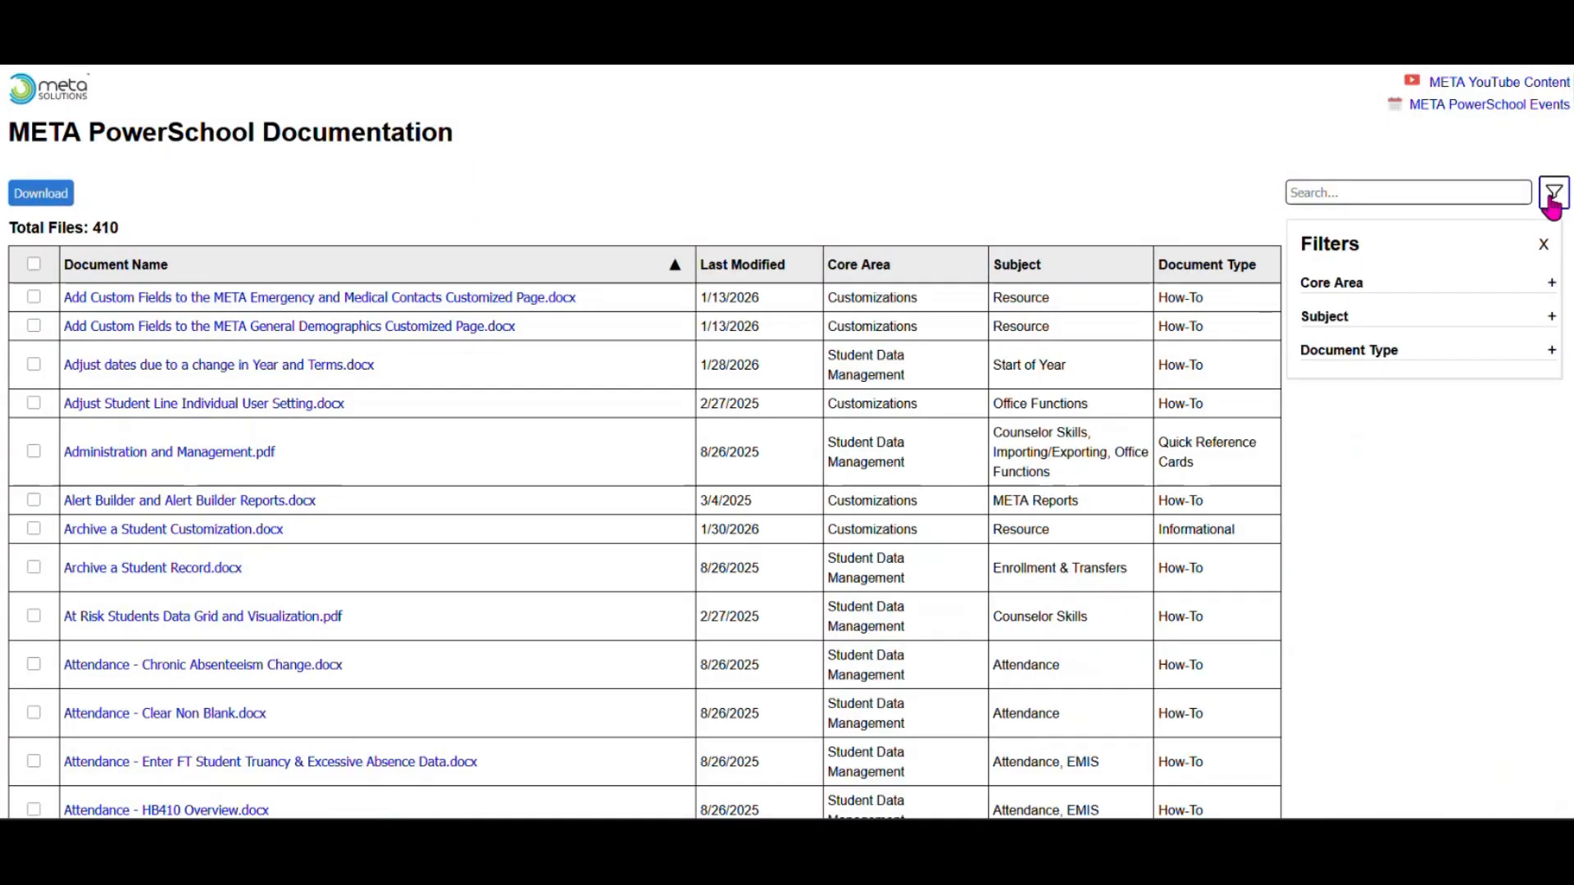
pyautogui.click(1410, 322)
pyautogui.scroll(-6, 1410, 330)
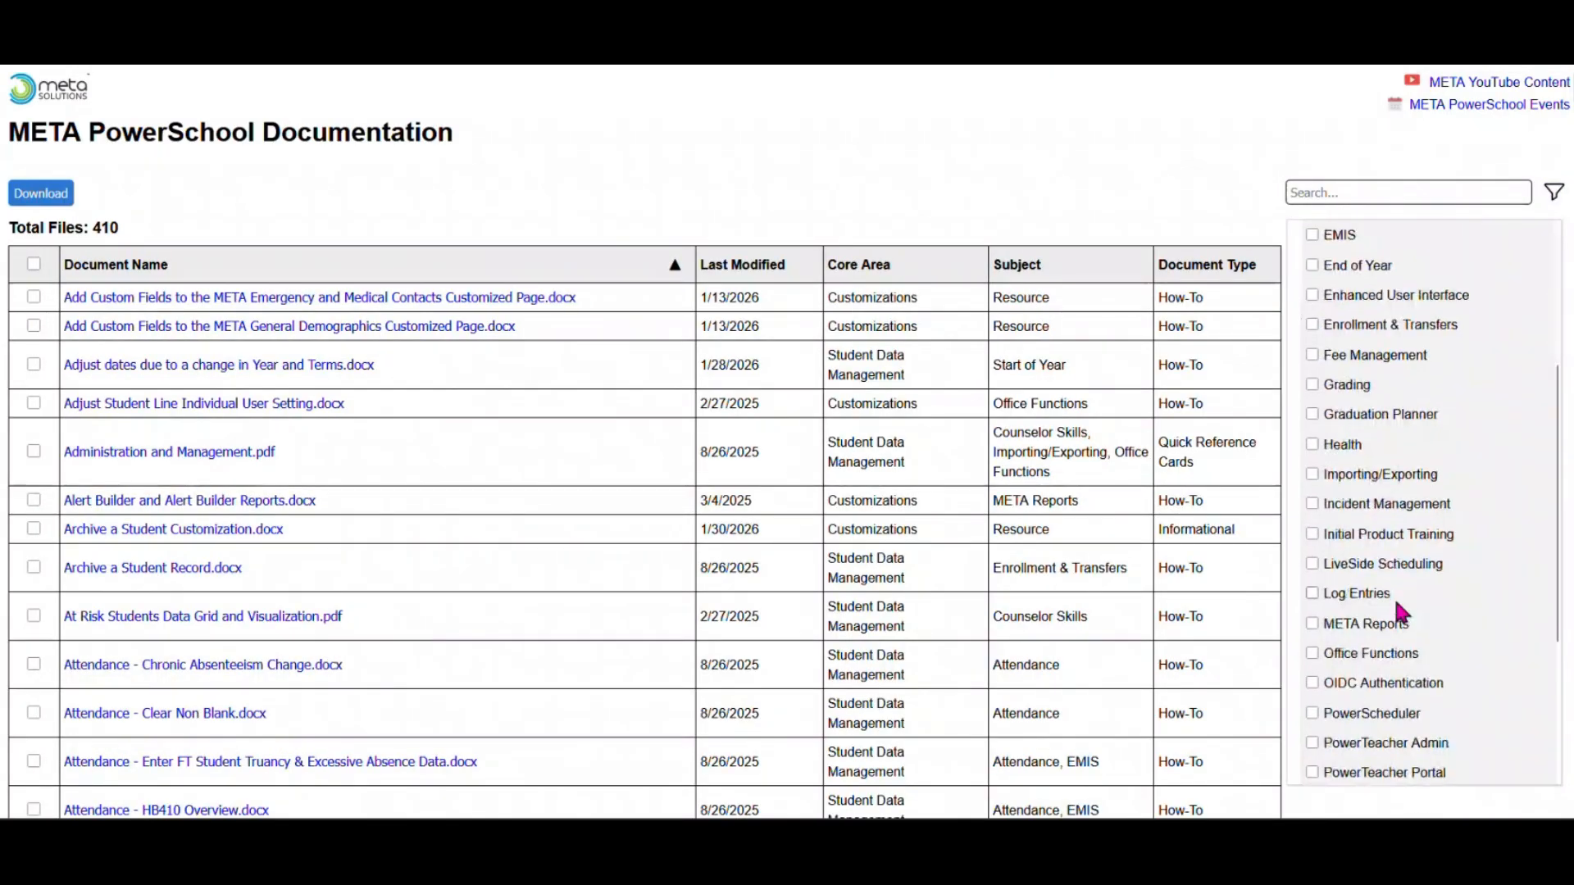
pyautogui.click(1313, 690)
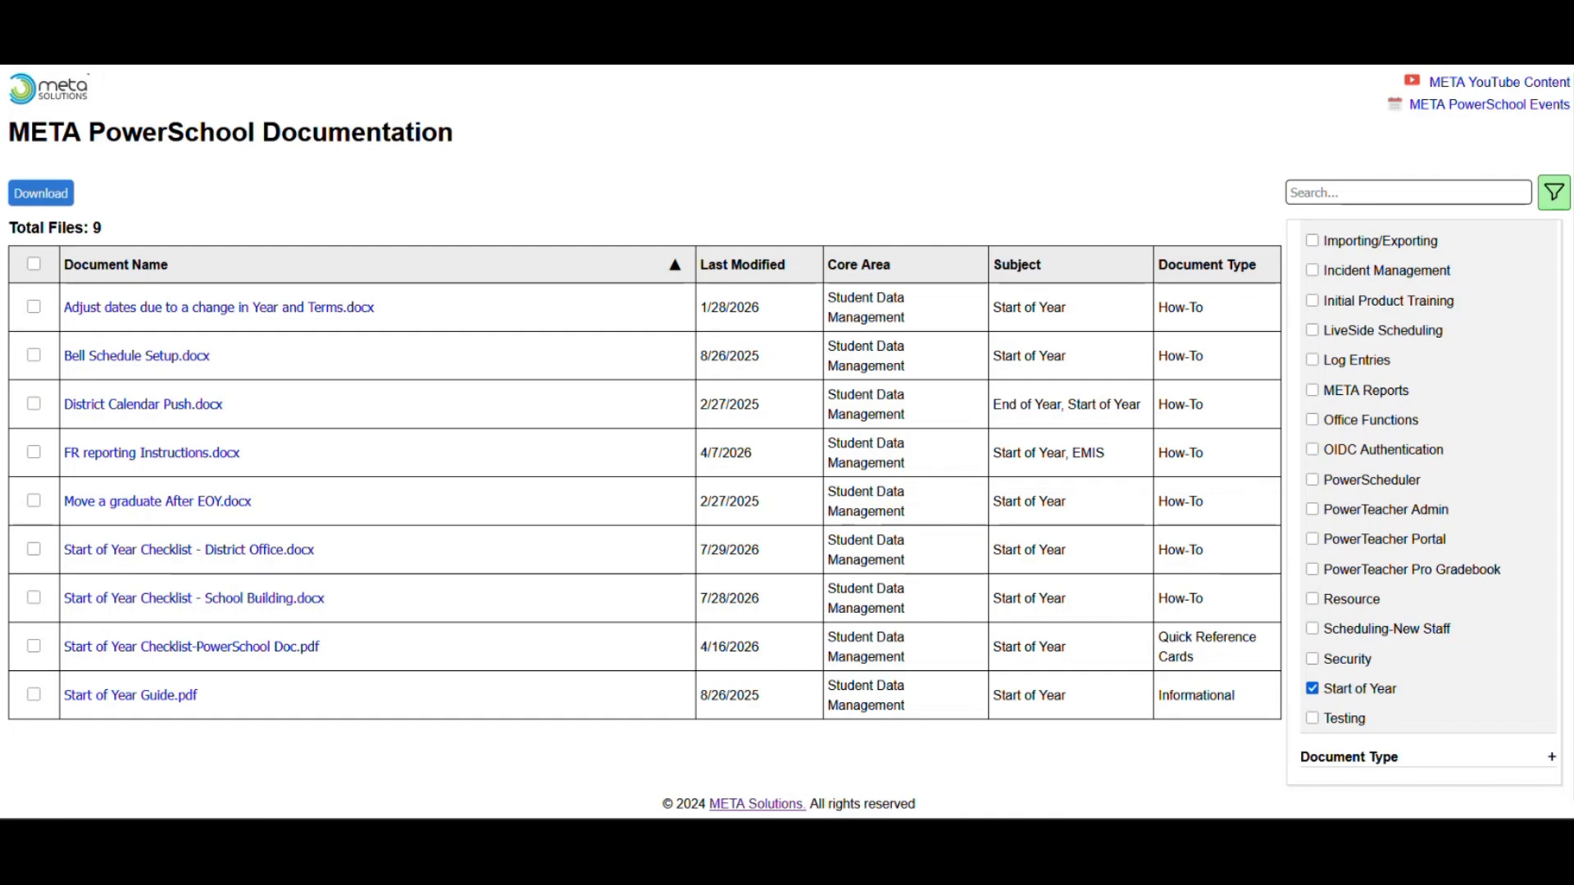
pyautogui.click(869, 65)
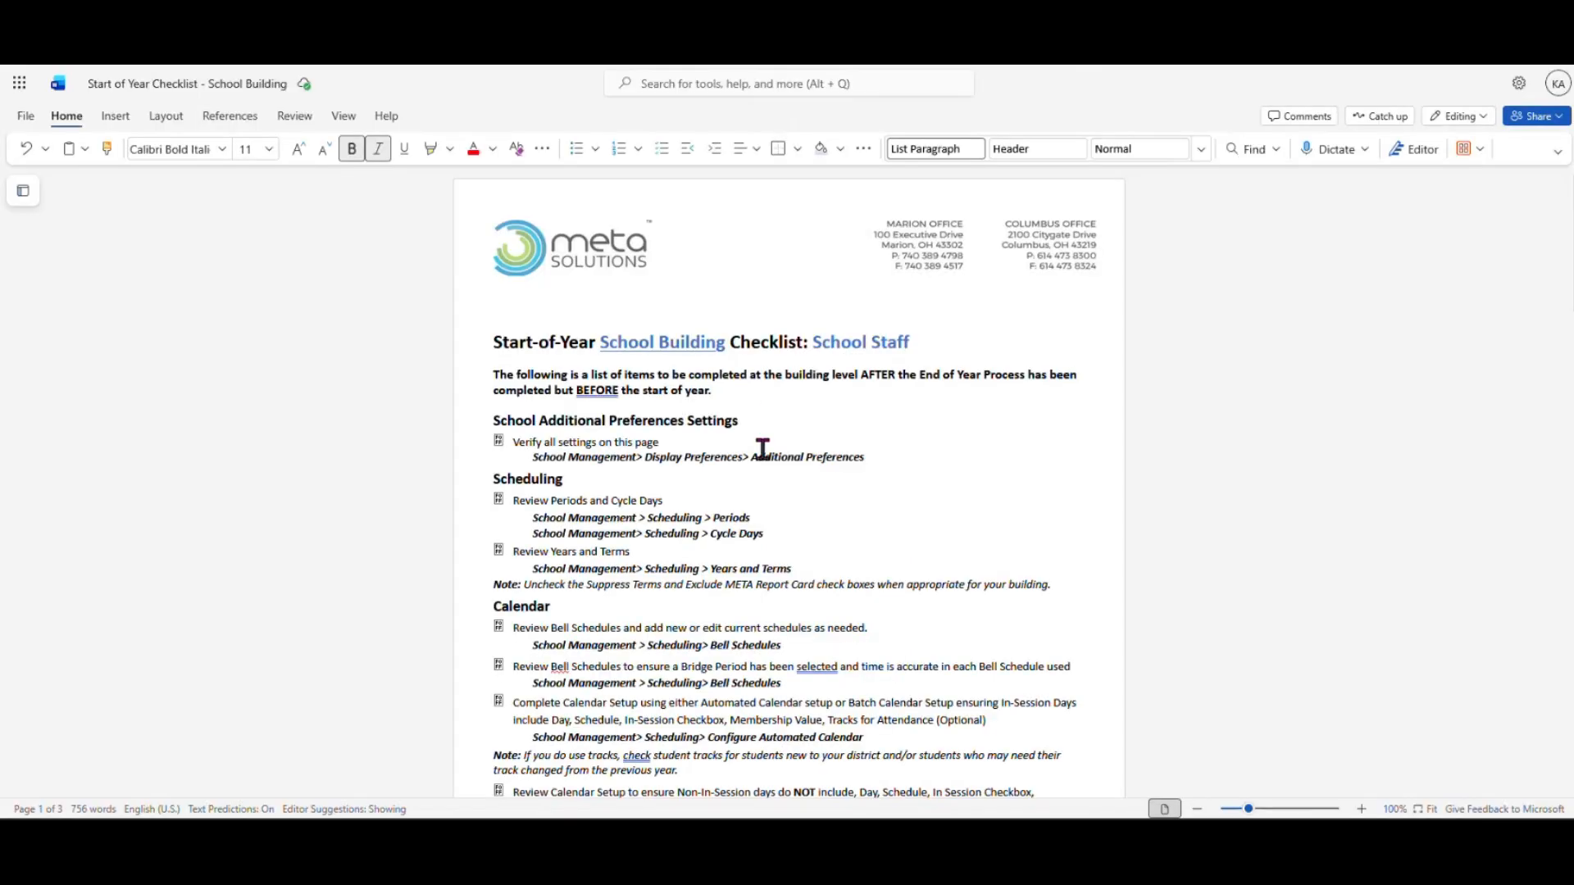
pyautogui.scroll(-3, 759, 550)
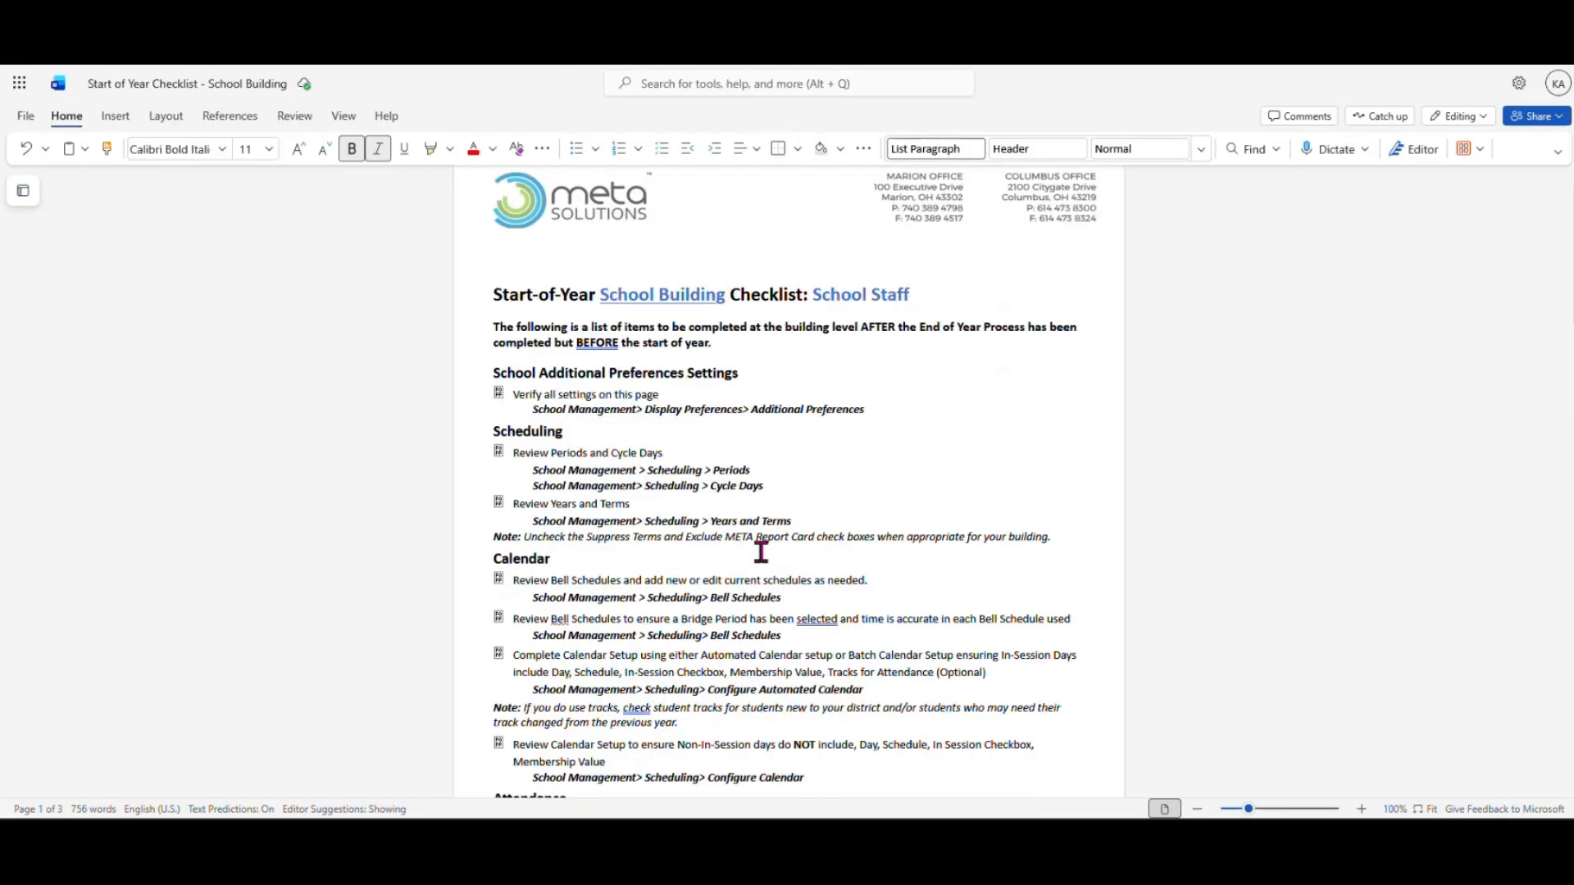
pyautogui.scroll(-10, 681, 742)
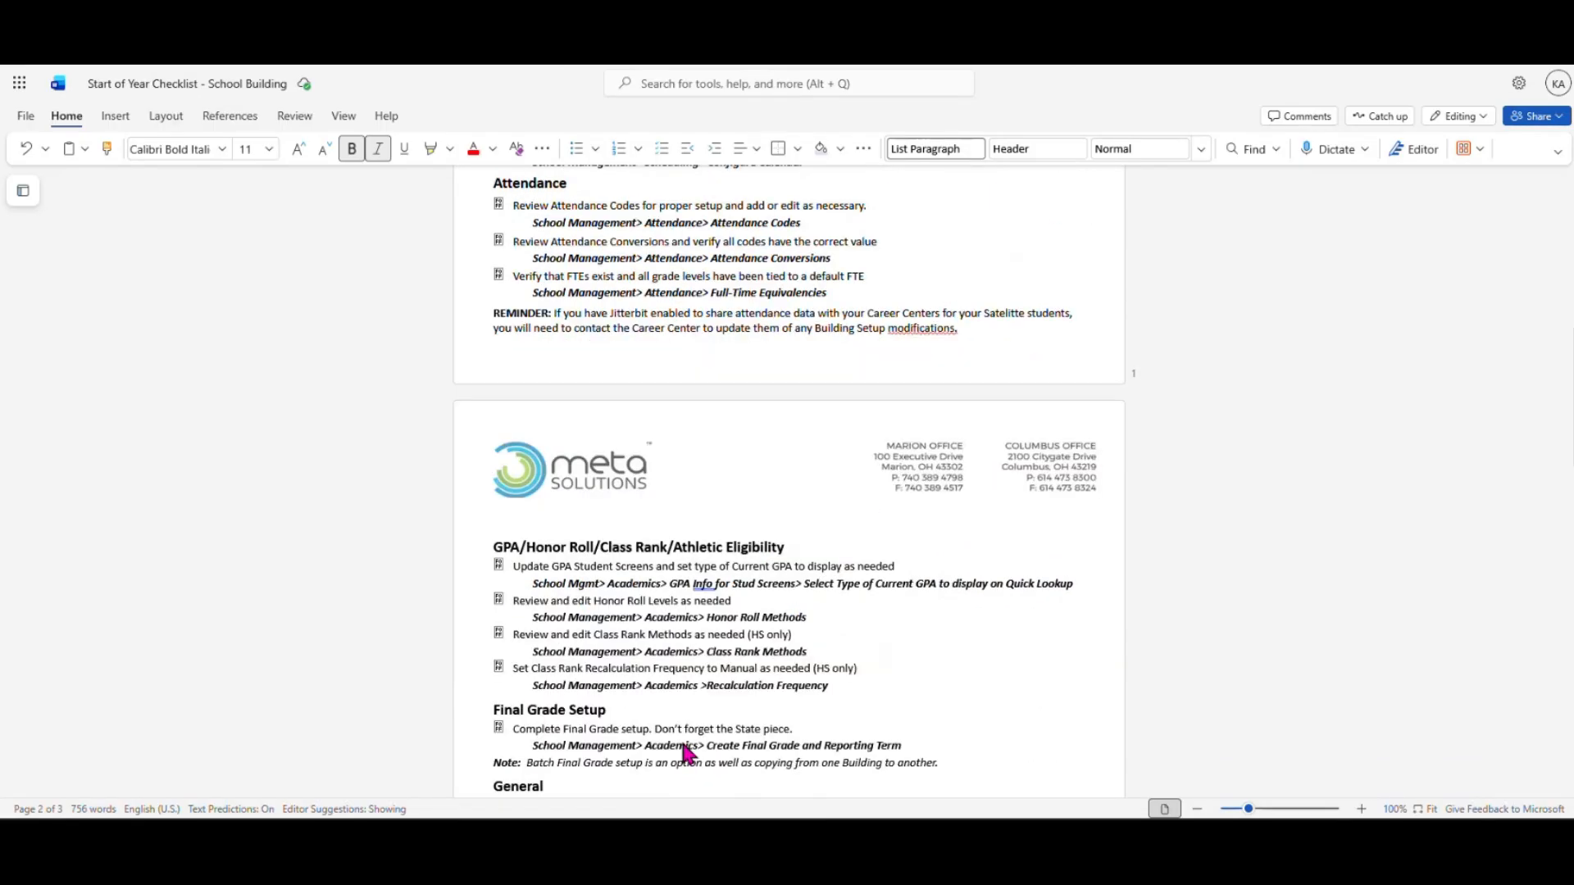
pyautogui.scroll(-7, 683, 742)
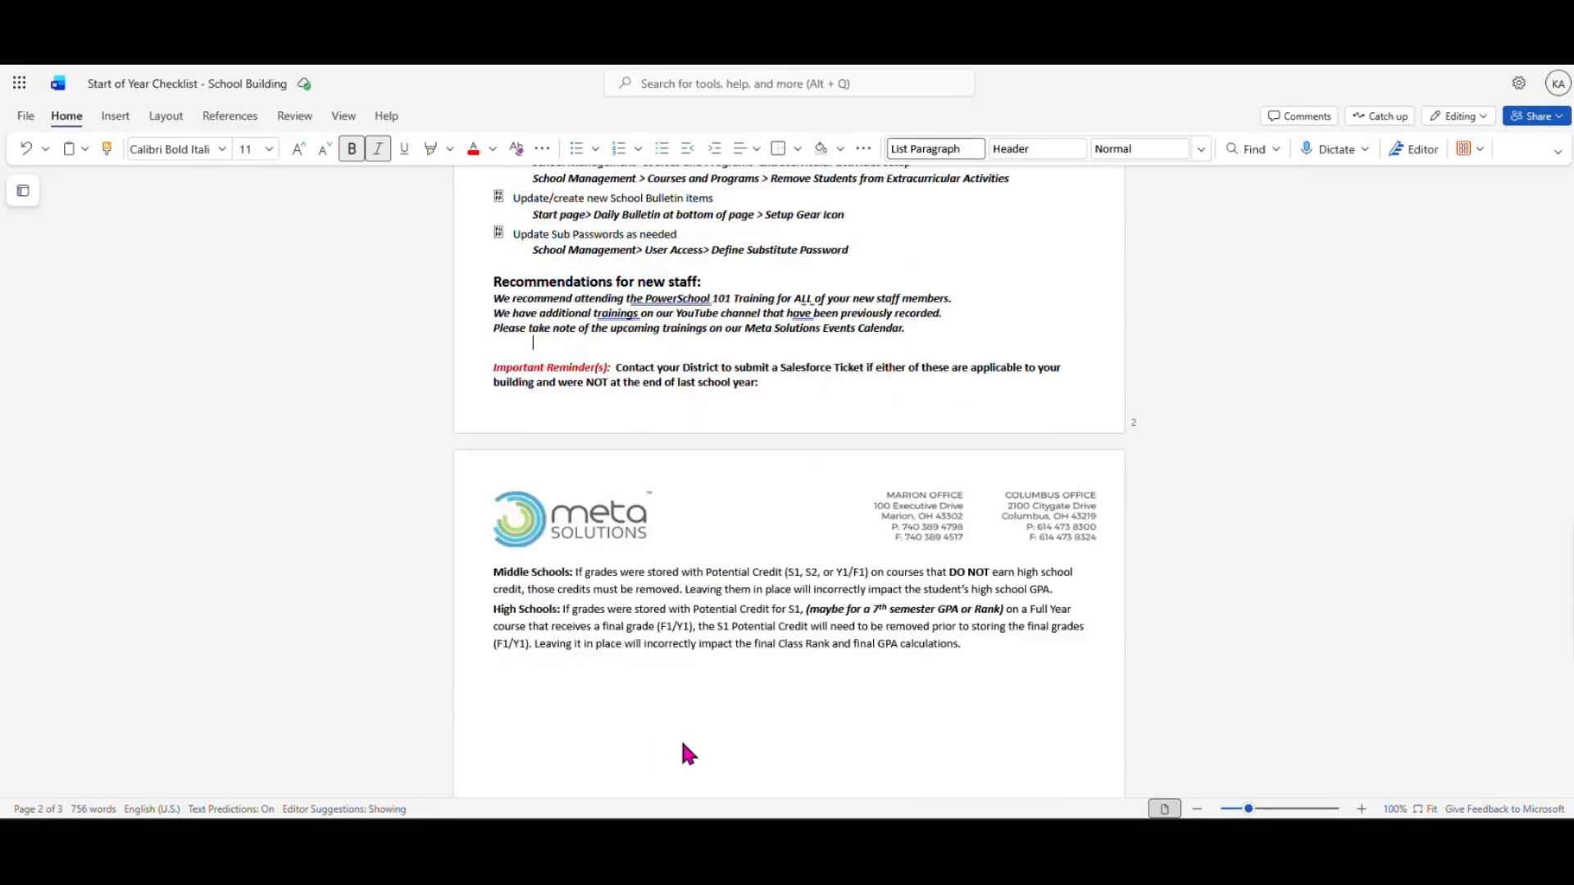
pyautogui.scroll(6, 683, 742)
pyautogui.scroll(12, 682, 744)
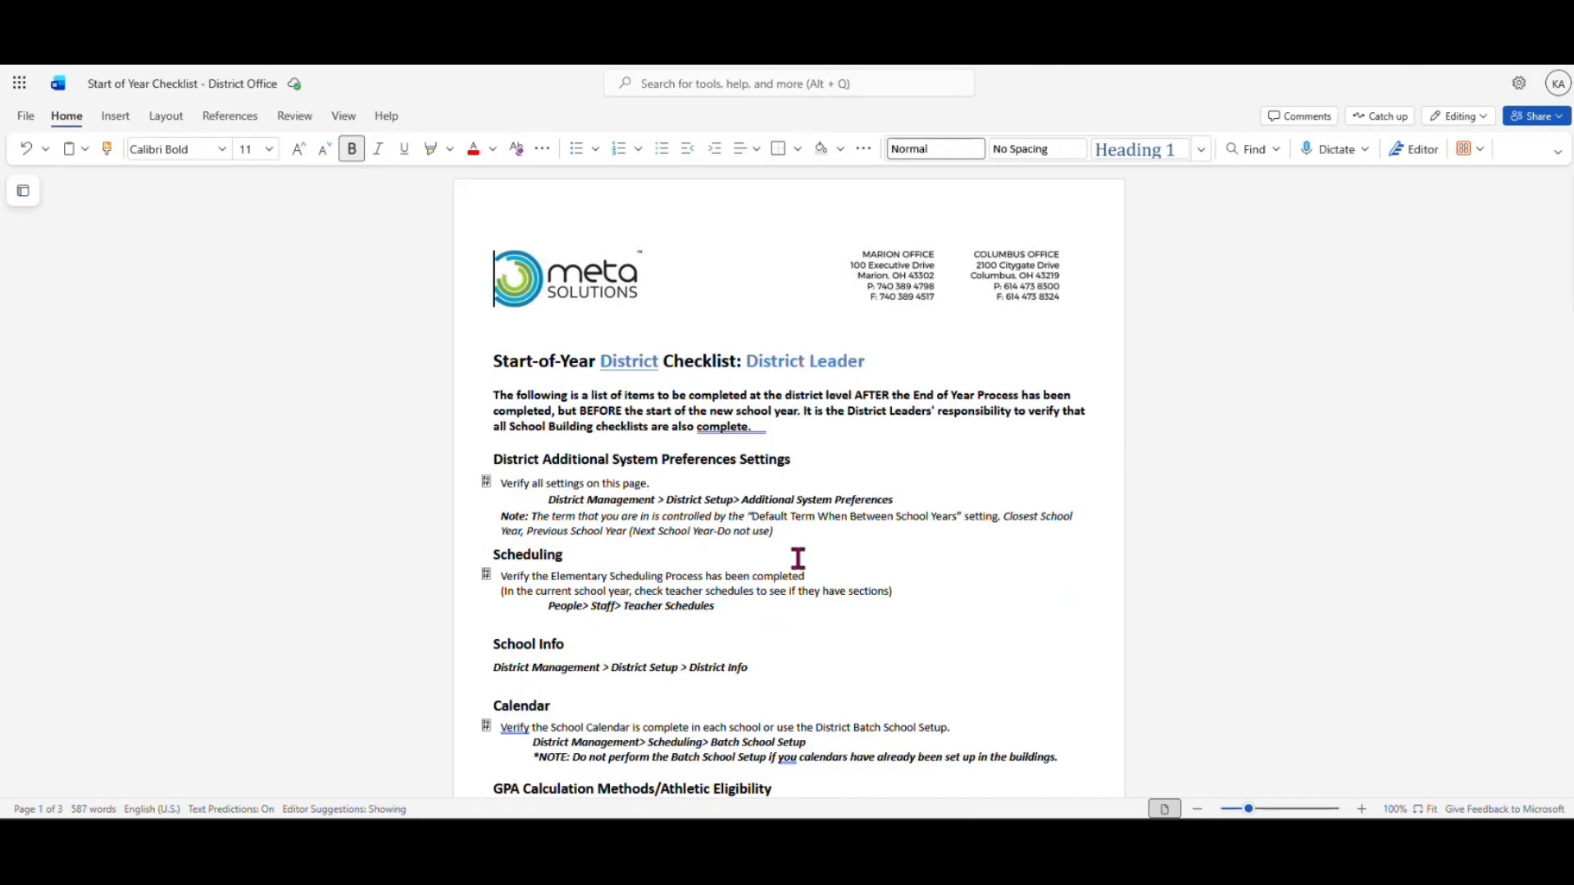
# Scroll through the District Office checklist and back to the top, then return to PowerSchool
pyautogui.scroll(-4, 867, 654)
pyautogui.scroll(-10, 866, 654)
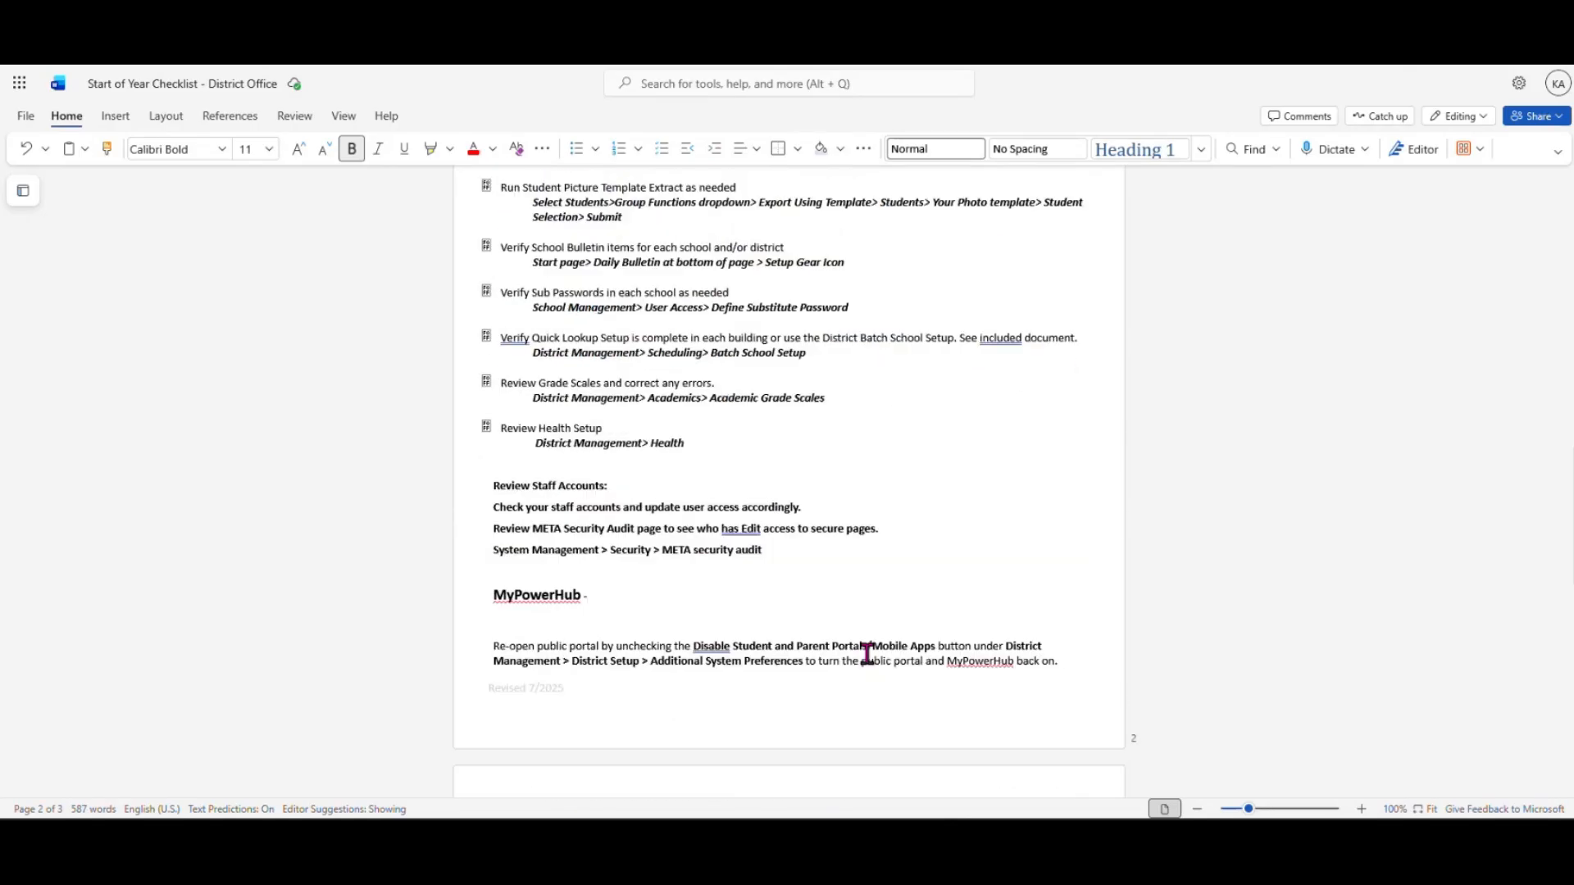
pyautogui.scroll(-3, 867, 654)
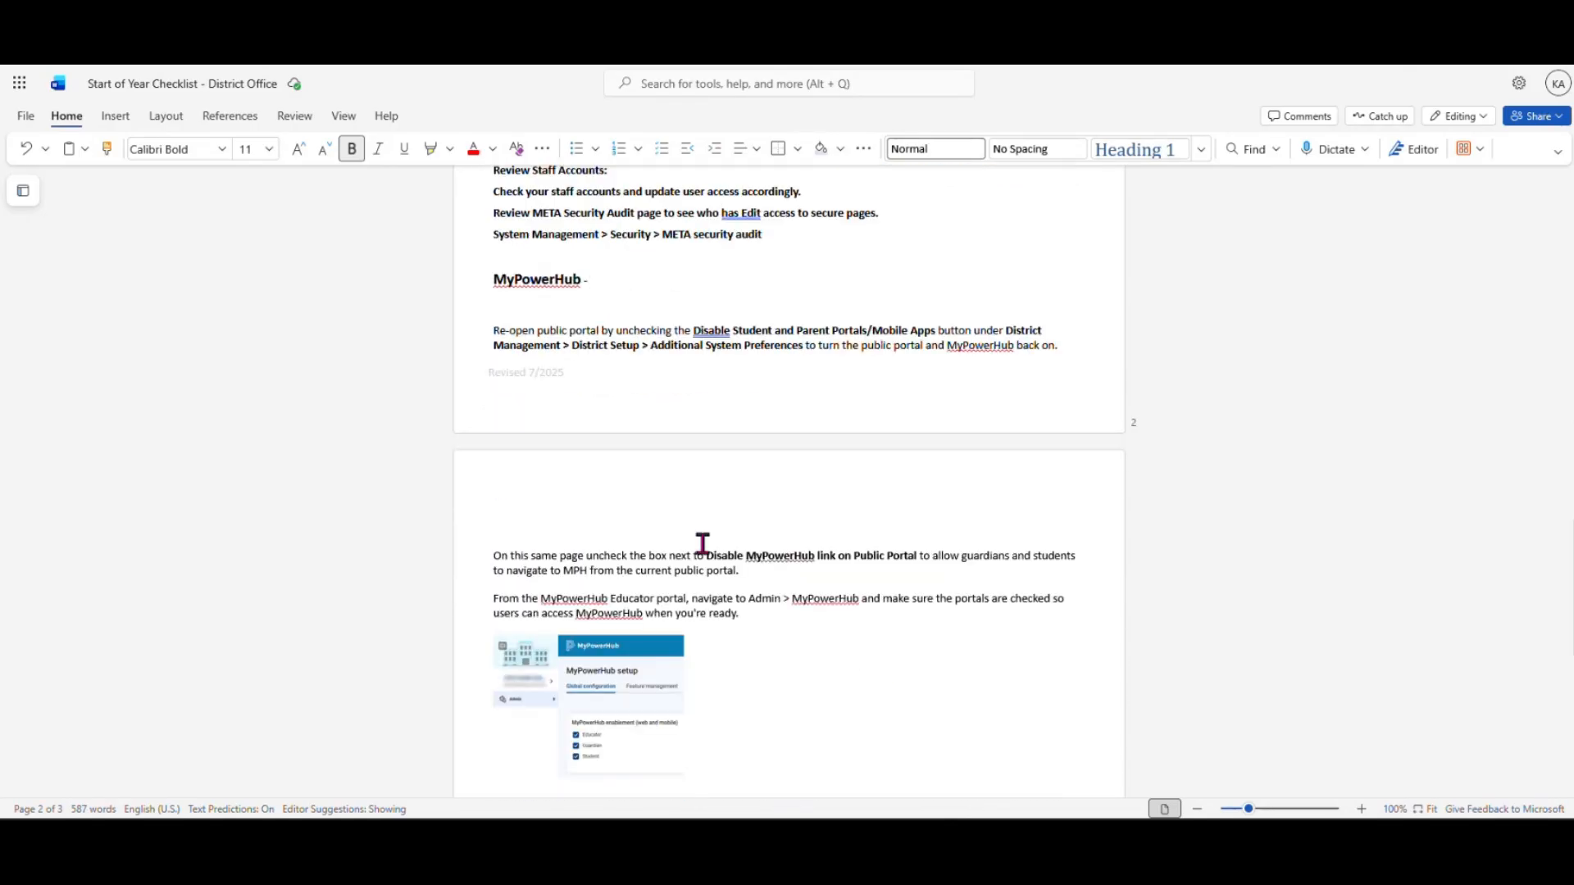
pyautogui.scroll(10, 712, 531)
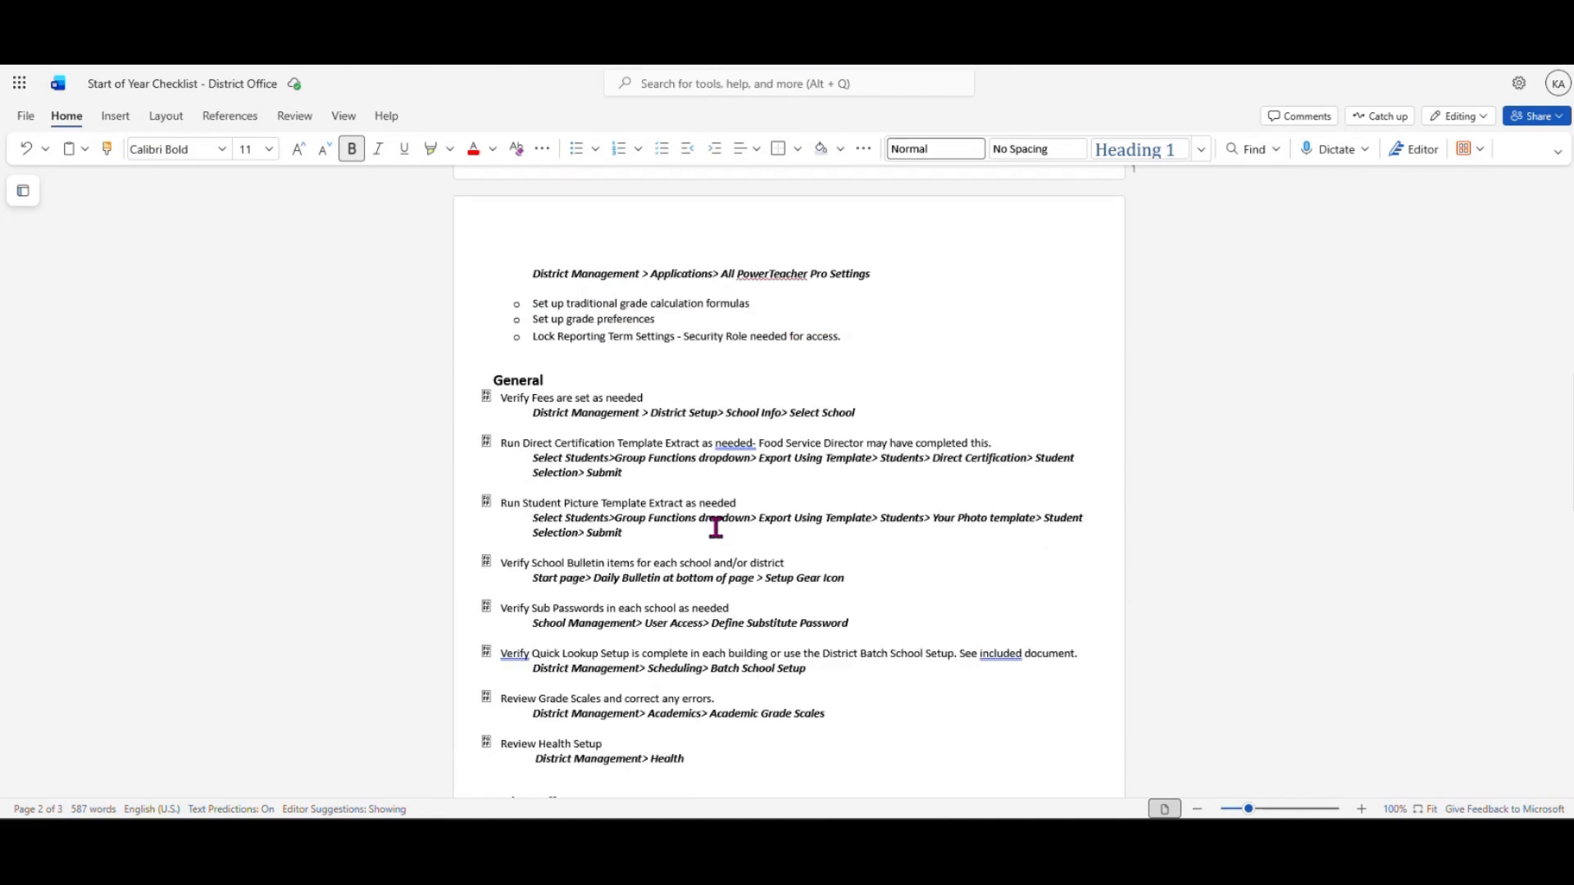
pyautogui.scroll(10, 716, 527)
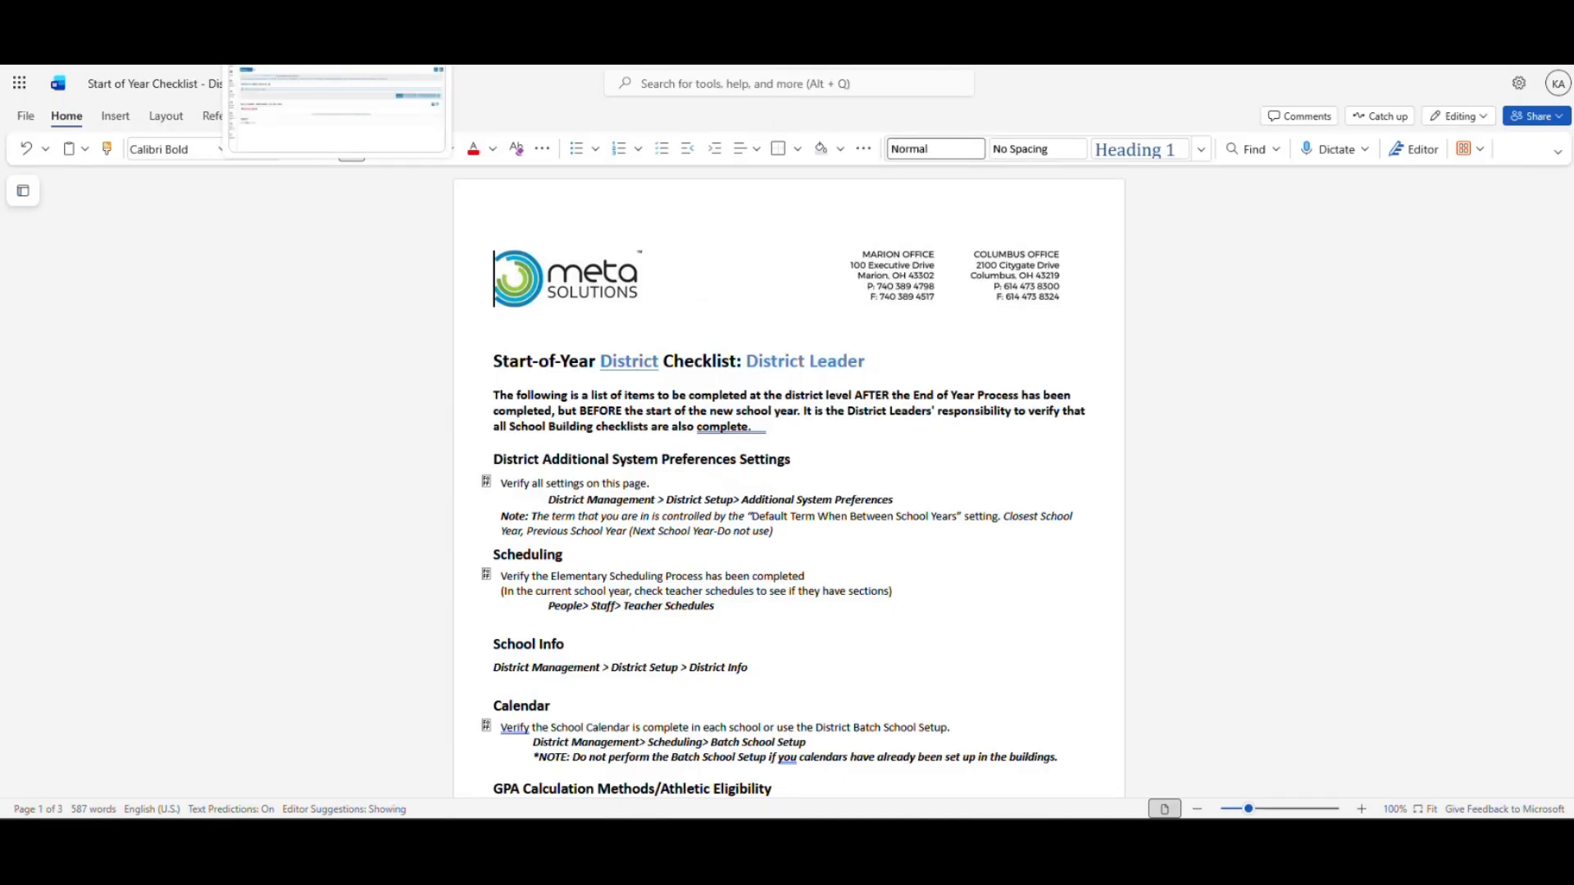
pyautogui.click(328, 49)
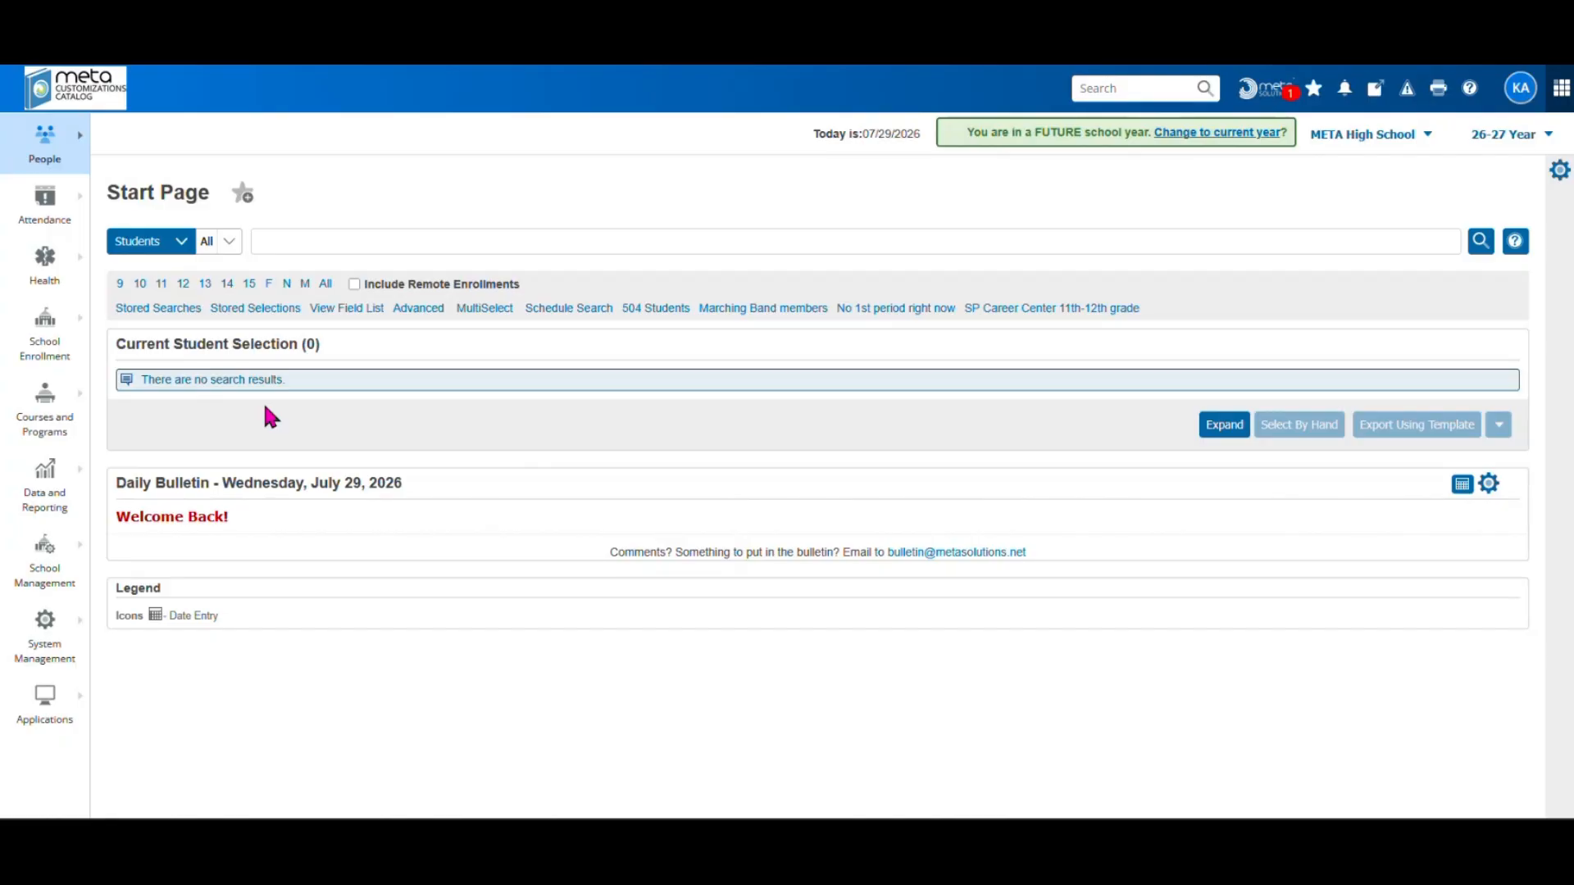
# Open School Management's Additional Preferences to check Default Term Level 1/1 (Full year)
pyautogui.click(42, 586)
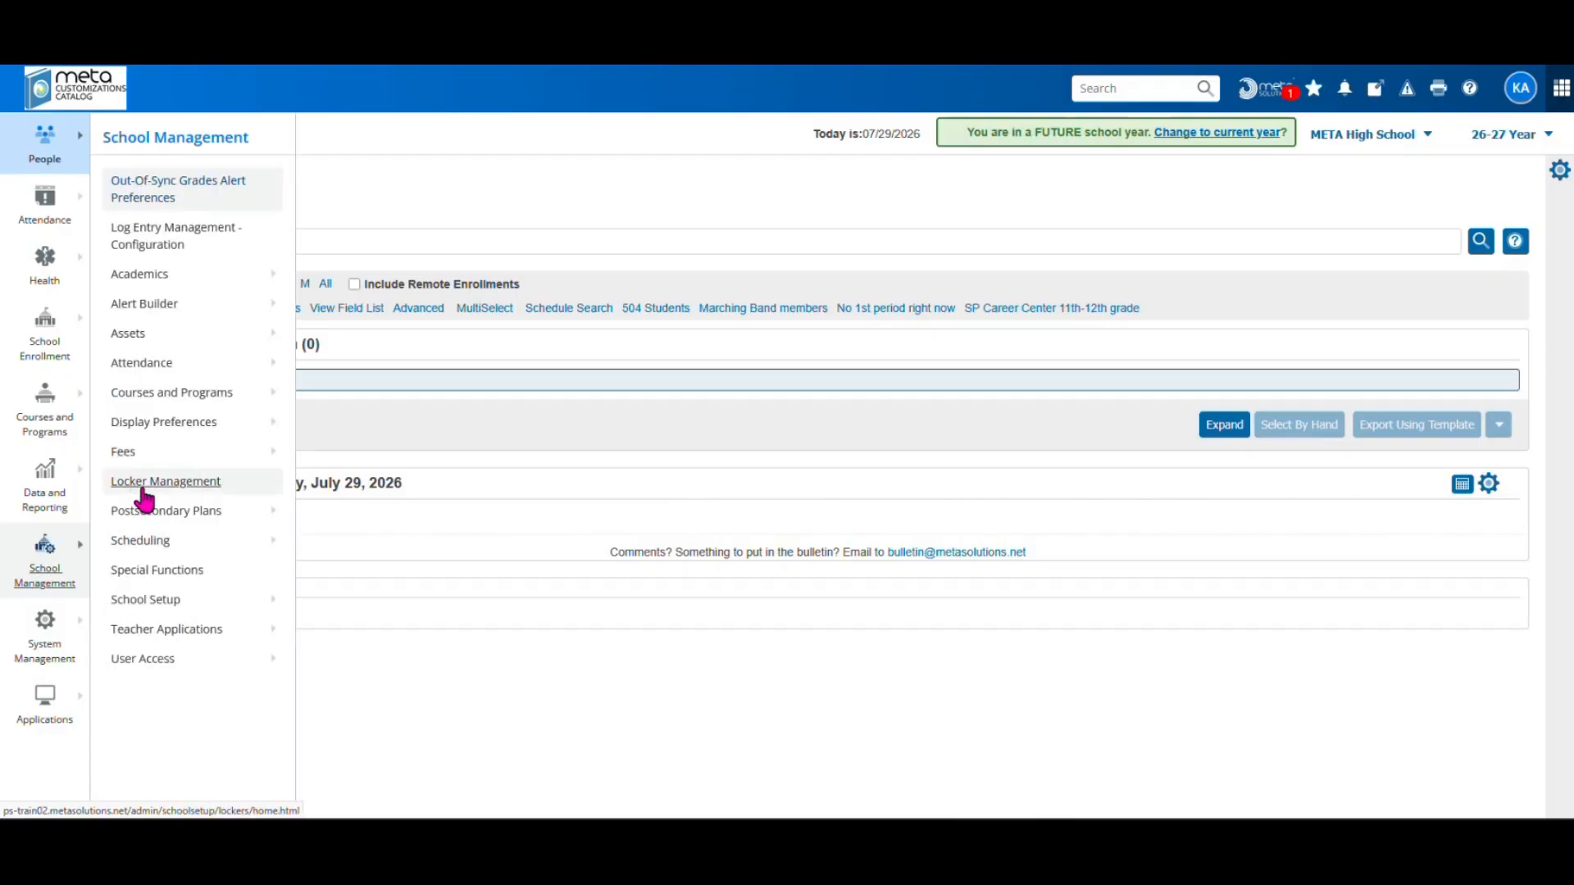
pyautogui.click(175, 423)
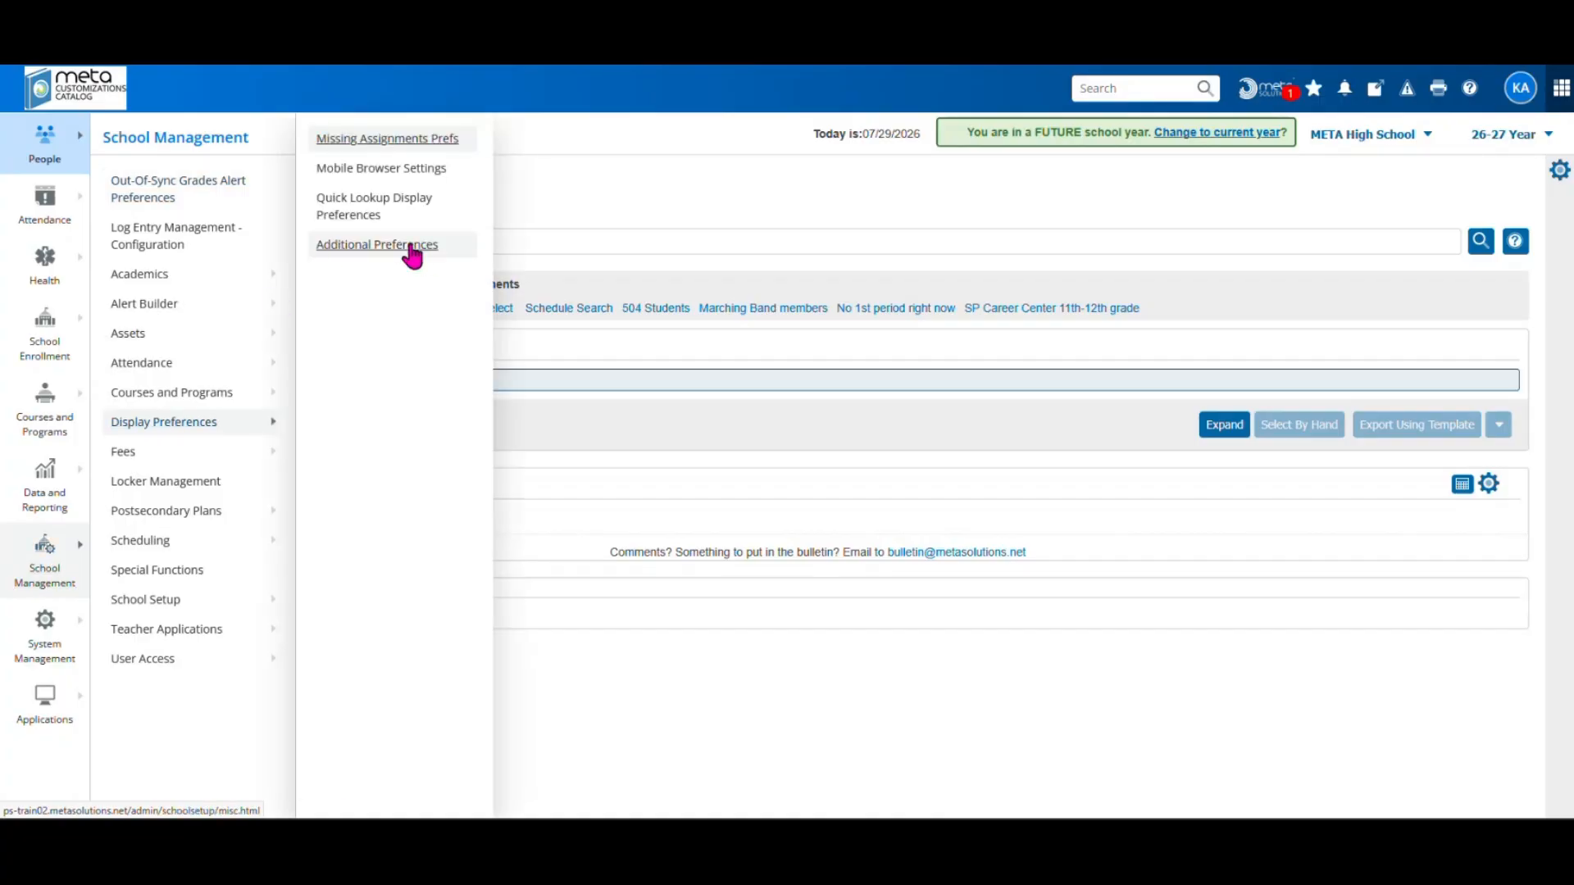
pyautogui.click(378, 248)
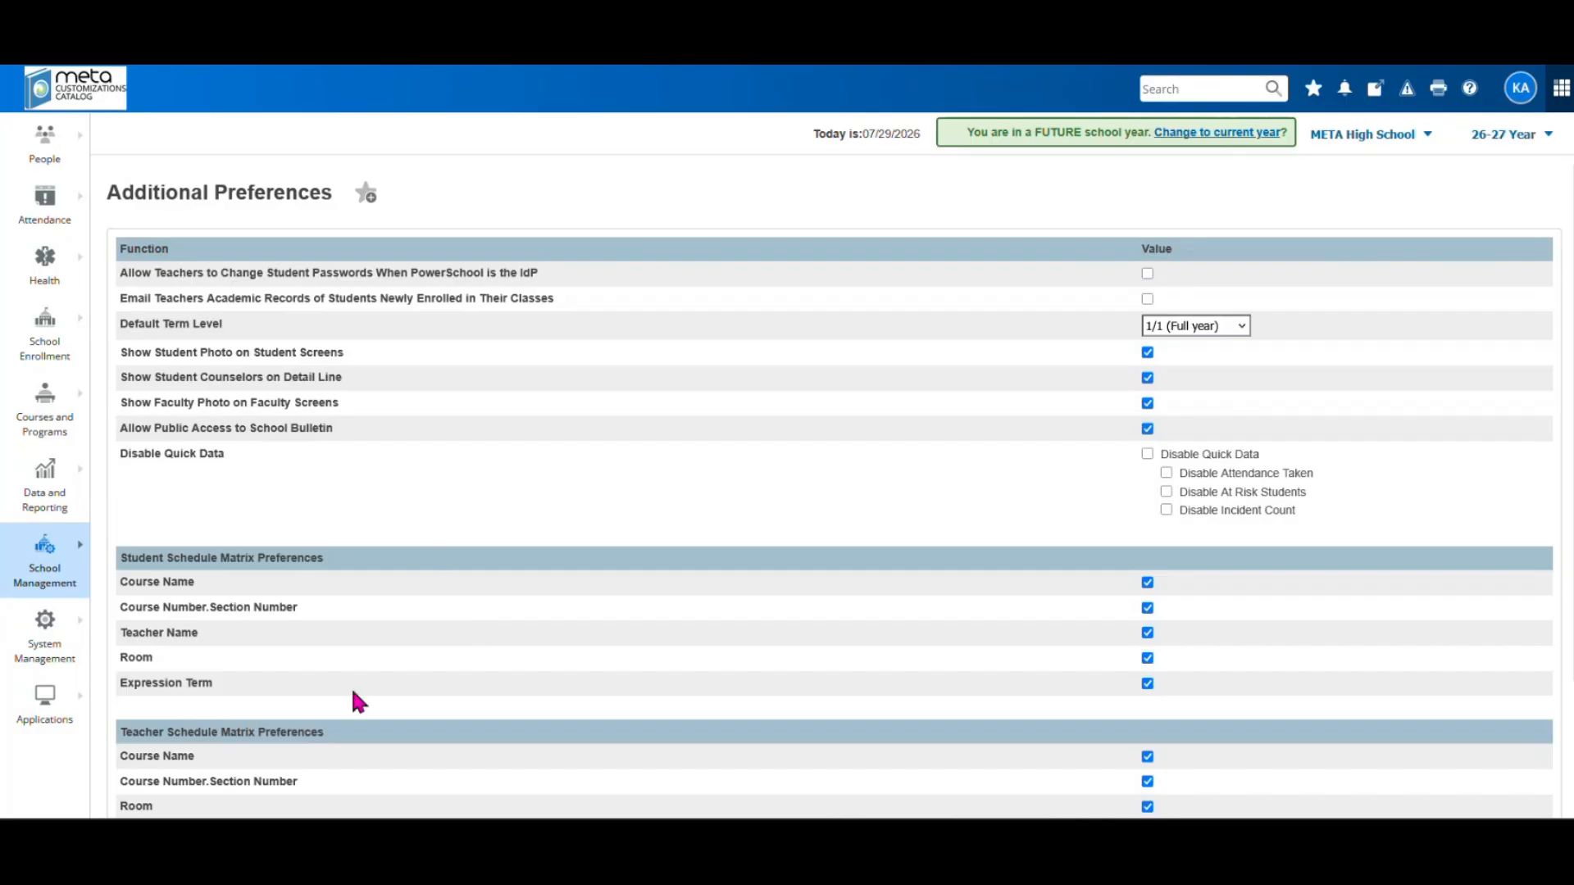
pyautogui.scroll(-1, 800, 626)
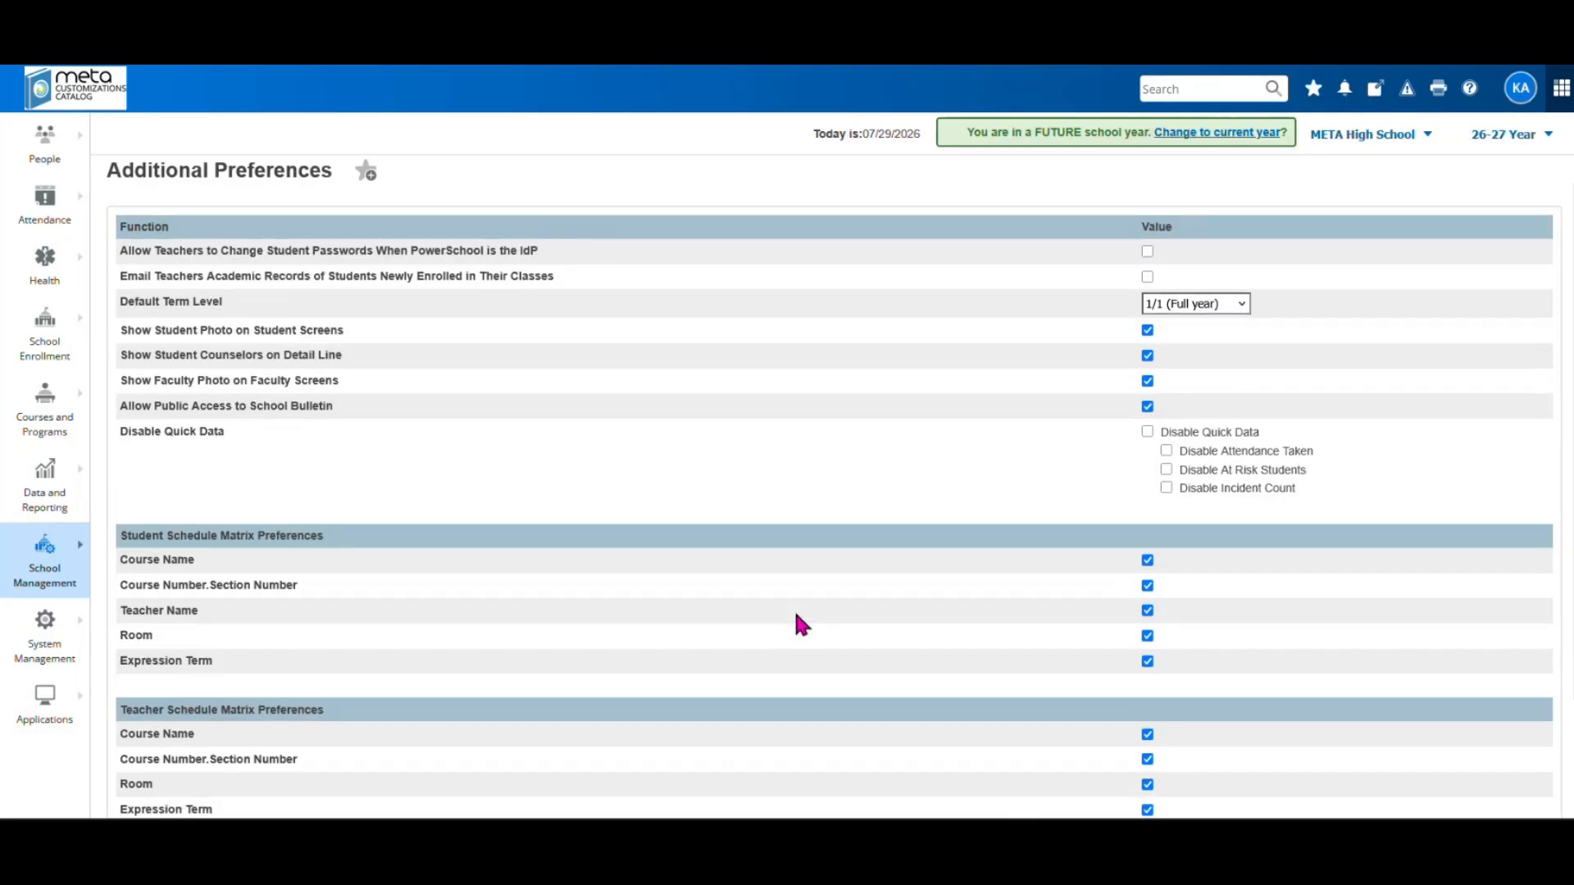
pyautogui.scroll(-1, 796, 617)
pyautogui.scroll(2, 796, 619)
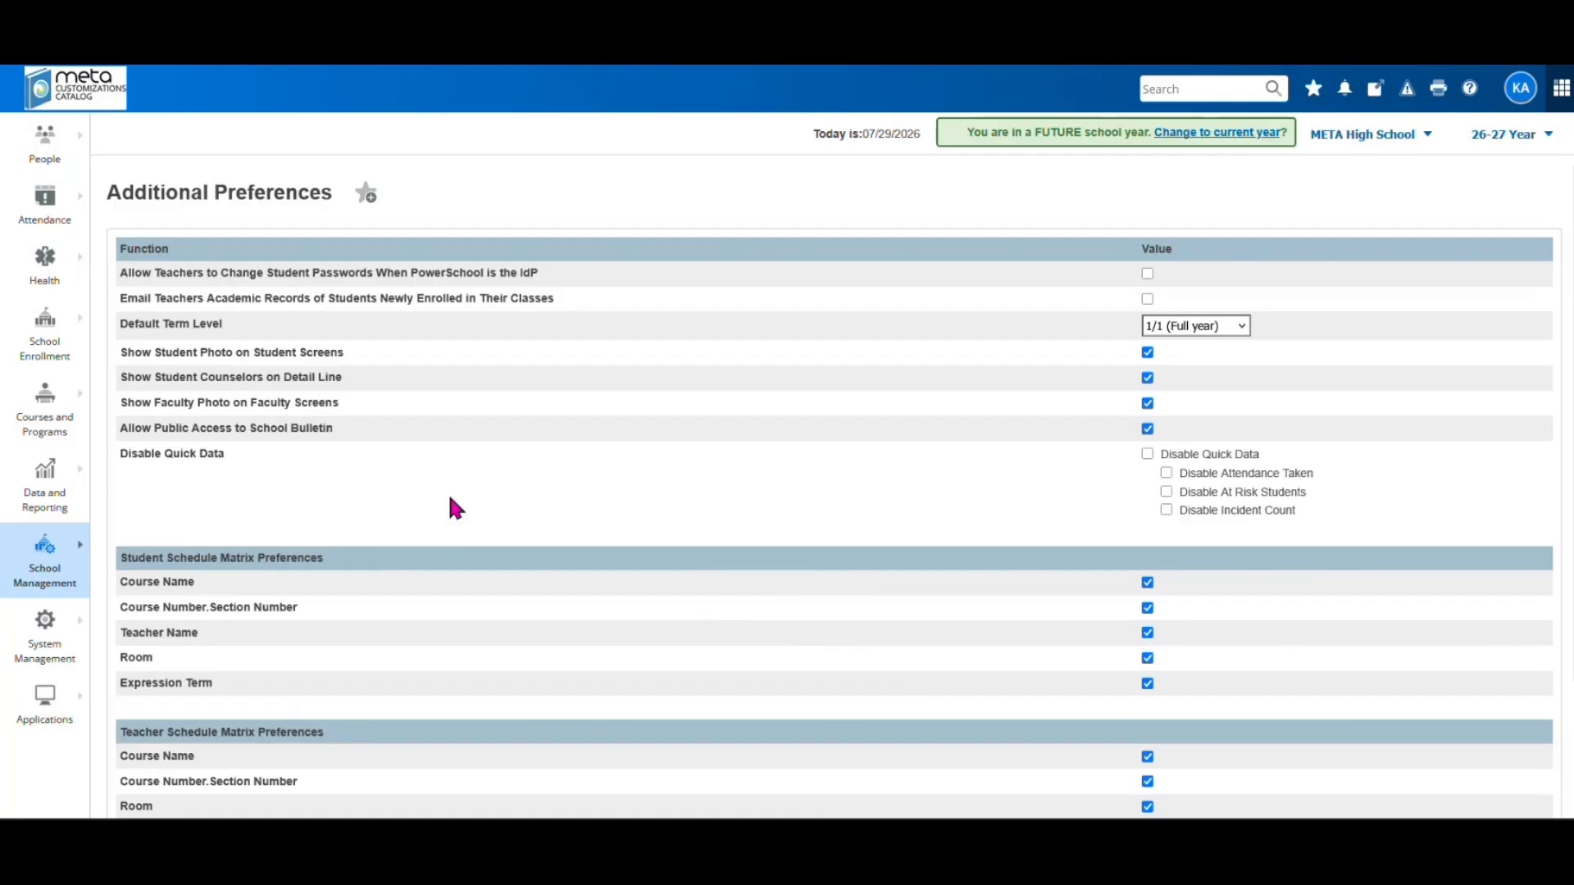
pyautogui.scroll(-2, 453, 508)
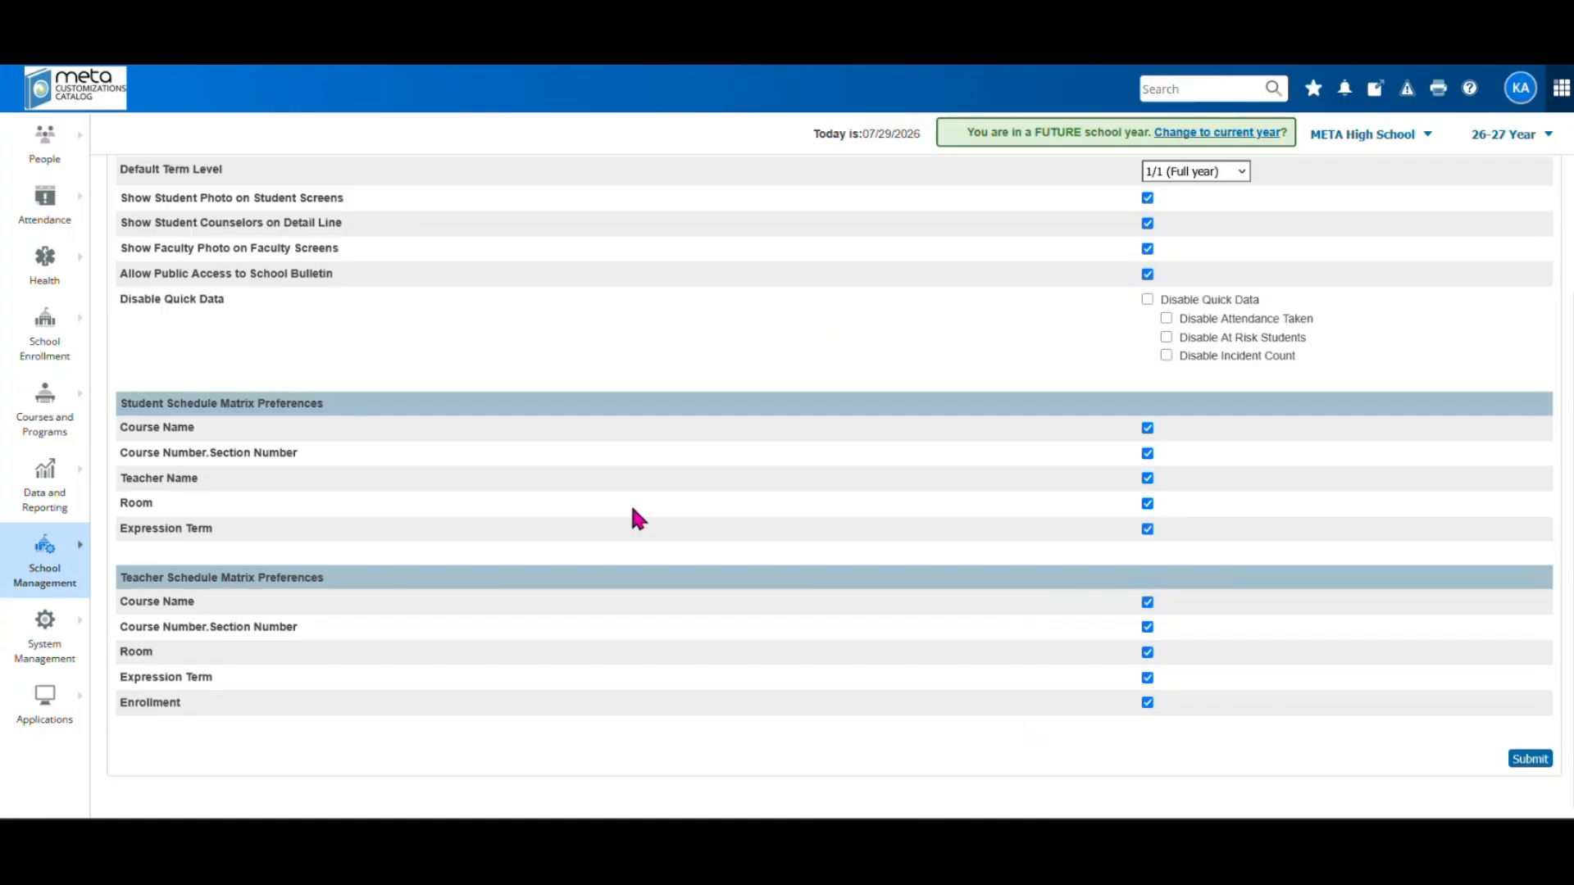
pyautogui.scroll(1, 633, 510)
pyautogui.scroll(1, 636, 512)
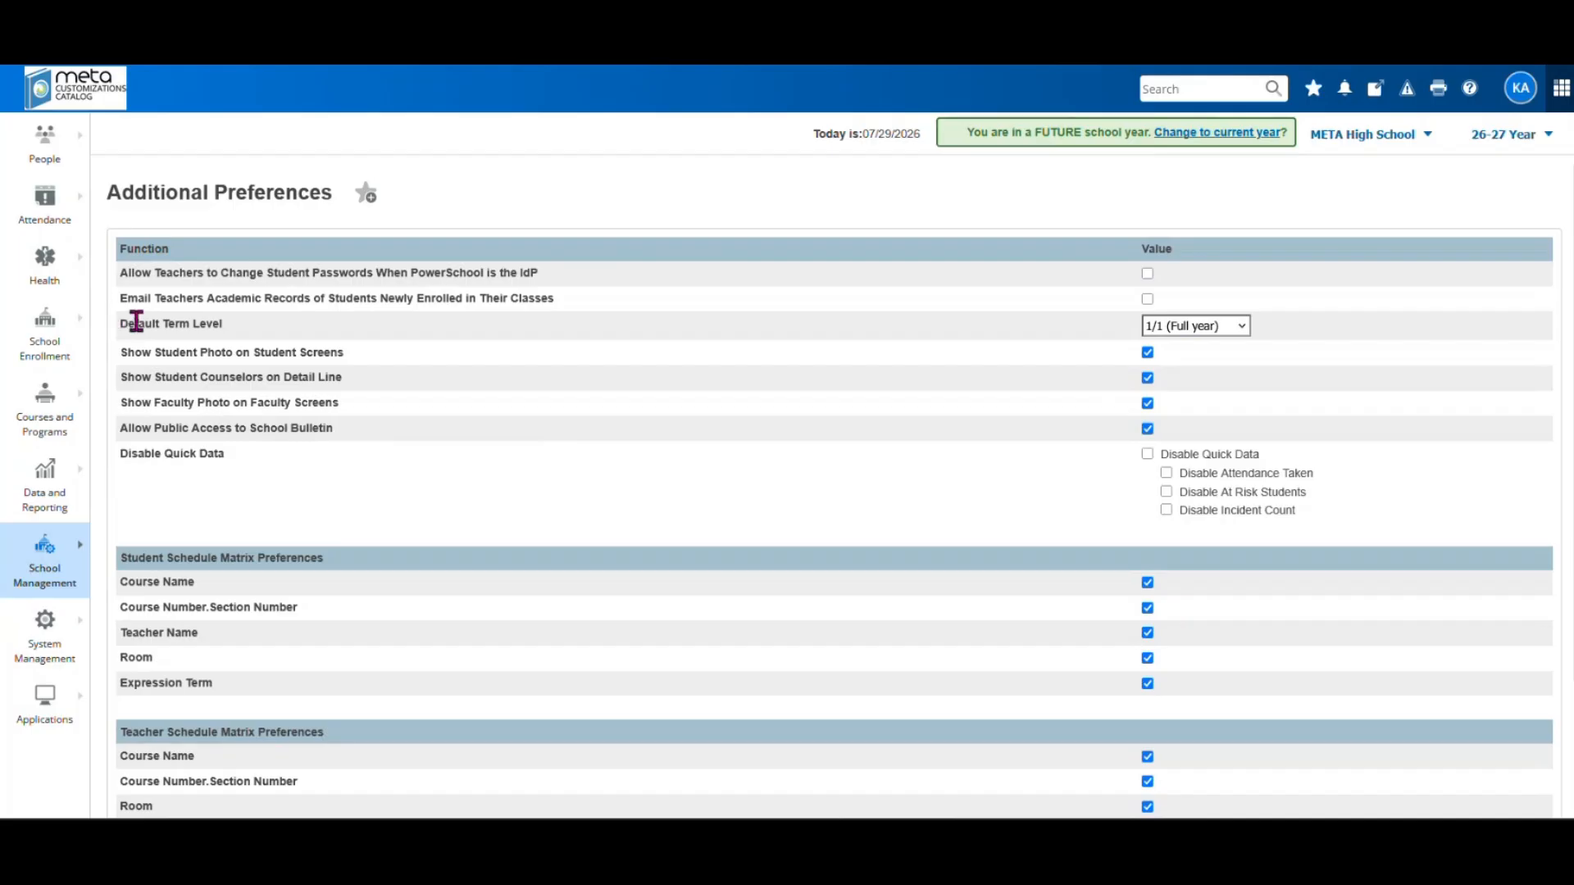
pyautogui.moveTo(136, 321); pyautogui.dragTo(475, 336)
pyautogui.click(496, 338)
pyautogui.scroll(-2, 591, 370)
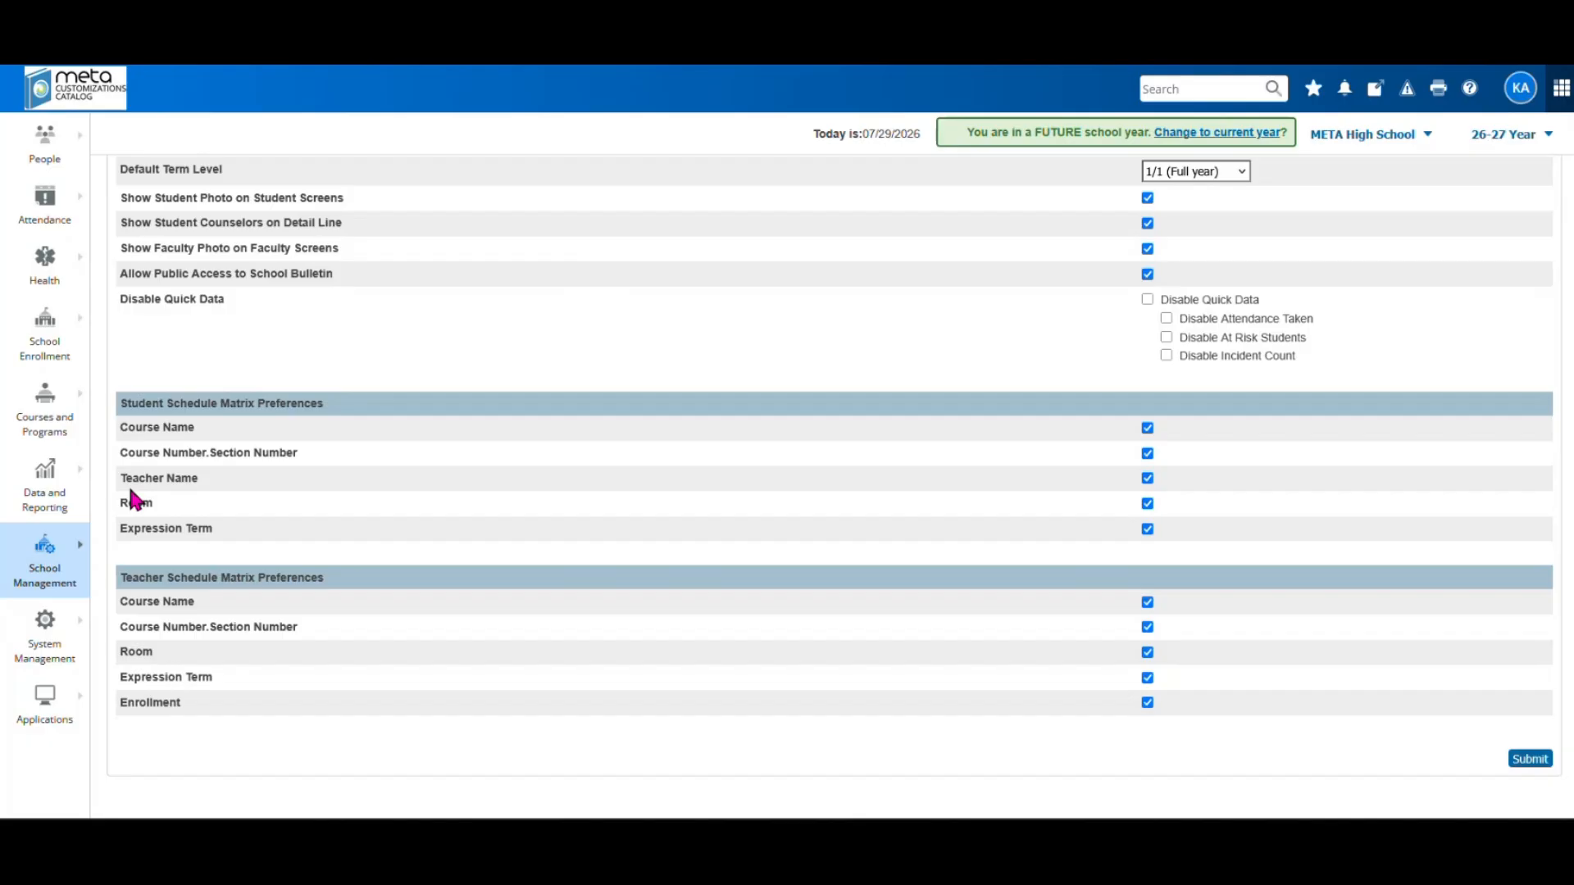
# Open School Management's Periods page, showing period 11 (ATT) and periods 1–10
pyautogui.click(45, 551)
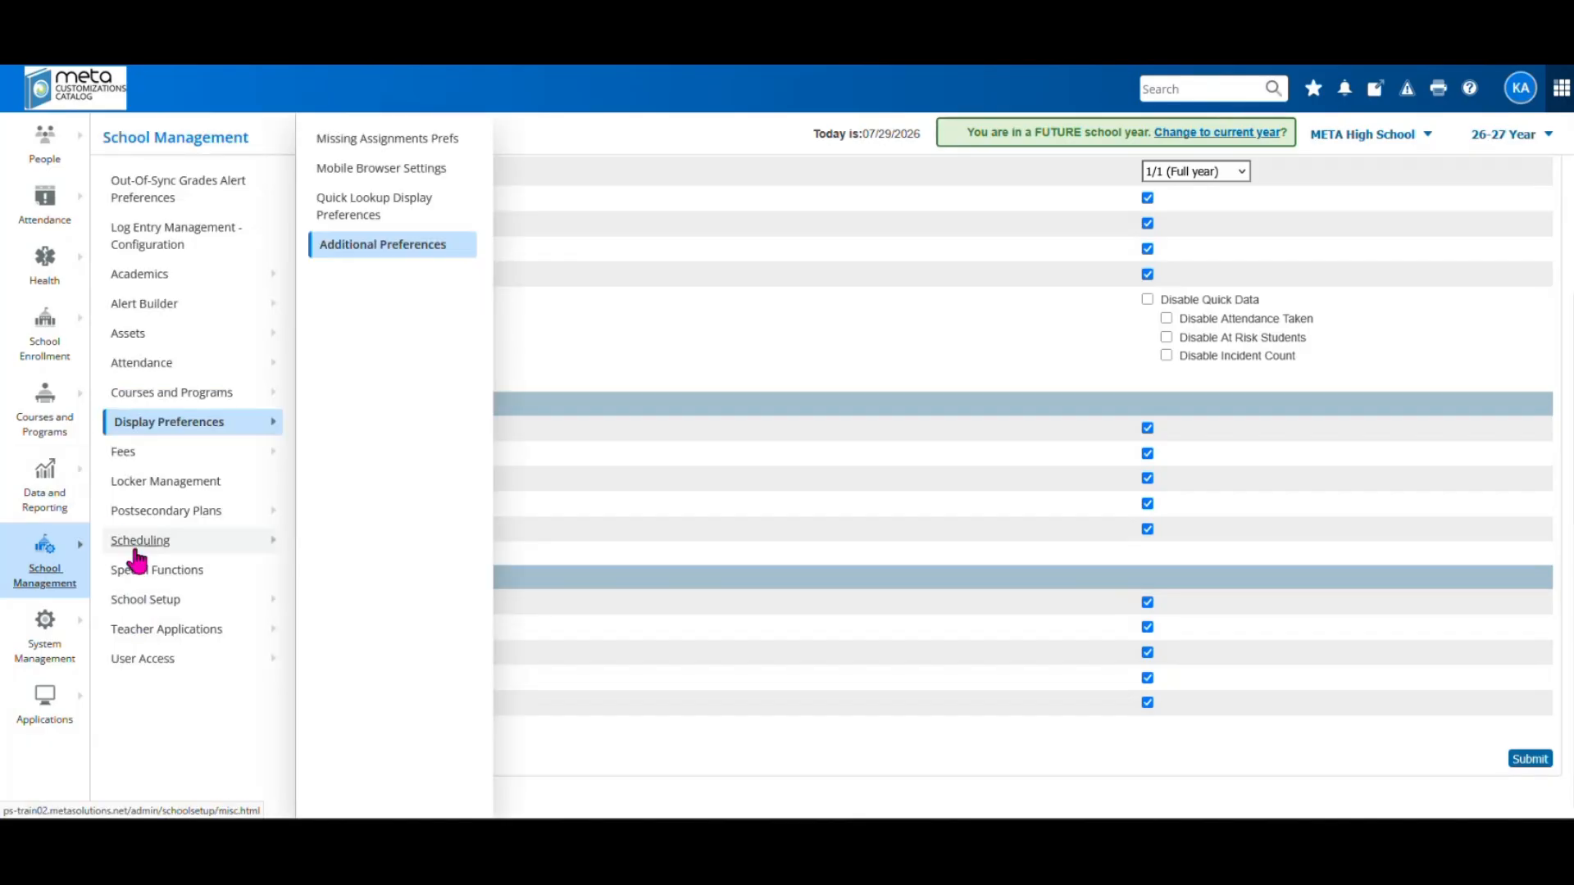
pyautogui.moveTo(137, 548)
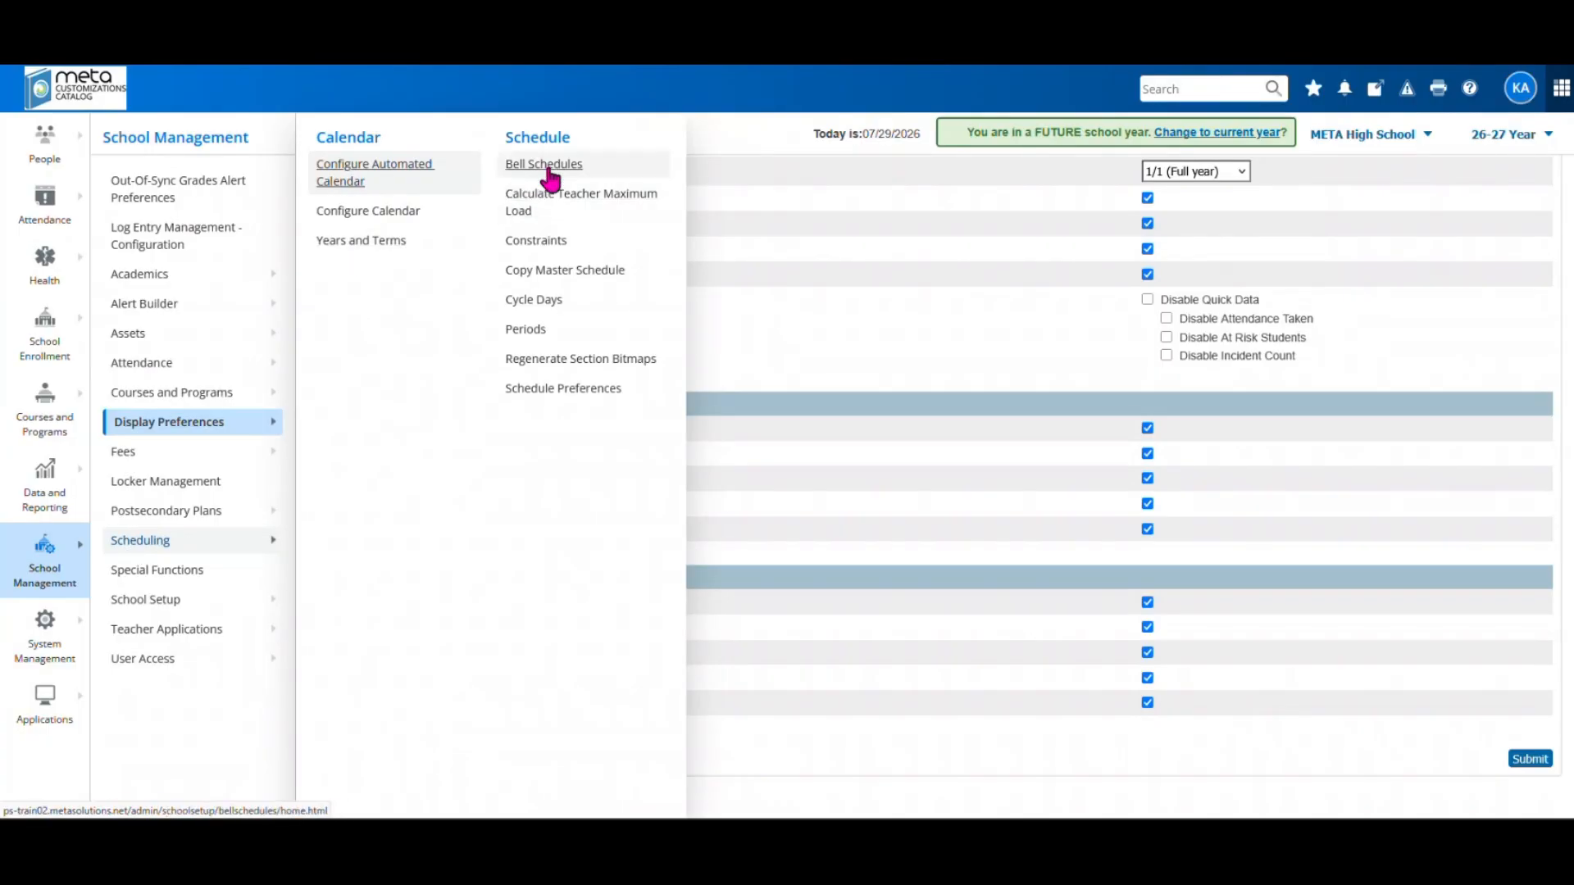
pyautogui.click(514, 329)
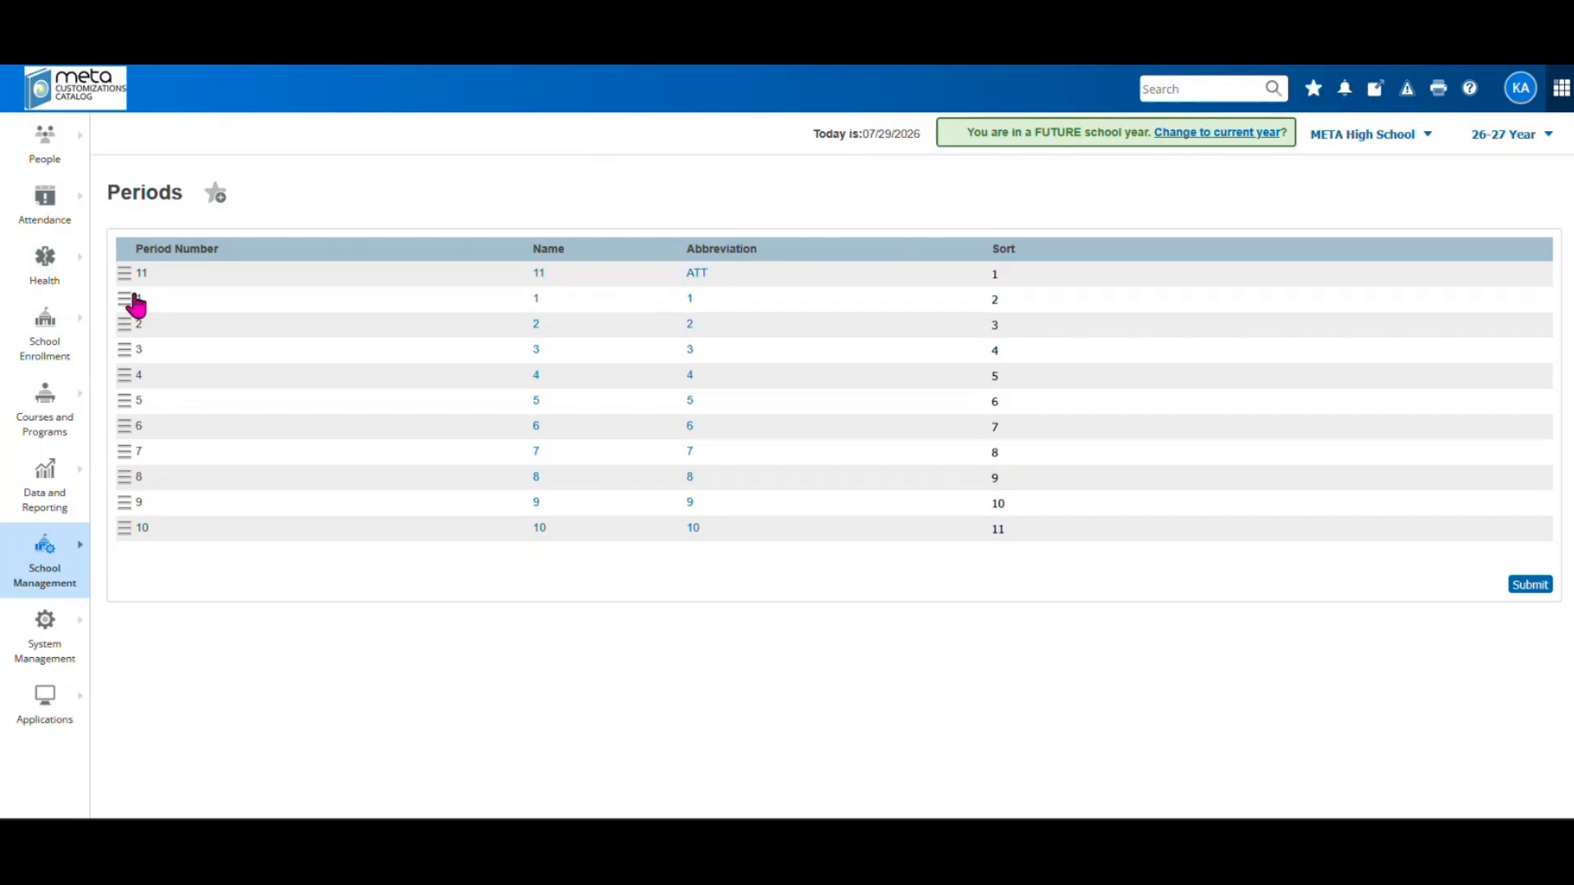
pyautogui.moveTo(135, 305)
pyautogui.mouseDown()
pyautogui.moveTo(141, 537)
pyautogui.moveTo(116, 278)
pyautogui.moveTo(132, 283)
pyautogui.mouseUp()
pyautogui.click(1530, 585)
pyautogui.click(47, 578)
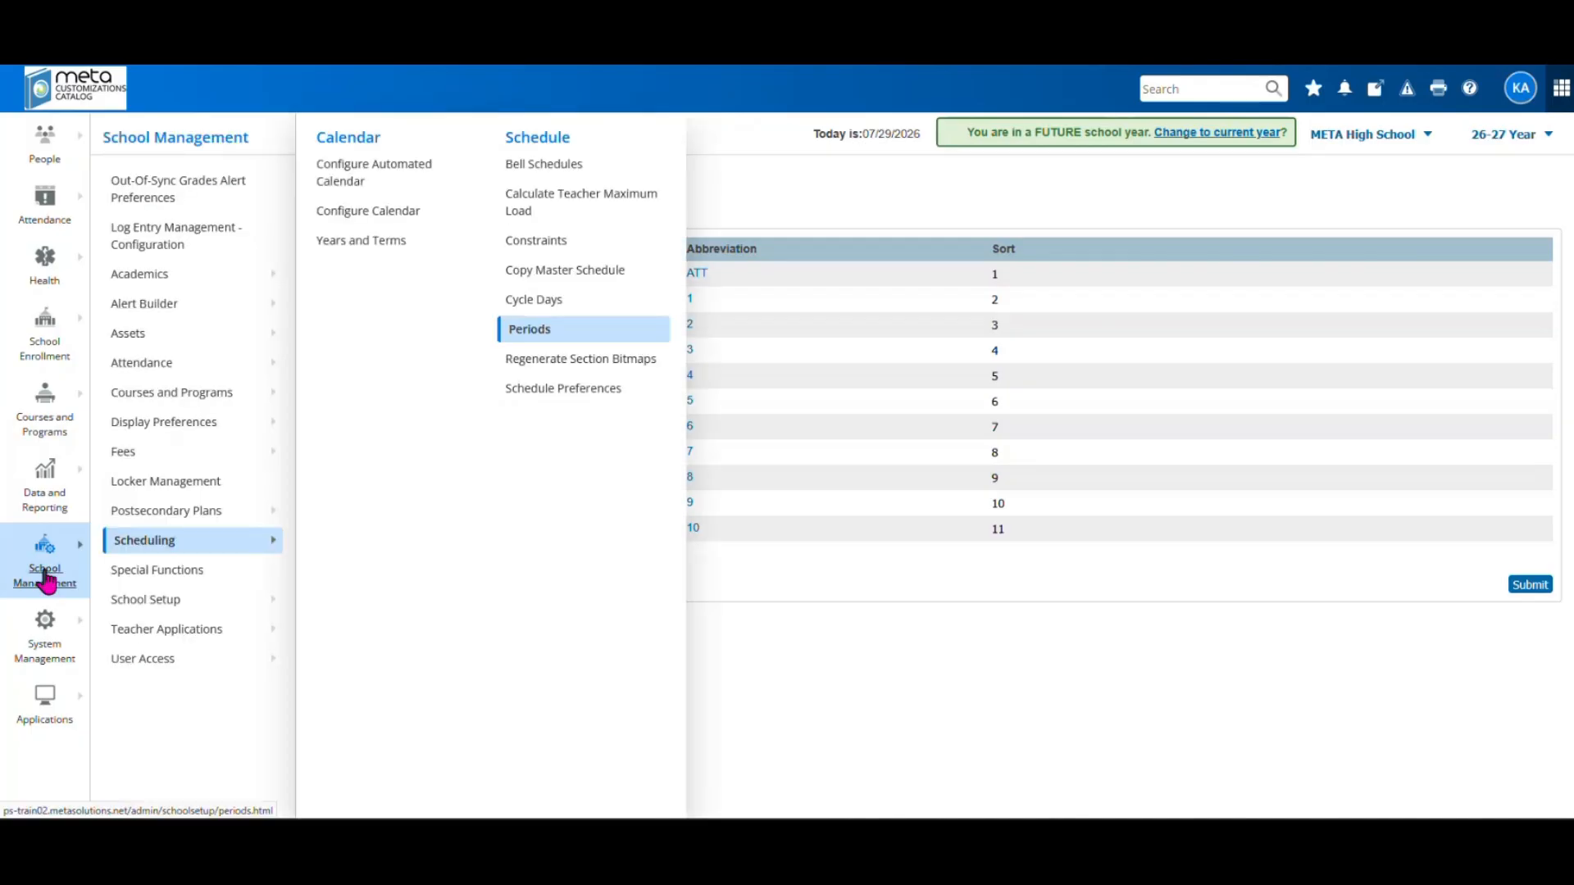
# Open the 2026-2027 school year and confirm it keeps 11 periods and 5 days
pyautogui.click(337, 243)
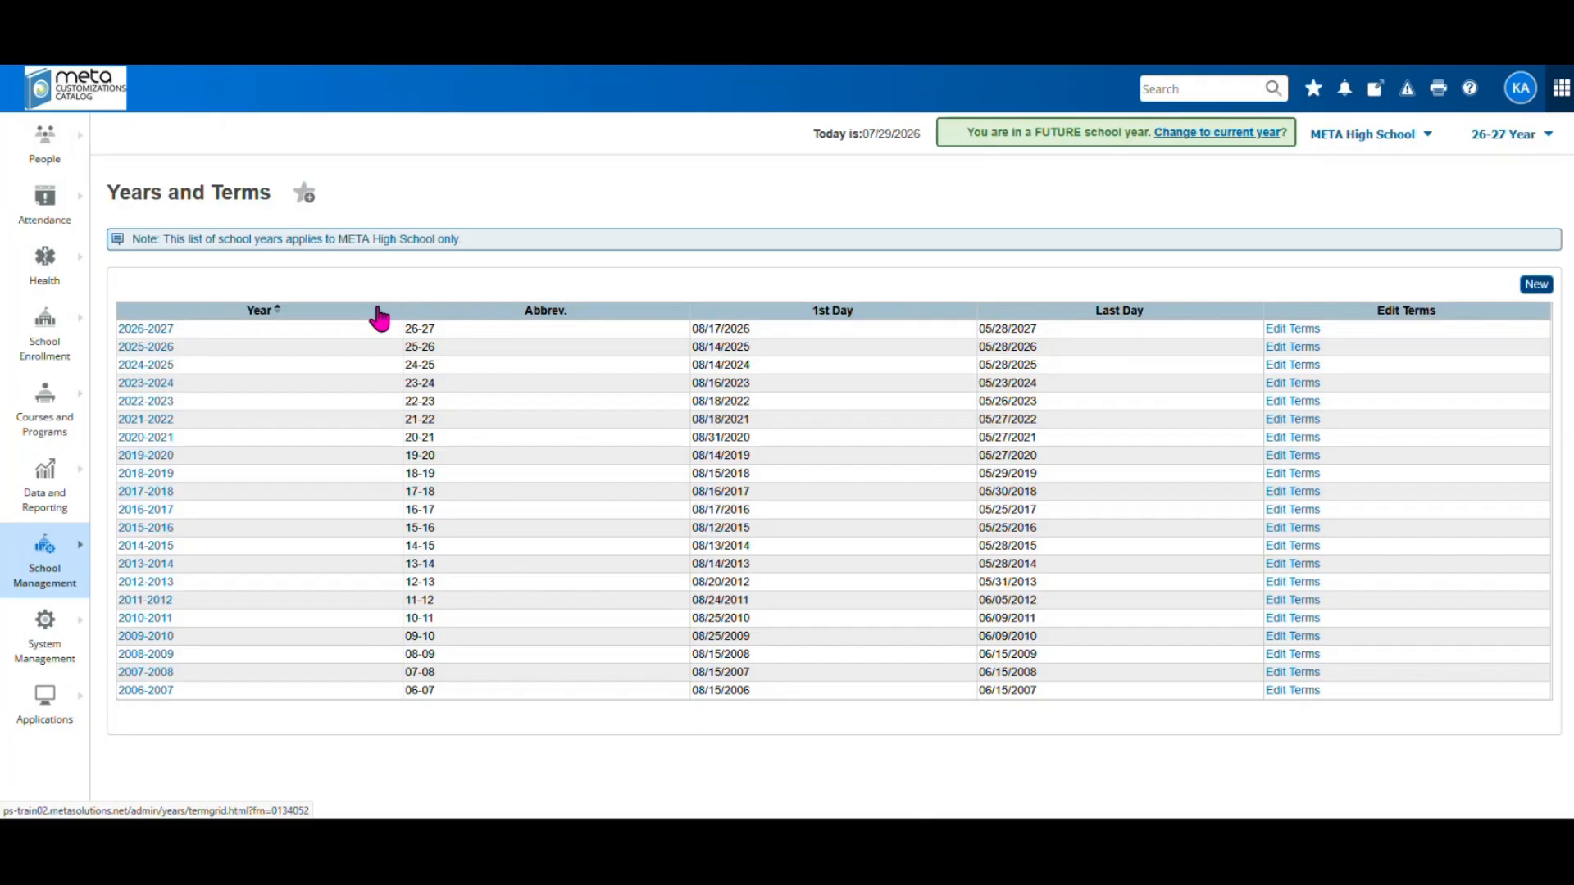
pyautogui.click(153, 332)
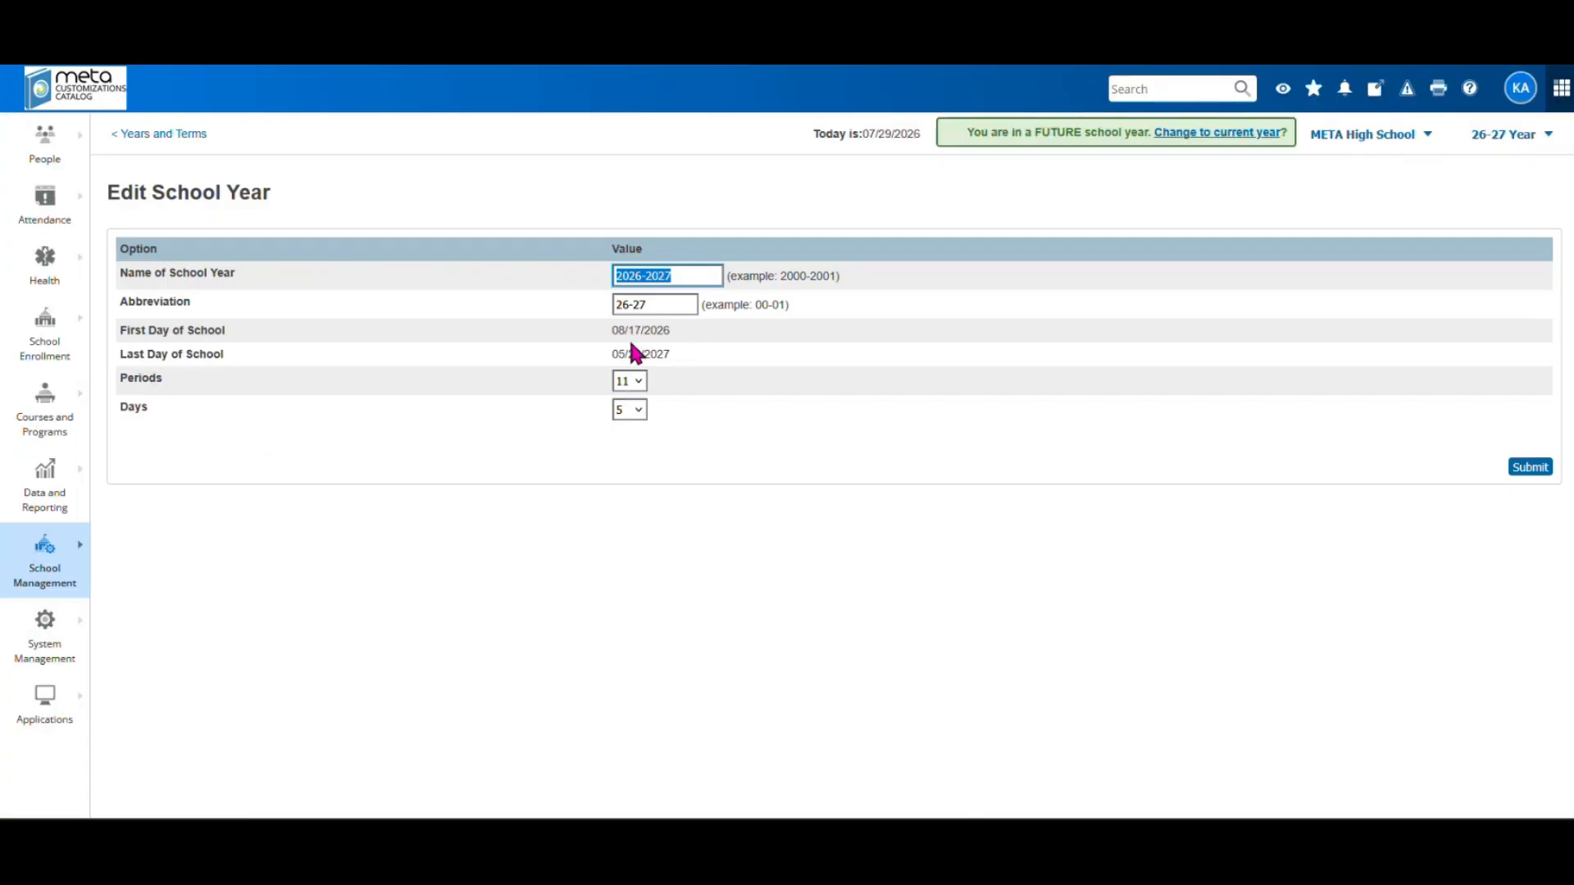
pyautogui.click(637, 380)
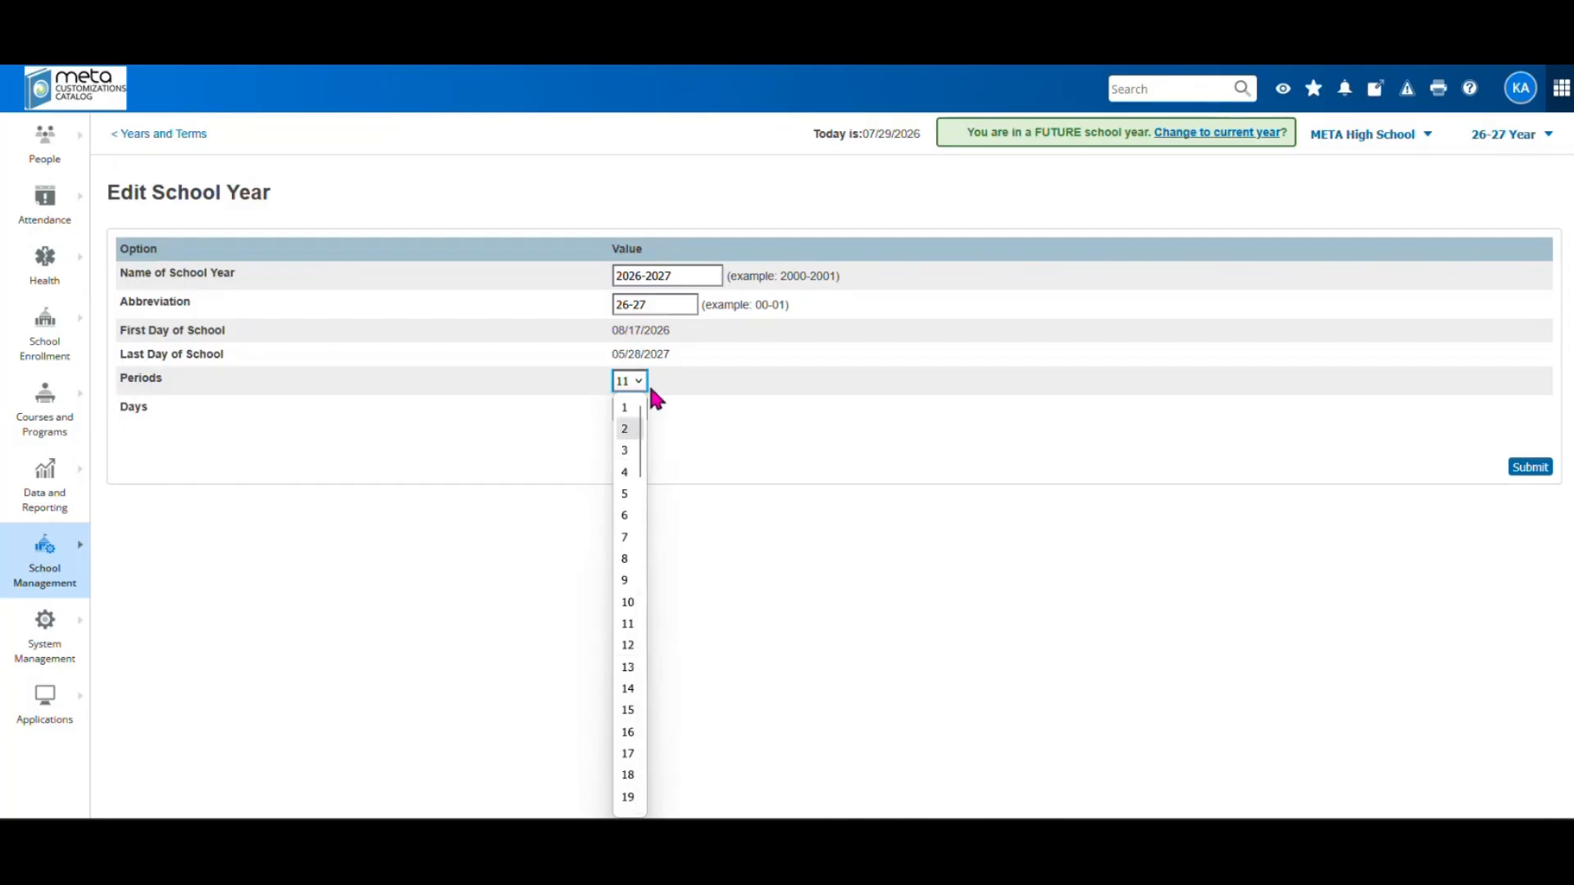
pyautogui.click(708, 489)
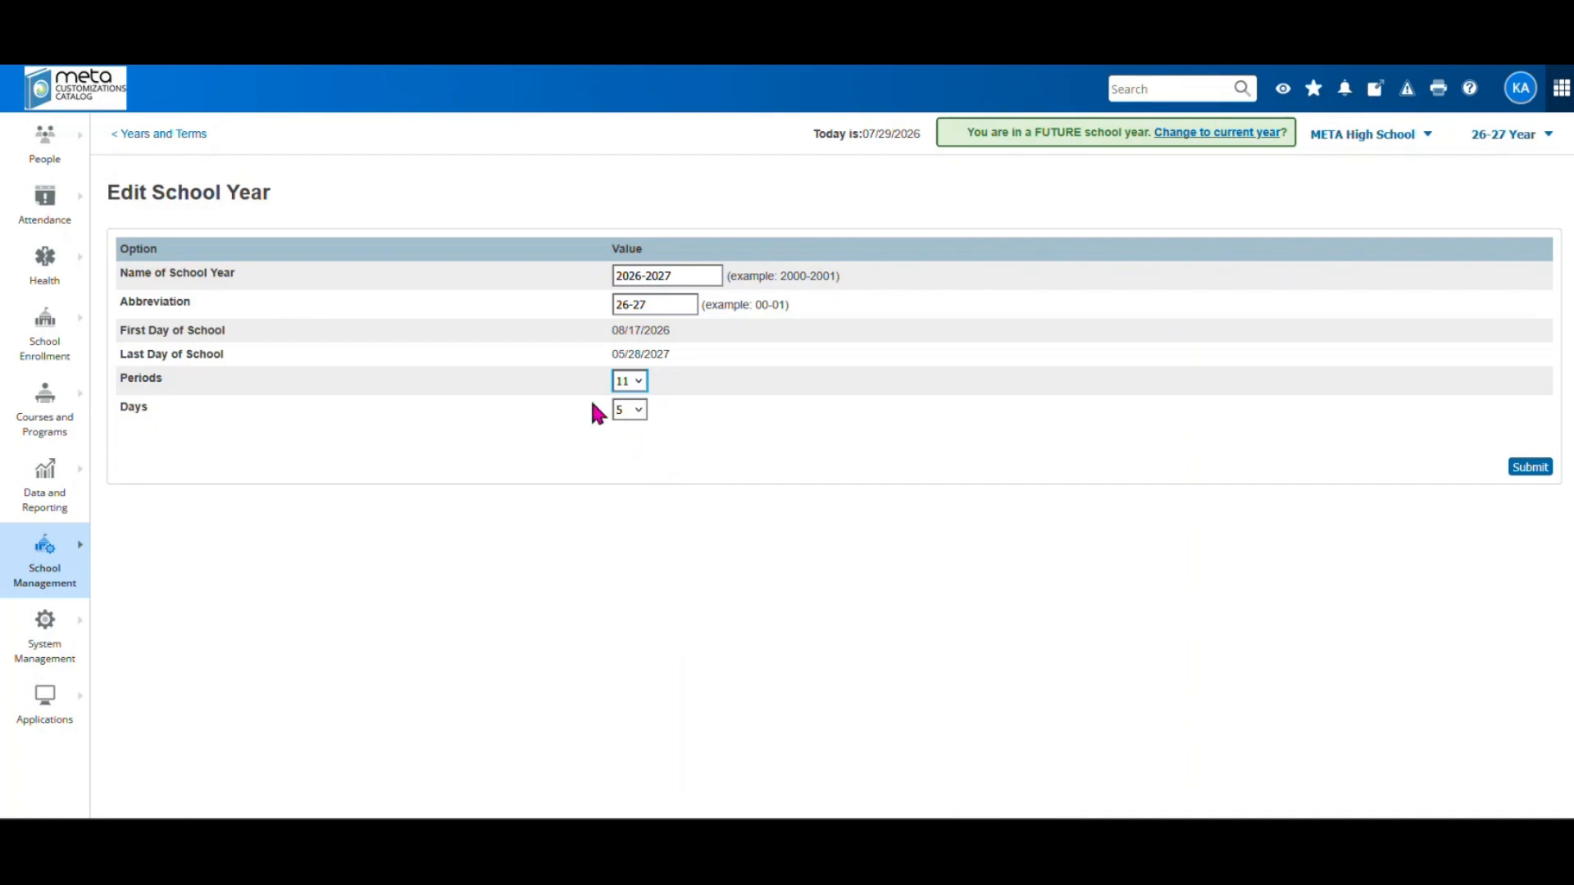
pyautogui.click(636, 410)
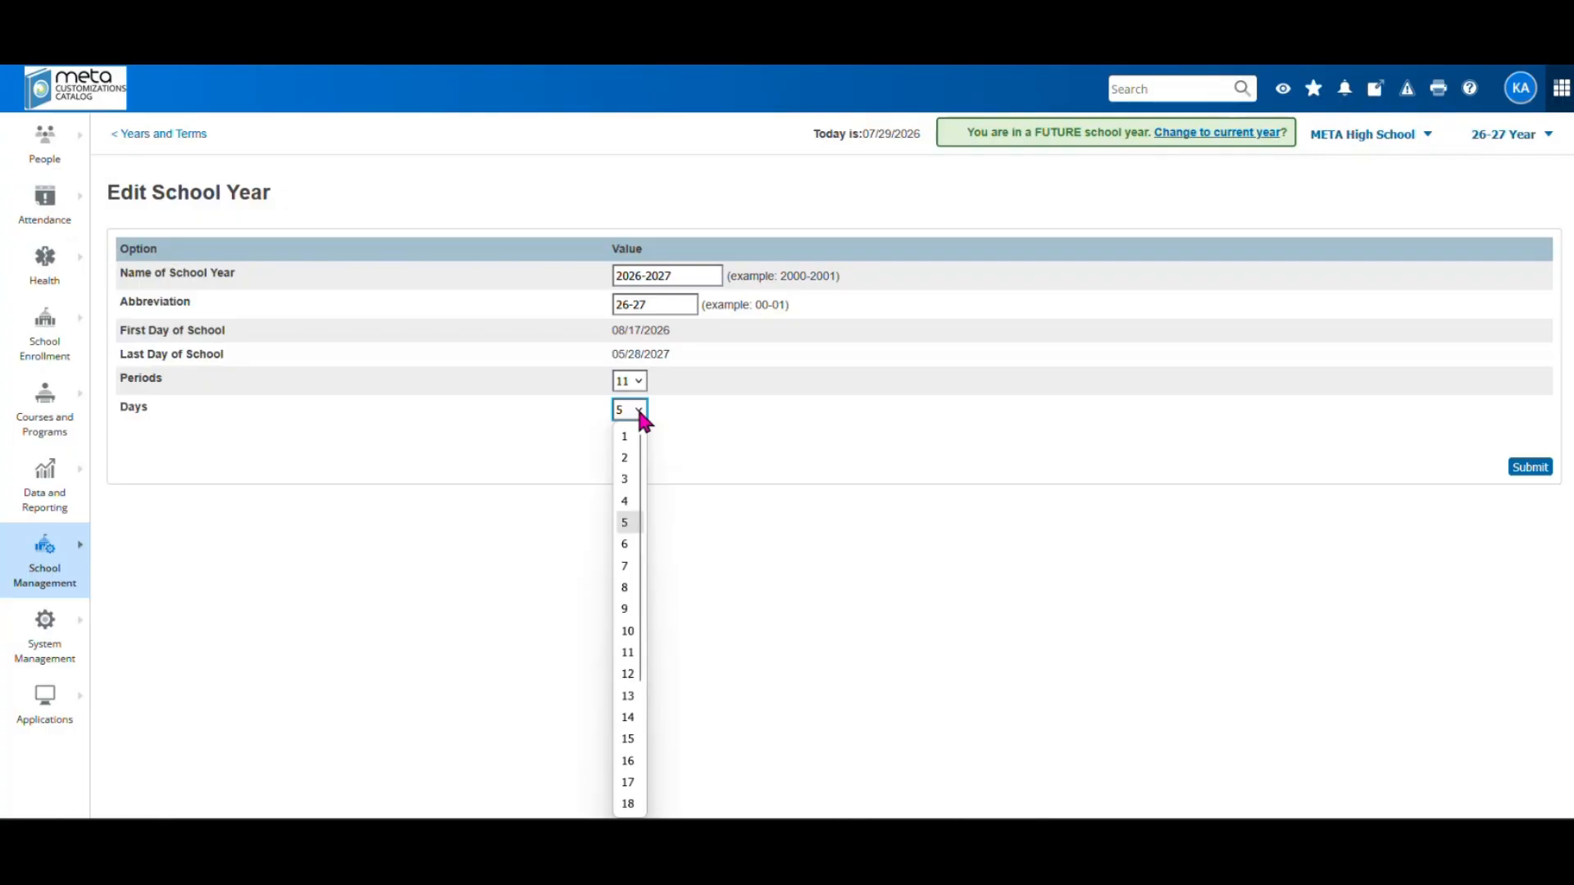
pyautogui.click(643, 419)
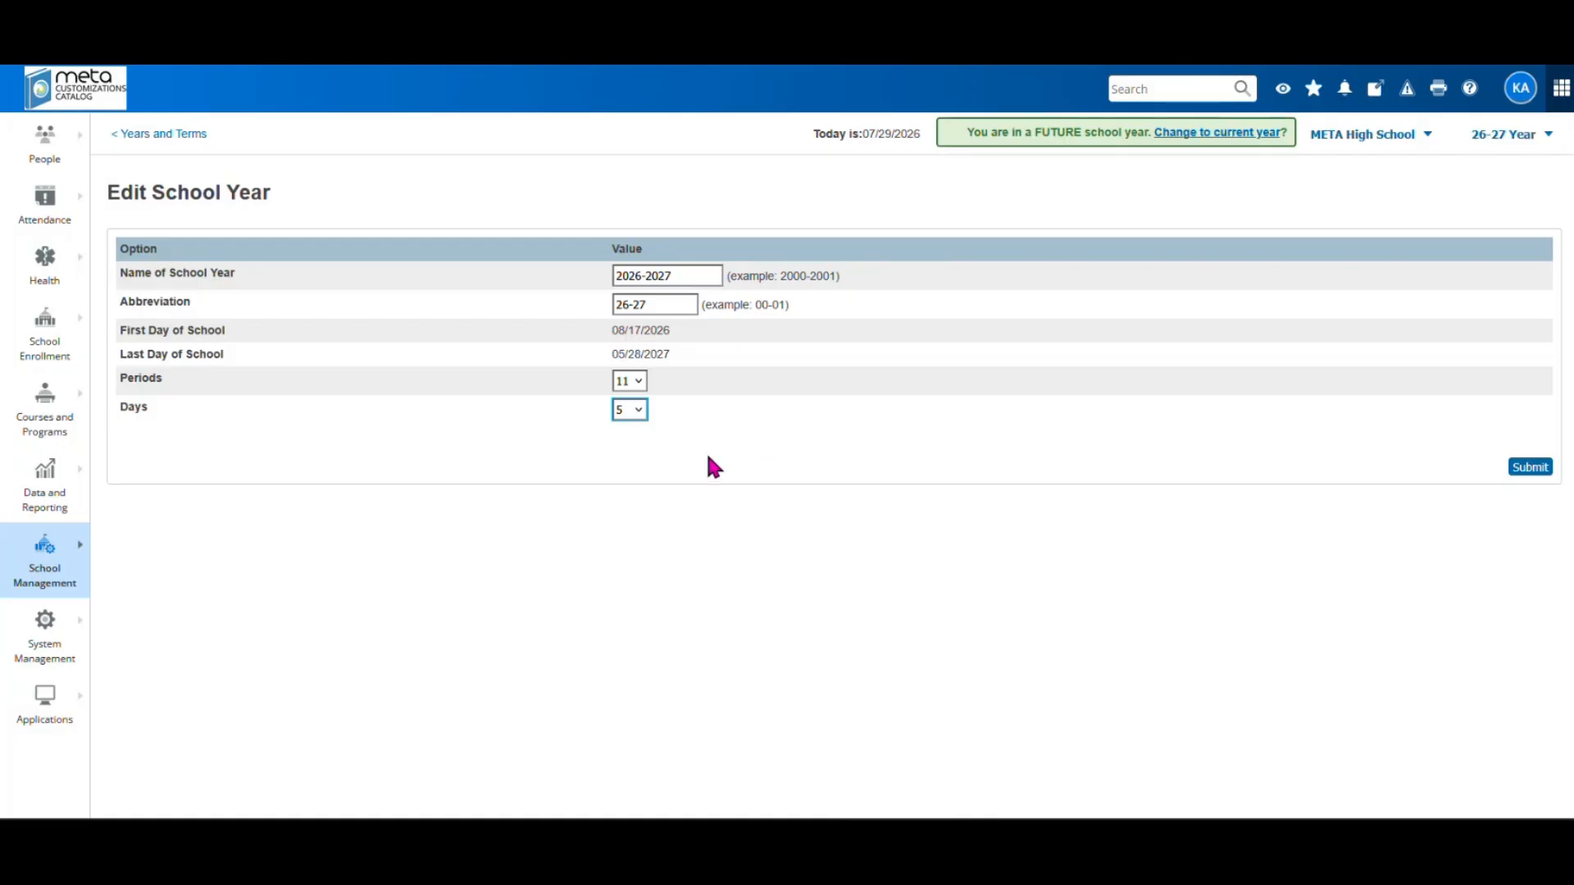
pyautogui.click(54, 580)
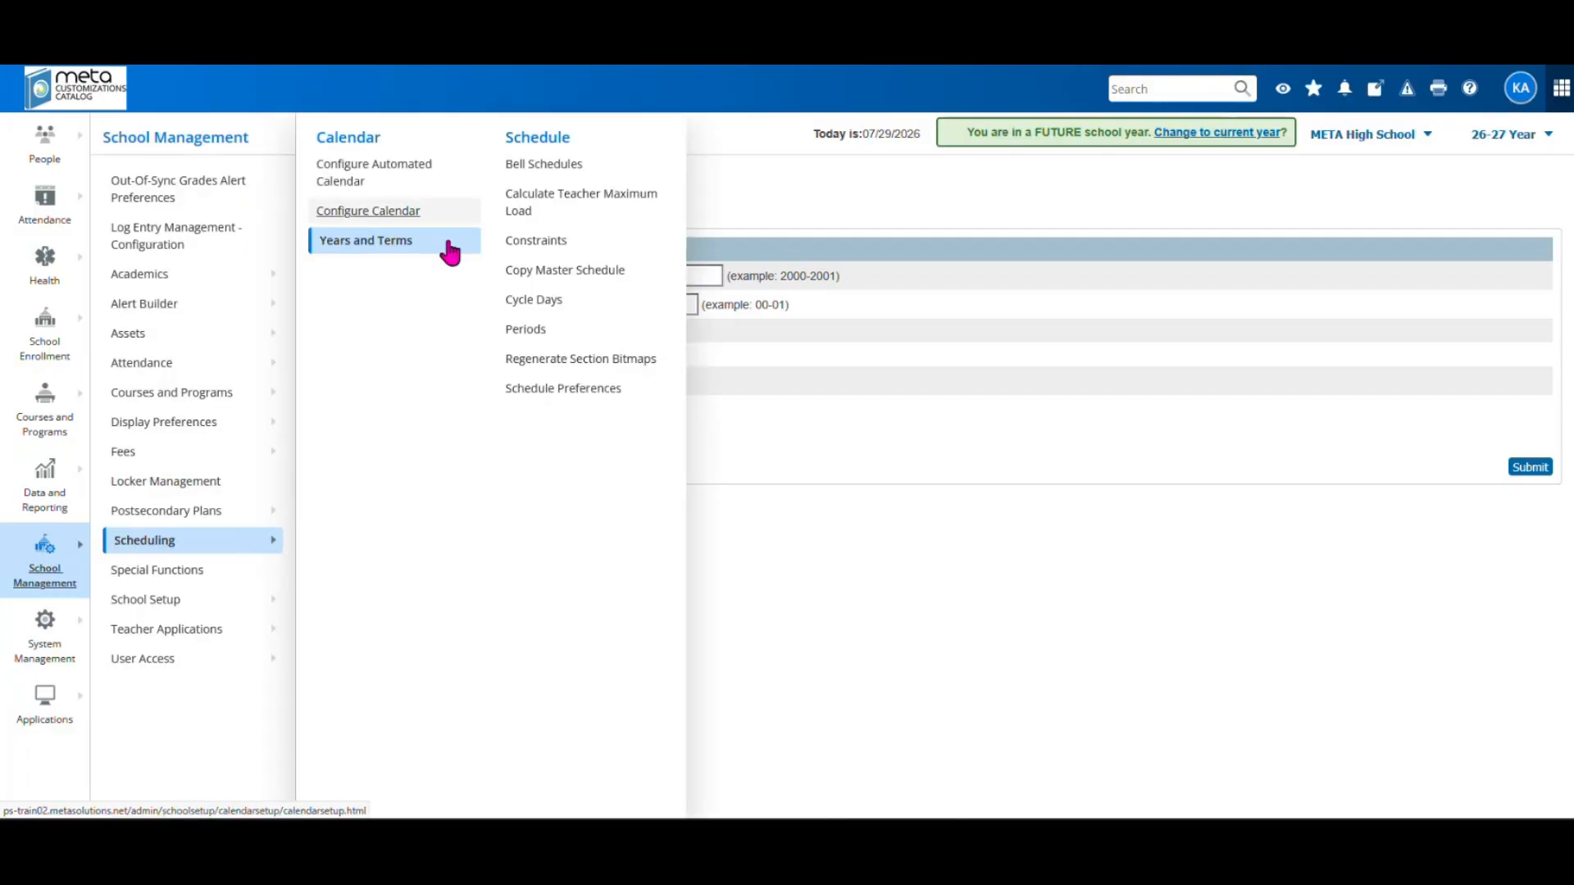
# Review the Cycle Days A–E, opening day A's edit page, then return to the list
pyautogui.click(534, 300)
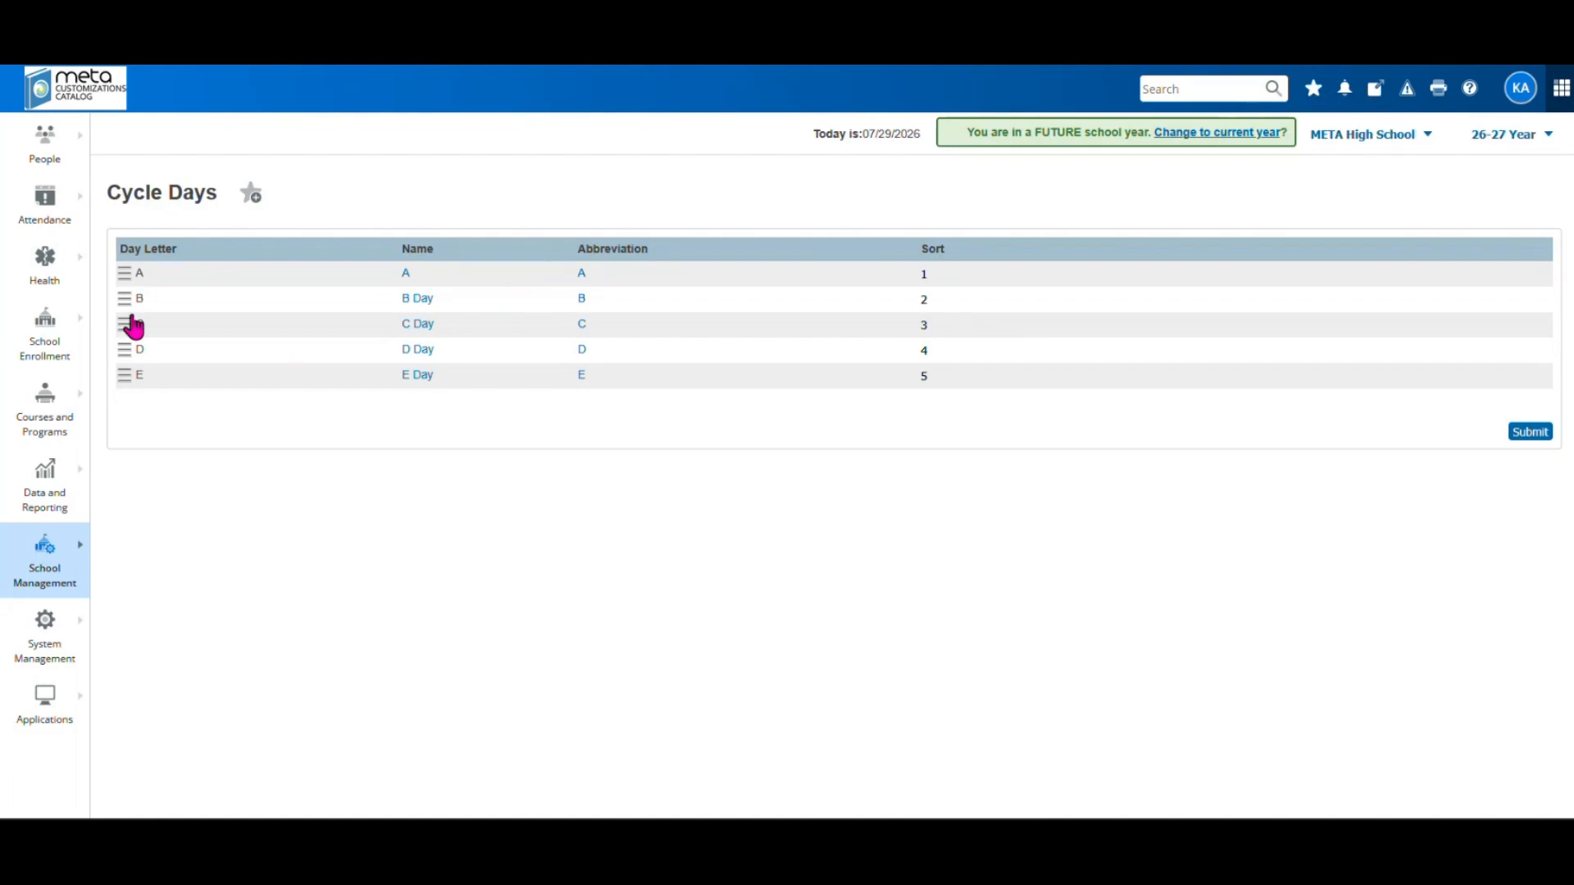
pyautogui.moveTo(131, 325); pyautogui.dragTo(135, 384)
pyautogui.click(408, 277)
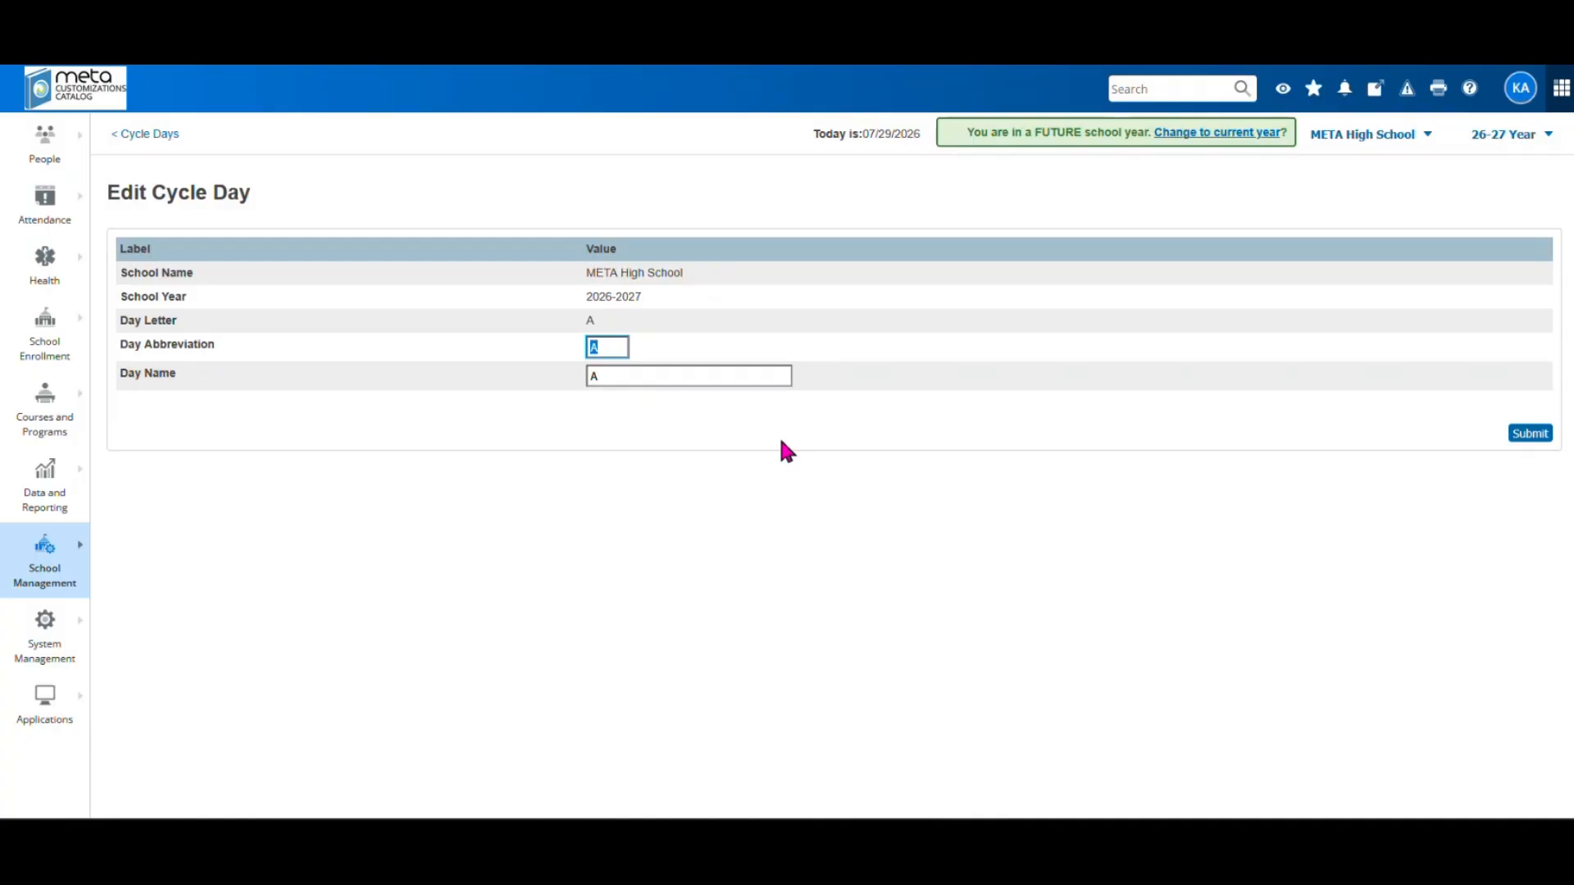
pyautogui.click(150, 135)
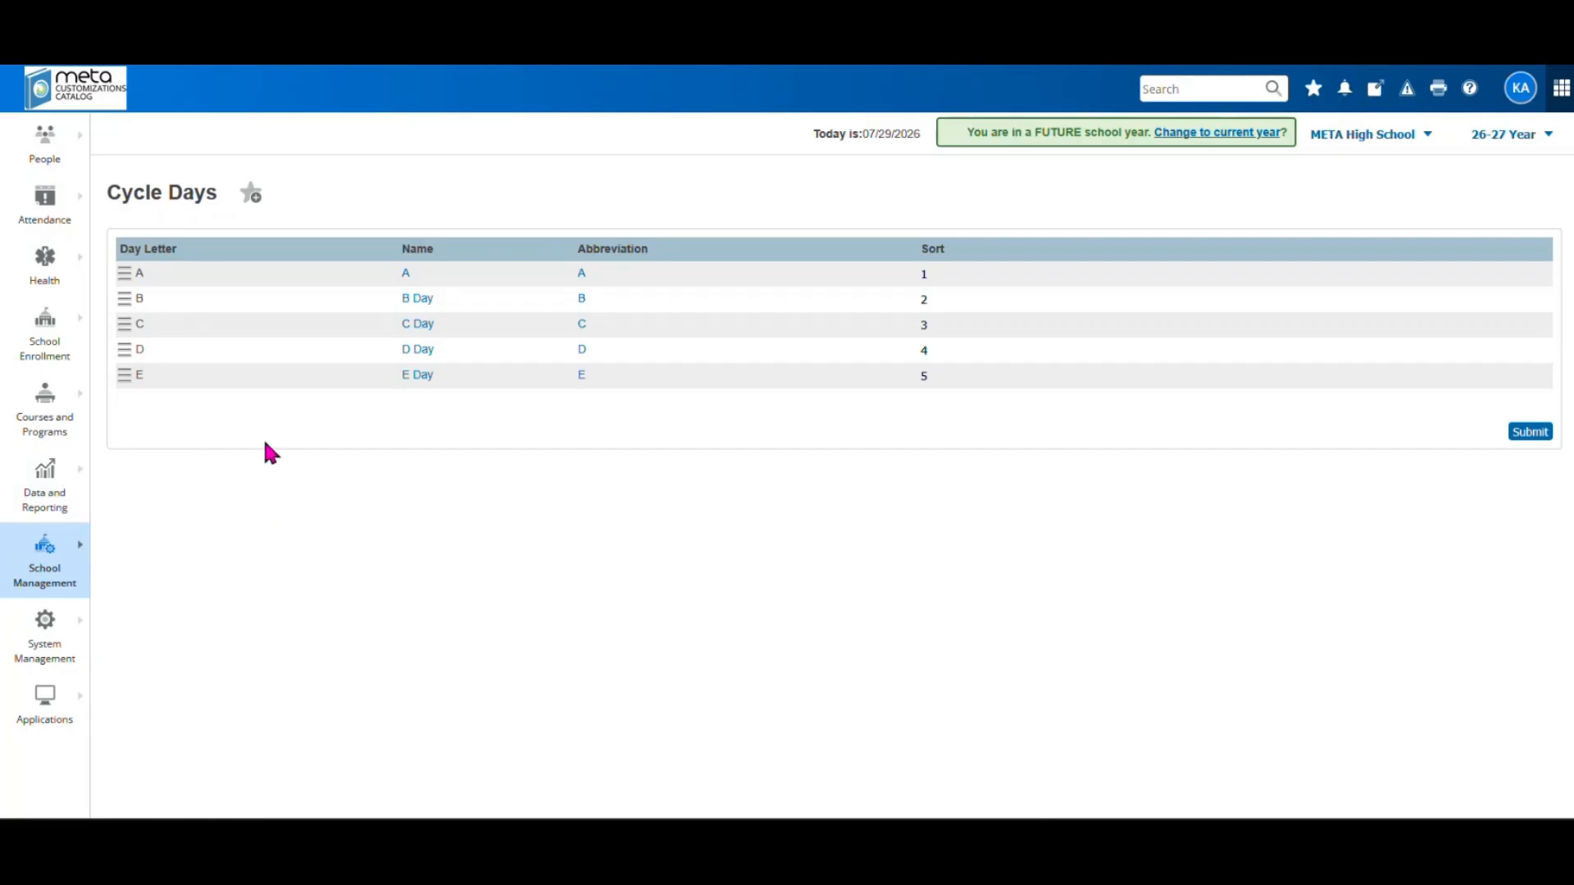
pyautogui.click(1490, 140)
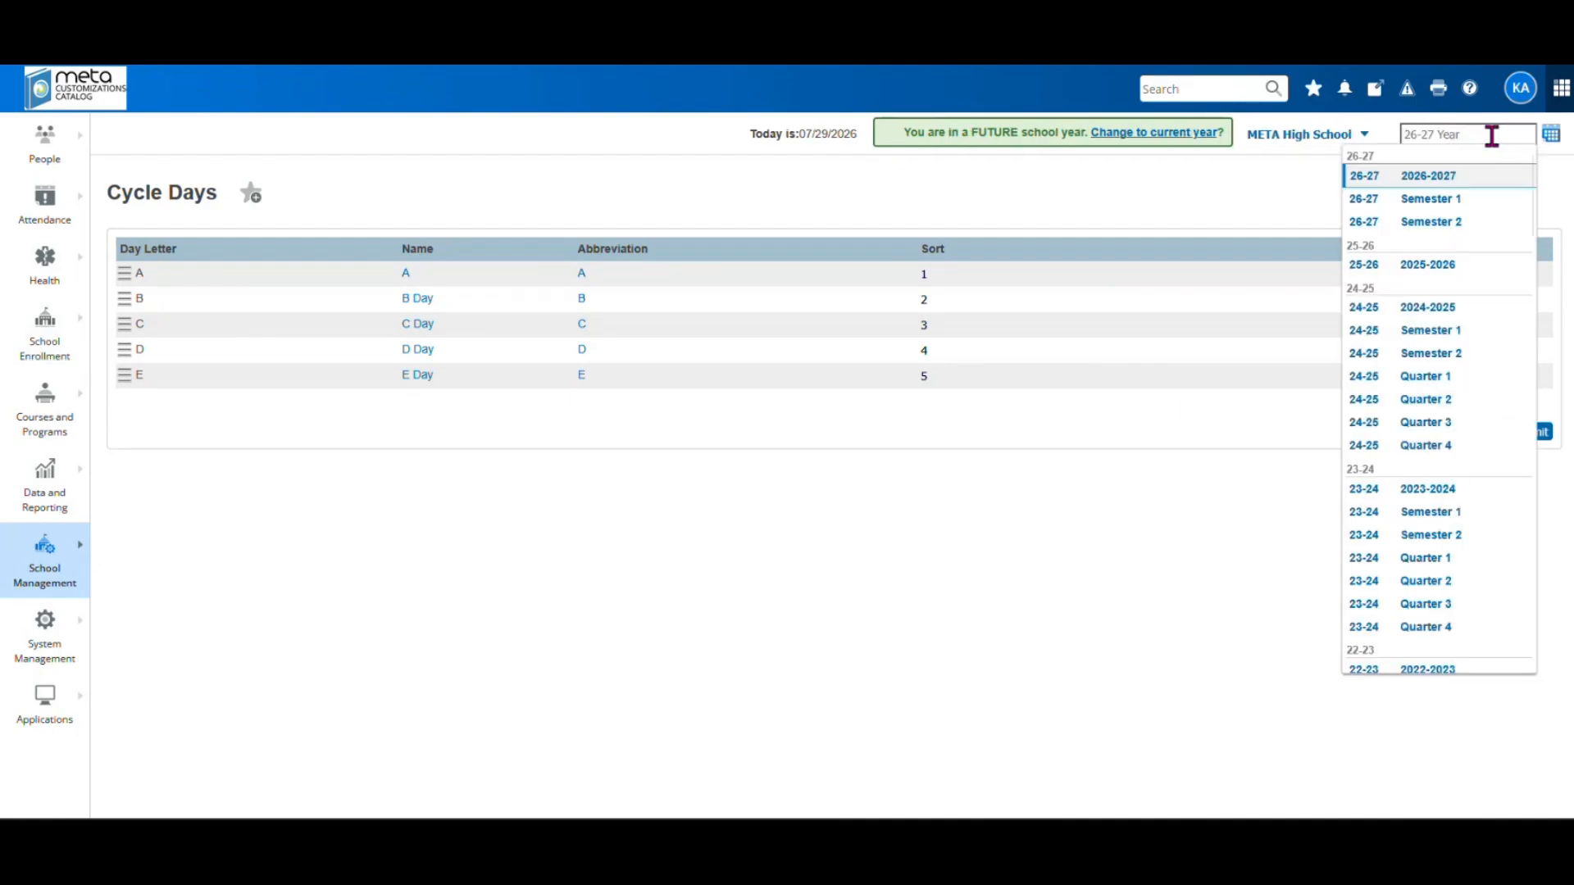
pyautogui.click(1393, 269)
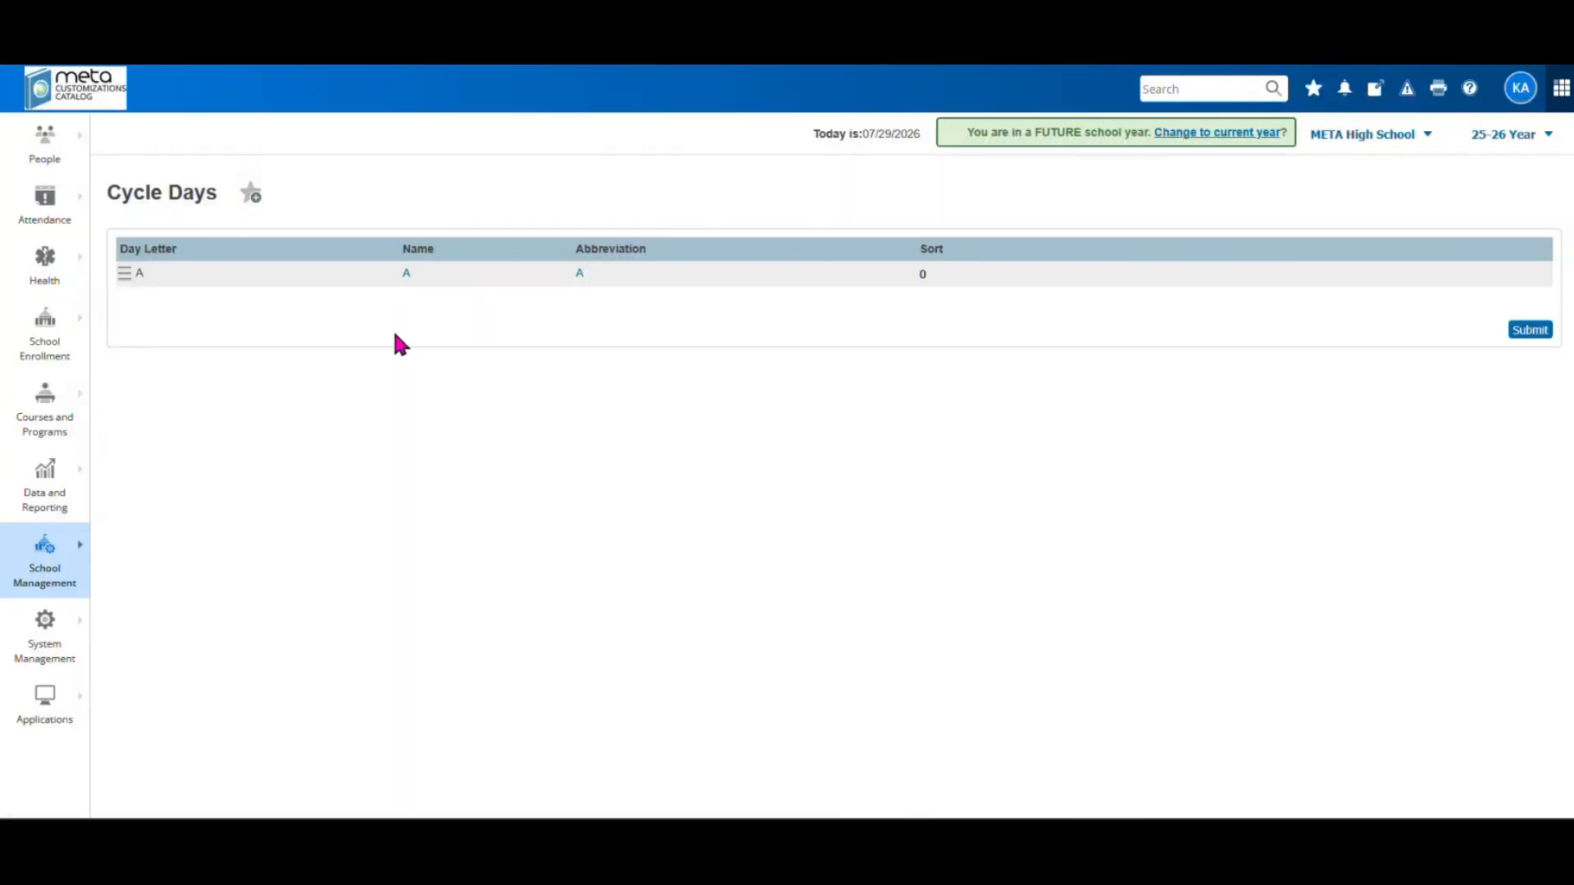
pyautogui.click(1505, 136)
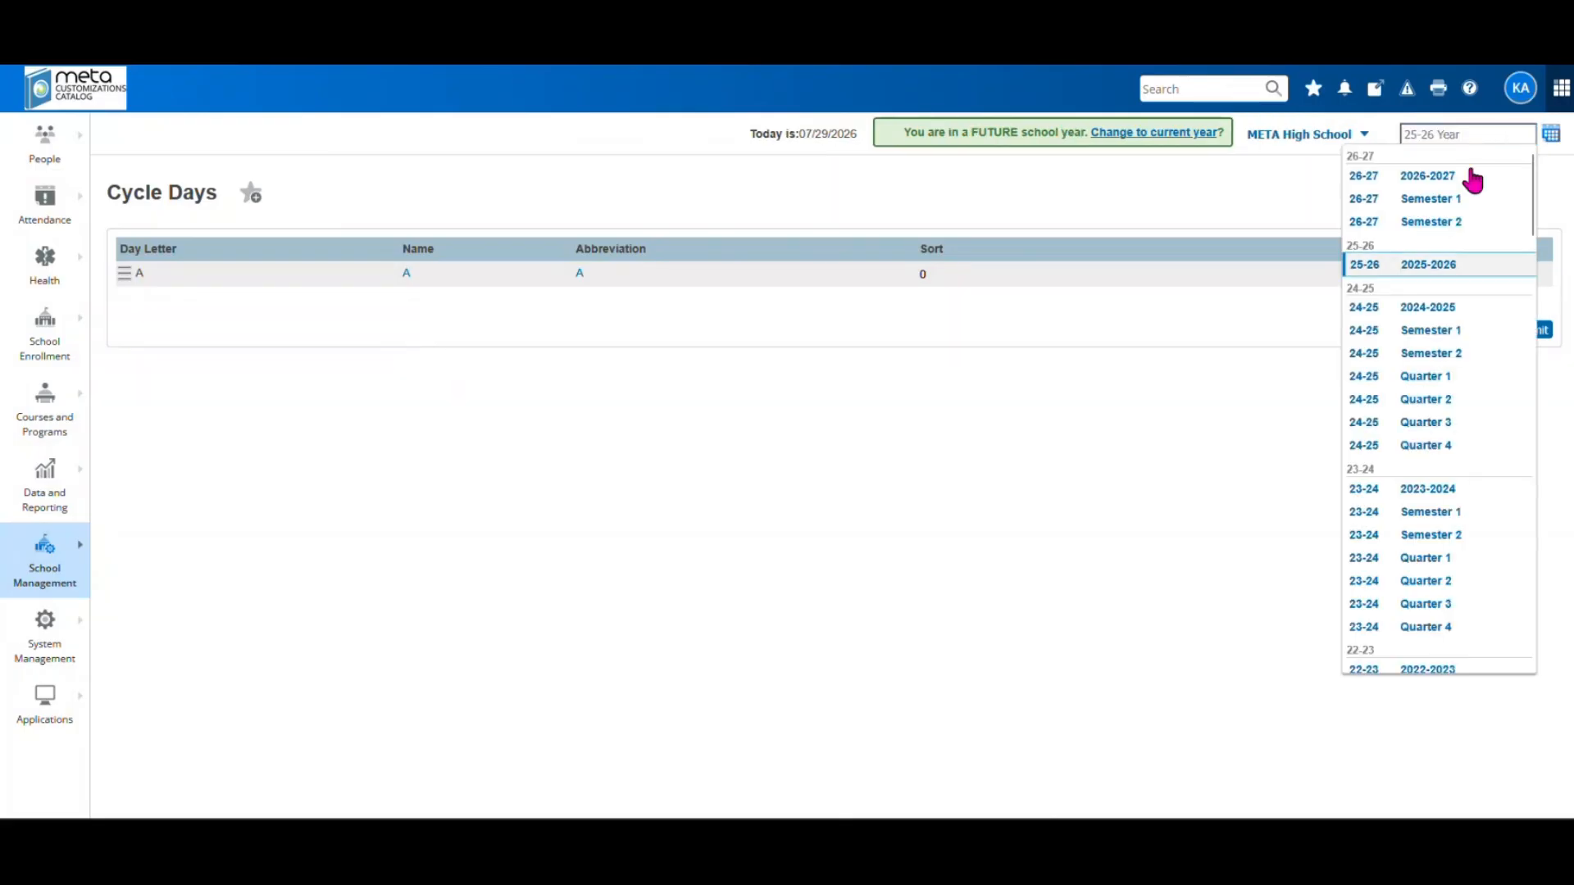
pyautogui.click(1396, 223)
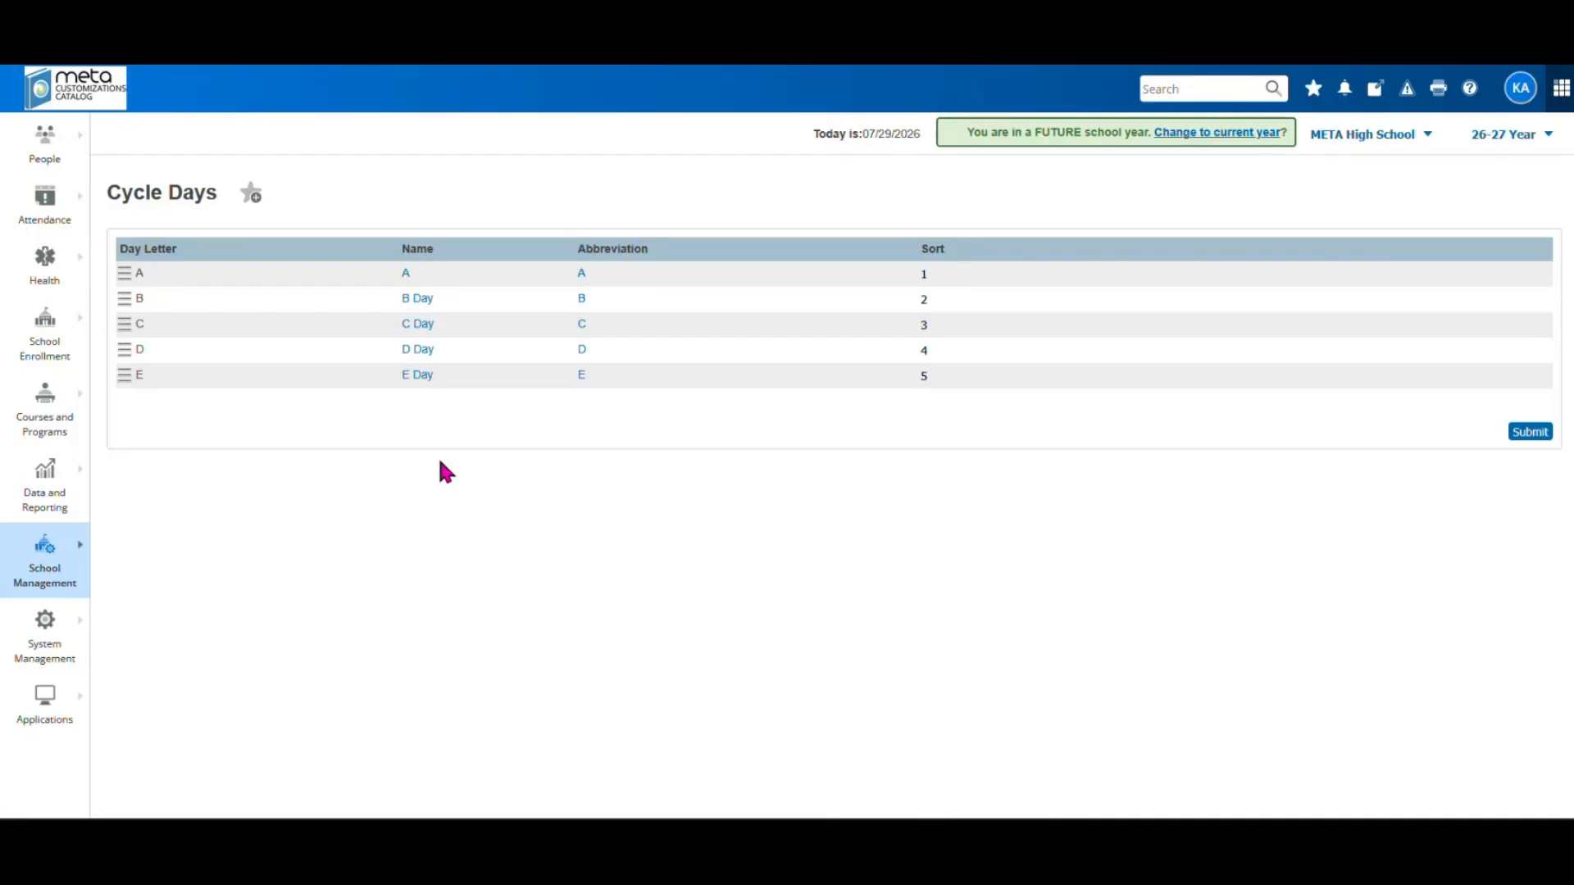
pyautogui.click(51, 582)
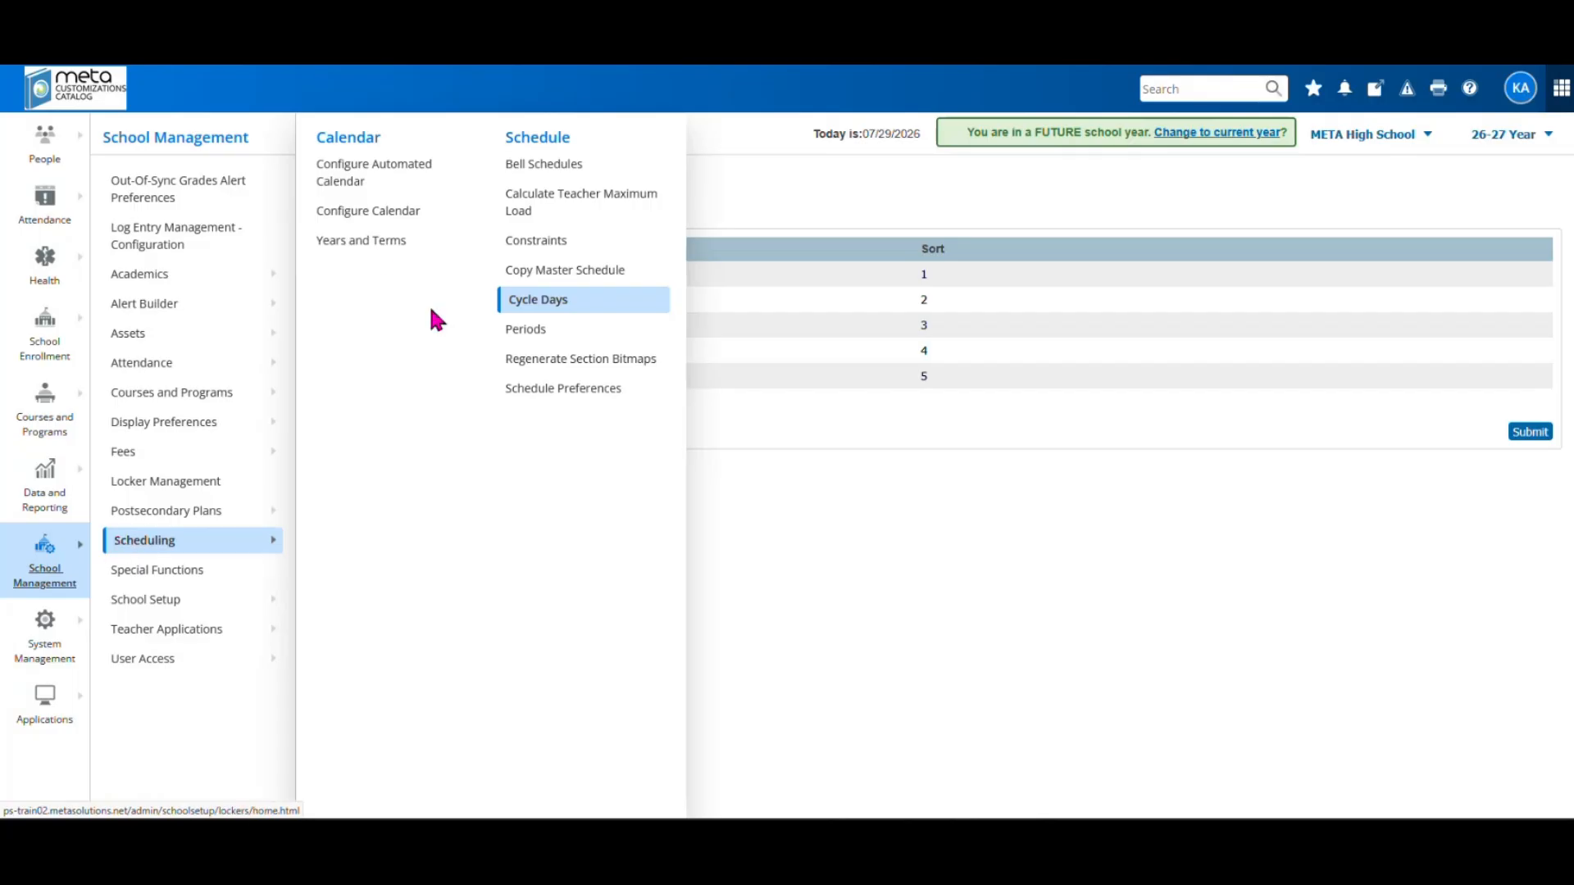
# Open Edit Terms for 2026-2027 to view its Semester 1 and Semester 2
pyautogui.click(366, 244)
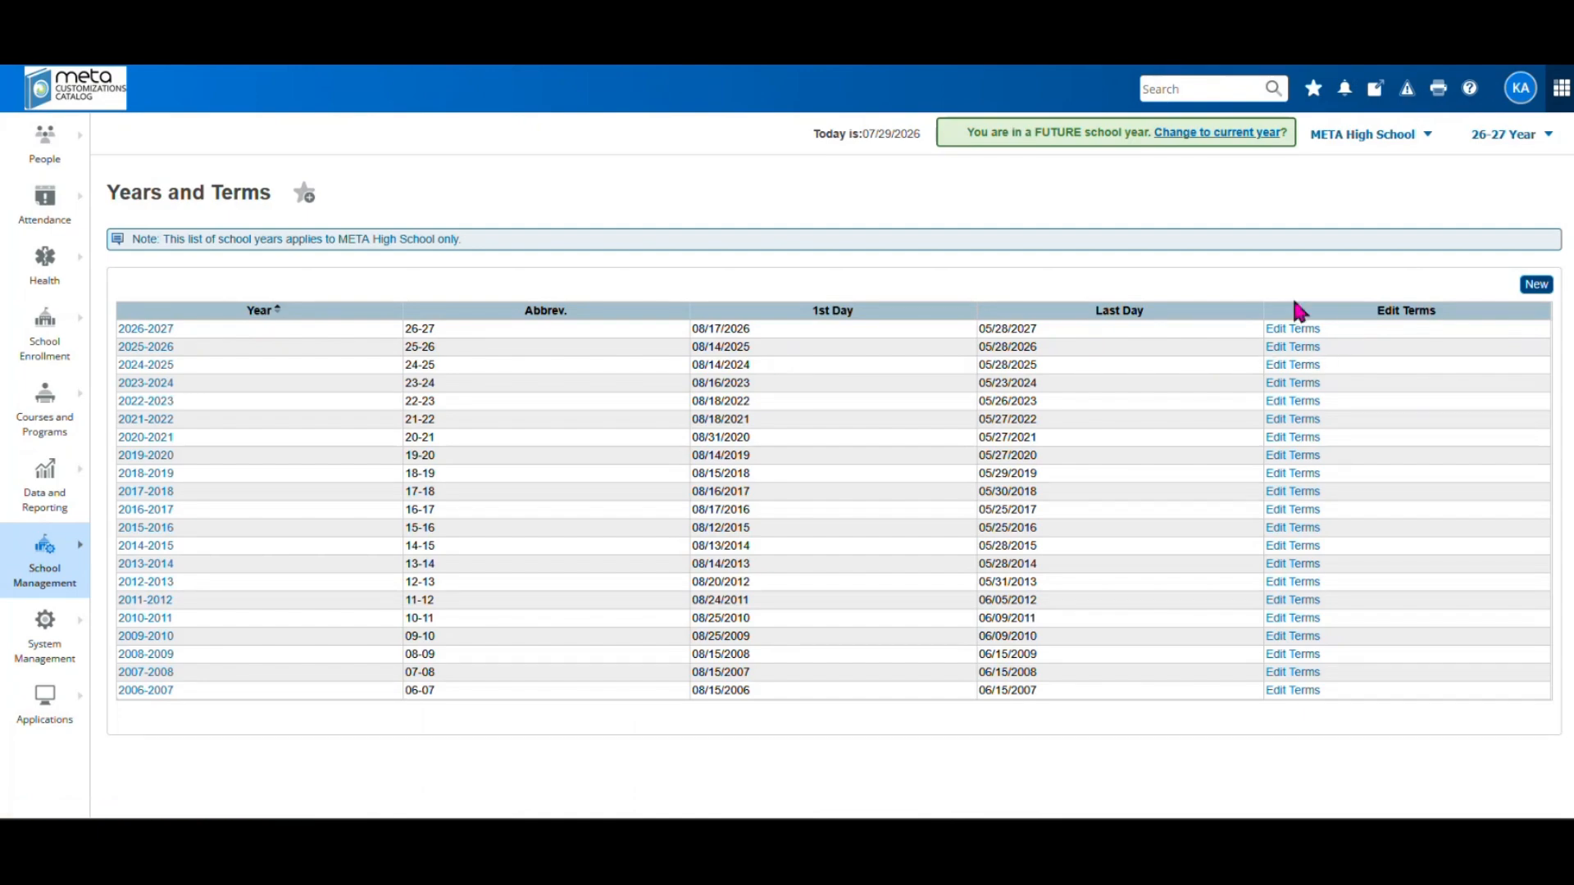
pyautogui.click(1287, 329)
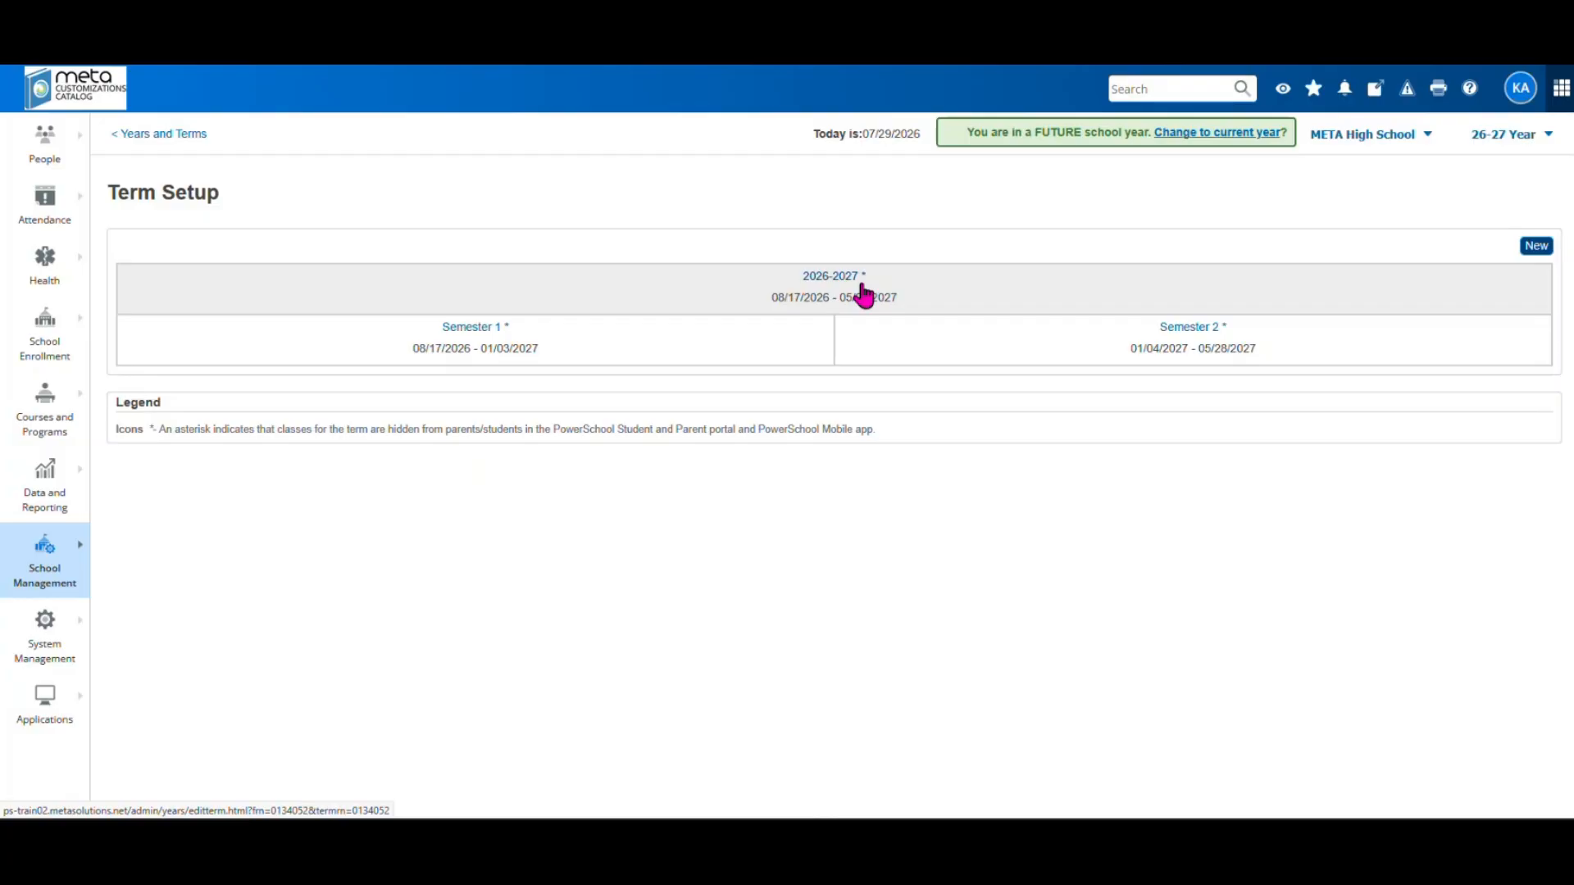
# On the 2026-2027 full-year term, toggle Suppress Classes and META Report Card - Exclude off, then on again
pyautogui.click(830, 277)
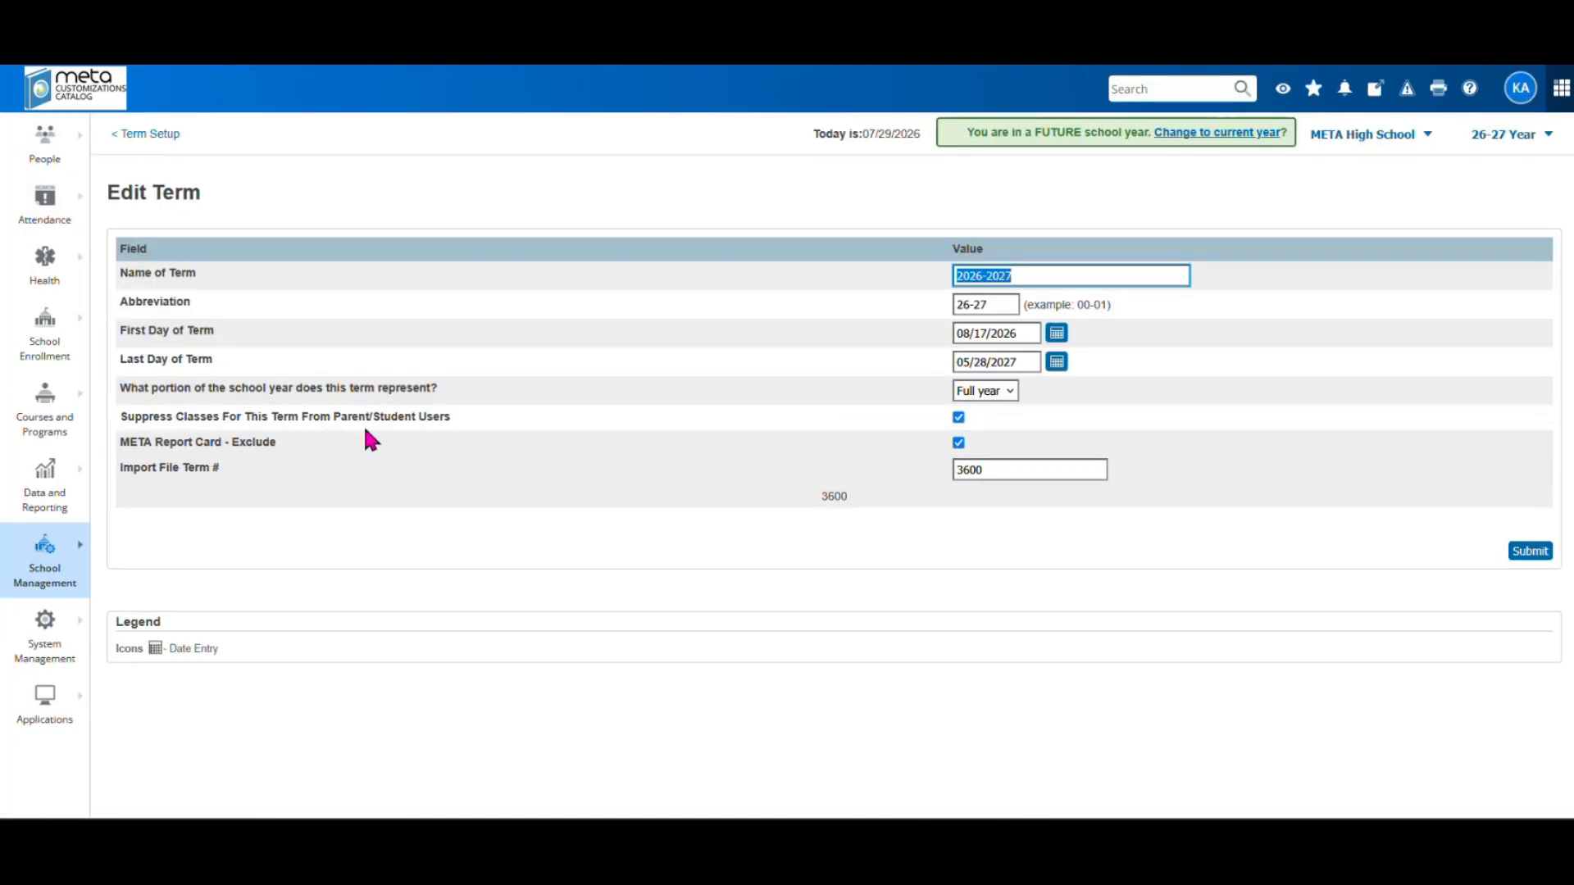
pyautogui.click(958, 417)
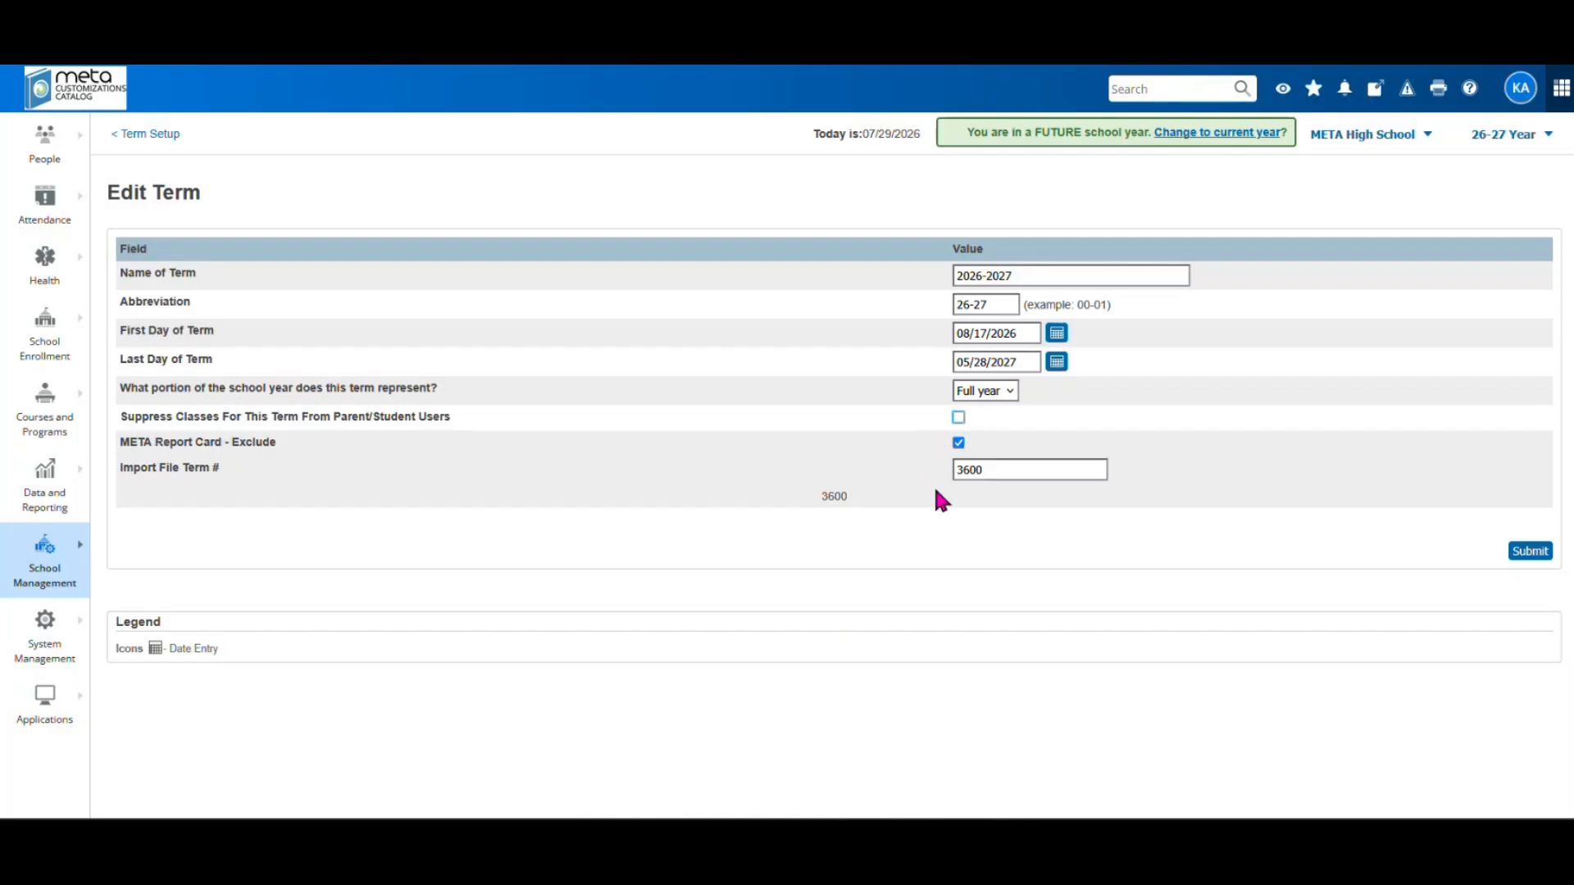
pyautogui.click(958, 442)
pyautogui.click(959, 444)
pyautogui.click(959, 418)
# Leave the 2026-2027 term unsaved and go back to Term Setup
pyautogui.click(160, 136)
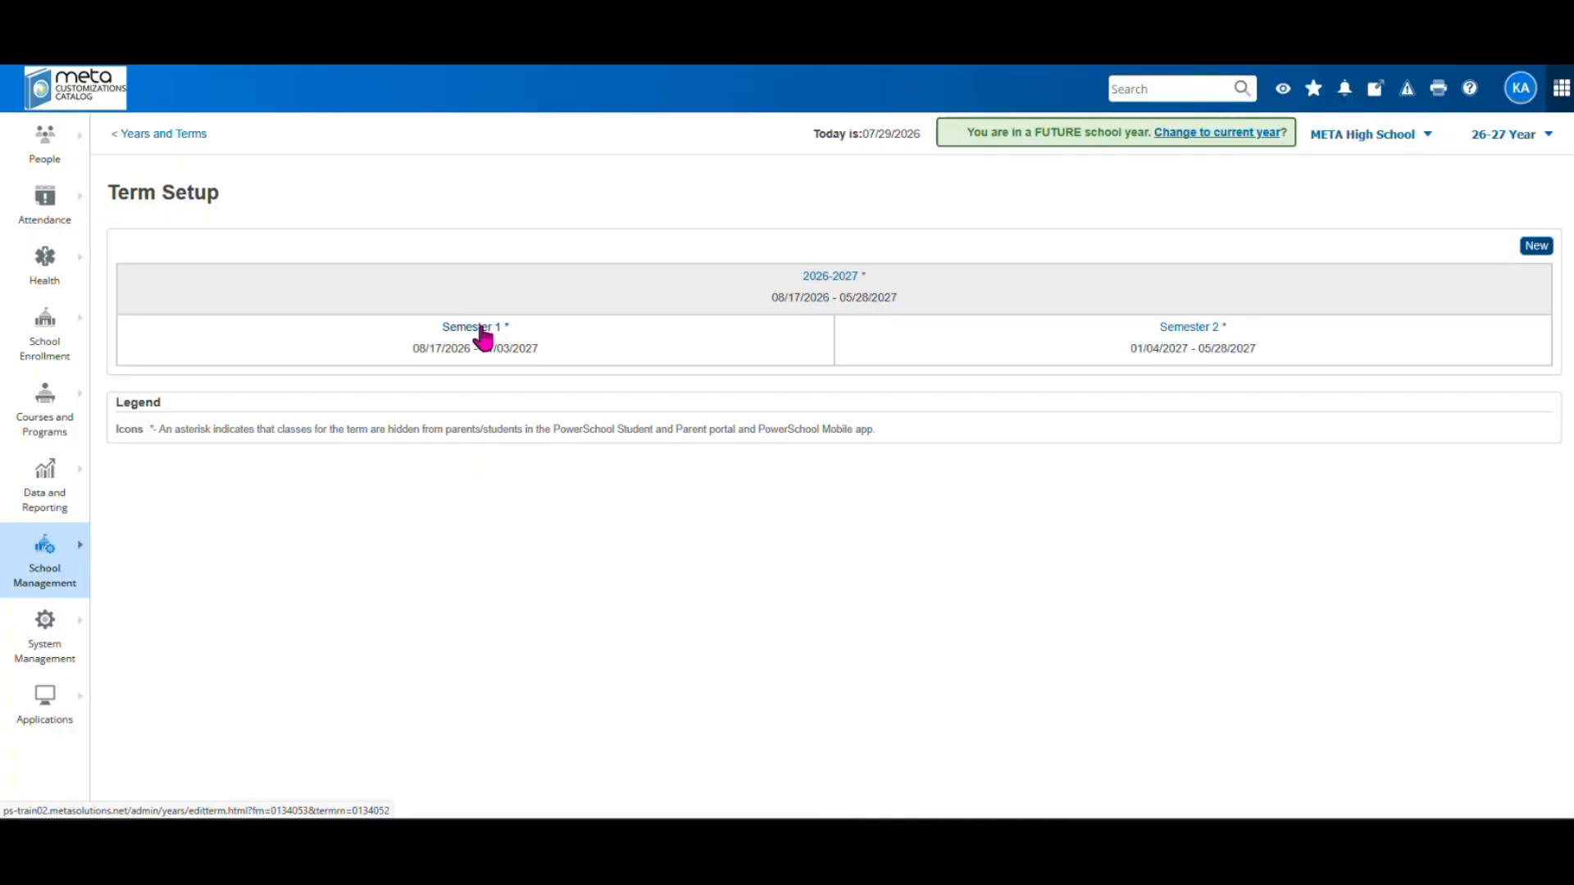
# Open Semester 2 and confirm its first day of term stays 01/04/2027
pyautogui.click(1185, 330)
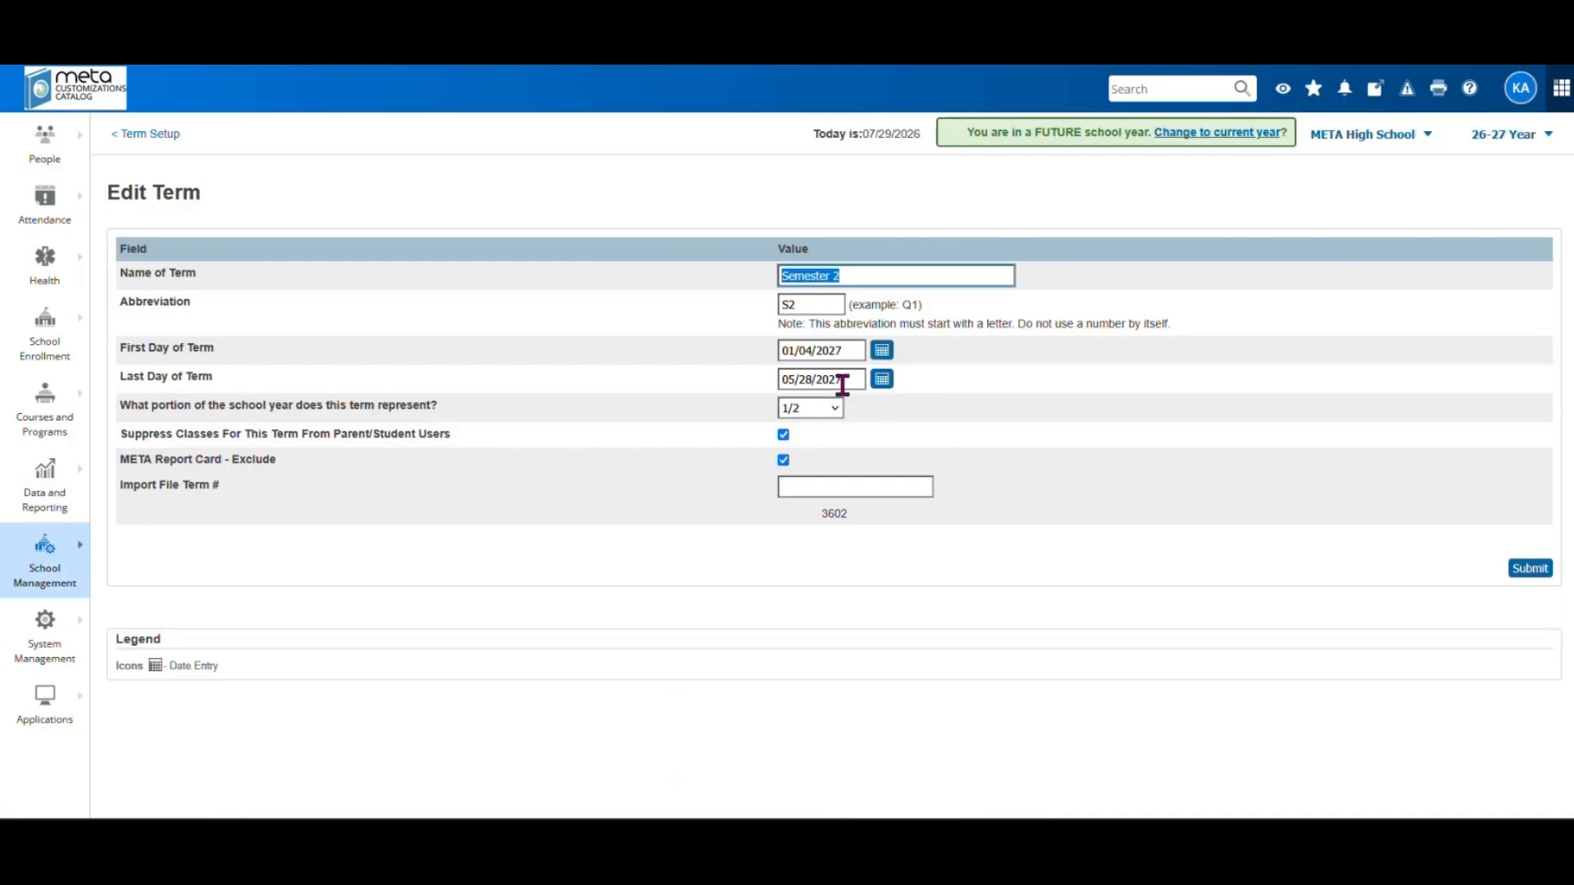
pyautogui.click(881, 350)
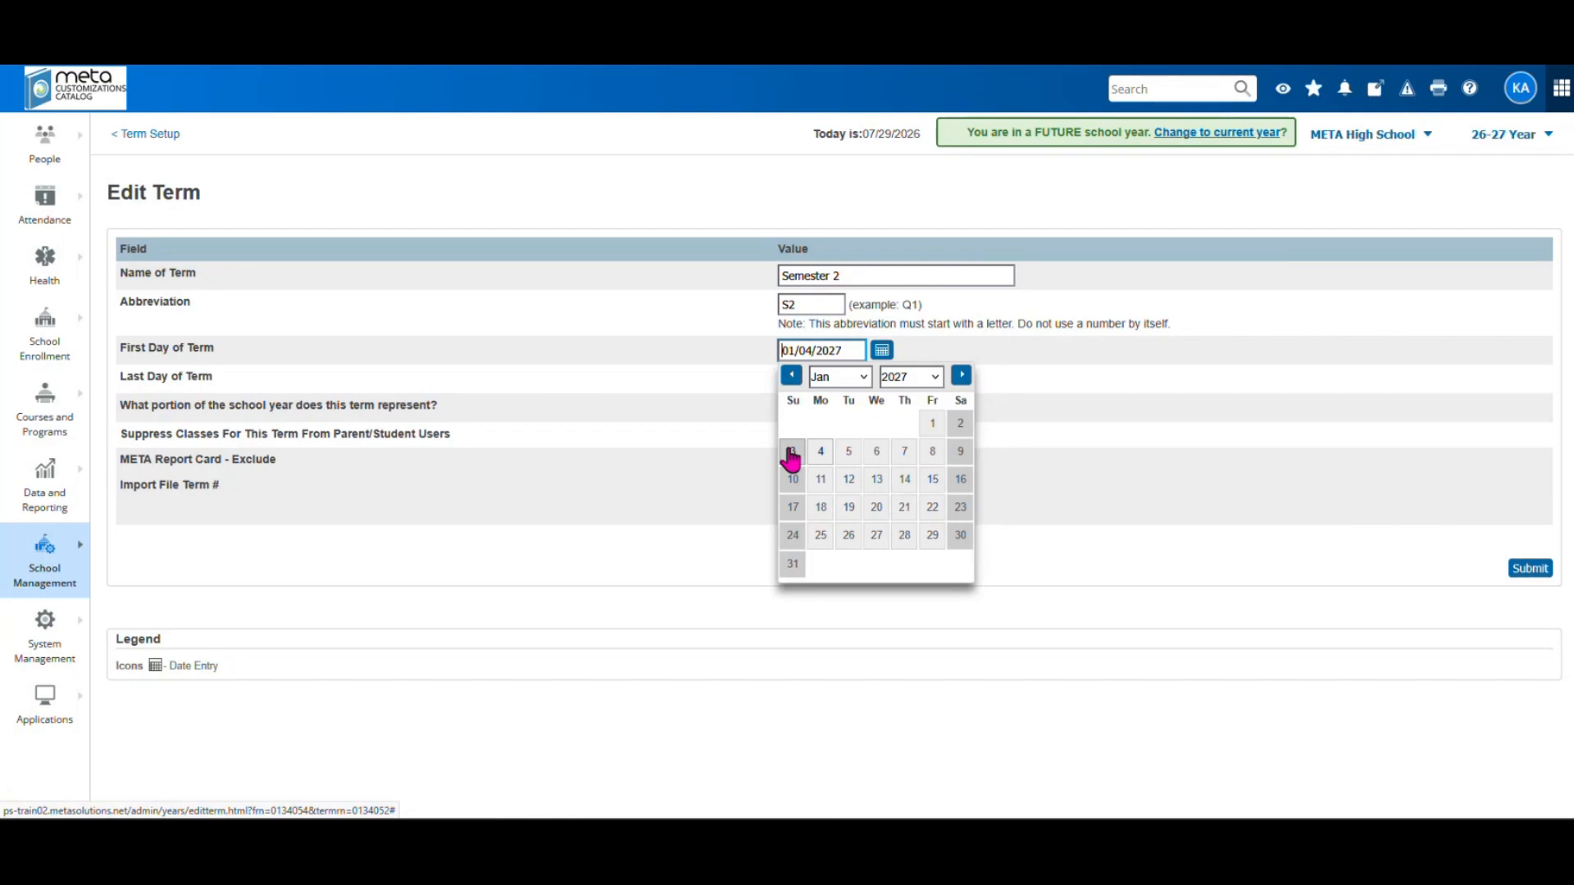
pyautogui.click(1000, 372)
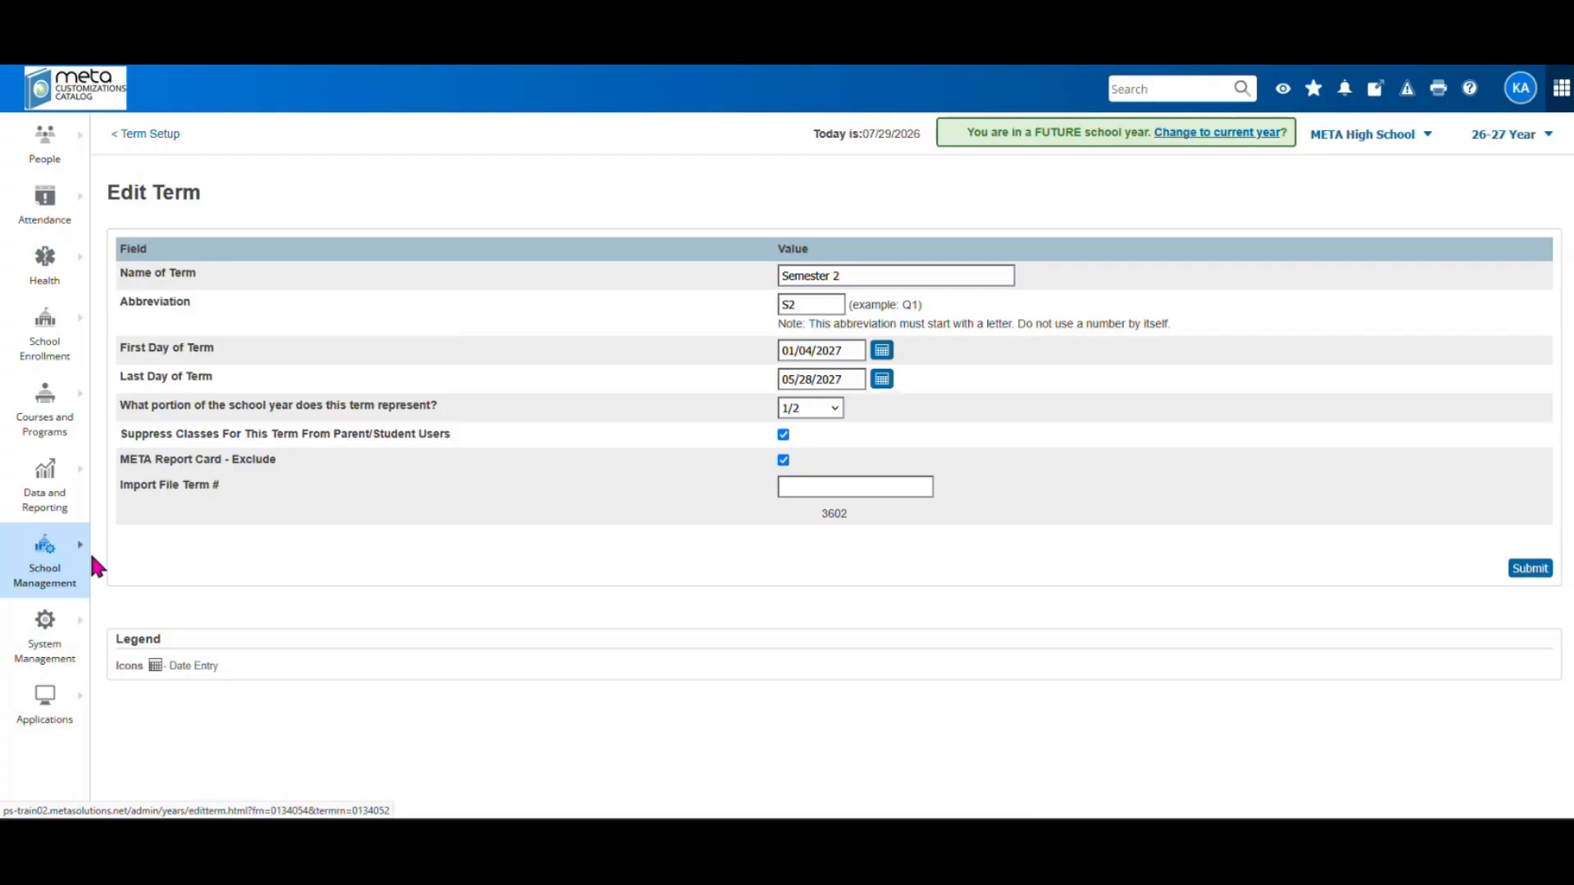
# Review the old Regular Day bell schedule's periods, then open its settings and start deleting it
pyautogui.click(54, 578)
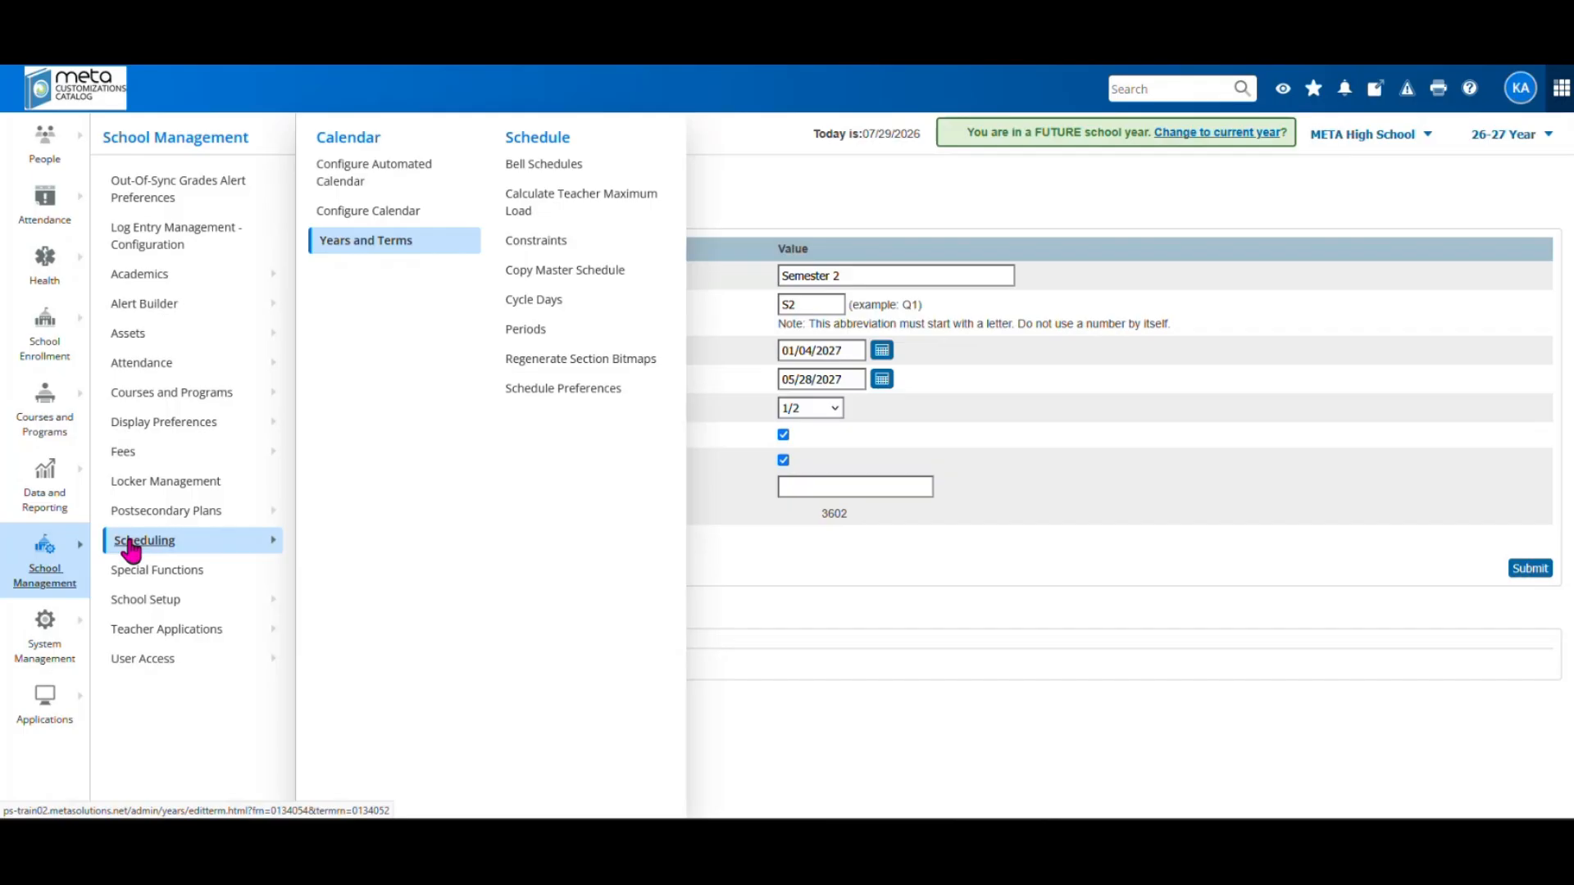
pyautogui.click(556, 164)
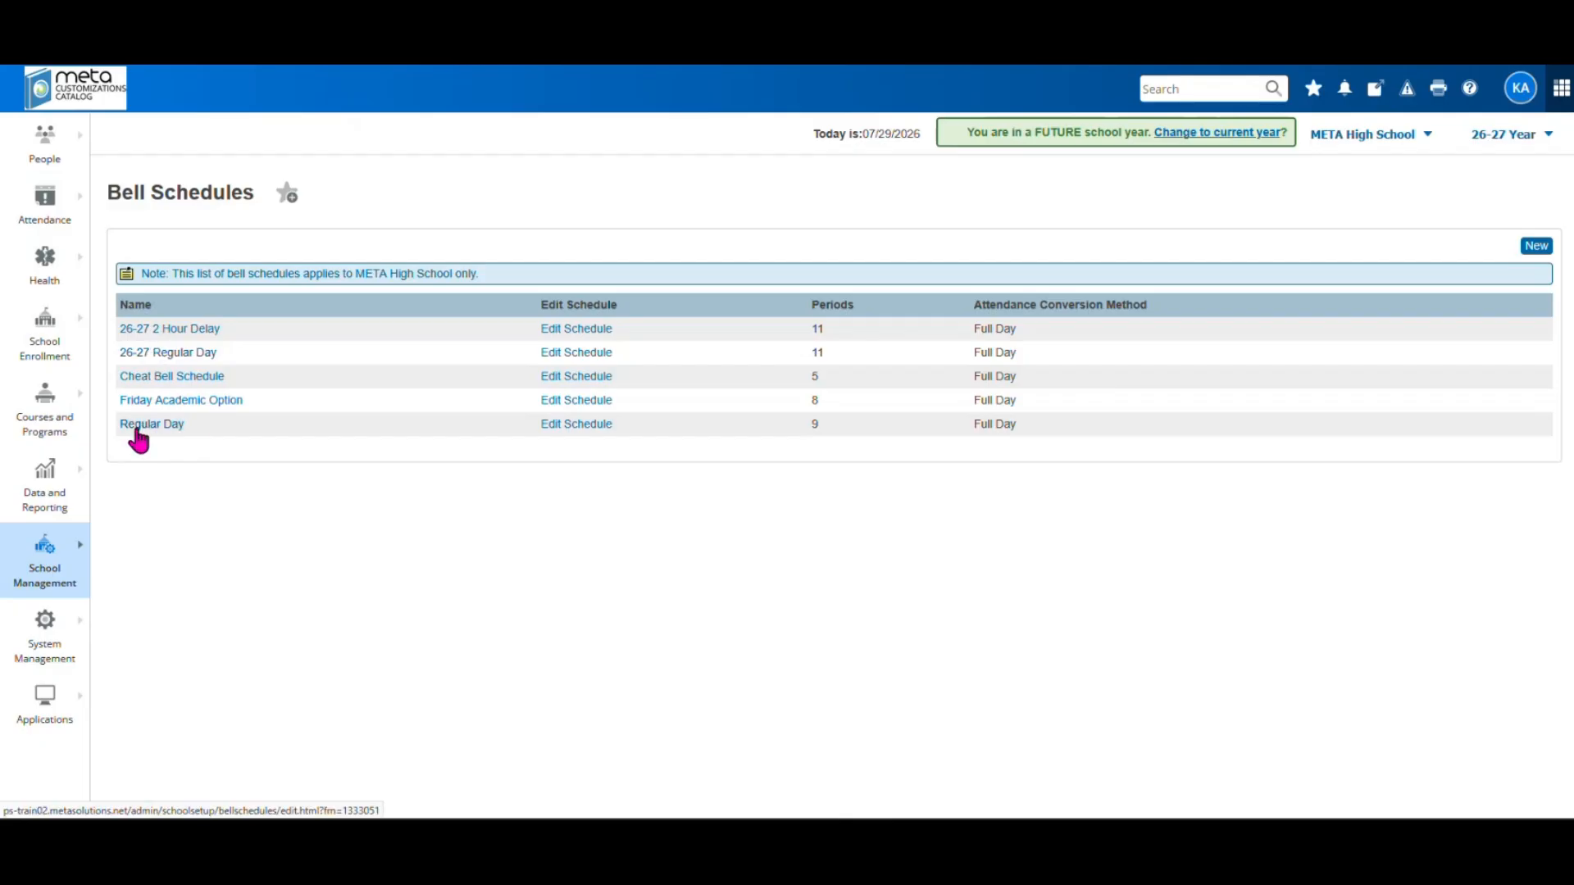
pyautogui.click(567, 424)
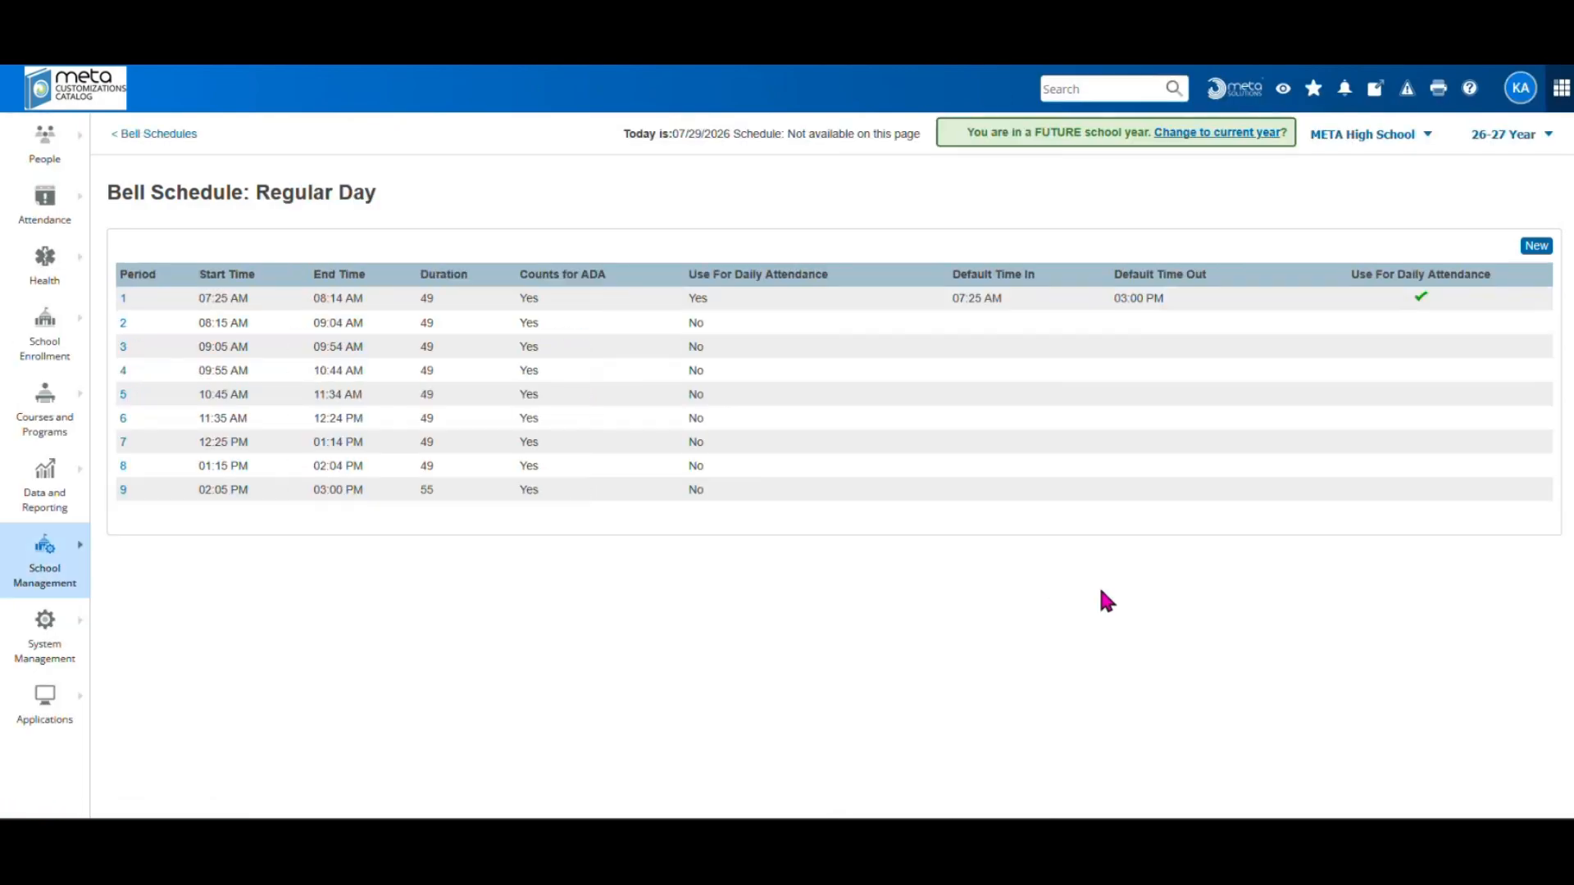
pyautogui.click(175, 134)
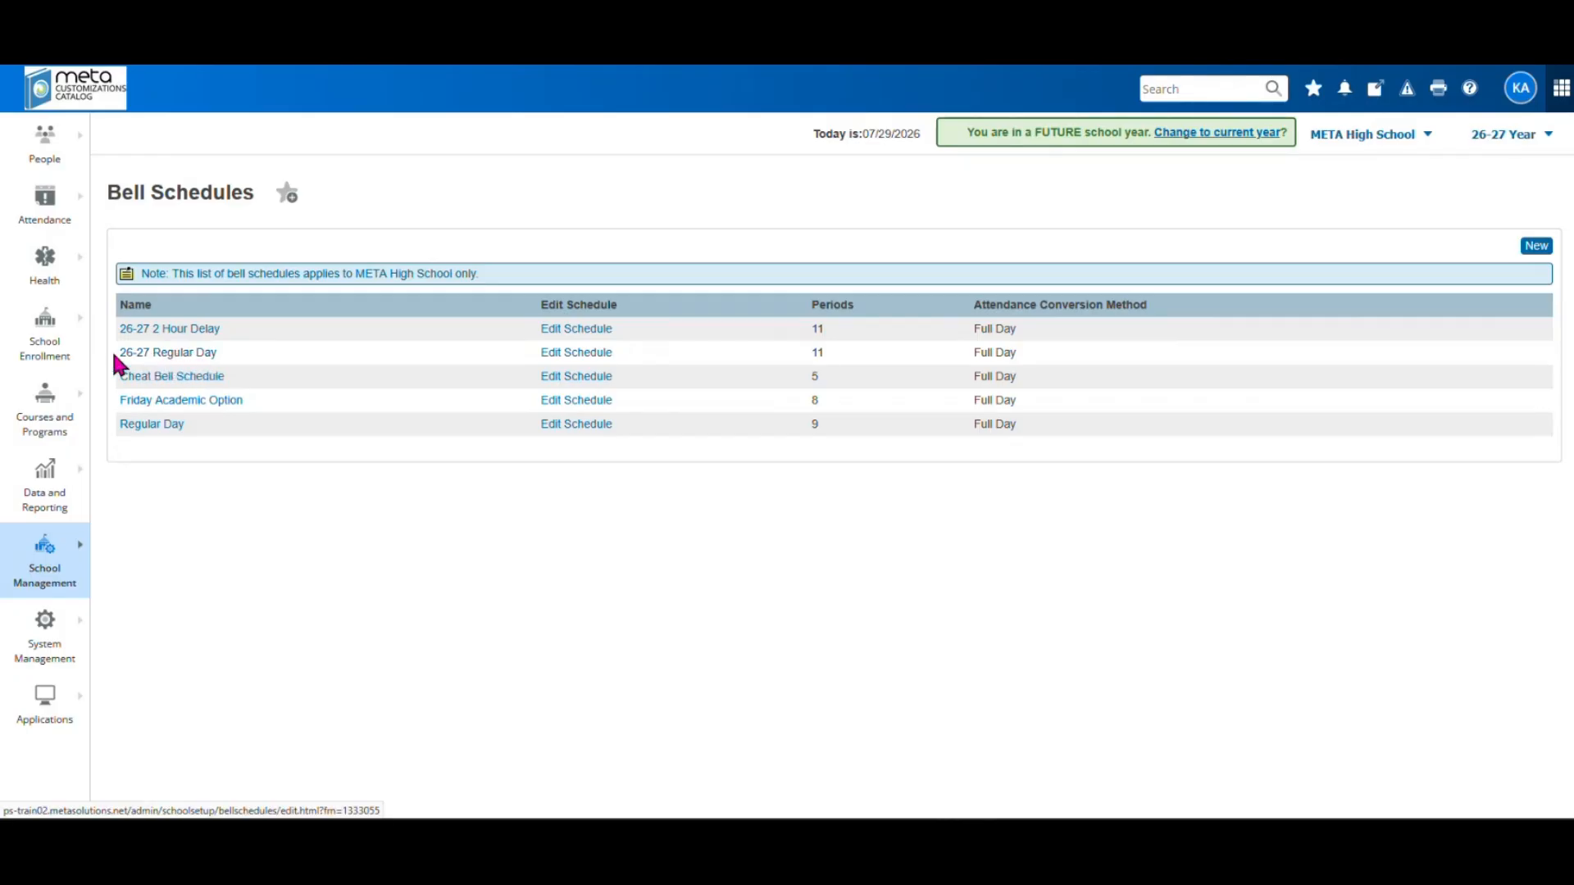
pyautogui.click(155, 425)
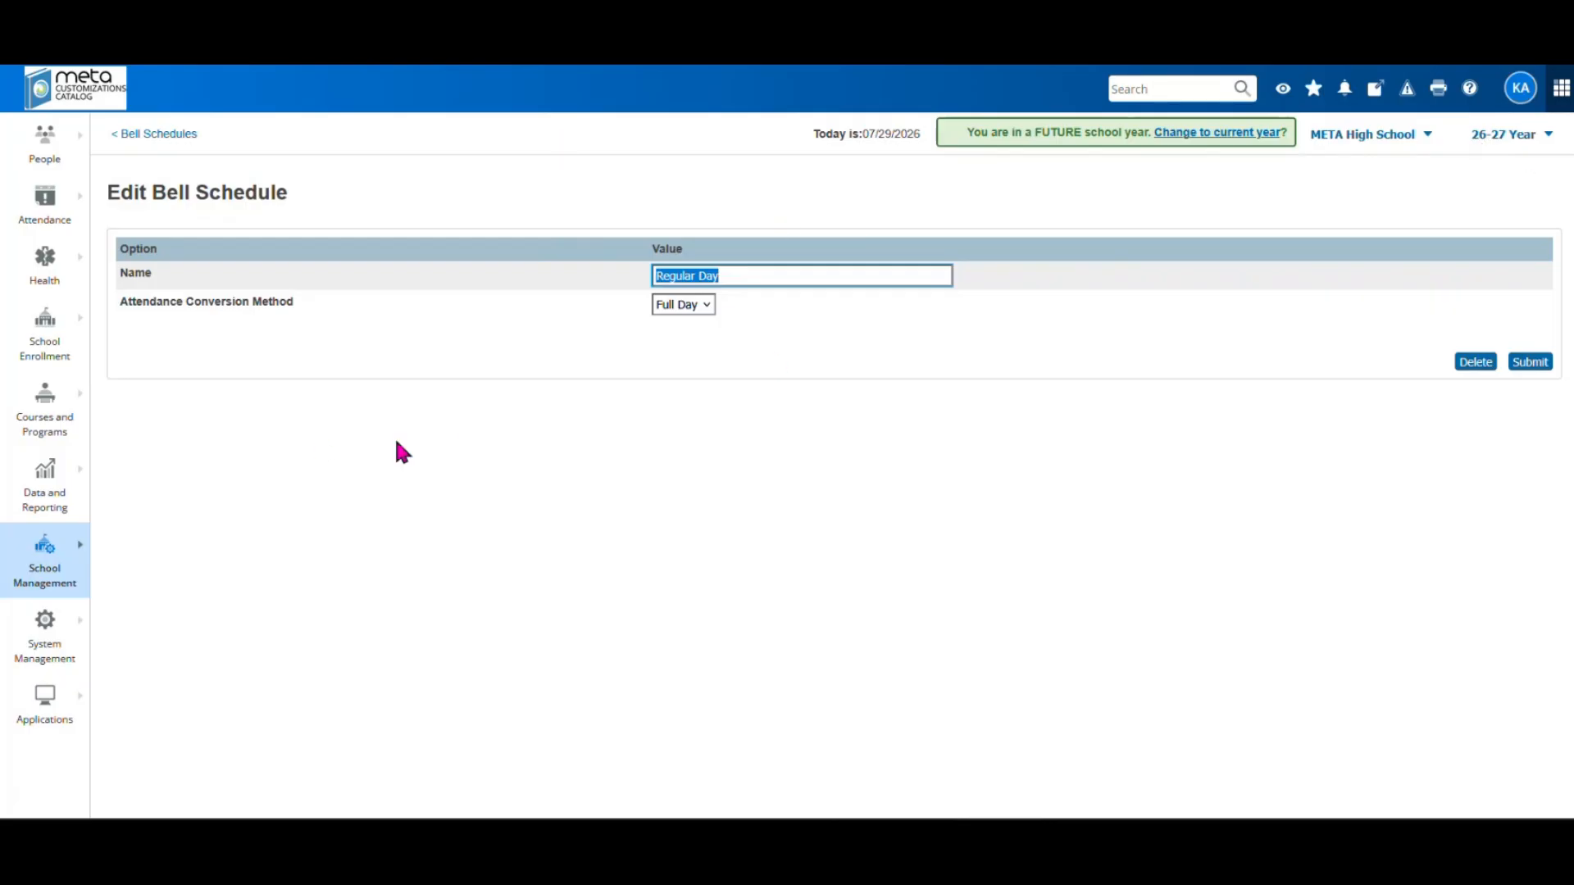
pyautogui.click(1474, 361)
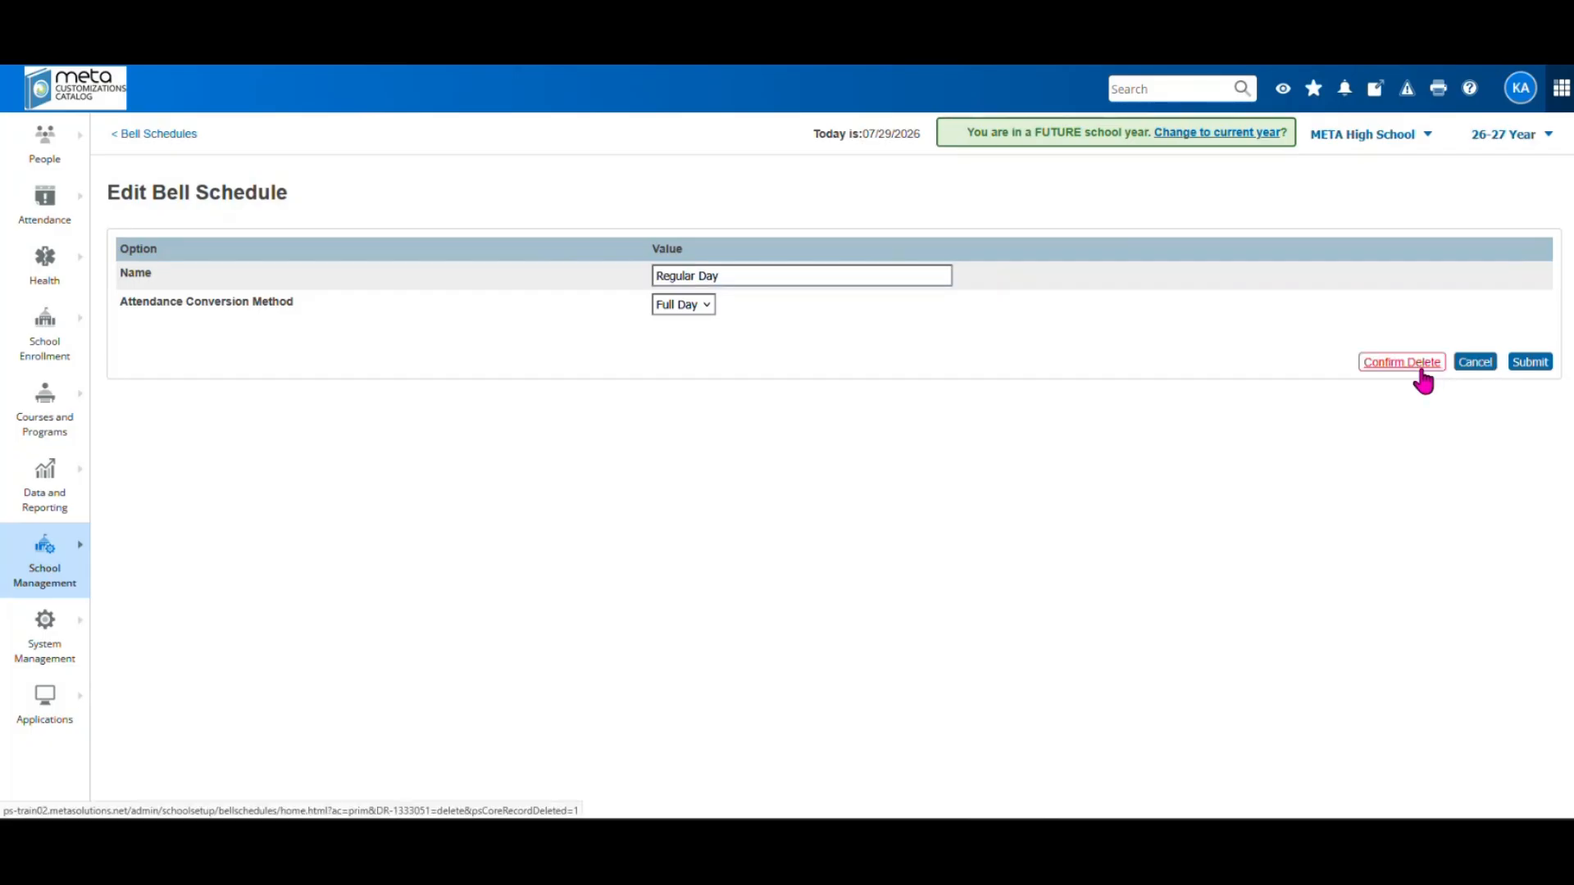
# Confirm deletion of the Regular Day bell schedule
pyautogui.click(1416, 366)
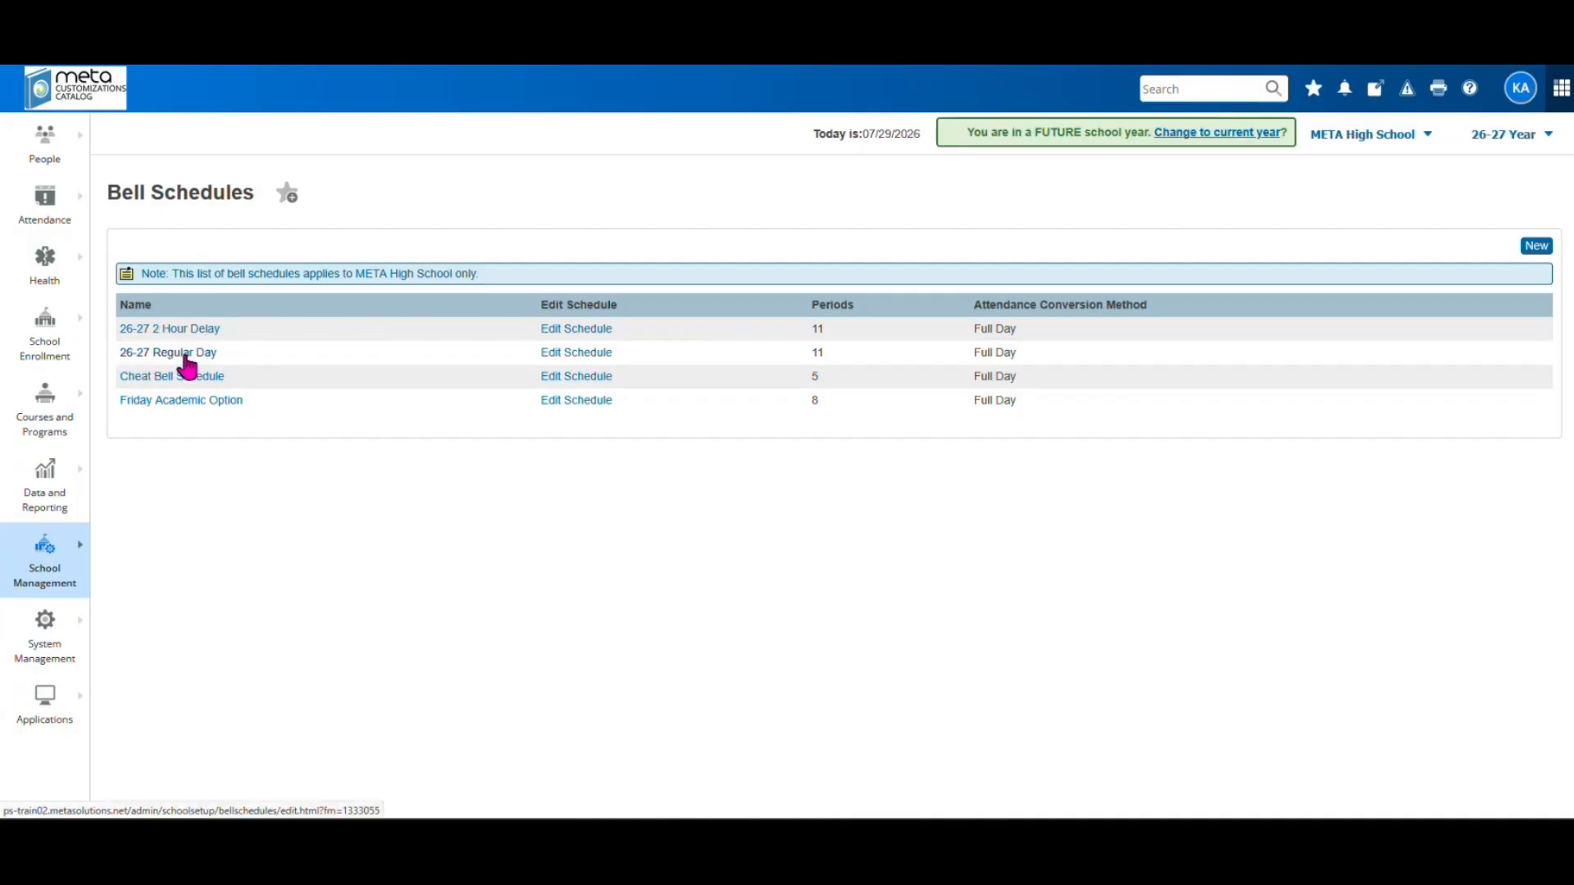
# View the 26-27 Regular Day periods and open the ATT period's details
pyautogui.click(580, 361)
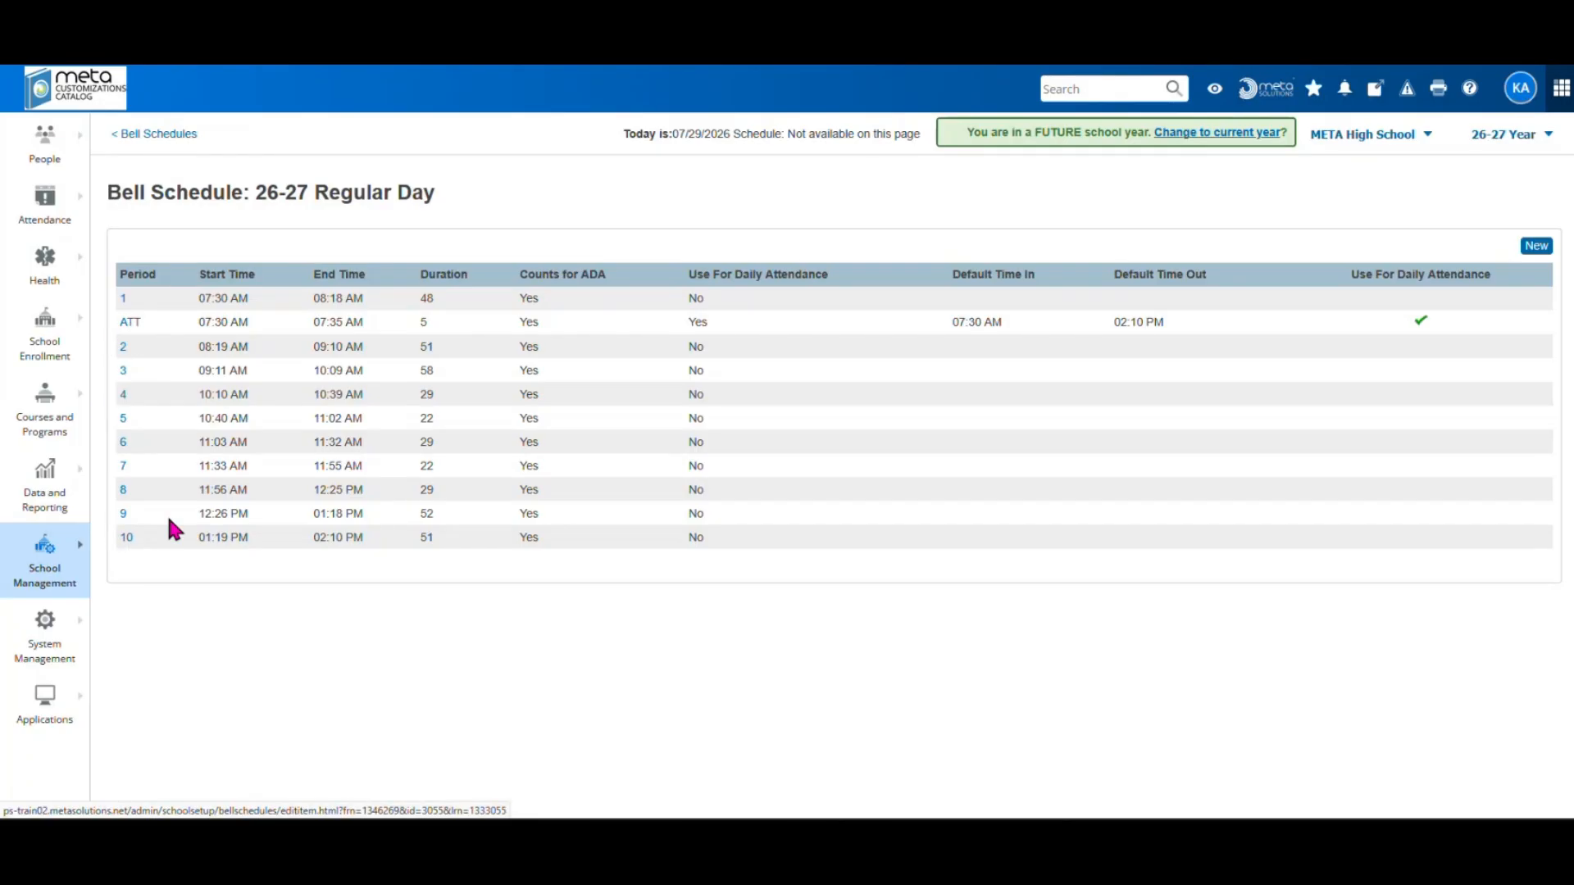
pyautogui.click(129, 324)
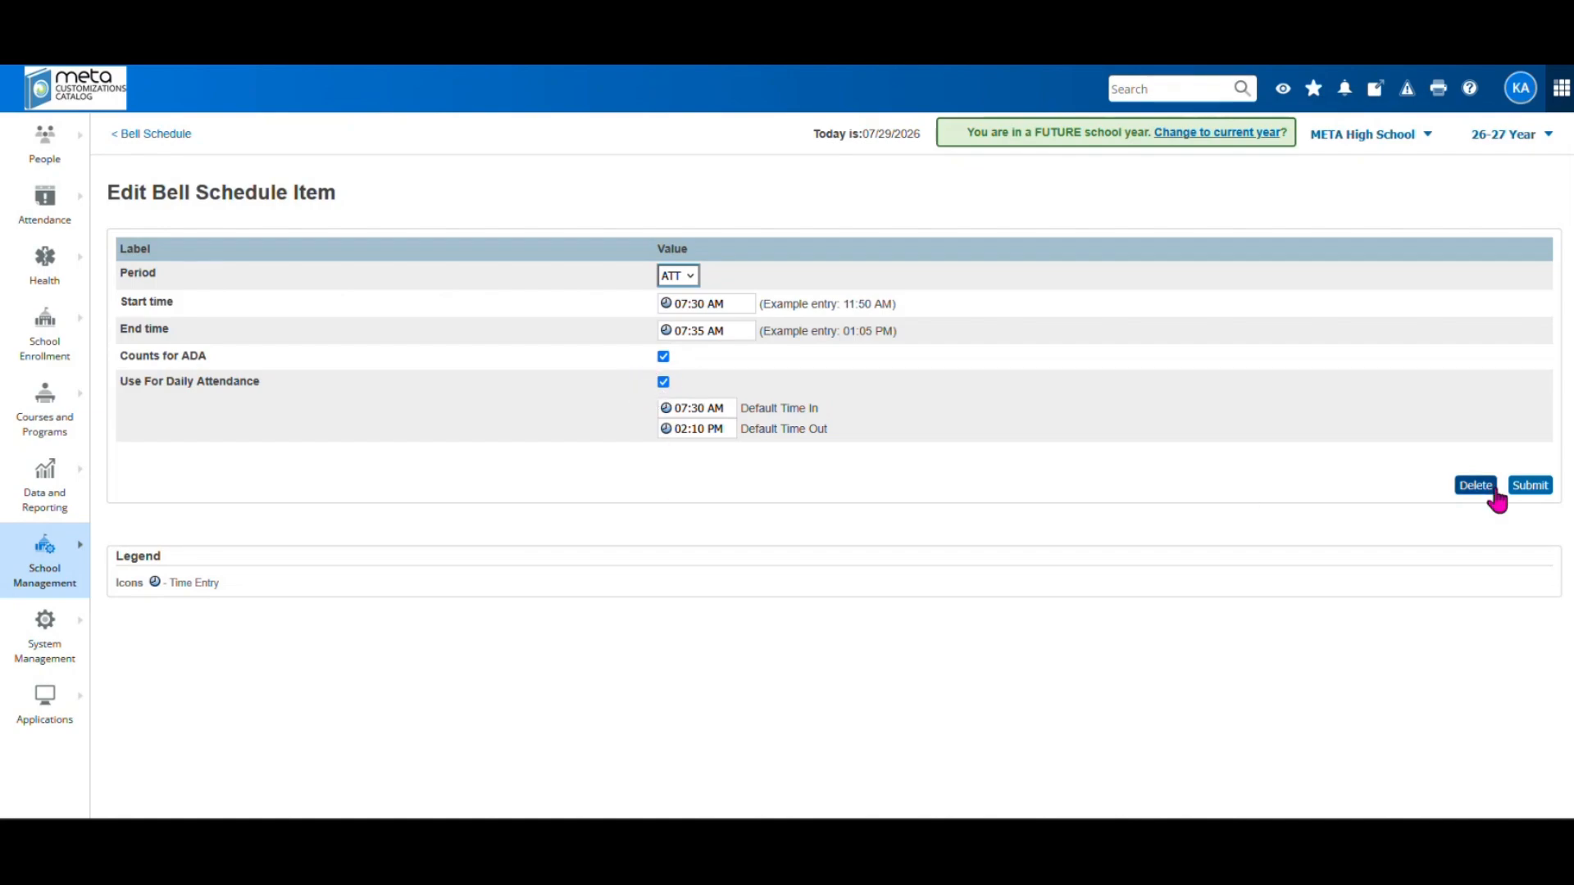
pyautogui.click(169, 136)
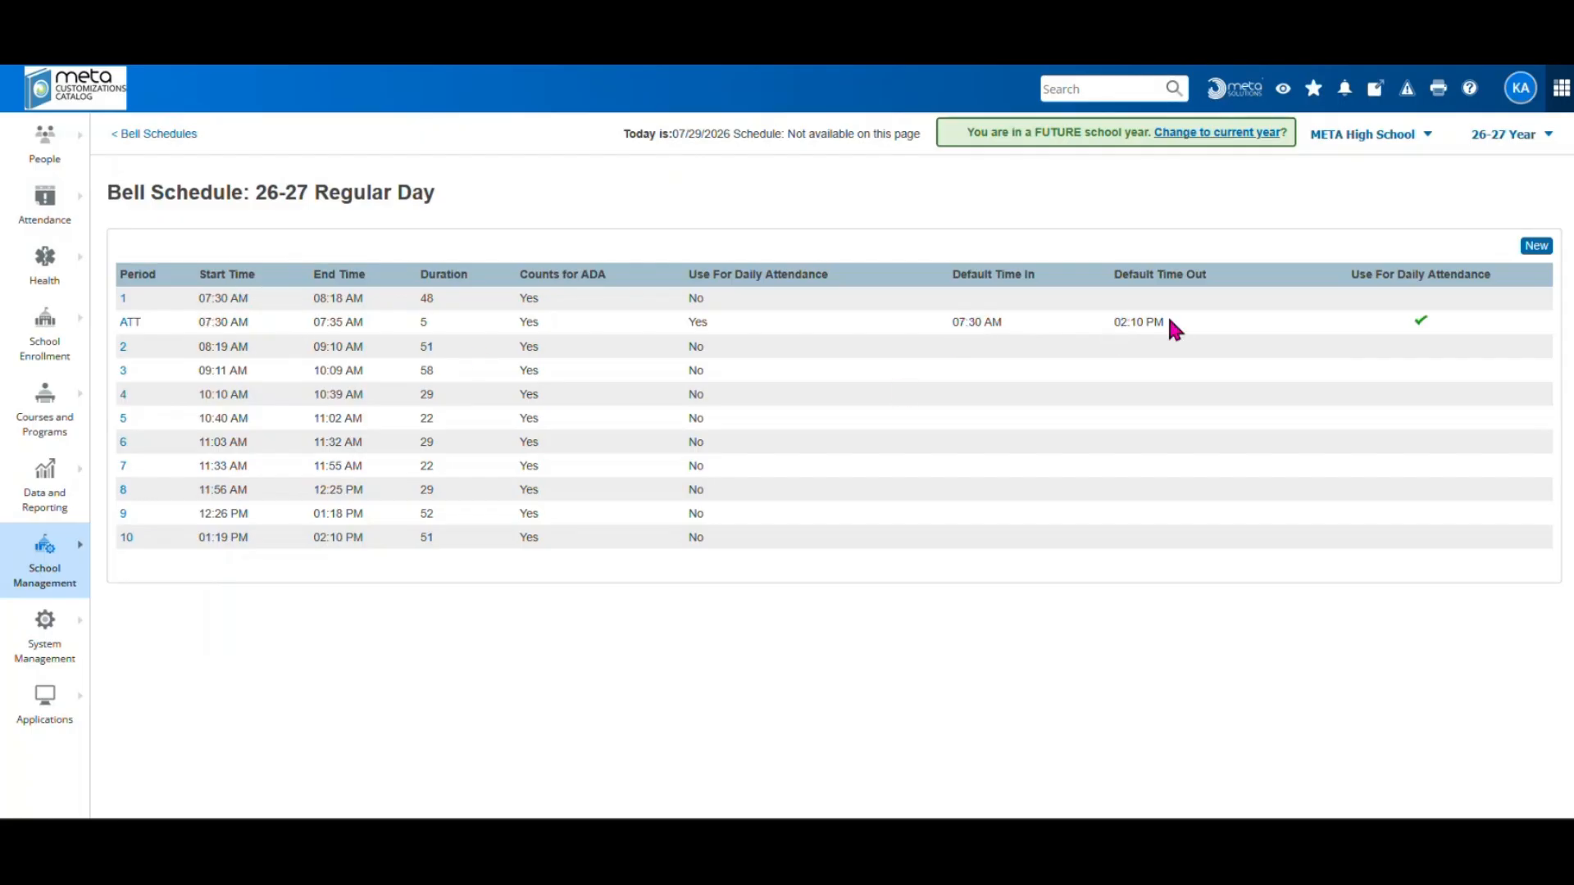
pyautogui.moveTo(1118, 321); pyautogui.dragTo(1190, 329)
pyautogui.moveTo(314, 537); pyautogui.dragTo(365, 539)
pyautogui.click(383, 534)
pyautogui.moveTo(313, 299); pyautogui.dragTo(385, 311)
pyautogui.click(198, 348)
pyautogui.moveTo(197, 348); pyautogui.dragTo(276, 348)
pyautogui.moveTo(202, 348); pyautogui.dragTo(251, 346)
pyautogui.moveTo(199, 346); pyautogui.dragTo(260, 360)
pyautogui.moveTo(202, 418); pyautogui.dragTo(425, 416)
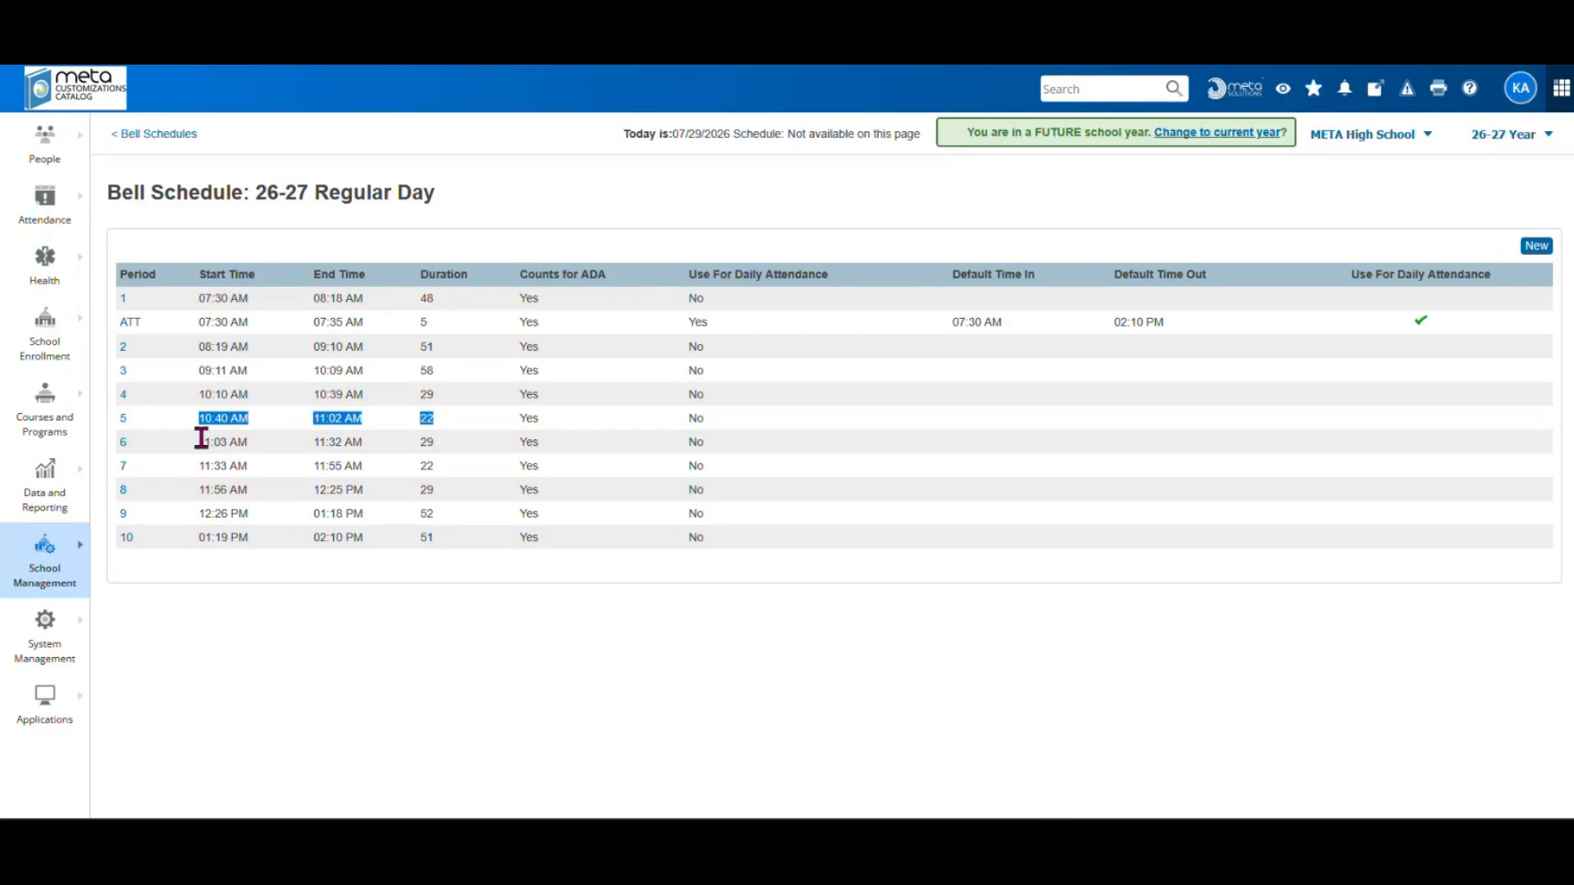
pyautogui.moveTo(201, 439); pyautogui.dragTo(391, 449)
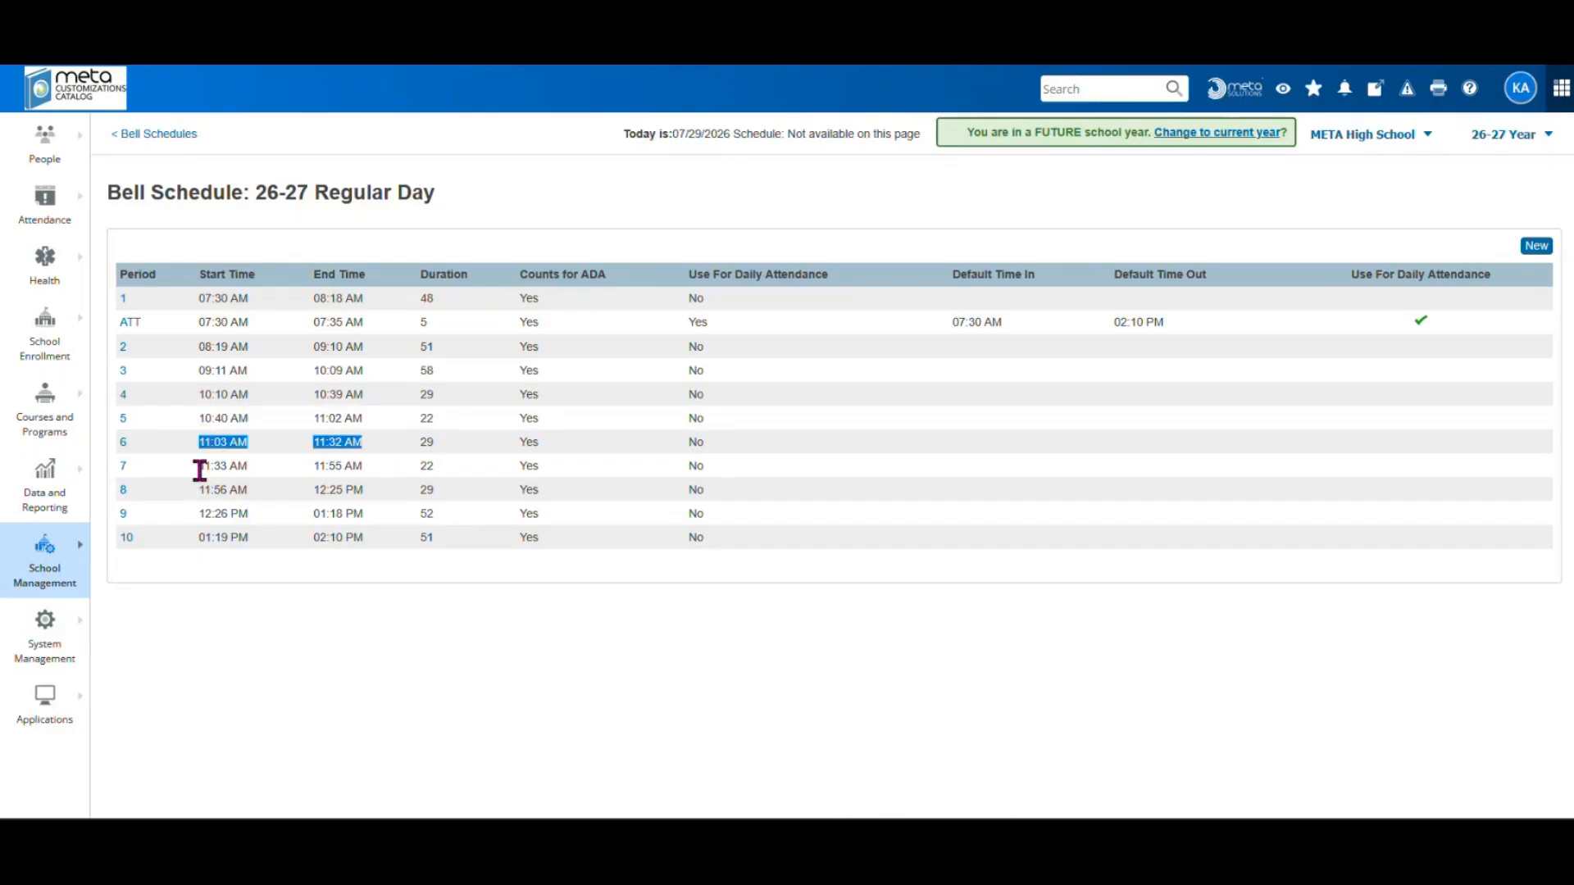
pyautogui.moveTo(199, 470); pyautogui.dragTo(359, 468)
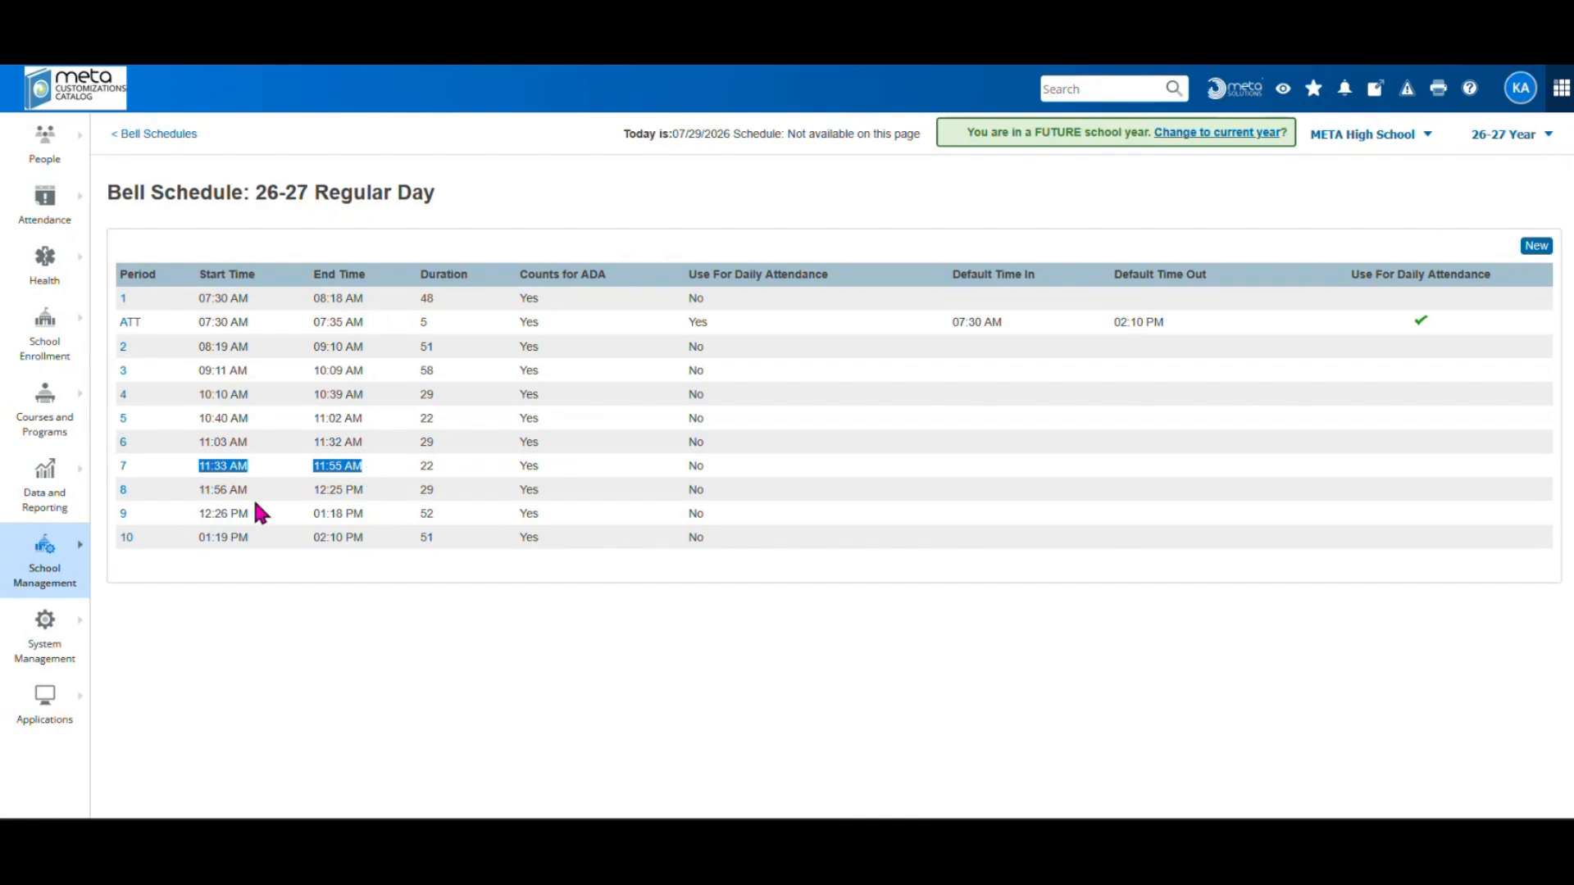
pyautogui.moveTo(194, 485); pyautogui.dragTo(368, 485)
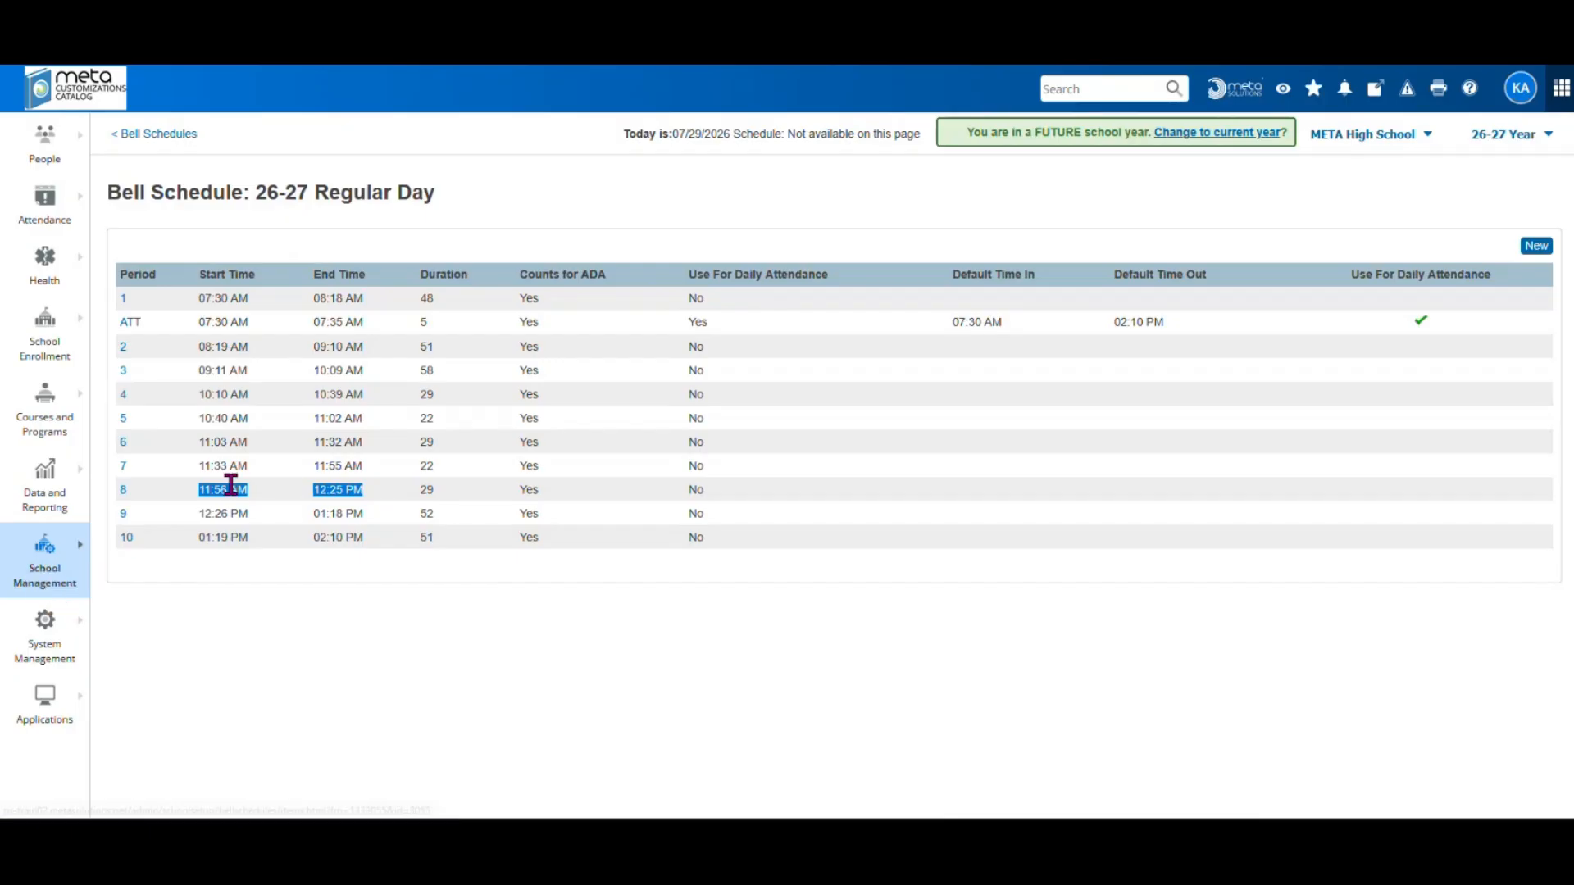
pyautogui.click(348, 464)
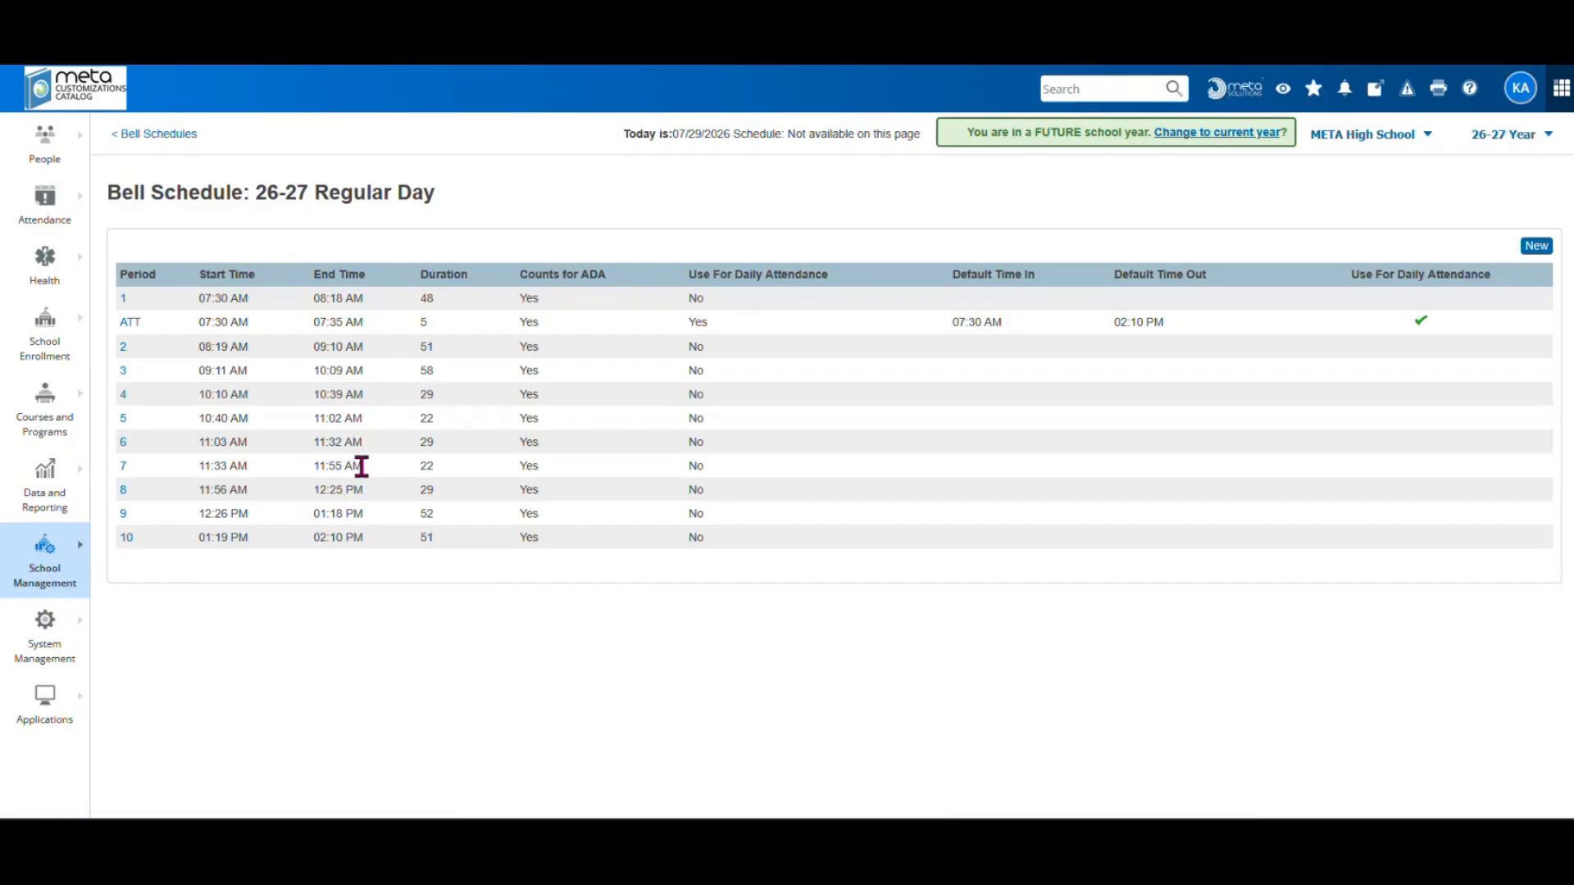
pyautogui.tripleClick(362, 464)
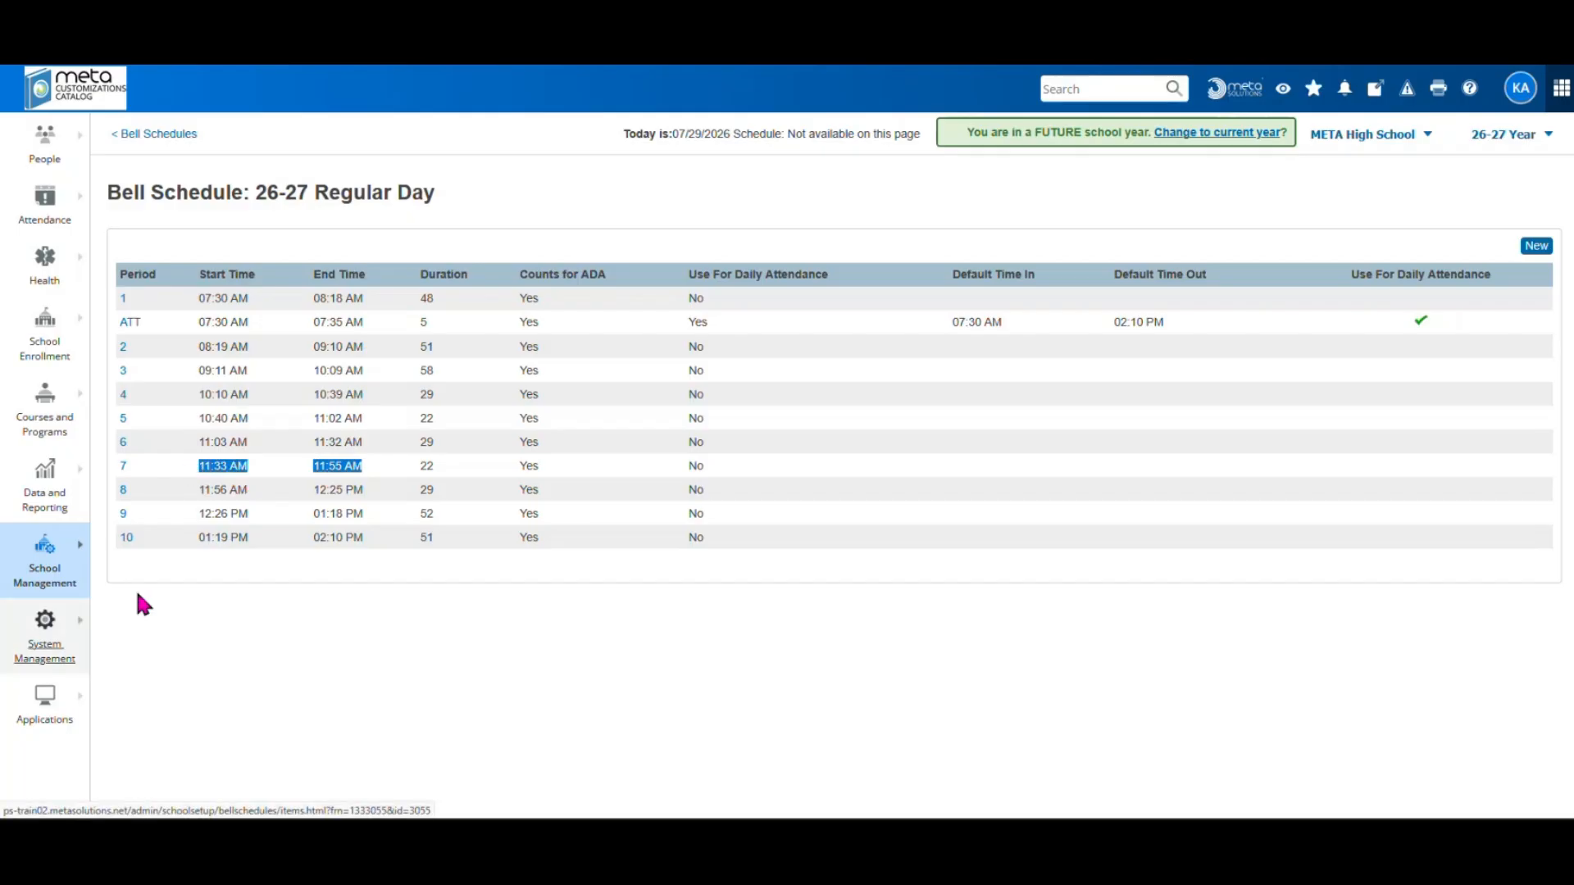
pyautogui.click(214, 501)
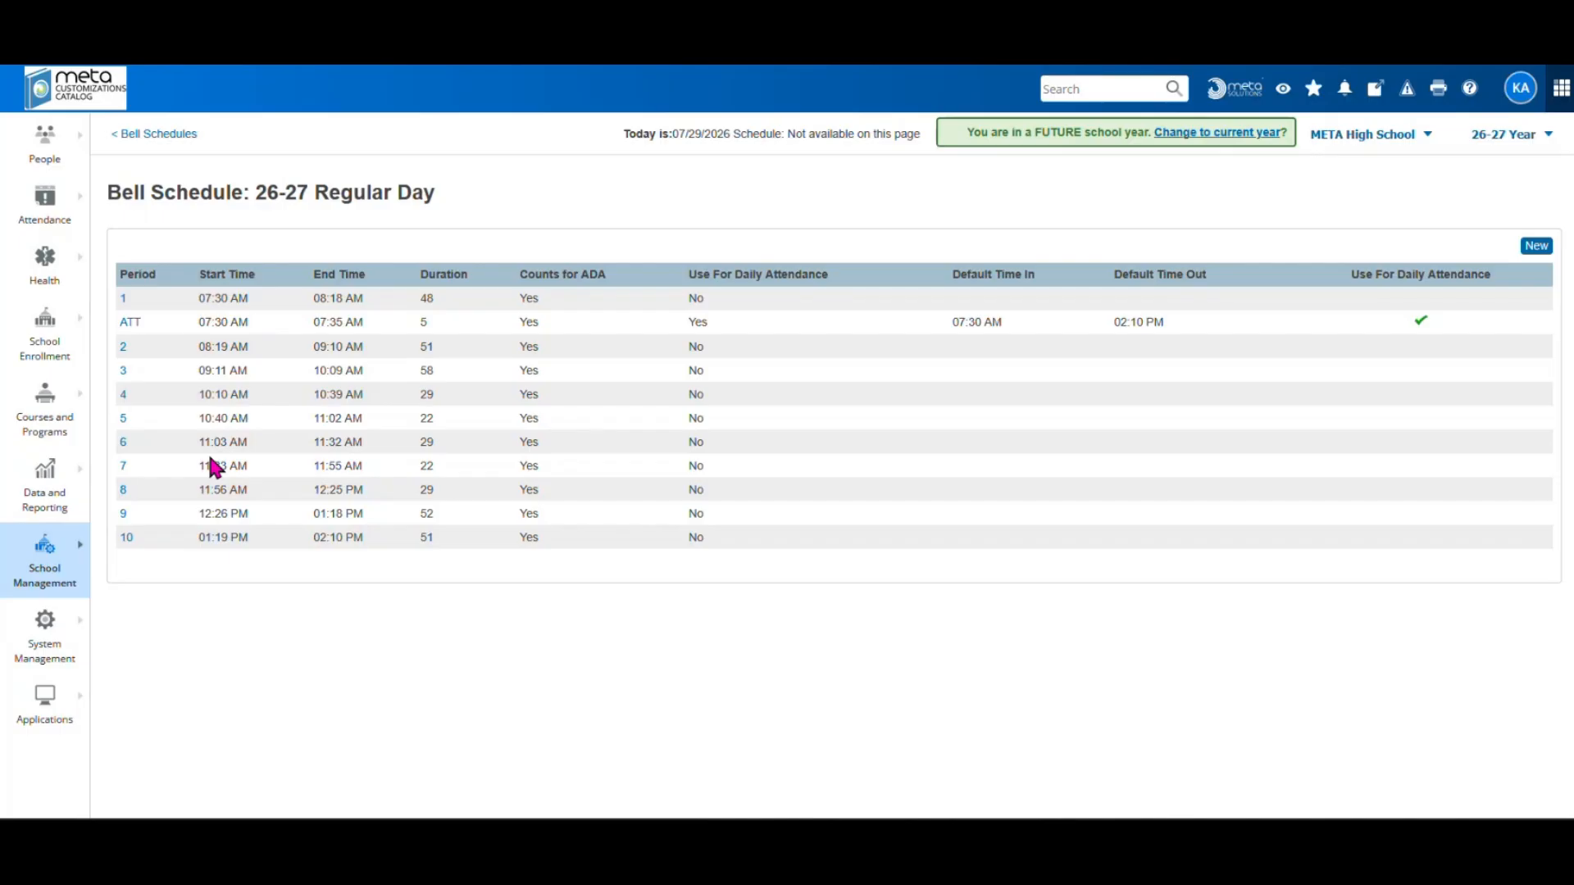
pyautogui.click(55, 577)
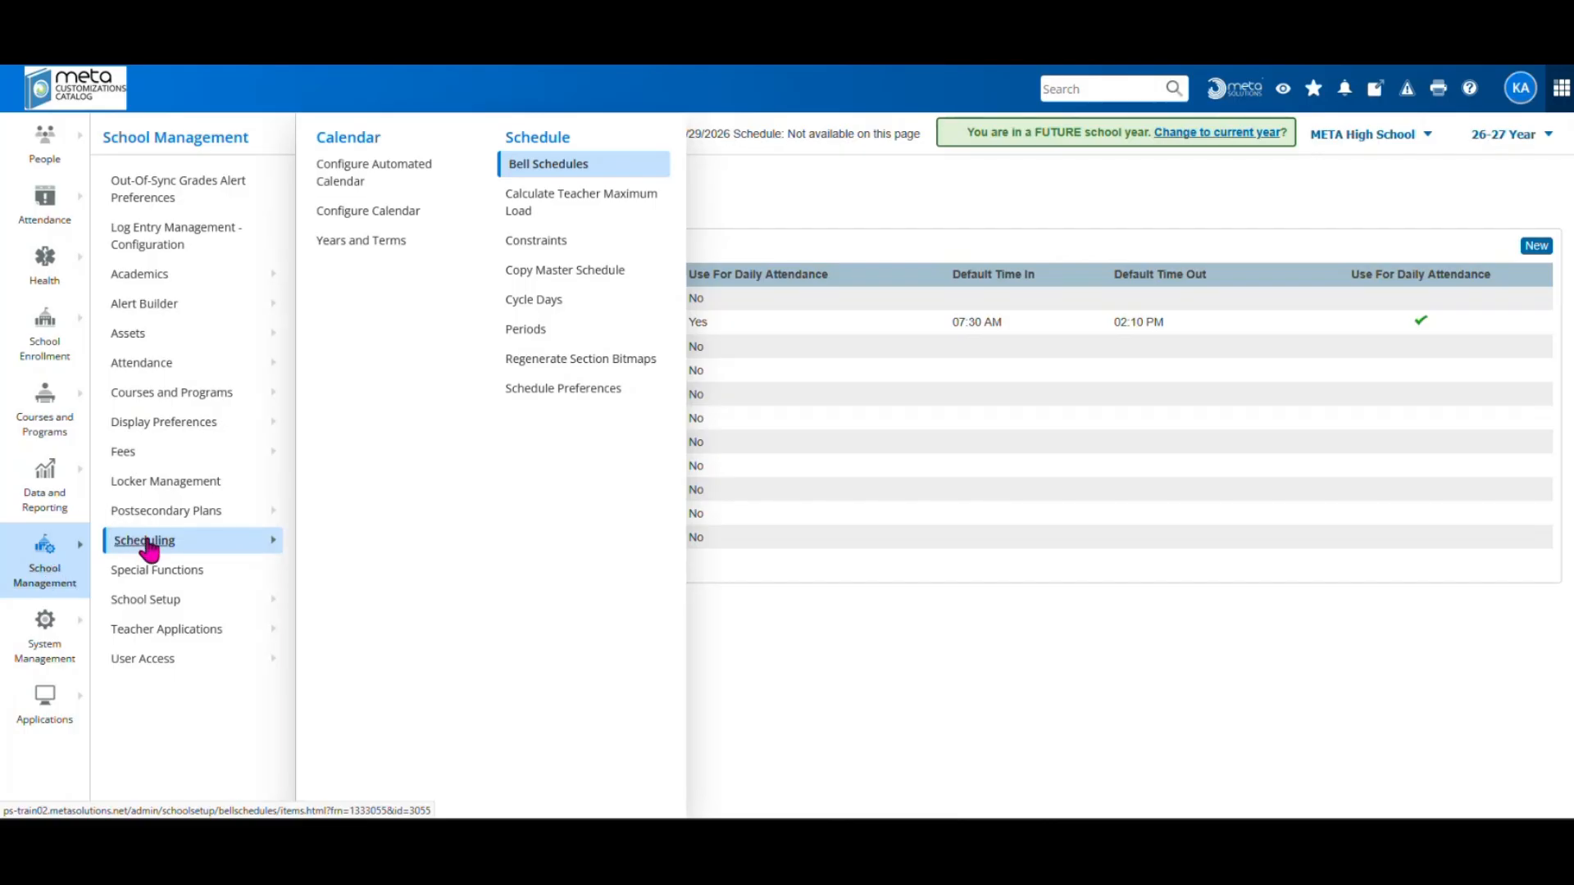
# Go to the 2026-2027 Configure Calendar page and show Mon, Aug 17's cycle day choices
pyautogui.click(359, 218)
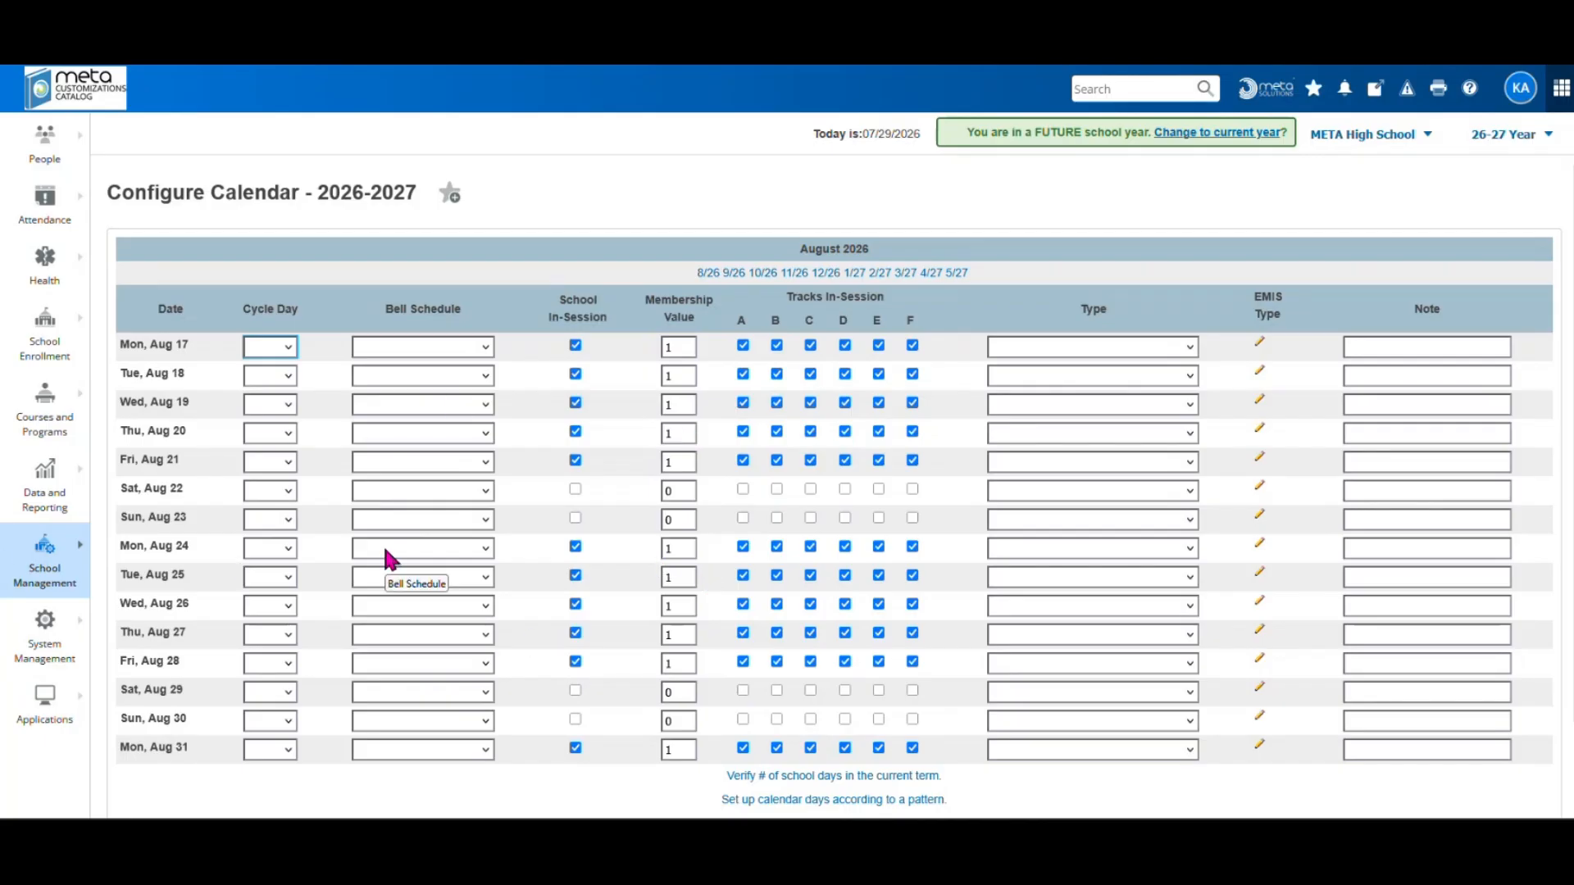
pyautogui.click(280, 346)
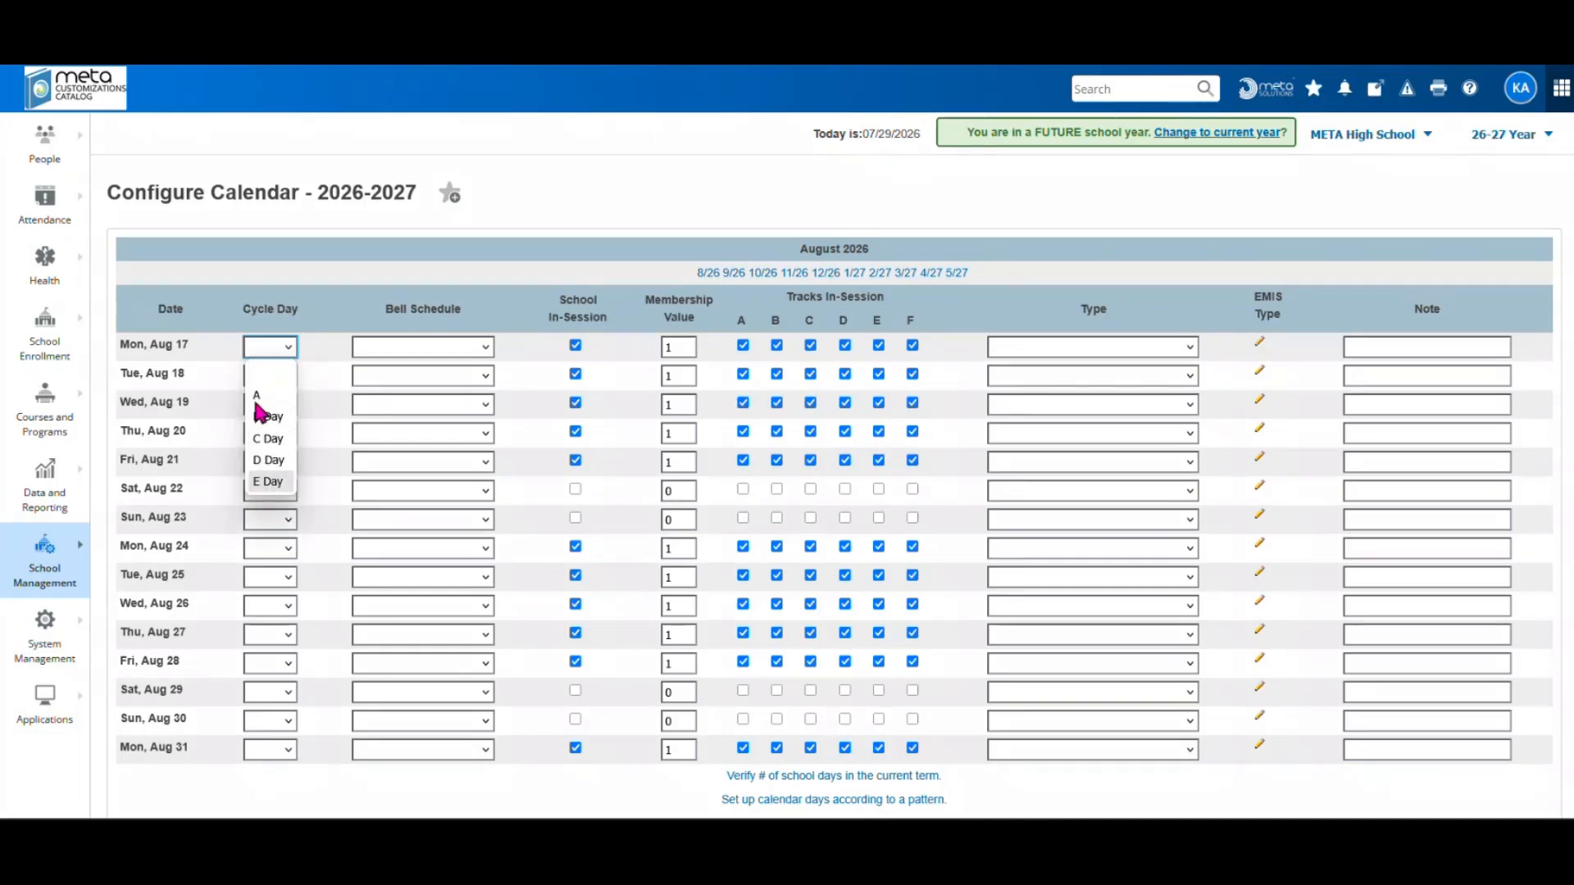
# Give Mon, Aug 17 the 26-27 Regular Day bell schedule and cycle day A
pyautogui.click(291, 351)
pyautogui.click(389, 346)
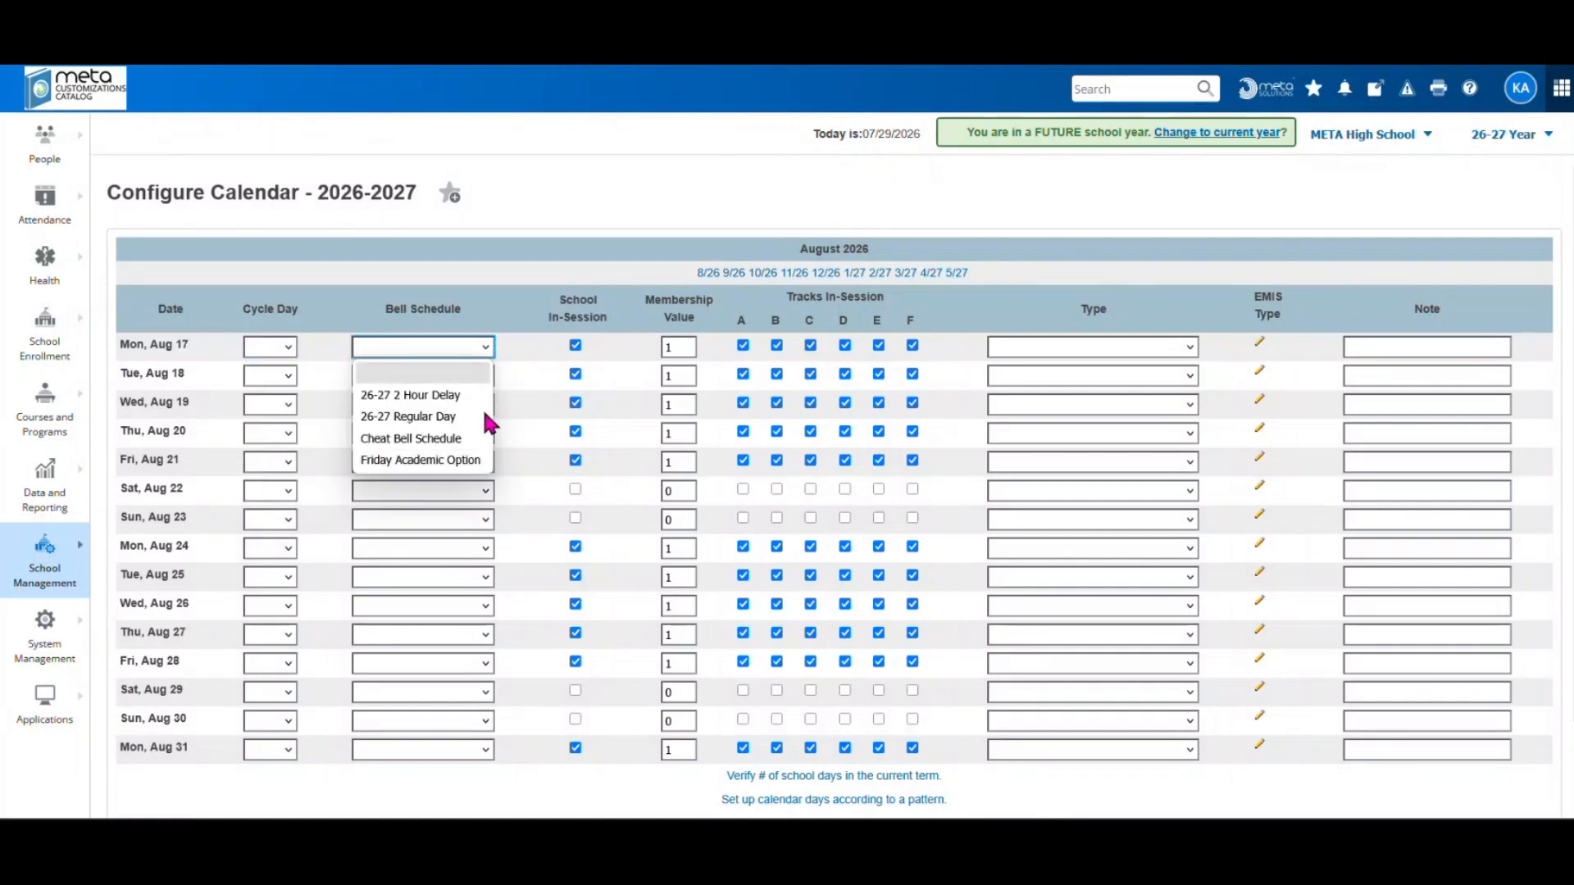
pyautogui.click(416, 417)
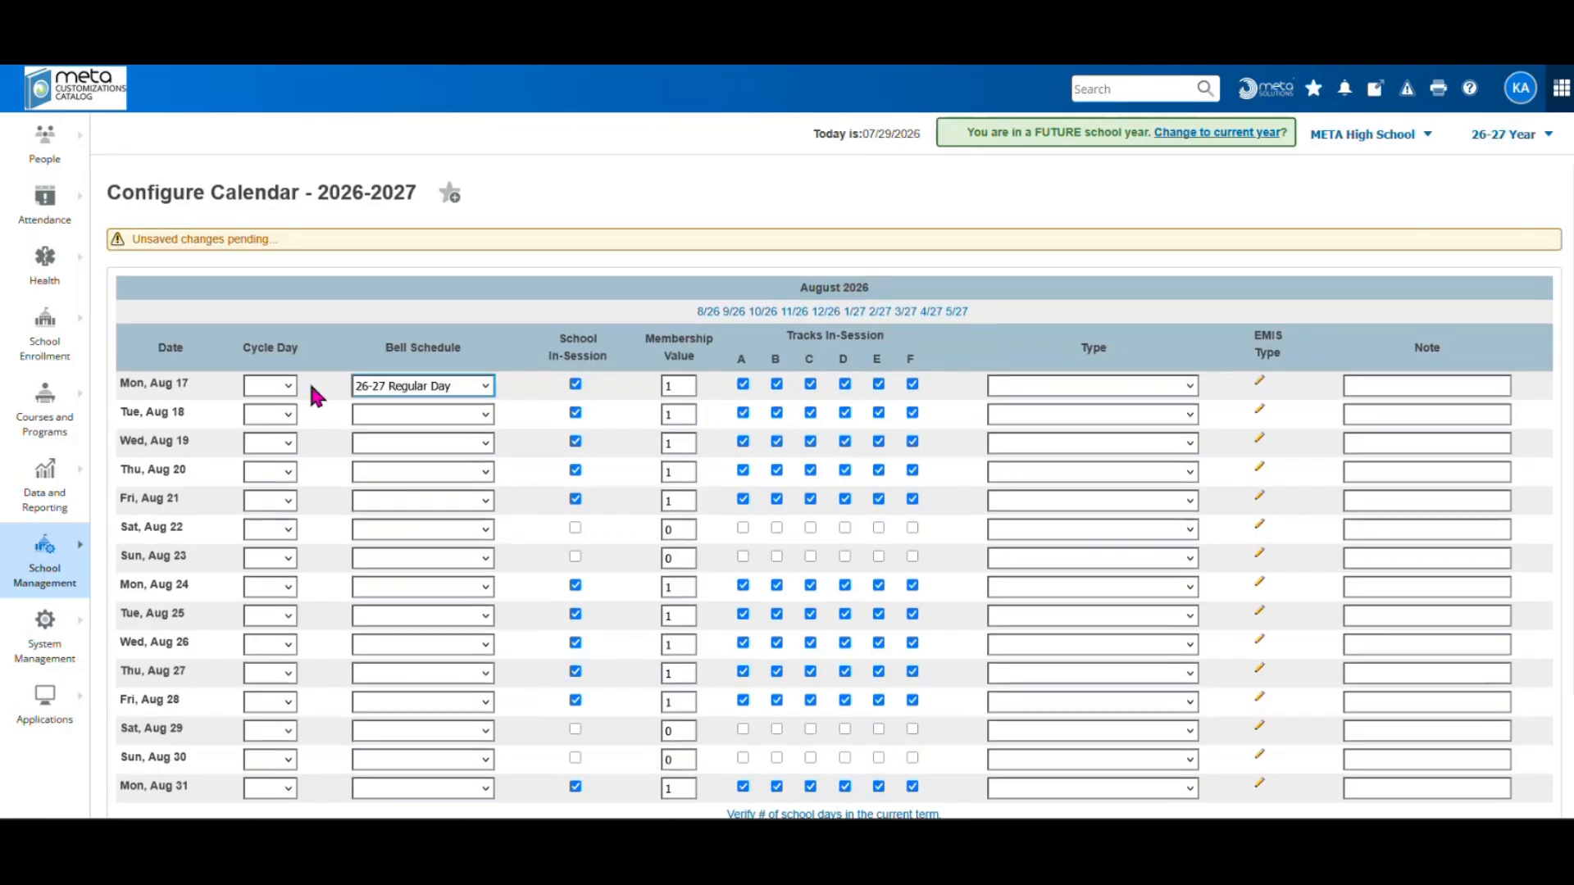
pyautogui.click(287, 384)
pyautogui.click(273, 432)
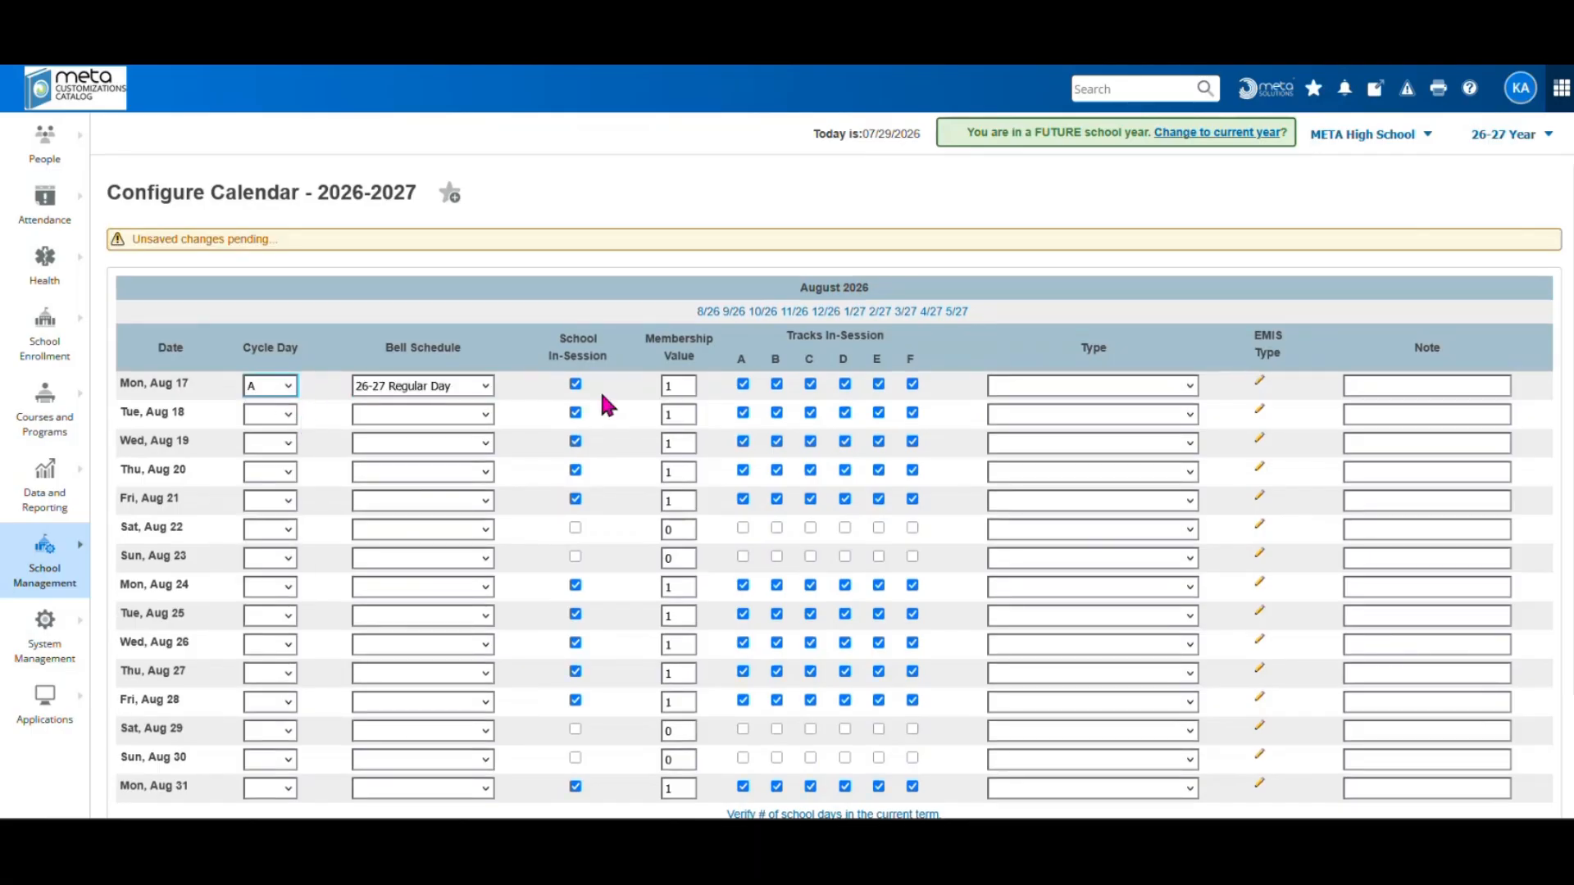
# Inspect Aug 17's membership value of 1 and day type options without changing them
pyautogui.click(677, 385)
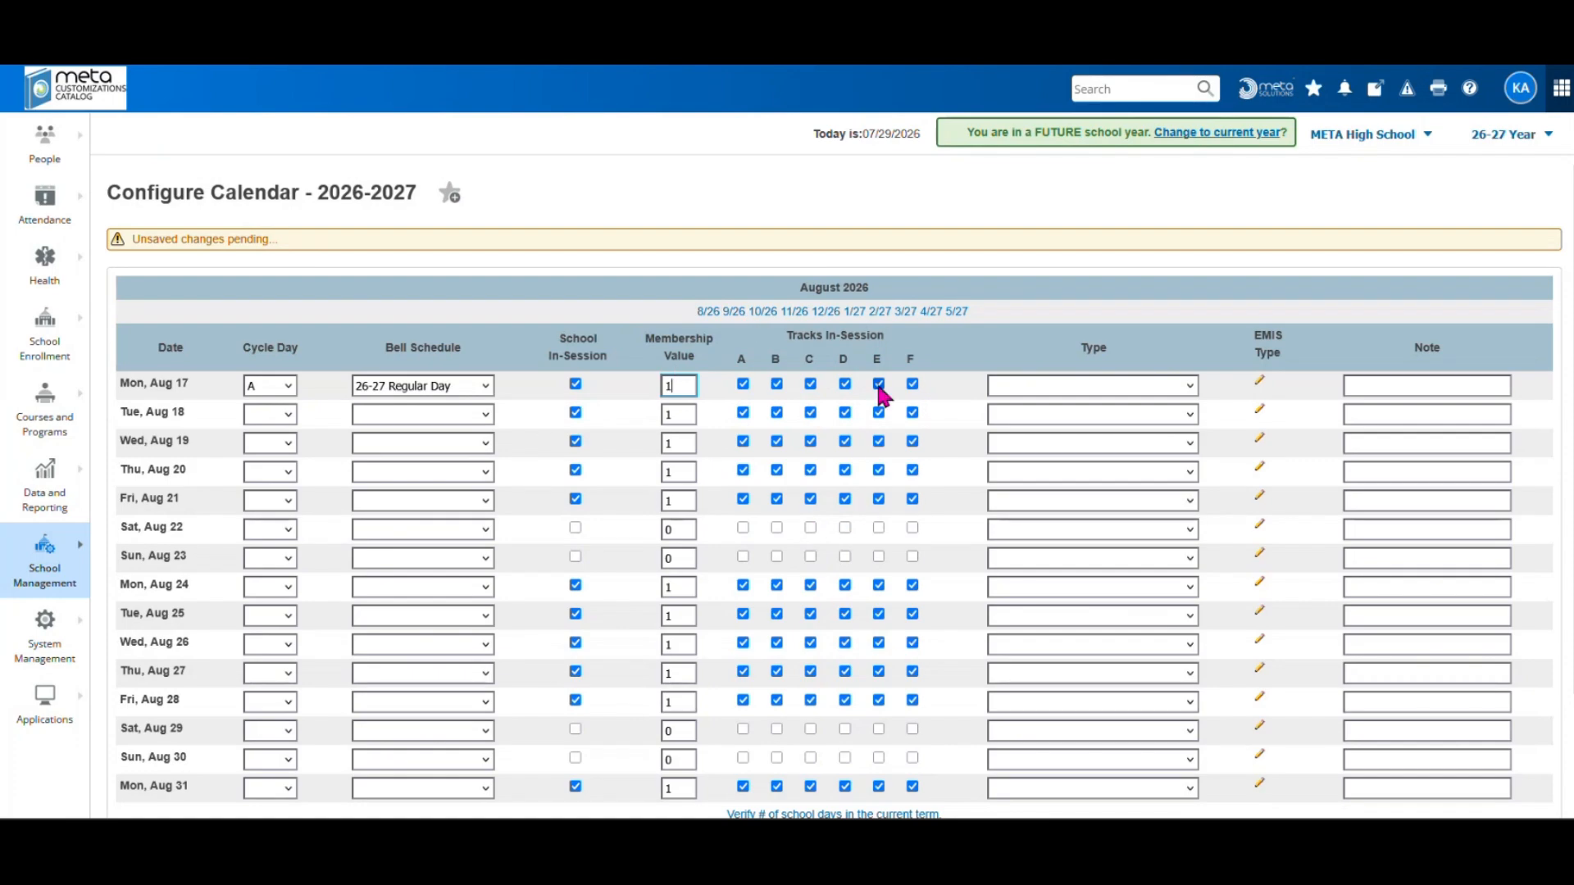
pyautogui.click(1023, 385)
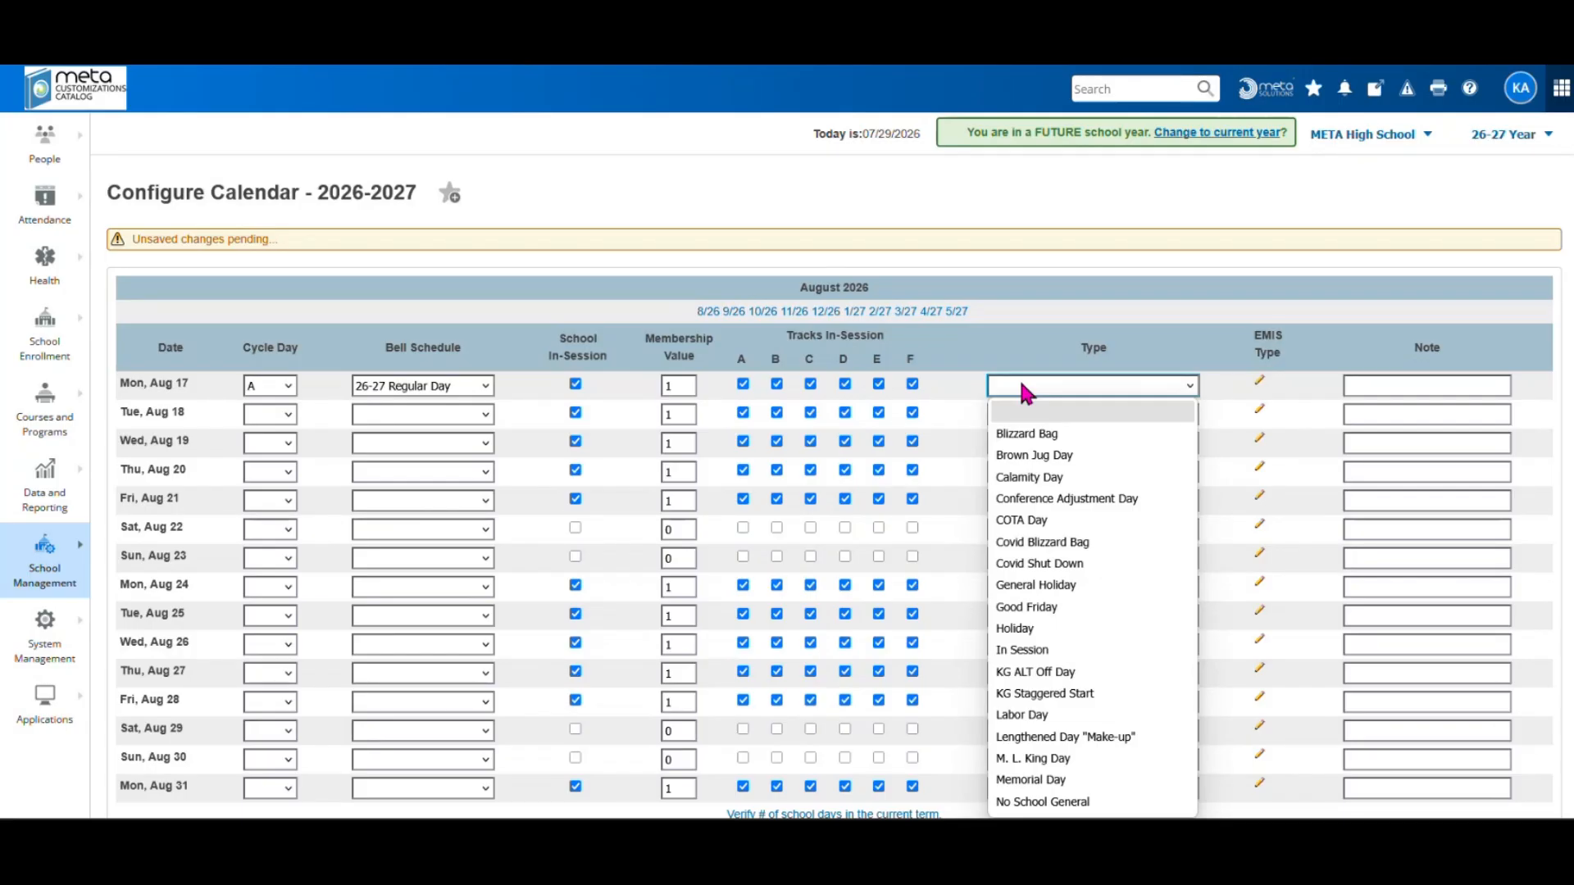
pyautogui.click(1021, 387)
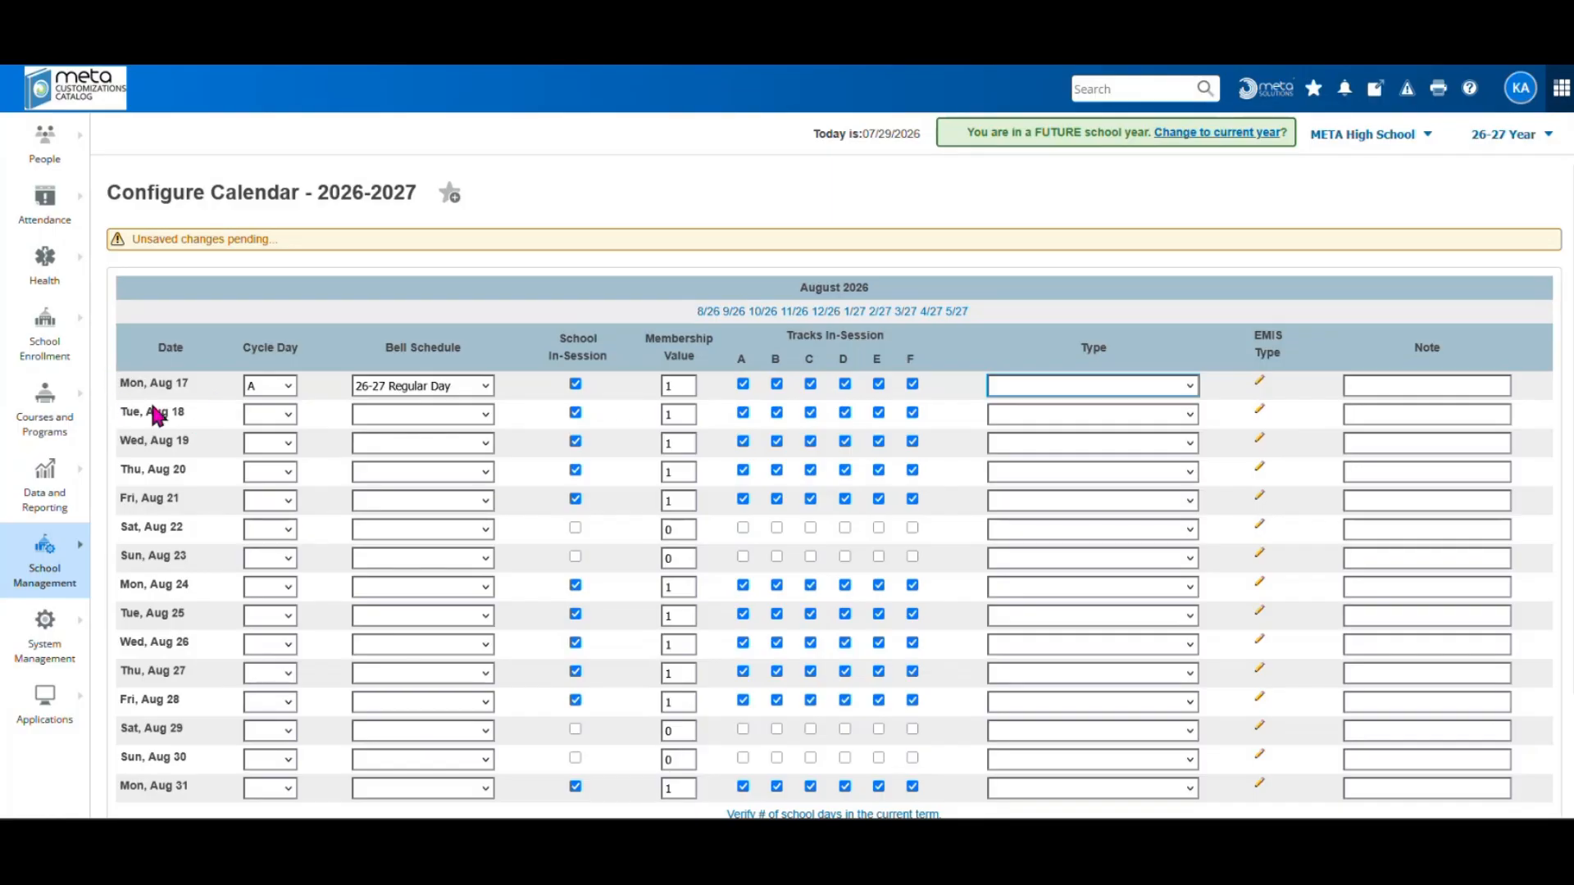
pyautogui.click(956, 311)
# Discard the unsaved Aug 17 edits, look over May 2027, and open Configure Automated Calendar
pyautogui.click(806, 474)
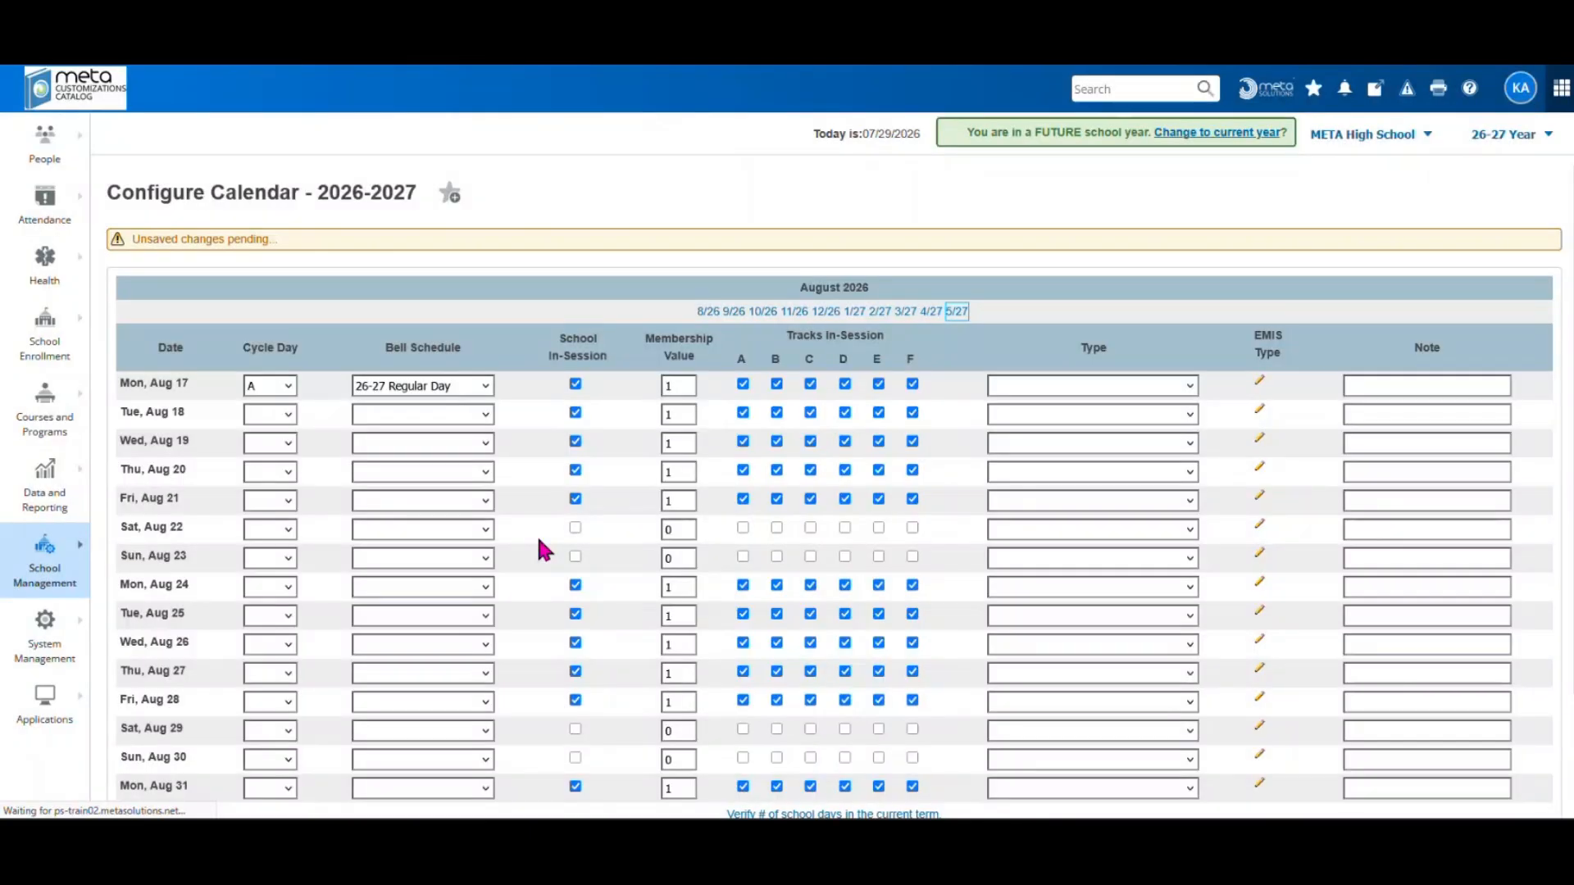
pyautogui.scroll(-5, 492, 574)
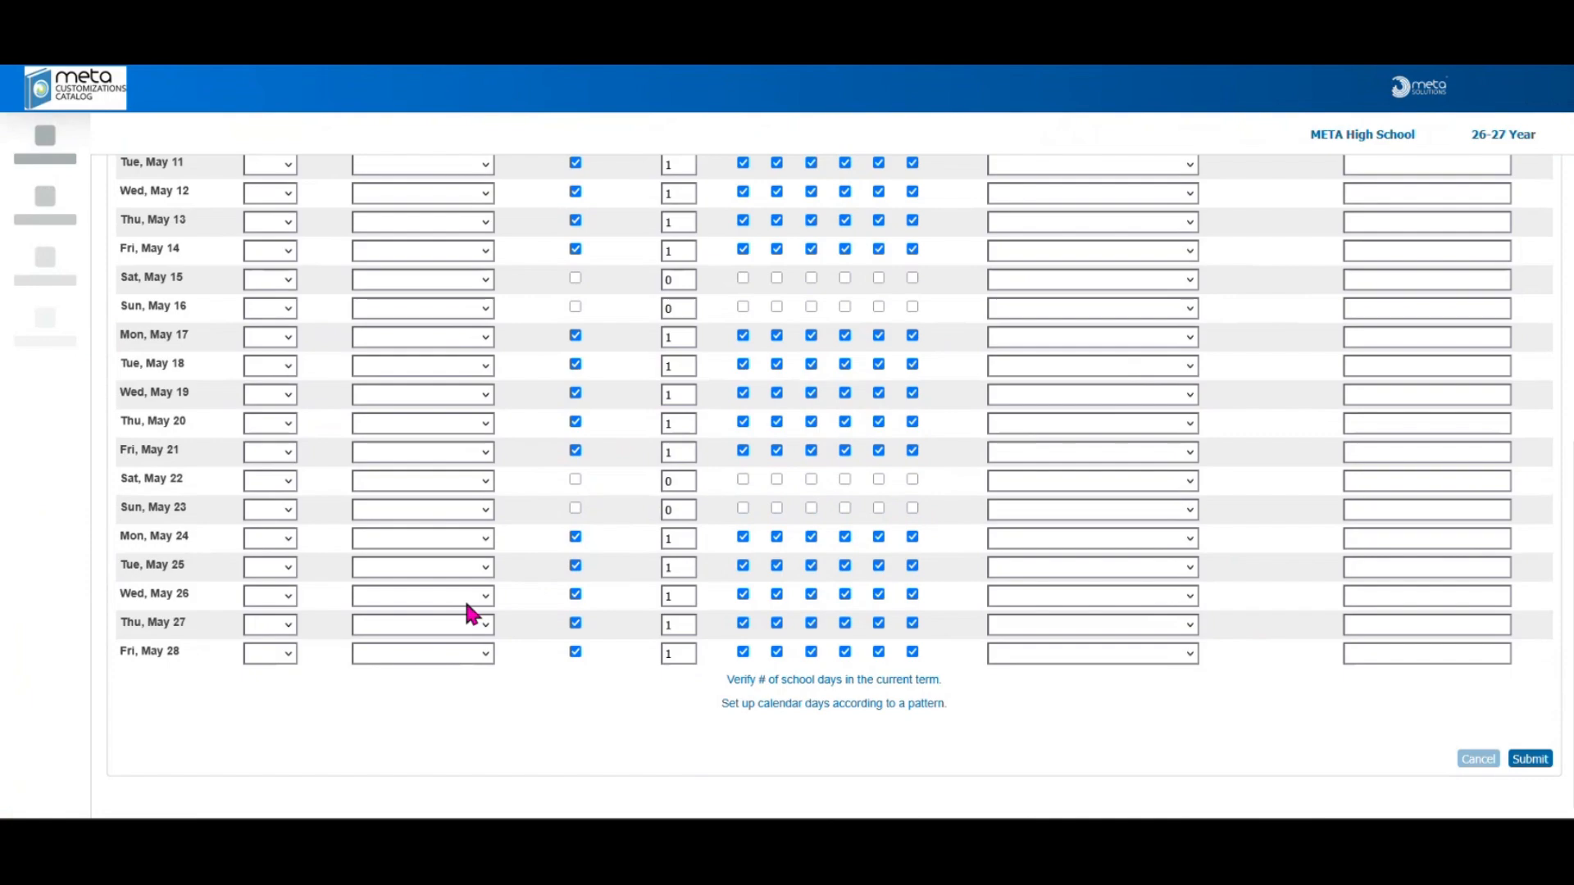
pyautogui.scroll(-5, 328, 713)
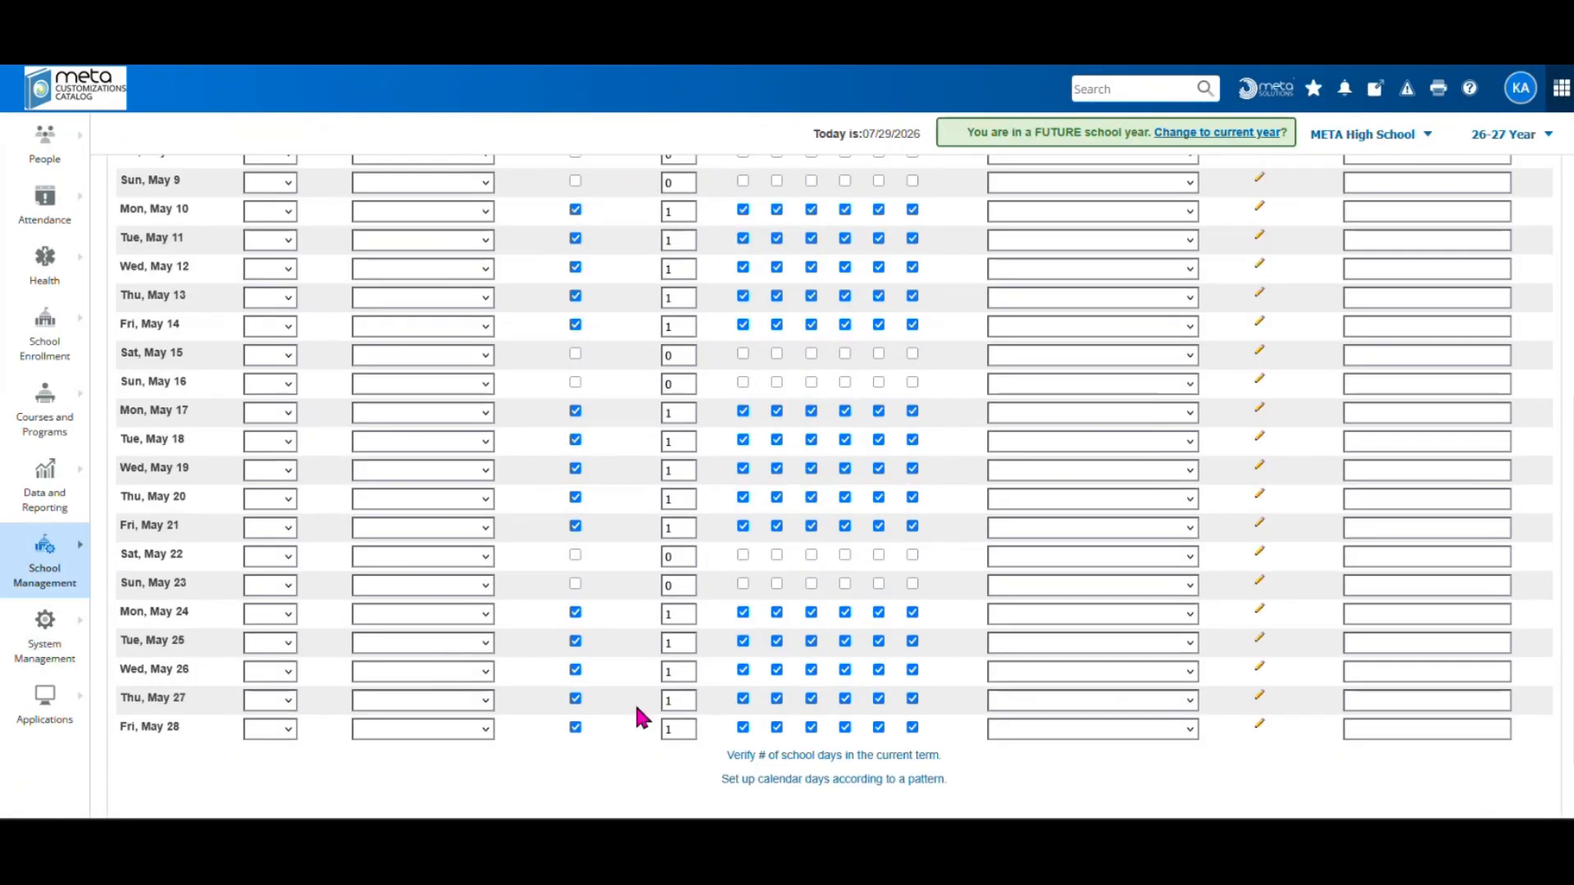
pyautogui.scroll(5, 636, 717)
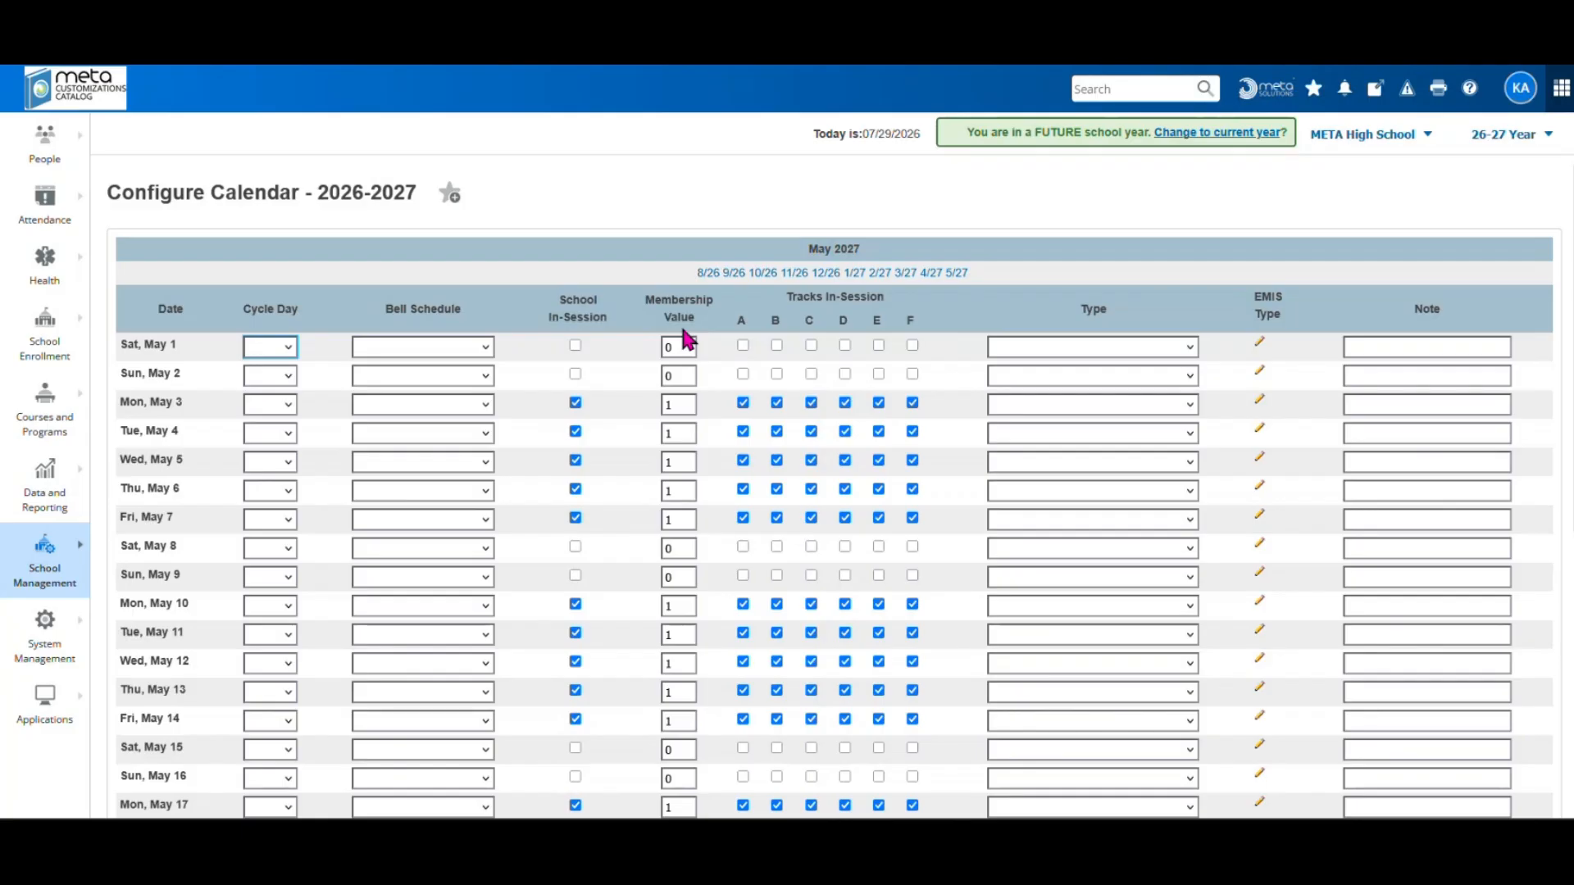
pyautogui.click(48, 583)
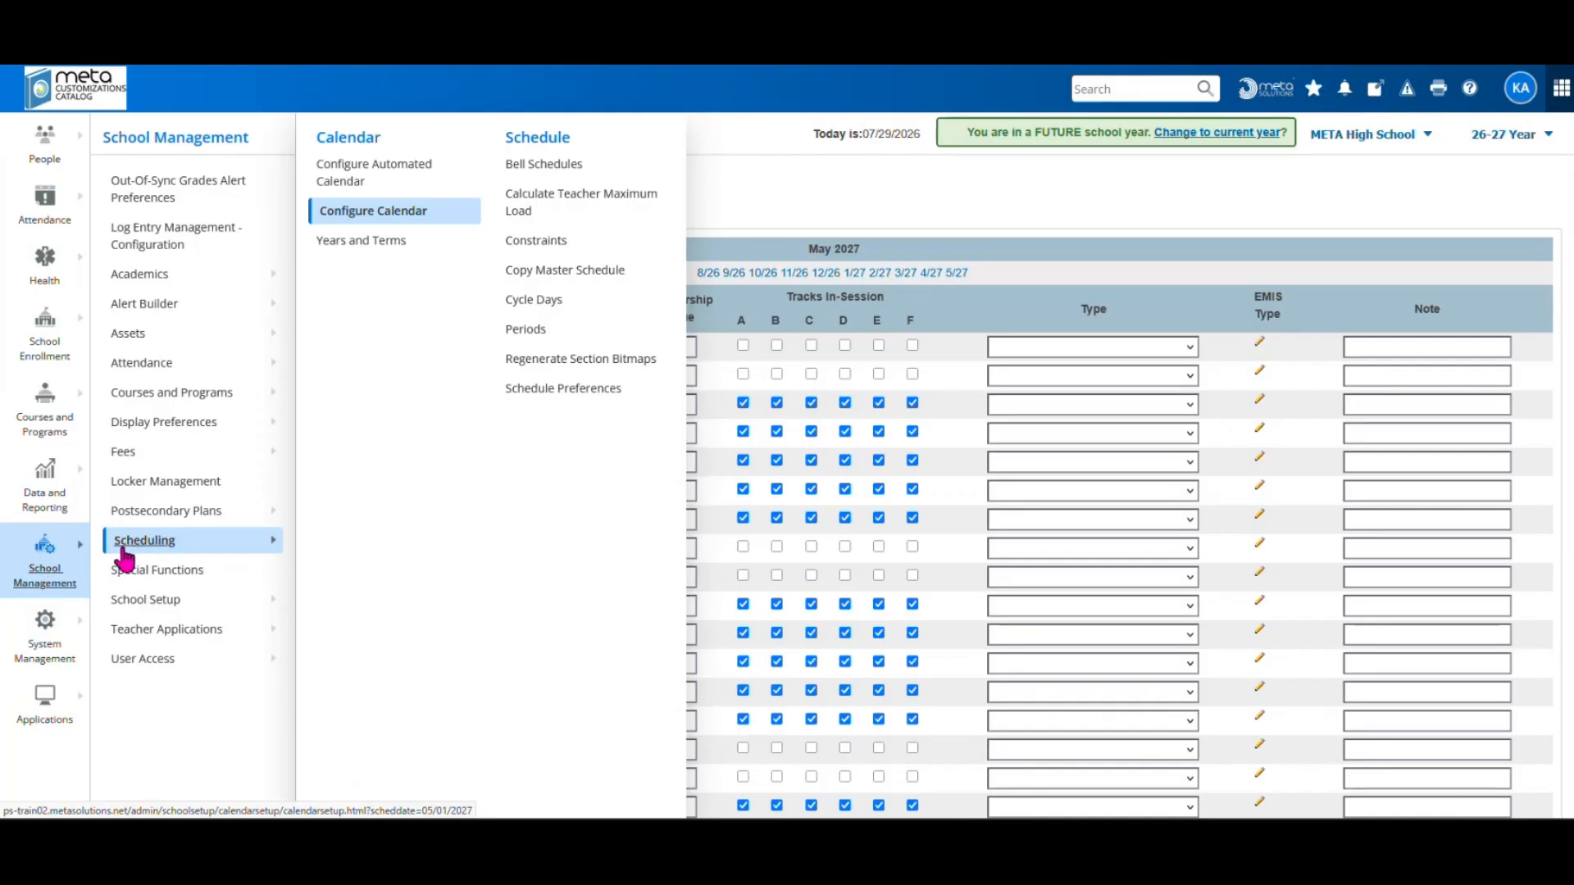
pyautogui.click(362, 177)
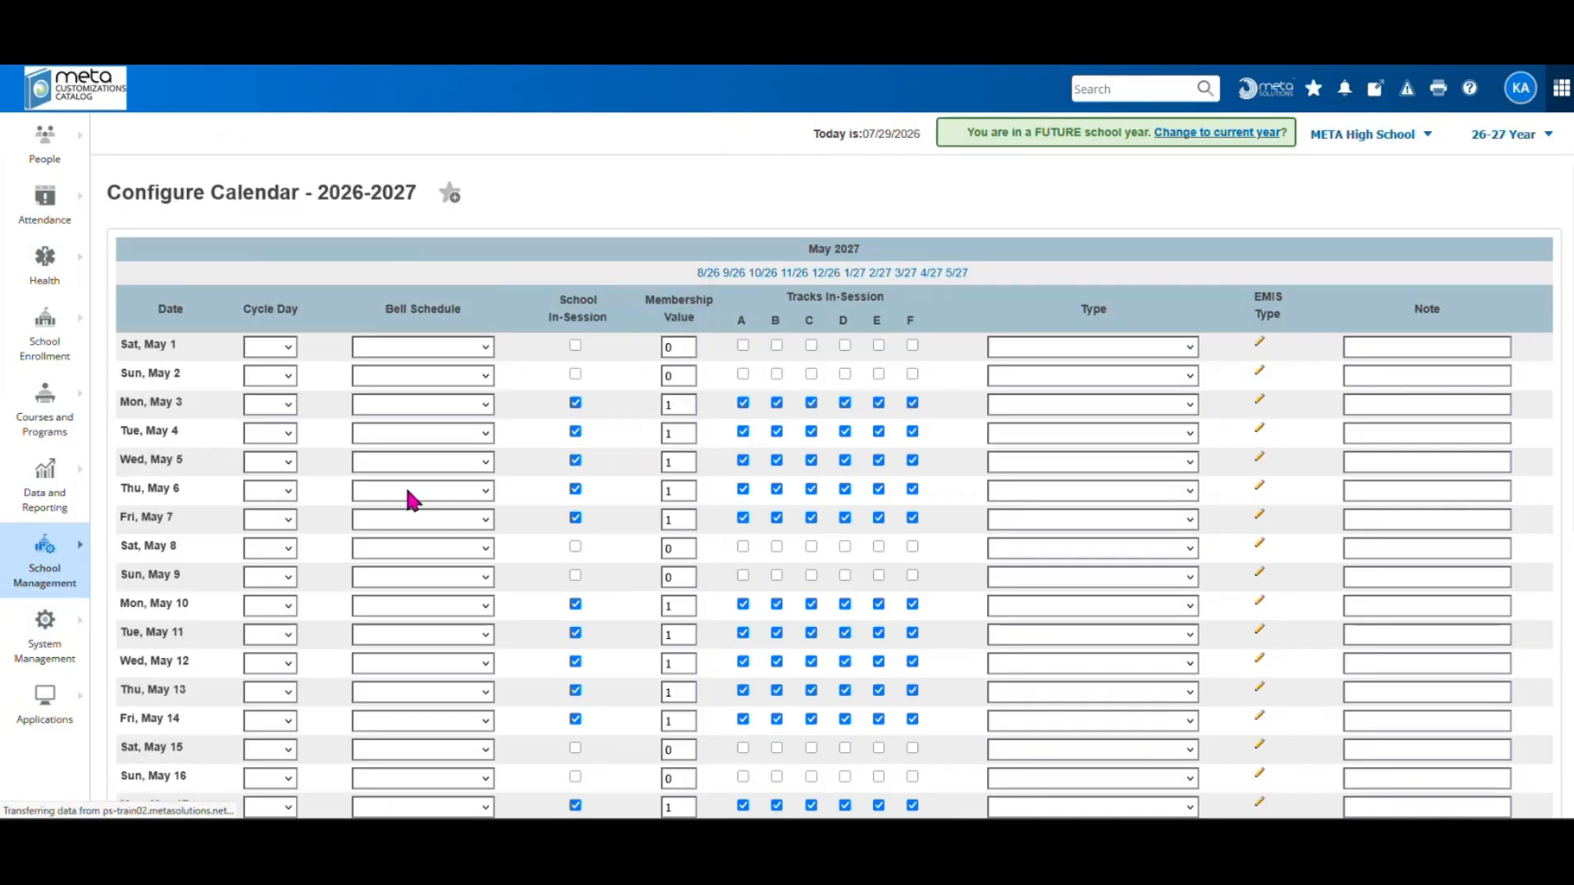
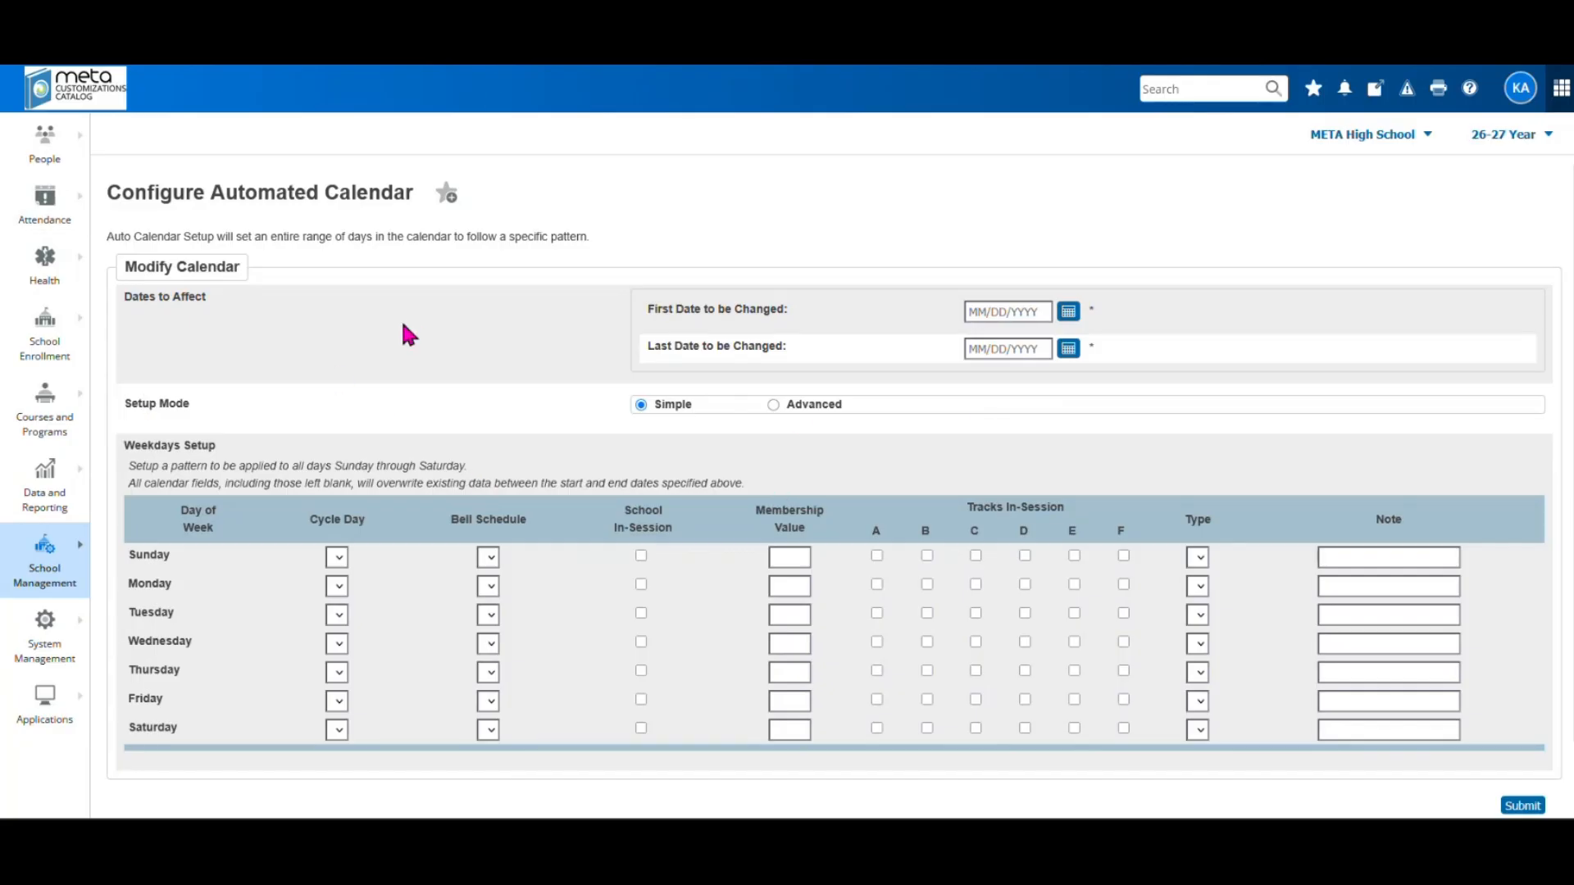
# Pick 08/17/2026 as First Date and 05/28/2027 as Last Date in the calendar pickers
pyautogui.click(1067, 311)
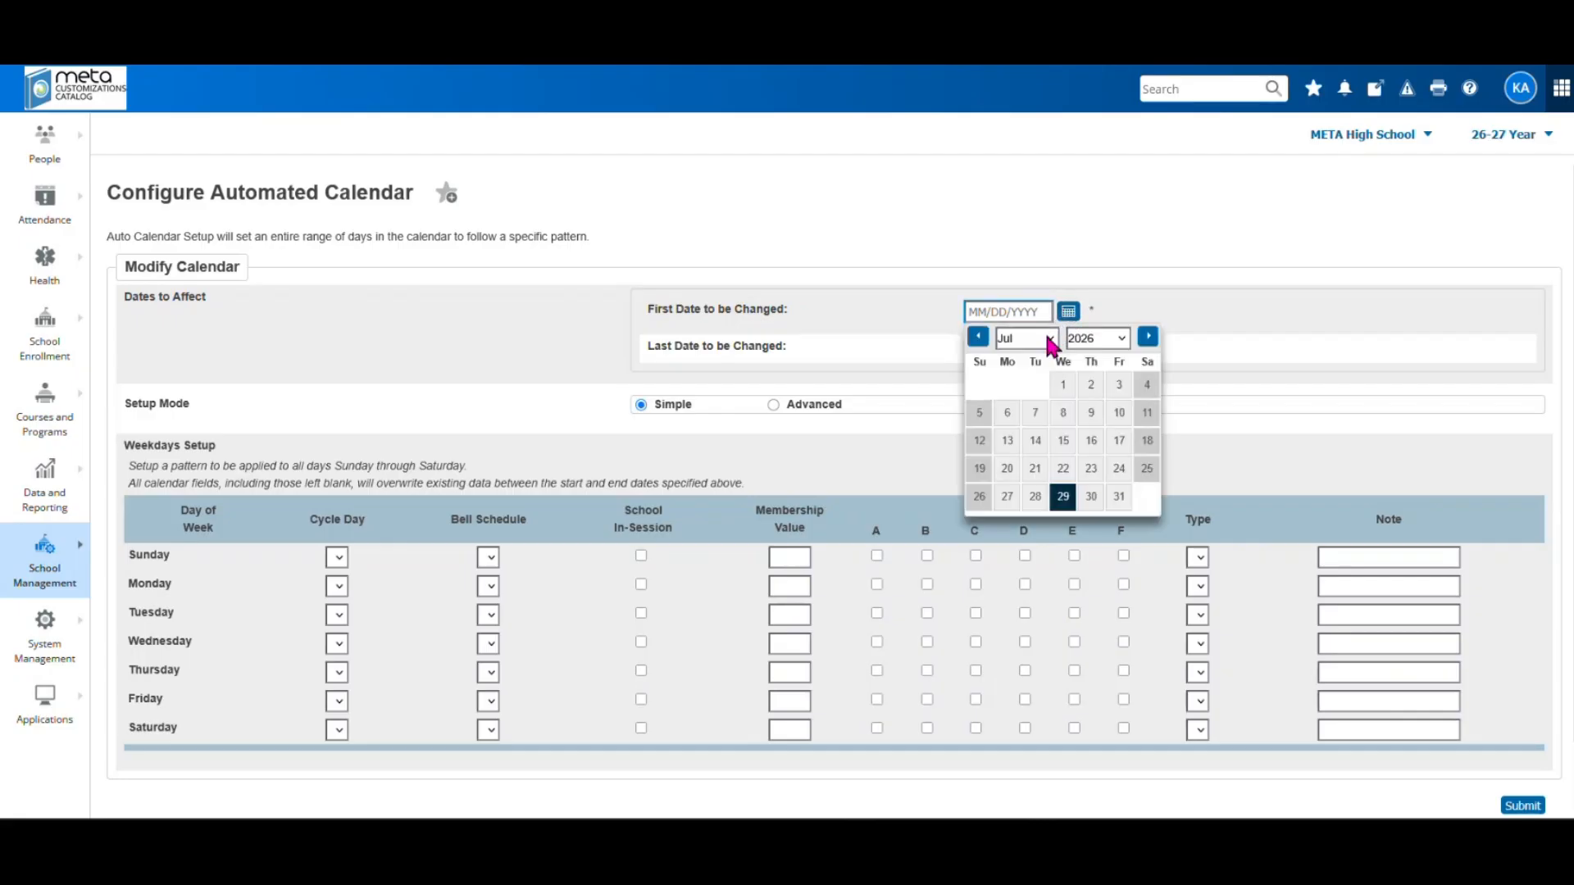
pyautogui.click(1050, 340)
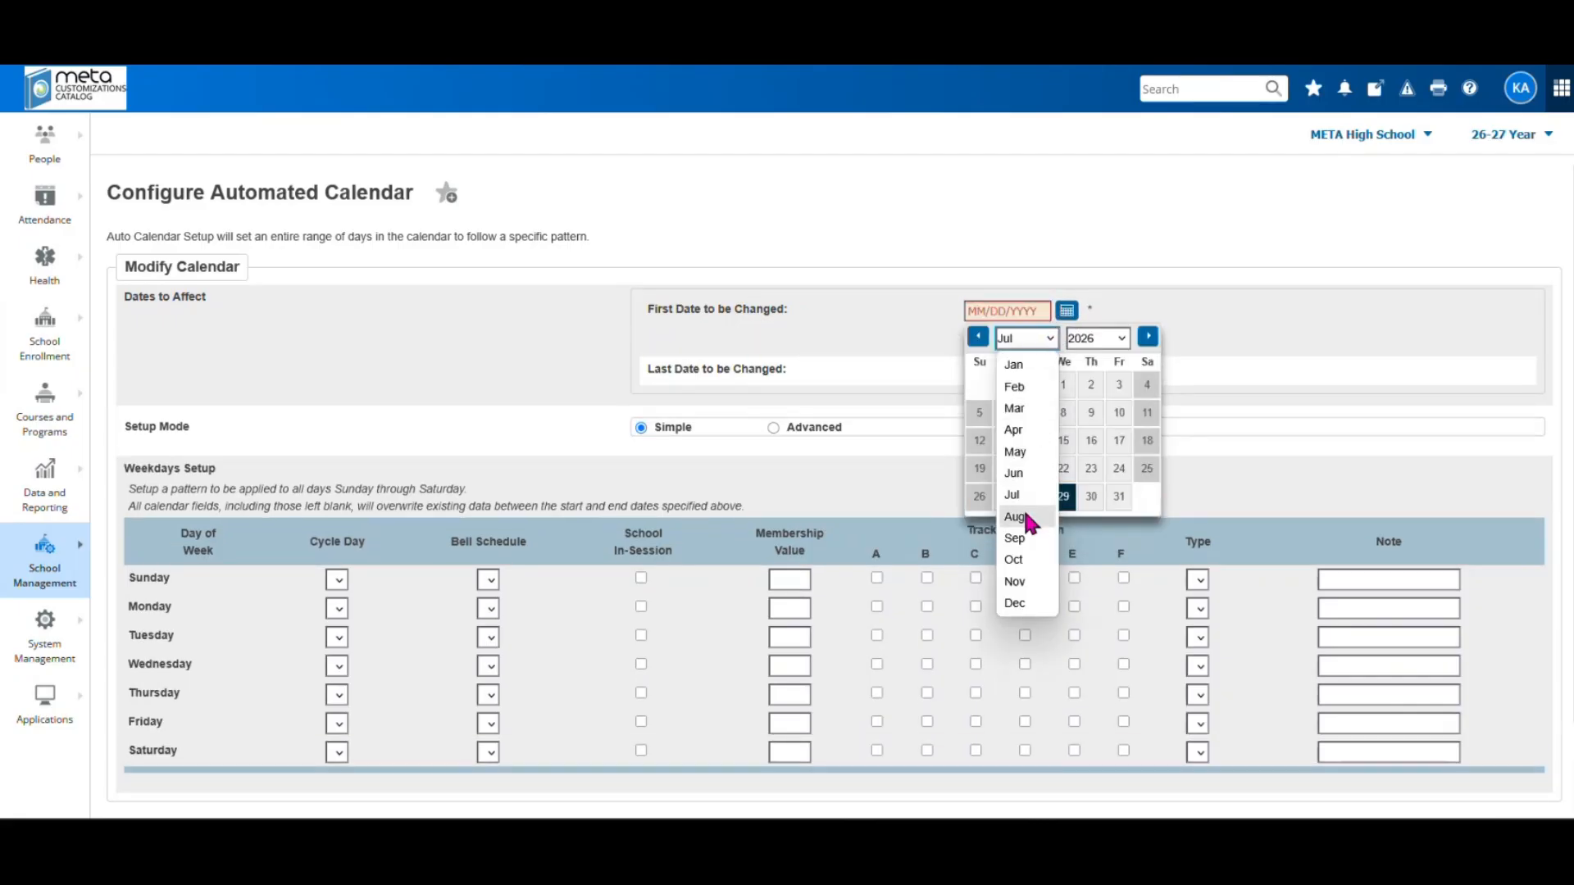
pyautogui.click(1015, 517)
pyautogui.click(1007, 468)
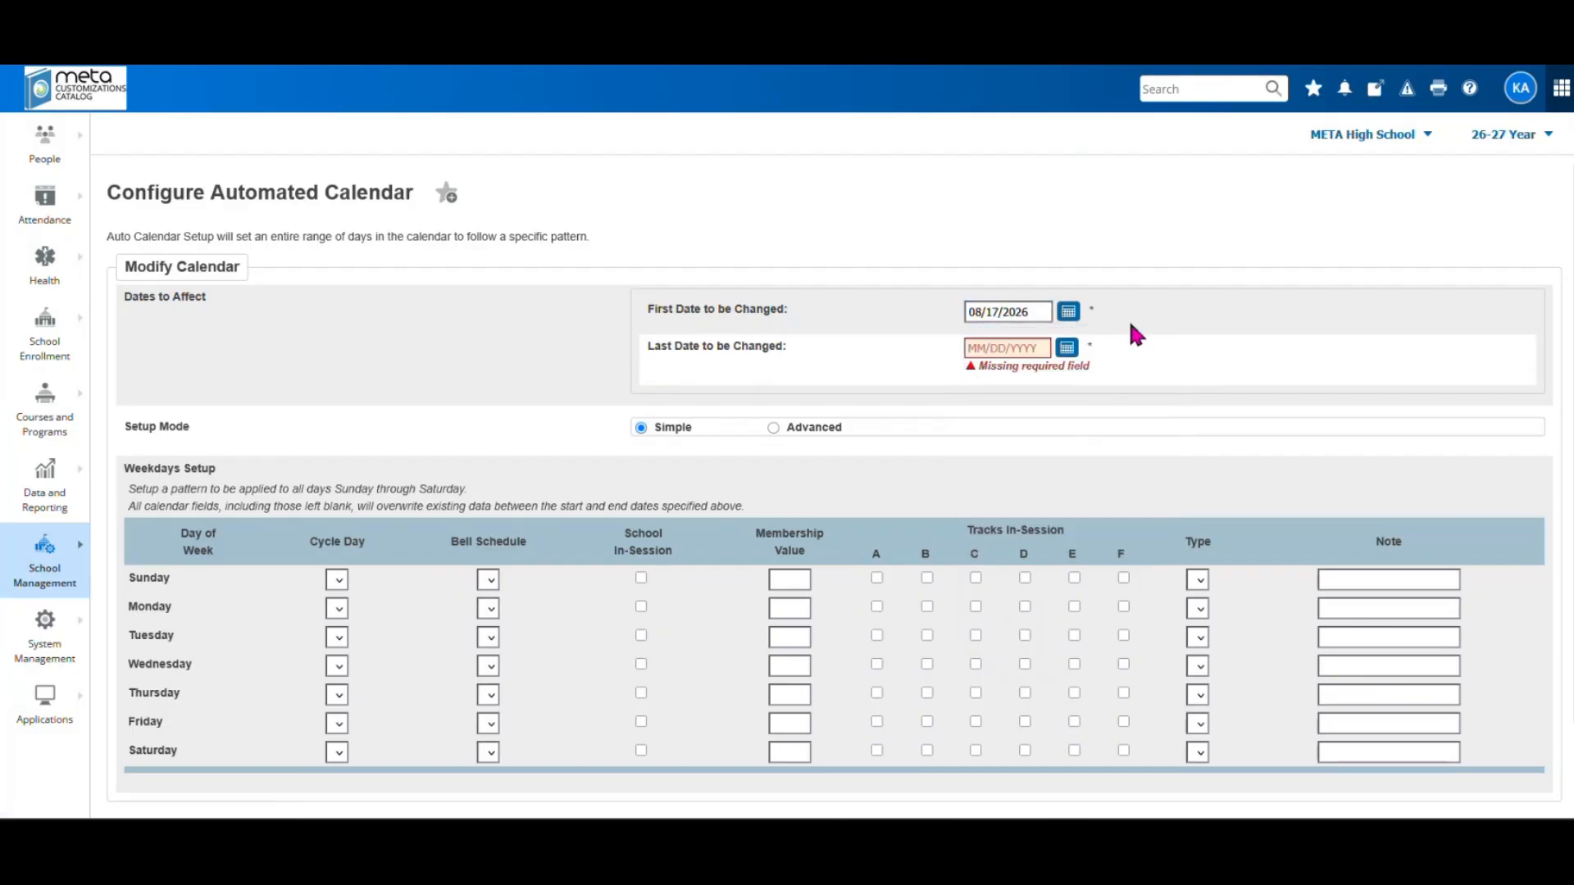
pyautogui.click(1067, 348)
pyautogui.click(1105, 373)
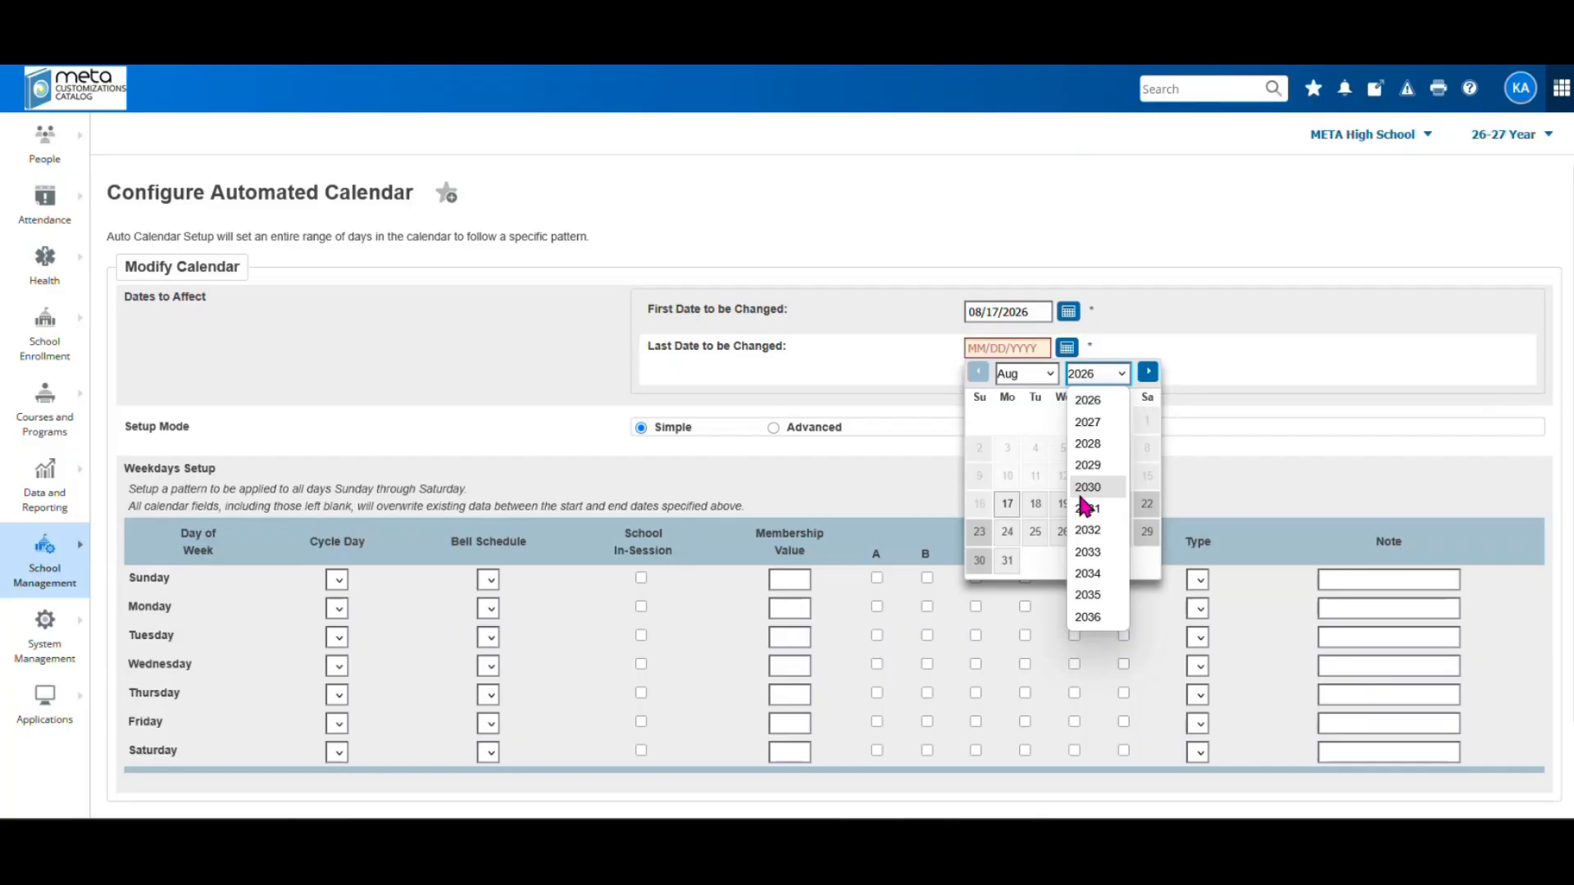
pyautogui.click(1088, 421)
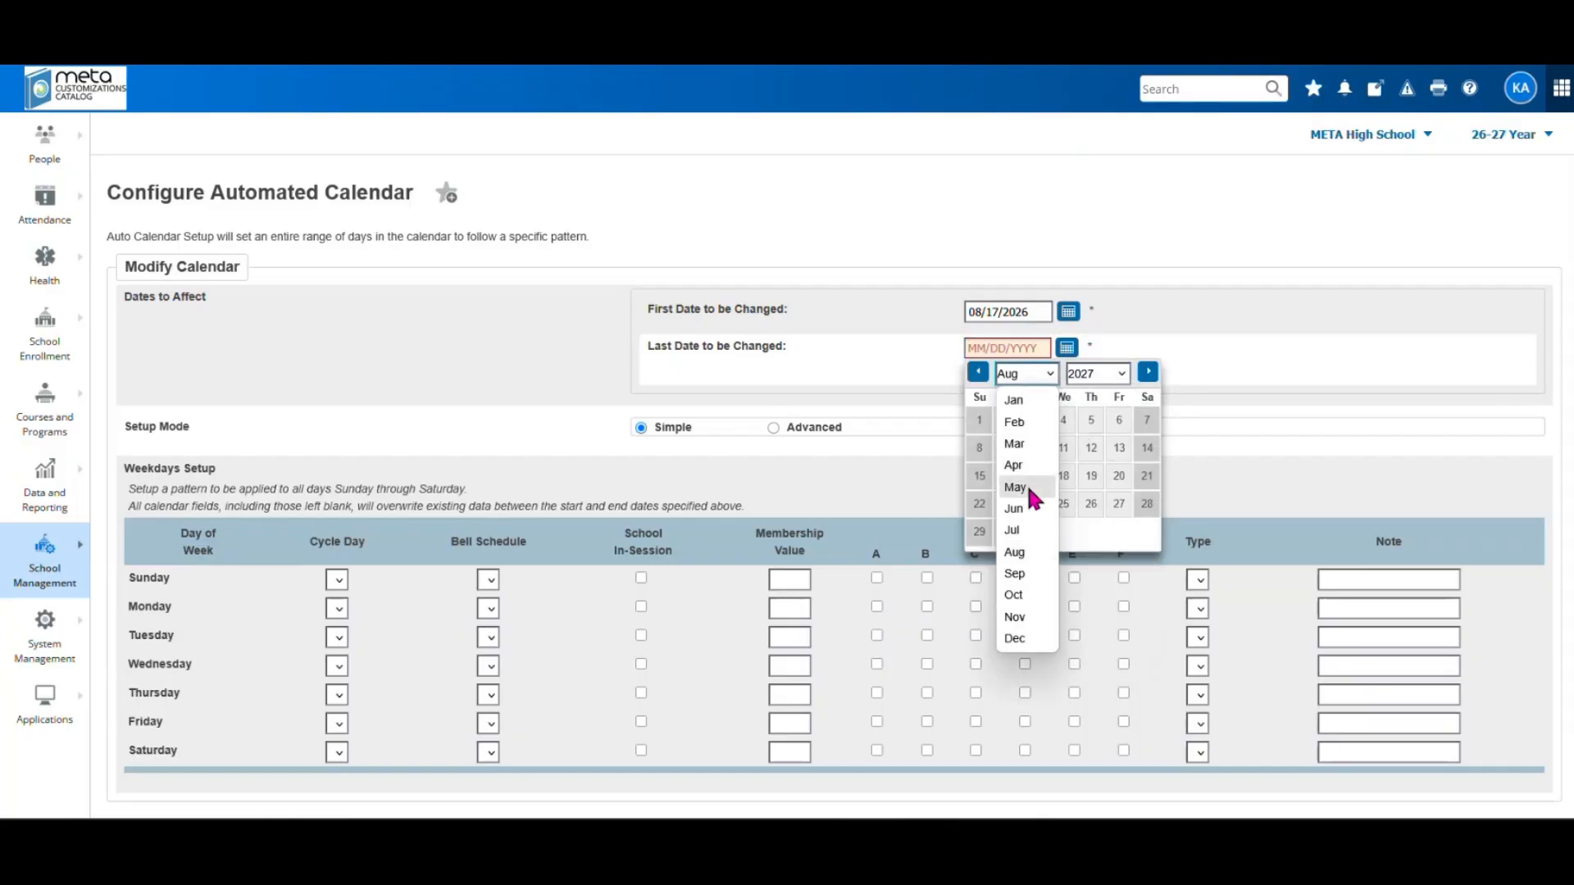
pyautogui.click(1028, 485)
pyautogui.click(1118, 532)
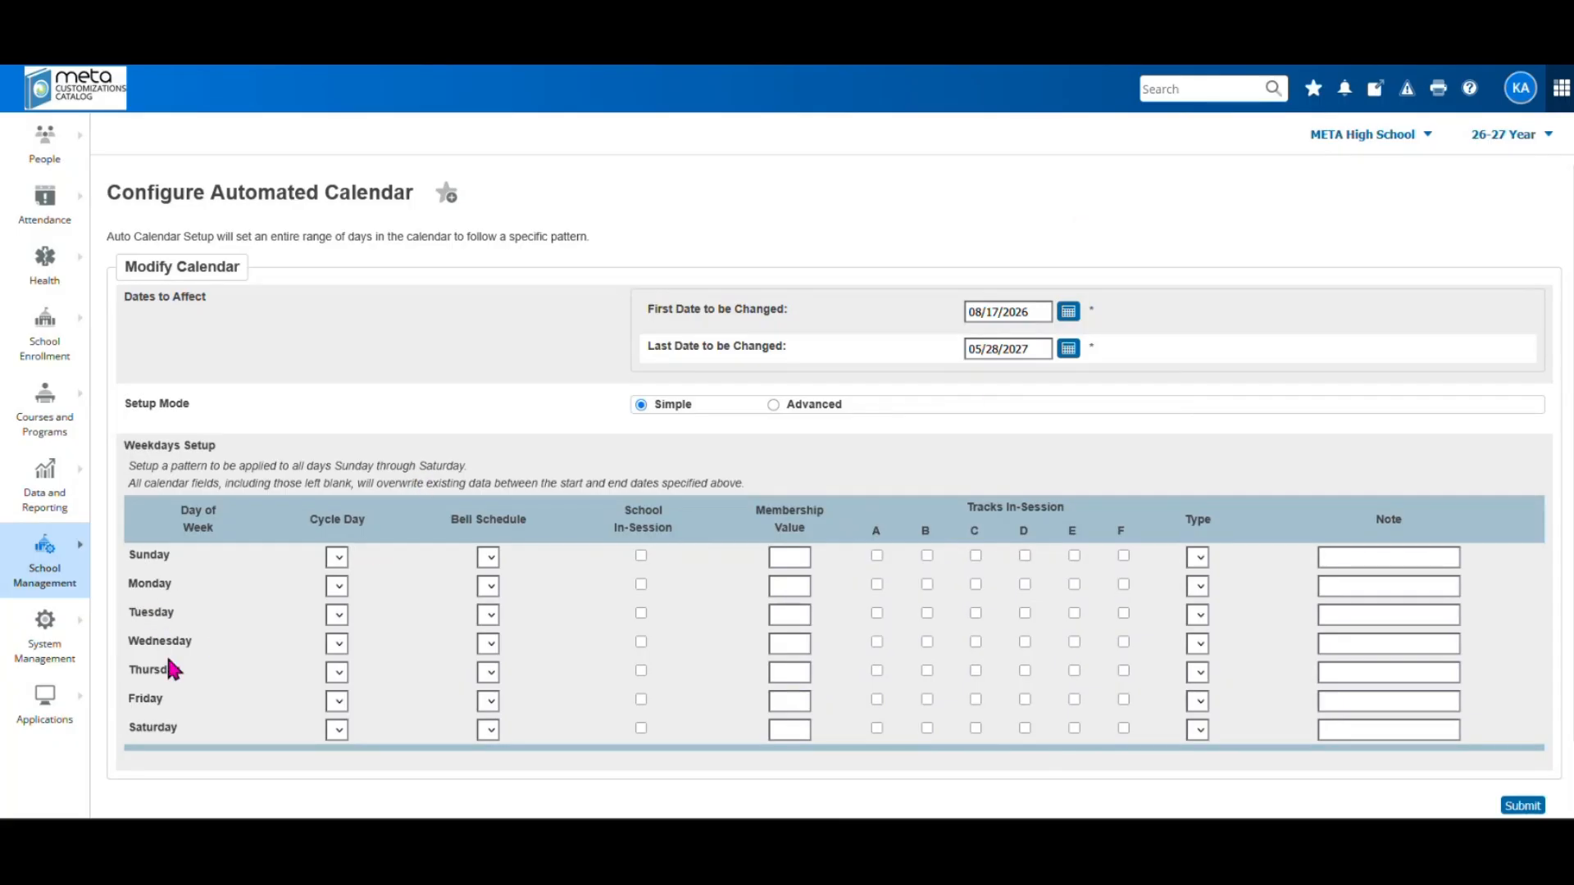
# Assign cycle days A, B Day, C Day, D Day and E Day to Monday through Friday
pyautogui.click(339, 591)
pyautogui.click(342, 636)
pyautogui.click(338, 616)
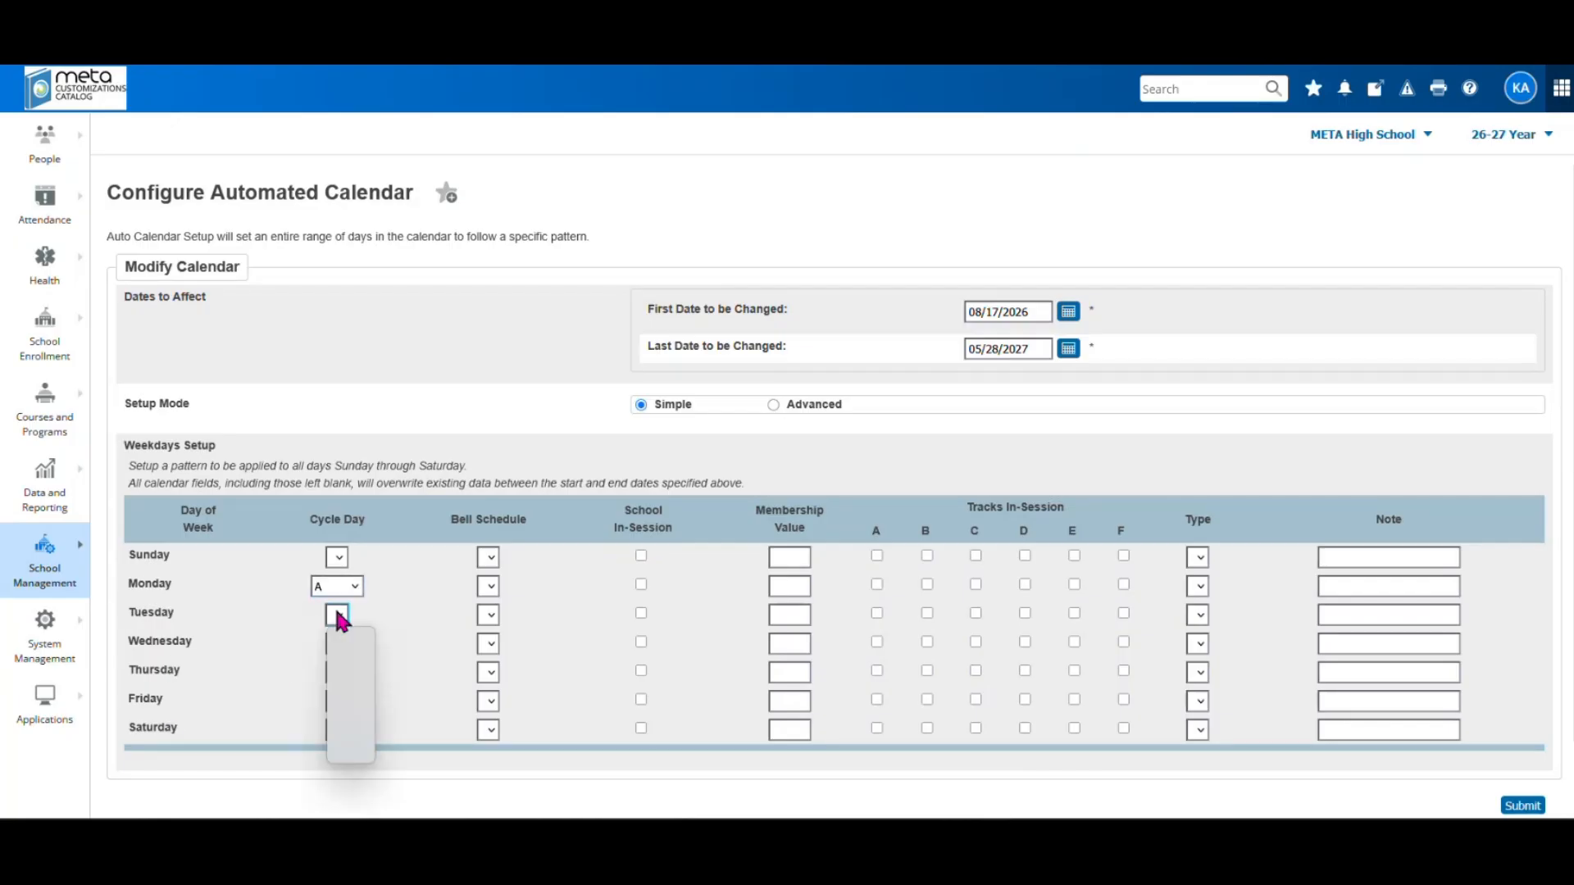
pyautogui.click(344, 685)
pyautogui.click(337, 646)
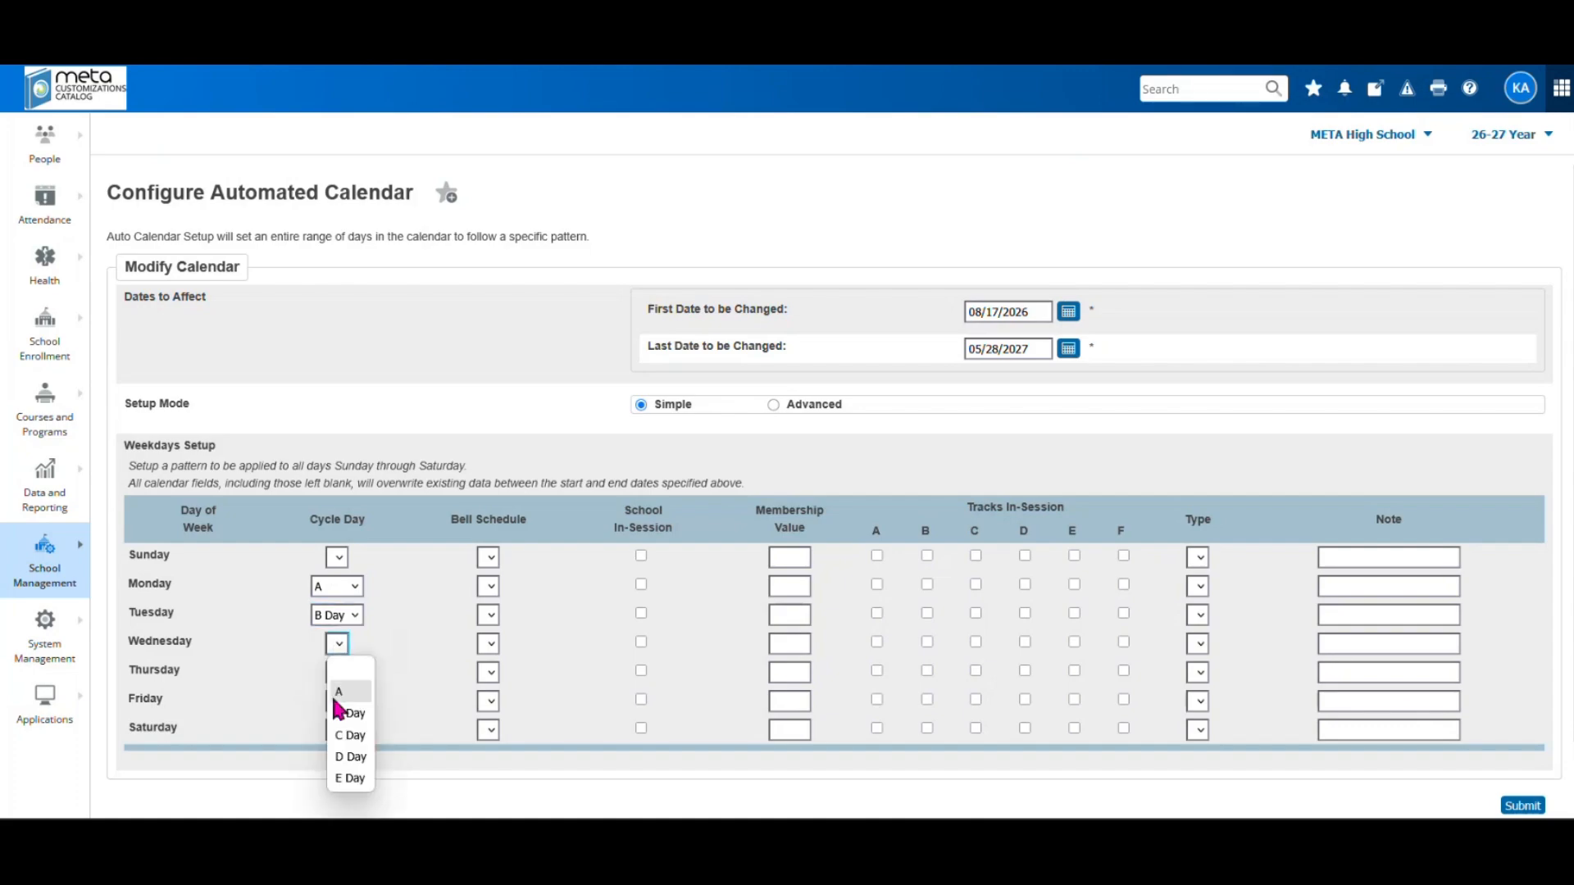
pyautogui.click(351, 740)
pyautogui.click(338, 677)
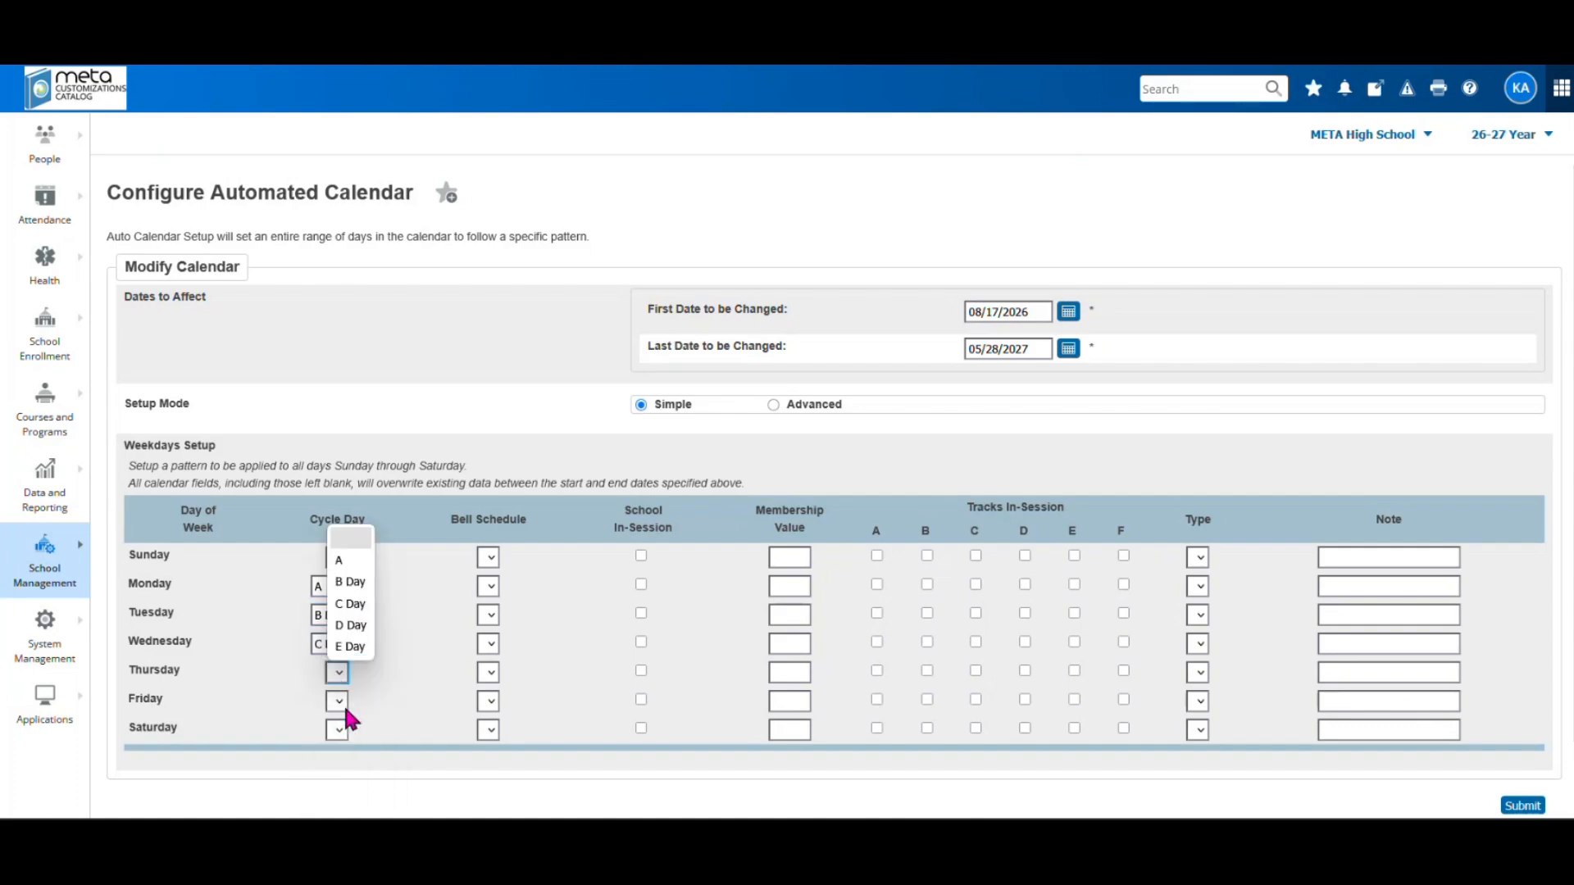
pyautogui.click(344, 652)
pyautogui.click(333, 699)
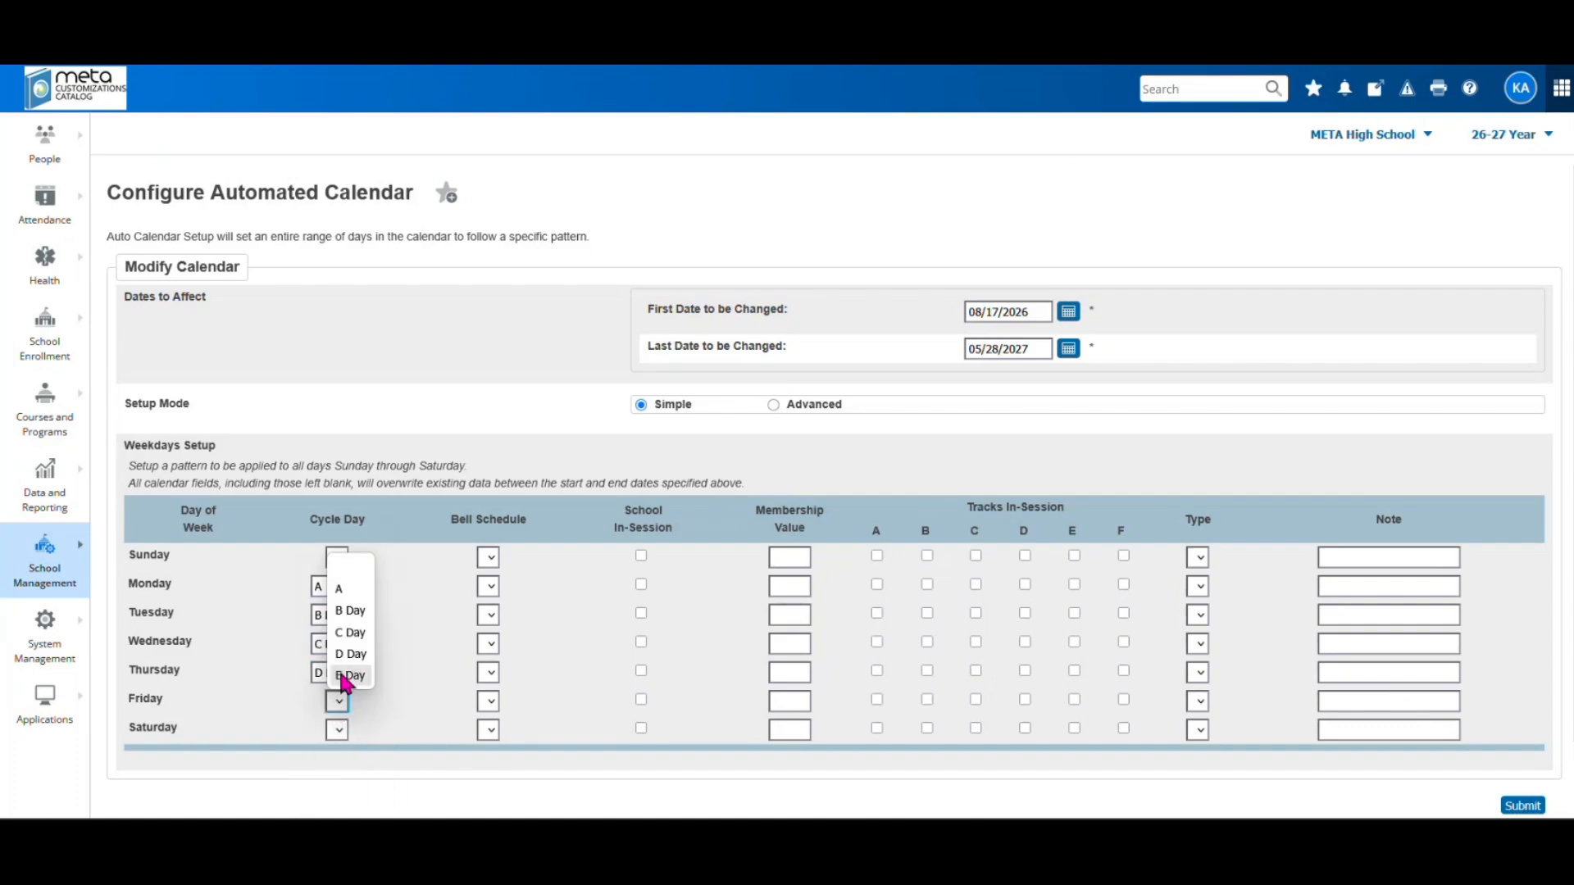
pyautogui.click(340, 679)
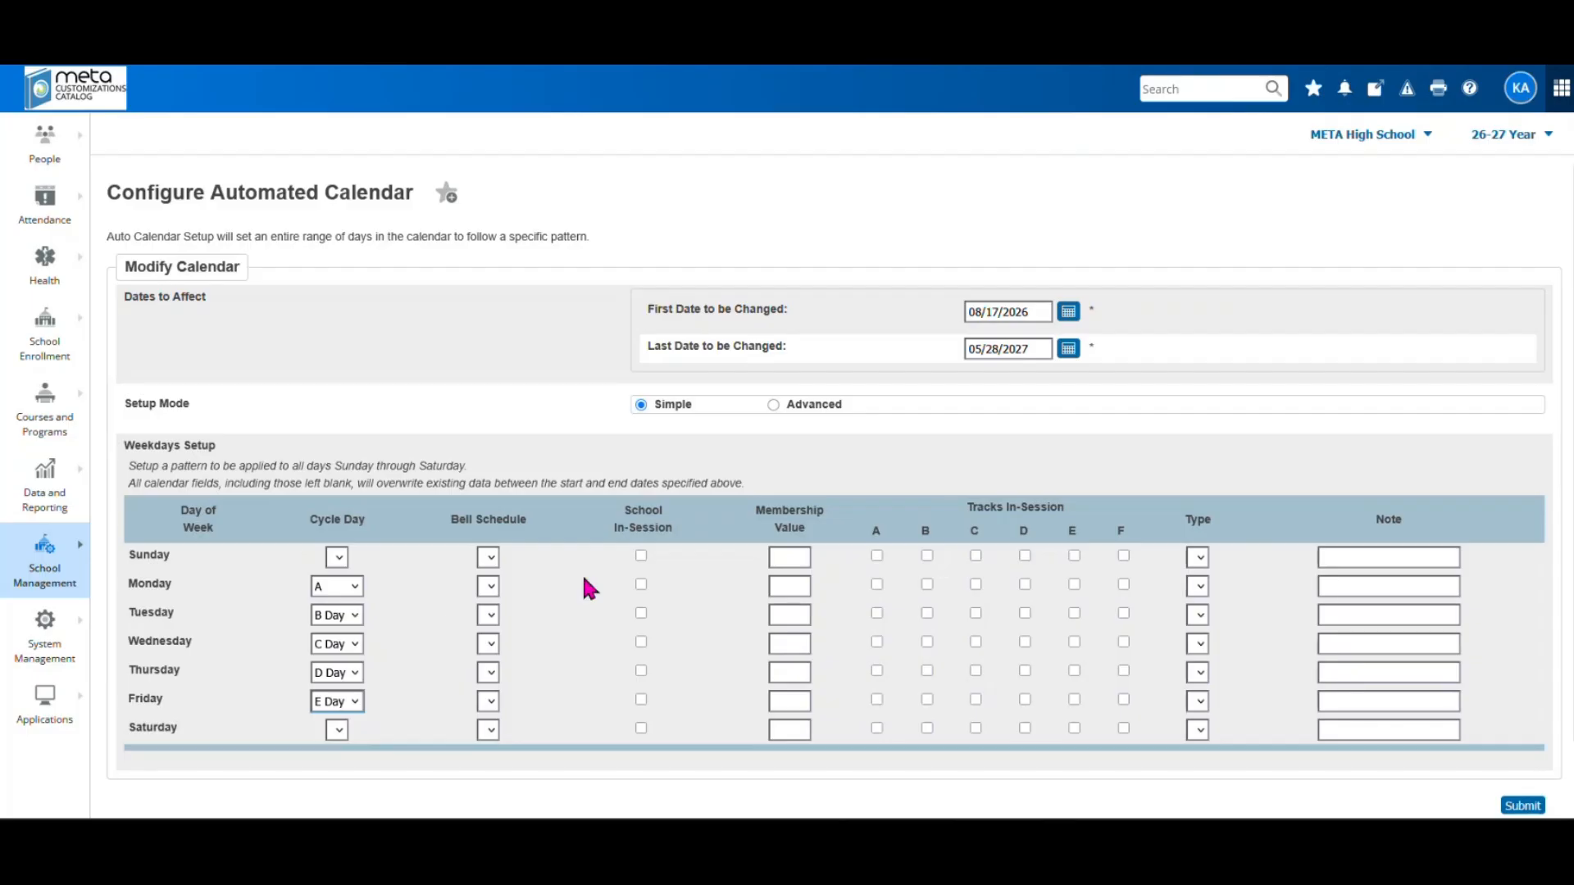
pyautogui.click(489, 587)
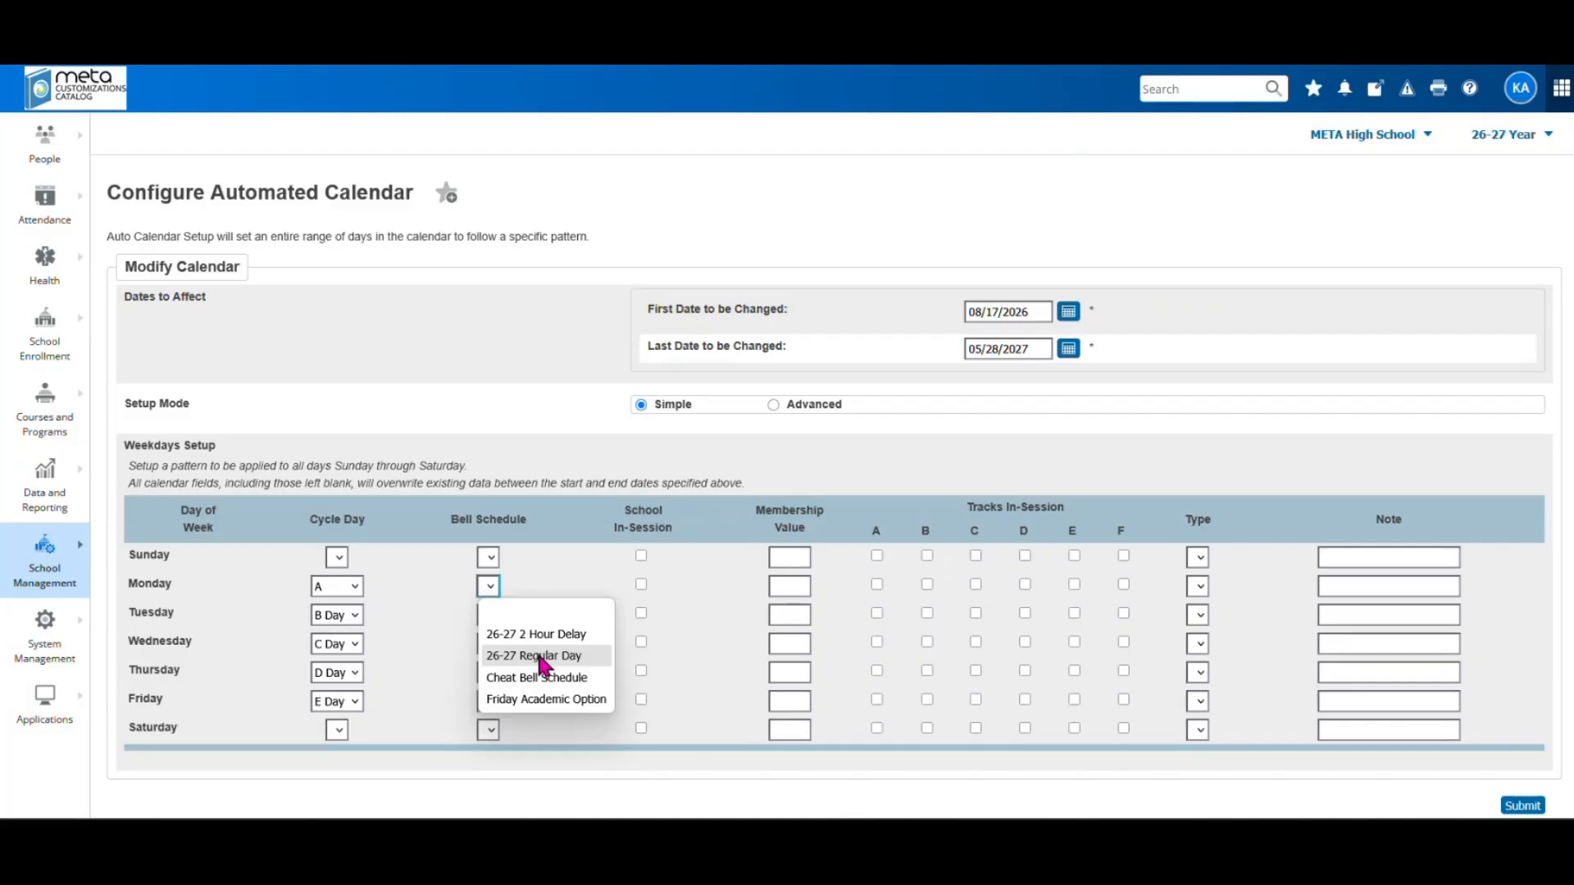
# Give Monday, Tuesday, Wednesday and Friday the 26-27 Regular Day schedule; mark Monday and Tuesday in session
pyautogui.click(543, 665)
pyautogui.click(496, 616)
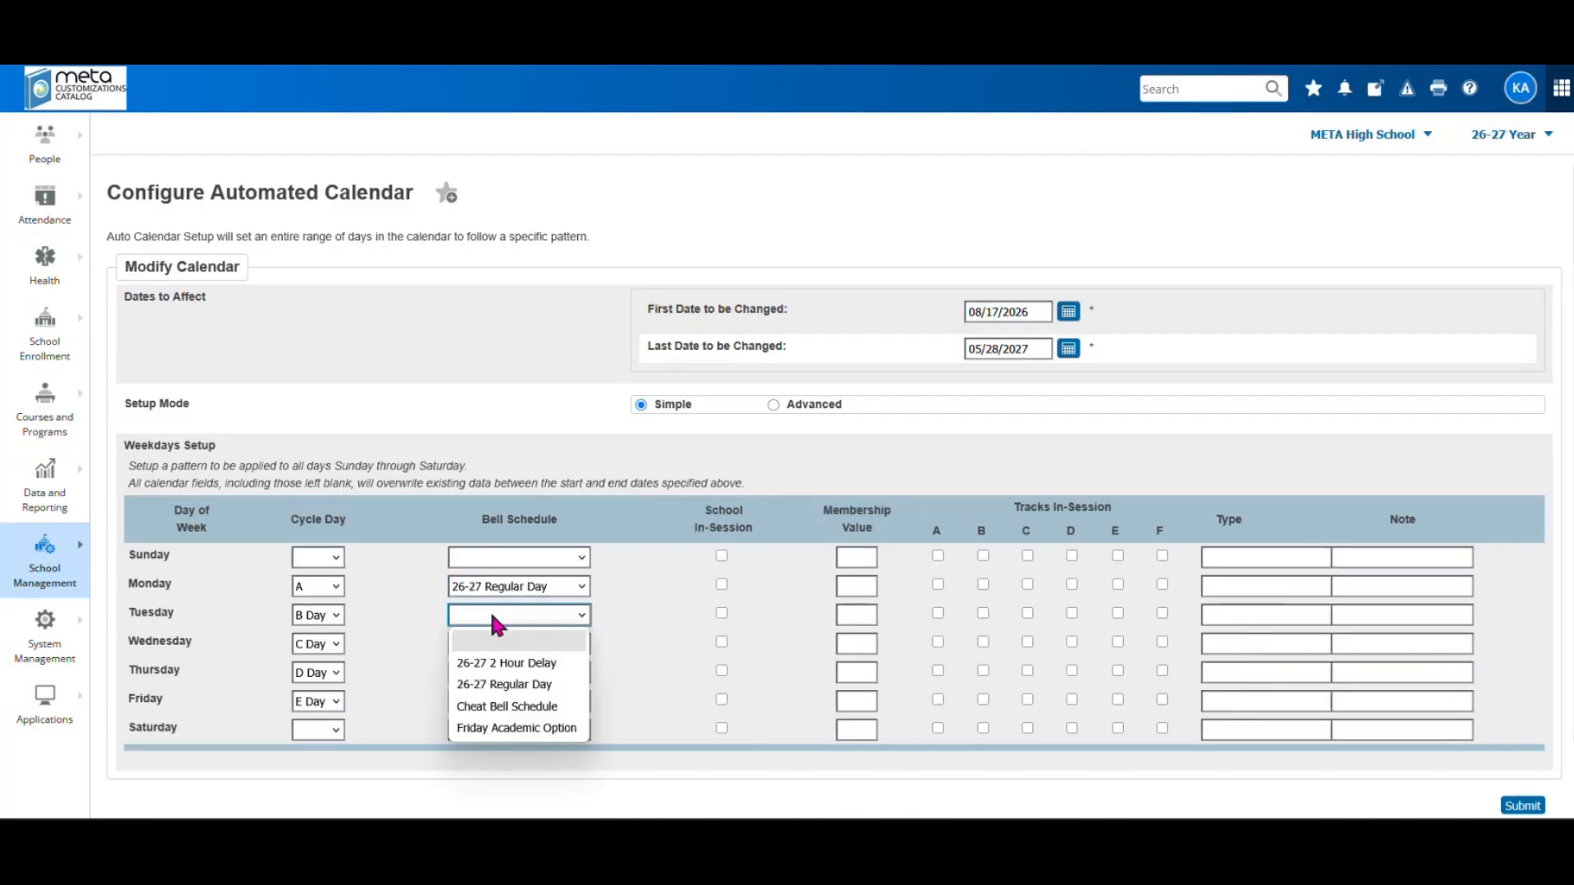
pyautogui.click(513, 684)
pyautogui.click(500, 648)
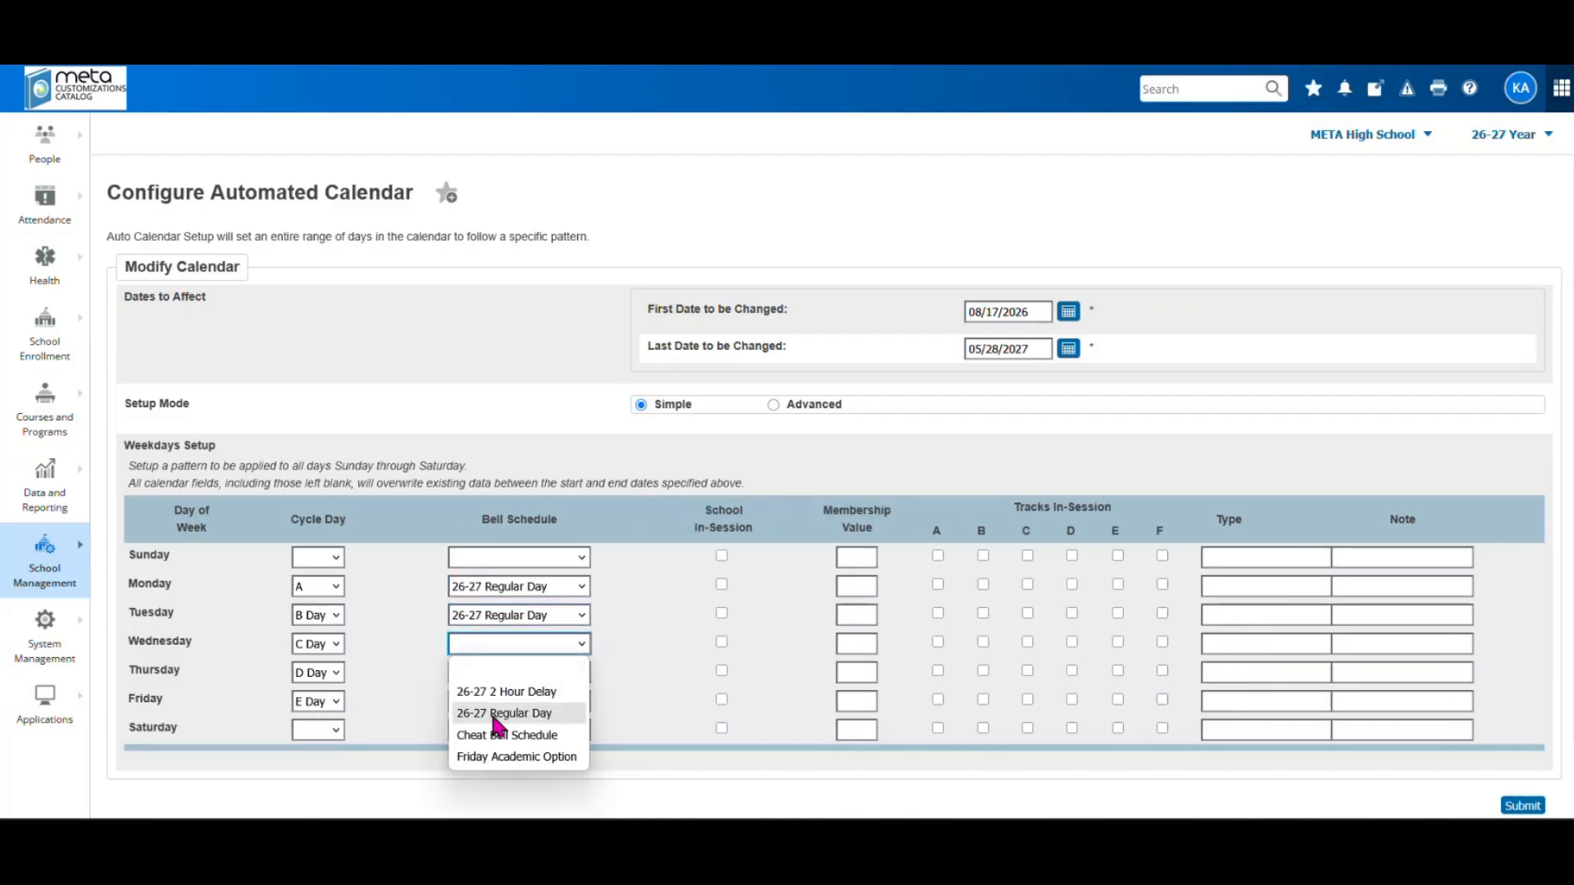
pyautogui.click(499, 713)
pyautogui.click(495, 699)
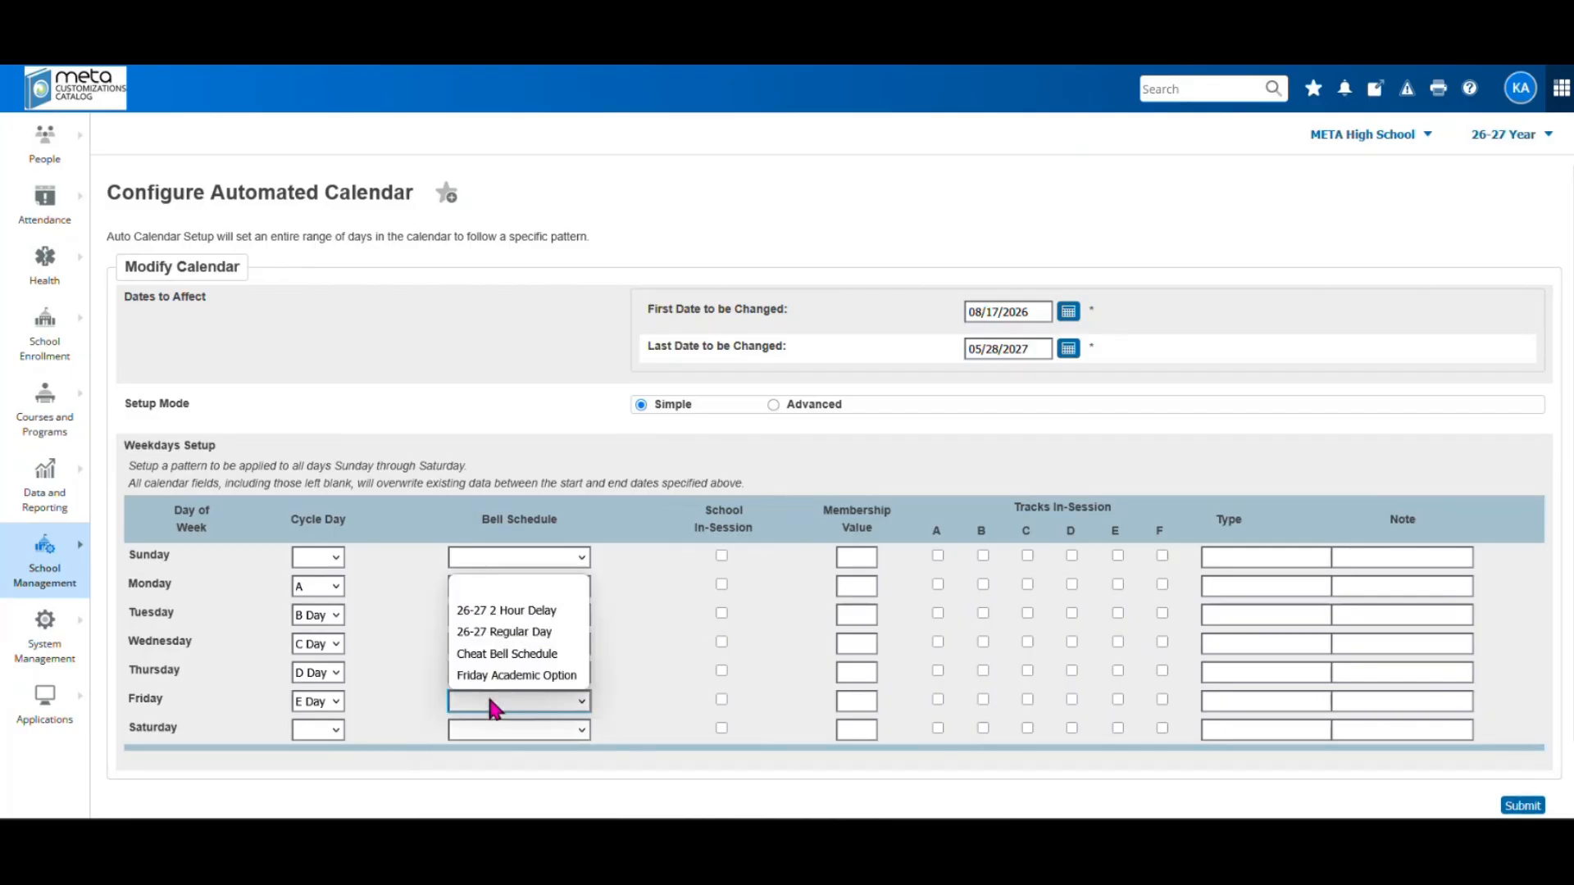
pyautogui.click(504, 632)
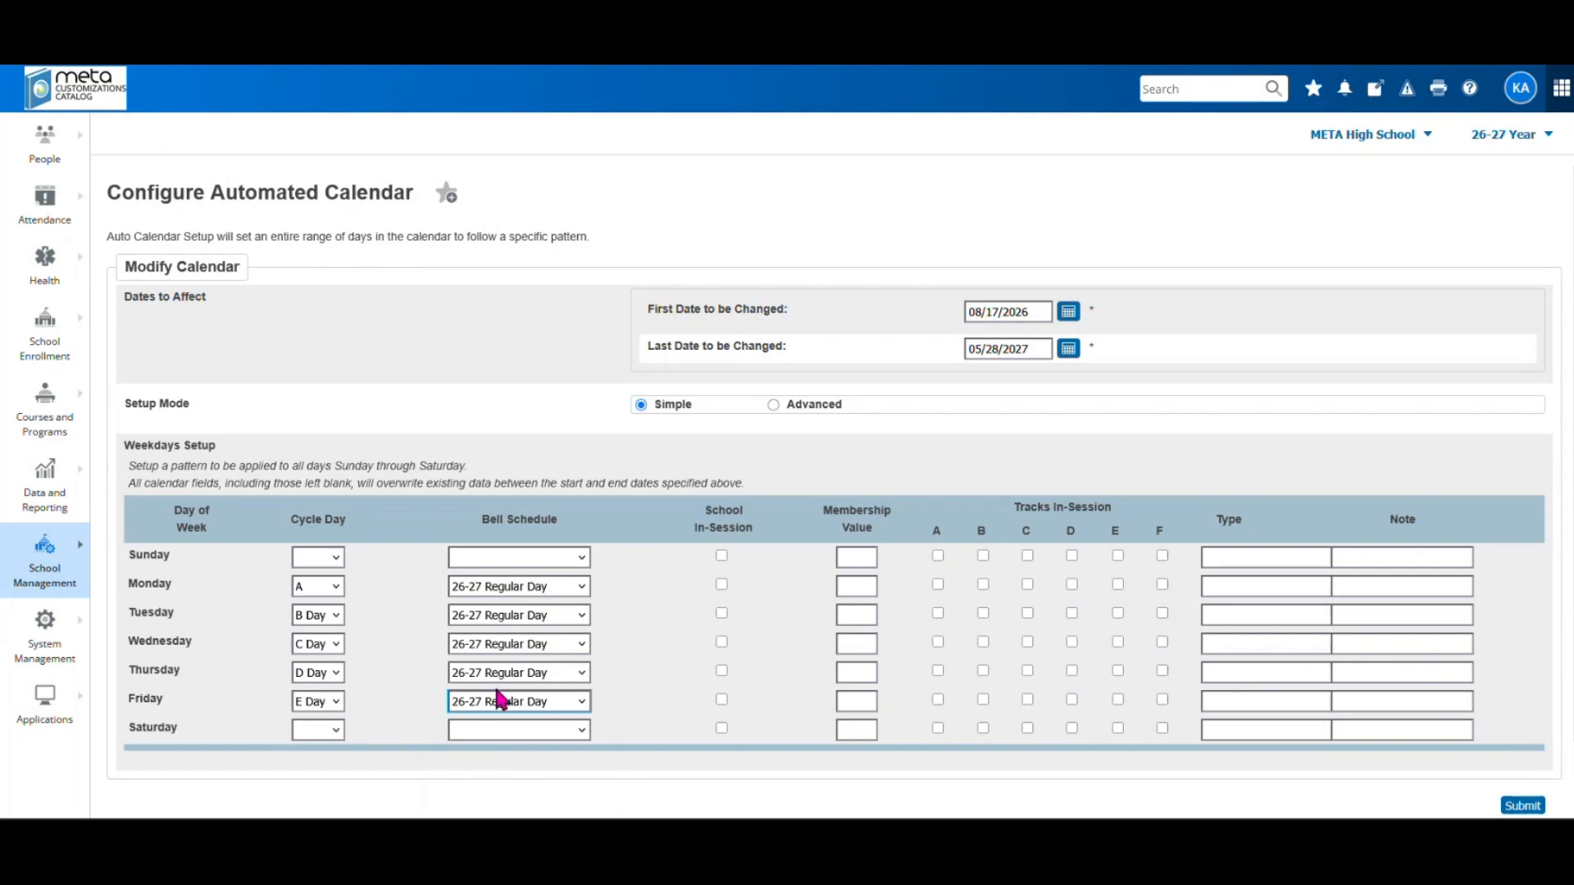
pyautogui.click(721, 584)
pyautogui.click(721, 613)
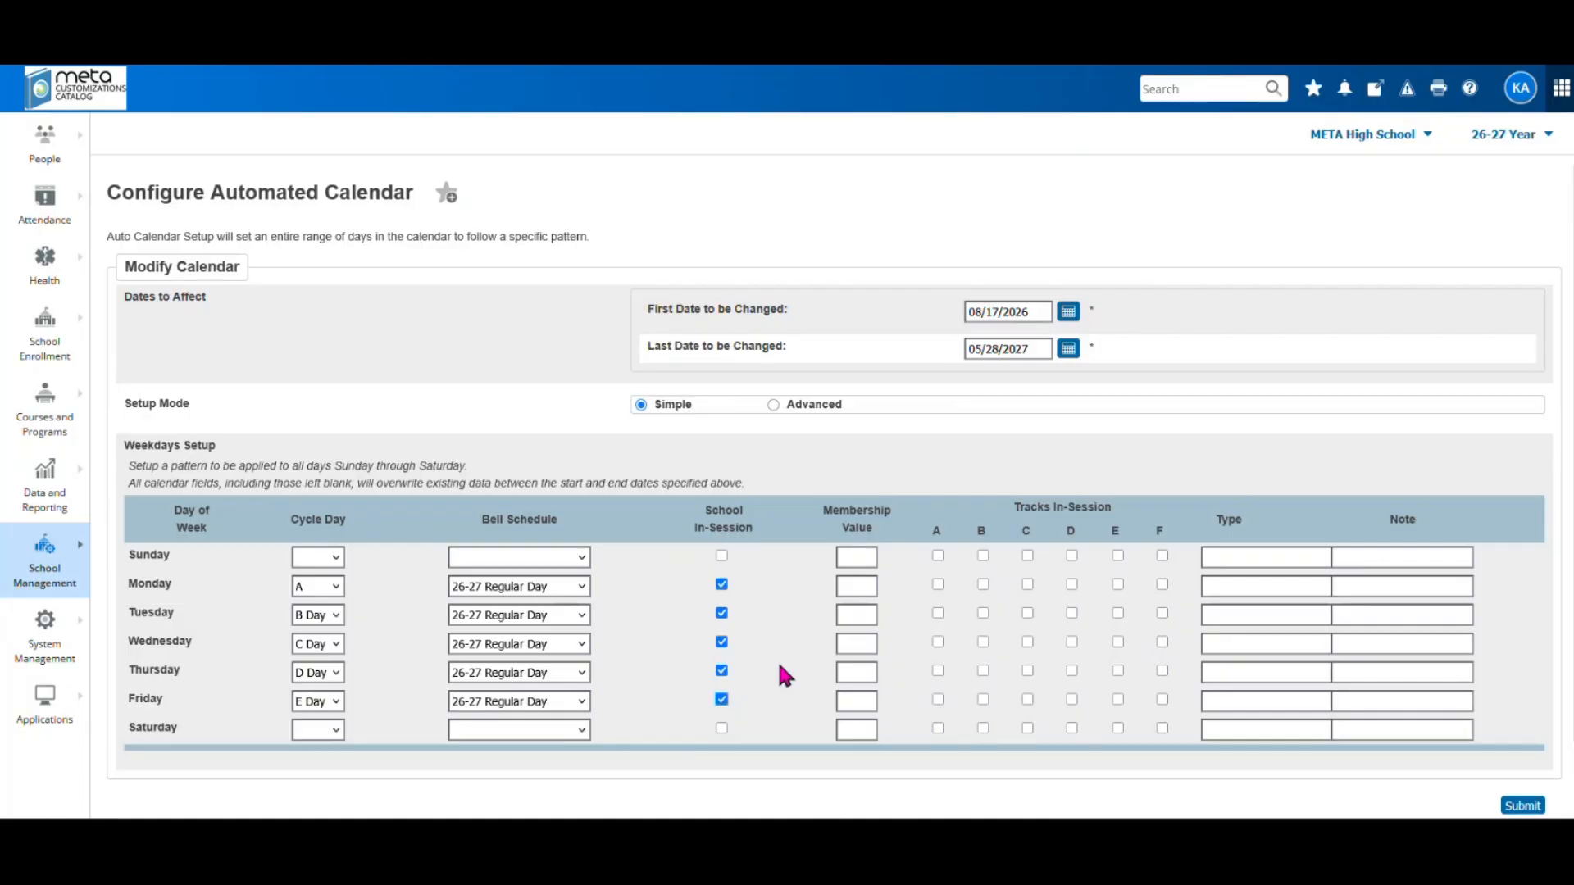
# Enter membership value 1 for Monday through Friday and put Monday's track A in session
pyautogui.click(866, 589)
pyautogui.write('1')
pyautogui.click(862, 616)
pyautogui.write('1')
pyautogui.click(847, 641)
pyautogui.write('1')
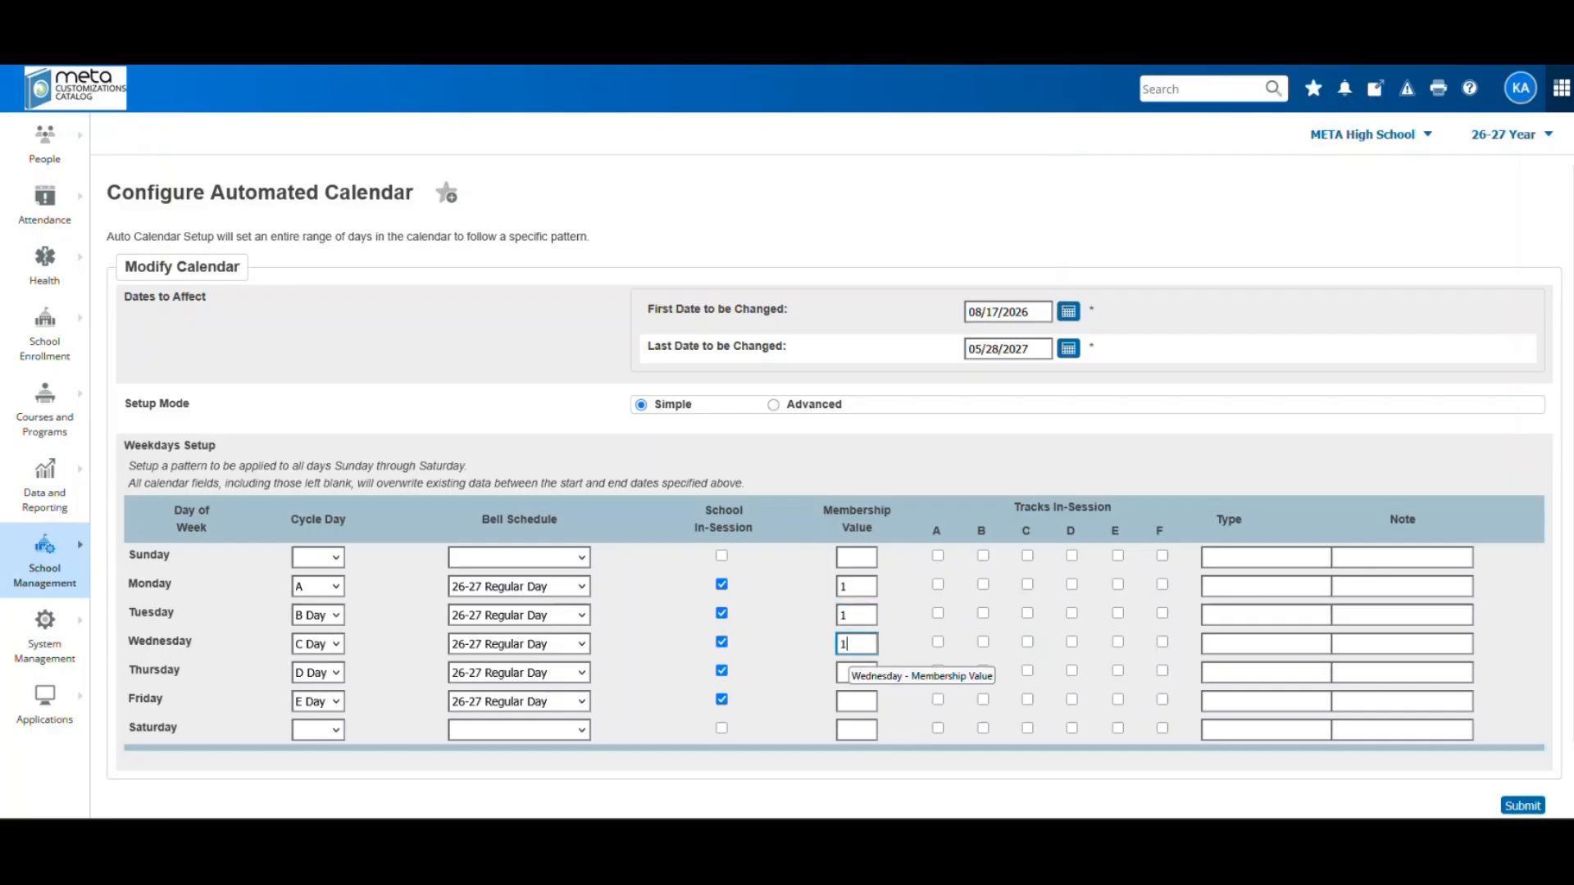
pyautogui.click(845, 674)
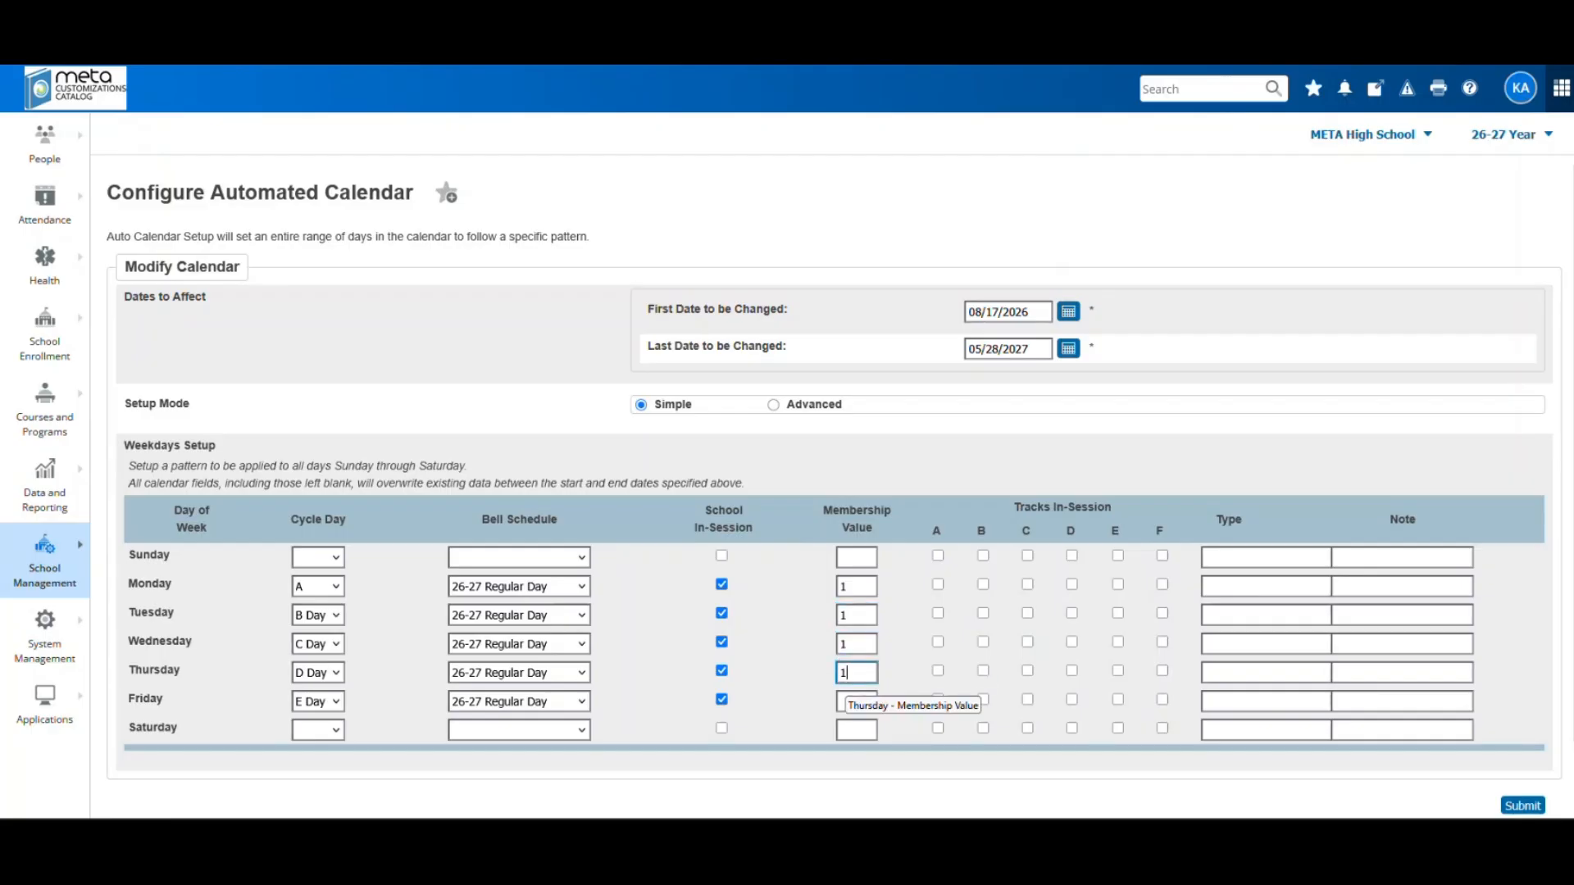
pyautogui.write('1')
pyautogui.click(843, 700)
pyautogui.write('1')
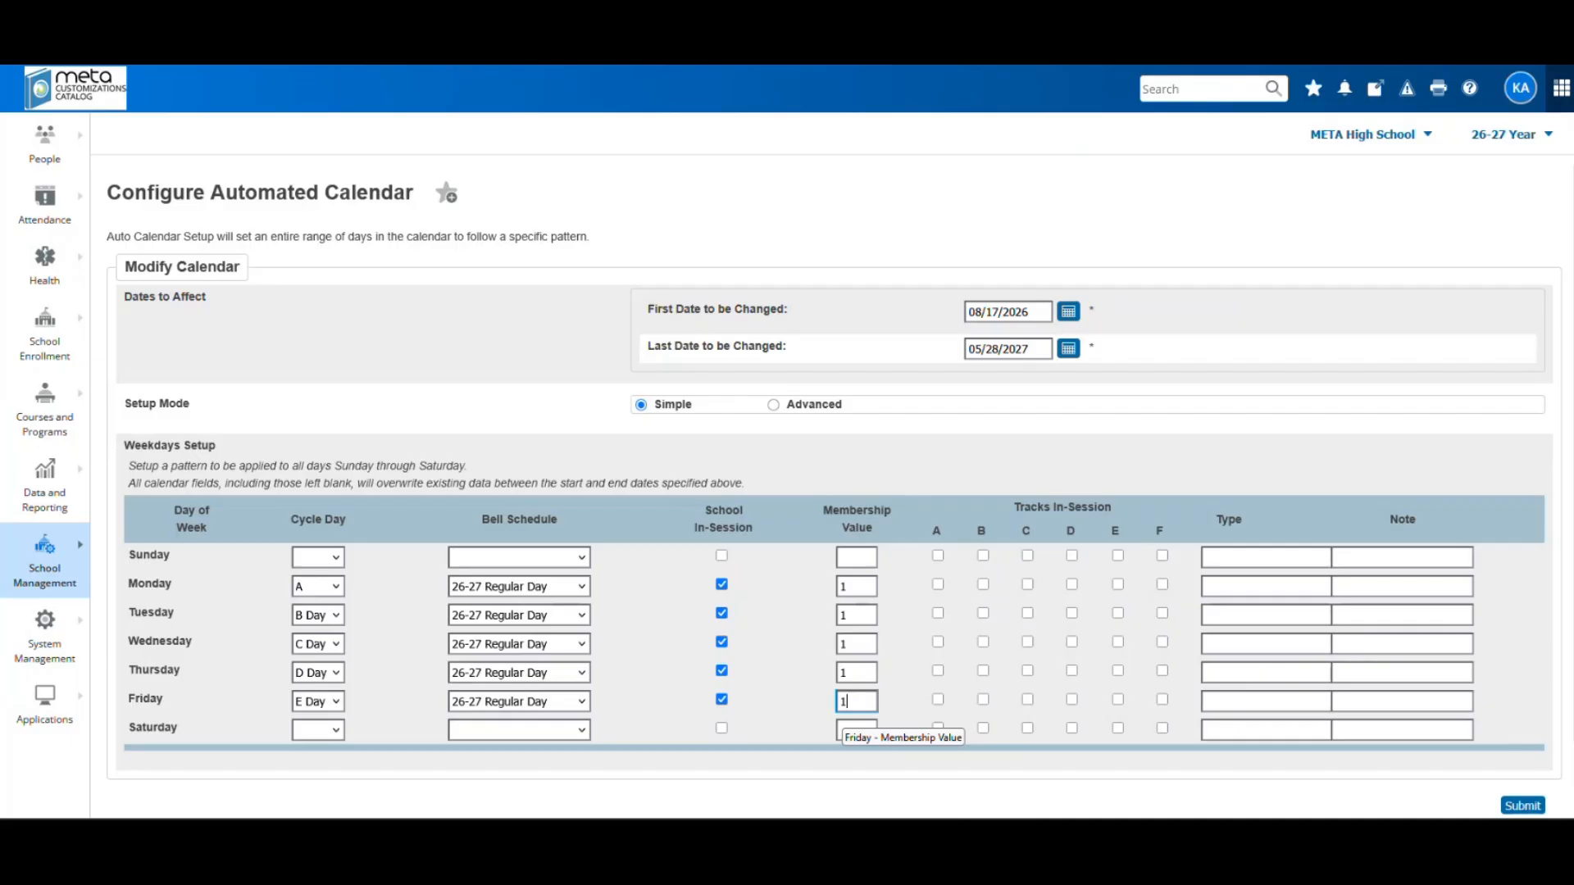
pyautogui.click(938, 585)
# Tick in-session tracks B and D for Monday, A and C for Tuesday, A–D for Friday
pyautogui.click(983, 585)
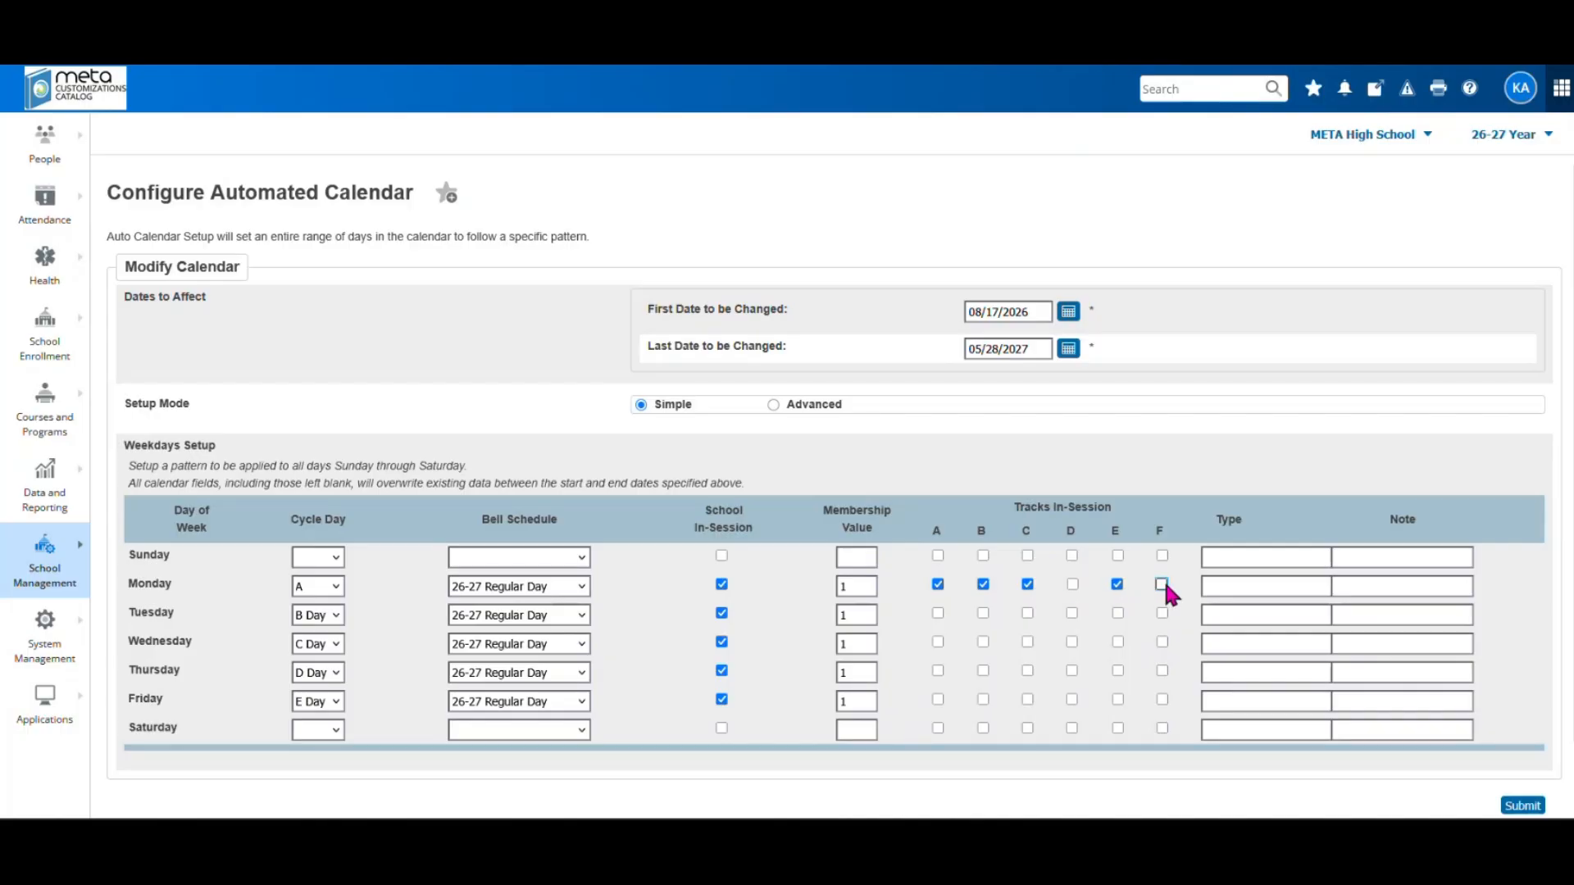
pyautogui.click(1072, 584)
pyautogui.click(938, 613)
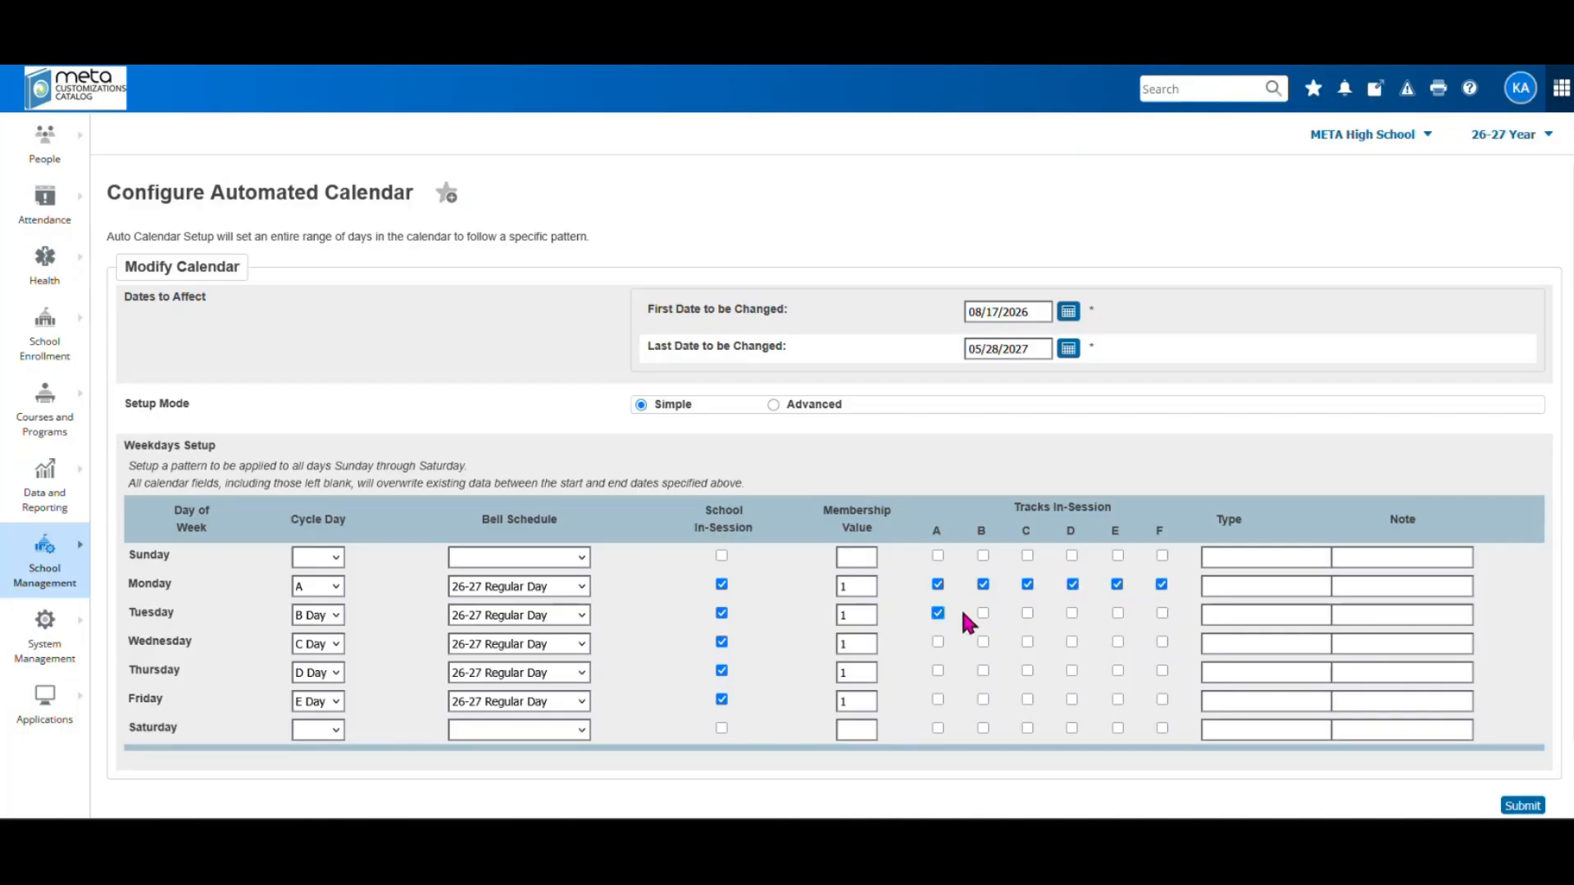
pyautogui.click(1028, 614)
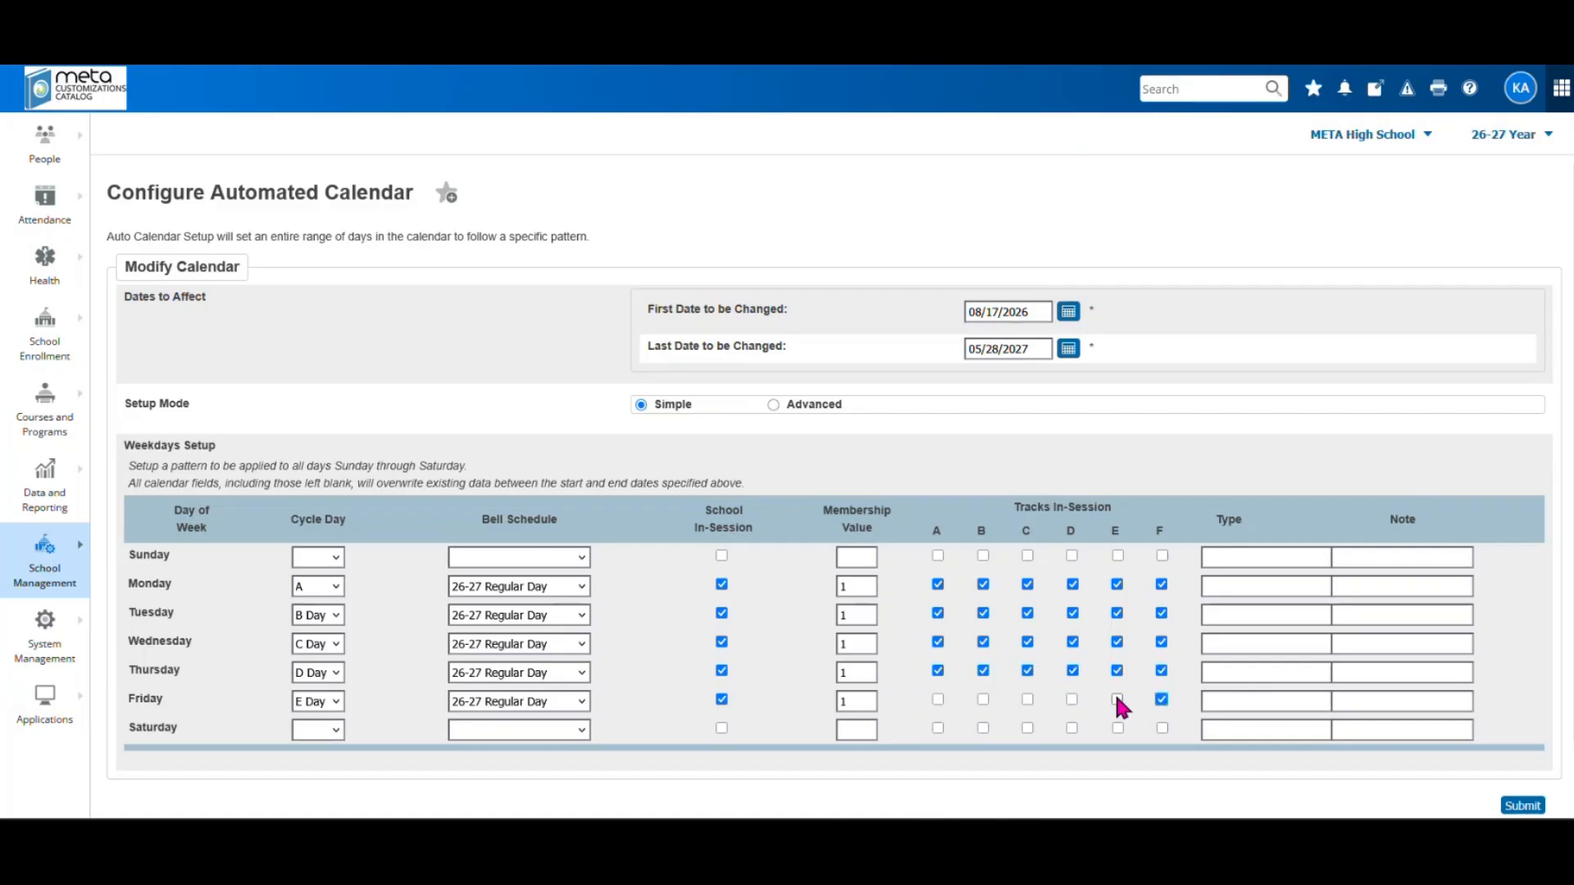
pyautogui.click(1071, 699)
pyautogui.click(1027, 699)
pyautogui.click(983, 700)
pyautogui.click(937, 699)
pyautogui.scroll(-1, 699, 741)
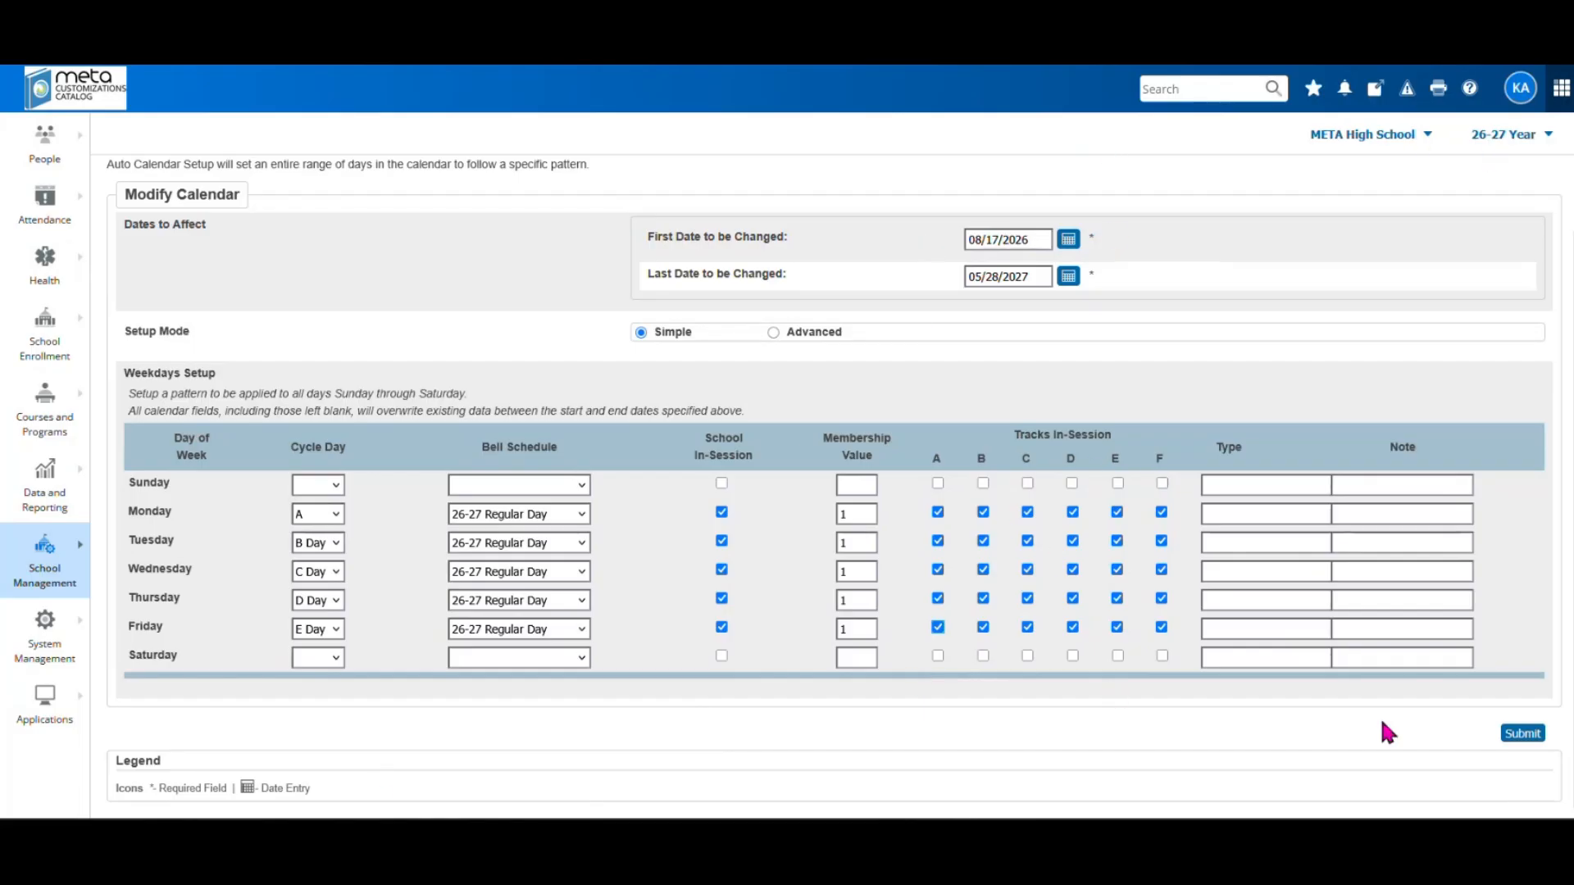
# Save the weekday calendar pattern and go to School Management's Configure Calendar page
pyautogui.click(1523, 734)
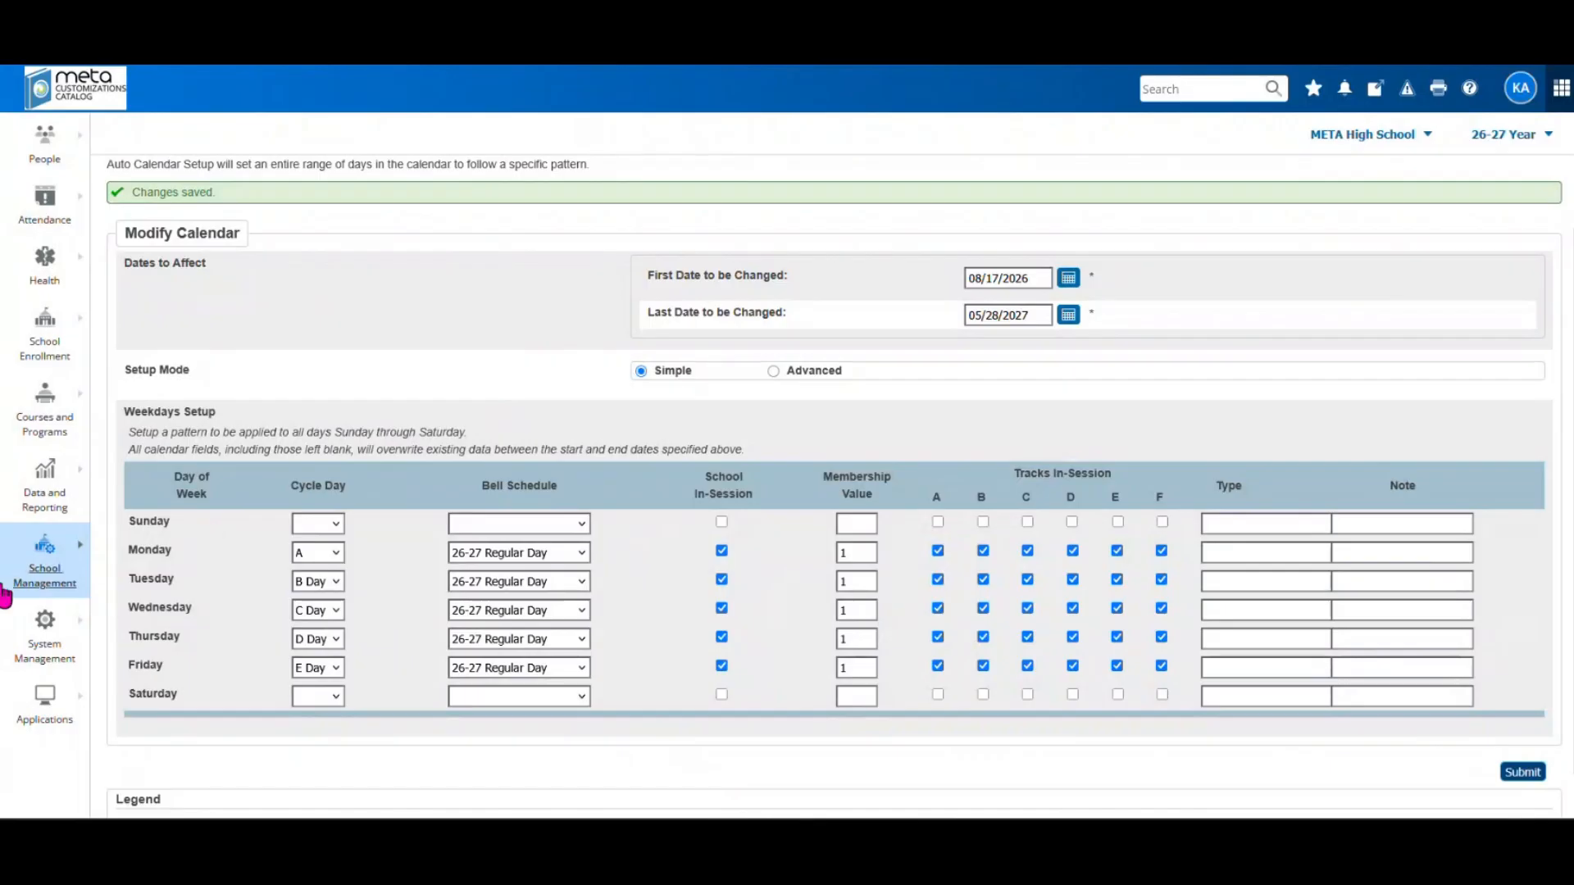
pyautogui.click(49, 574)
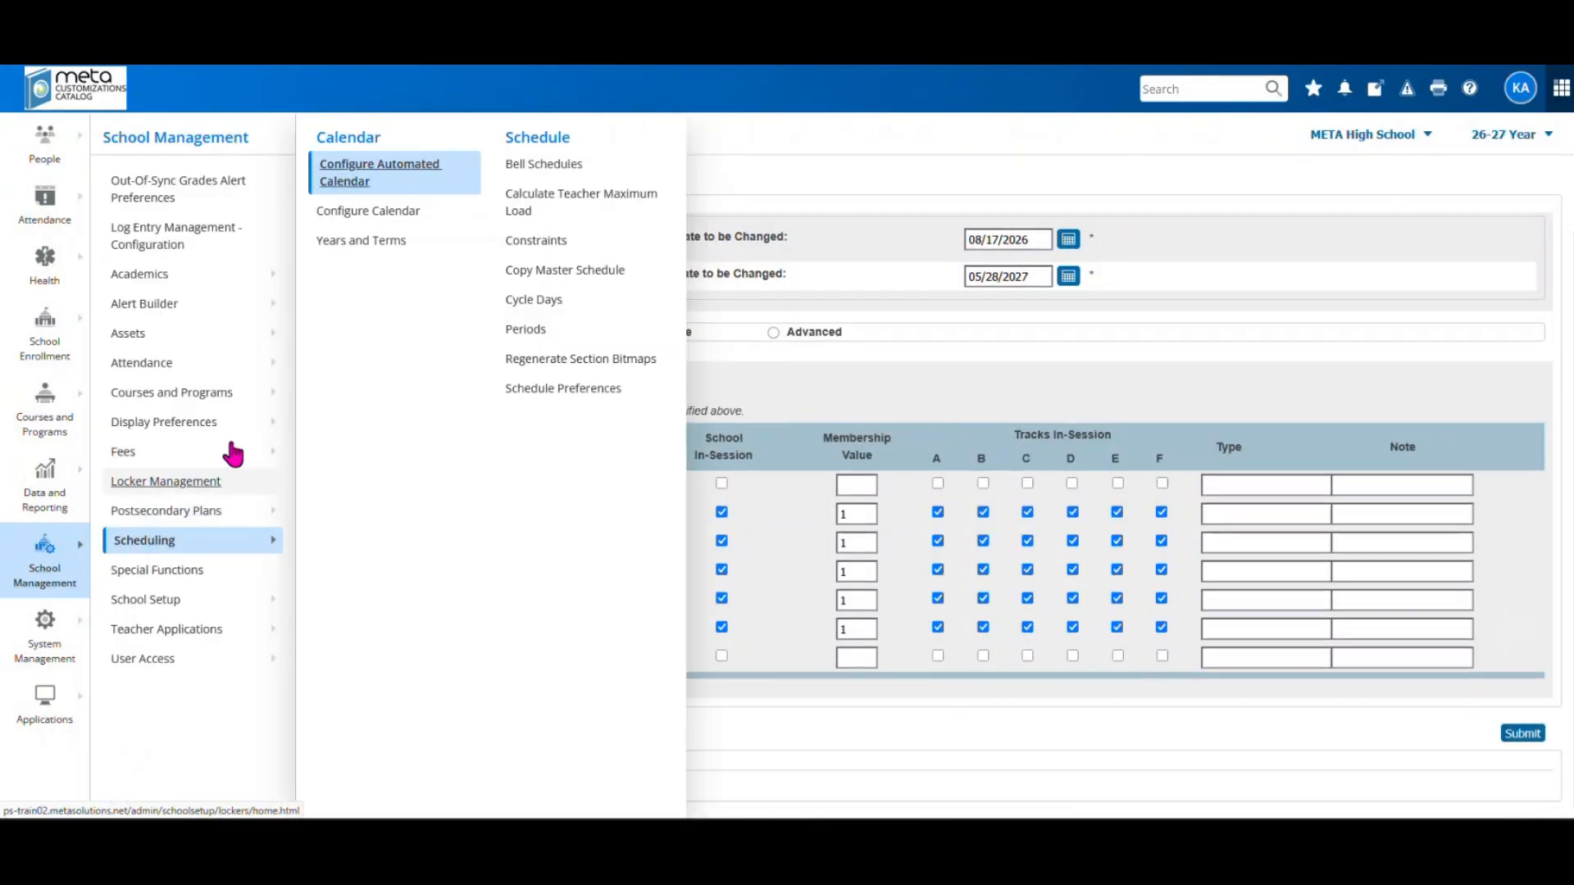
pyautogui.click(337, 215)
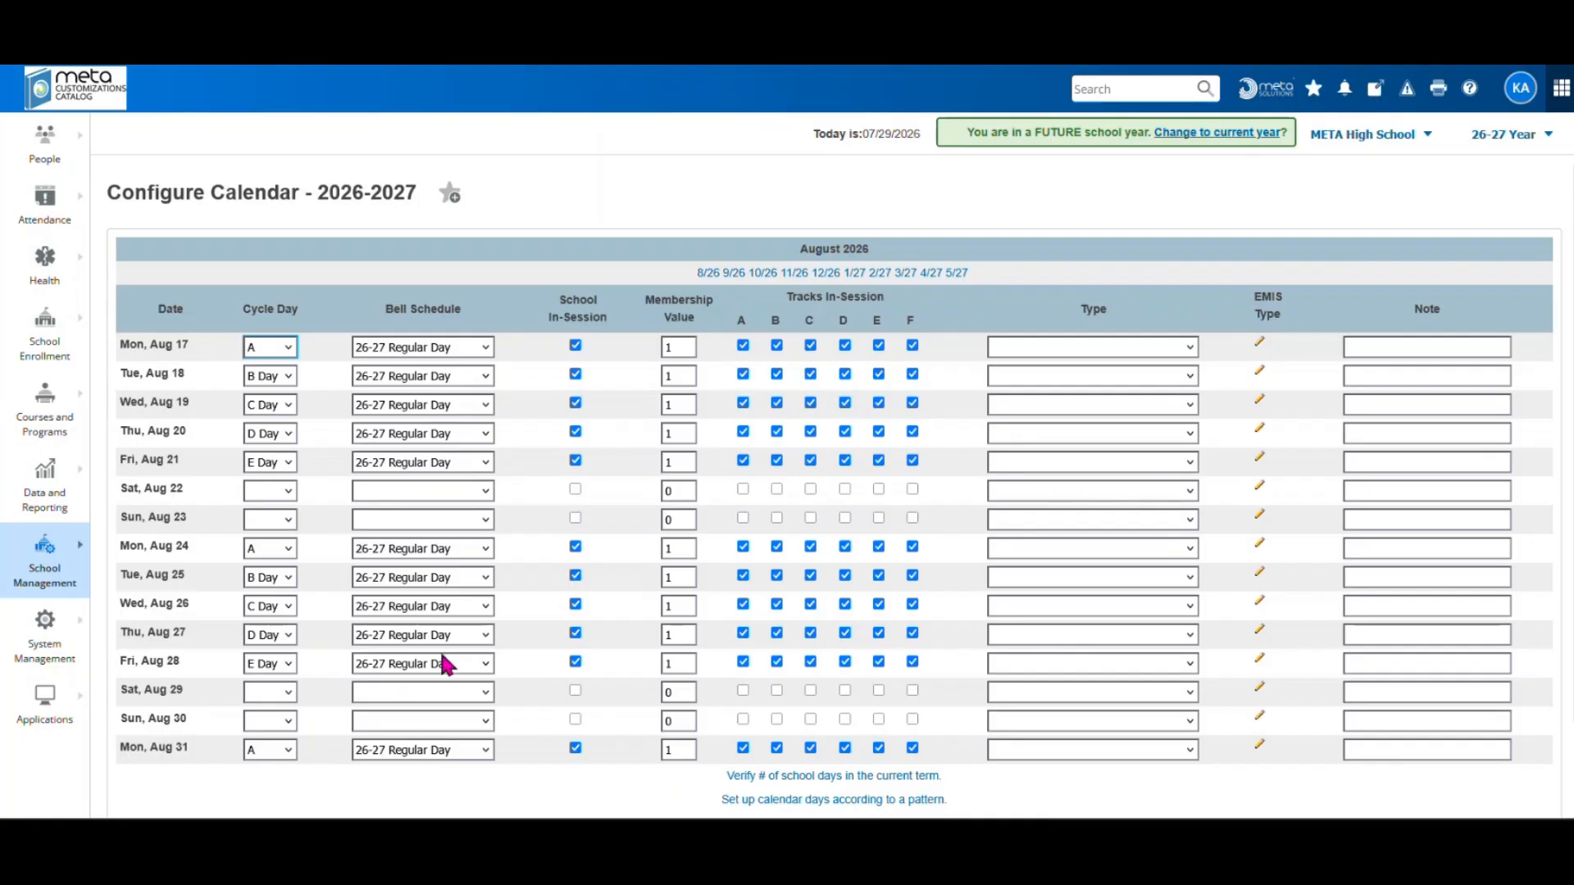
# Switch the 2026-2027 calendar to the September 2026 month
pyautogui.scroll(-2, 444, 611)
pyautogui.scroll(2, 444, 611)
pyautogui.click(733, 273)
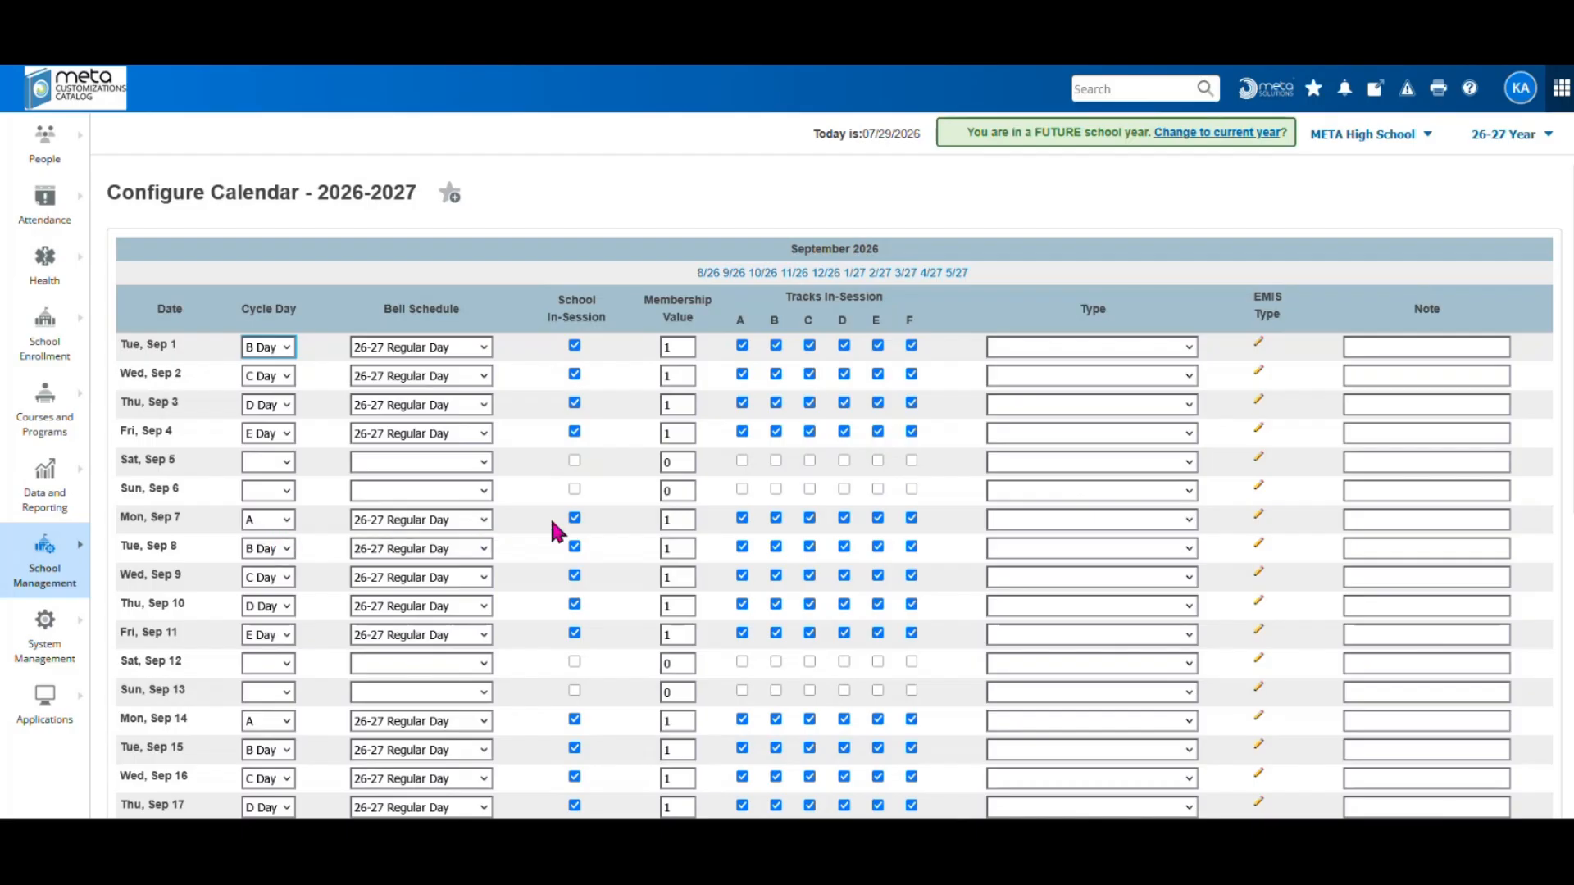
# Make Sep 7 not in session, clear its bell schedule and cycle day, and set membership 0
pyautogui.click(574, 518)
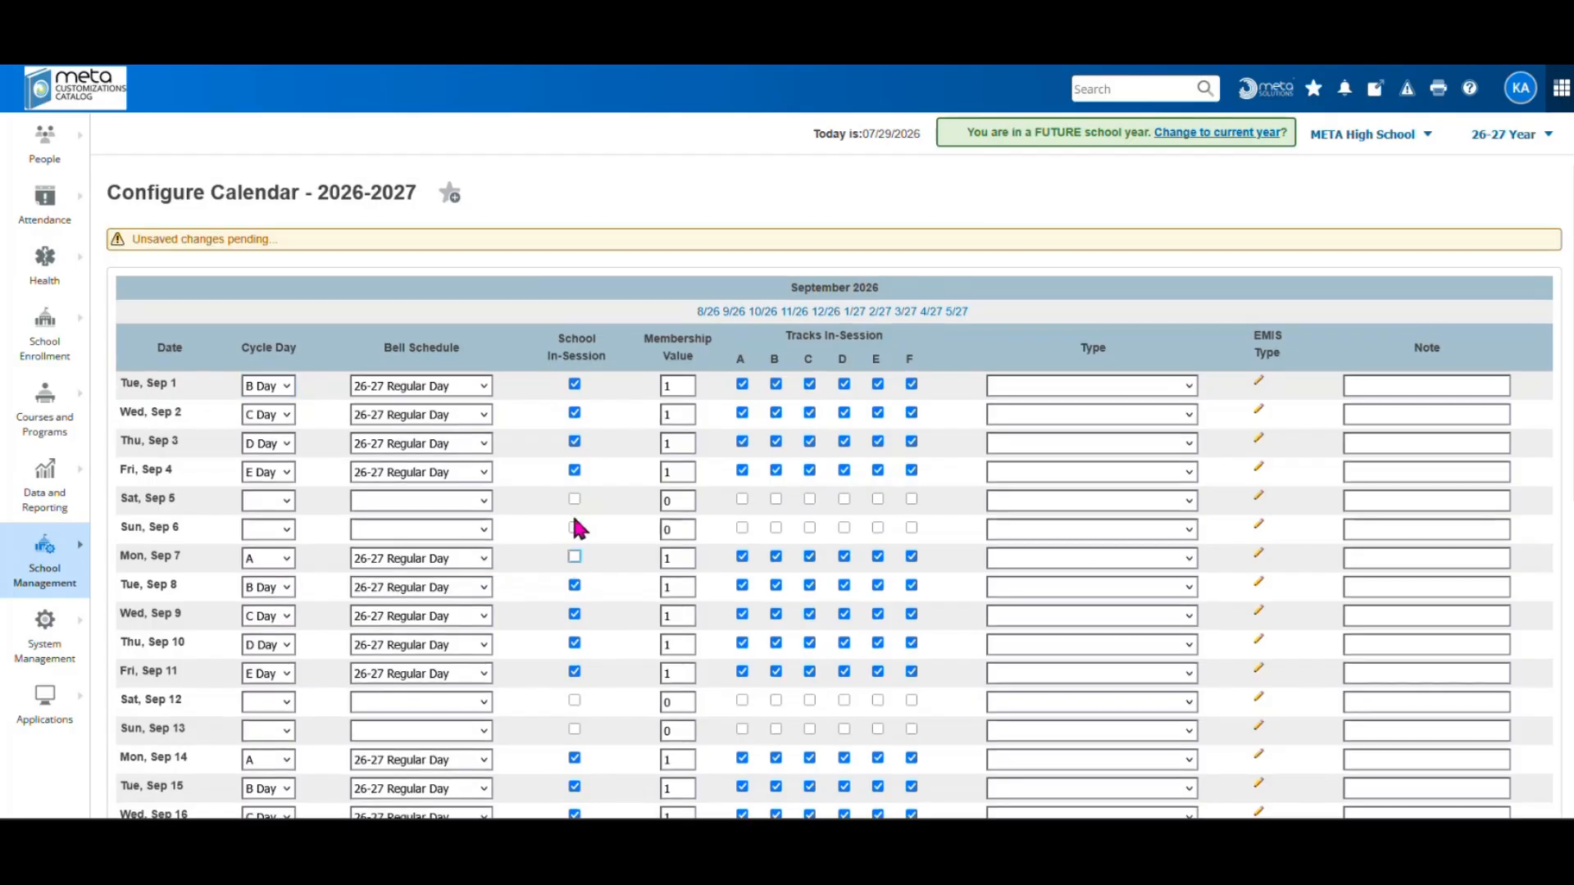
pyautogui.click(475, 555)
pyautogui.click(435, 579)
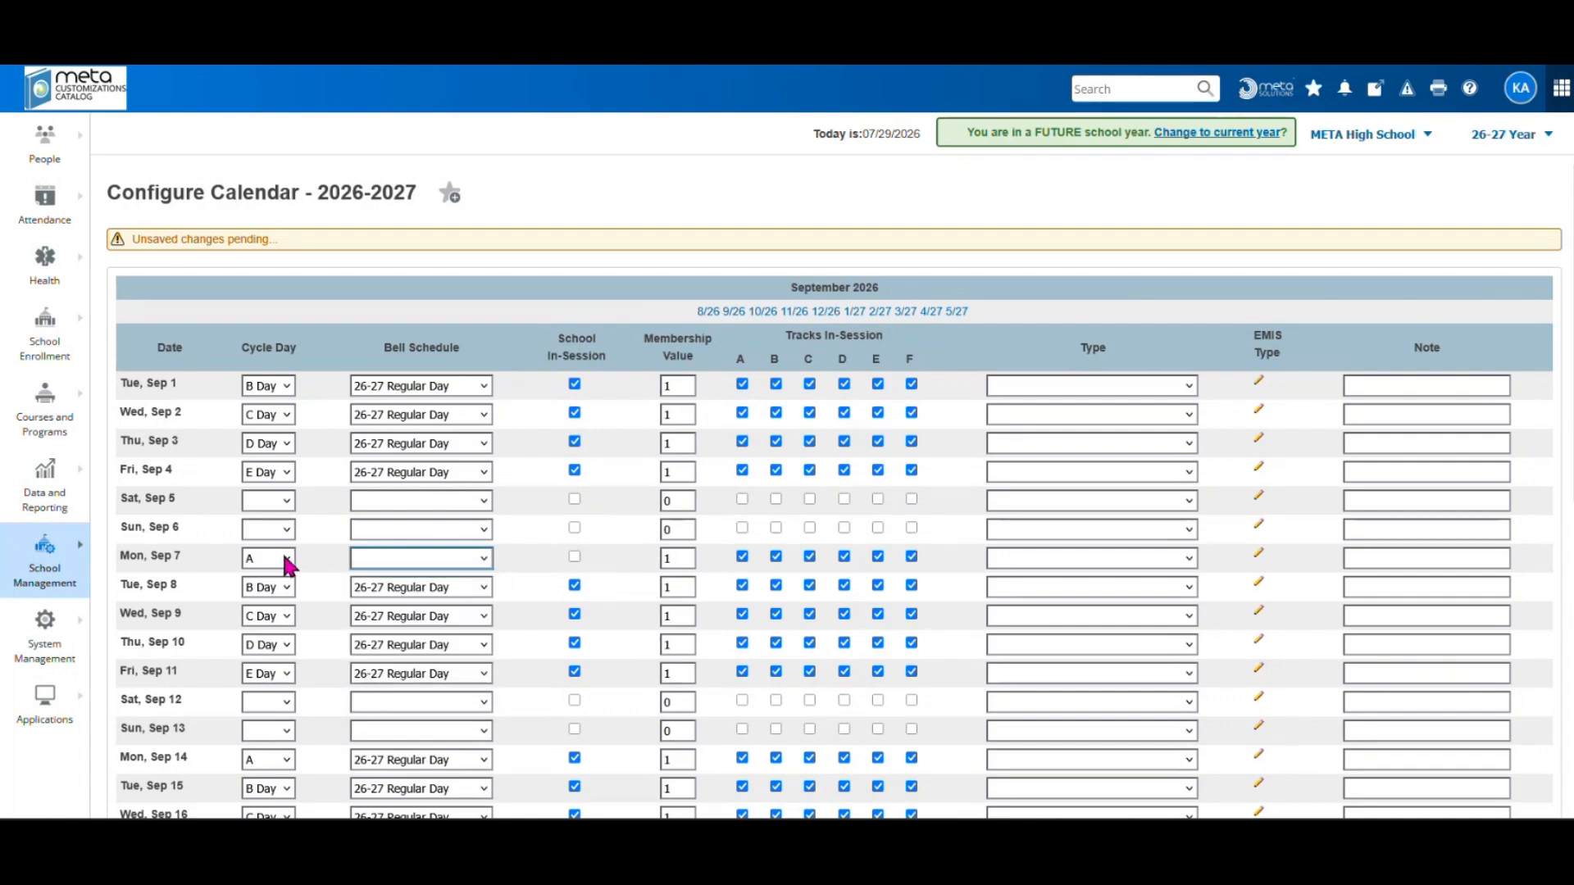
pyautogui.click(284, 558)
pyautogui.click(266, 579)
pyautogui.moveTo(677, 560); pyautogui.dragTo(659, 557)
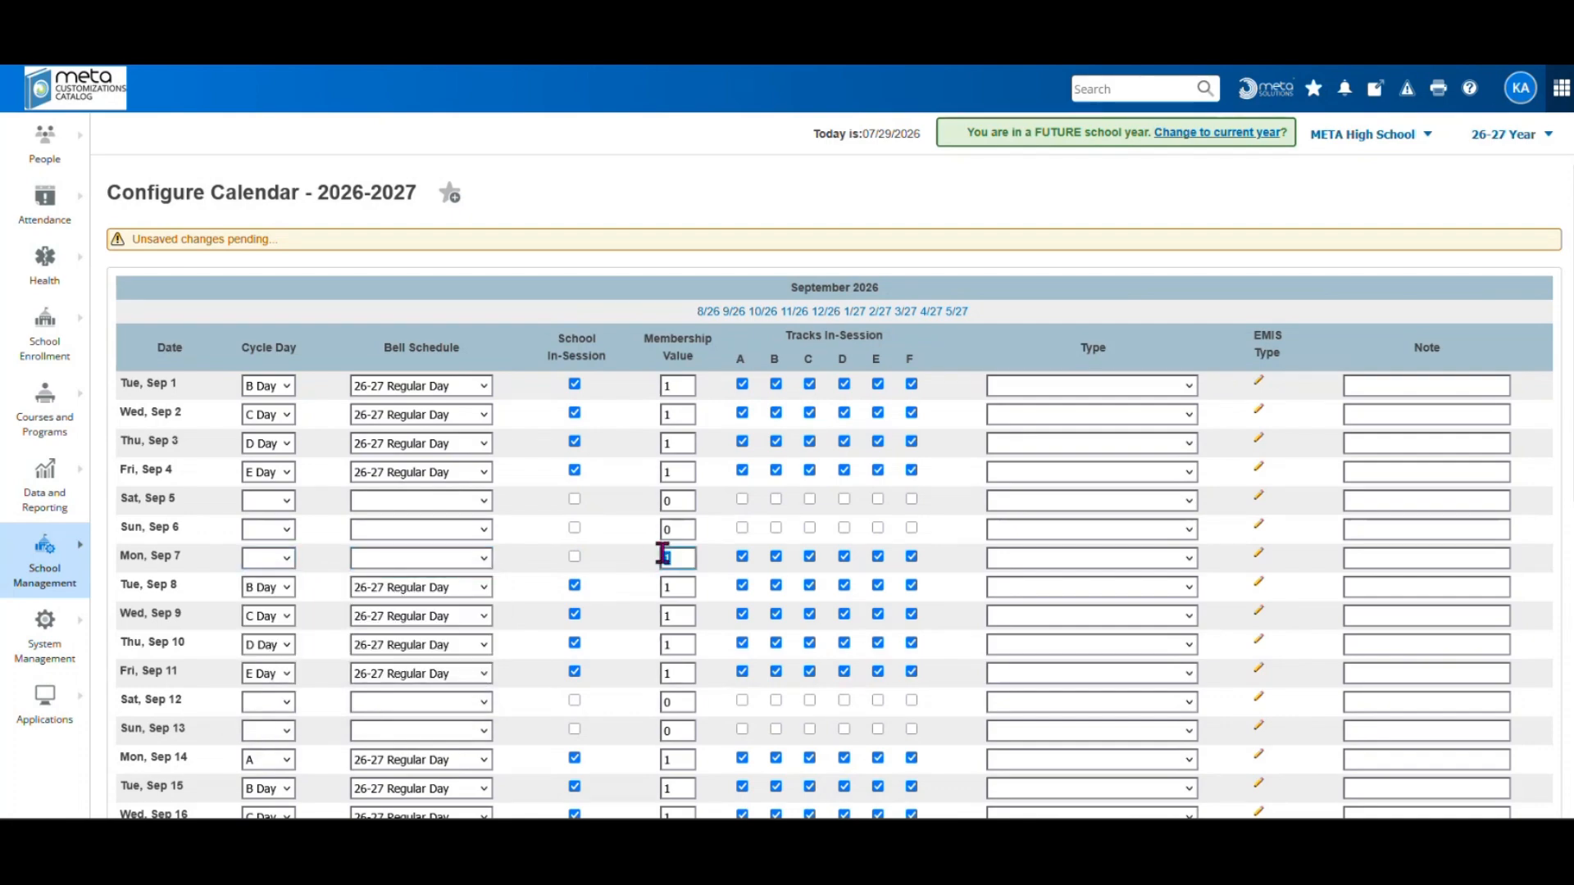
pyautogui.write('0')
# Remove Sep 7 from tracks A–F and set its day type to Labor Day
pyautogui.click(742, 556)
pyautogui.click(809, 556)
pyautogui.click(775, 556)
pyautogui.click(843, 556)
pyautogui.click(877, 557)
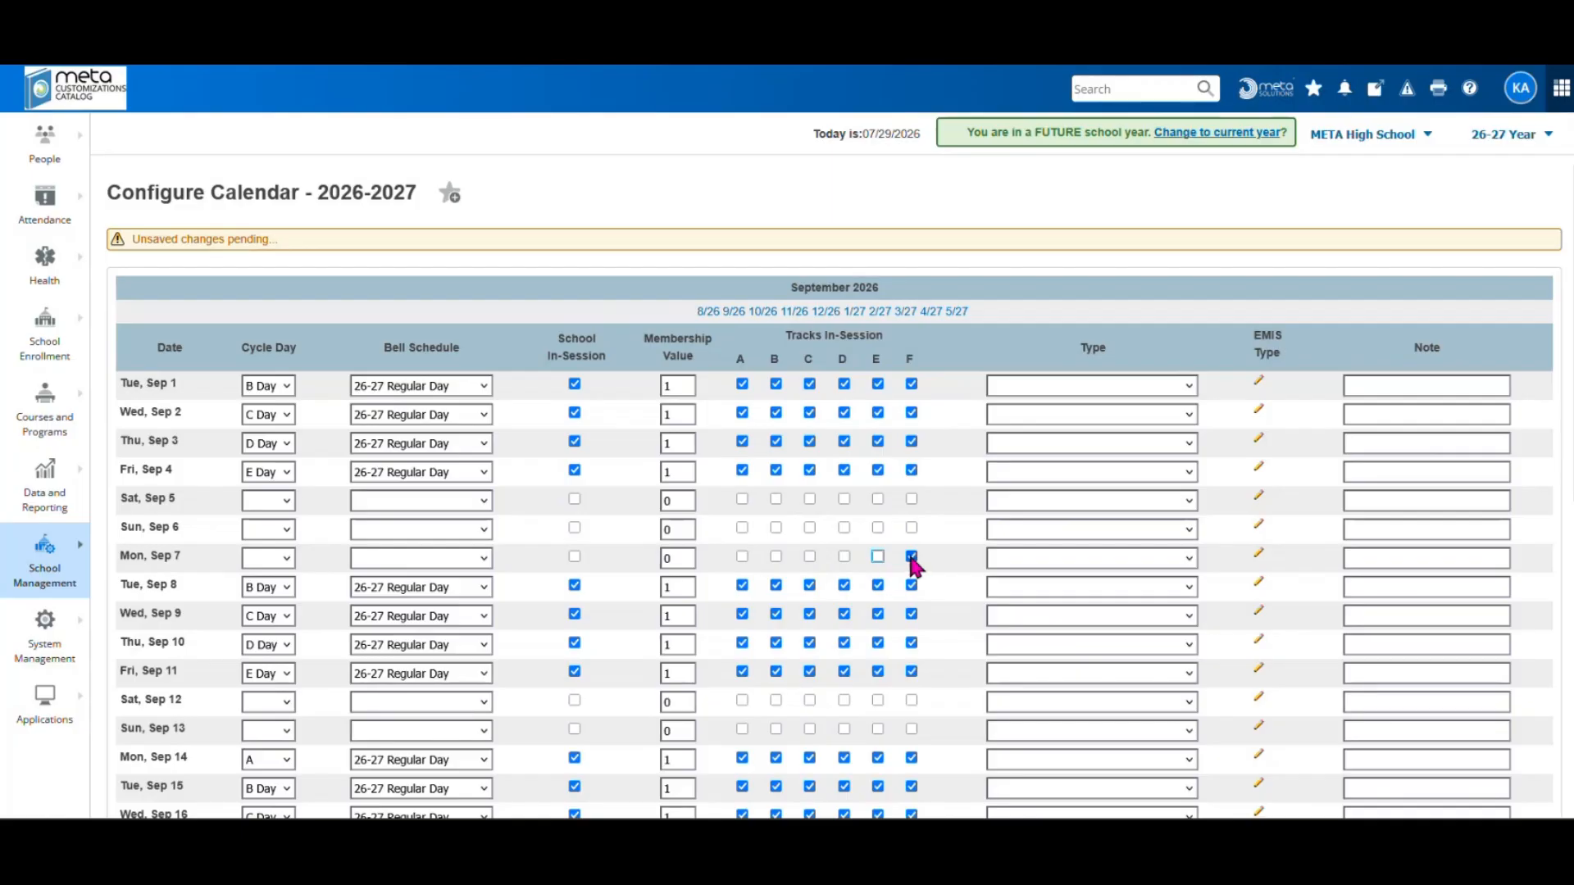
pyautogui.click(910, 557)
pyautogui.click(1004, 560)
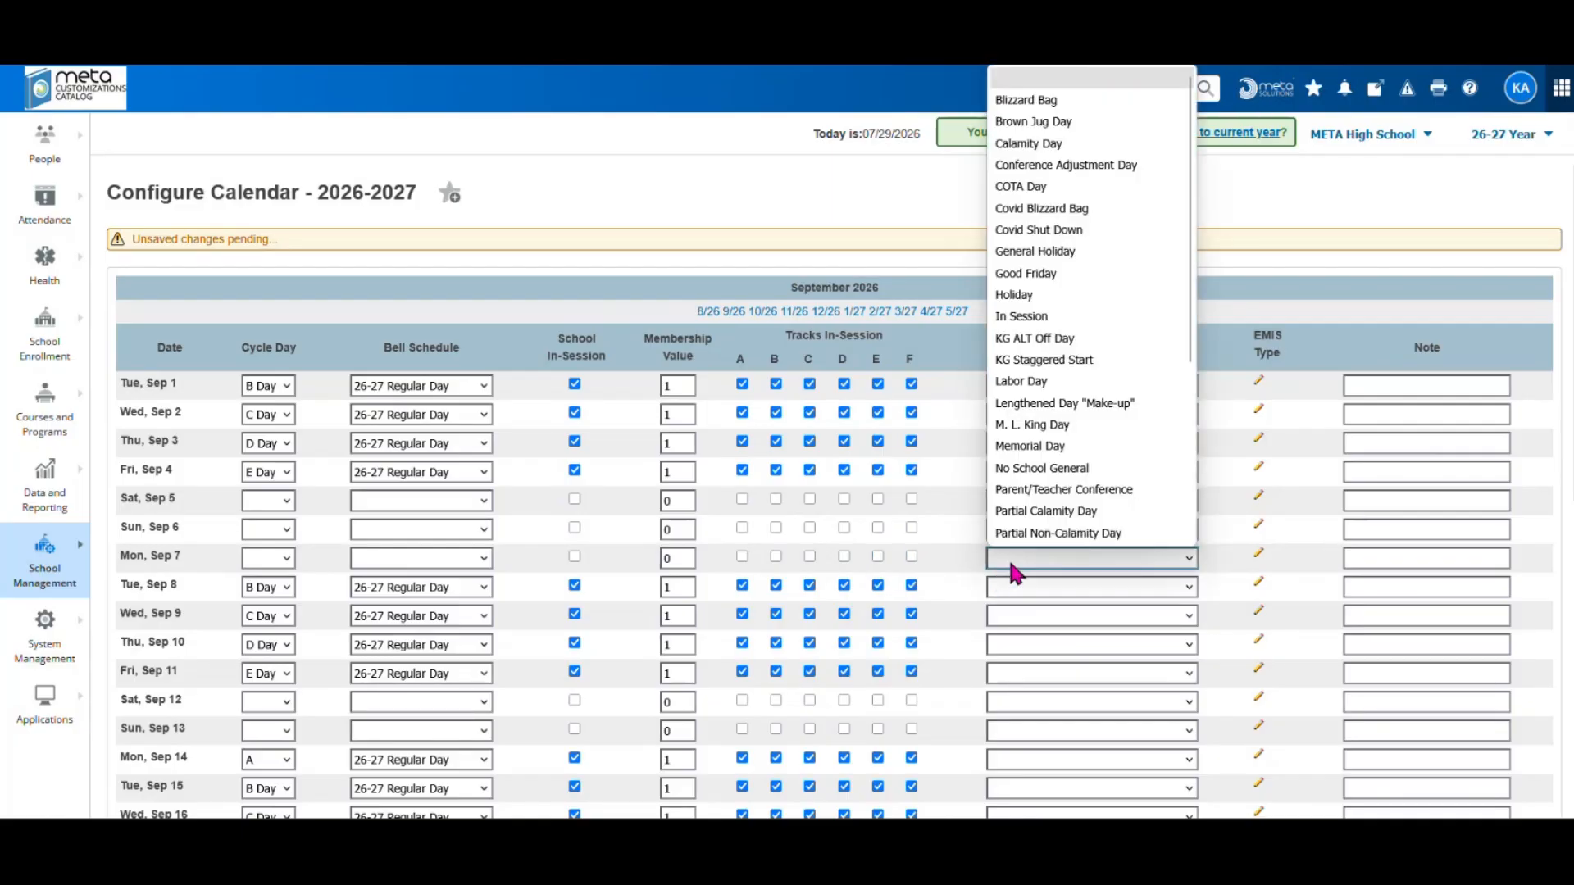
pyautogui.click(1034, 381)
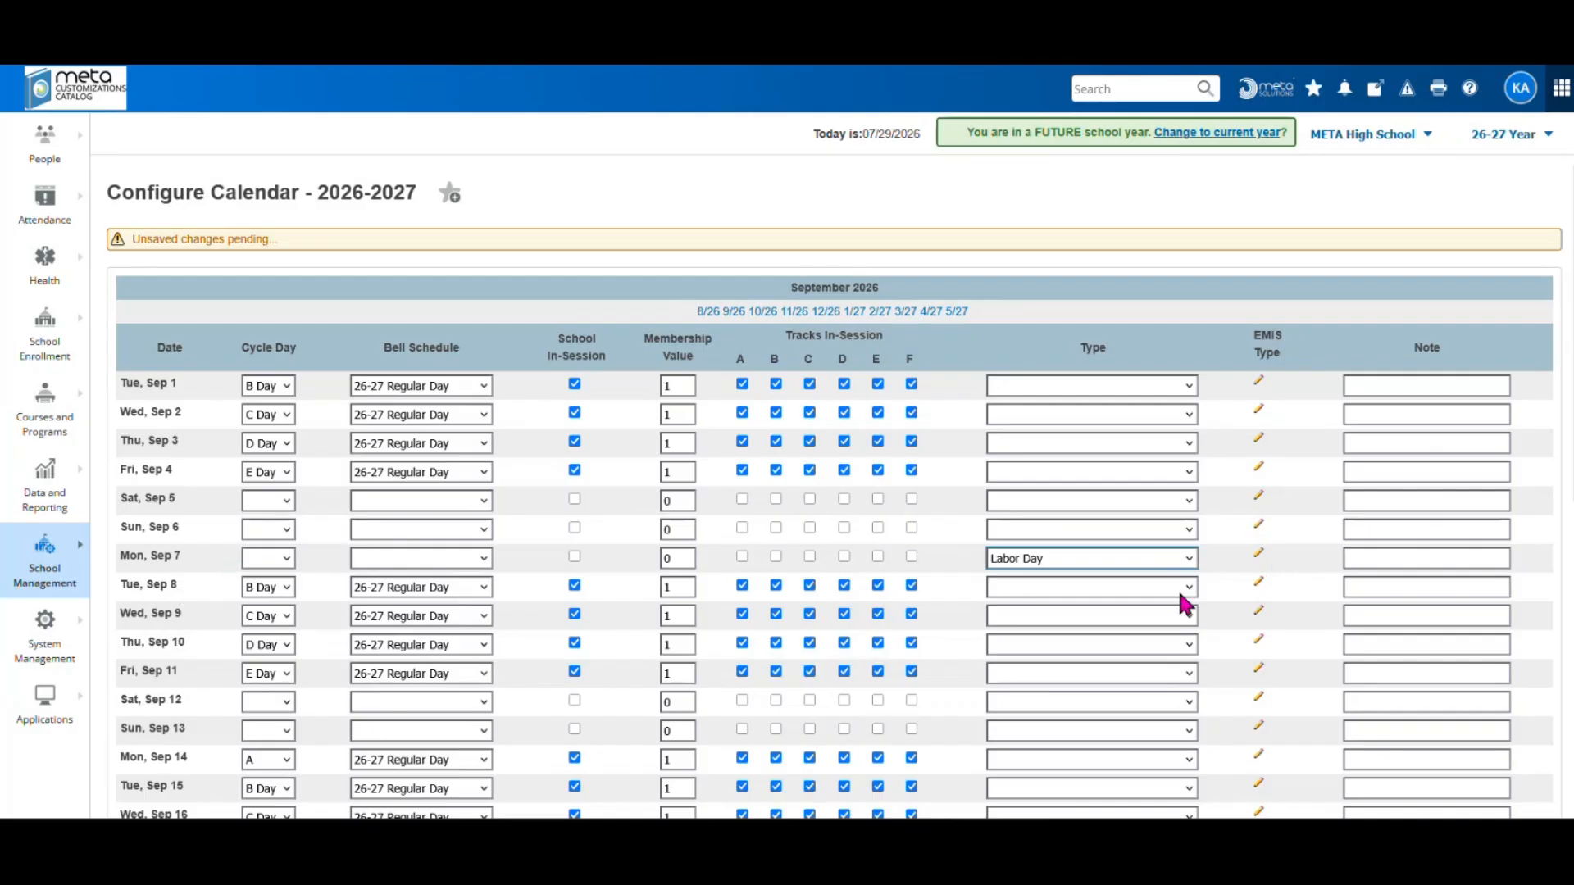
pyautogui.scroll(-2, 1220, 593)
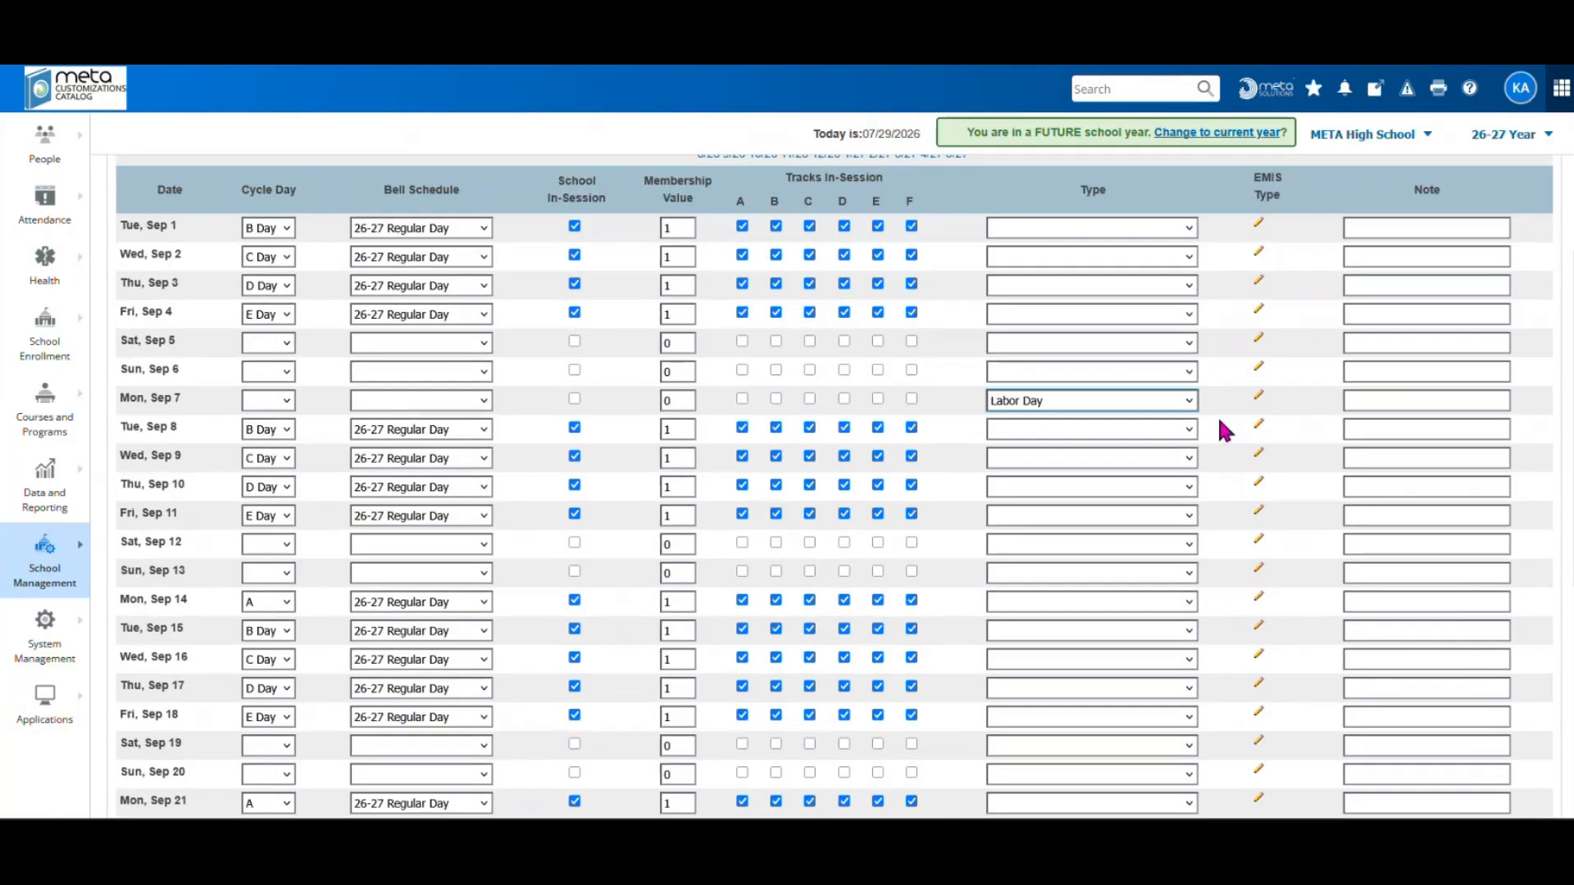
# Submit the September calendar with the Sep 7 Labor Day change
pyautogui.scroll(-3, 1254, 578)
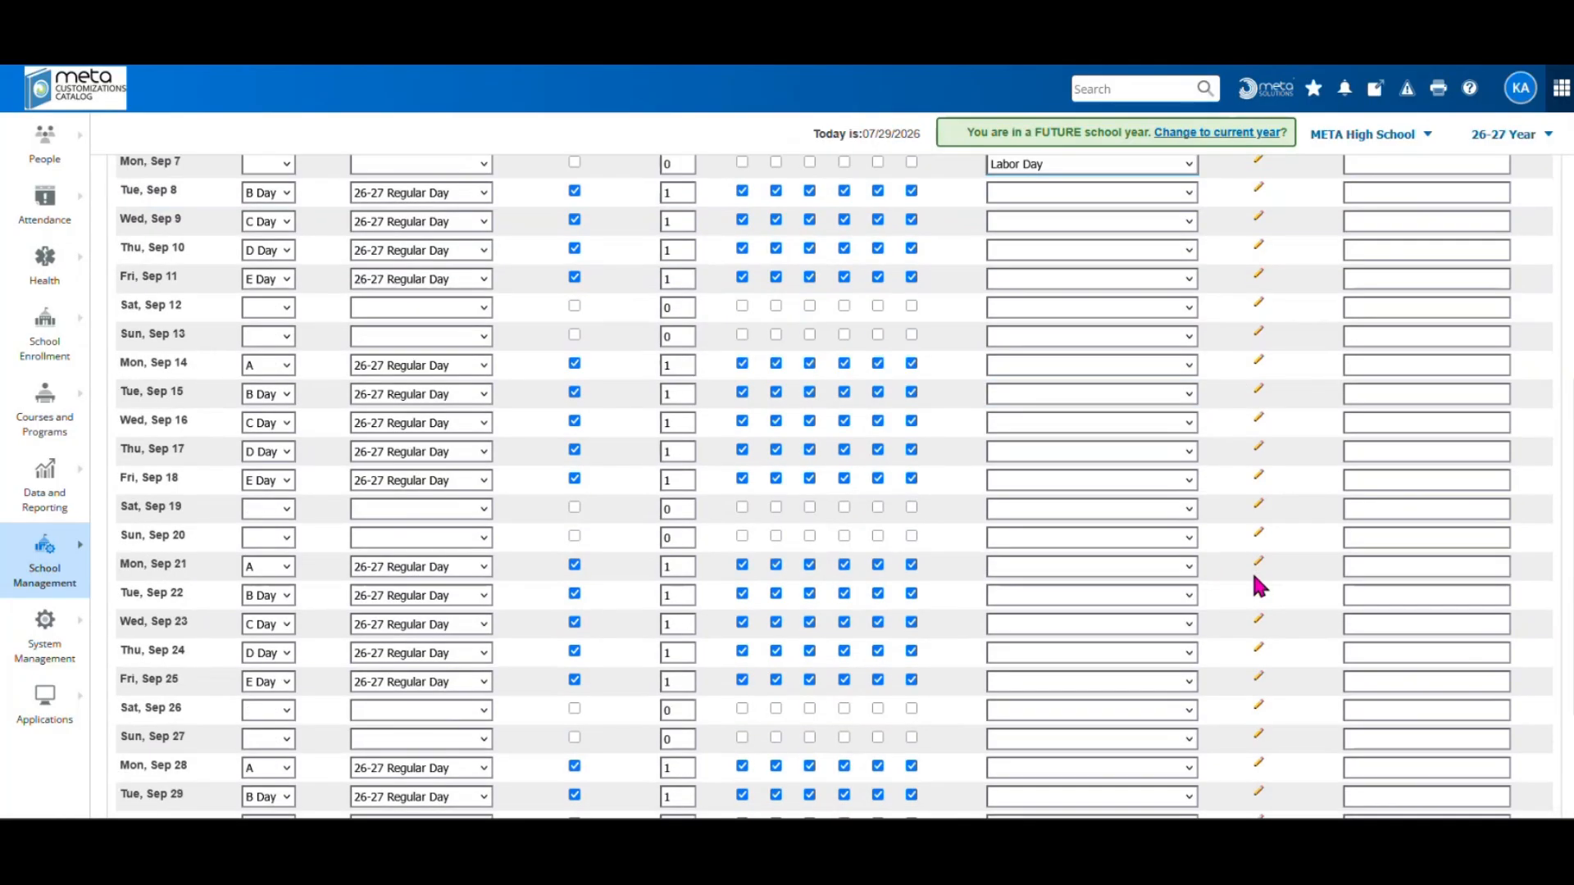
pyautogui.scroll(-2, 1252, 574)
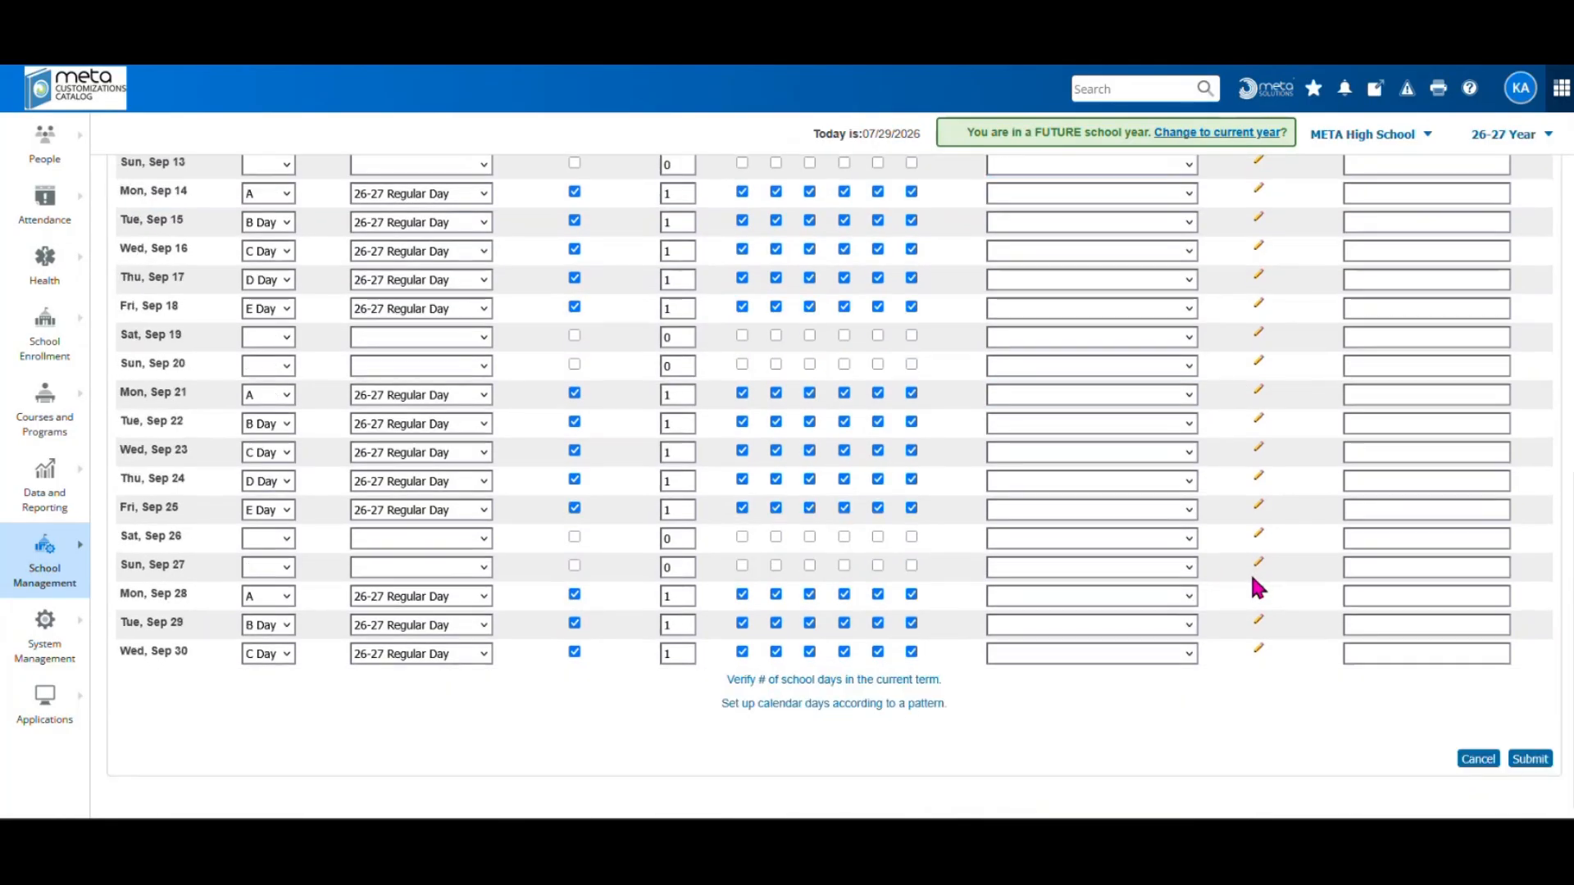
pyautogui.click(1518, 761)
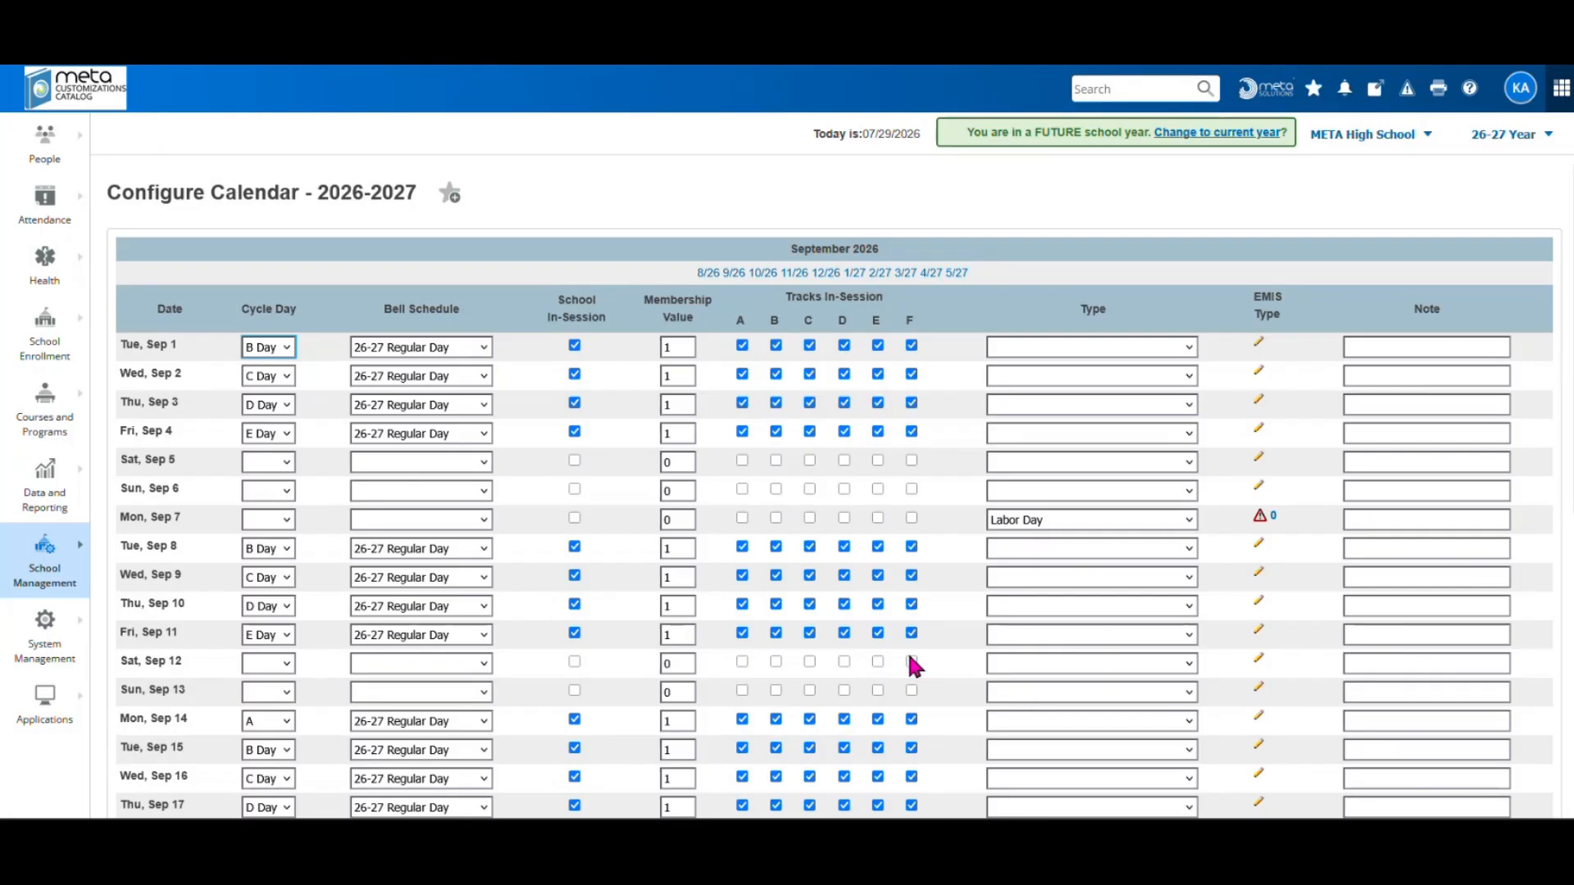
pyautogui.scroll(-4, 913, 699)
# Scroll back up the Attendance Codes list shown beside the checklist
pyautogui.scroll(4, 913, 699)
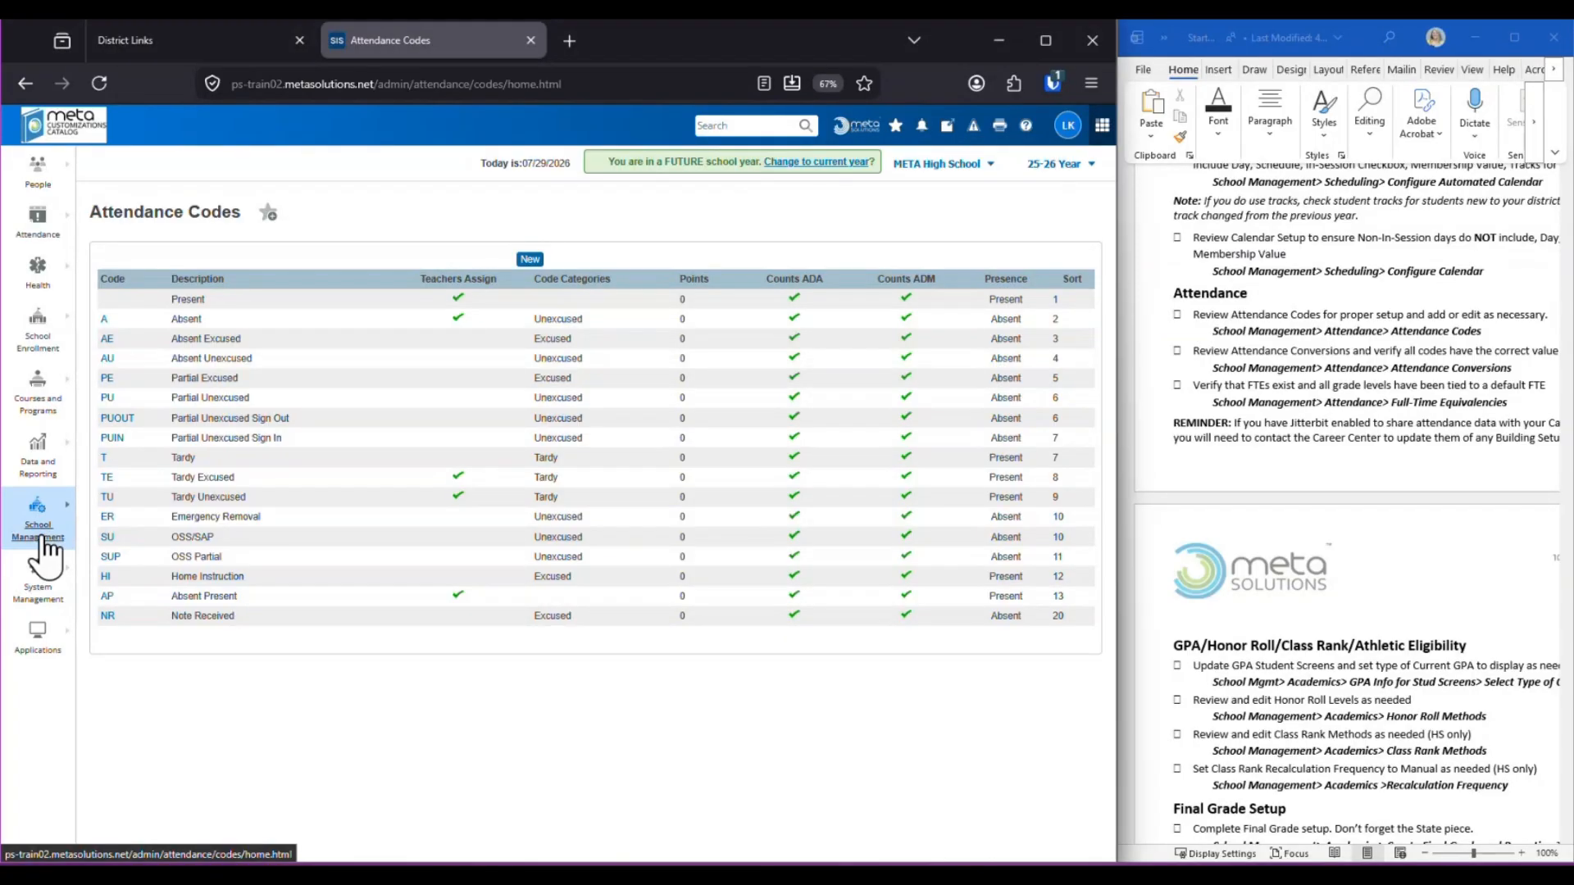
# Go to Attendance > Attendance Codes and open code A (Absent) for editing
pyautogui.click(36, 533)
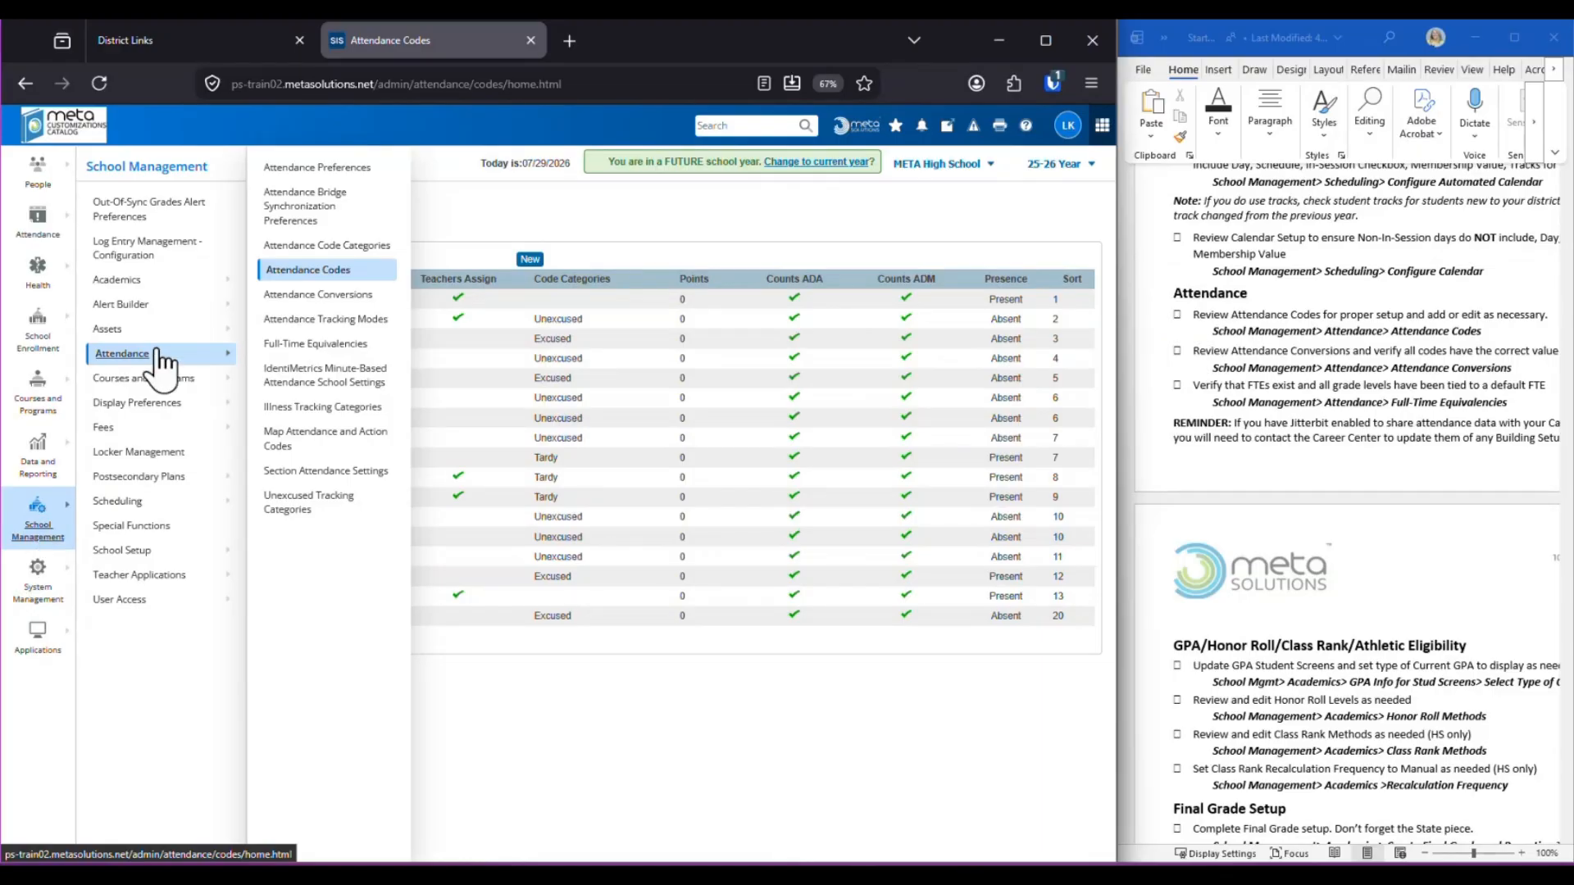
pyautogui.click(329, 273)
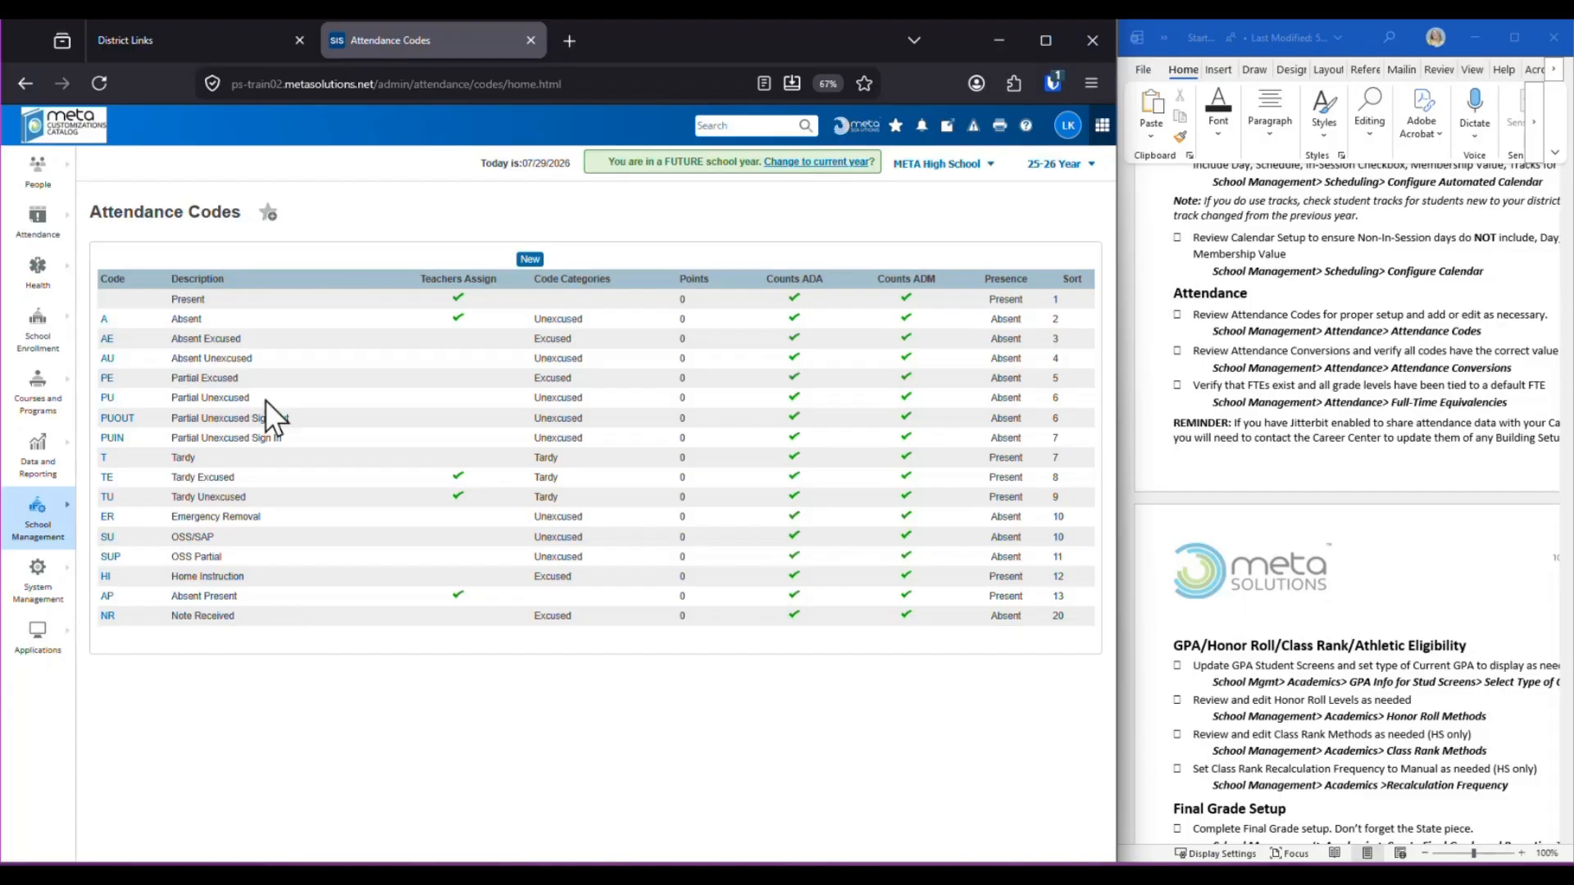
pyautogui.click(103, 318)
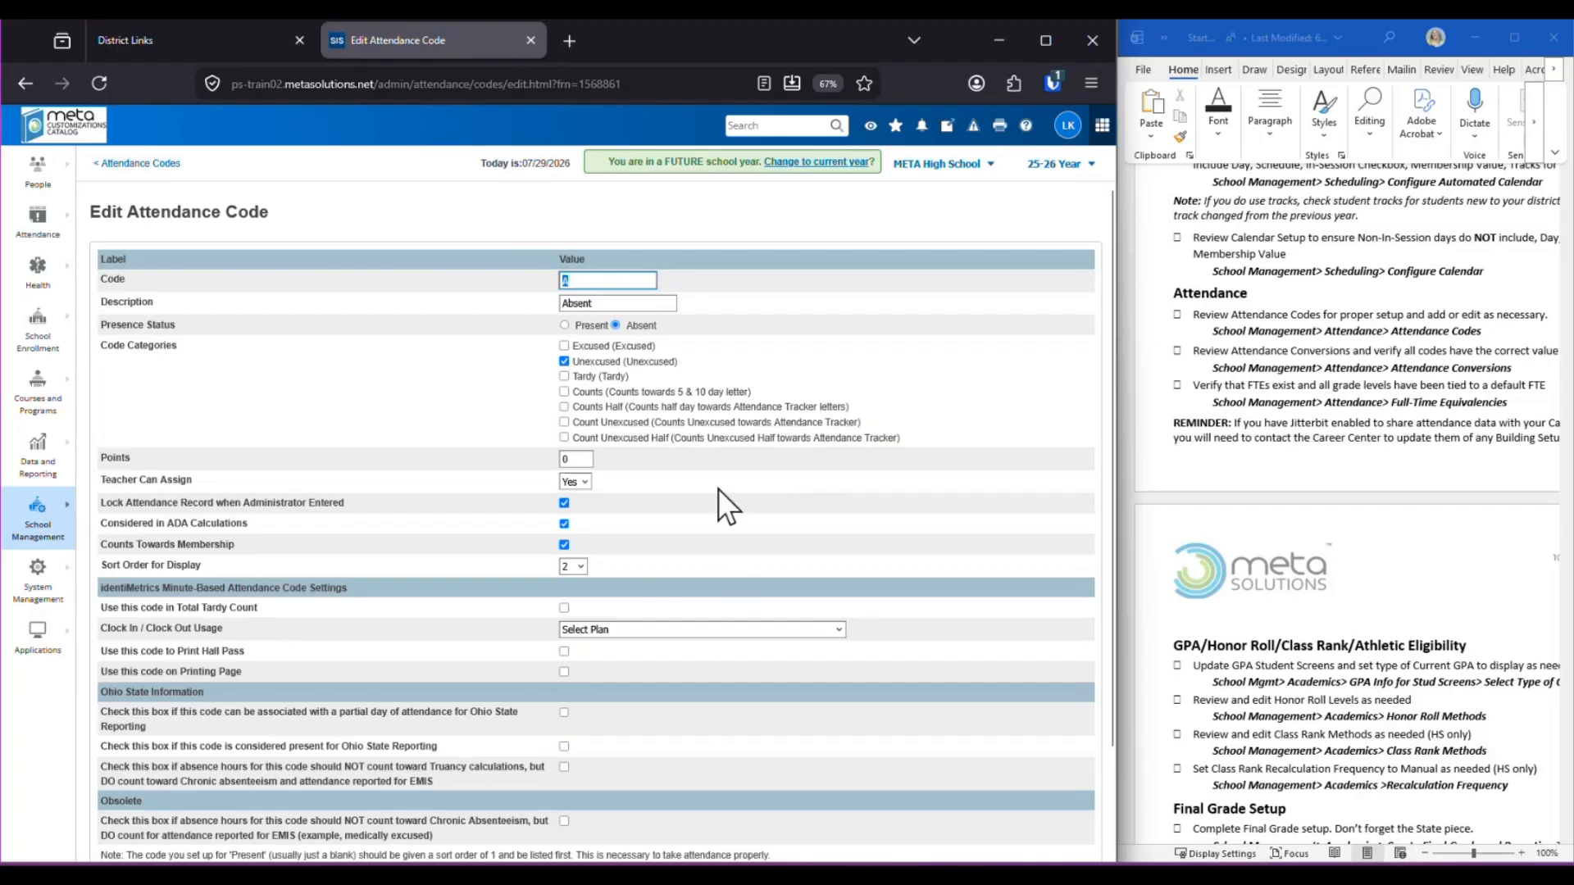
# Review code A's settings without changes and go back to the Attendance Codes list
pyautogui.scroll(-2, 710, 492)
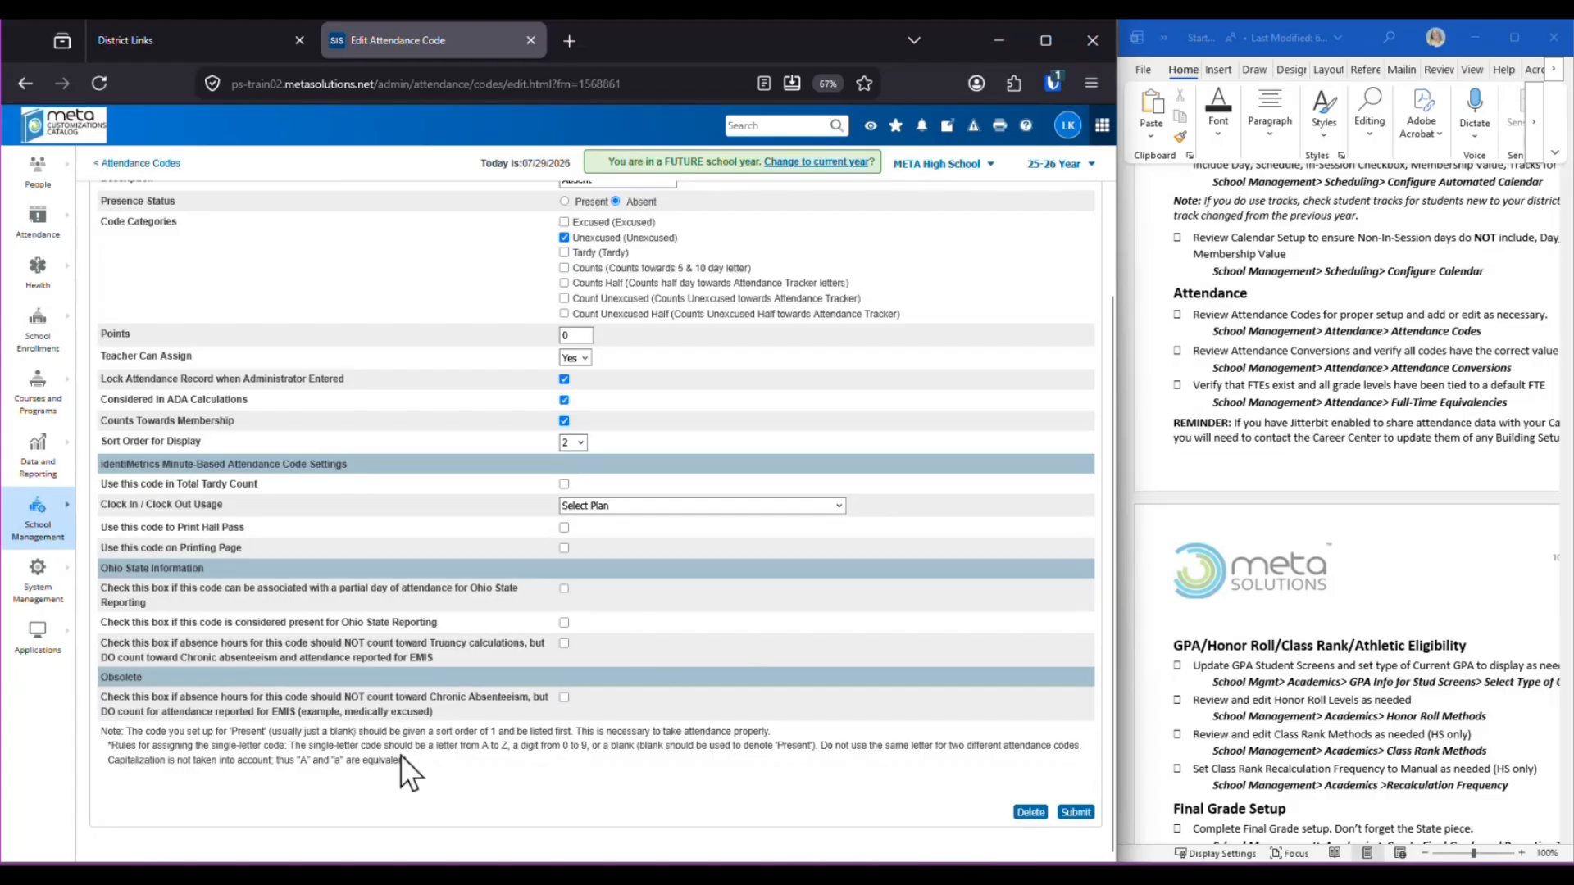
pyautogui.scroll(3, 400, 755)
pyautogui.click(140, 163)
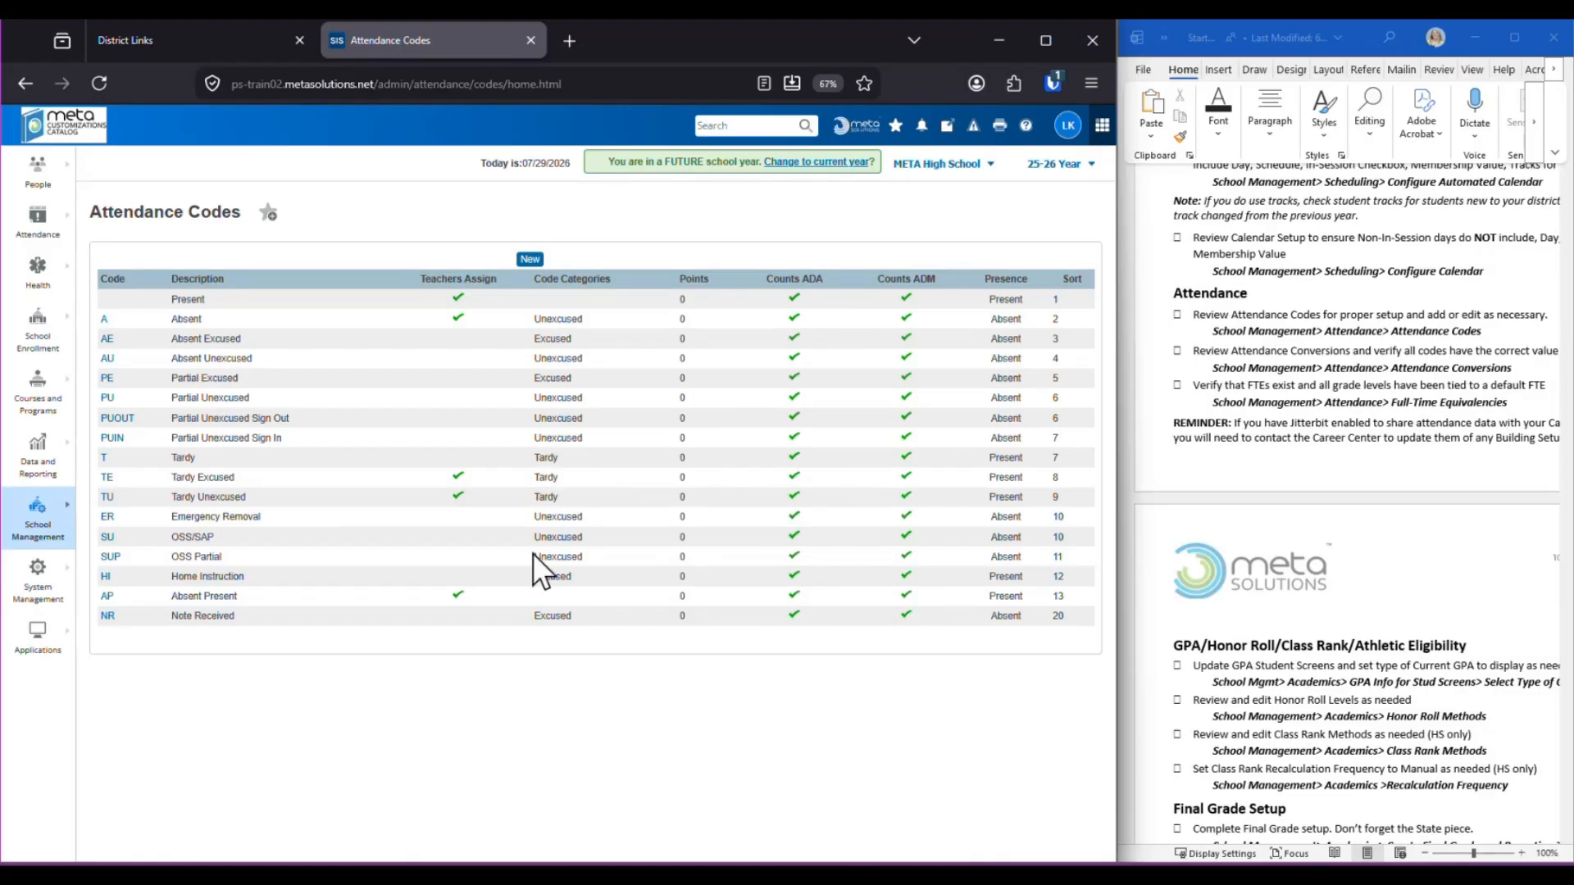
# Open the Partial (14/17) full-day conversion table from Attendance Conversions
pyautogui.click(40, 528)
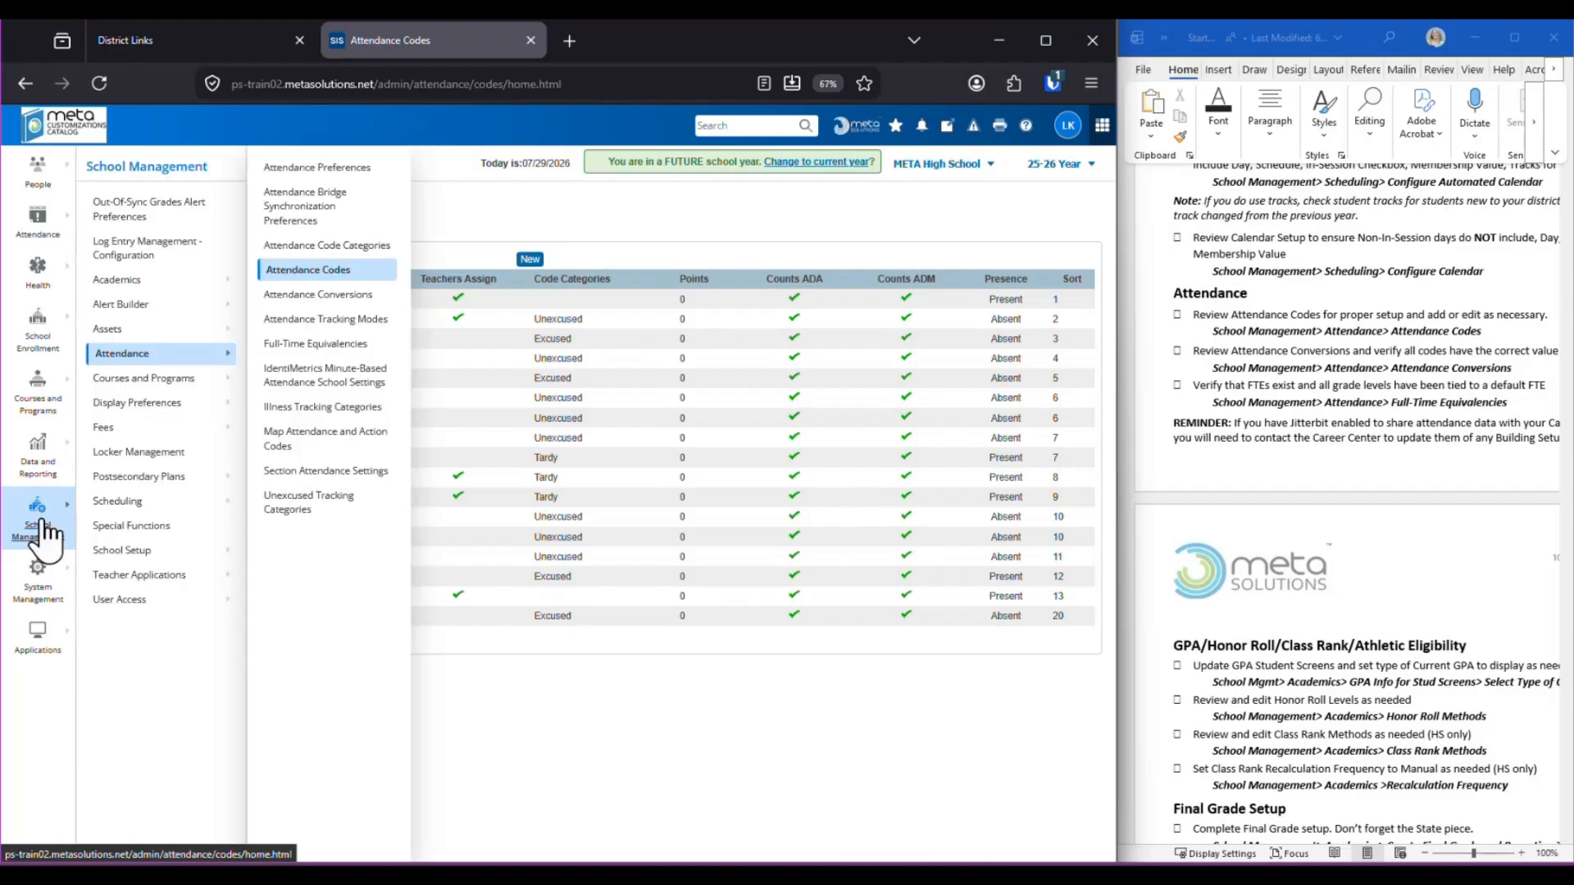
pyautogui.click(311, 295)
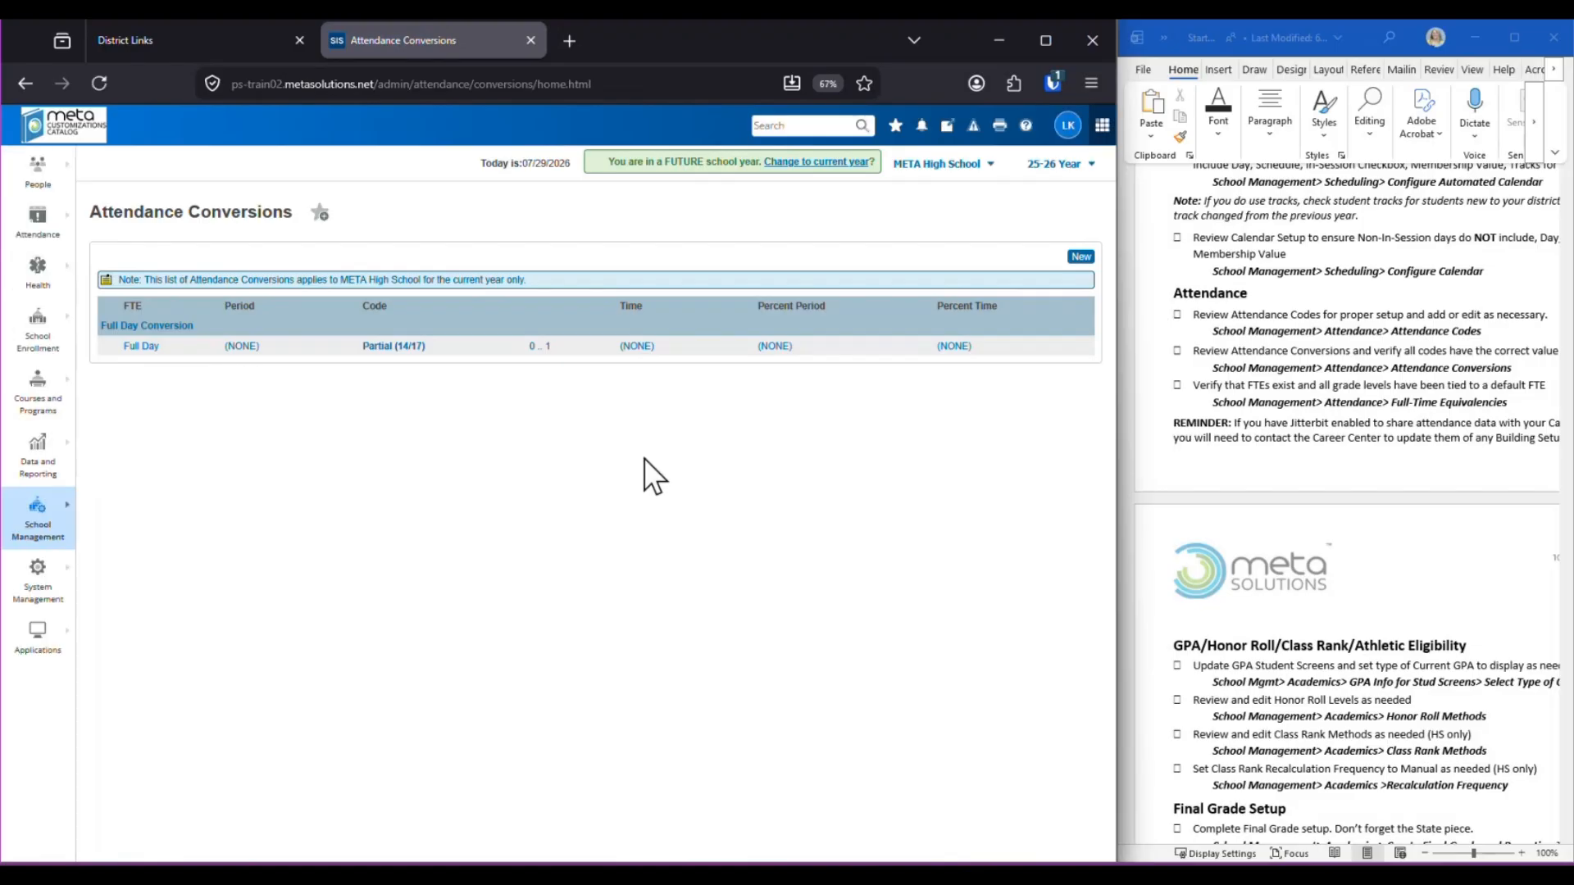
pyautogui.click(395, 348)
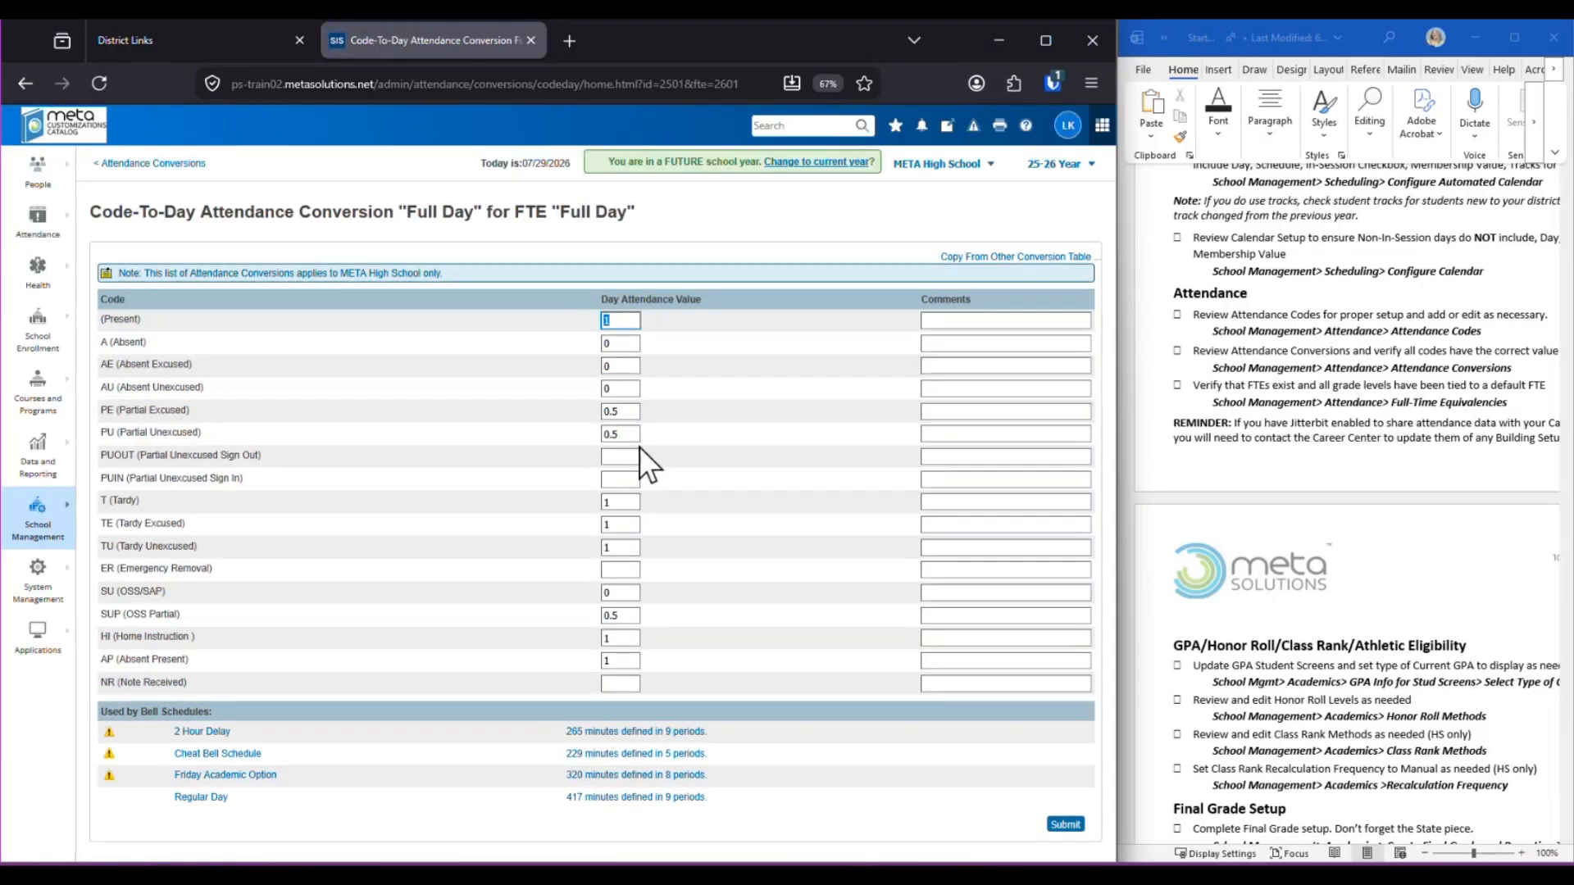
# Set day values PUOUT .5, PUIN .5, ER 0, NR 1, save, and return to conversions
pyautogui.click(620, 445)
pyautogui.write('.5')
pyautogui.click(618, 480)
pyautogui.write('.5')
pyautogui.press('Tab')
pyautogui.click(621, 569)
pyautogui.write('0')
pyautogui.click(623, 683)
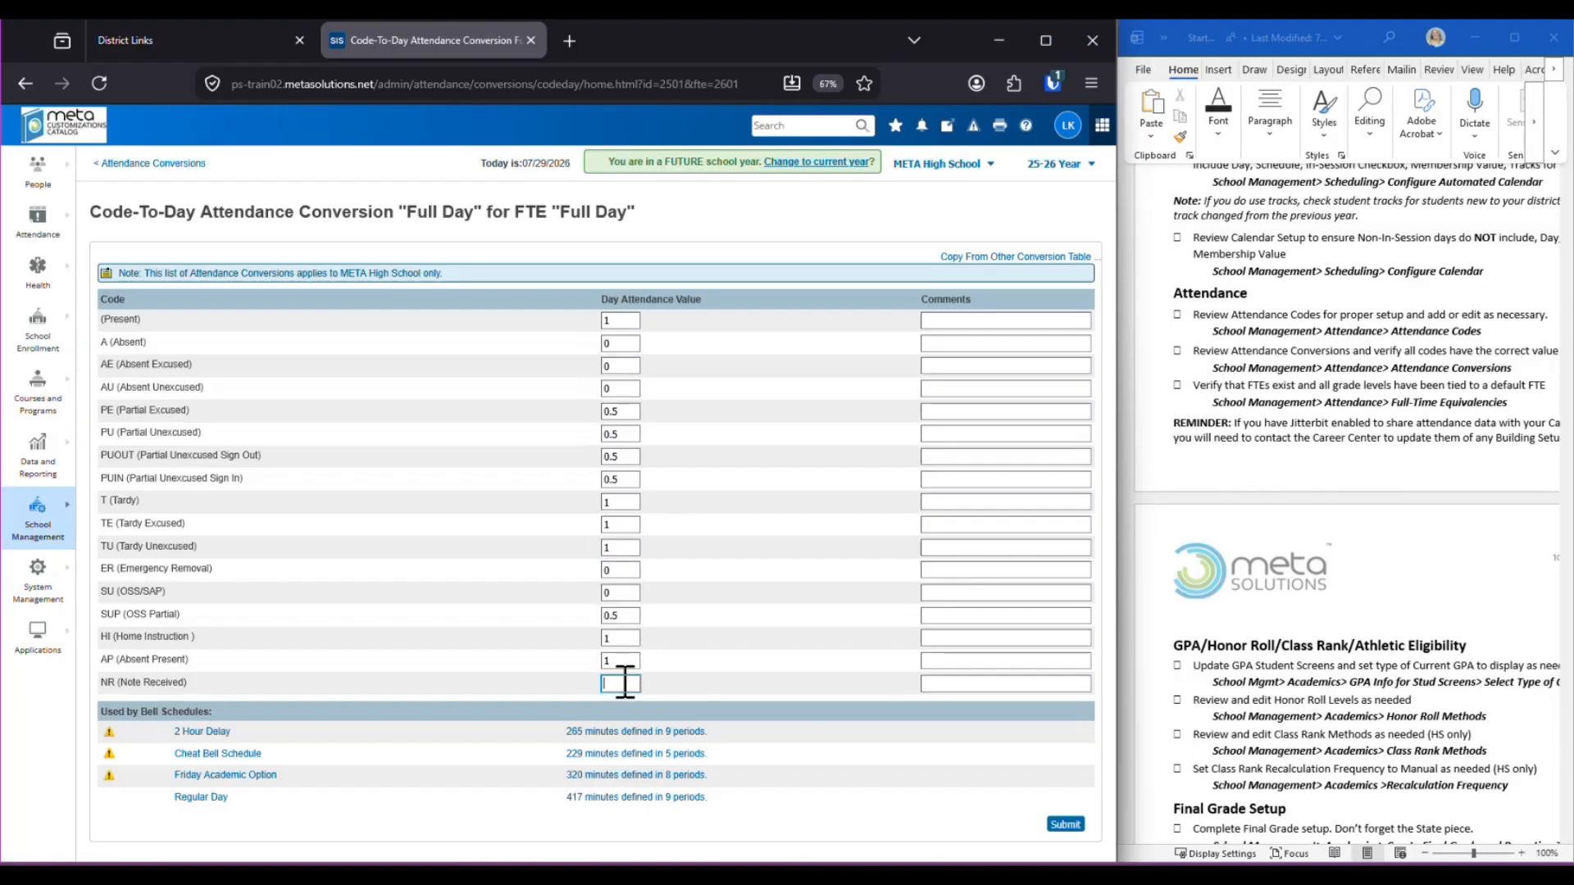
pyautogui.write('1')
pyautogui.press('Tab')
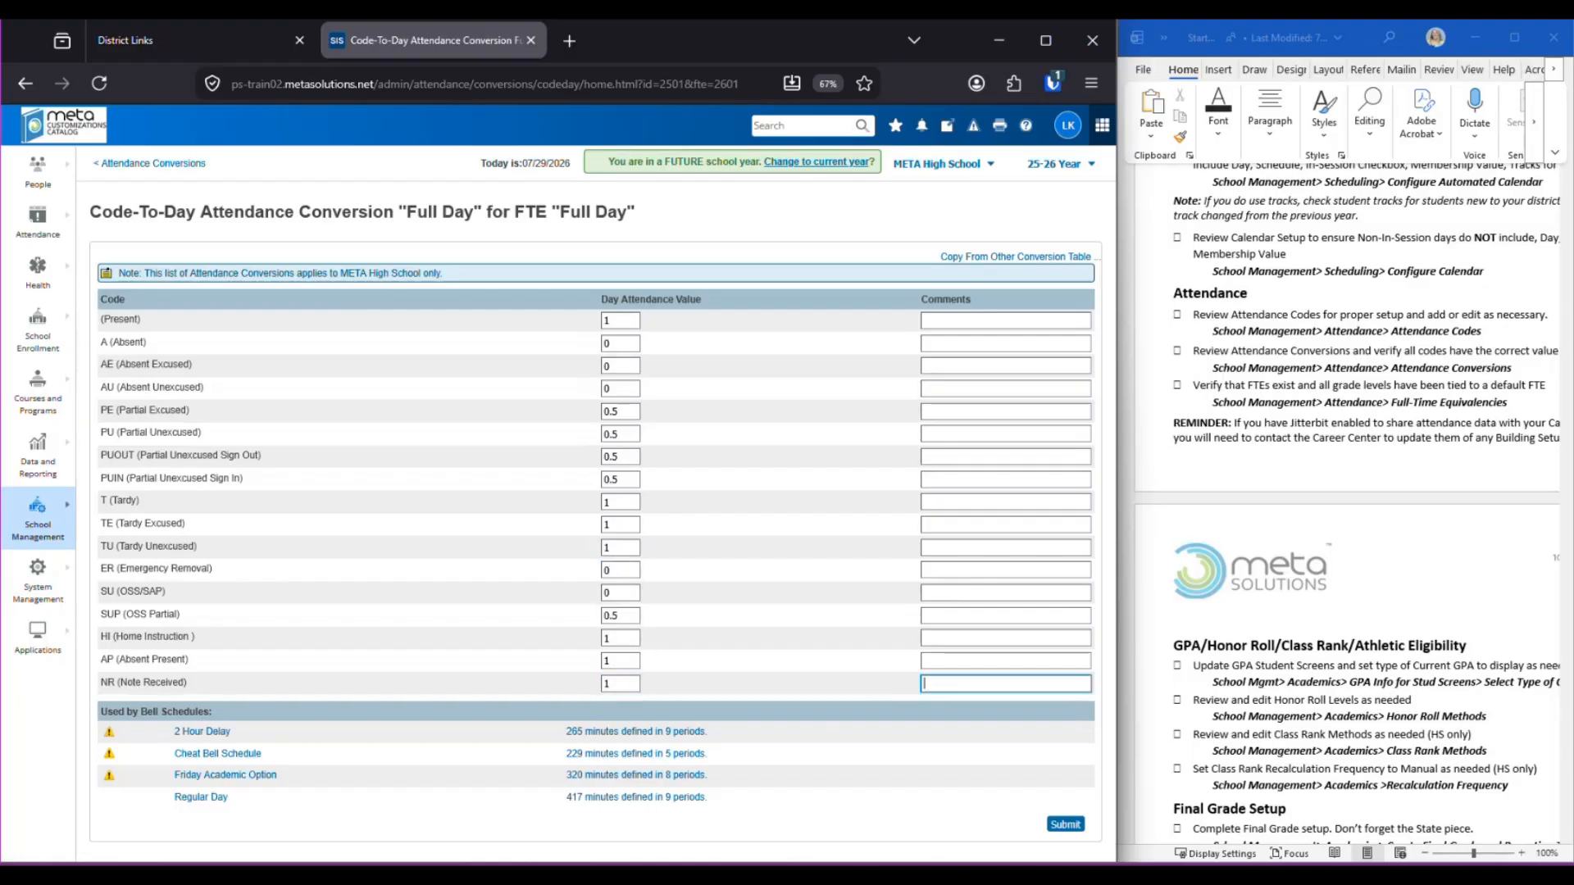
pyautogui.click(1066, 825)
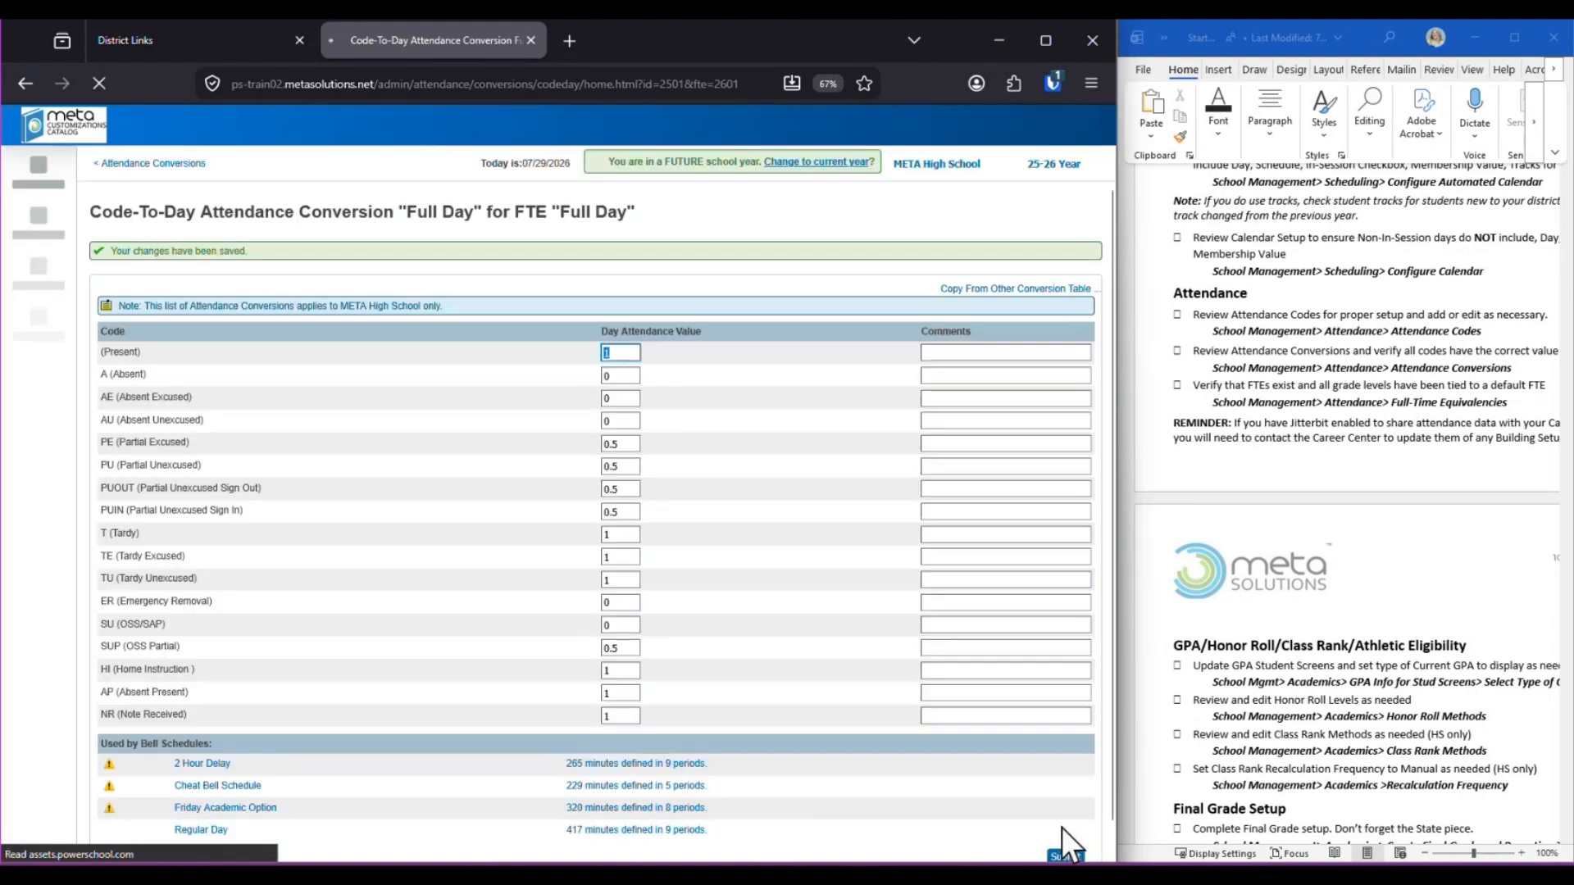
pyautogui.click(153, 164)
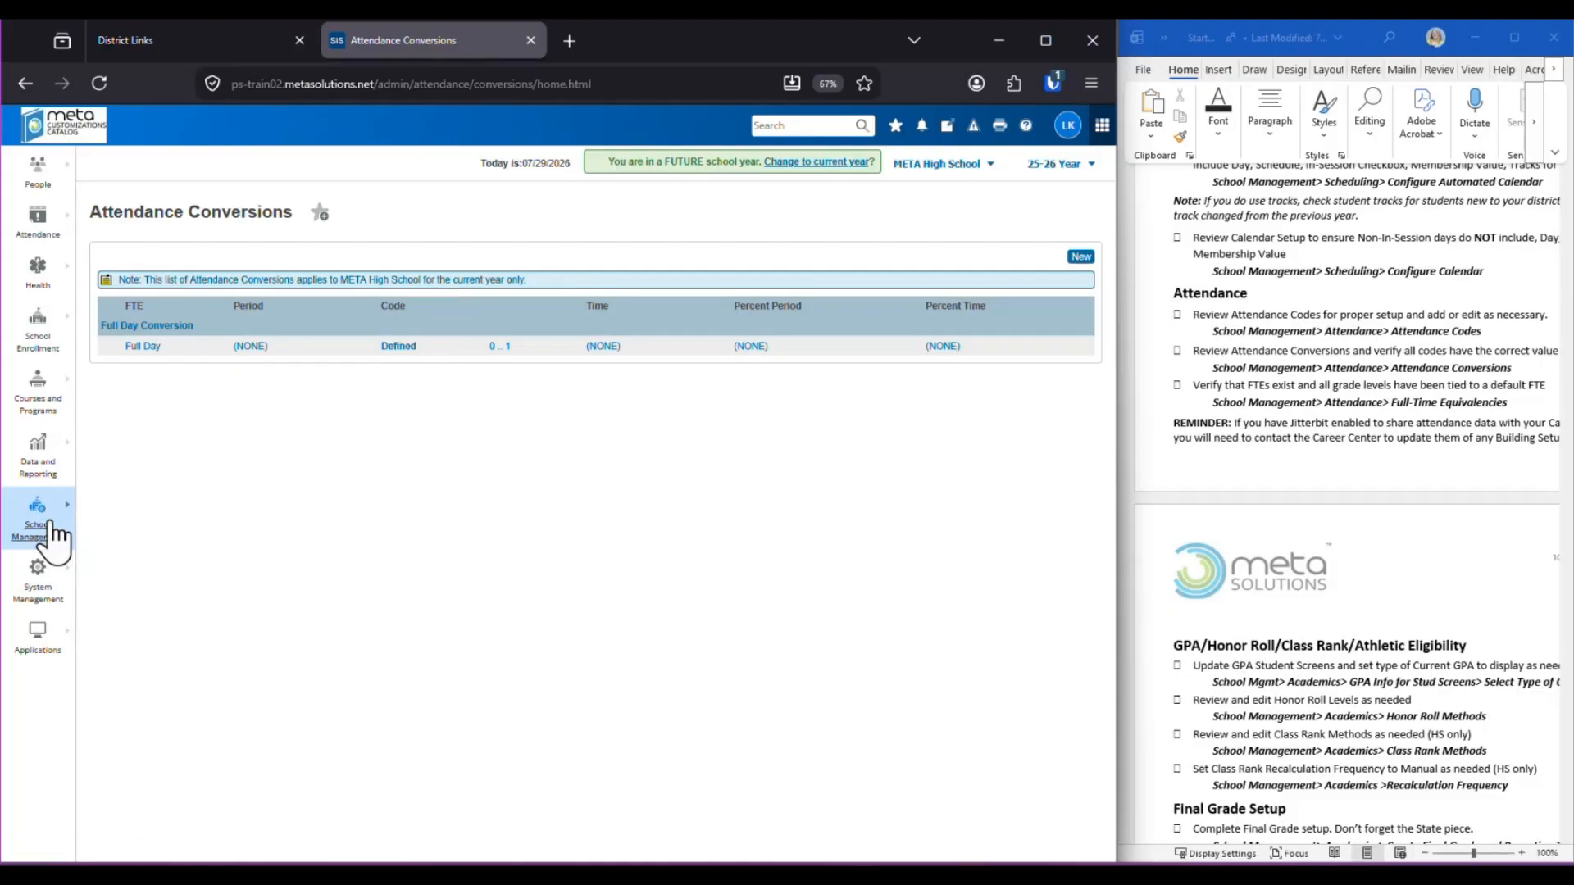
# Open the Full Day Full-Time Equivalency and toggle grade 9 in its defaults
pyautogui.click(45, 529)
pyautogui.click(299, 348)
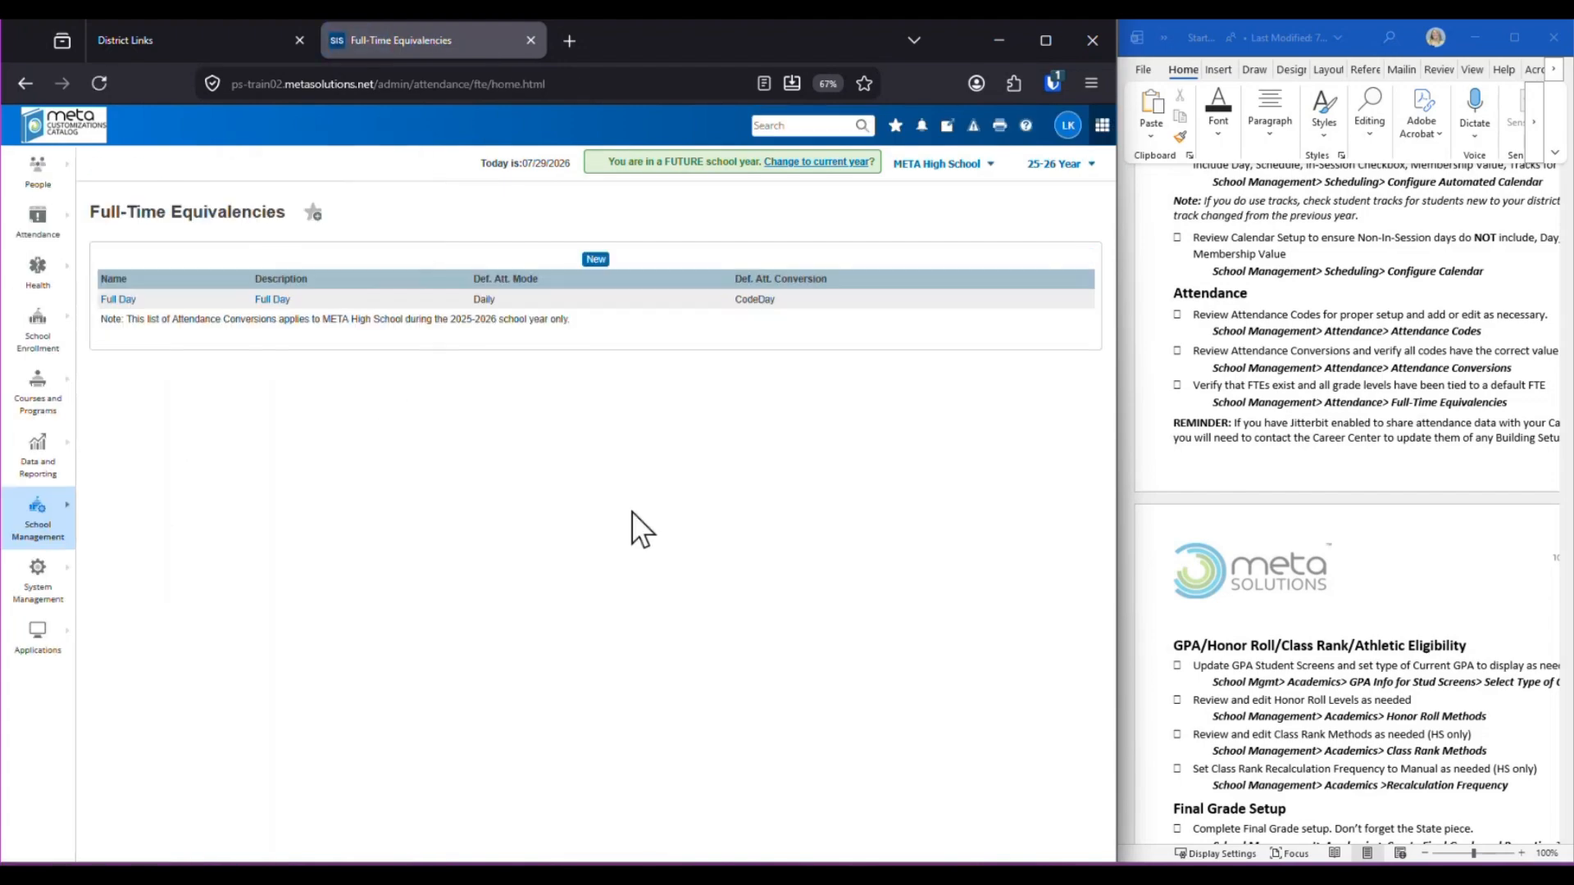
pyautogui.click(264, 305)
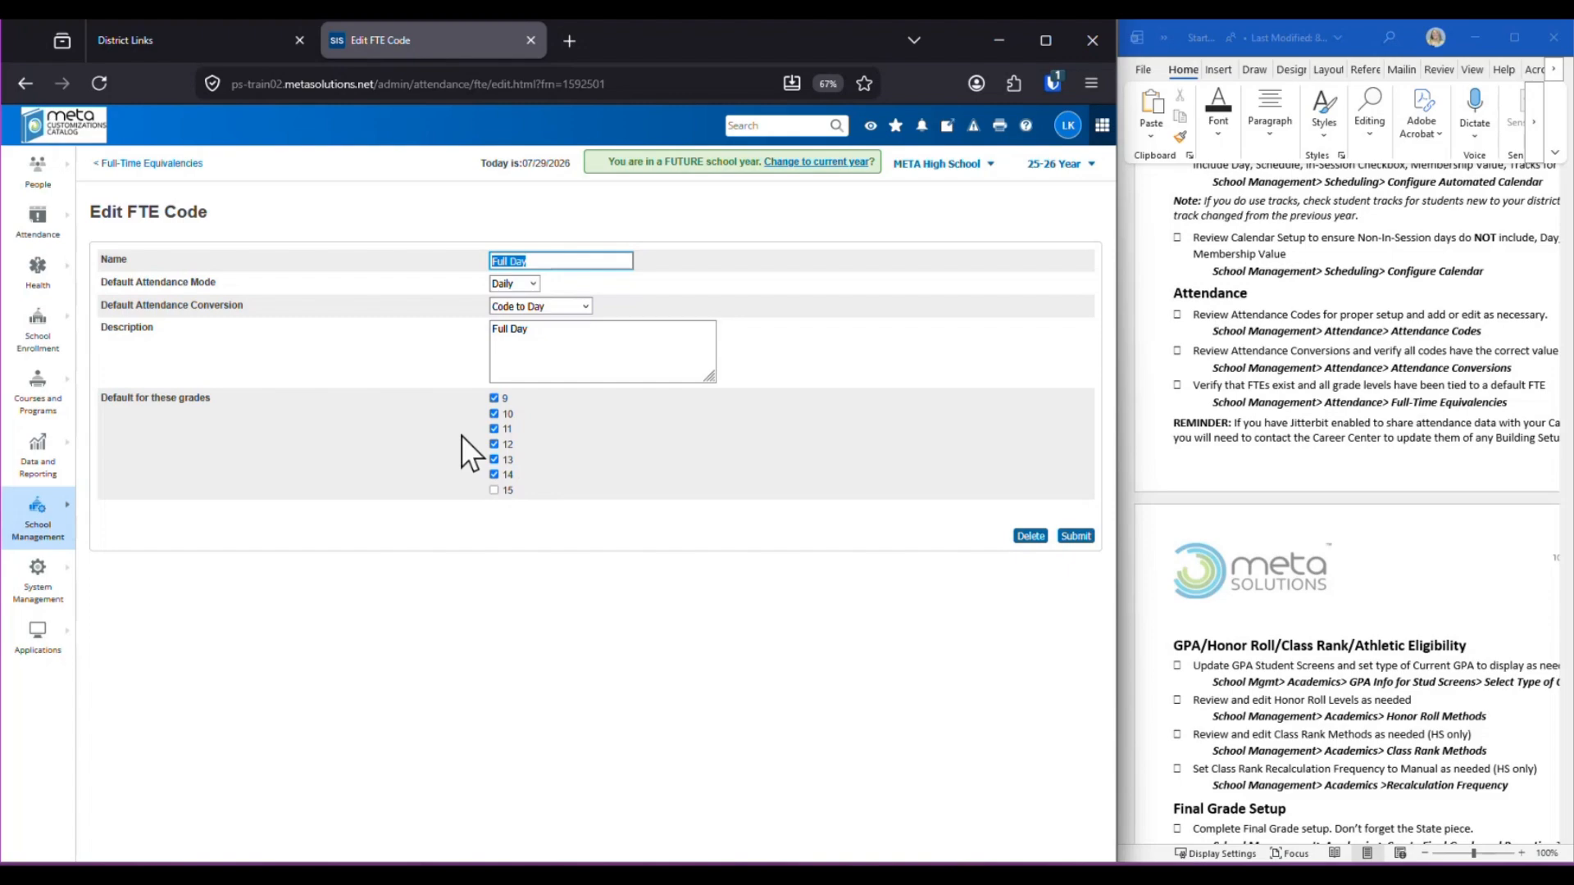
pyautogui.click(493, 399)
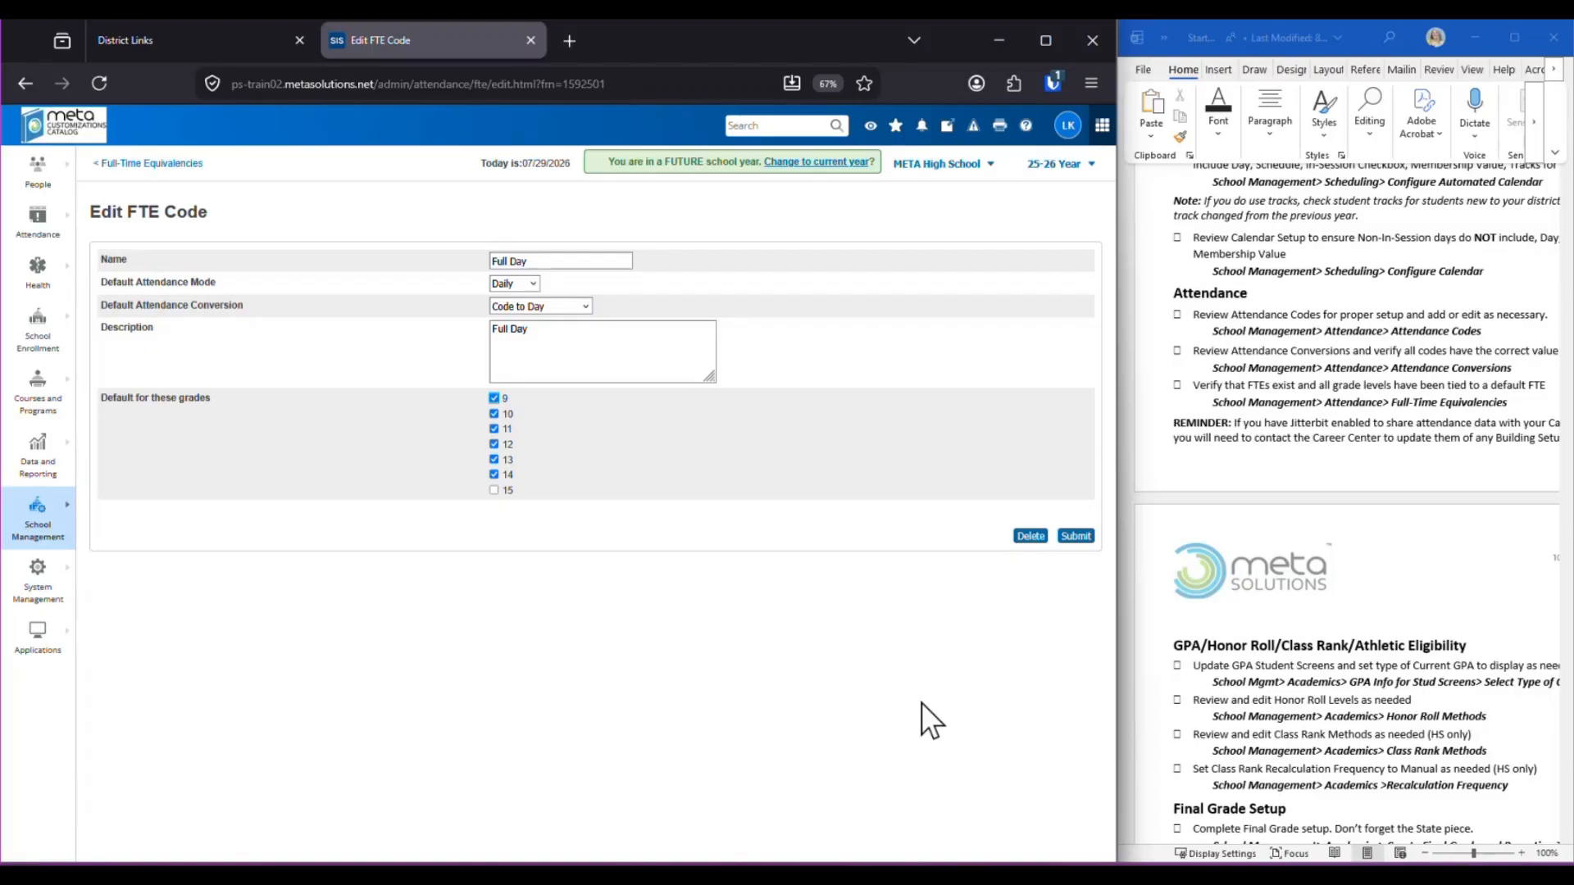
# Resize the side-by-side browser and setup checklist windows
pyautogui.moveTo(1111, 377); pyautogui.dragTo(905, 367)
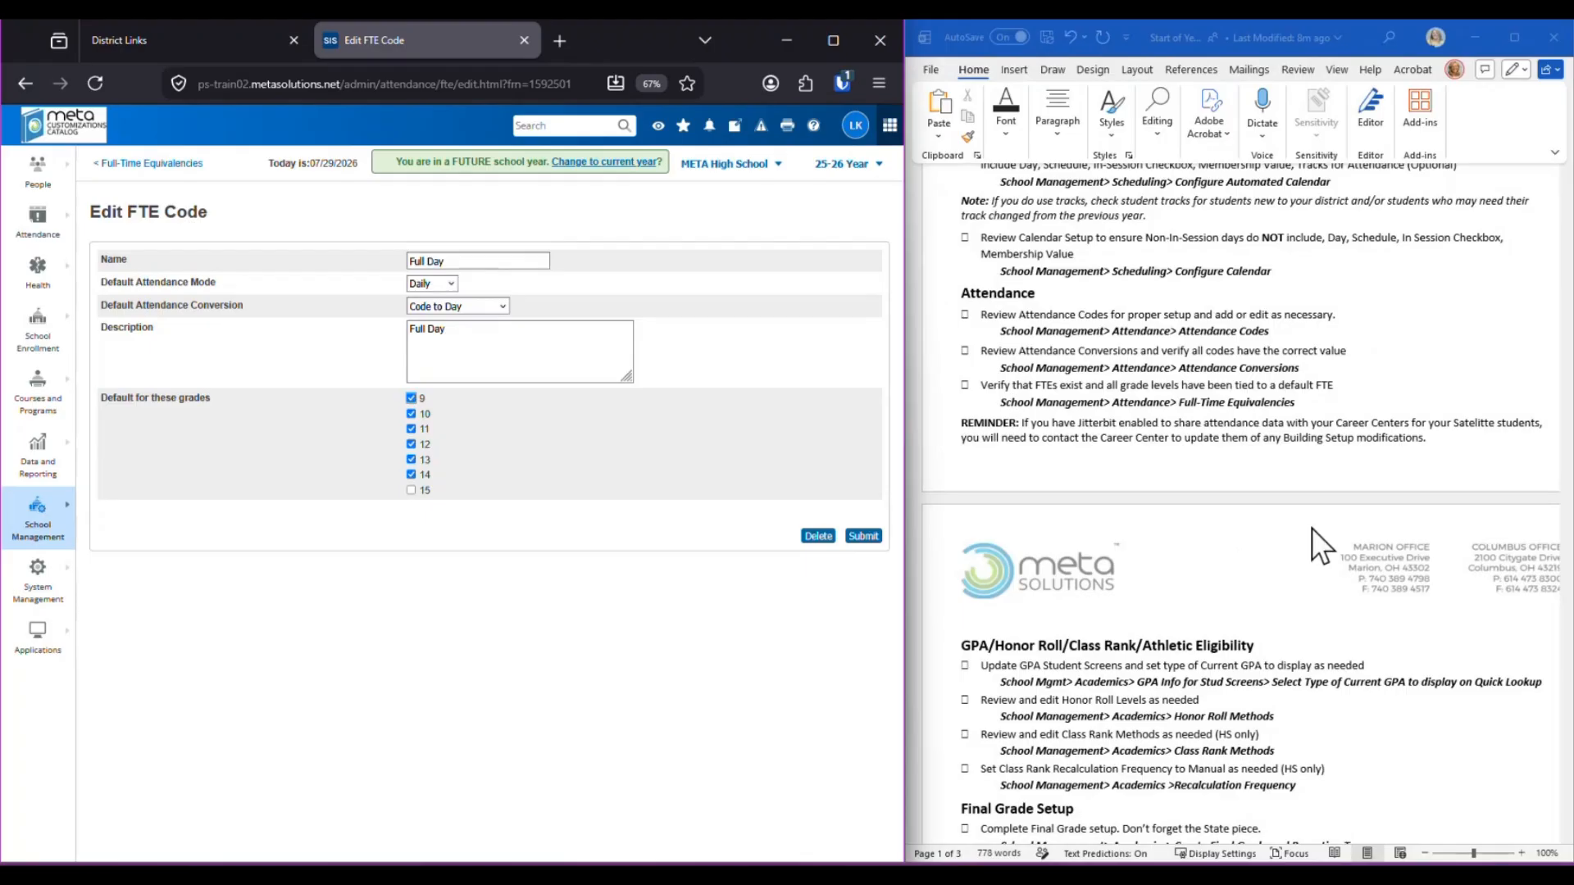
pyautogui.click(1469, 444)
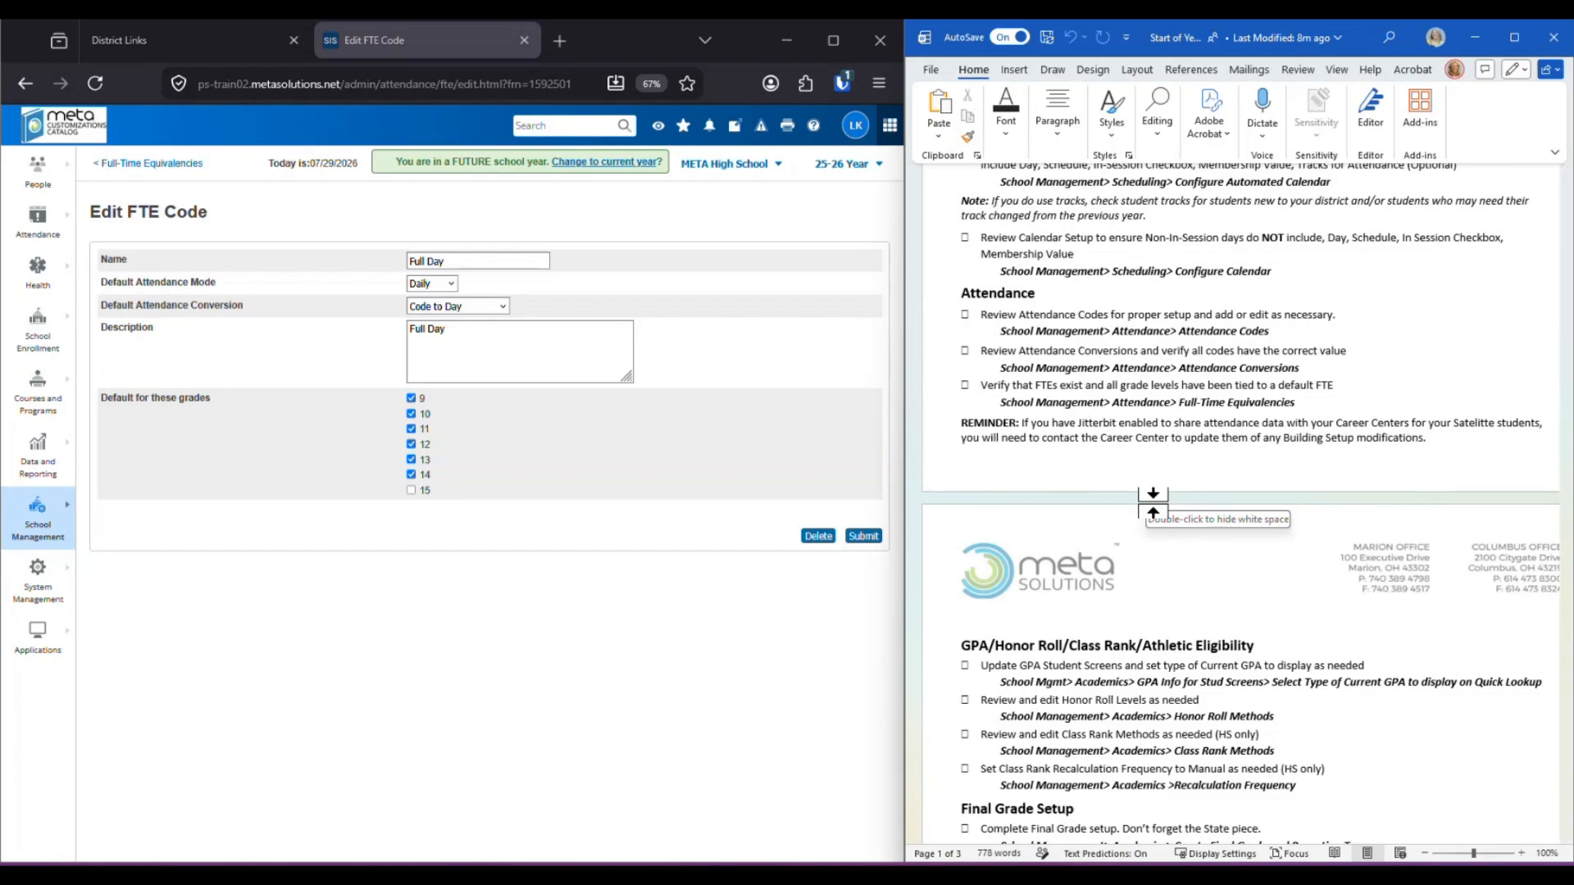
pyautogui.moveTo(901, 511); pyautogui.dragTo(1088, 484)
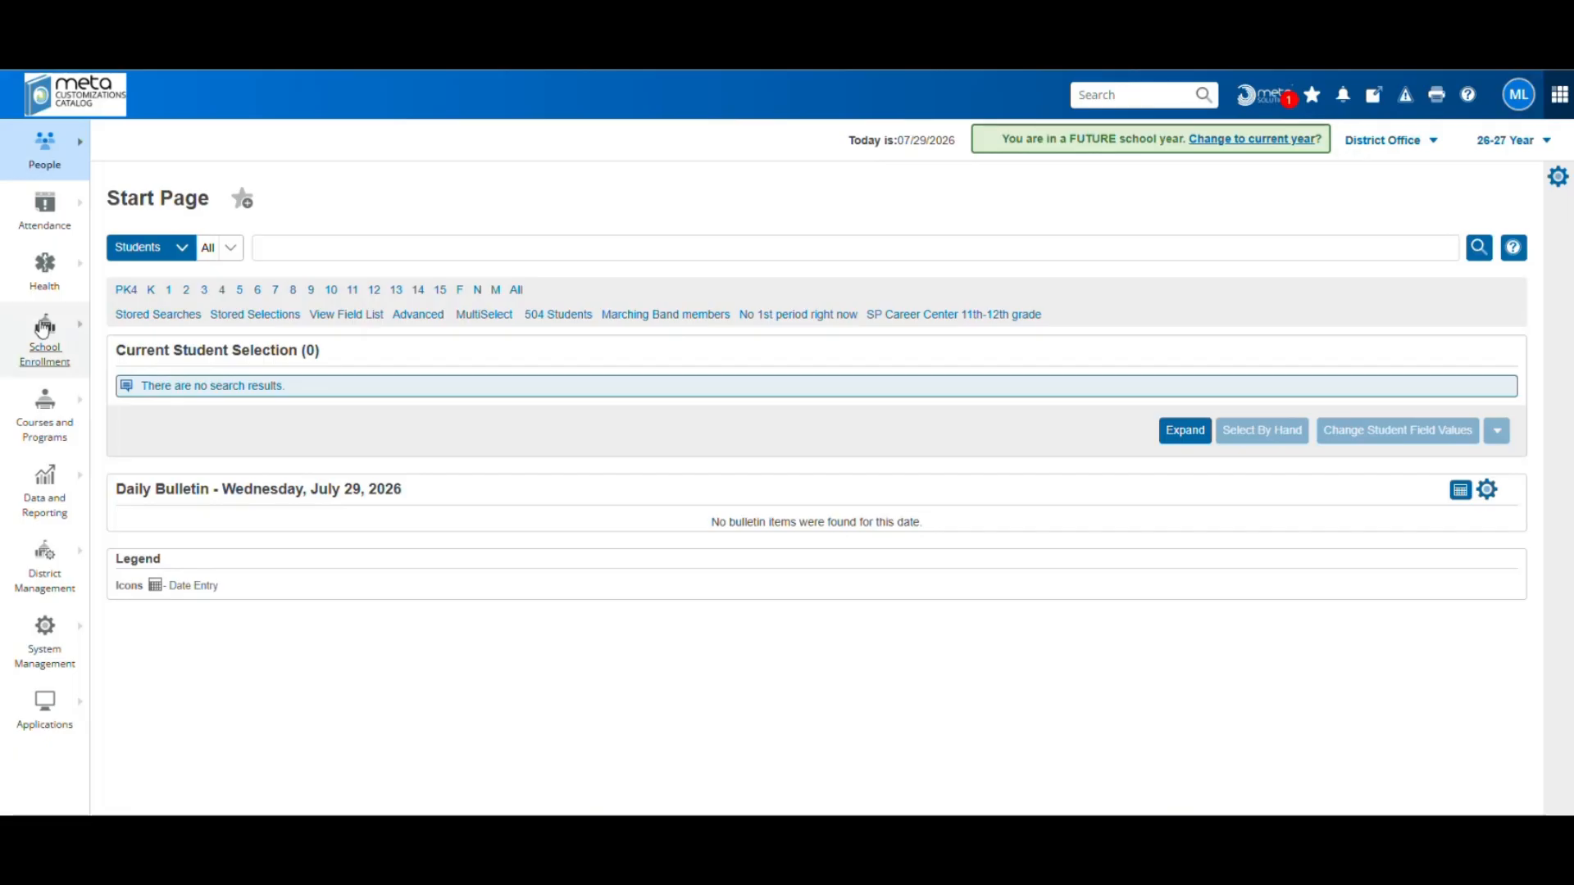
# Switch to META High School and open the grade 12 student found by last name and initial
pyautogui.click(1382, 141)
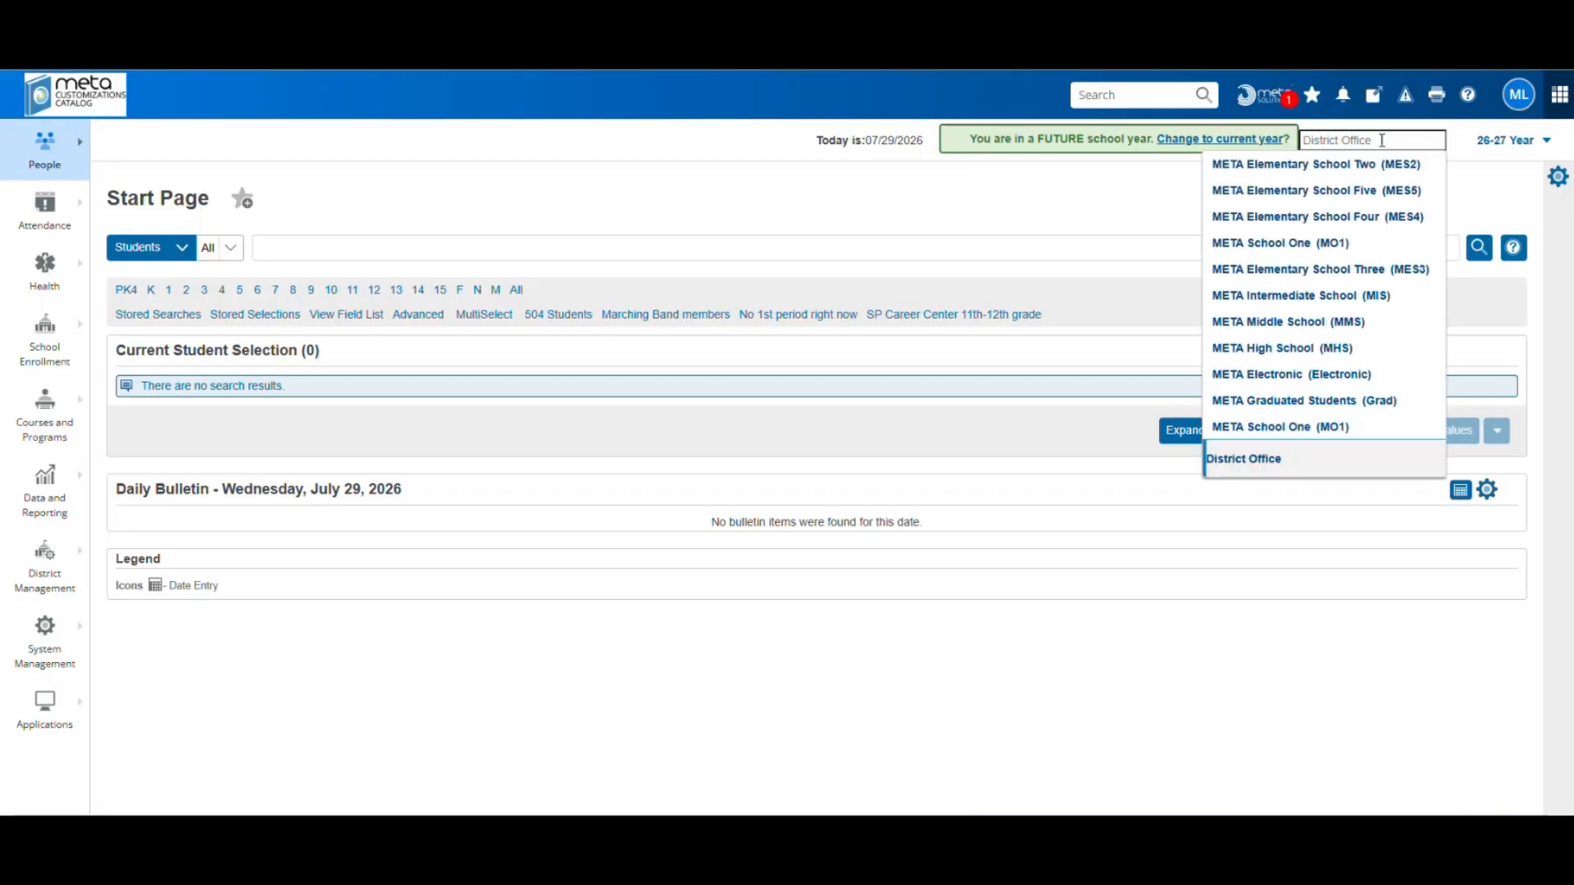
pyautogui.click(1301, 348)
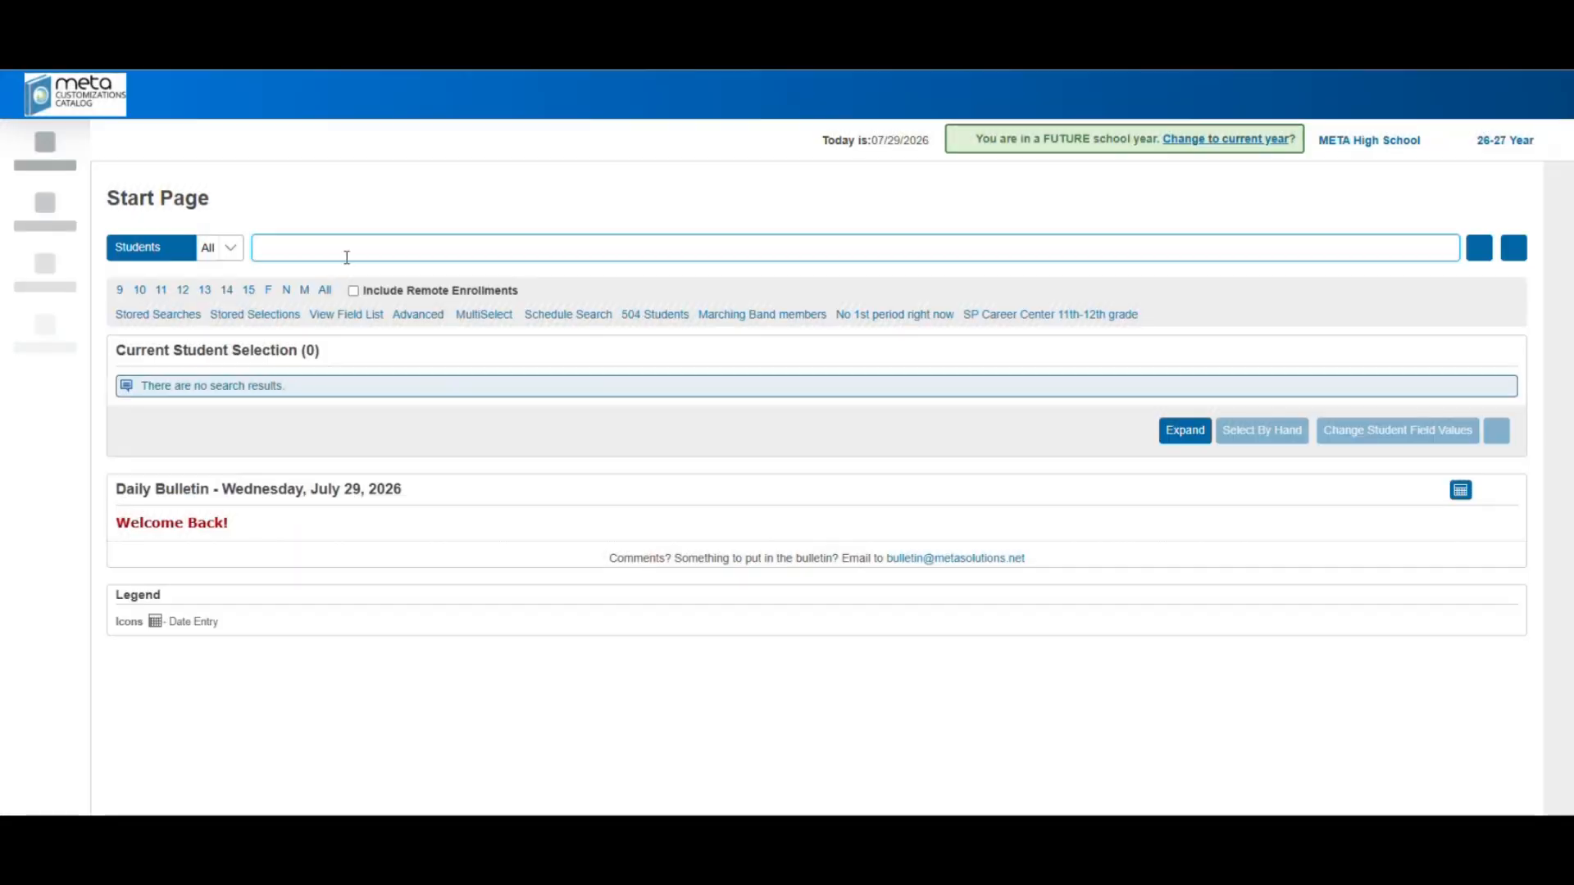
pyautogui.write('ADAMS')
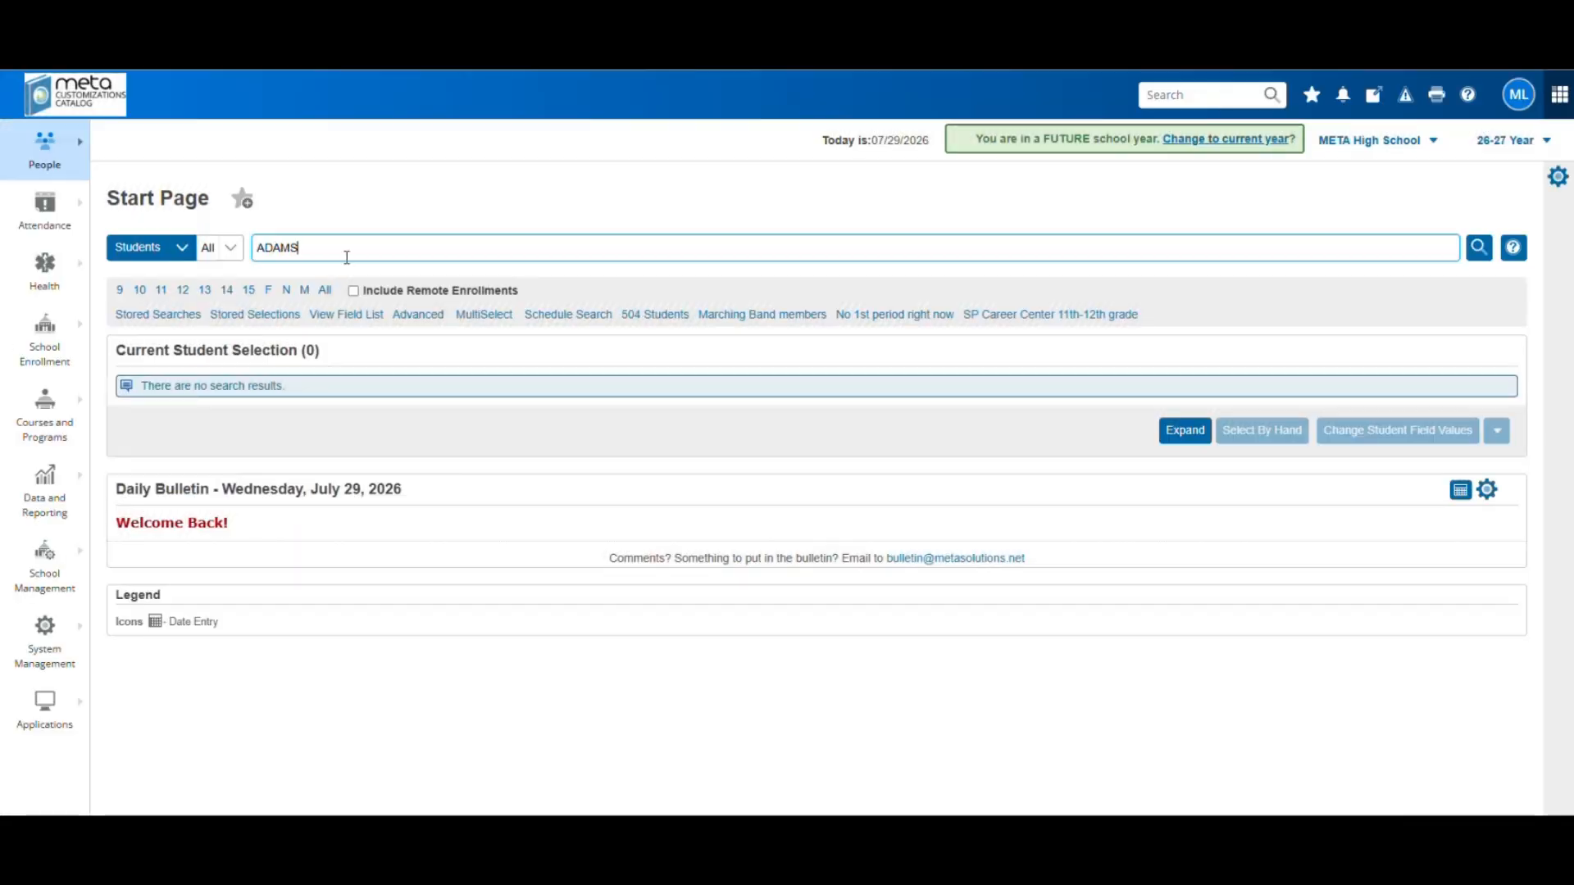
pyautogui.write(', M')
pyautogui.press('capslock')
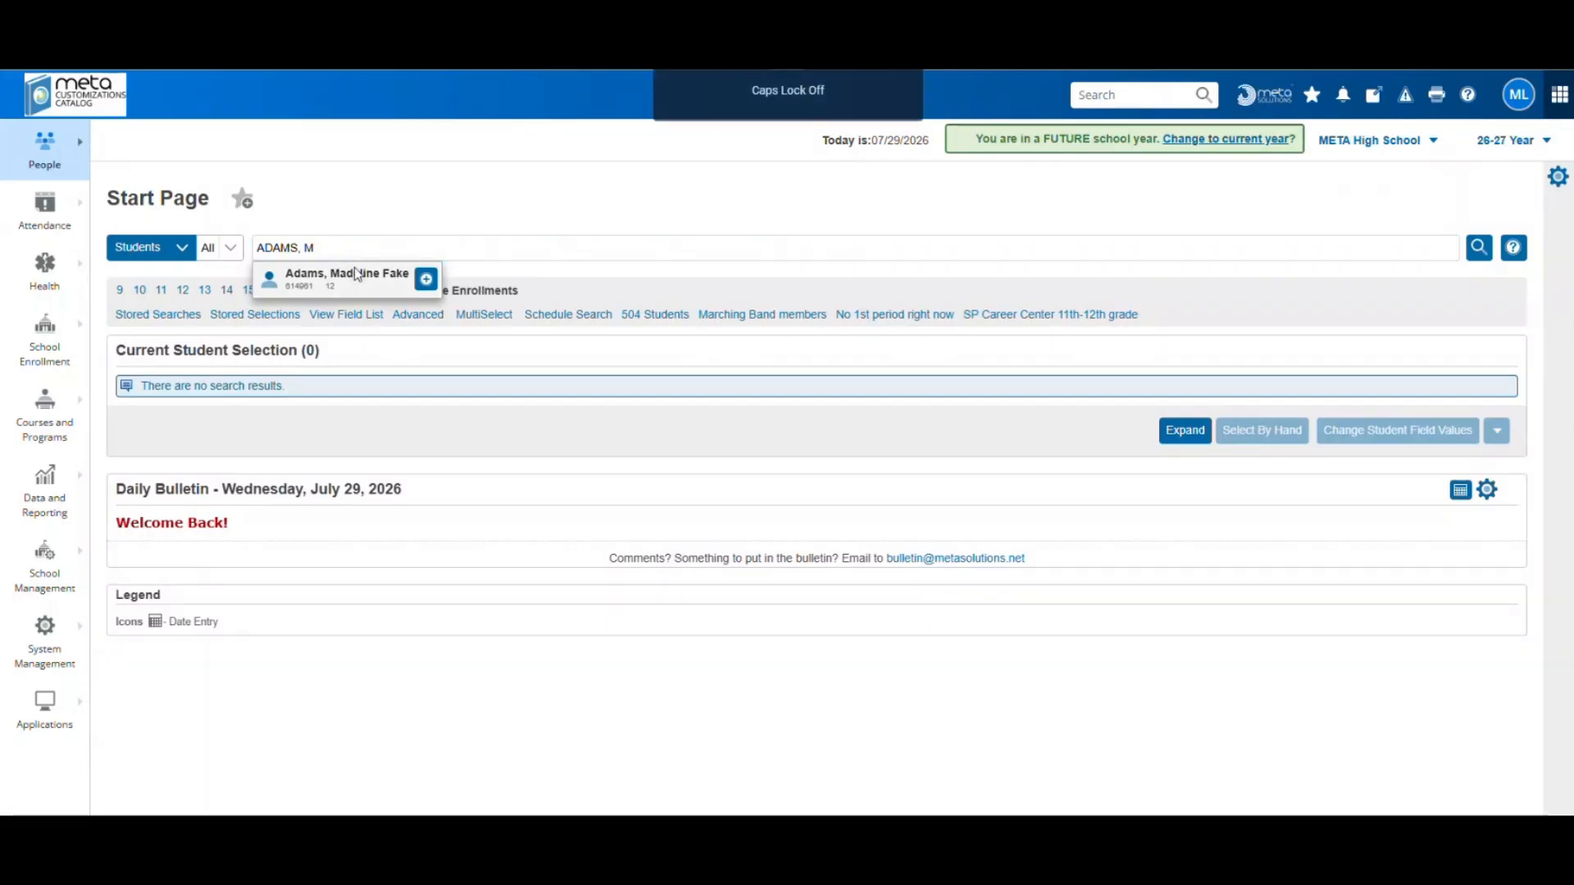
pyautogui.click(358, 274)
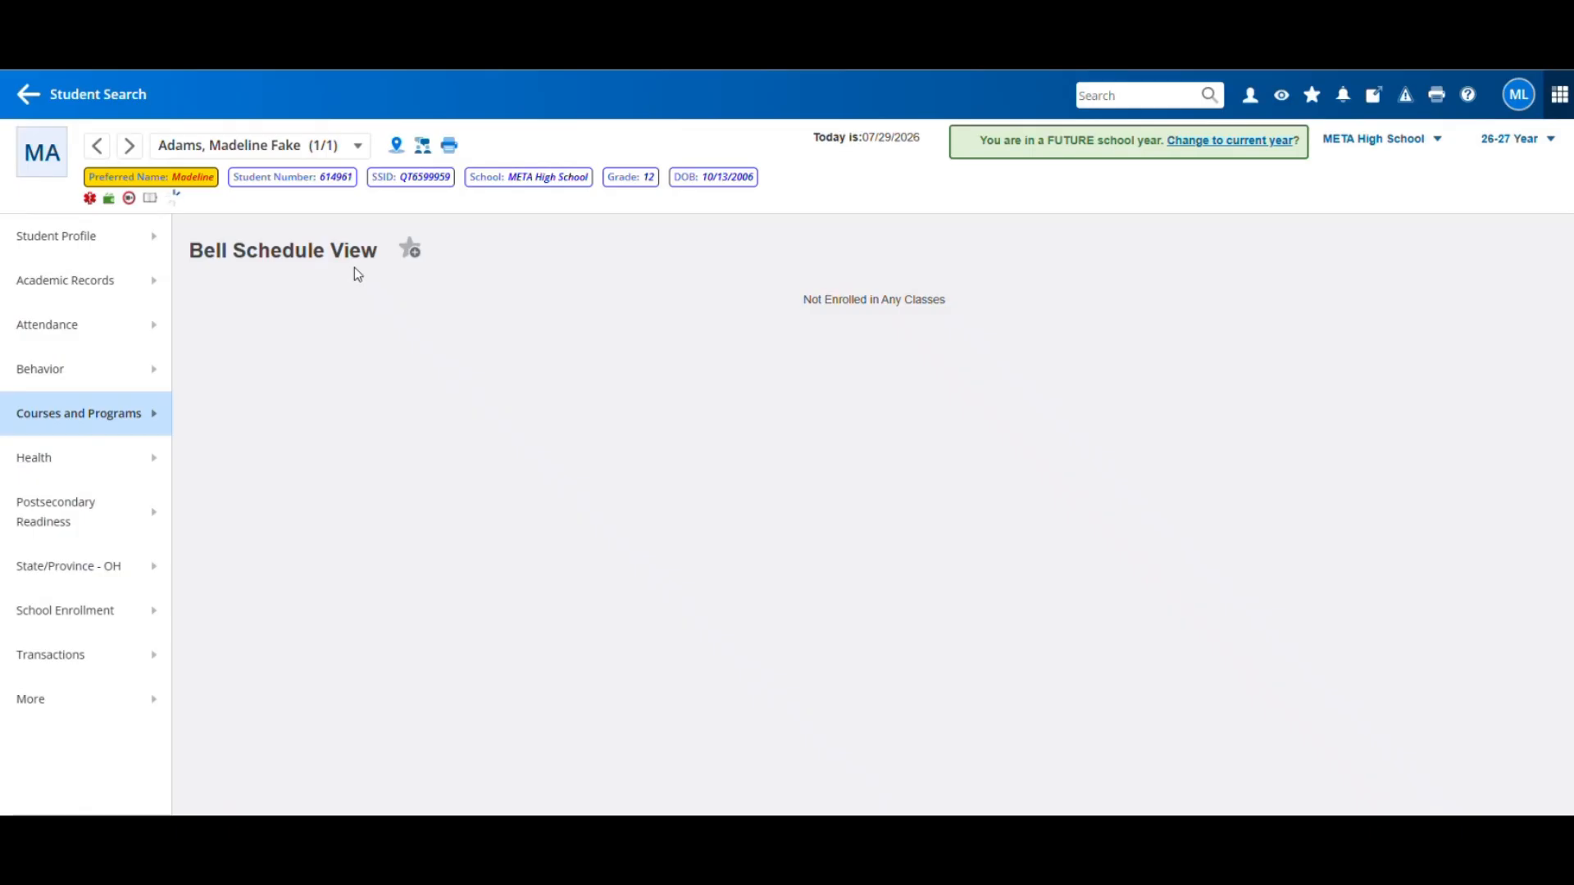
# View the student's Academic Records > Cumulative Info GPA, then return to the Start Page
pyautogui.click(71, 242)
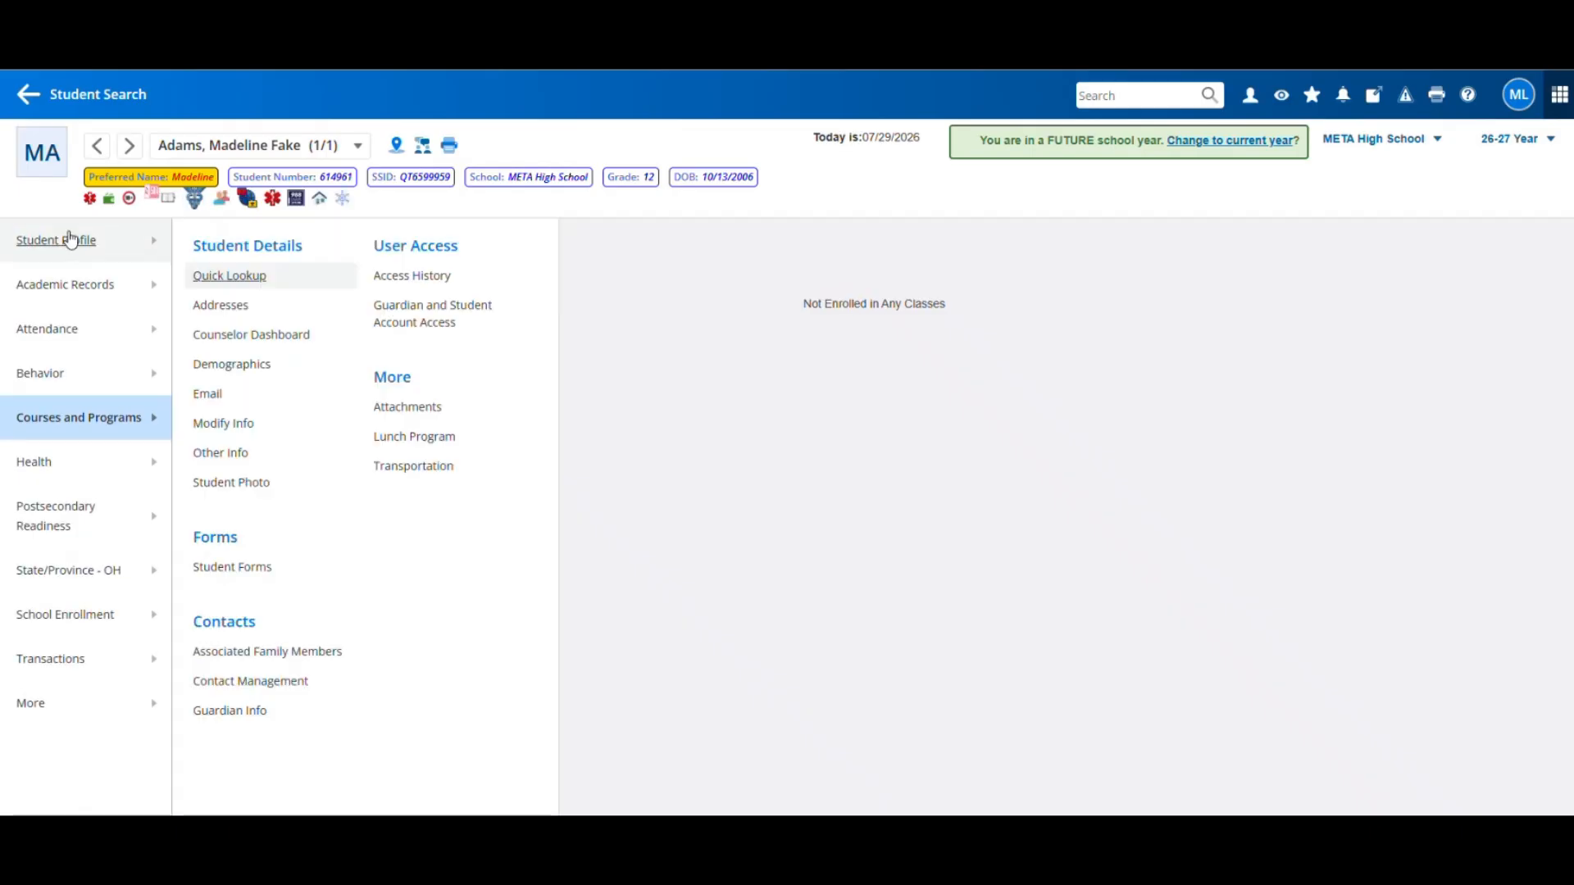
pyautogui.click(83, 291)
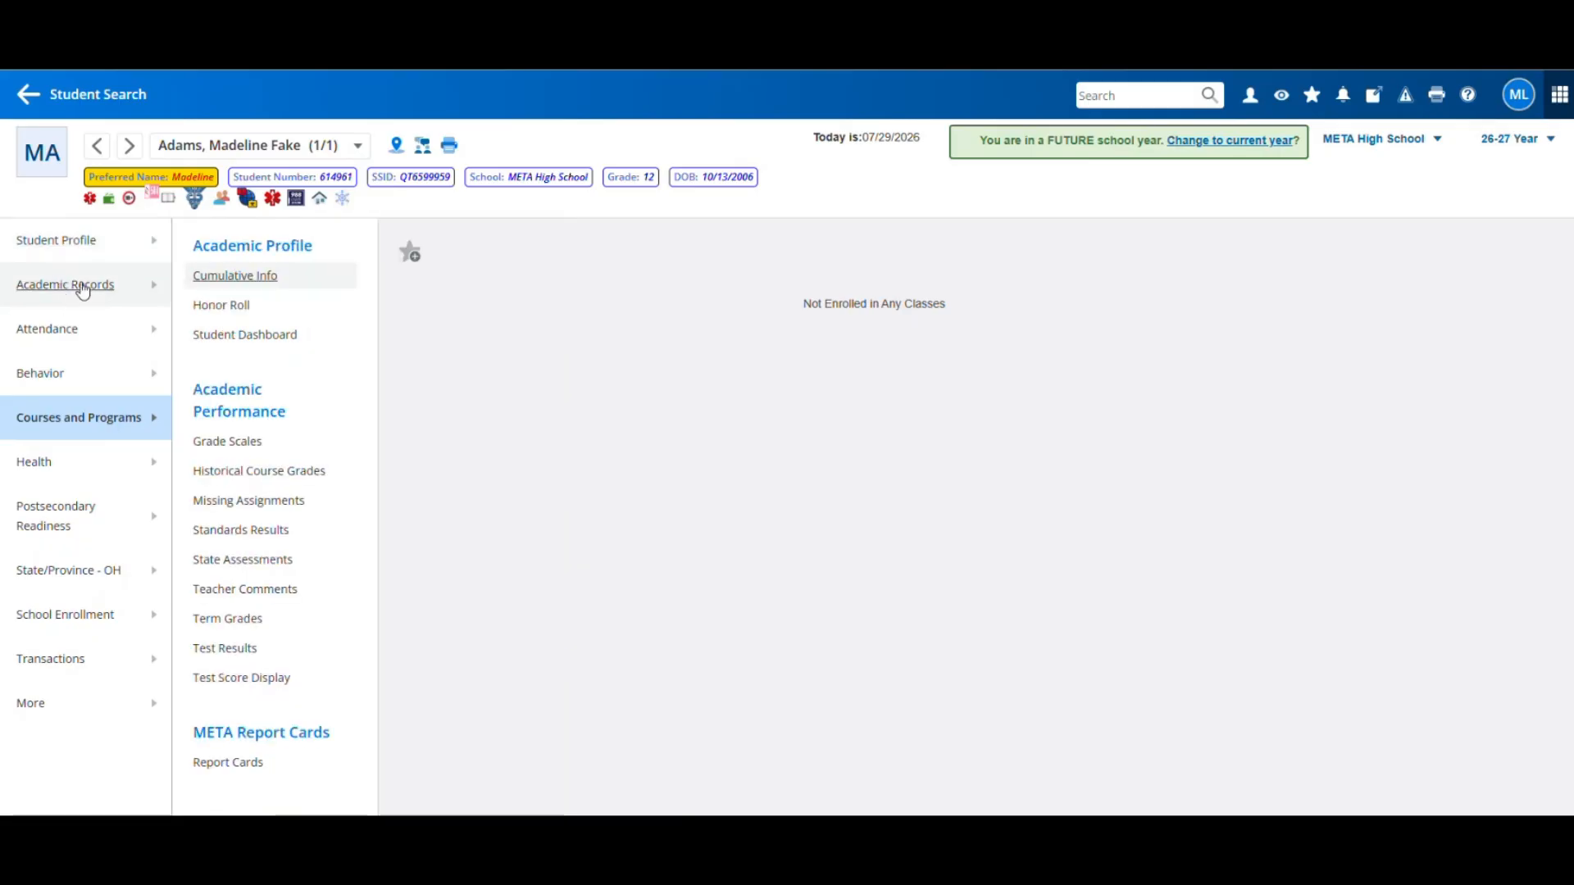
pyautogui.click(256, 279)
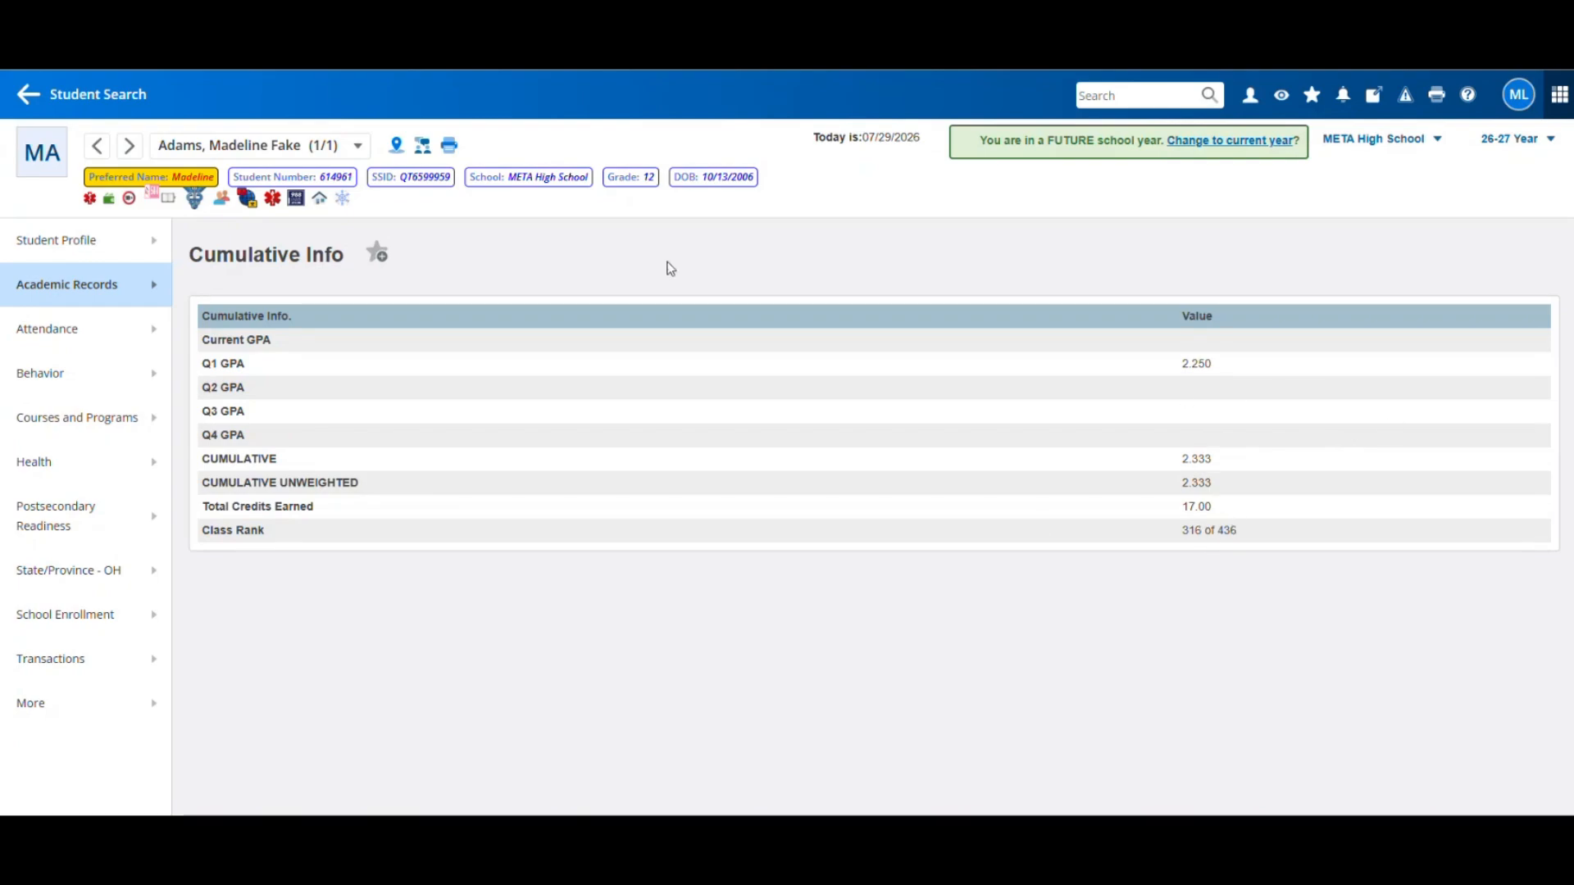
pyautogui.click(94, 95)
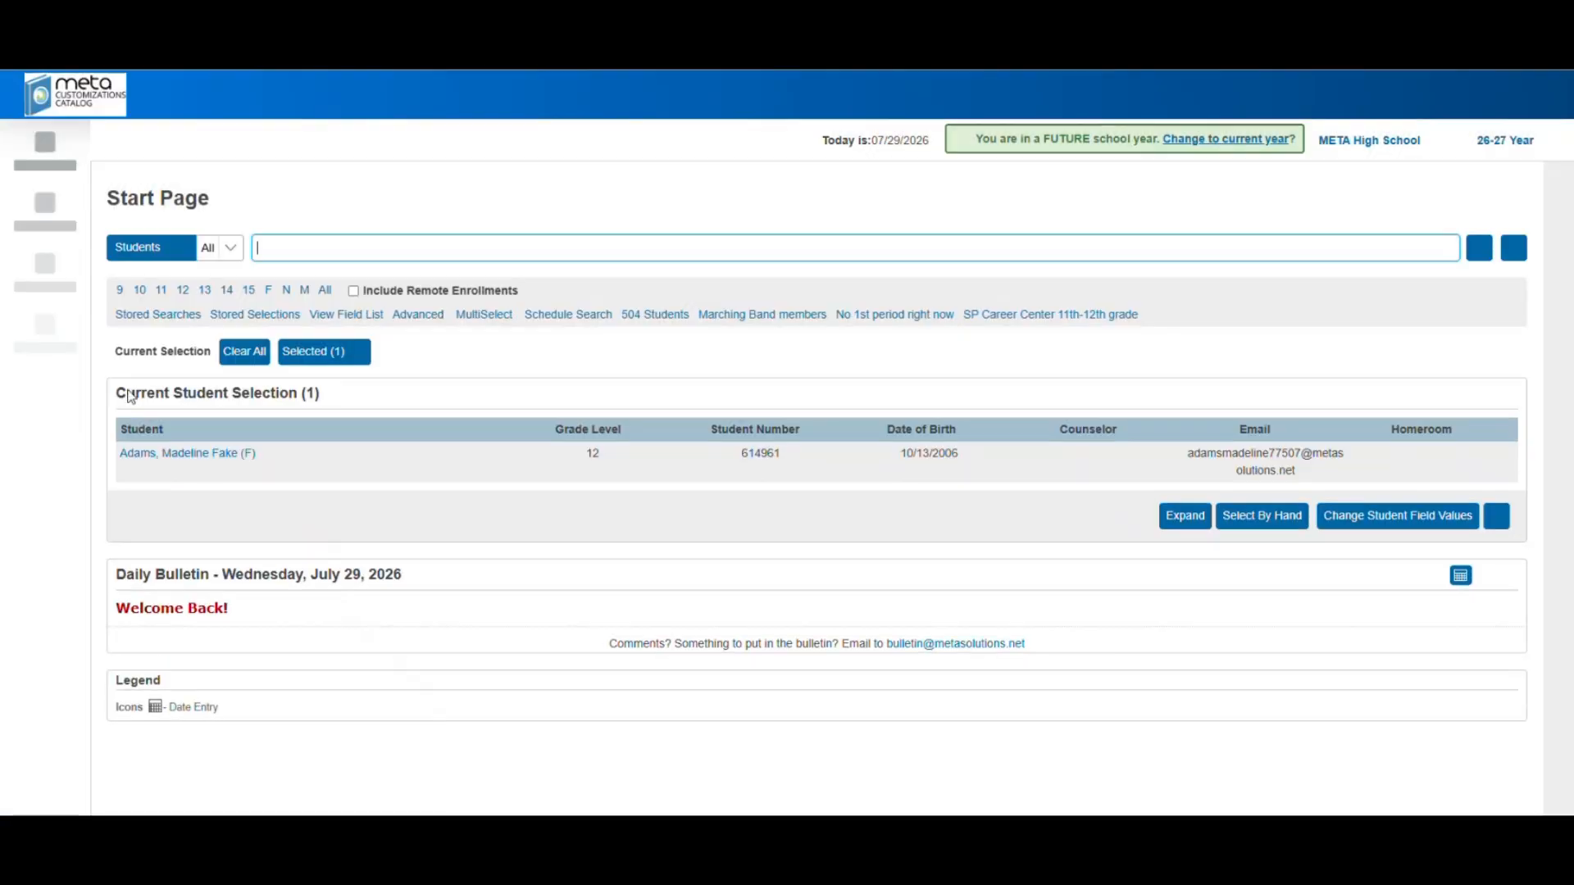
# Navigate to School Management > Academics > GPA Info for Student Screens
pyautogui.click(60, 601)
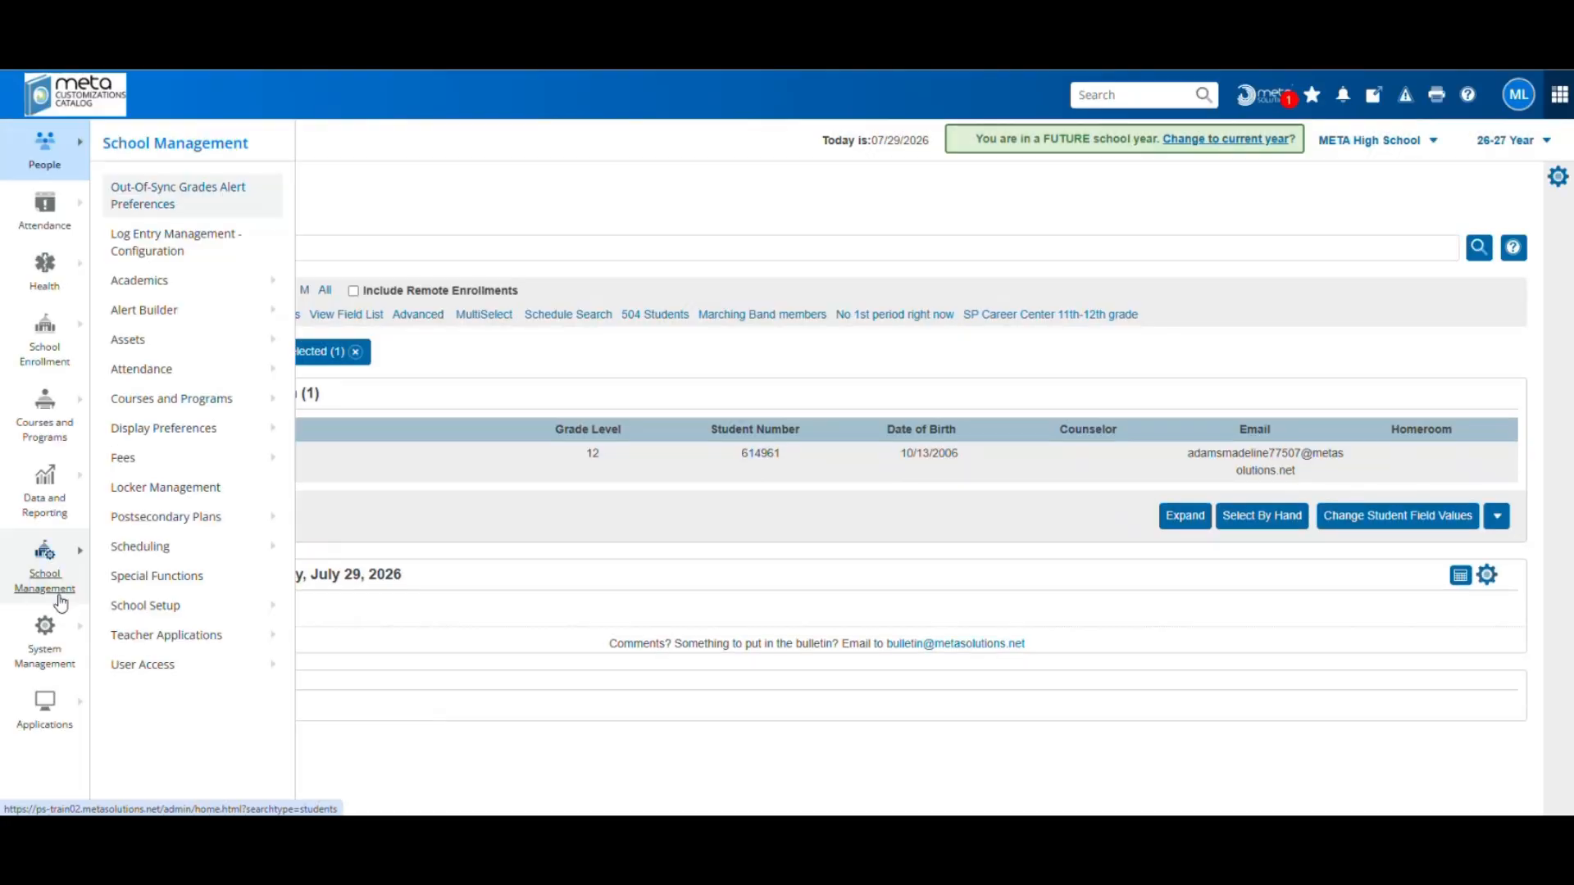
pyautogui.click(139, 291)
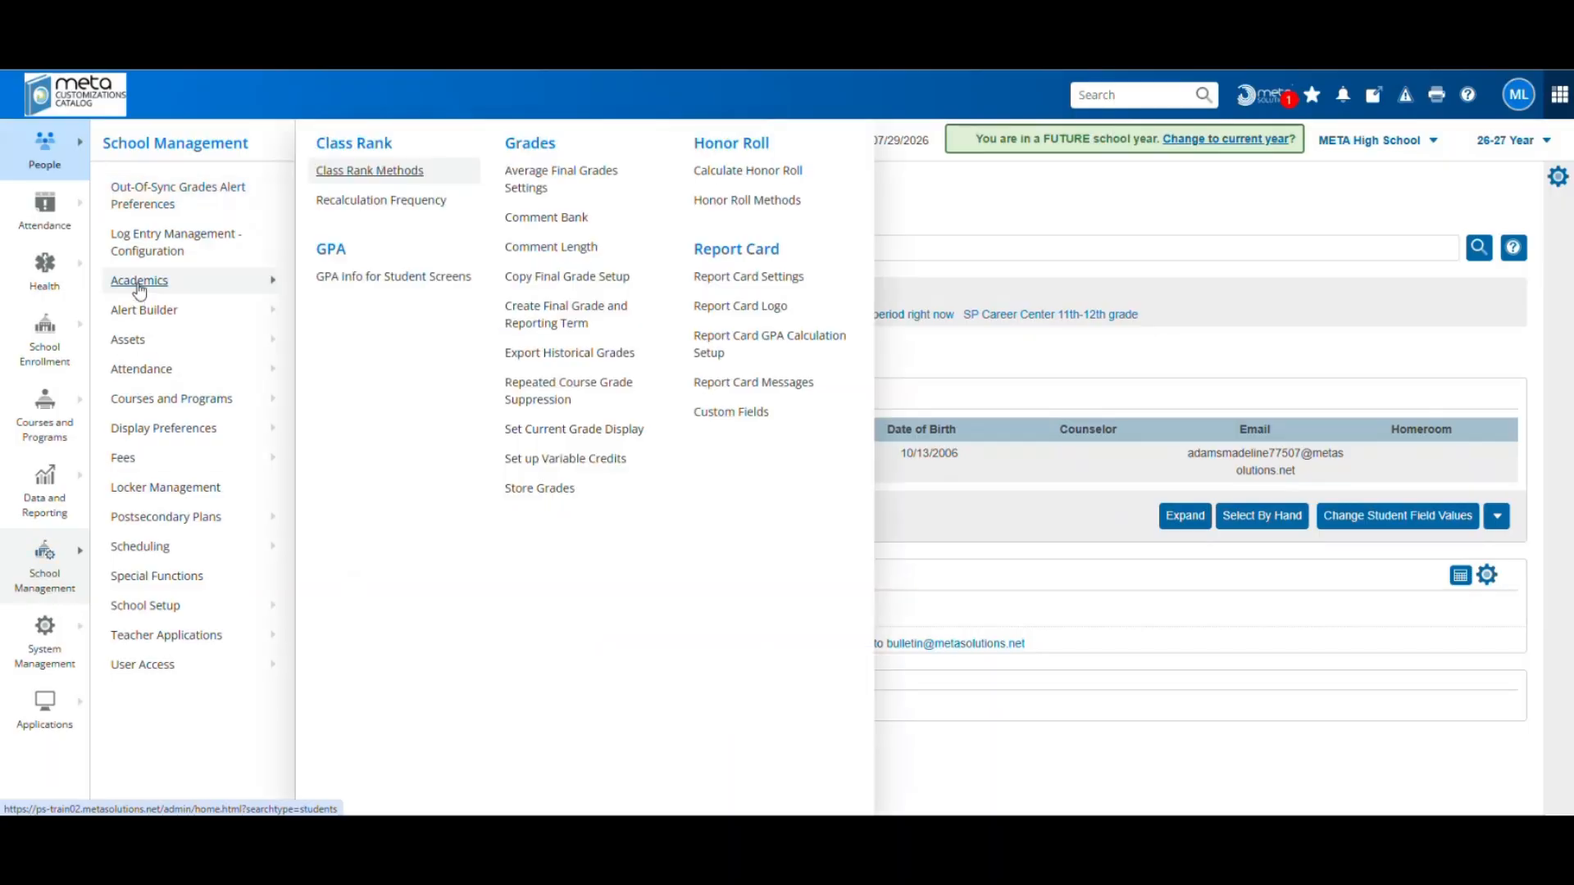
pyautogui.click(388, 281)
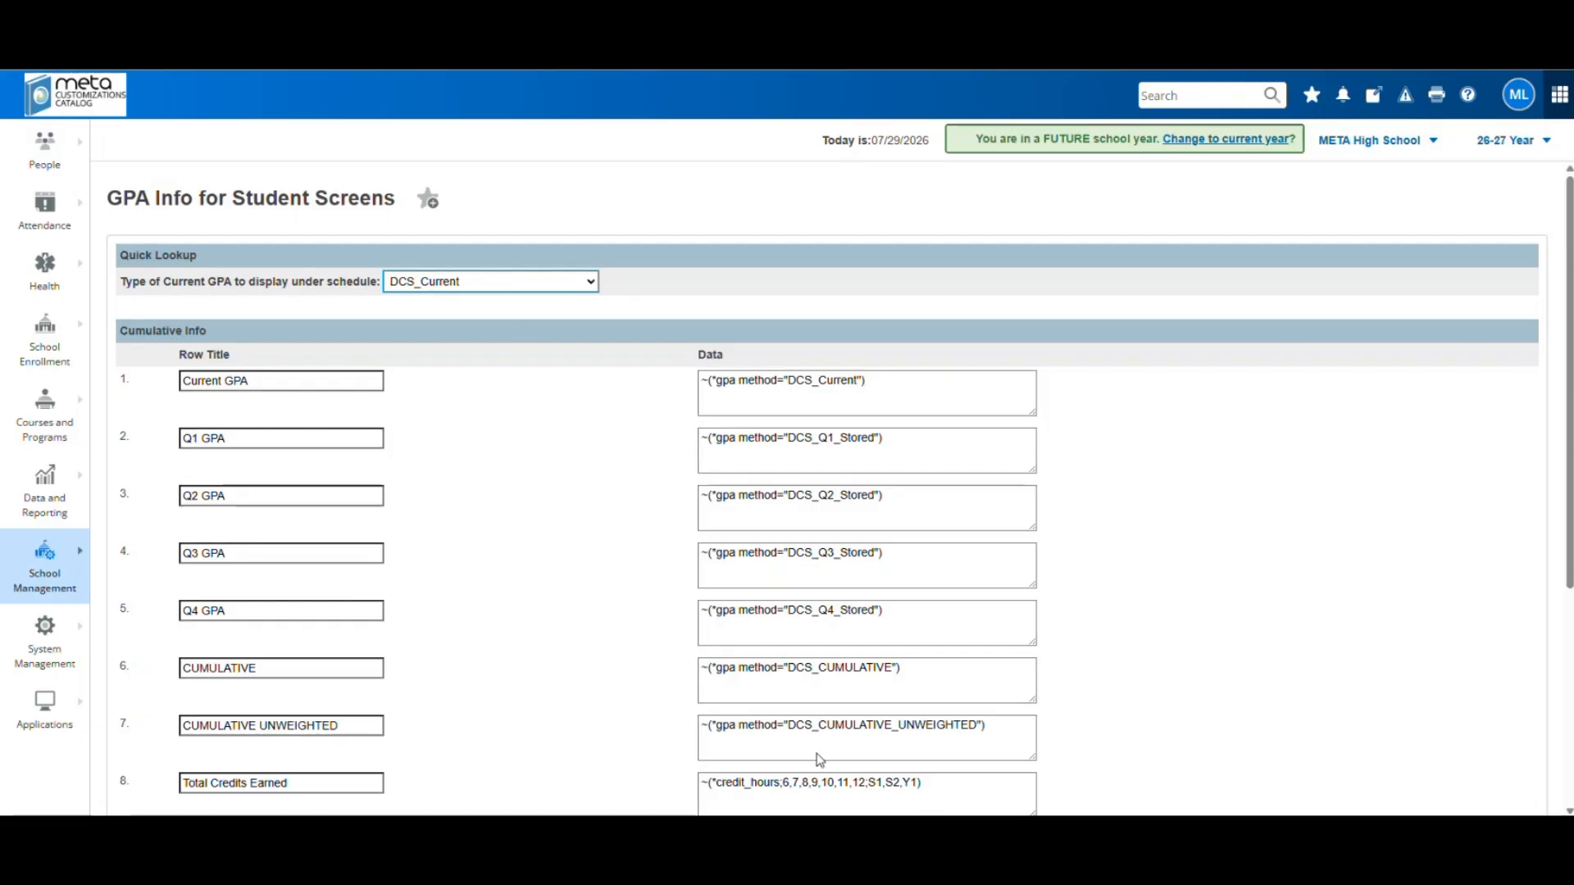
# Set the Quick Lookup current GPA to DCS_CUMULATIVE_UNWEIGHTED, submit, and return to the Start Page
pyautogui.scroll(-1, 576, 711)
pyautogui.scroll(-1, 577, 711)
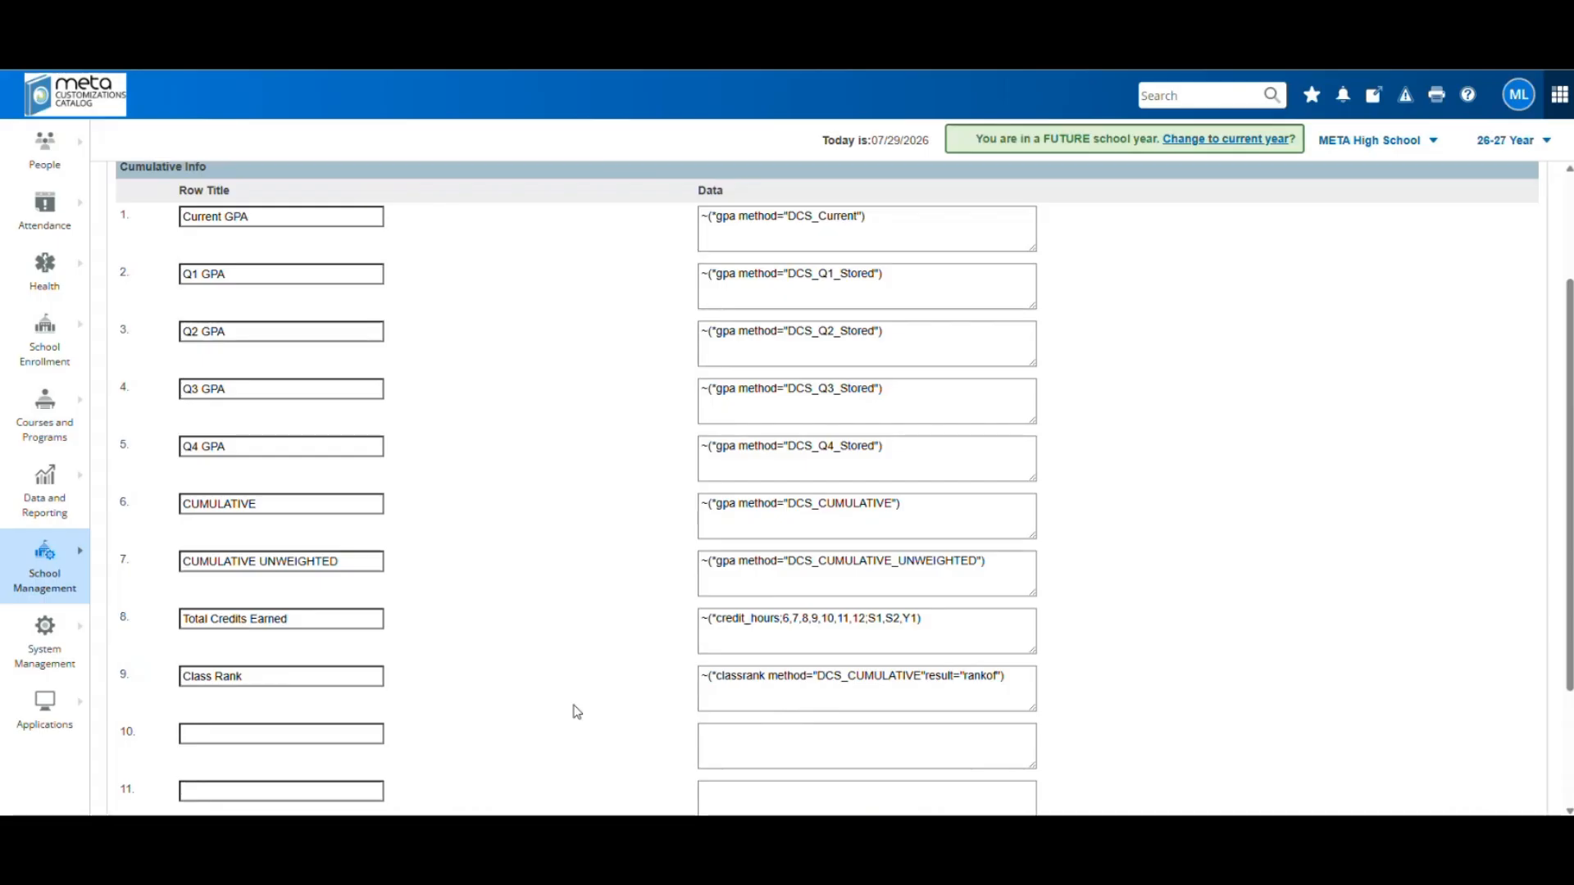
pyautogui.scroll(1, 576, 711)
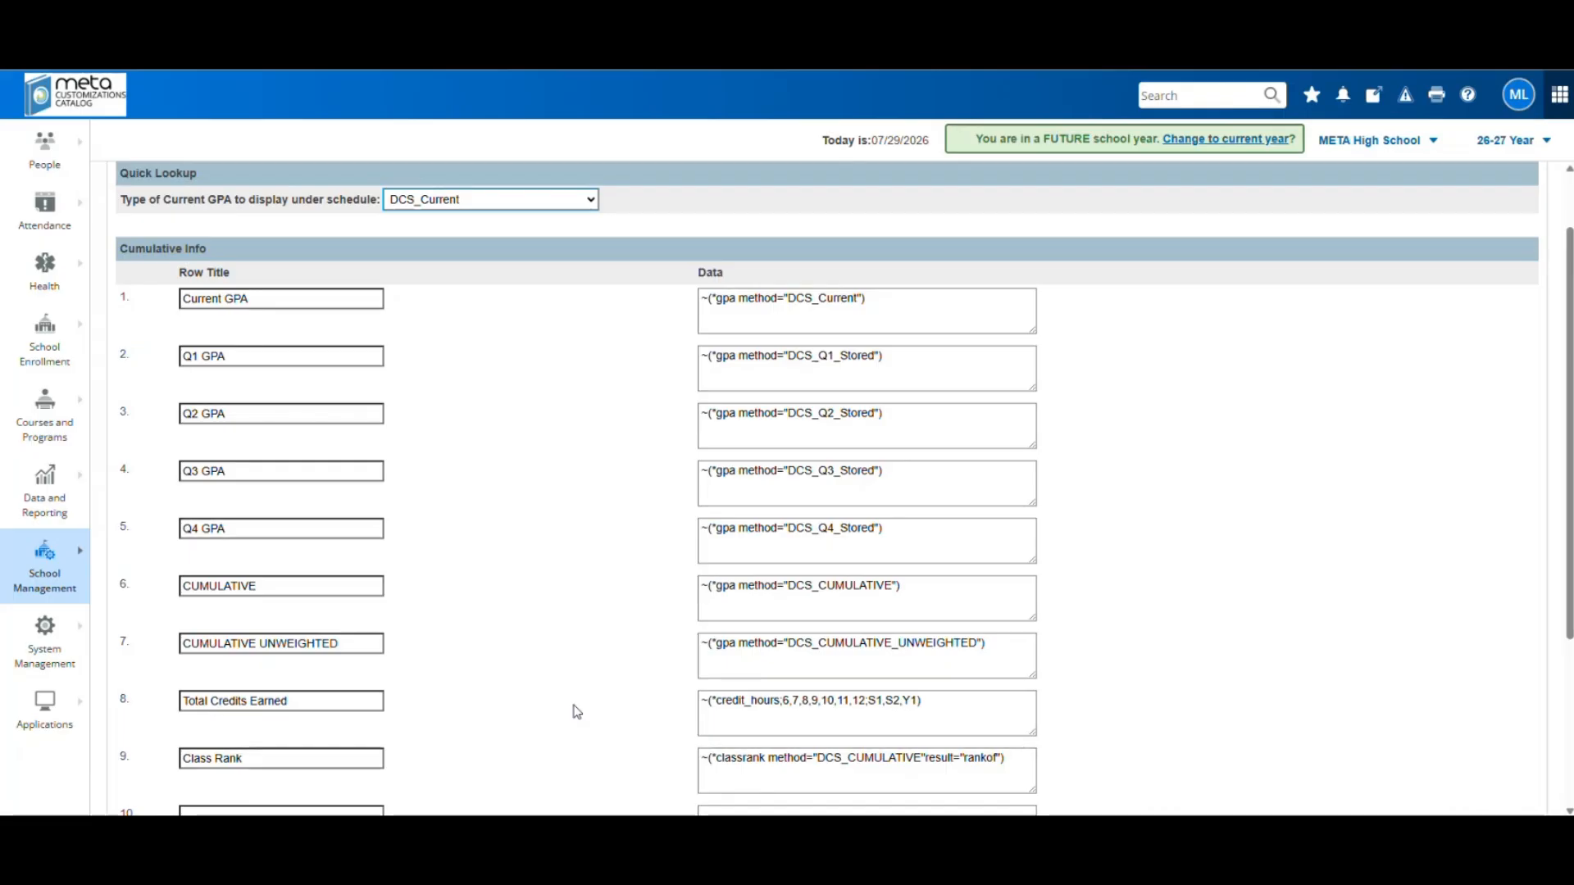
pyautogui.scroll(2, 577, 712)
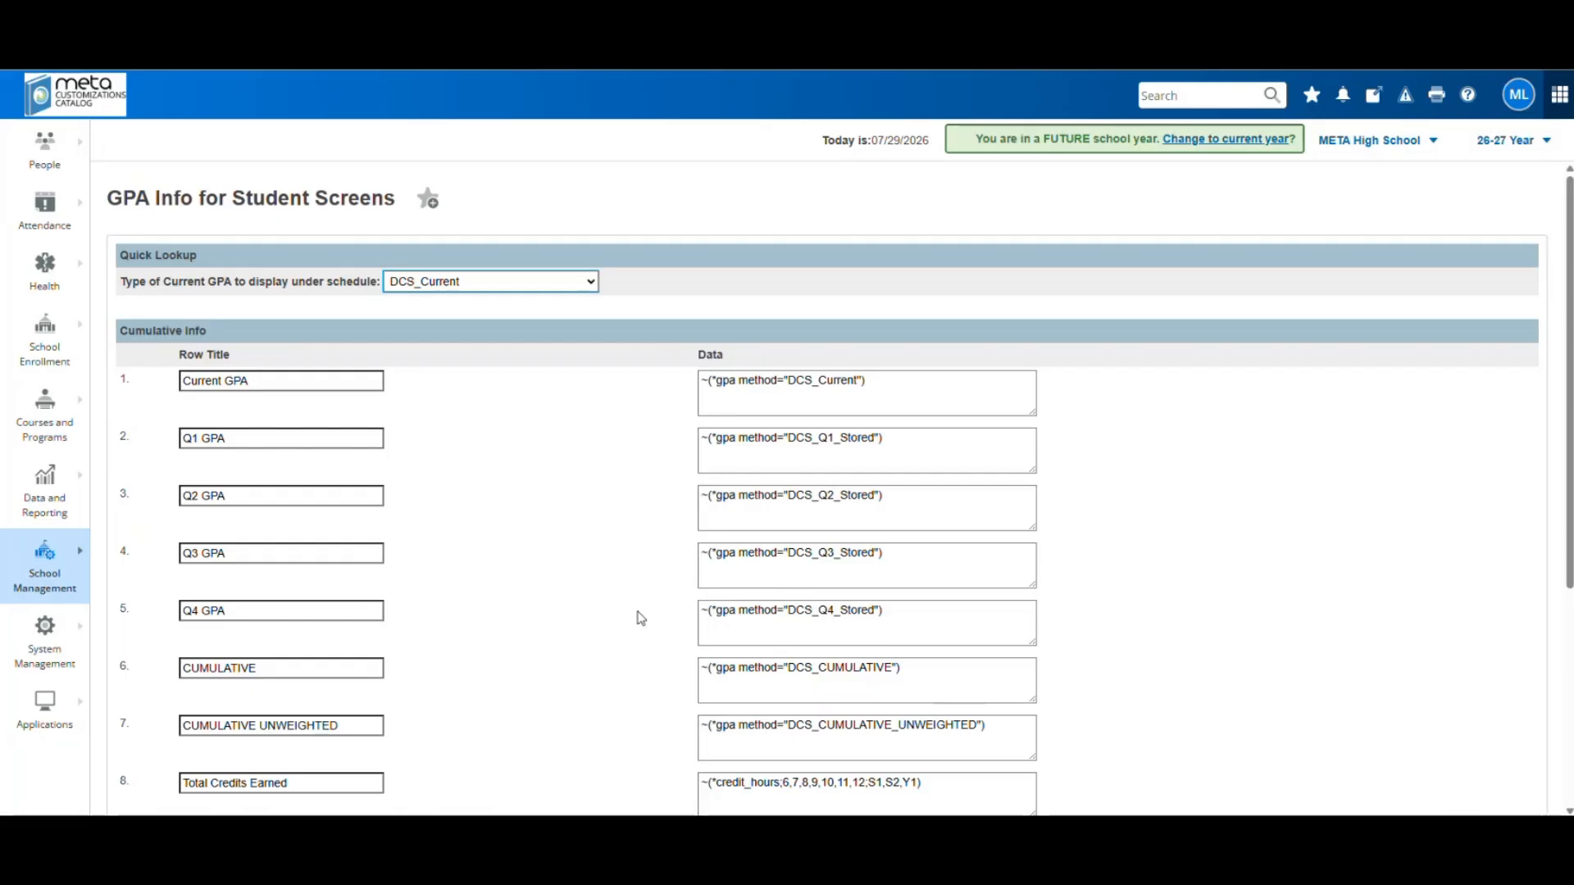
pyautogui.click(475, 286)
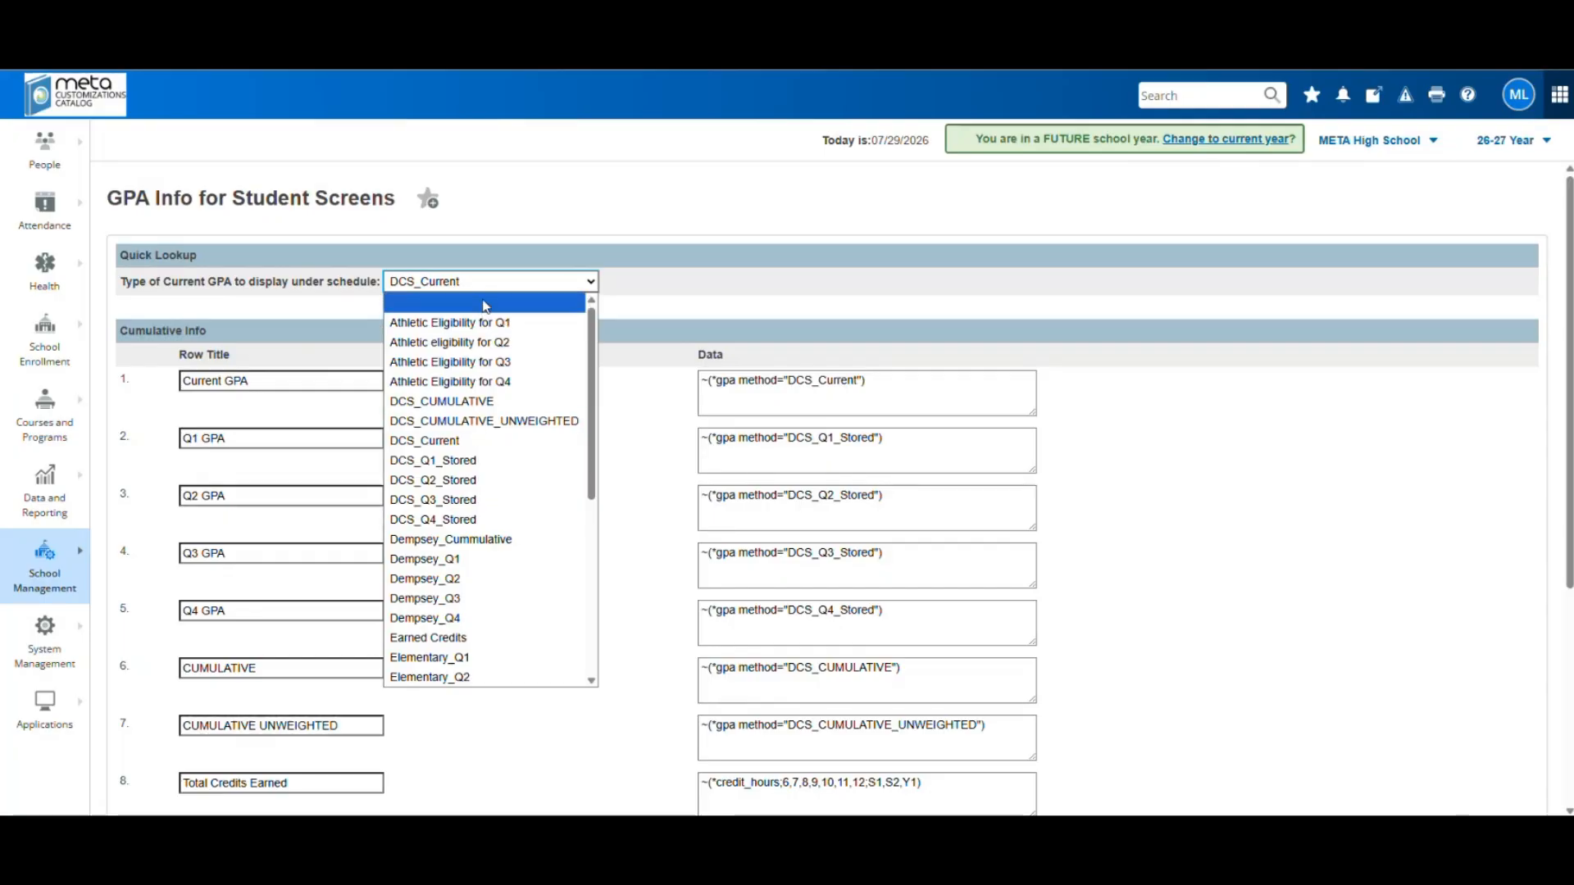
pyautogui.click(548, 421)
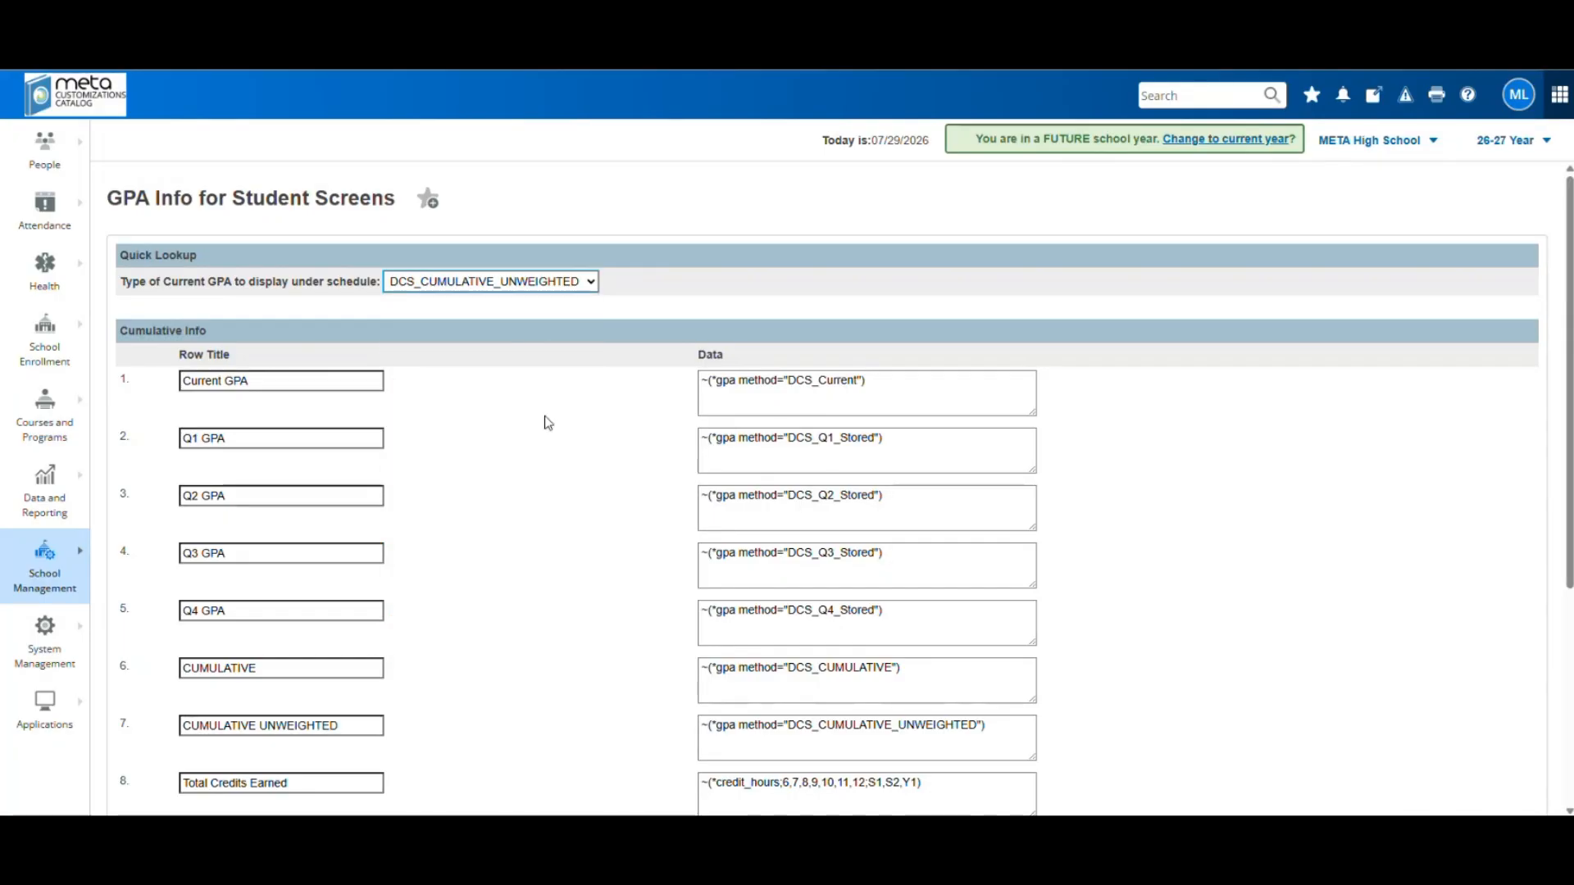
pyautogui.scroll(-4, 1316, 590)
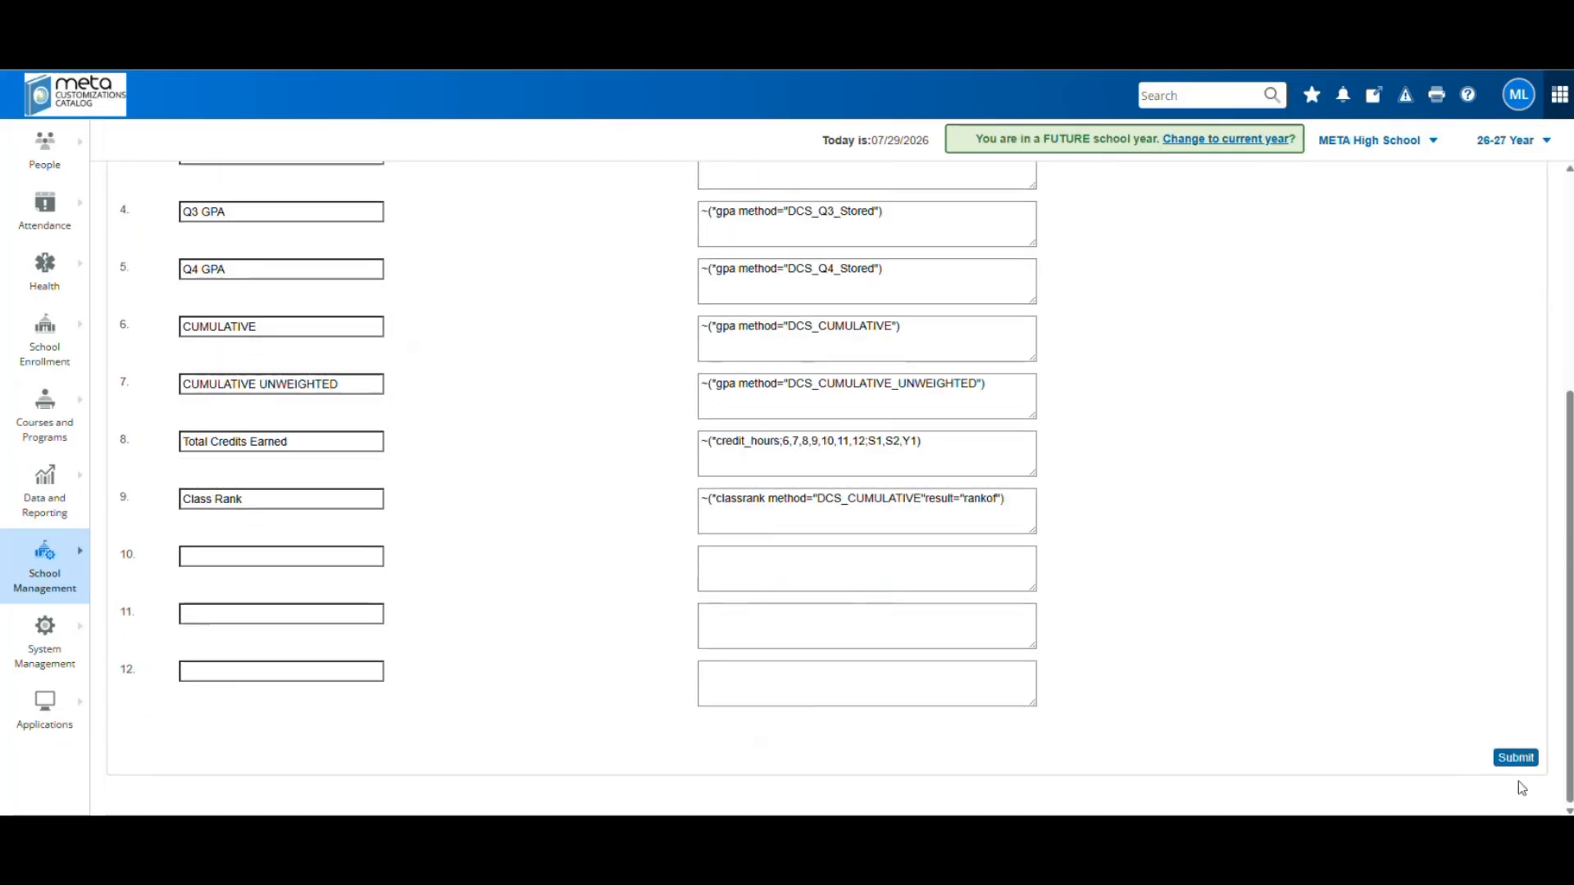
pyautogui.click(1516, 770)
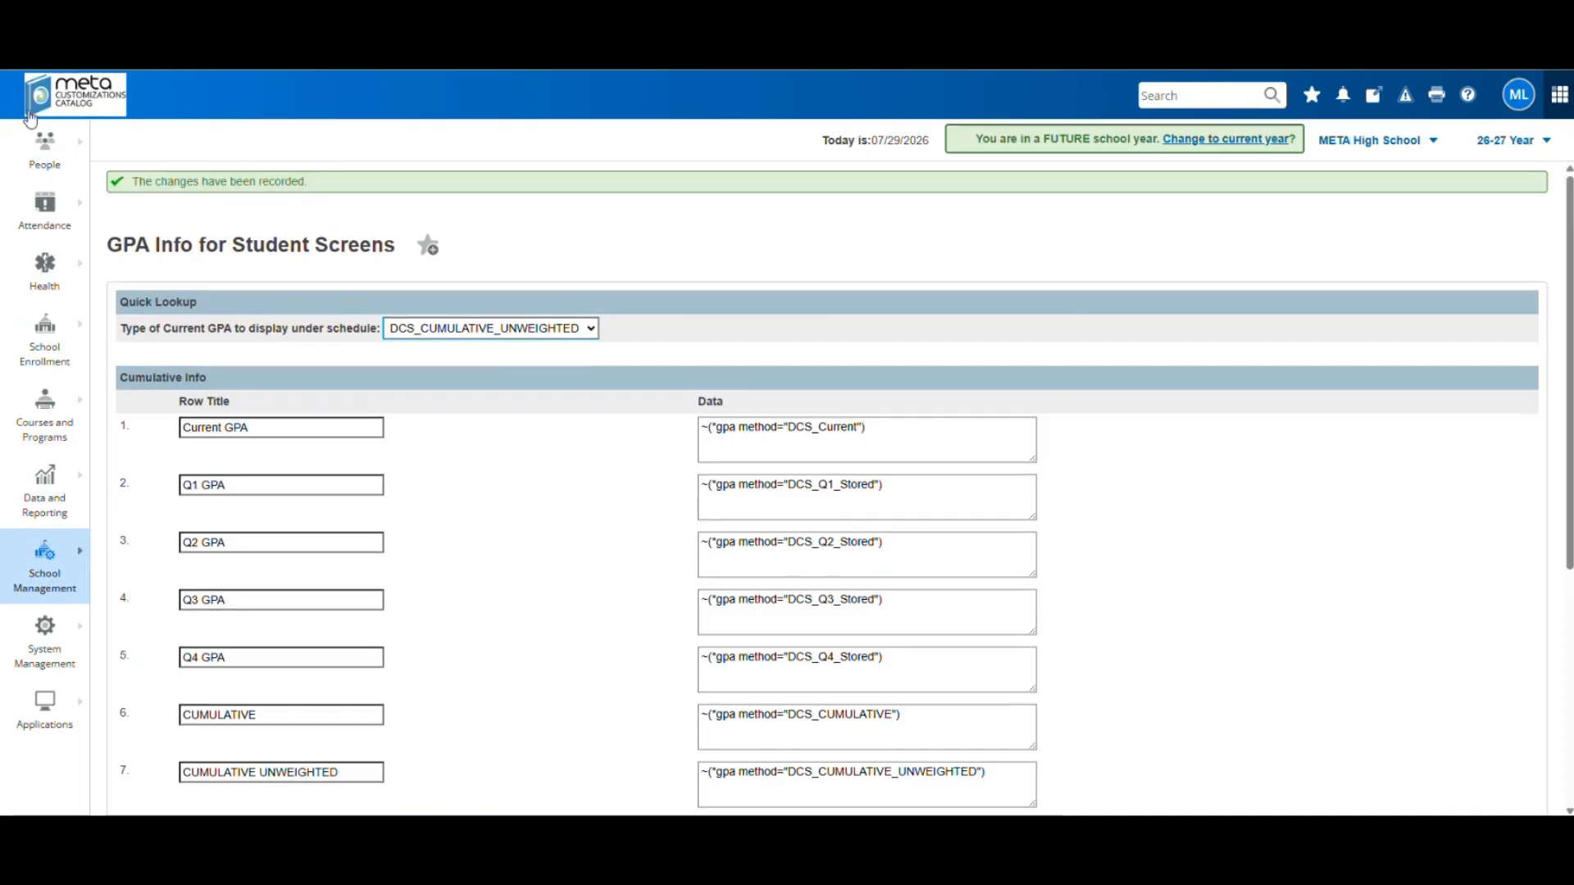
pyautogui.click(73, 112)
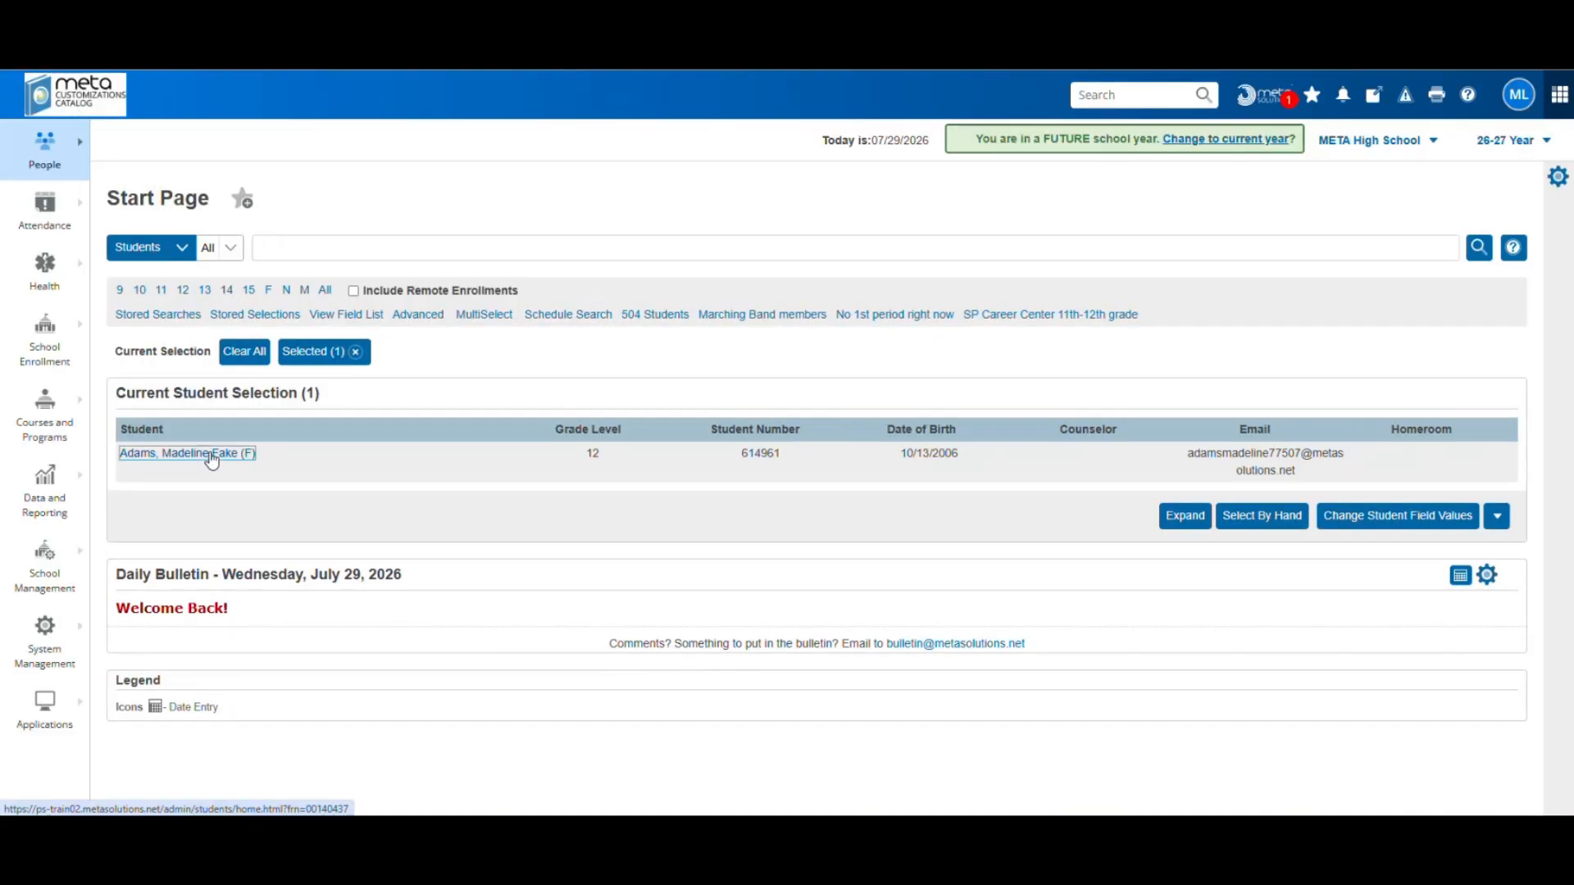
pyautogui.click(211, 455)
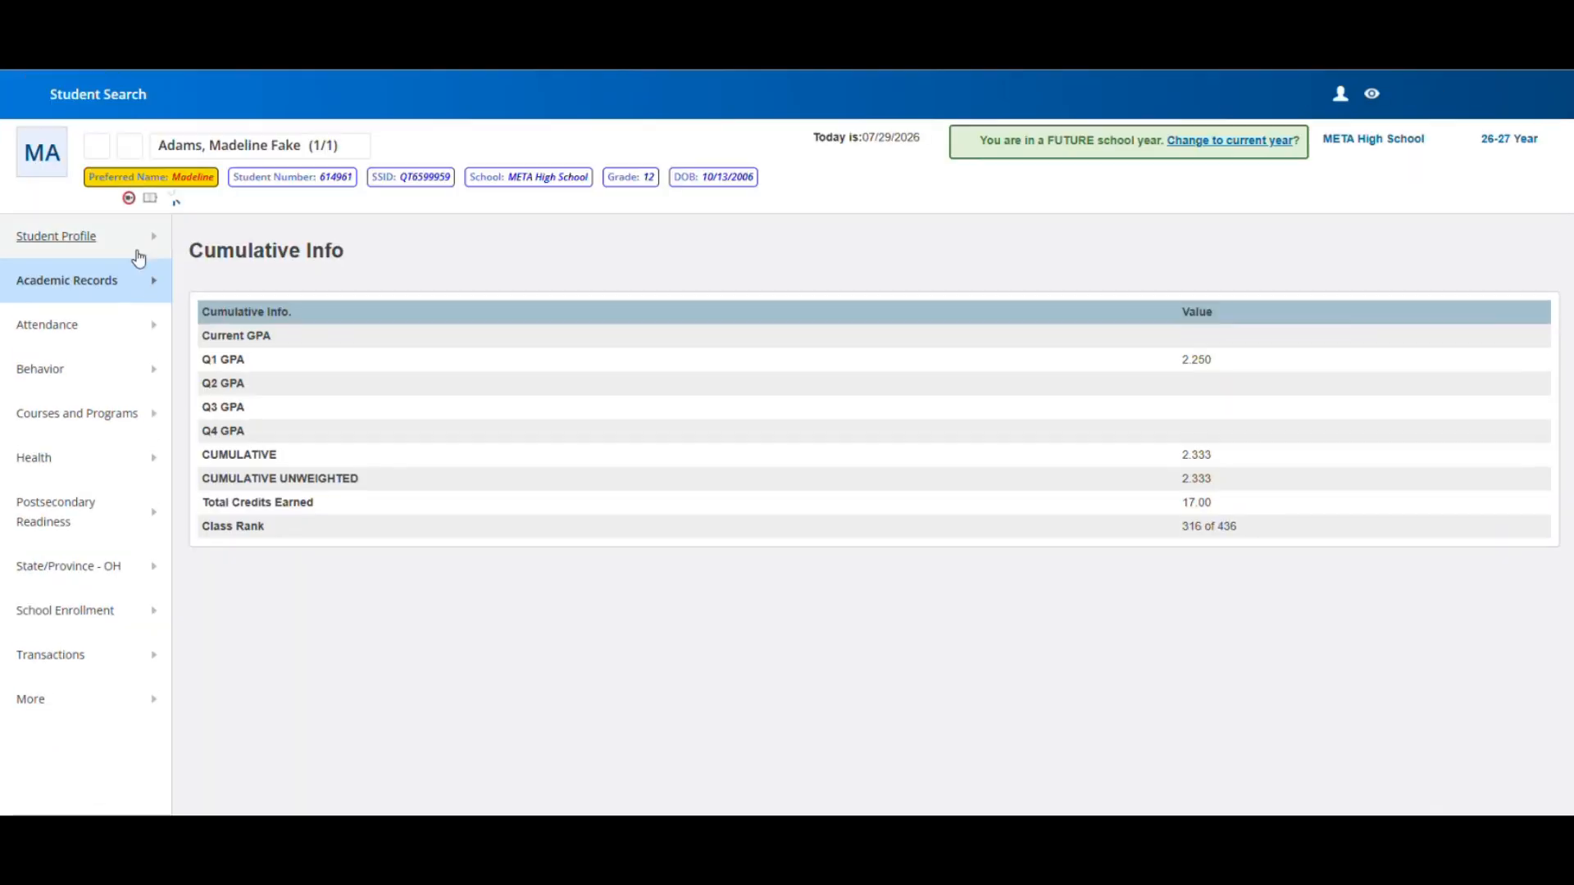
pyautogui.click(79, 243)
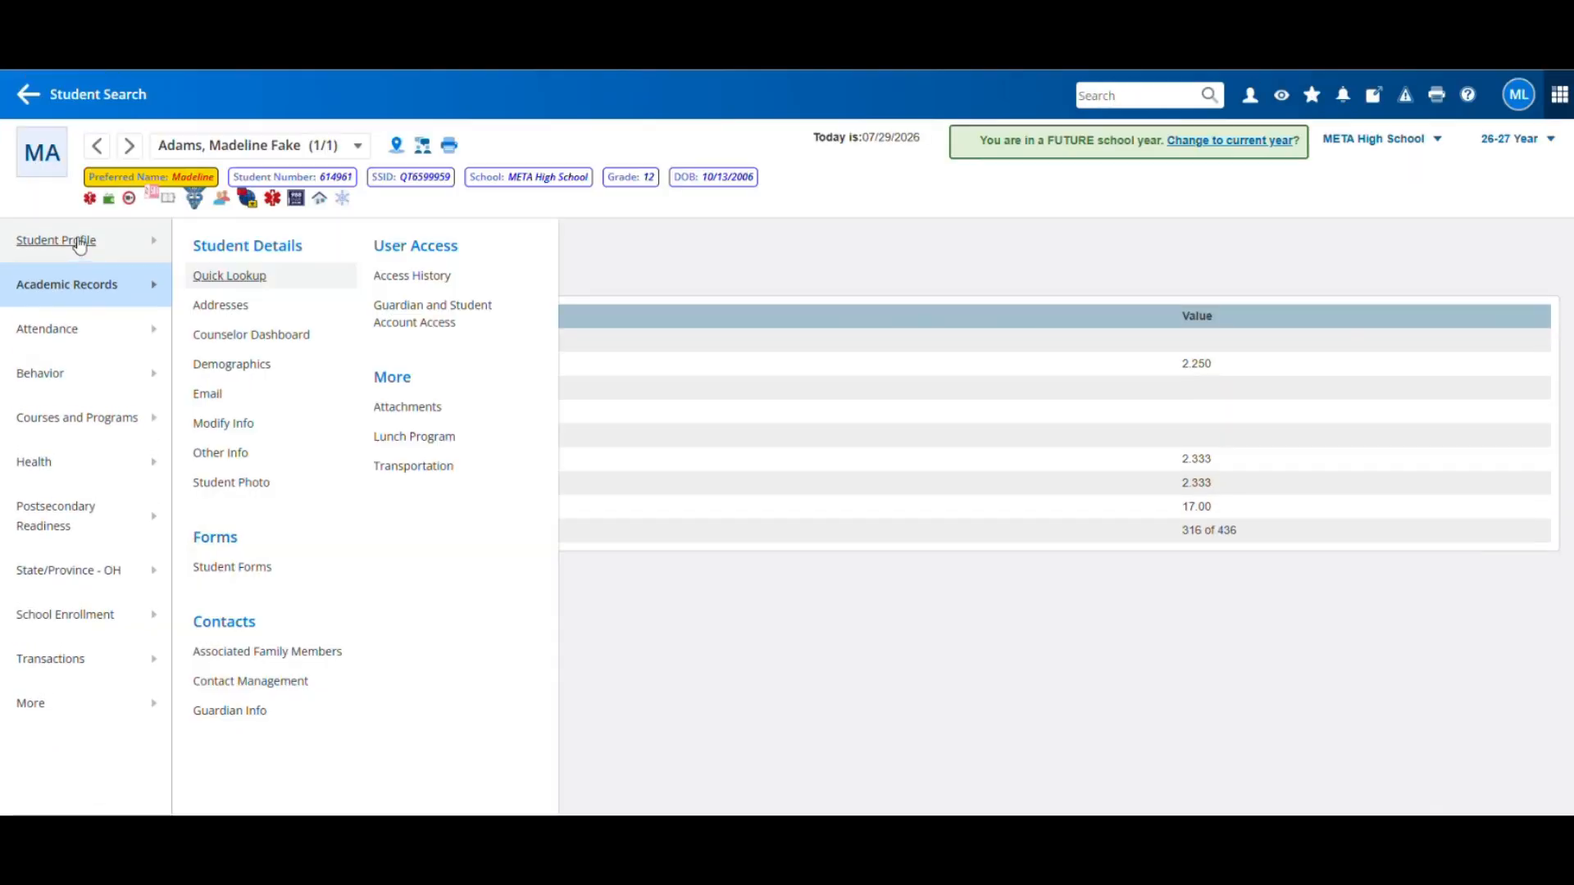
pyautogui.click(247, 284)
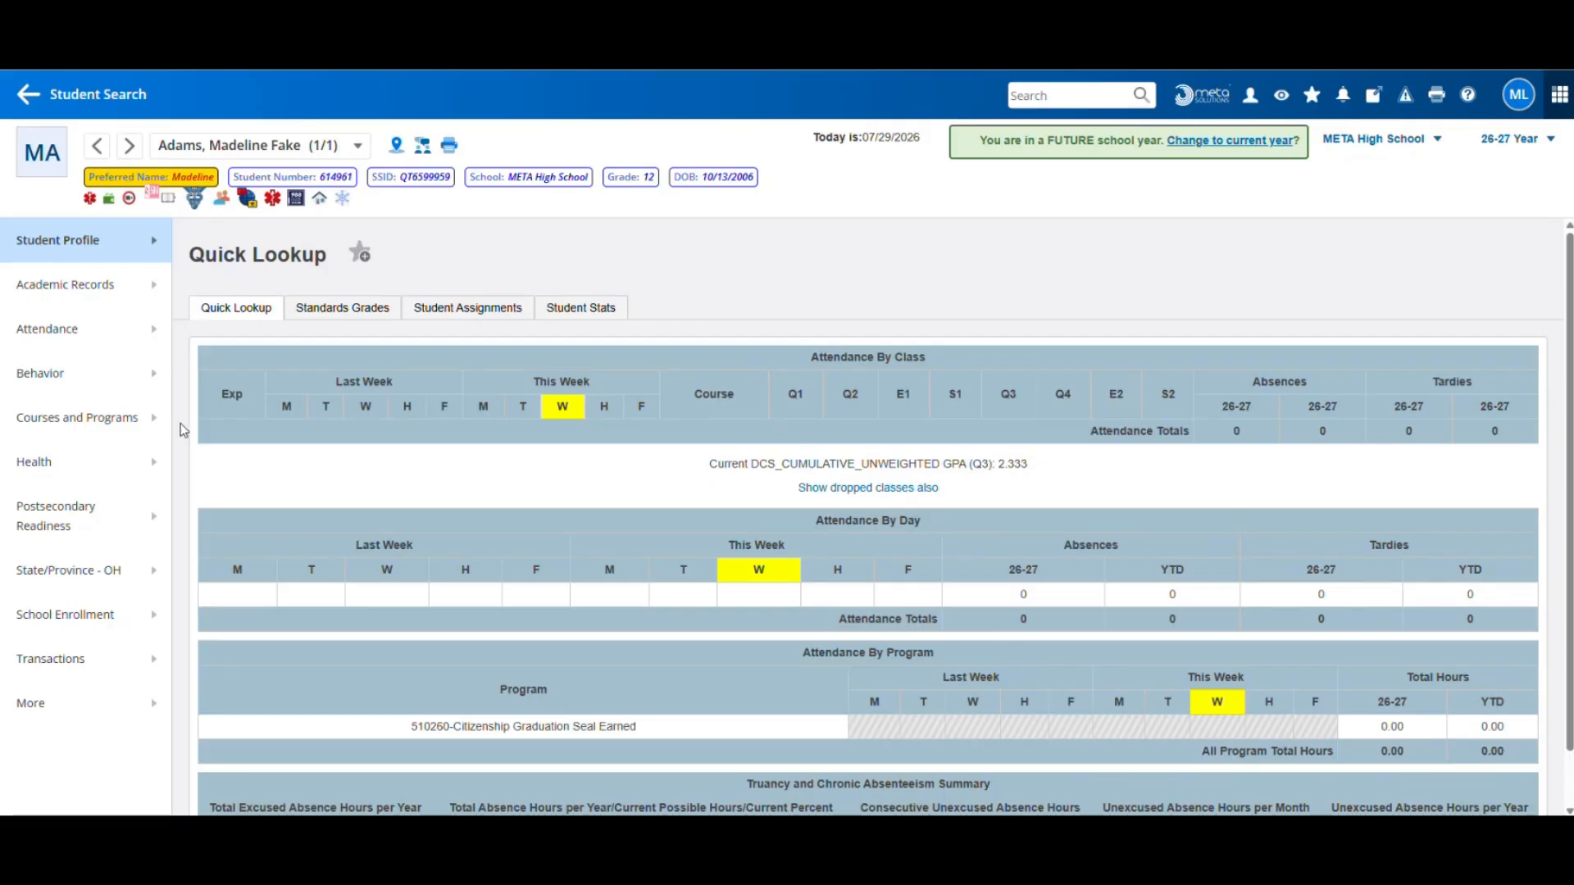
pyautogui.click(74, 98)
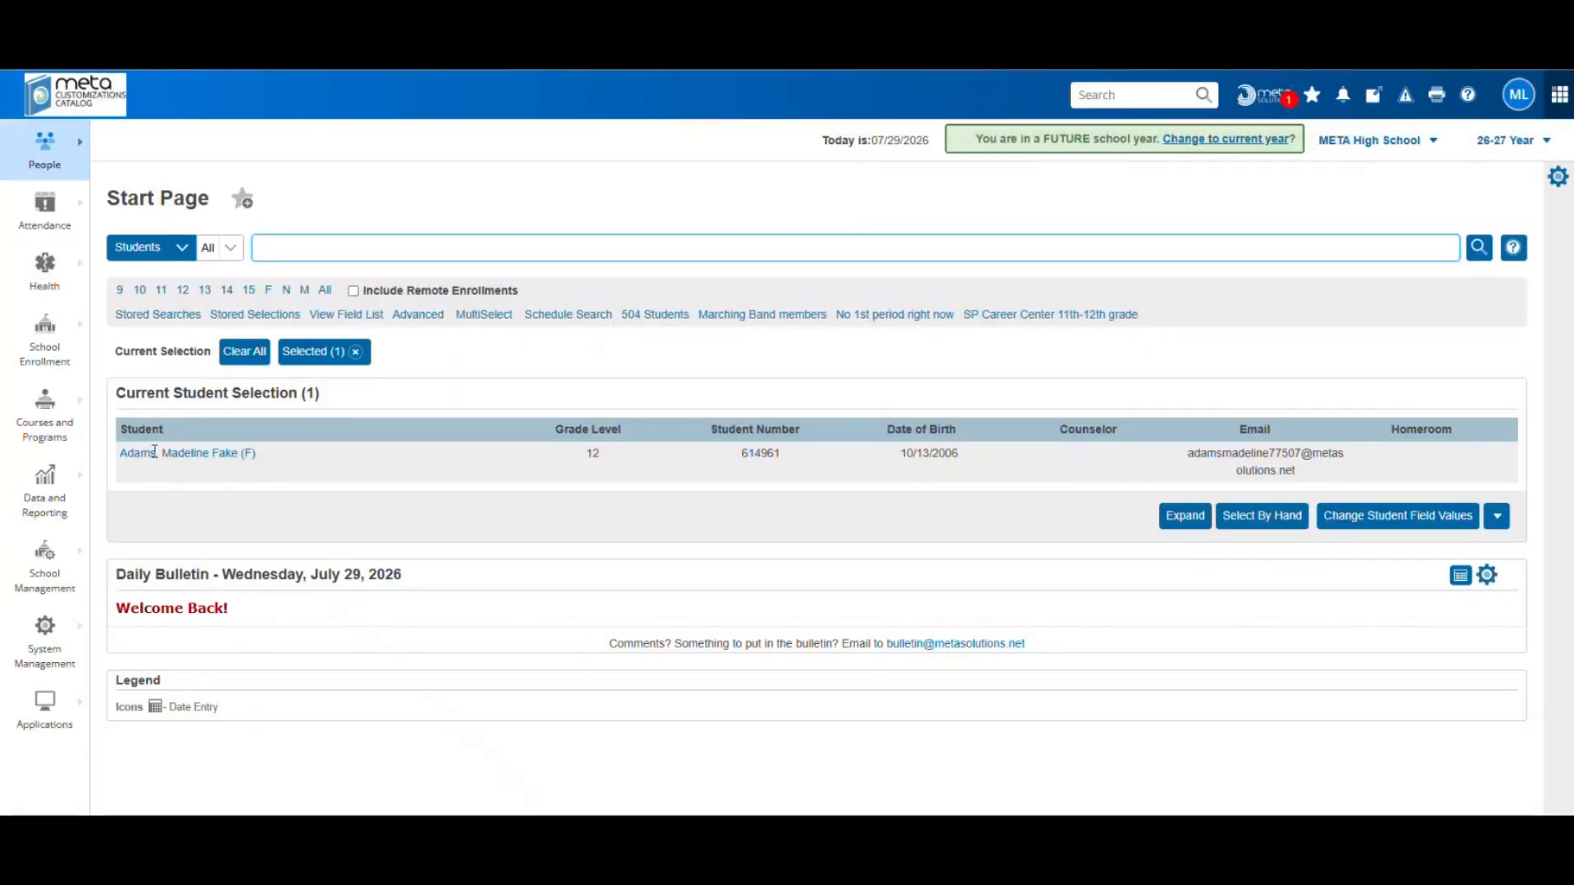
# Open Academics > Honor Roll Methods and view the Quarter 1 honor roll levels
pyautogui.click(49, 588)
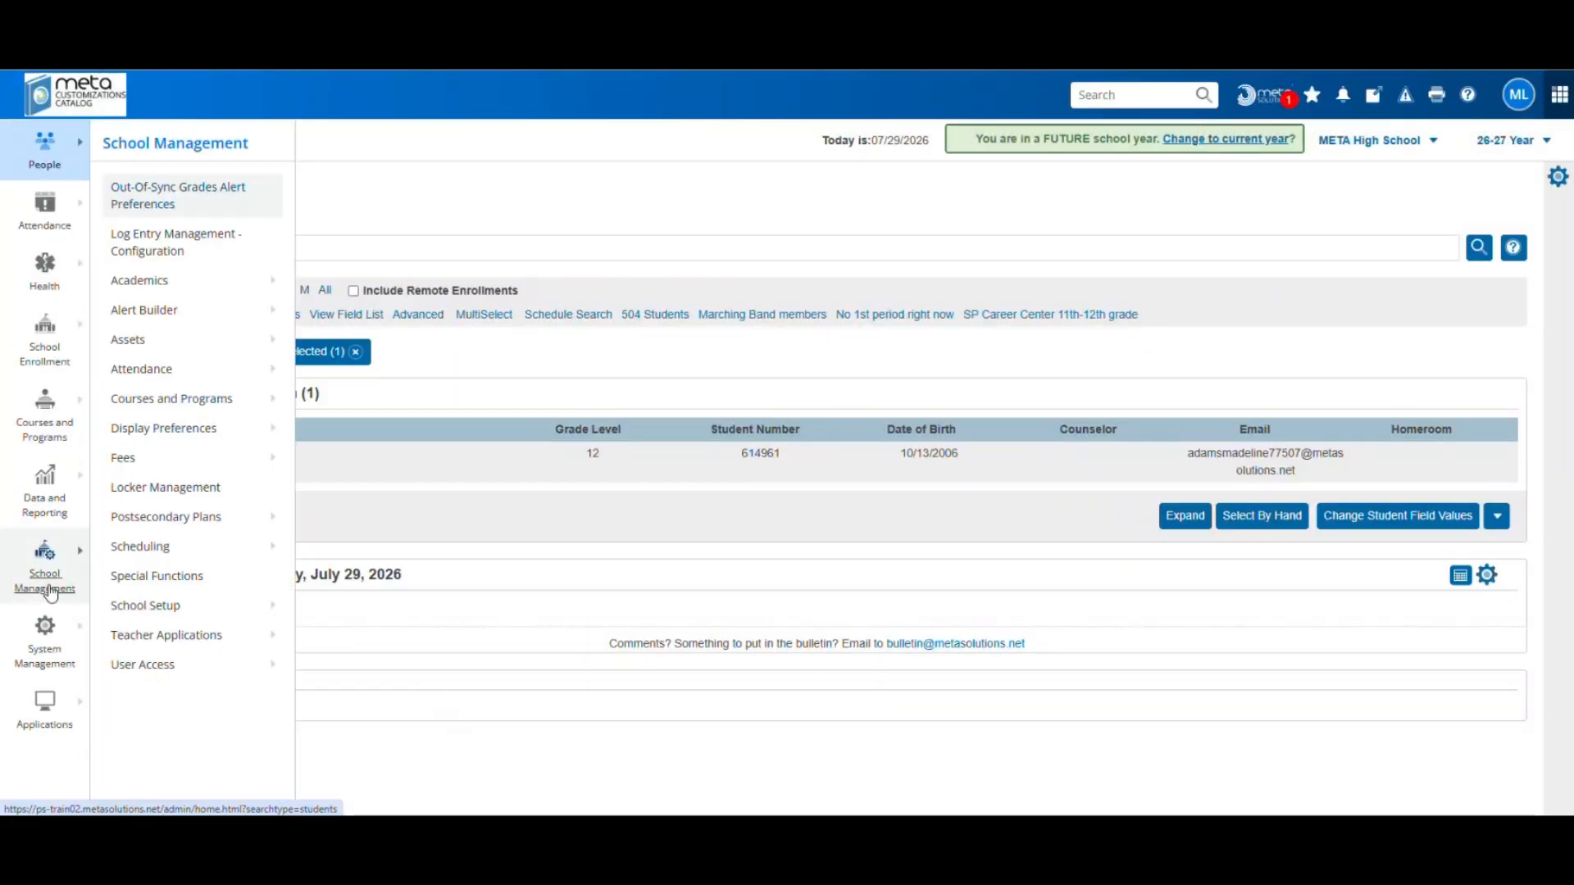
pyautogui.click(141, 287)
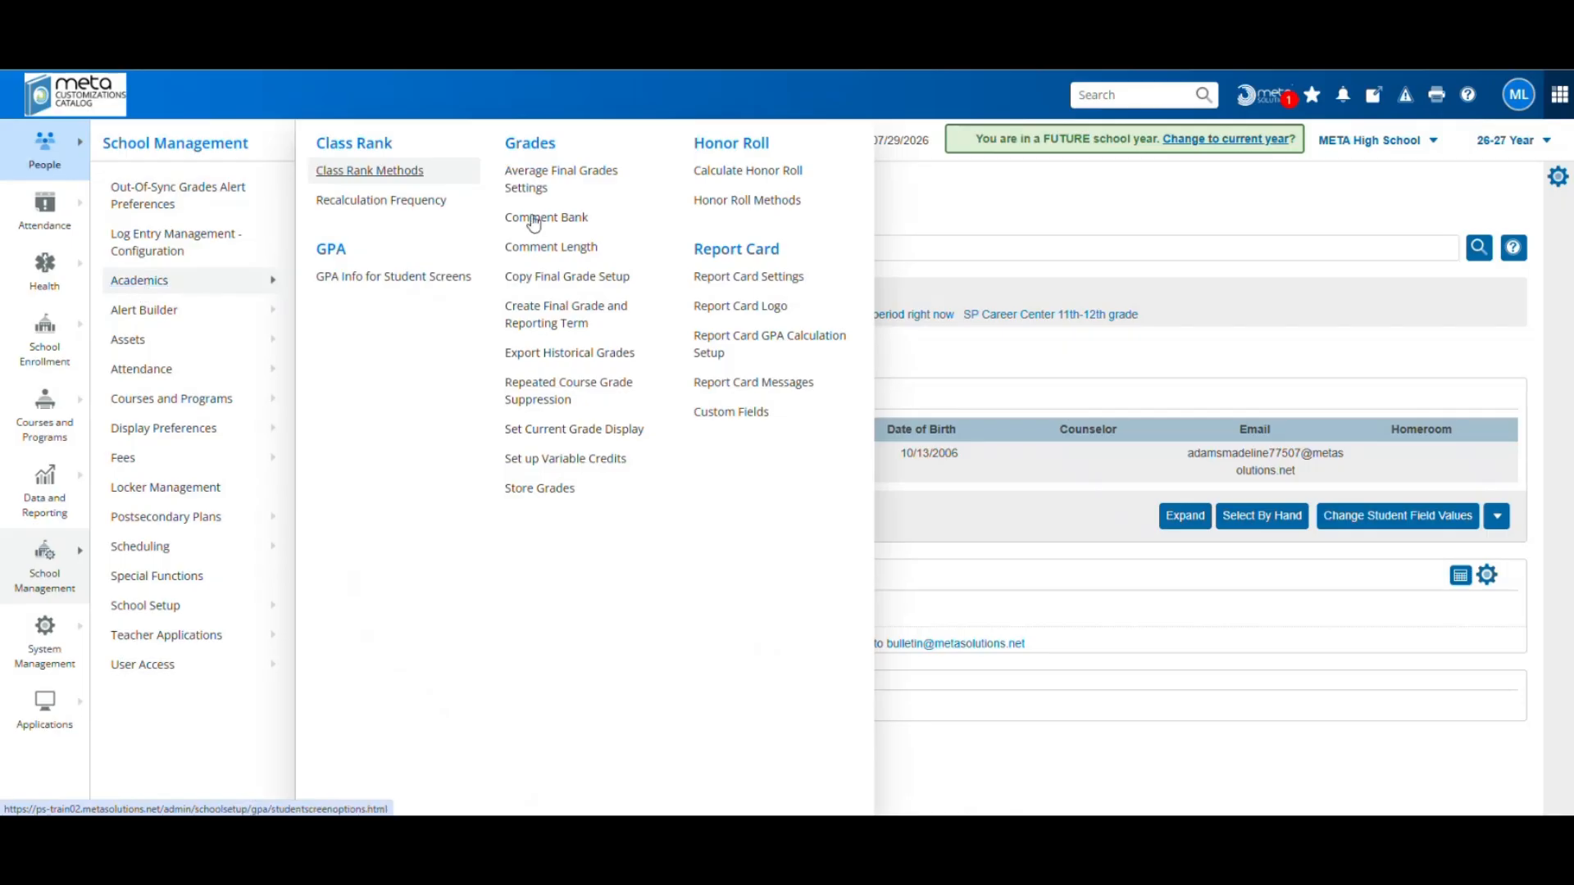
pyautogui.click(768, 205)
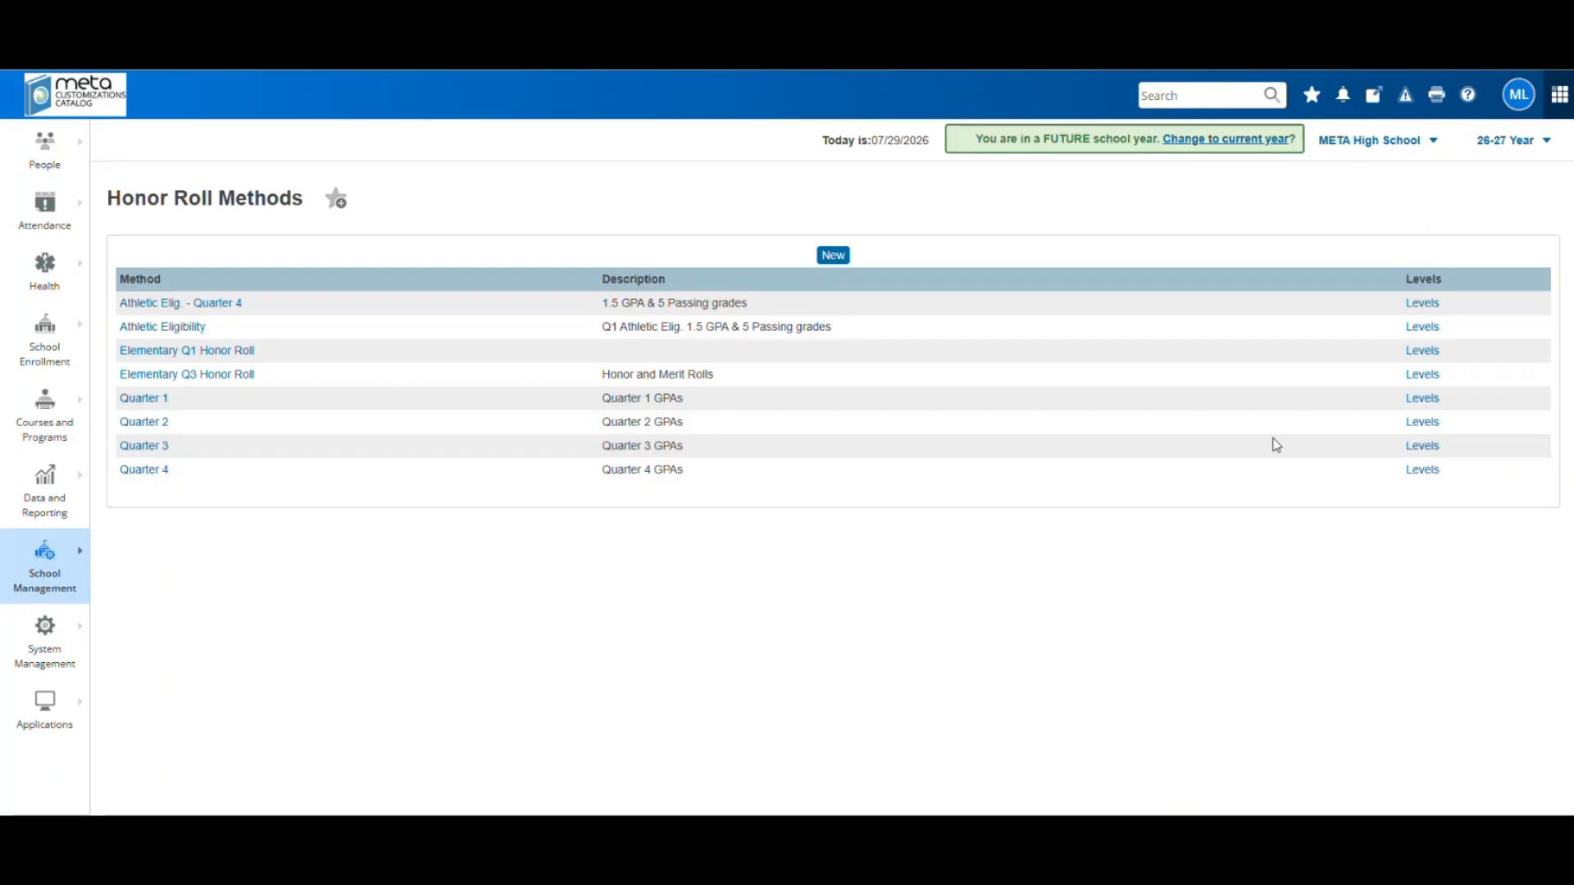
pyautogui.click(1426, 405)
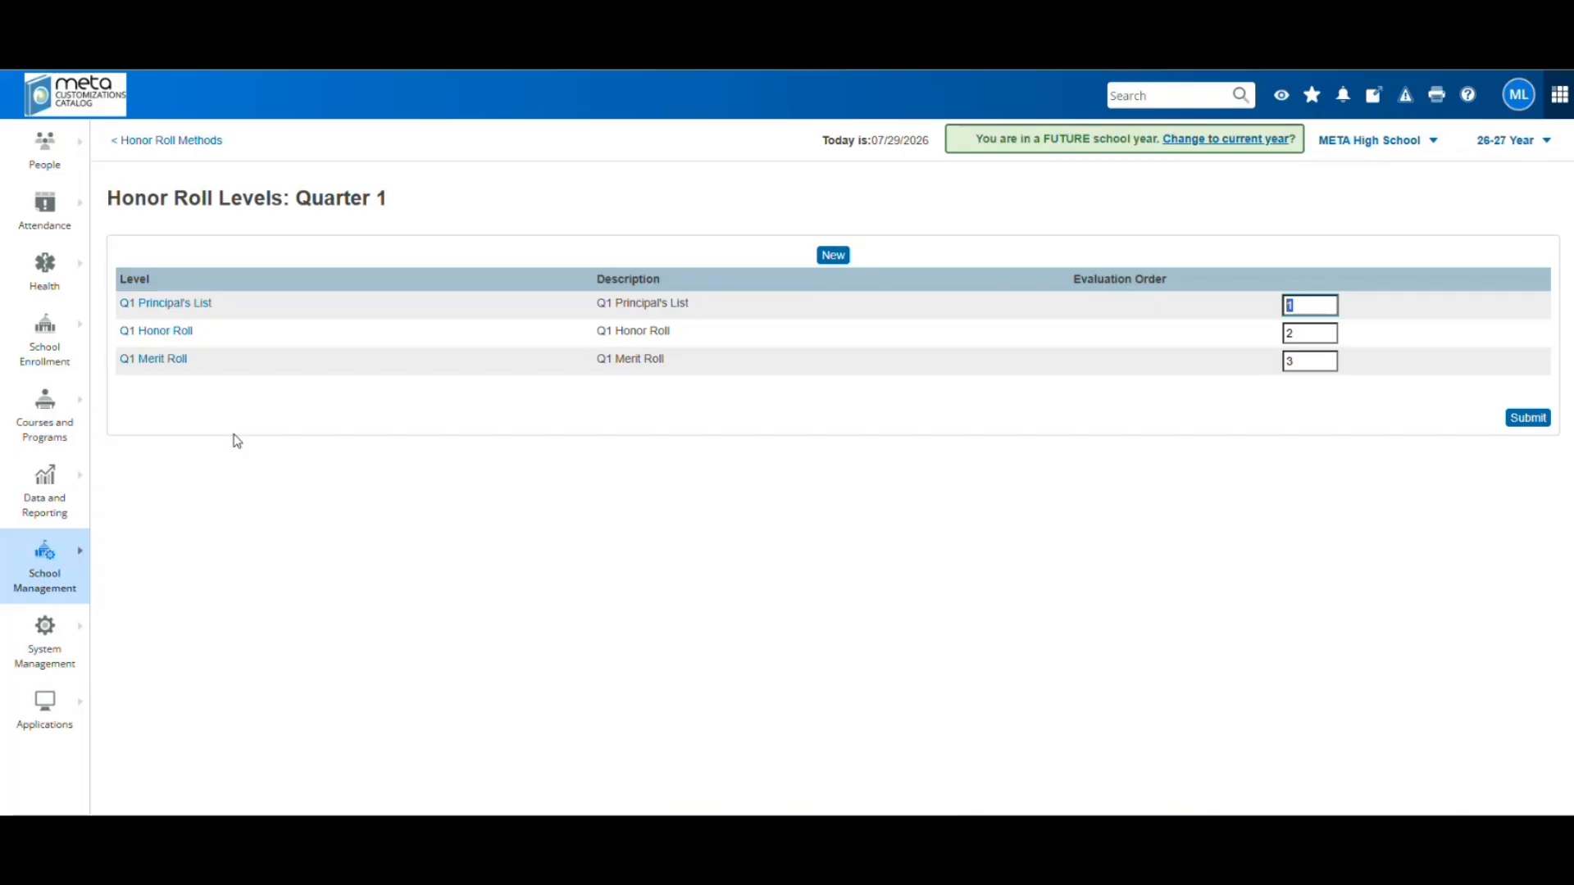
pyautogui.click(176, 308)
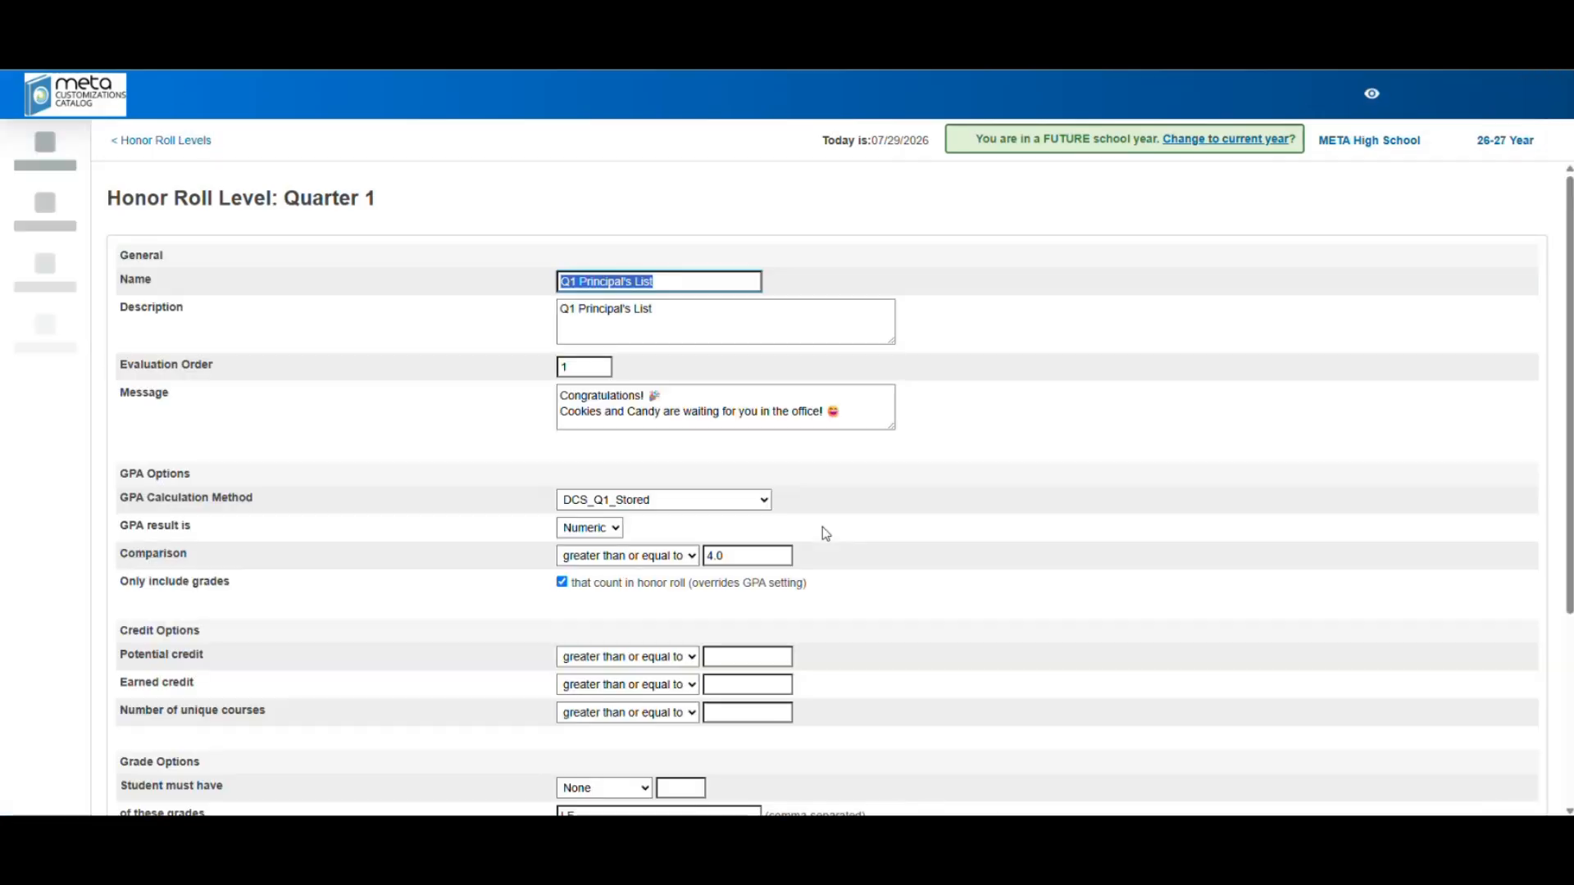
pyautogui.scroll(-2, 931, 564)
pyautogui.scroll(-5, 934, 555)
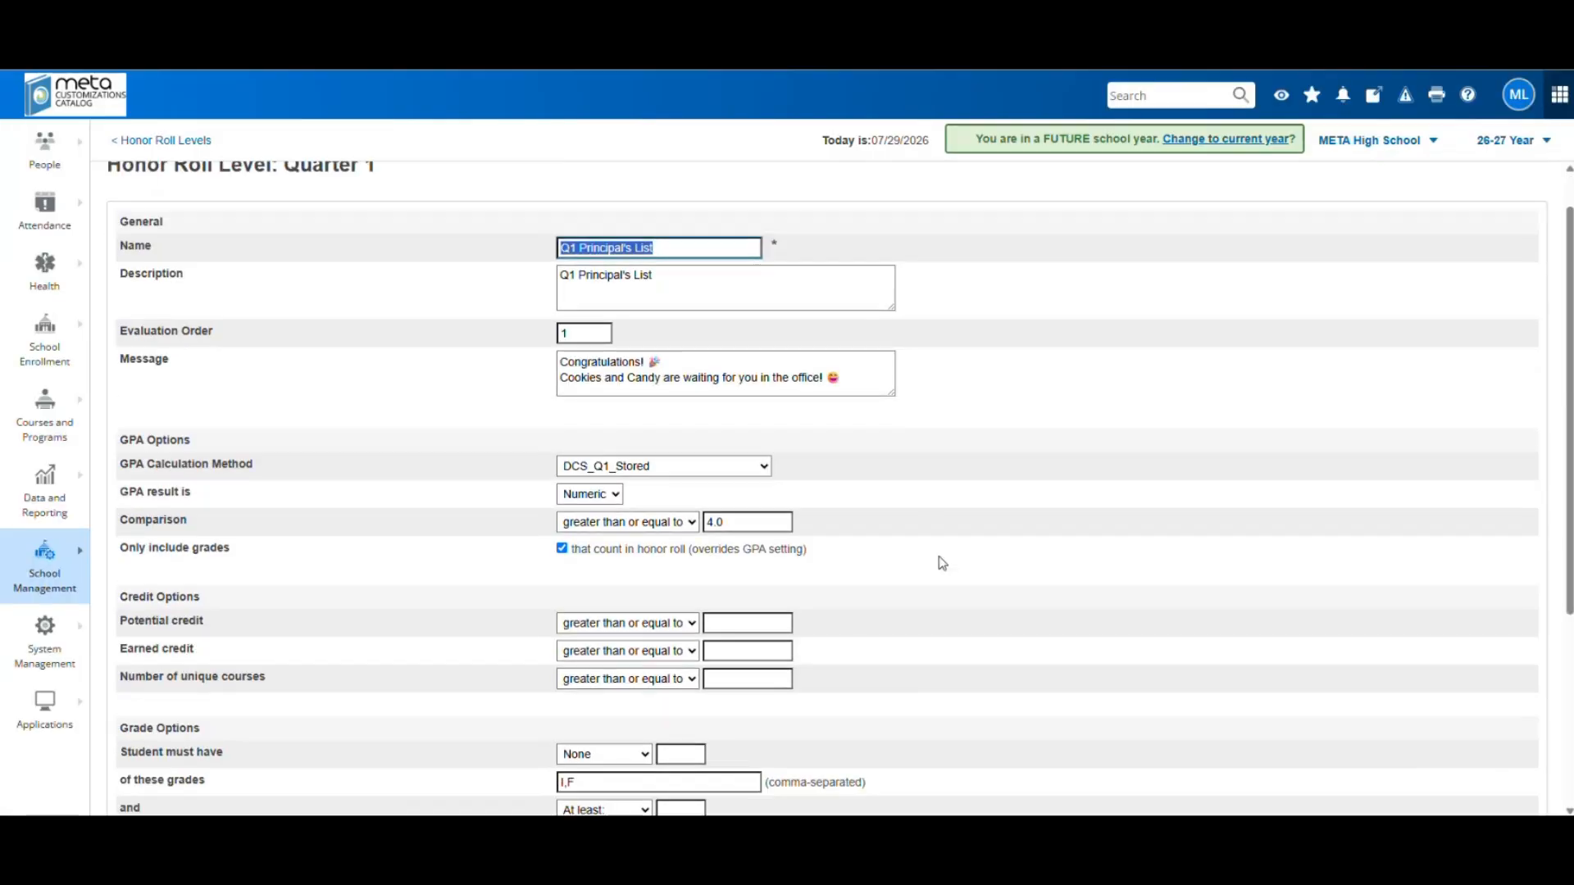
pyautogui.scroll(1, 948, 557)
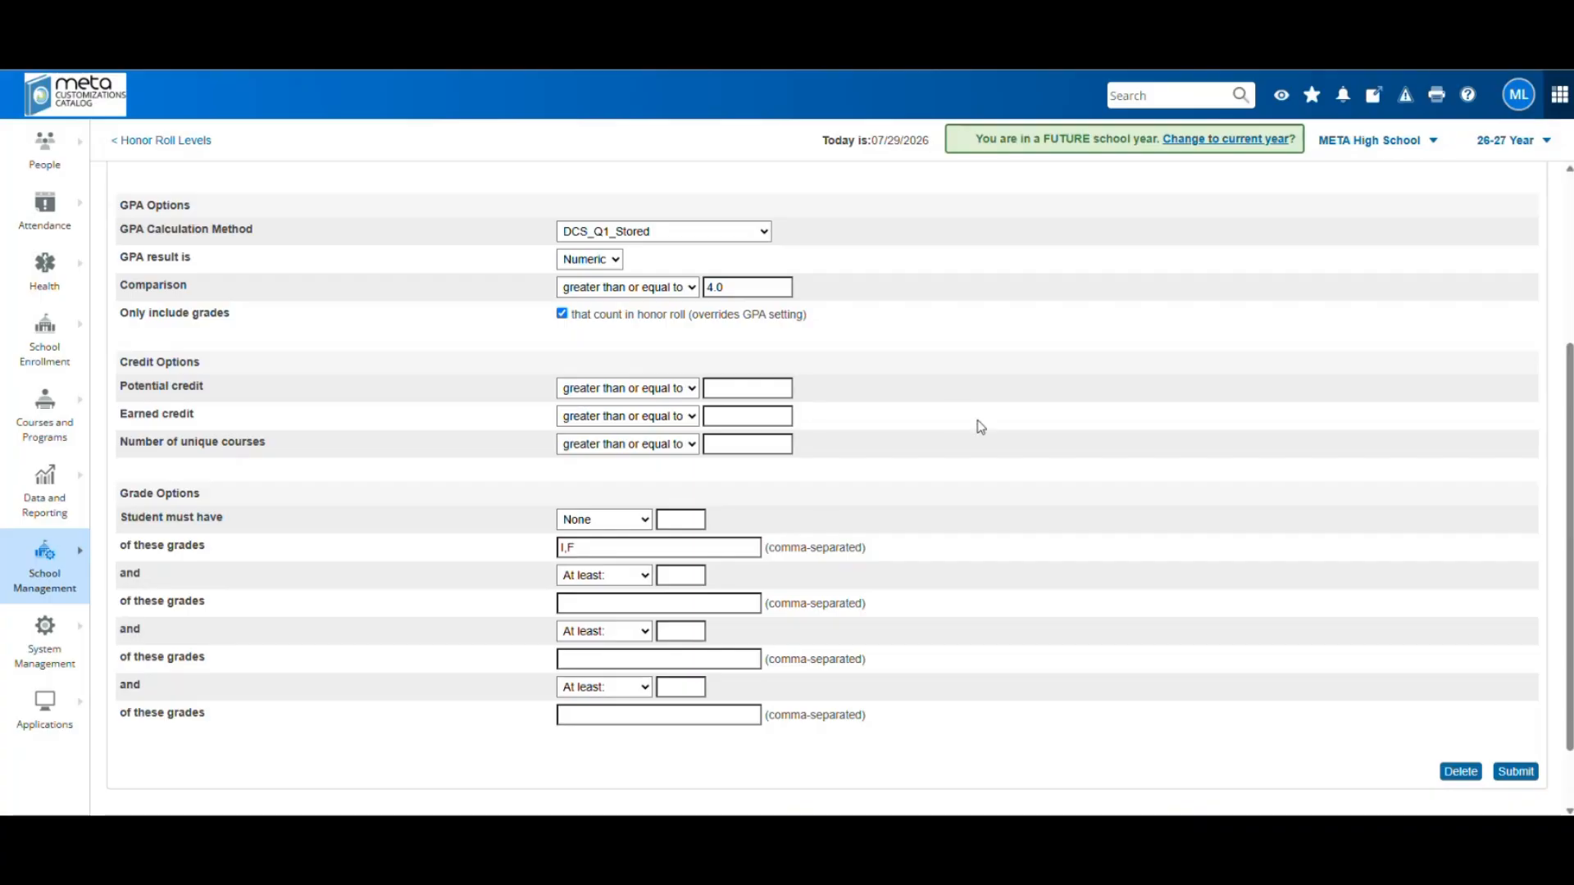
pyautogui.scroll(4, 977, 420)
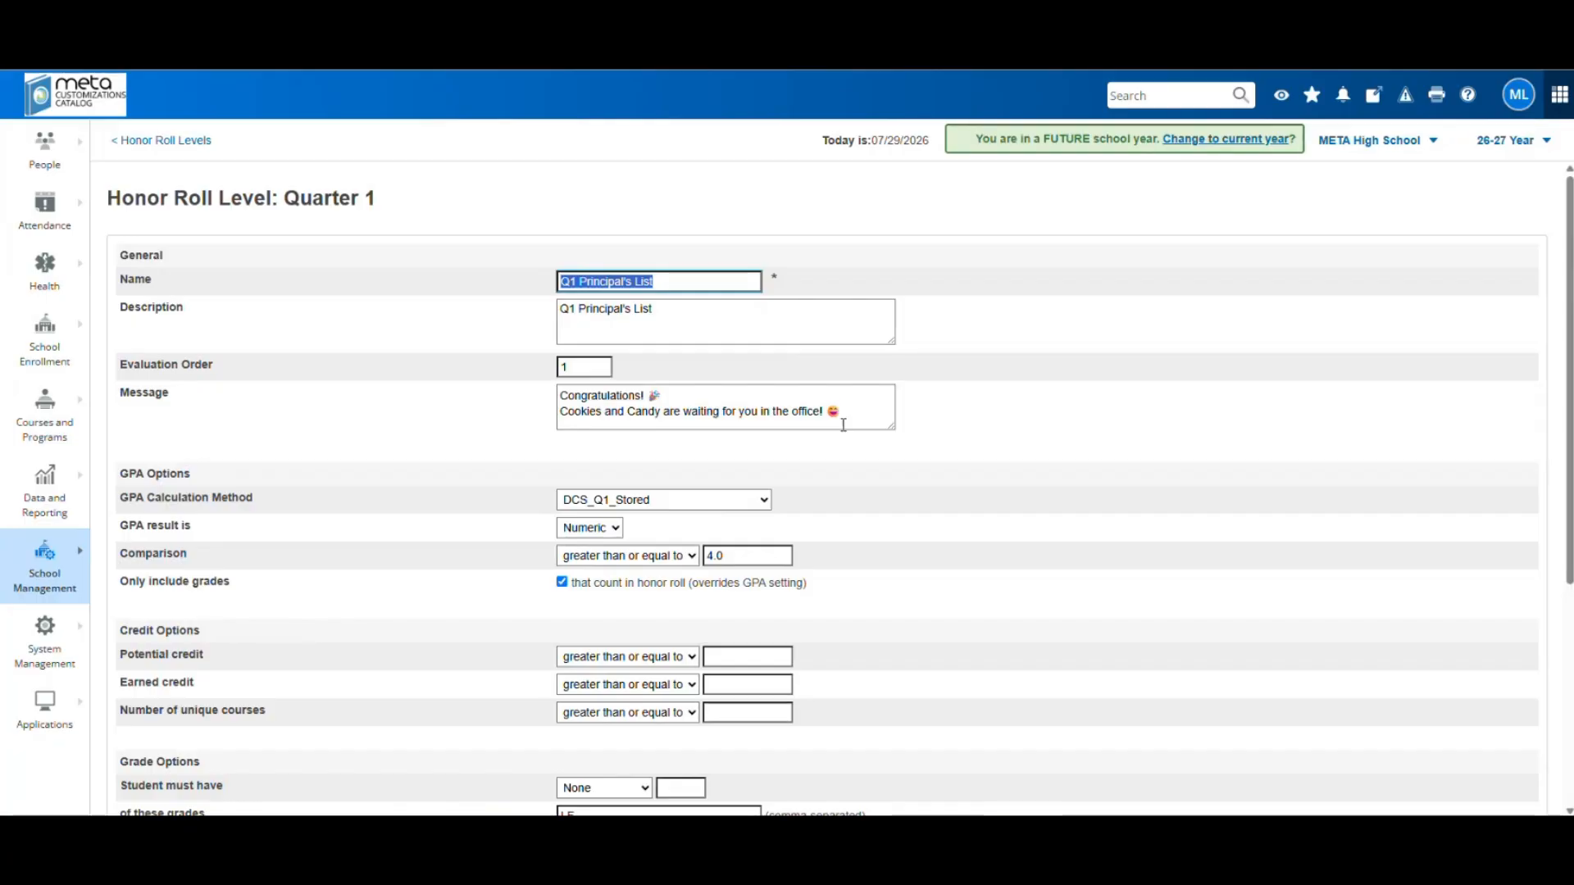
pyautogui.click(164, 145)
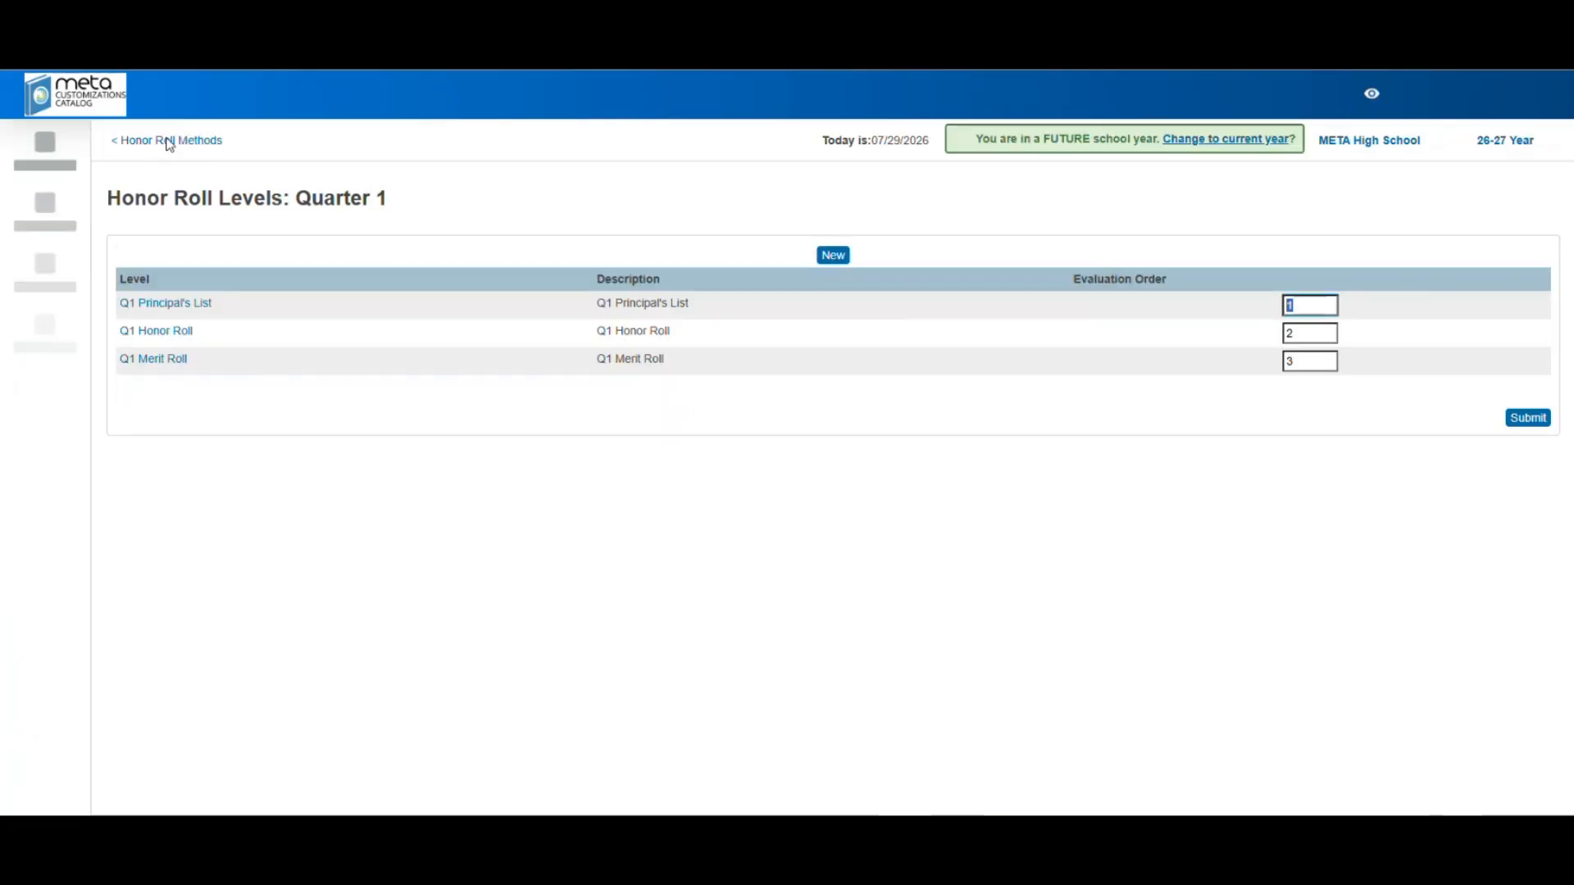
pyautogui.click(174, 336)
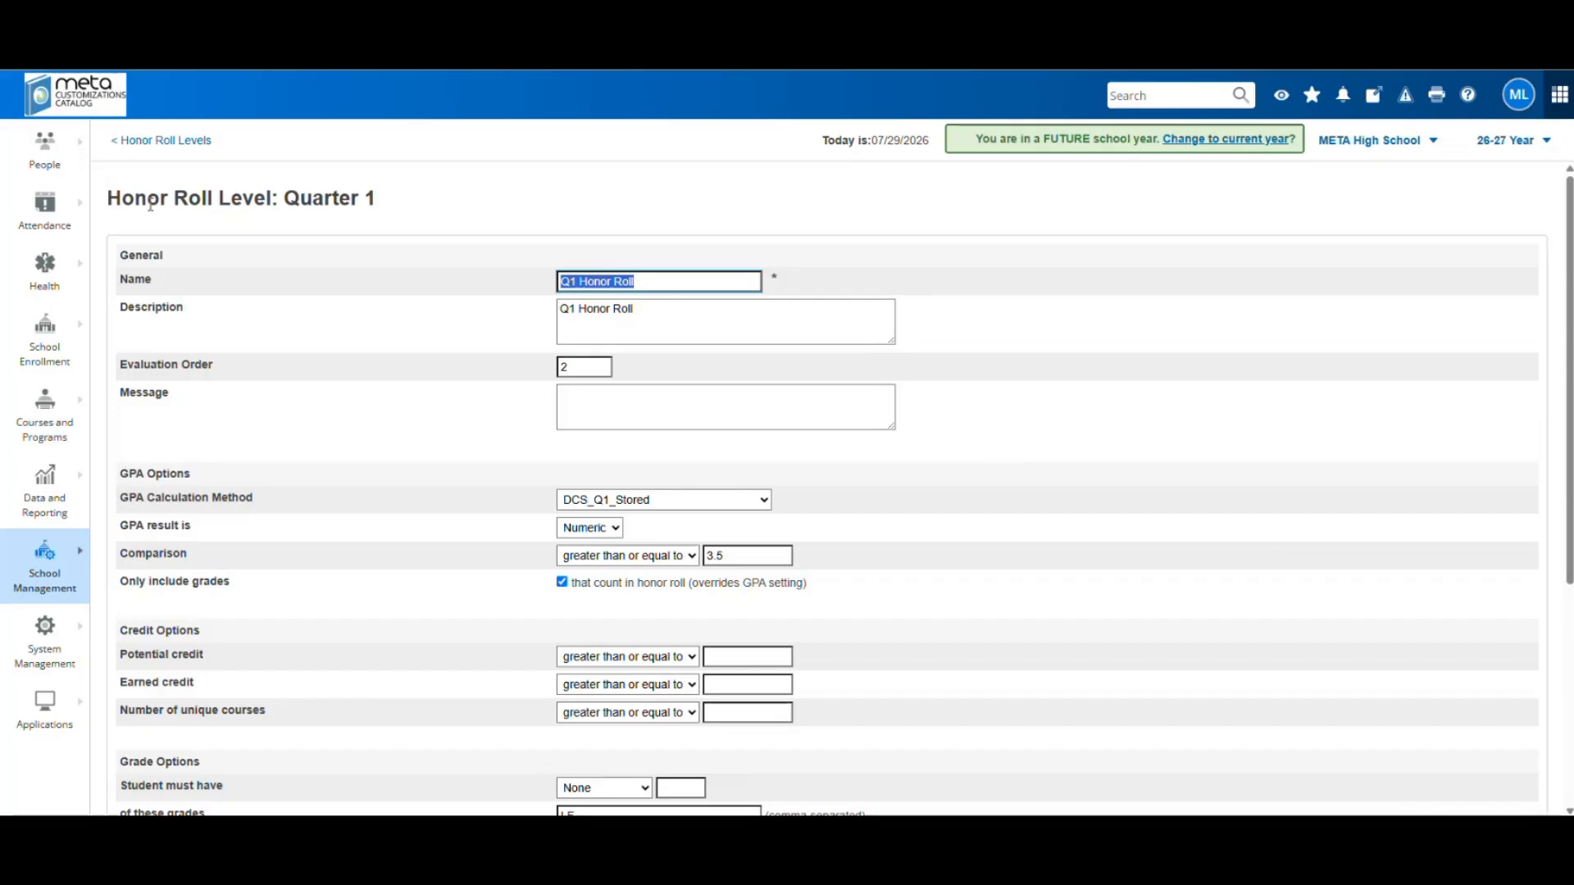
pyautogui.click(181, 142)
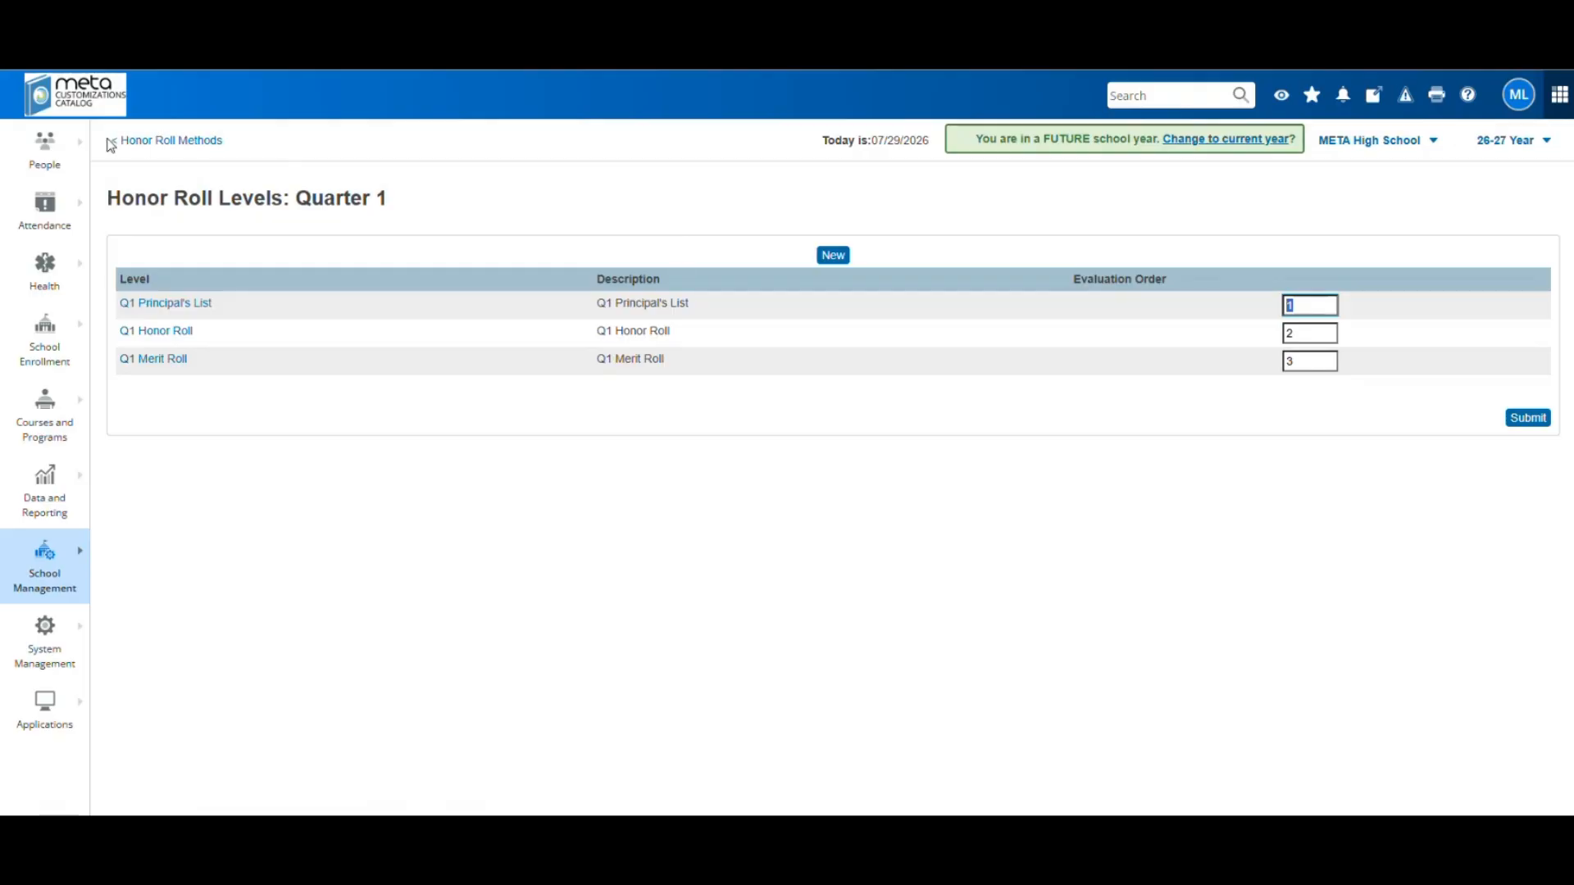
# Check the Class Rank Methods list, then open the Recalculation Frequency settings
pyautogui.click(55, 592)
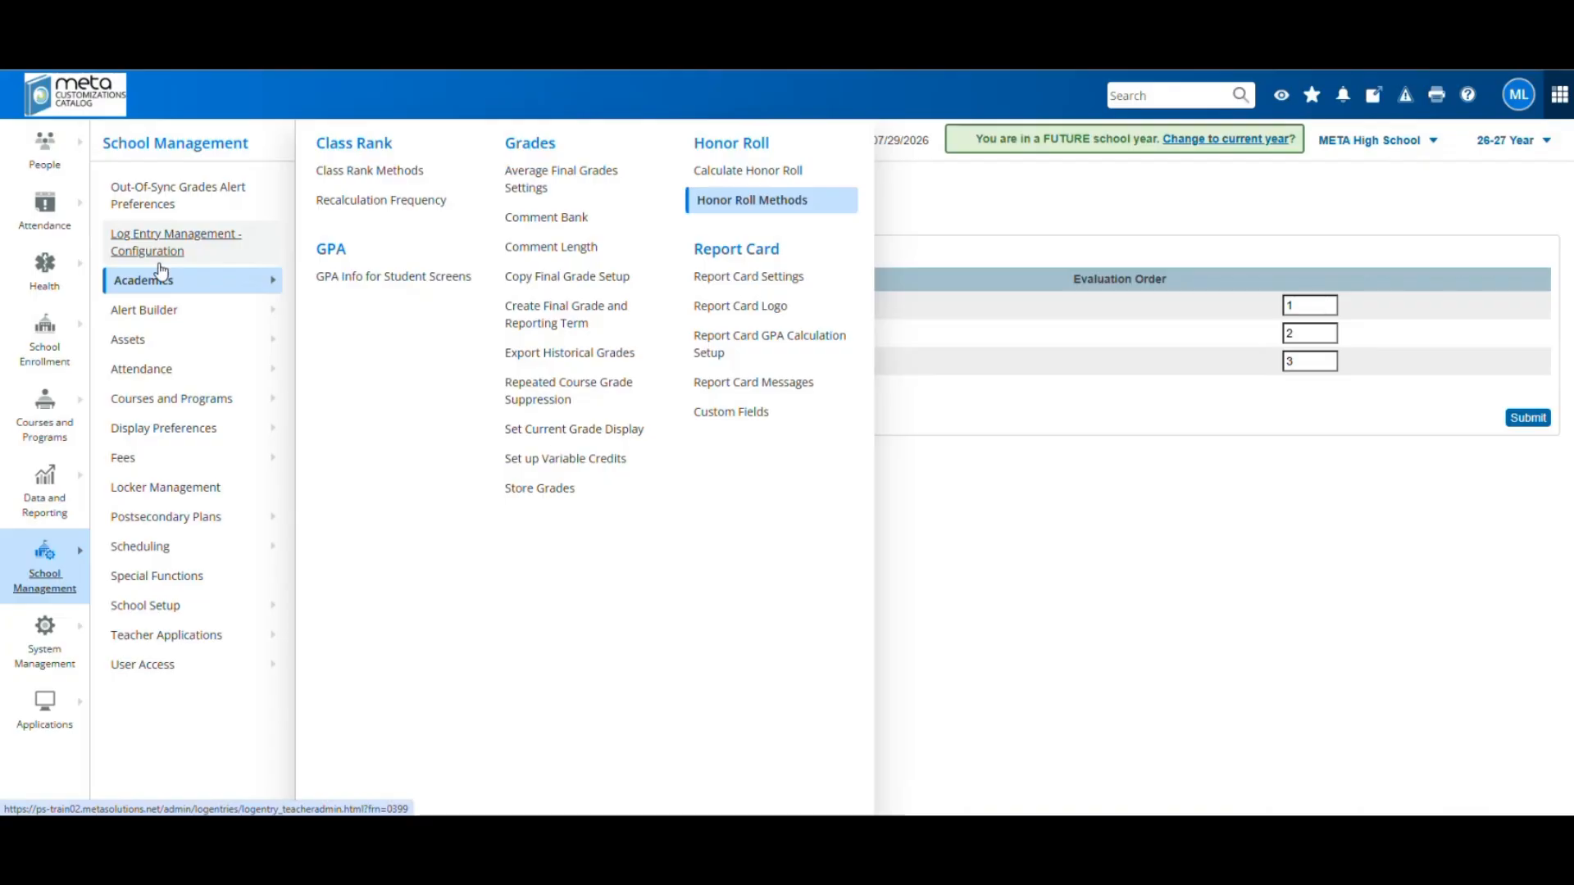
pyautogui.click(353, 172)
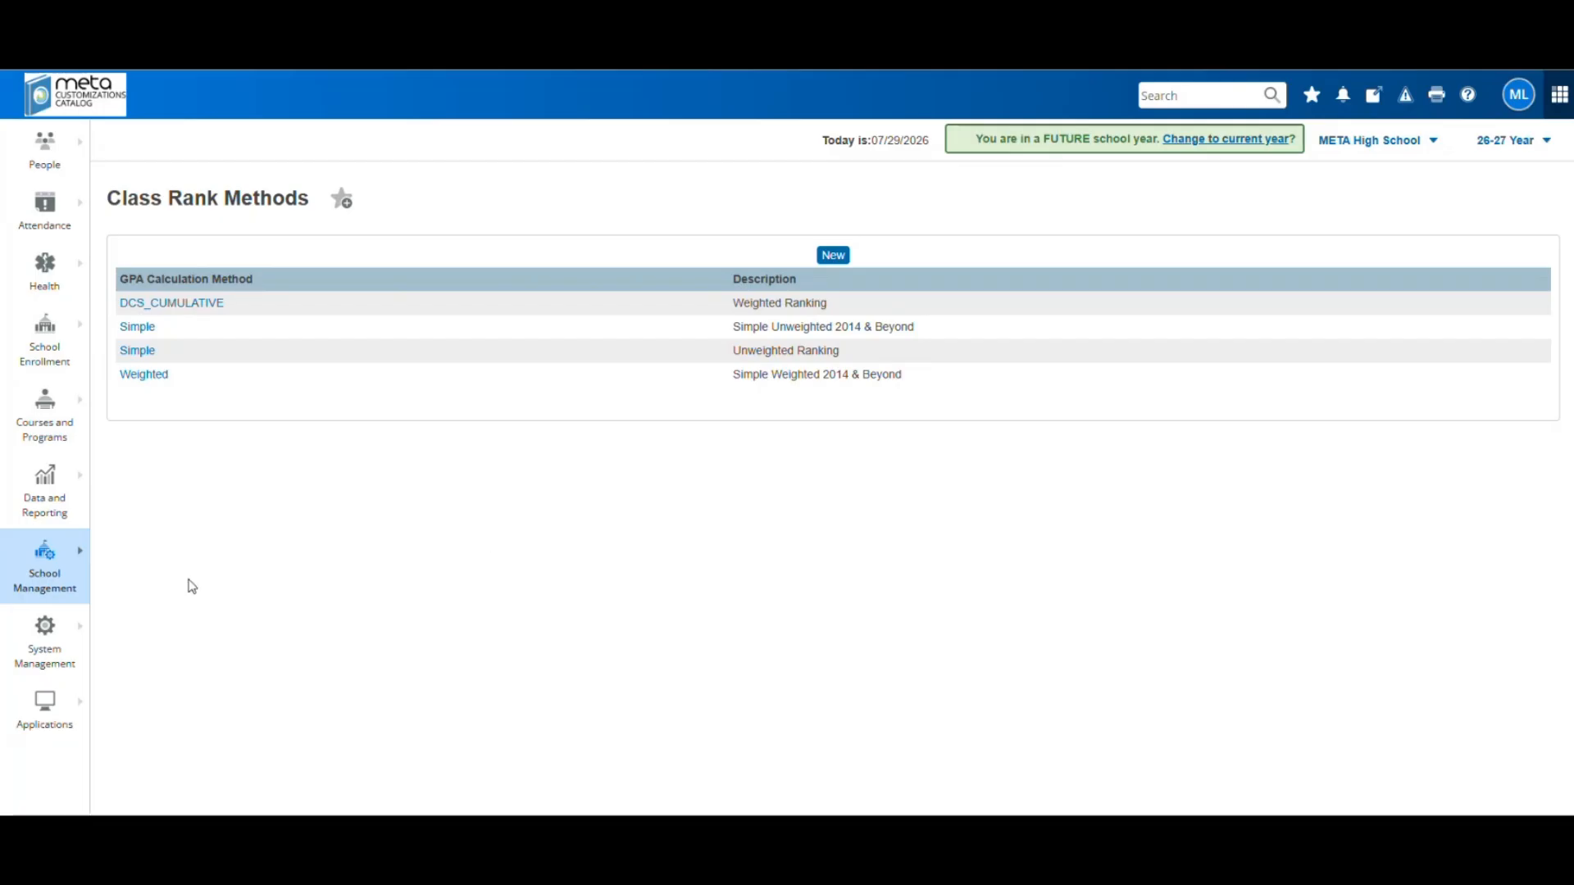
pyautogui.click(48, 579)
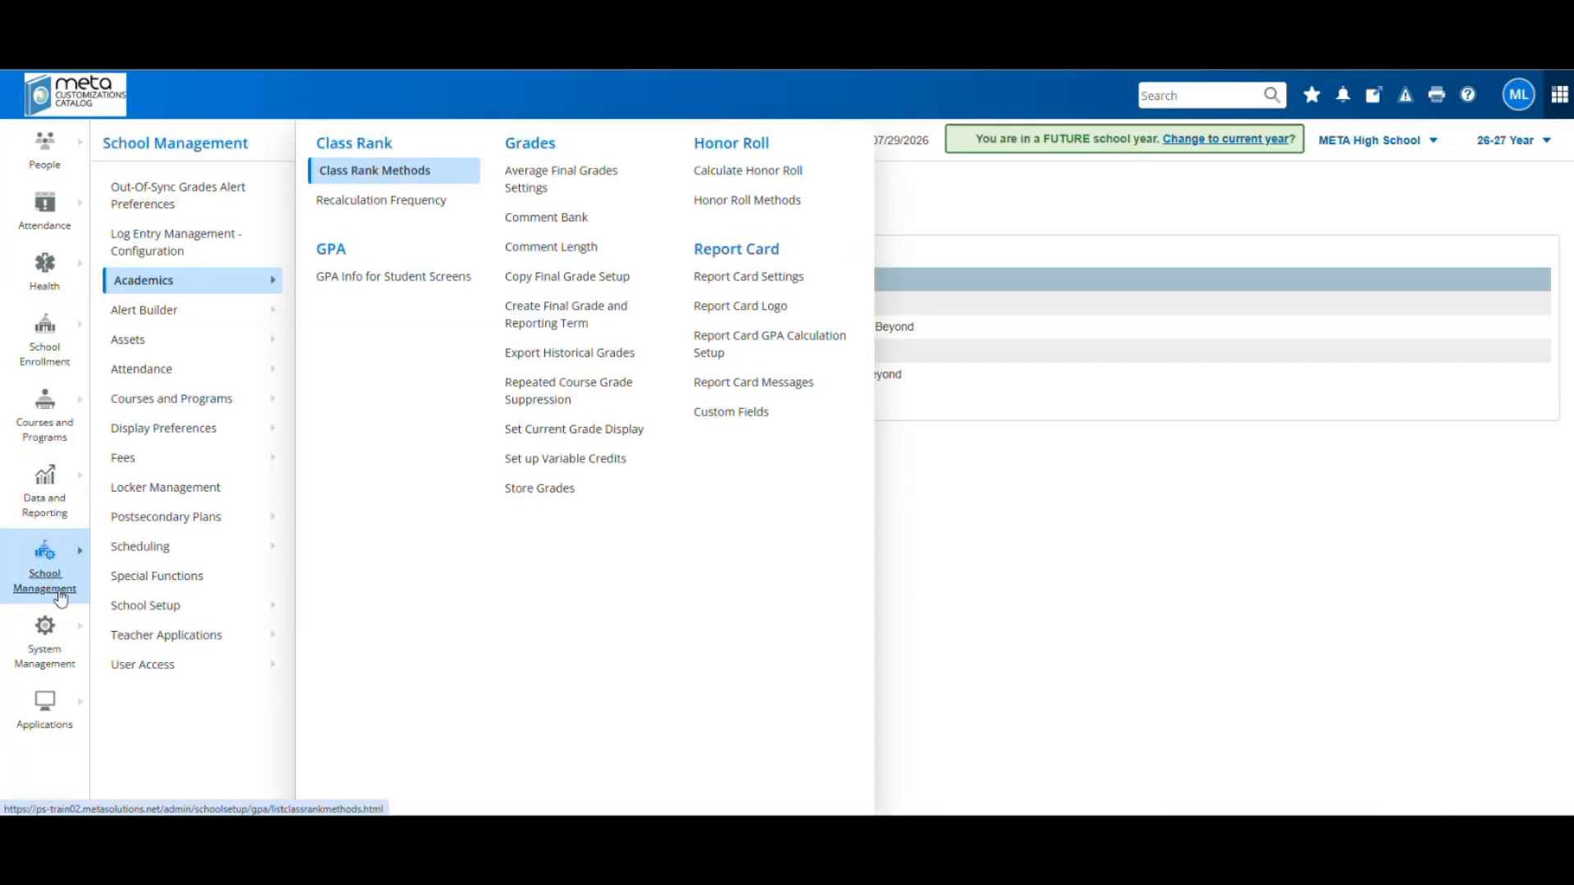
pyautogui.click(392, 205)
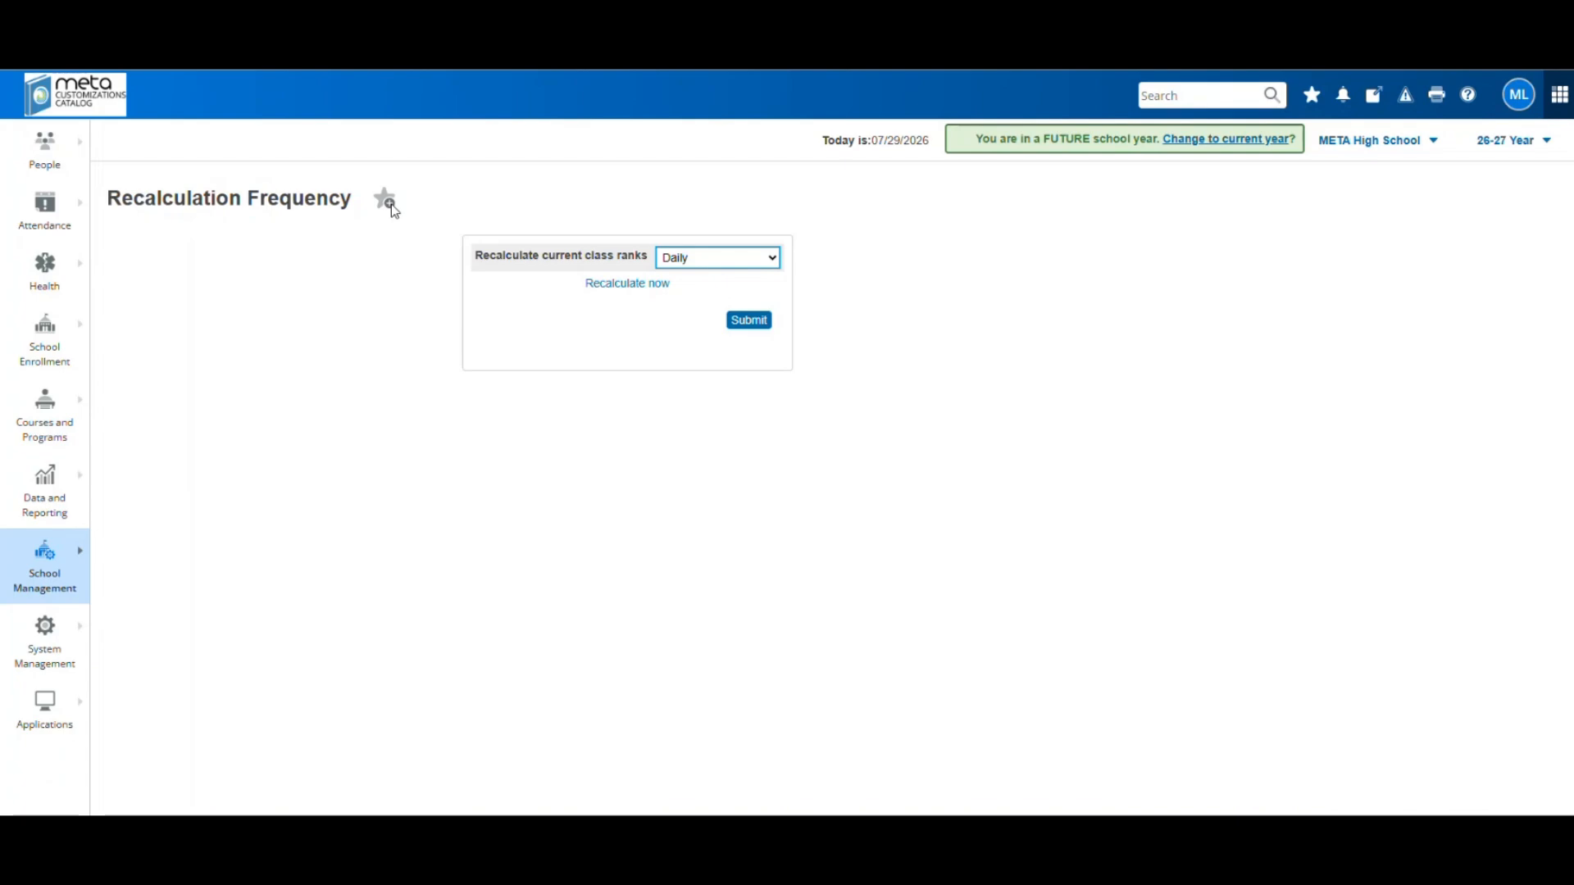
# Change current class rank recalculation from Daily to Manually
pyautogui.click(733, 259)
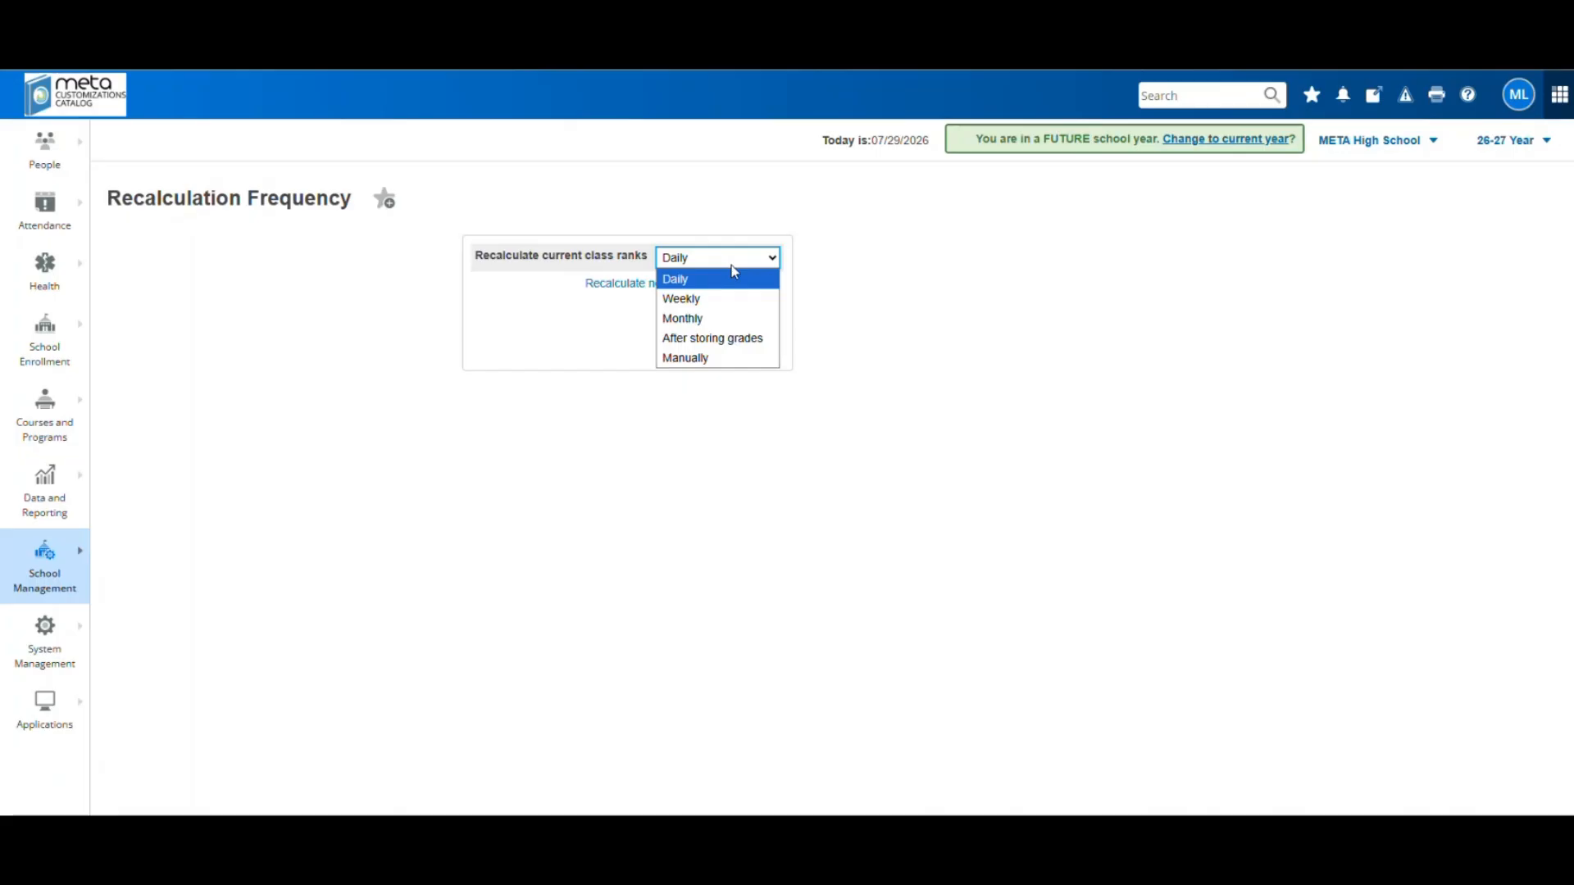
pyautogui.click(710, 358)
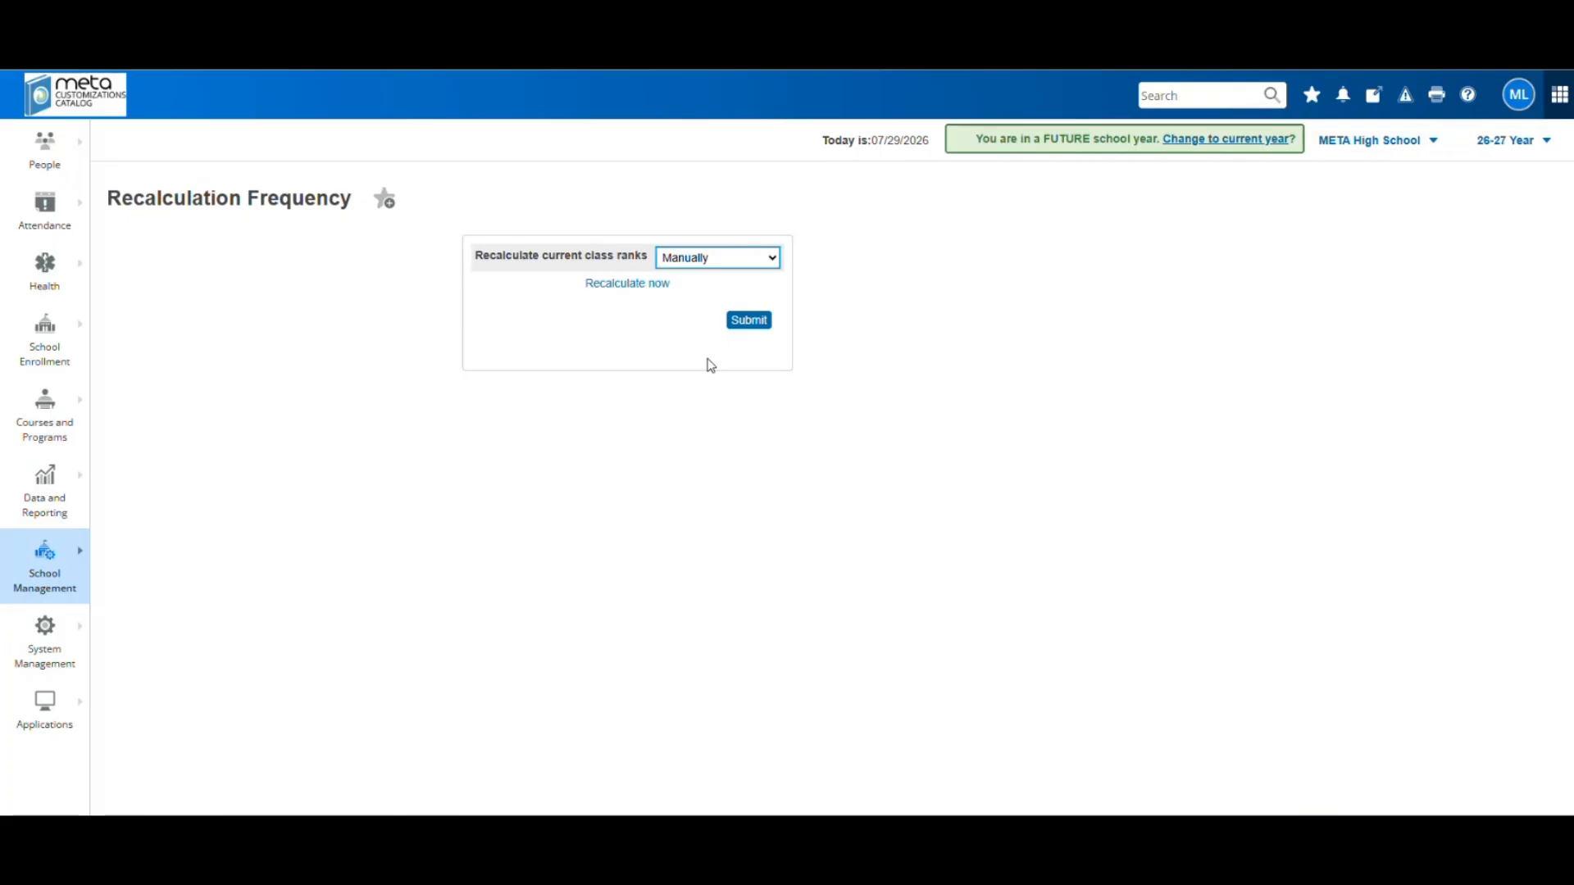
pyautogui.click(725, 259)
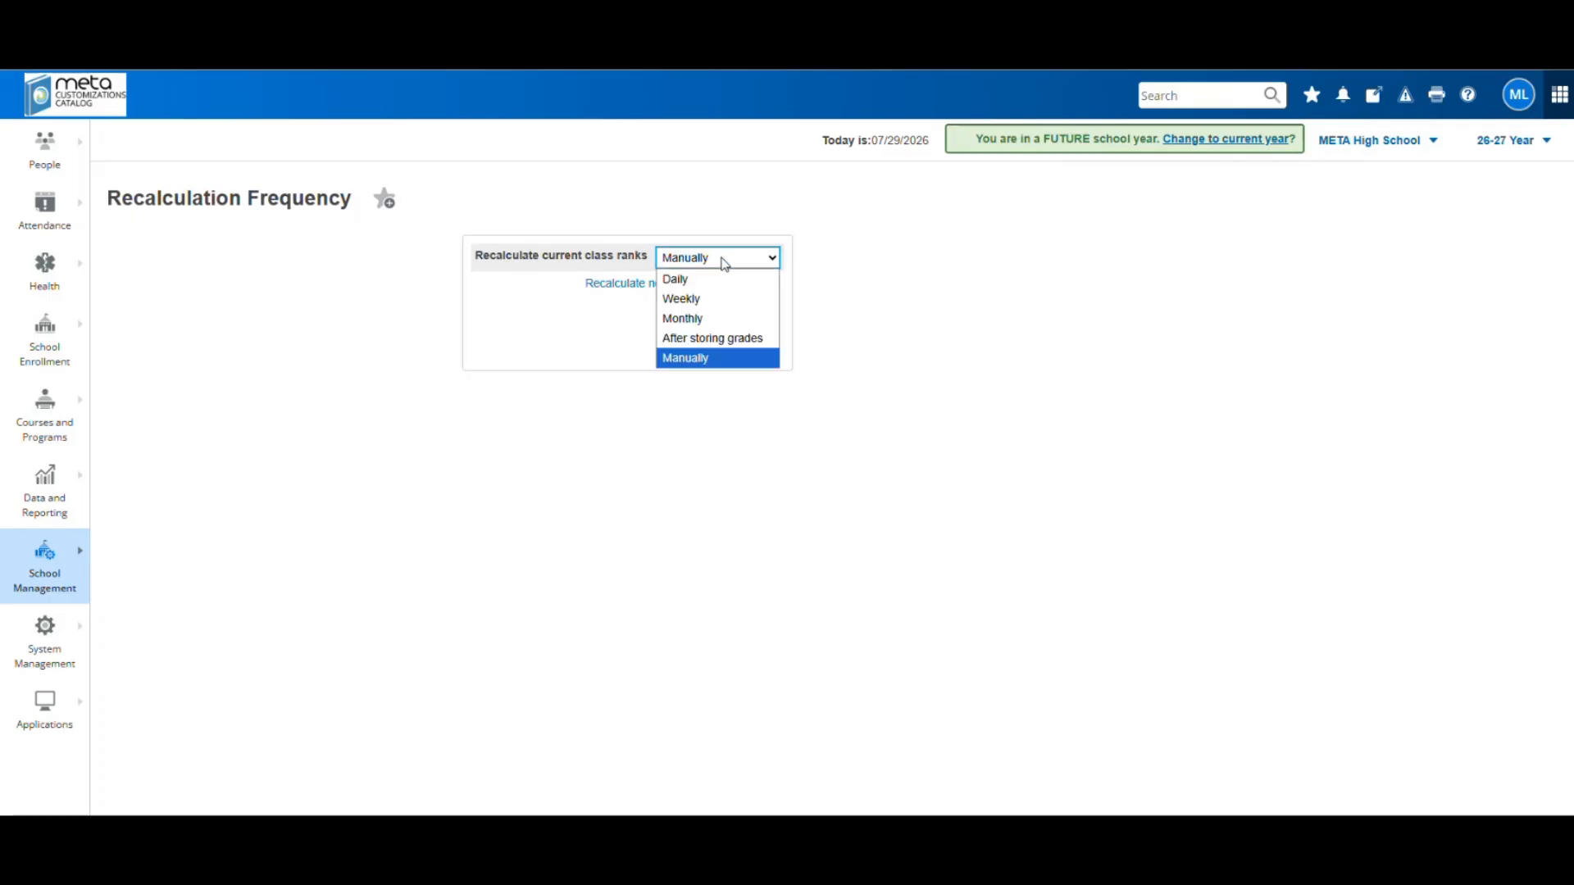
pyautogui.click(725, 261)
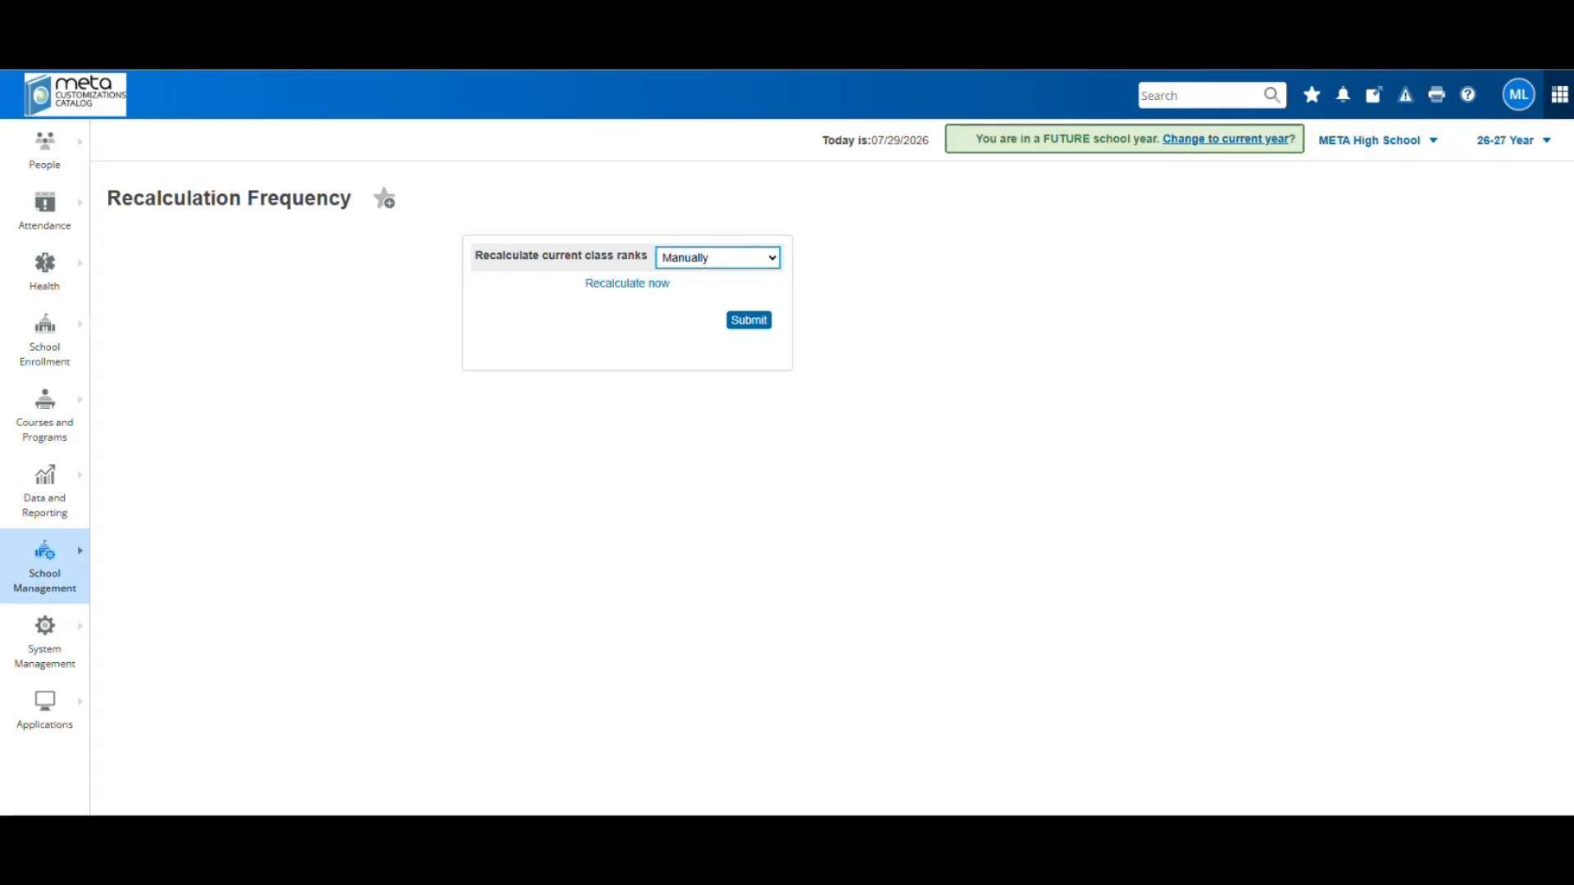
pyautogui.click(62, 597)
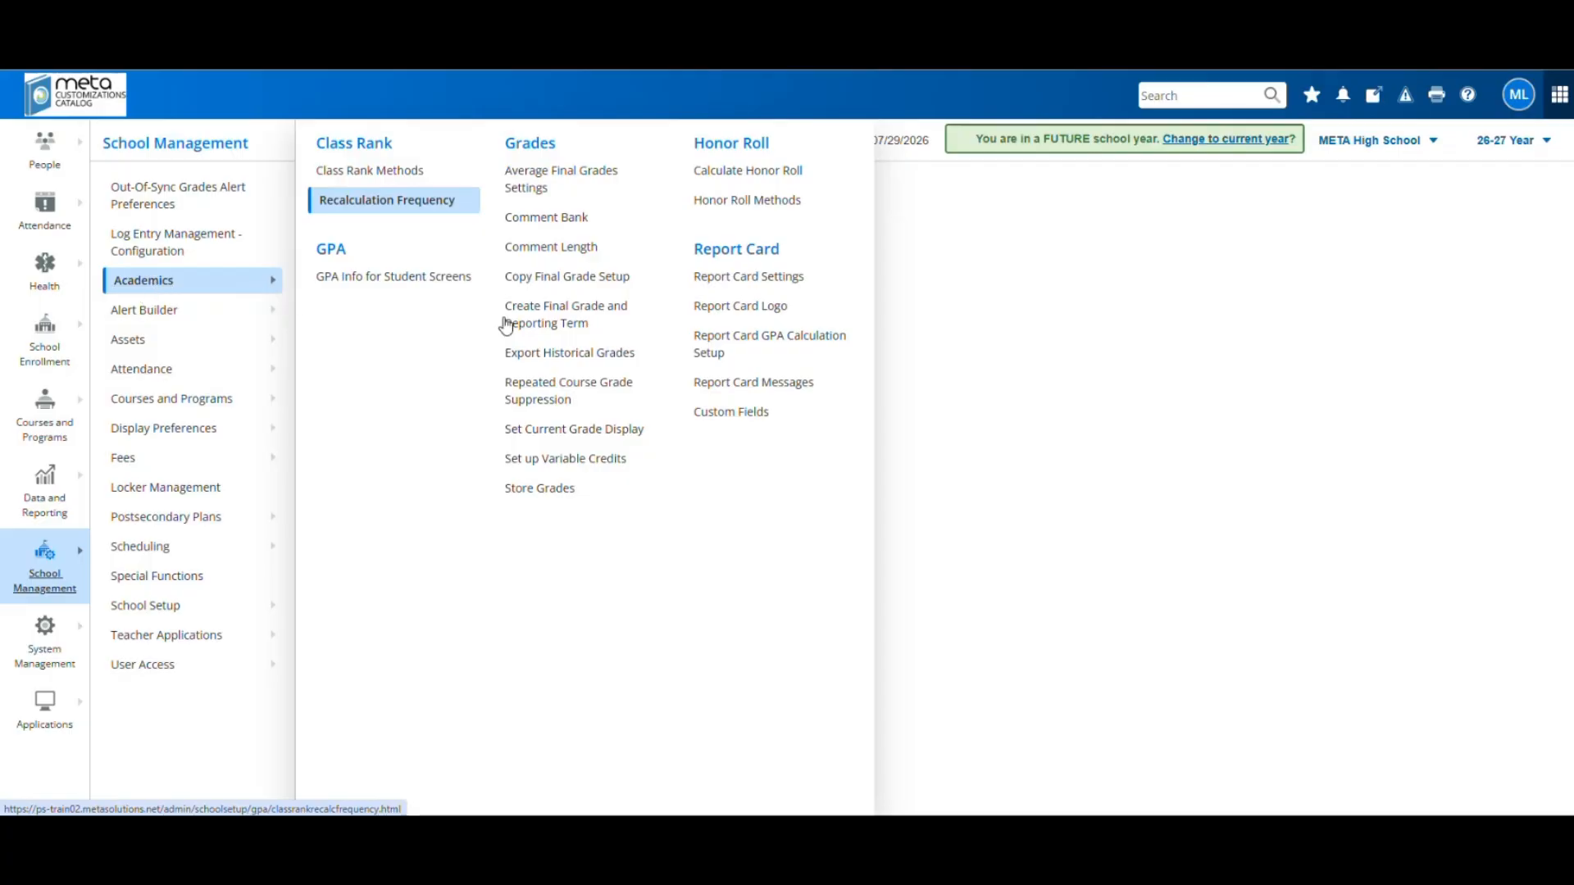
# Open a new Final Grade form for META High School's 2026-2027 Semester 1
pyautogui.click(547, 326)
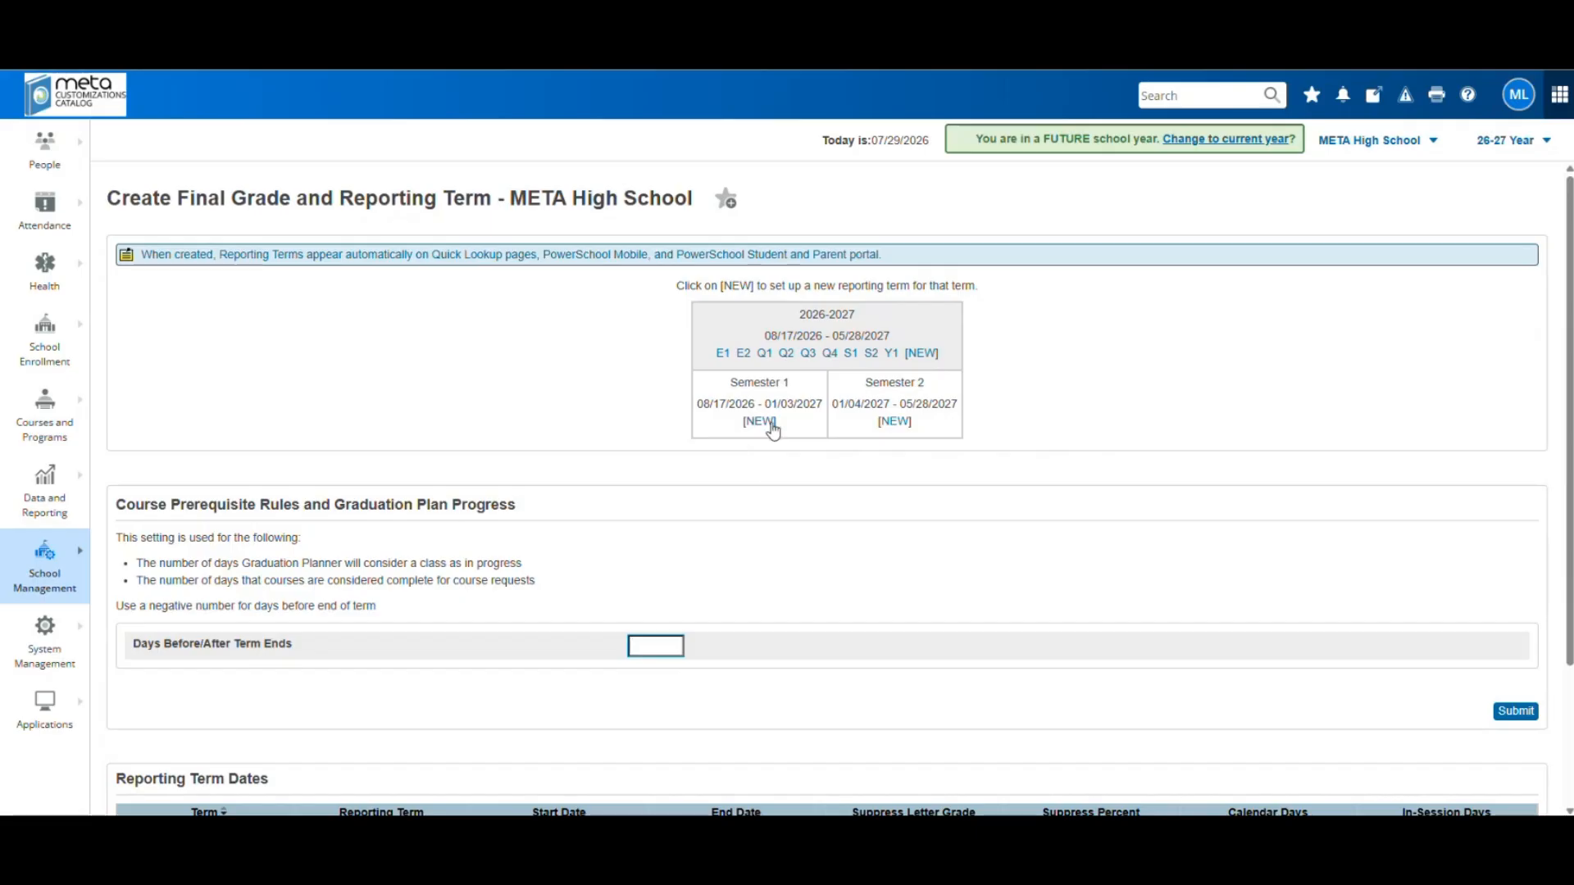
pyautogui.click(760, 423)
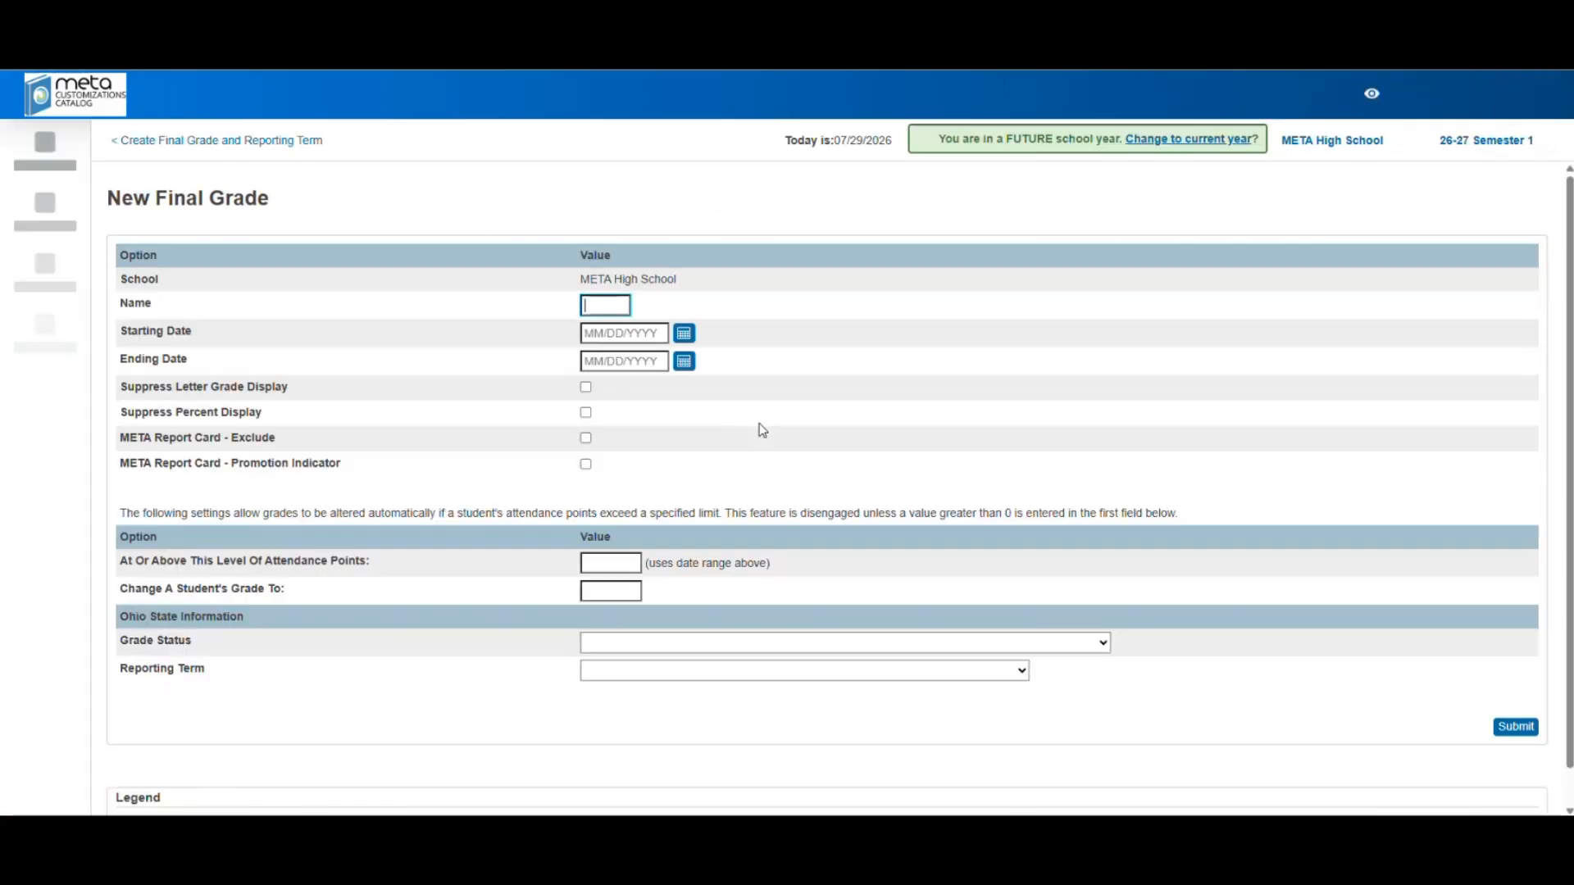
# Name the new term Q1 and tick all four suppress and report card options
pyautogui.press('capslock')
pyautogui.write('Q1')
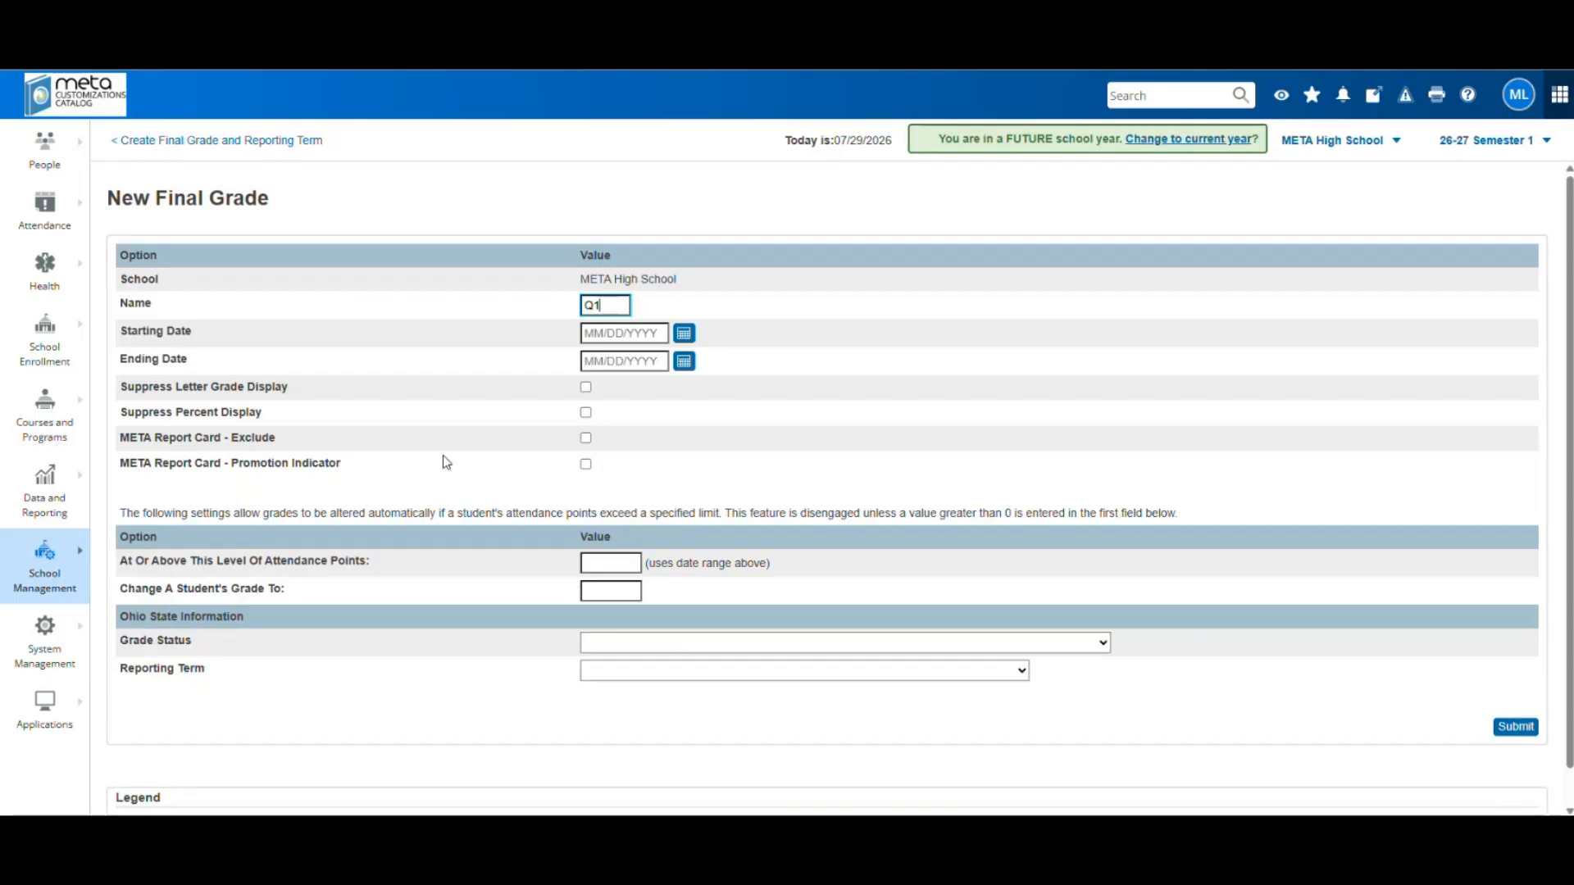
pyautogui.click(585, 387)
pyautogui.click(586, 437)
pyautogui.click(585, 412)
pyautogui.click(585, 465)
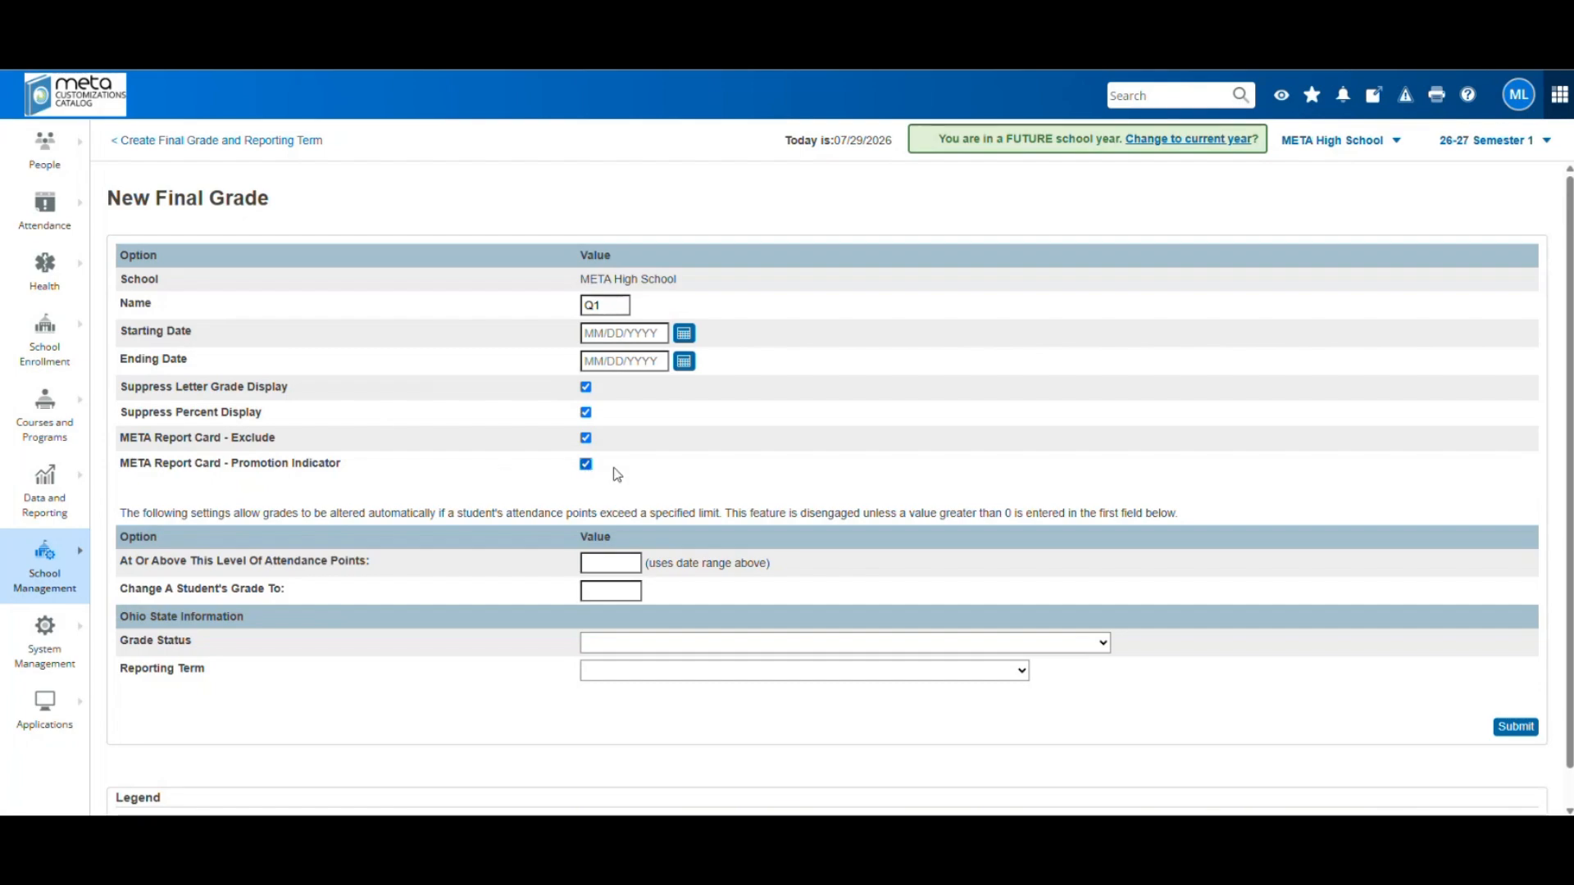
pyautogui.click(585, 464)
pyautogui.click(585, 465)
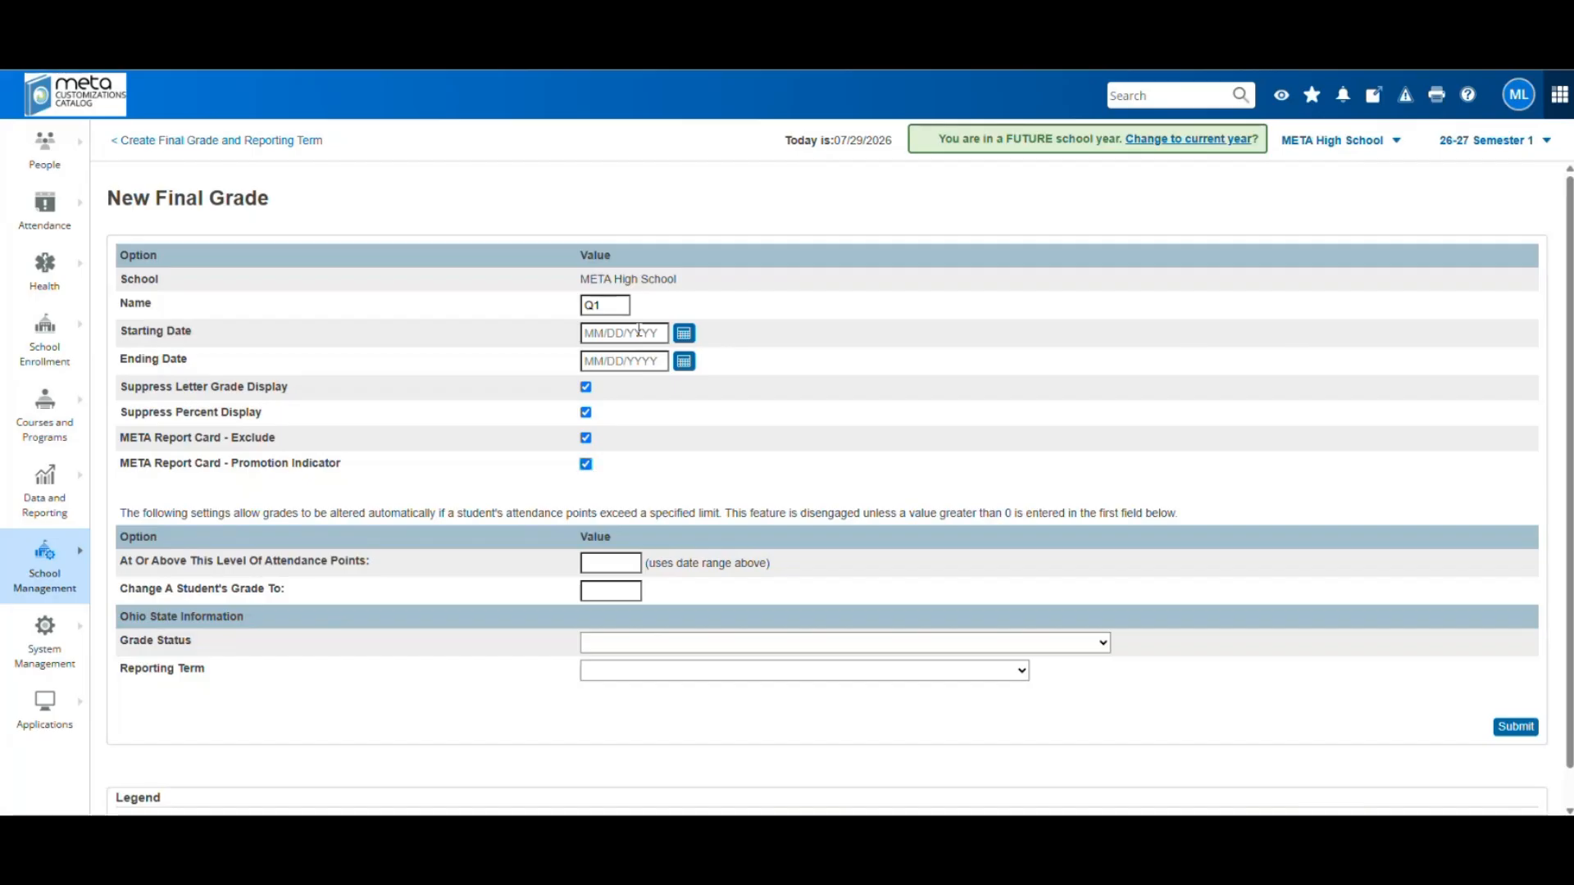
# Set the starting date to 08/17/2026 and move the ending-date calendar to October 2026
pyautogui.click(685, 334)
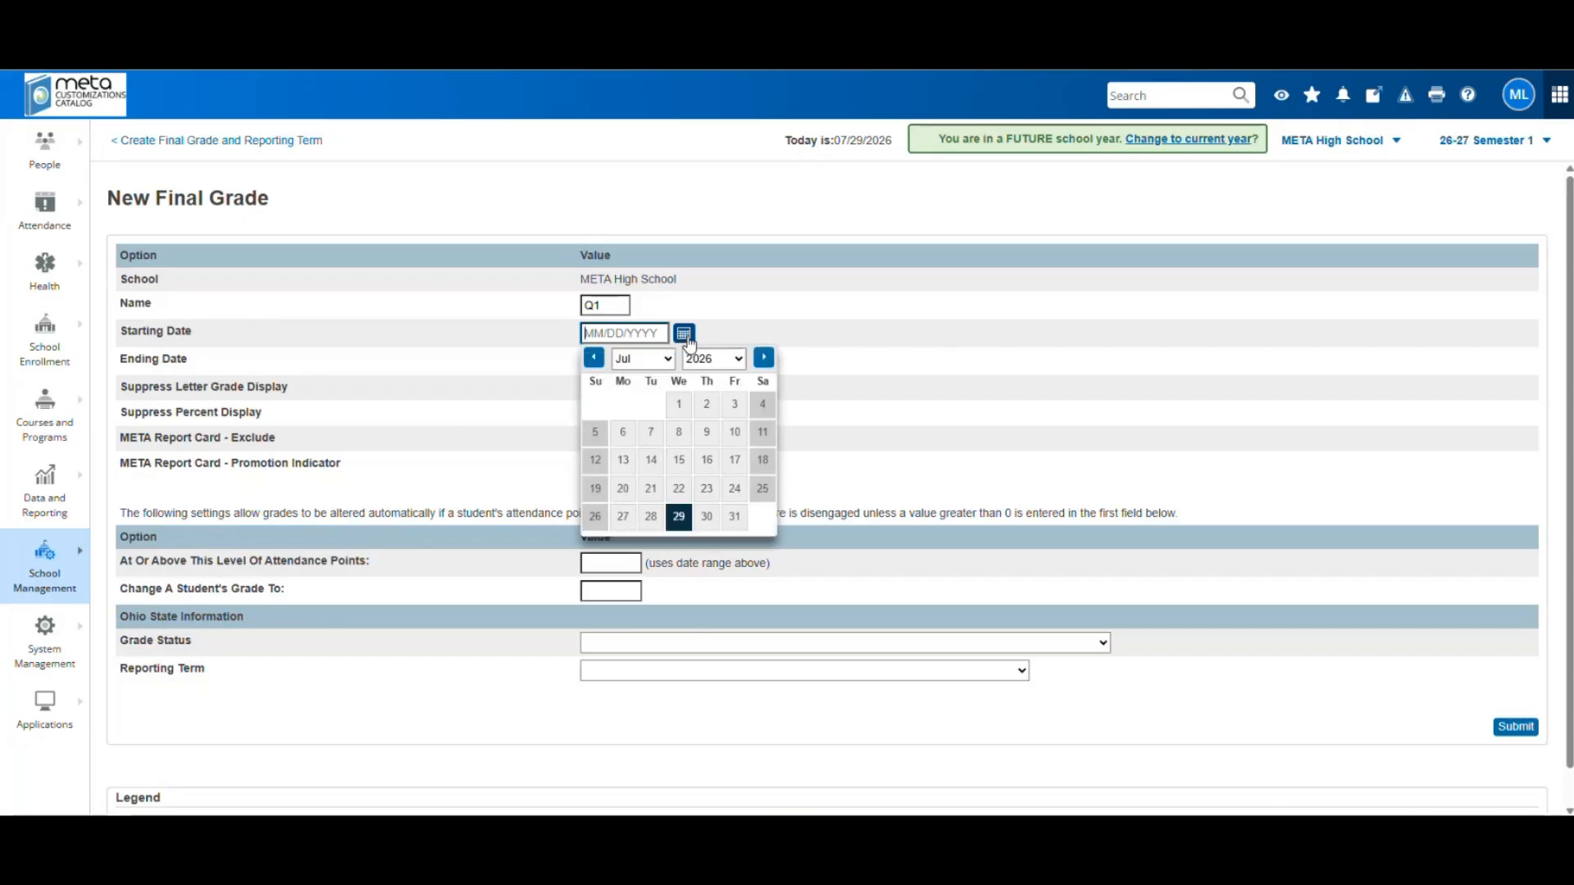
pyautogui.click(763, 357)
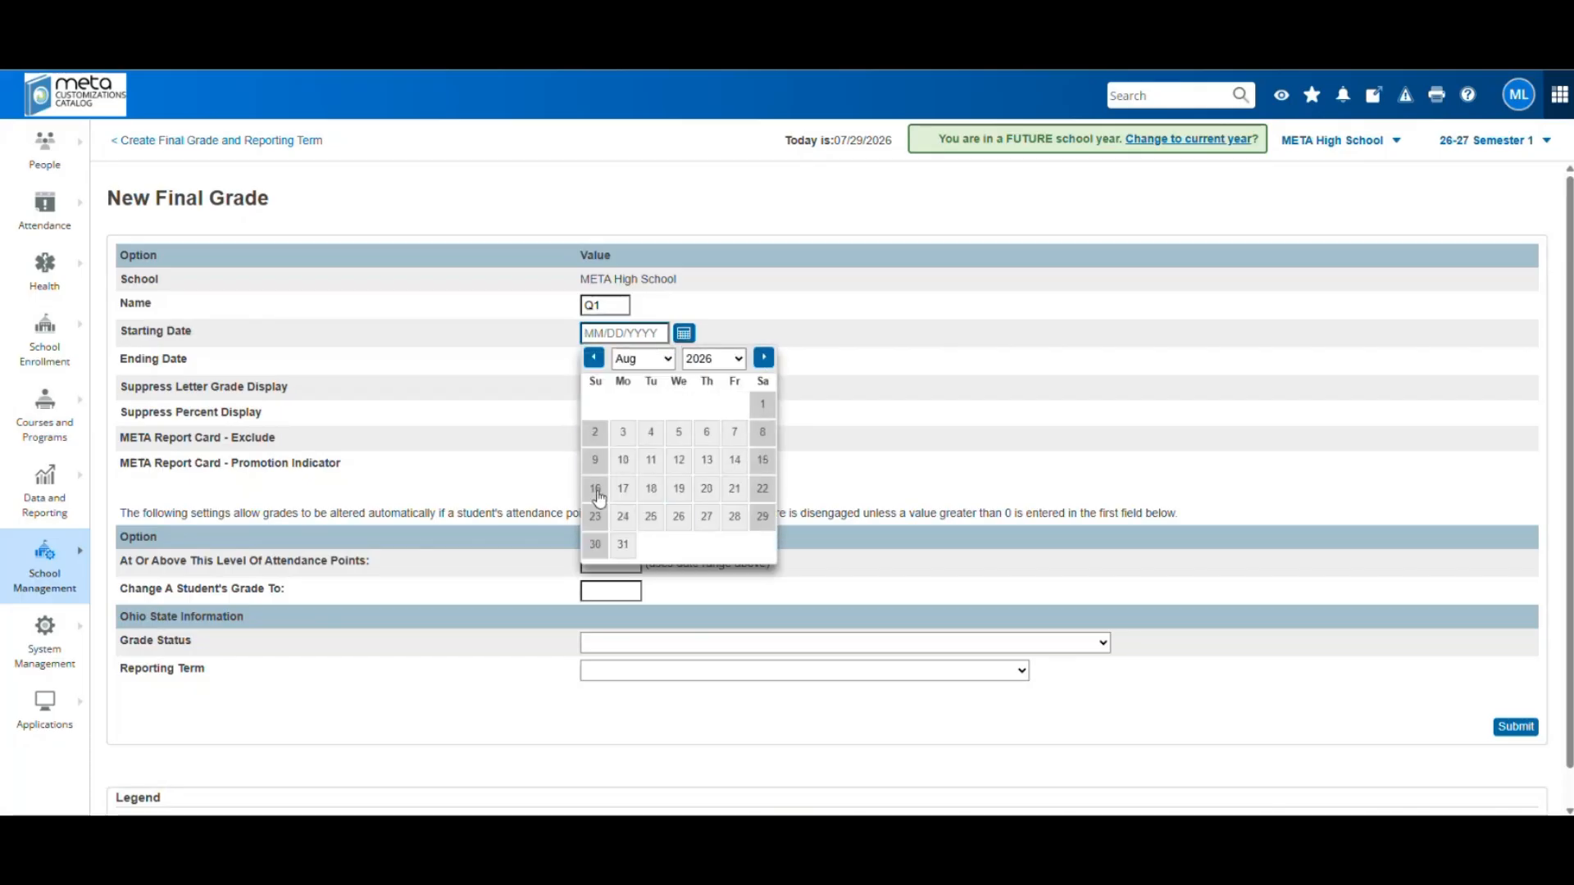
pyautogui.click(624, 491)
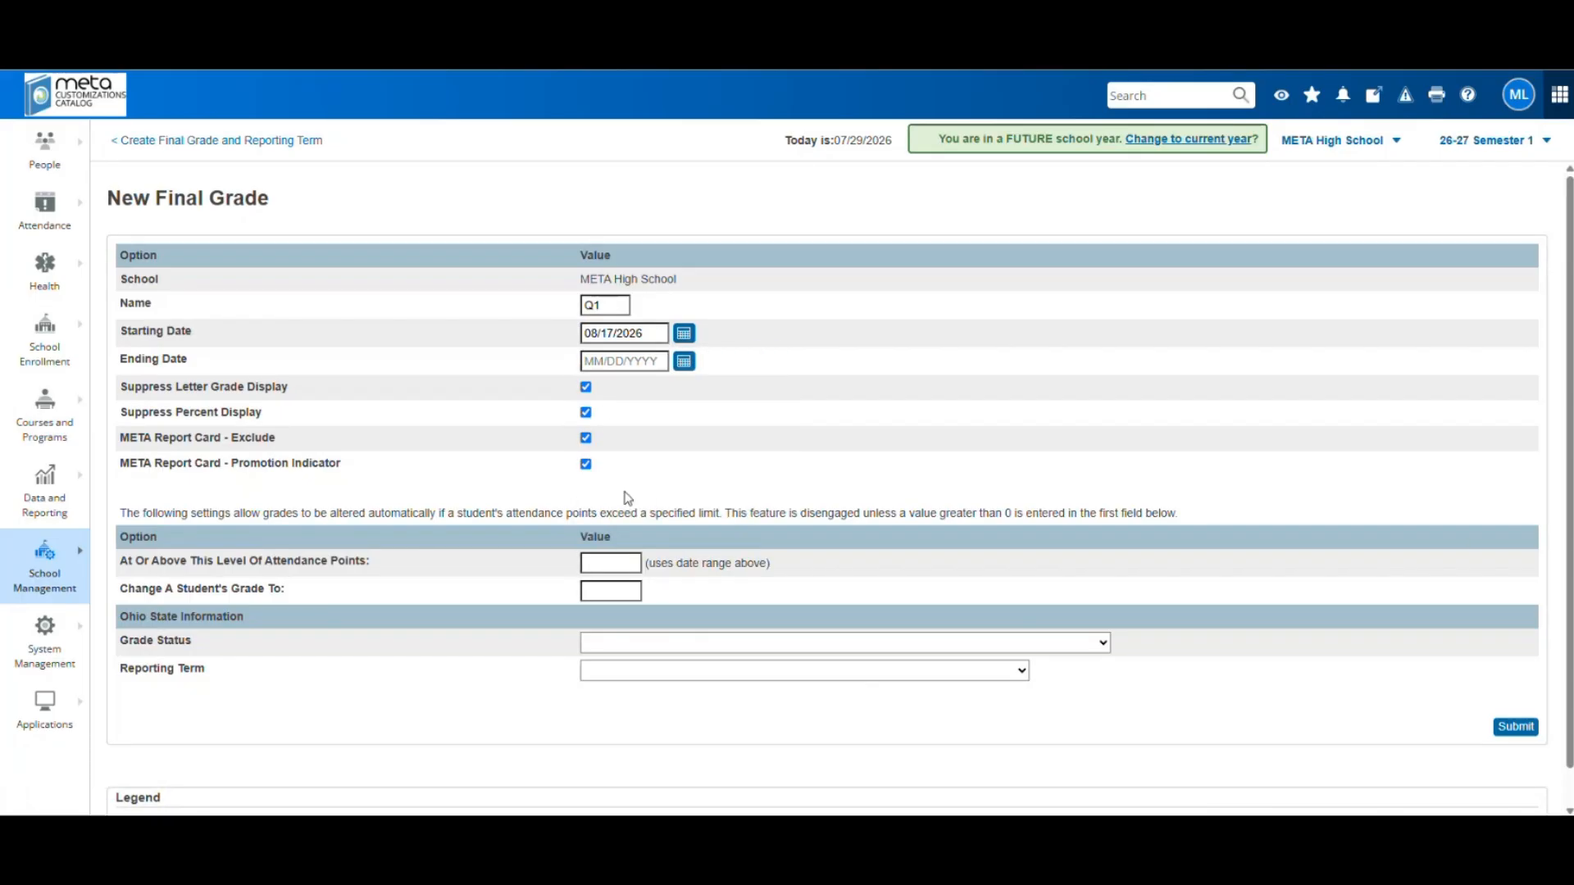
pyautogui.click(685, 362)
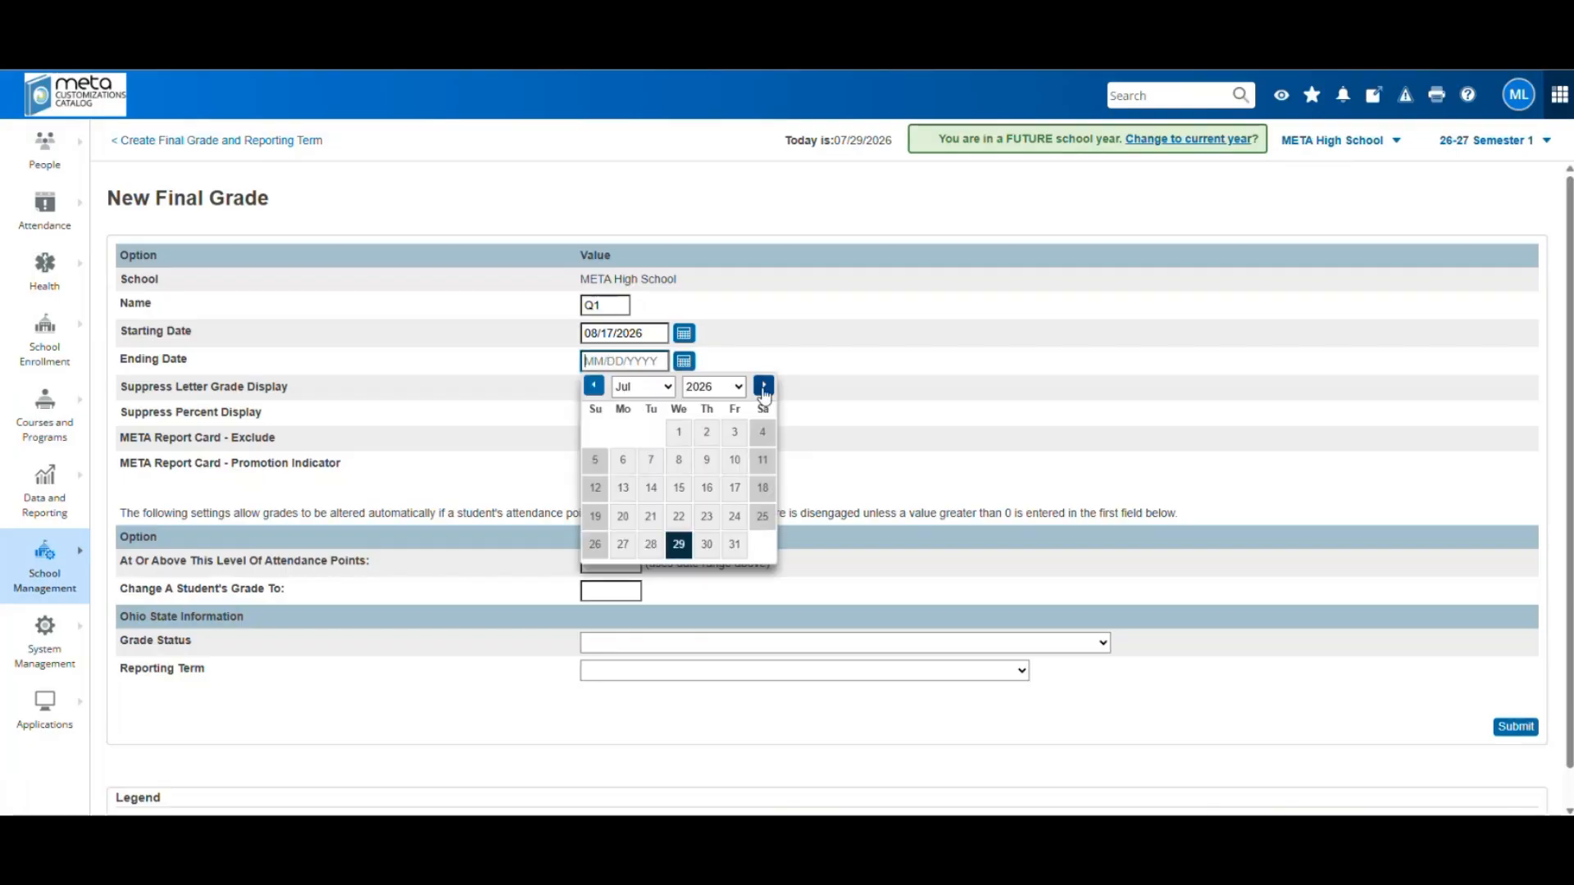
pyautogui.click(763, 386)
pyautogui.doubleClick(763, 387)
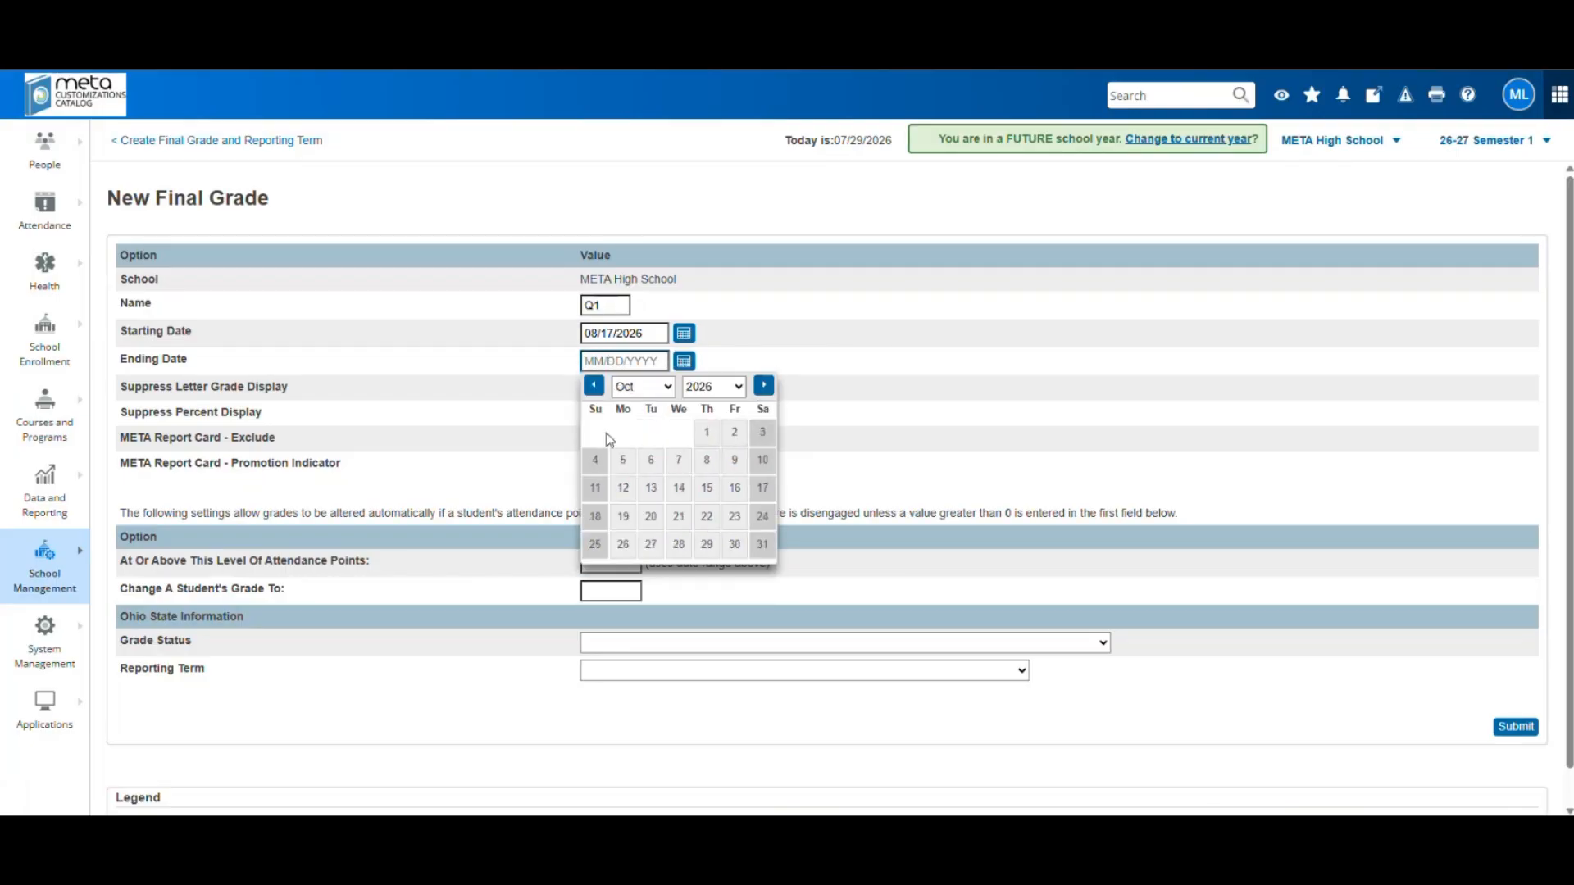
# End Q1 on 10/18/2026 with grading-period status and reporting term (Q1) First Quarter, then submit
pyautogui.click(595, 516)
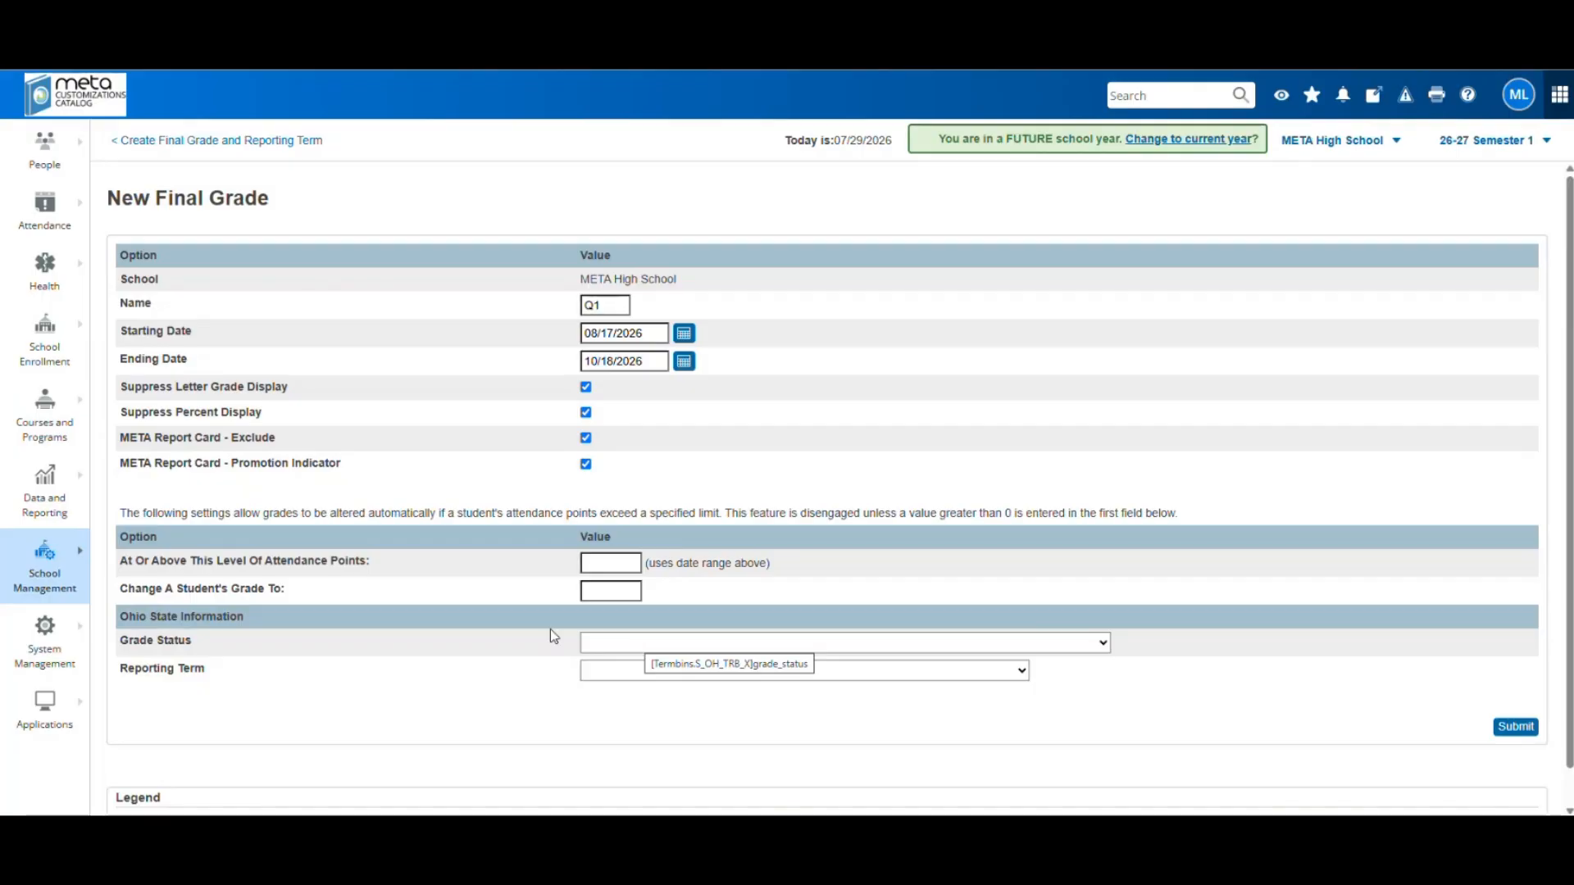
pyautogui.click(673, 650)
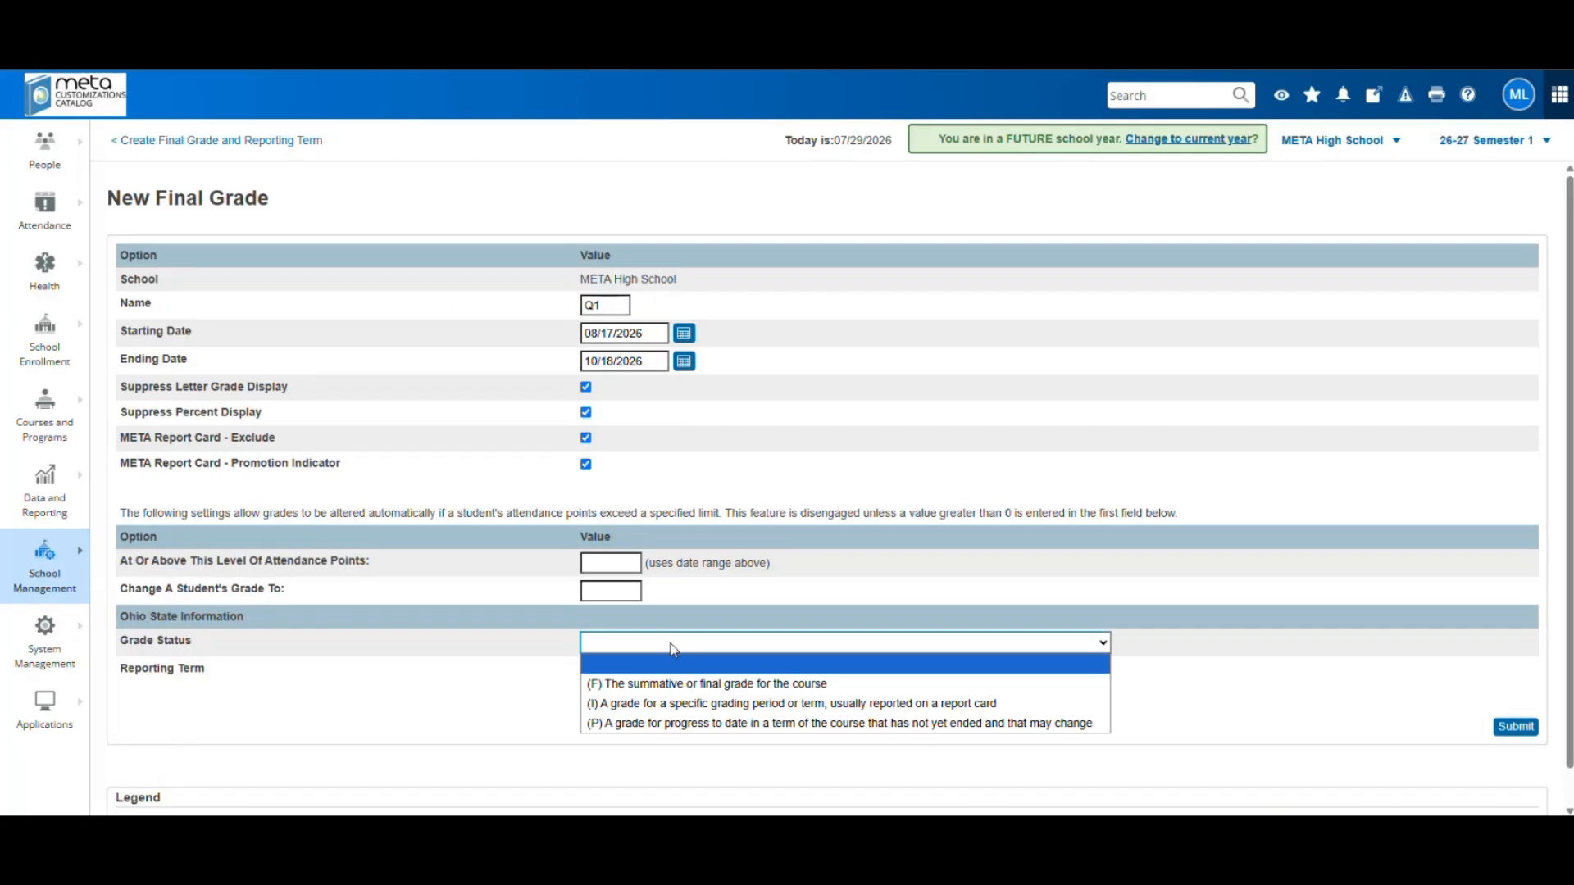
pyautogui.click(694, 710)
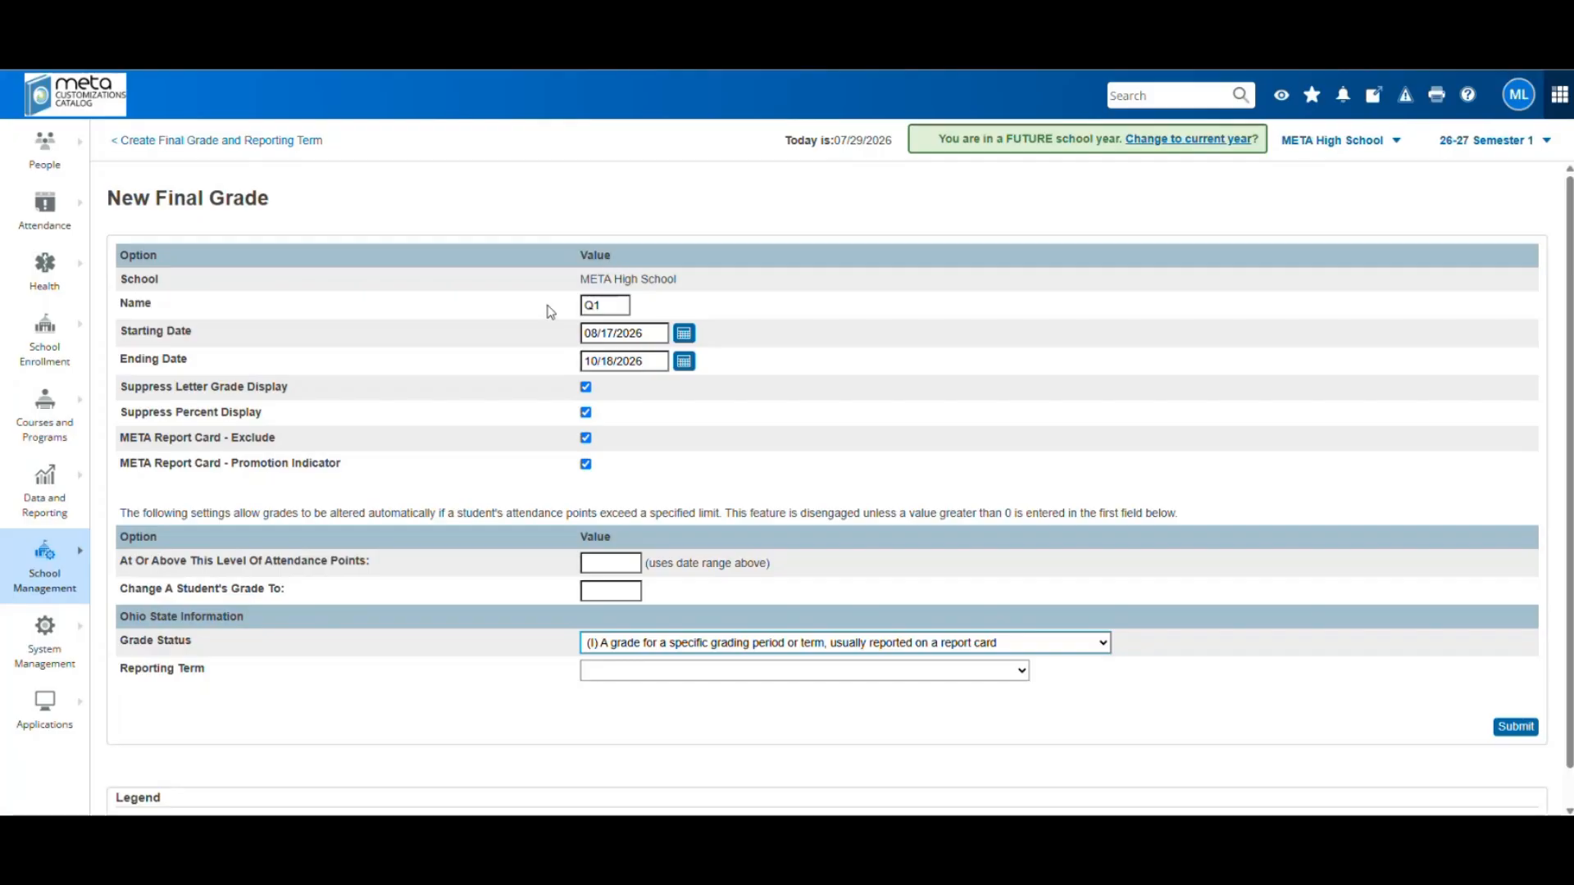
pyautogui.click(662, 672)
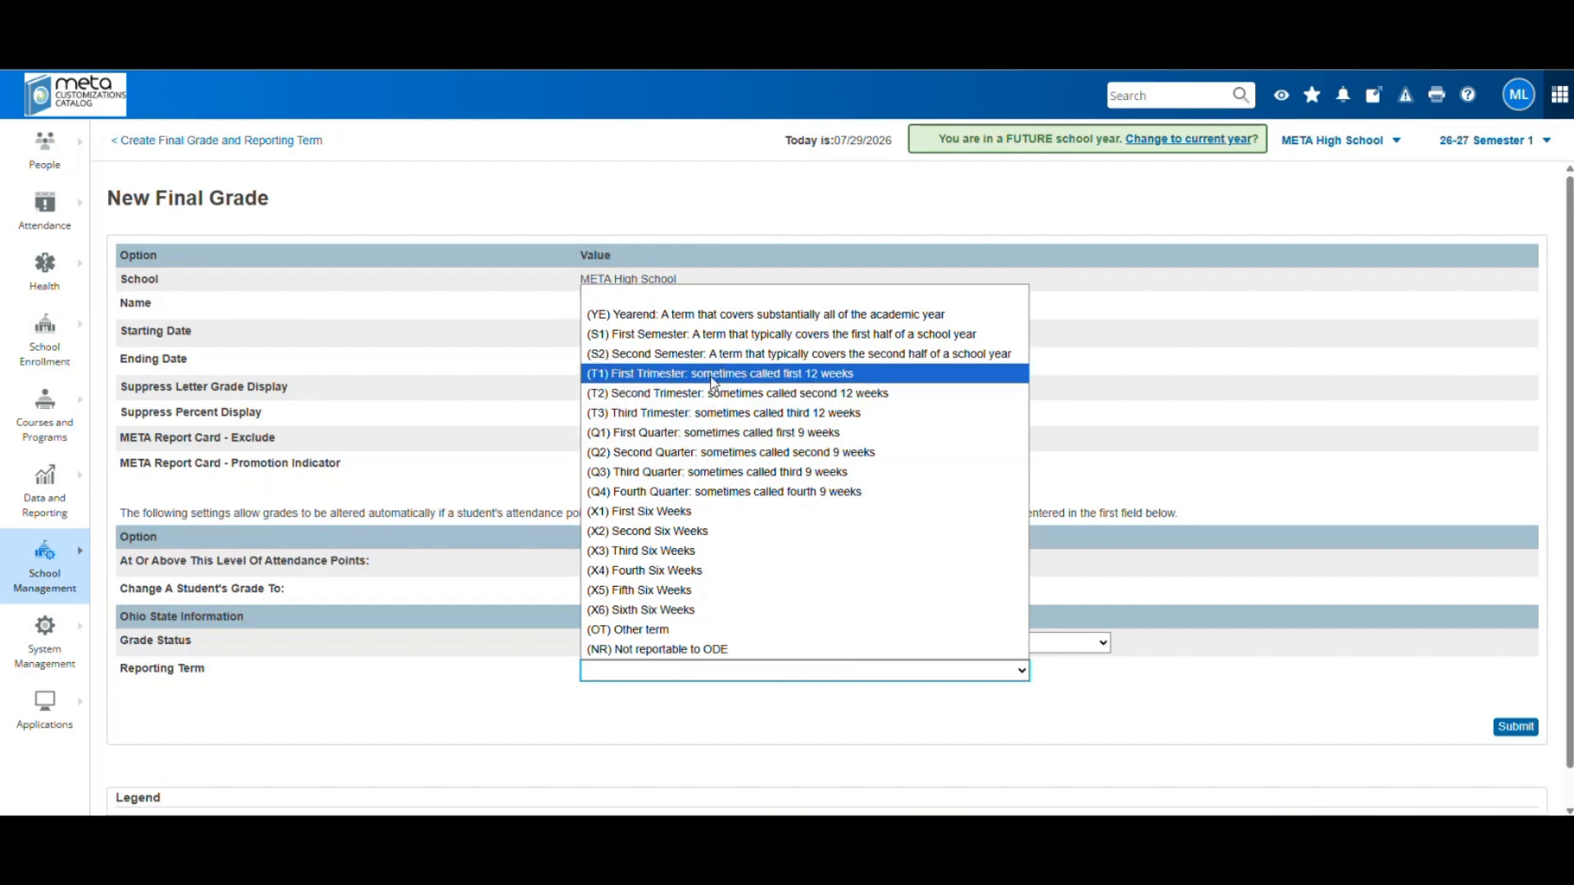
pyautogui.click(684, 433)
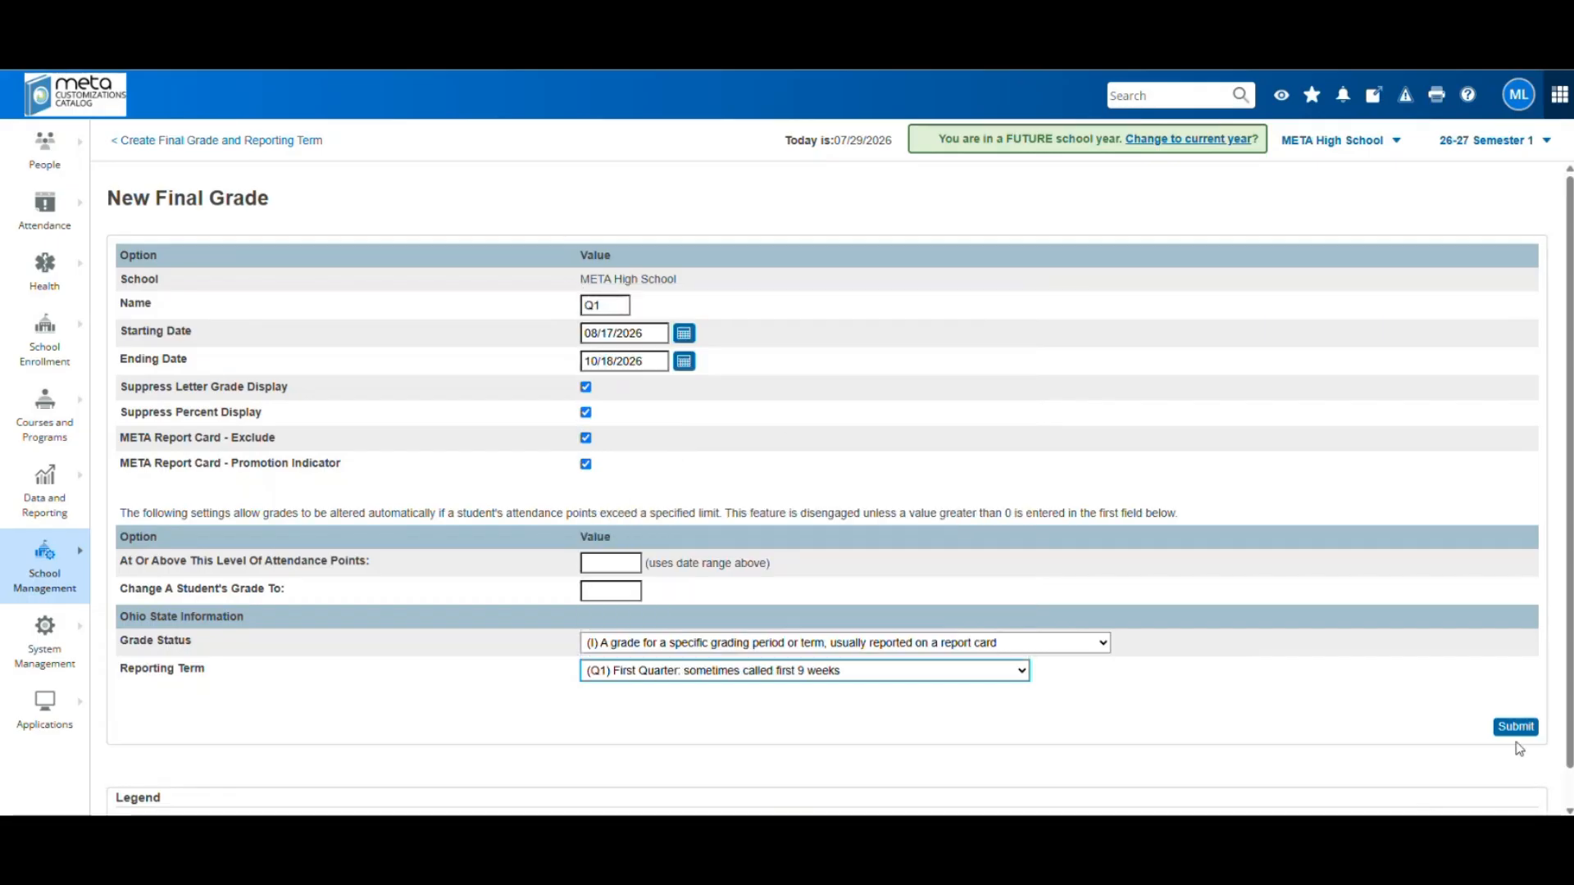
pyautogui.click(1330, 727)
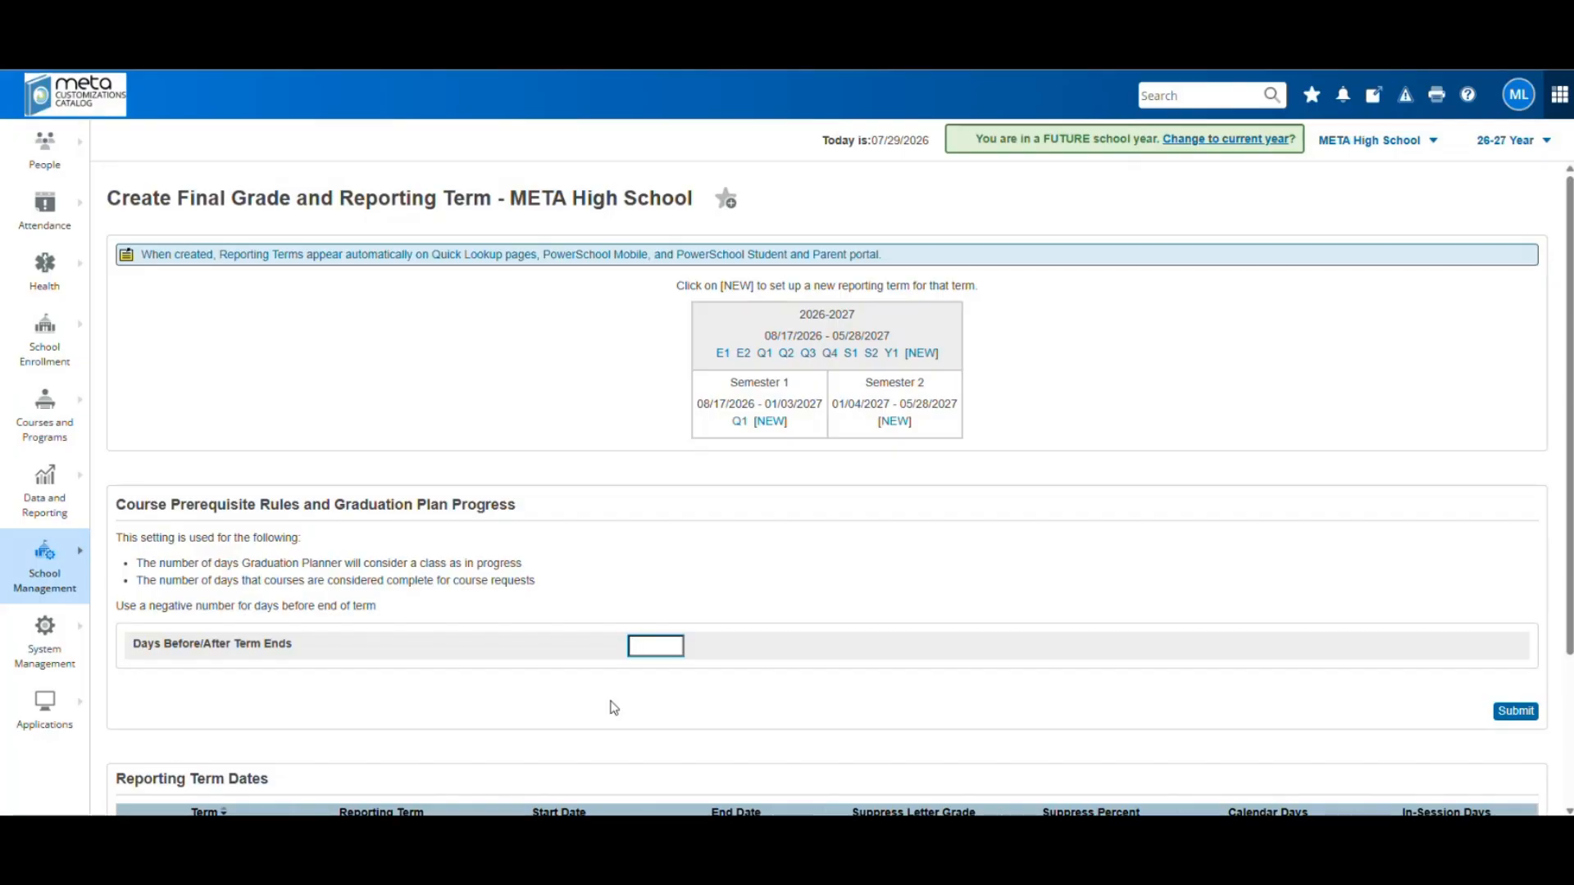
# Review the saved Q1 term, then start another new Semester 1 term
pyautogui.scroll(-2, 418, 664)
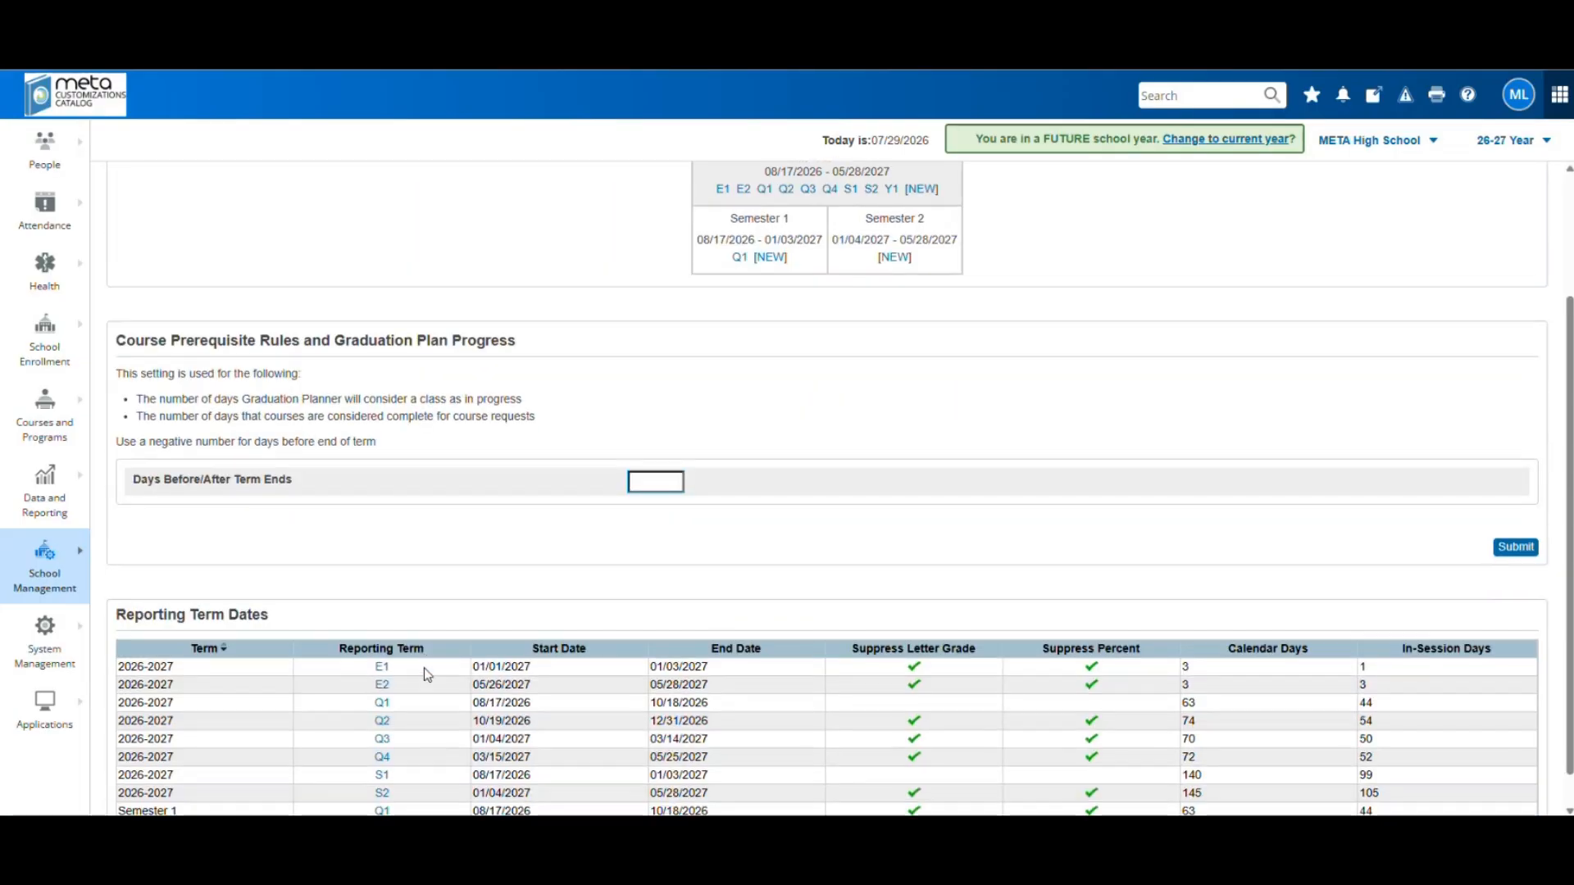
pyautogui.scroll(2, 475, 639)
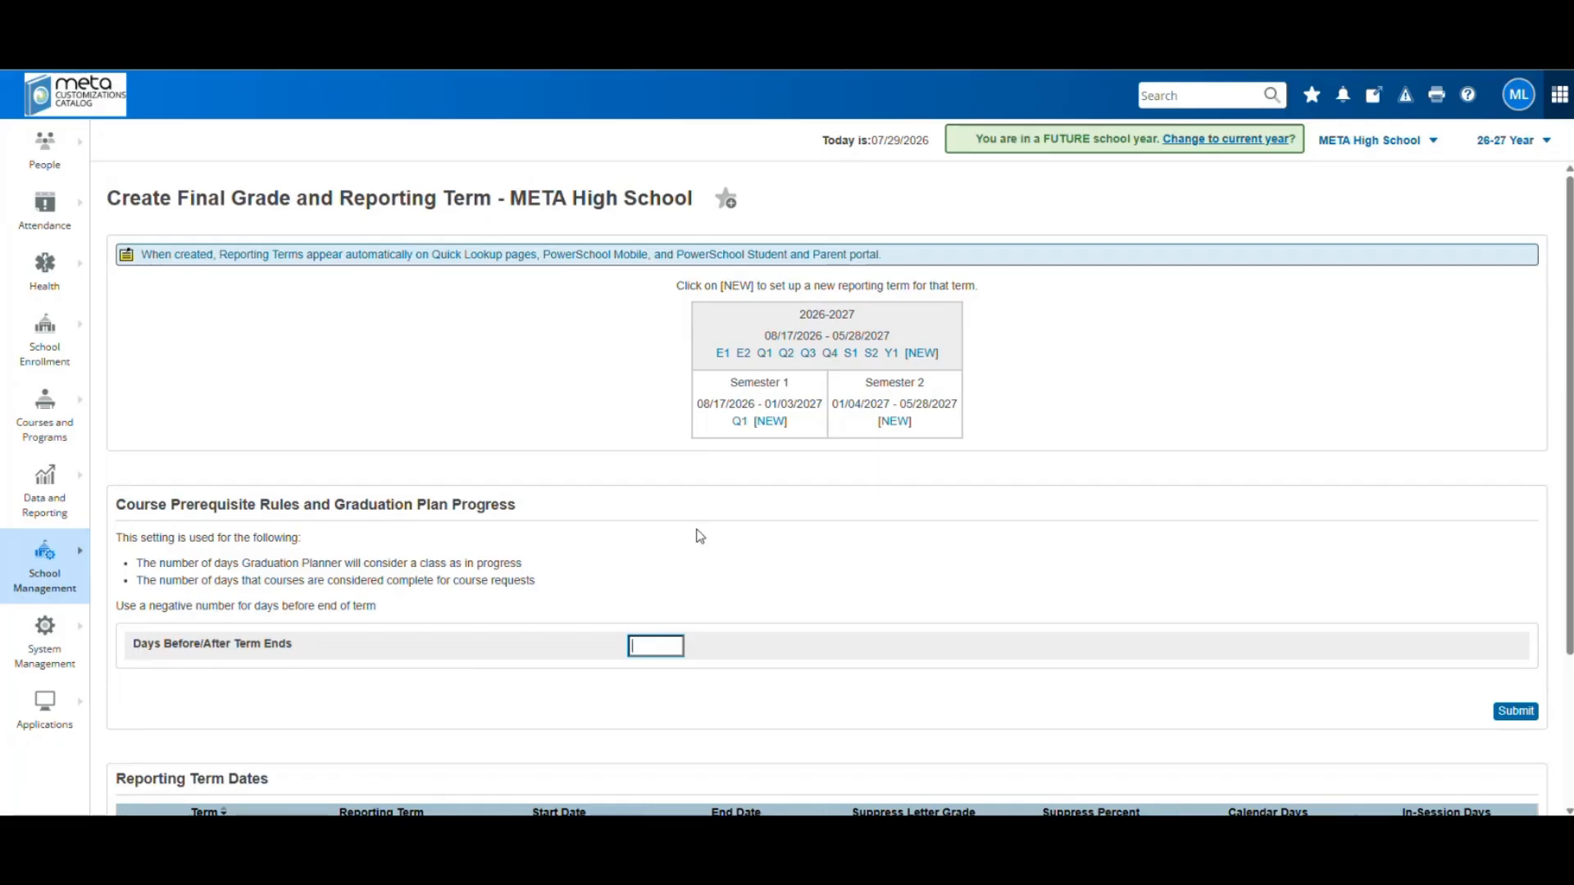
pyautogui.click(778, 426)
# Name the new term Q2 and set its dates to 10/19/2026 through 01/03/2027
pyautogui.click(600, 305)
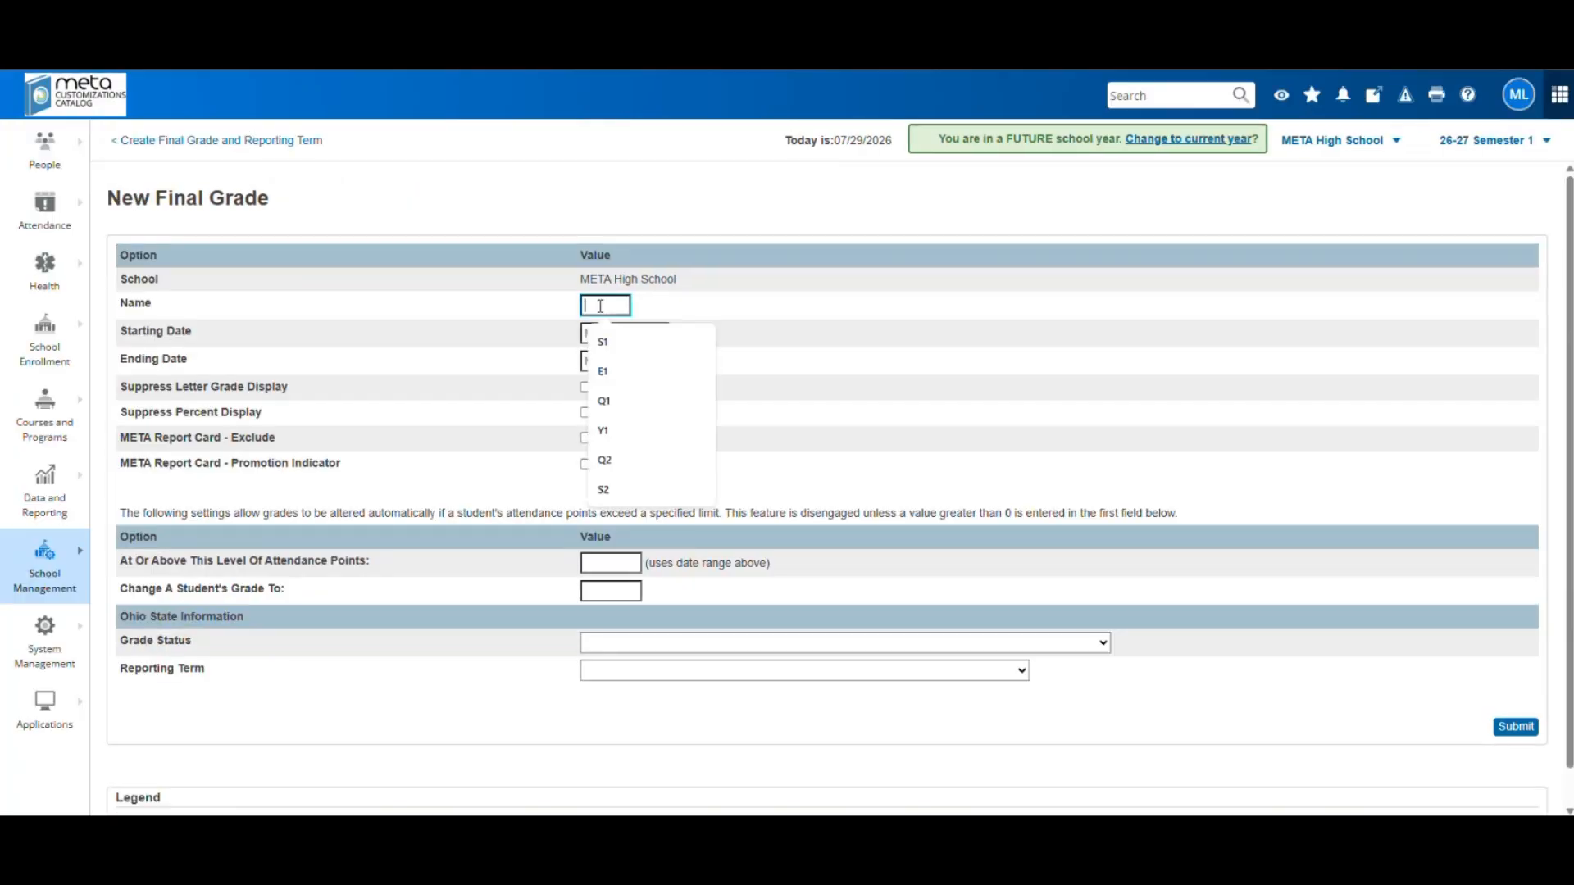
pyautogui.click(631, 462)
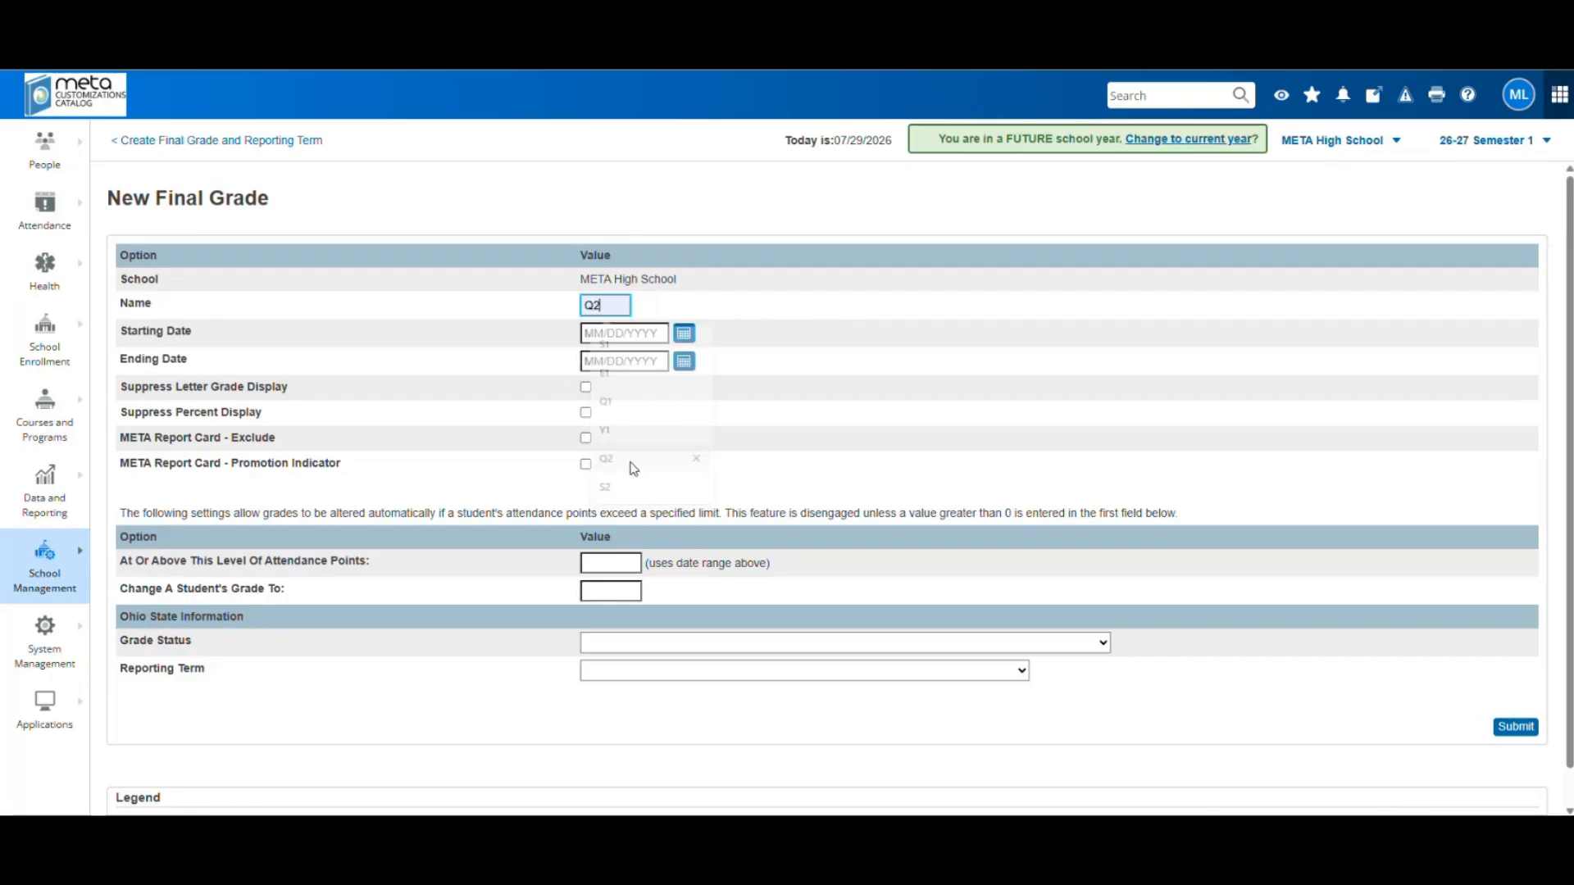
pyautogui.click(685, 333)
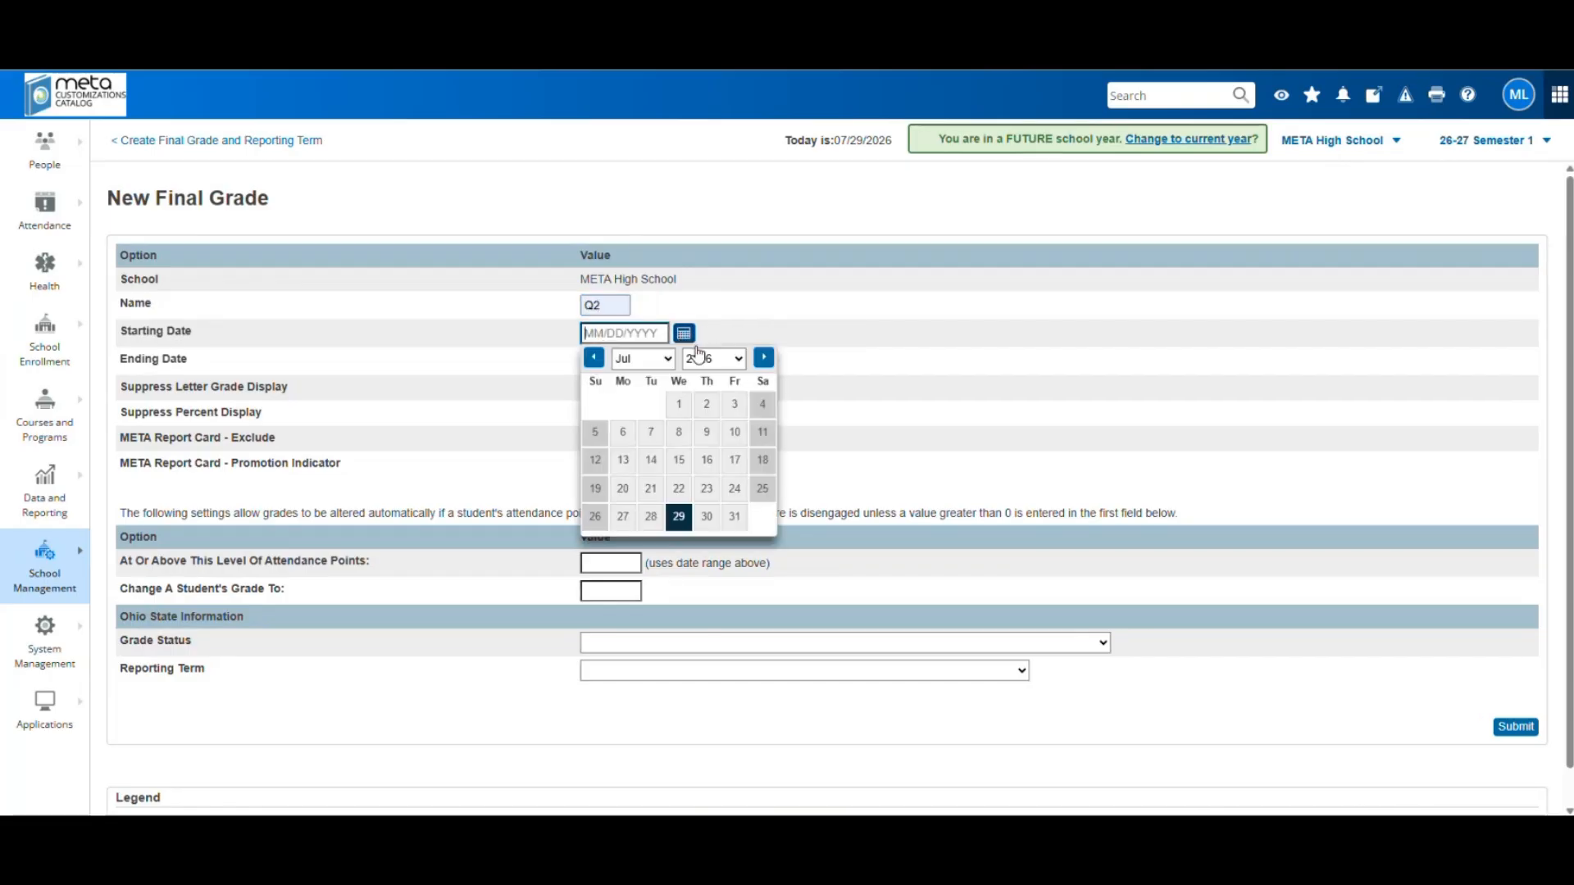
pyautogui.click(762, 359)
pyautogui.doubleClick(761, 359)
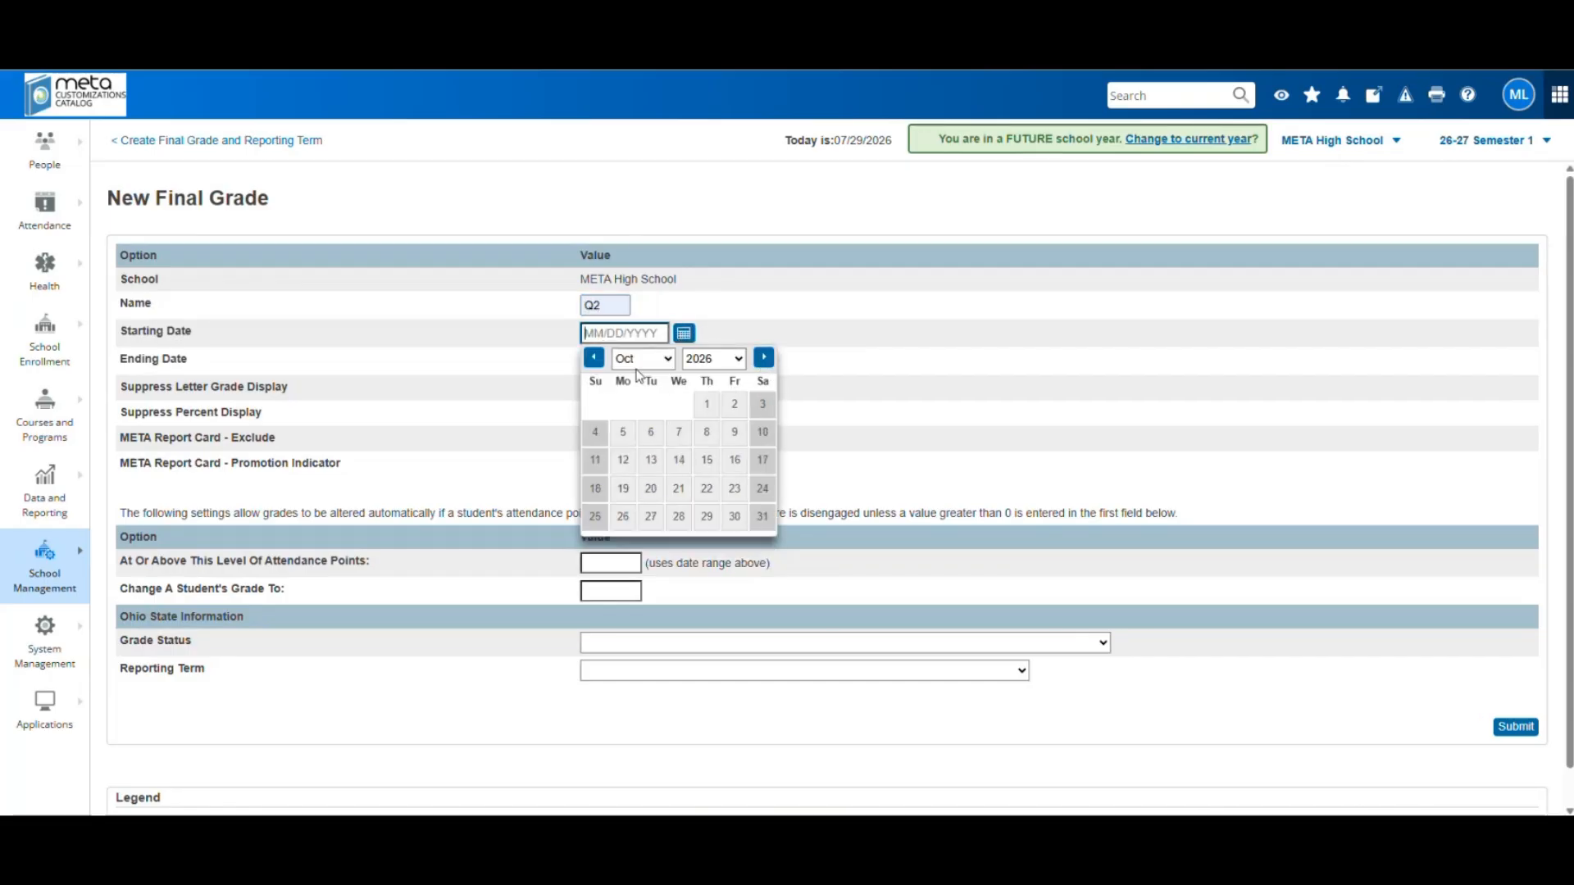
pyautogui.click(623, 489)
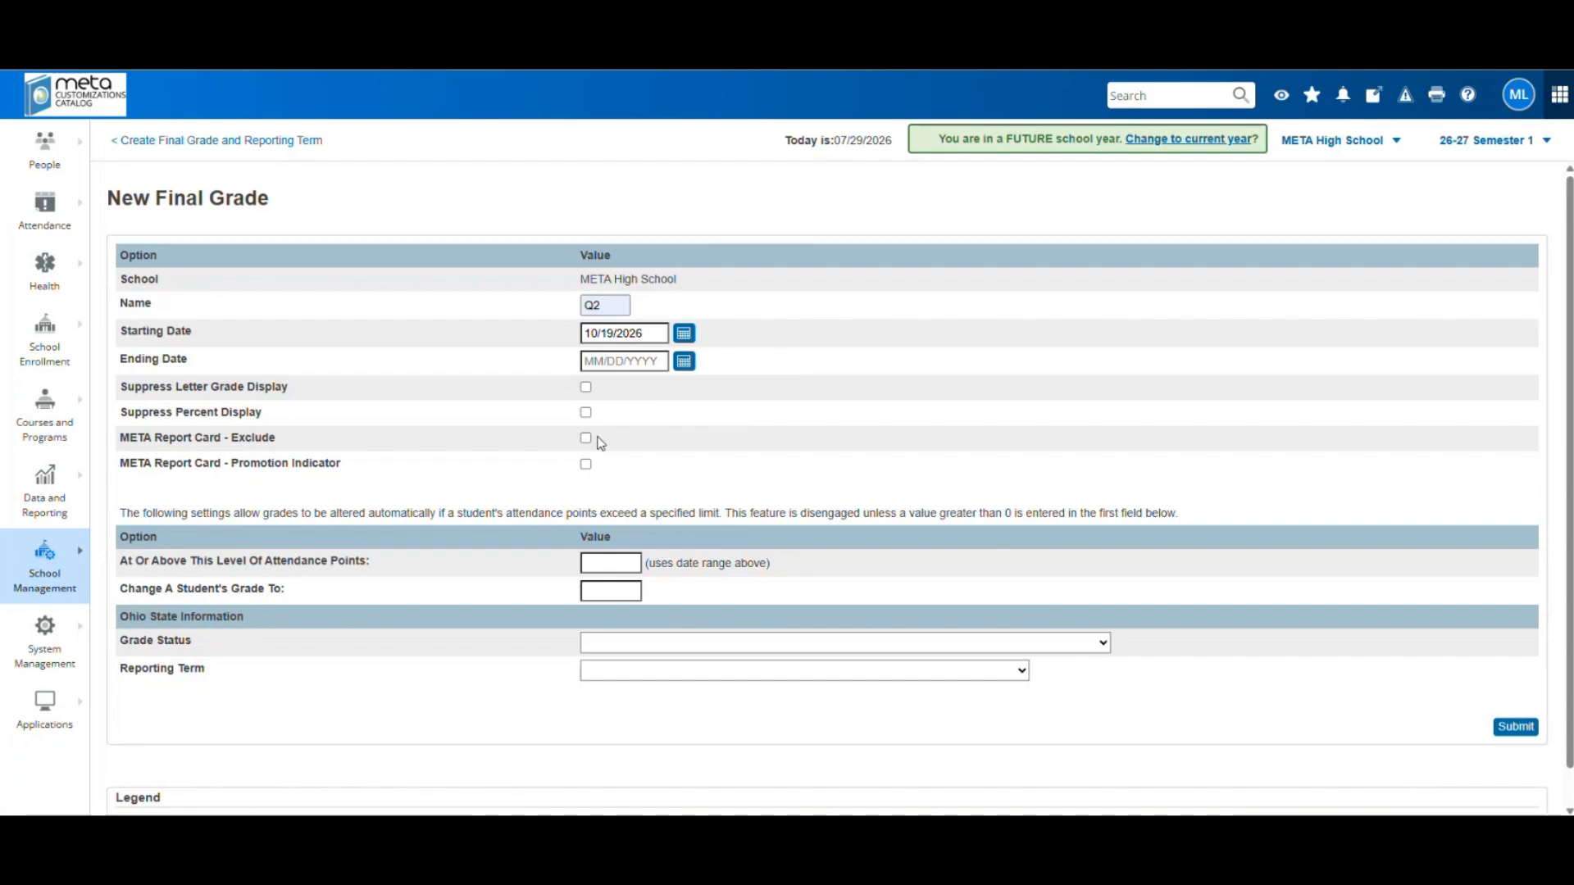
pyautogui.click(684, 361)
pyautogui.click(763, 385)
pyautogui.click(763, 385)
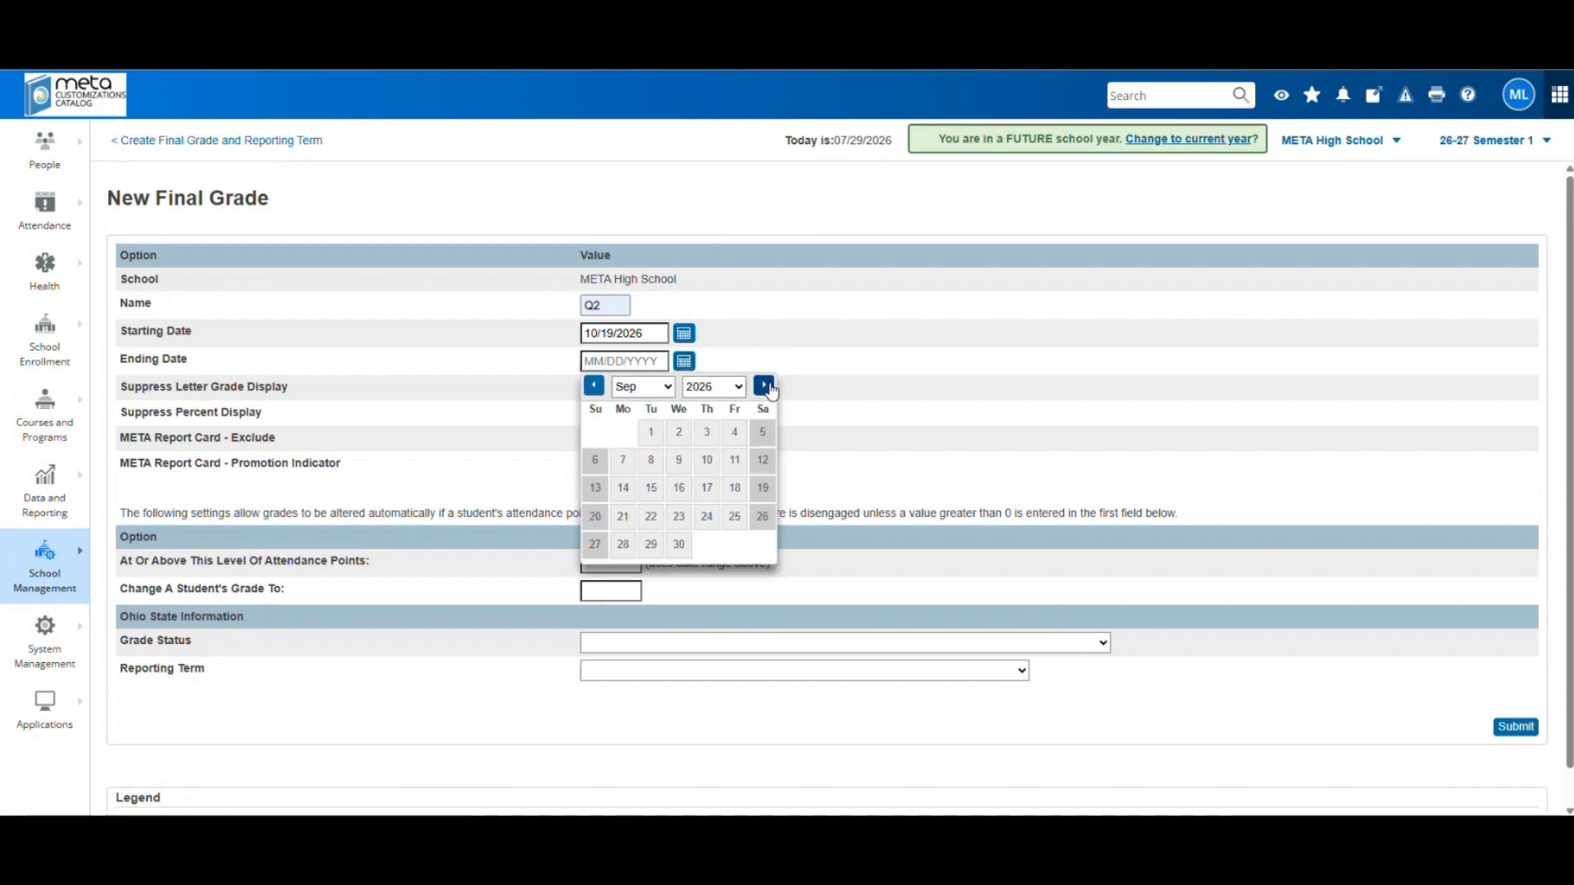
pyautogui.click(763, 385)
pyautogui.click(763, 385)
pyautogui.click(763, 385)
pyautogui.click(763, 386)
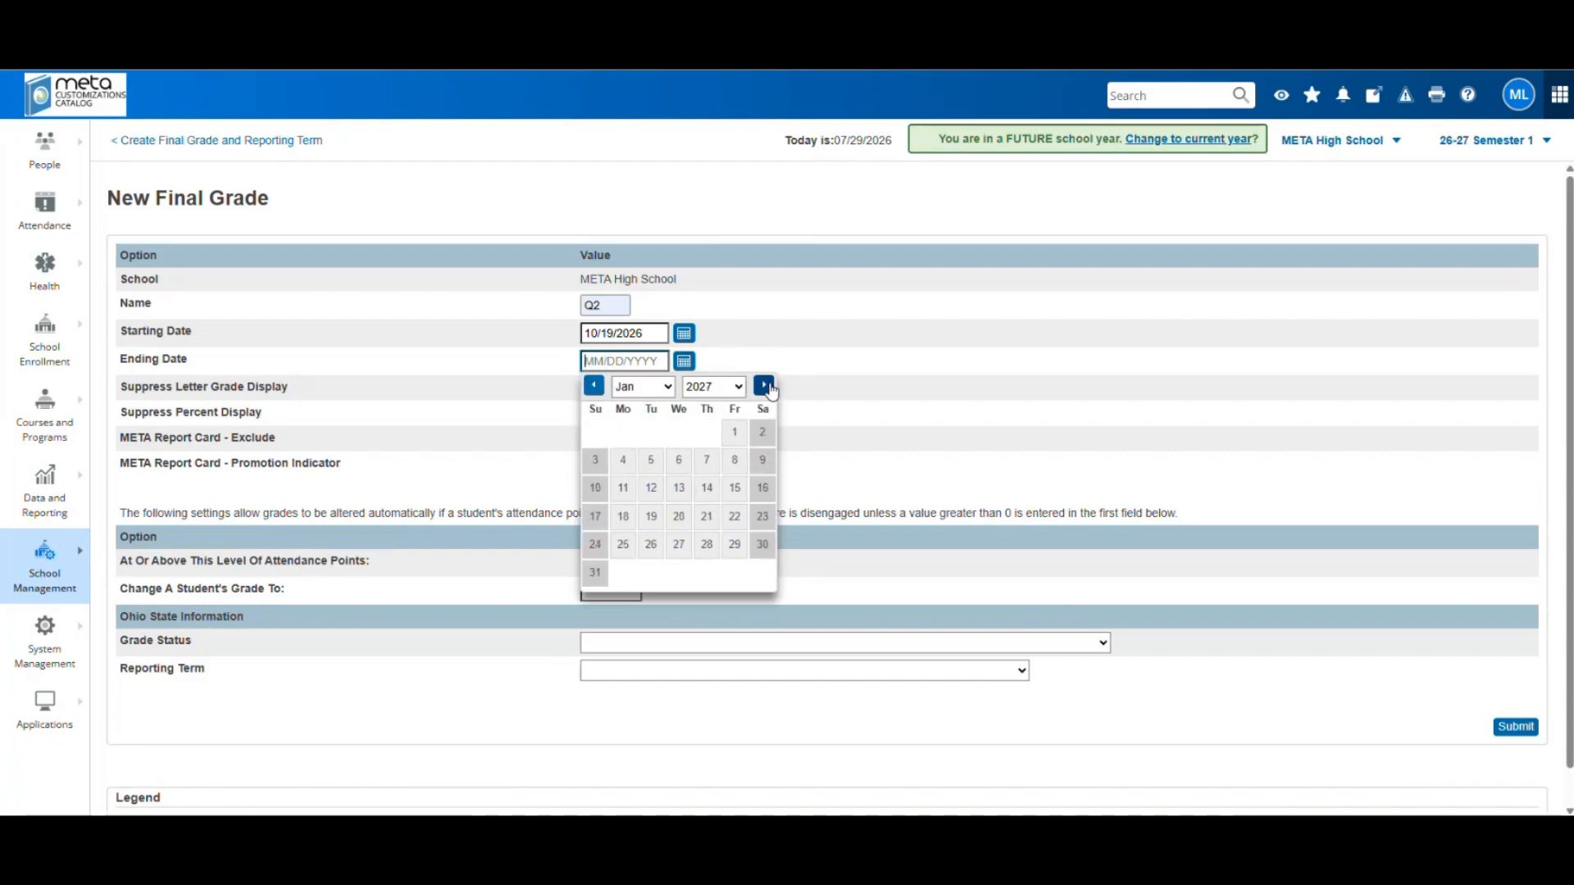
pyautogui.click(596, 464)
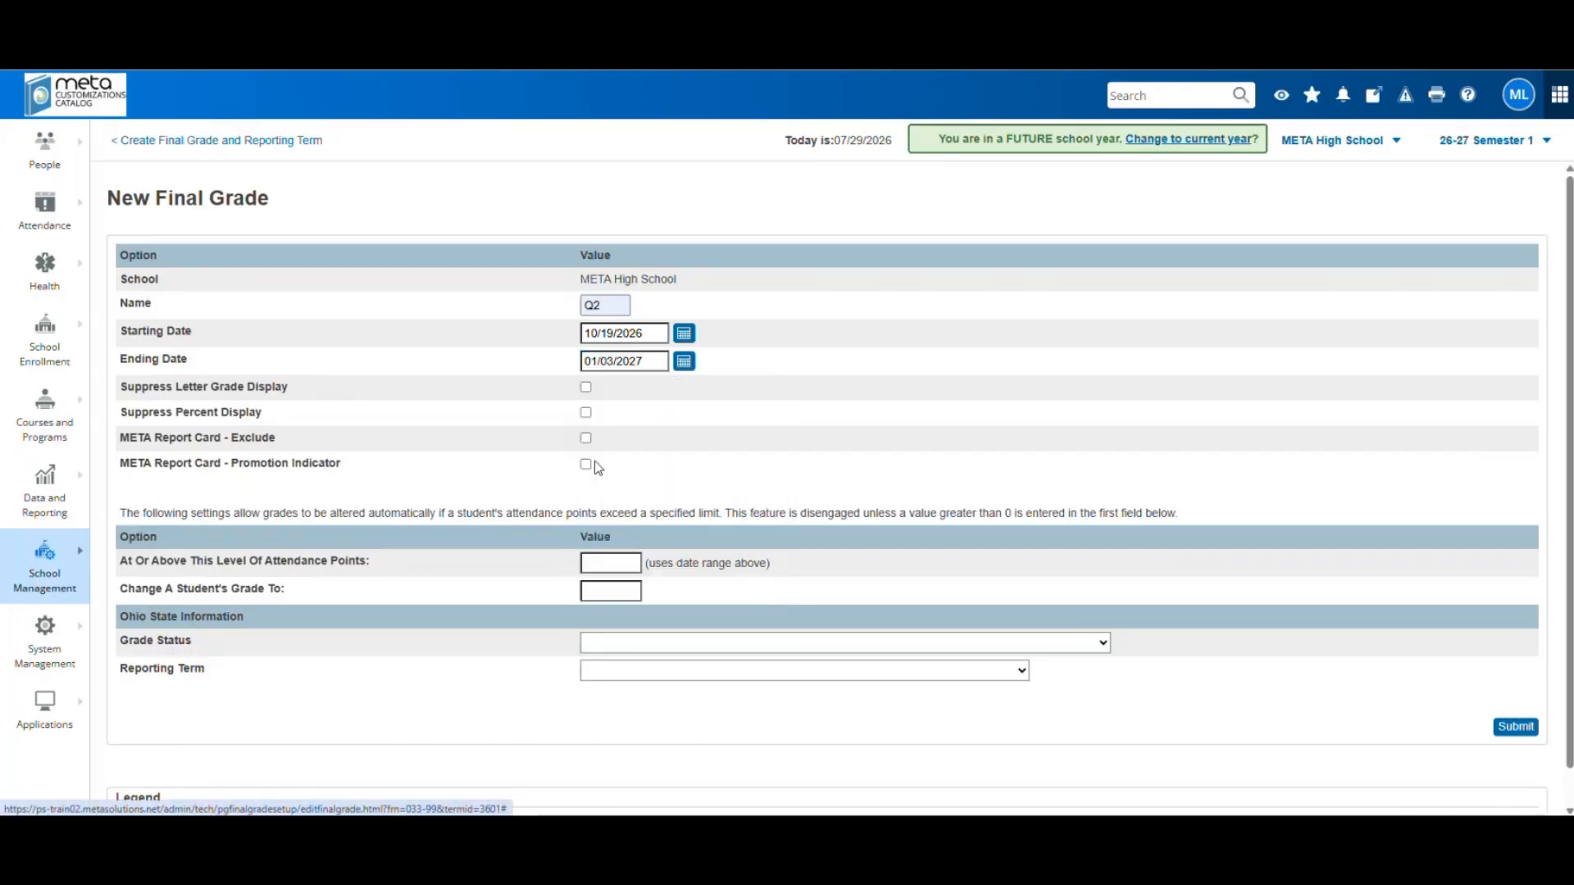
# Tick all four options, set grade status (I) and reporting term (Q2) Second Quarter, and submit
pyautogui.click(585, 387)
pyautogui.click(585, 413)
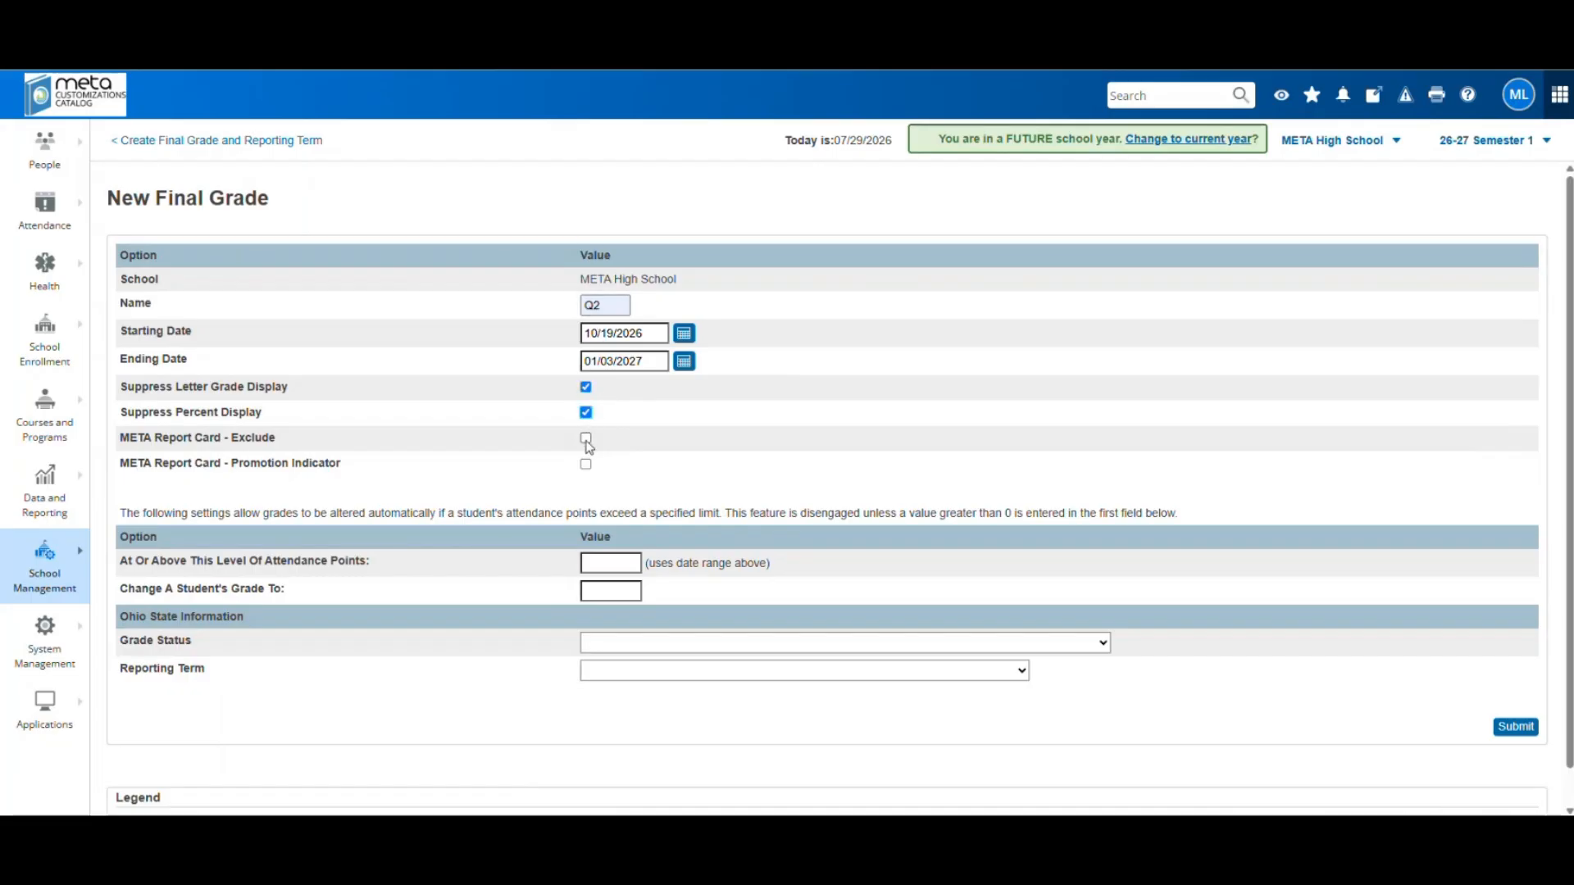
pyautogui.click(585, 464)
pyautogui.click(585, 437)
pyautogui.click(636, 644)
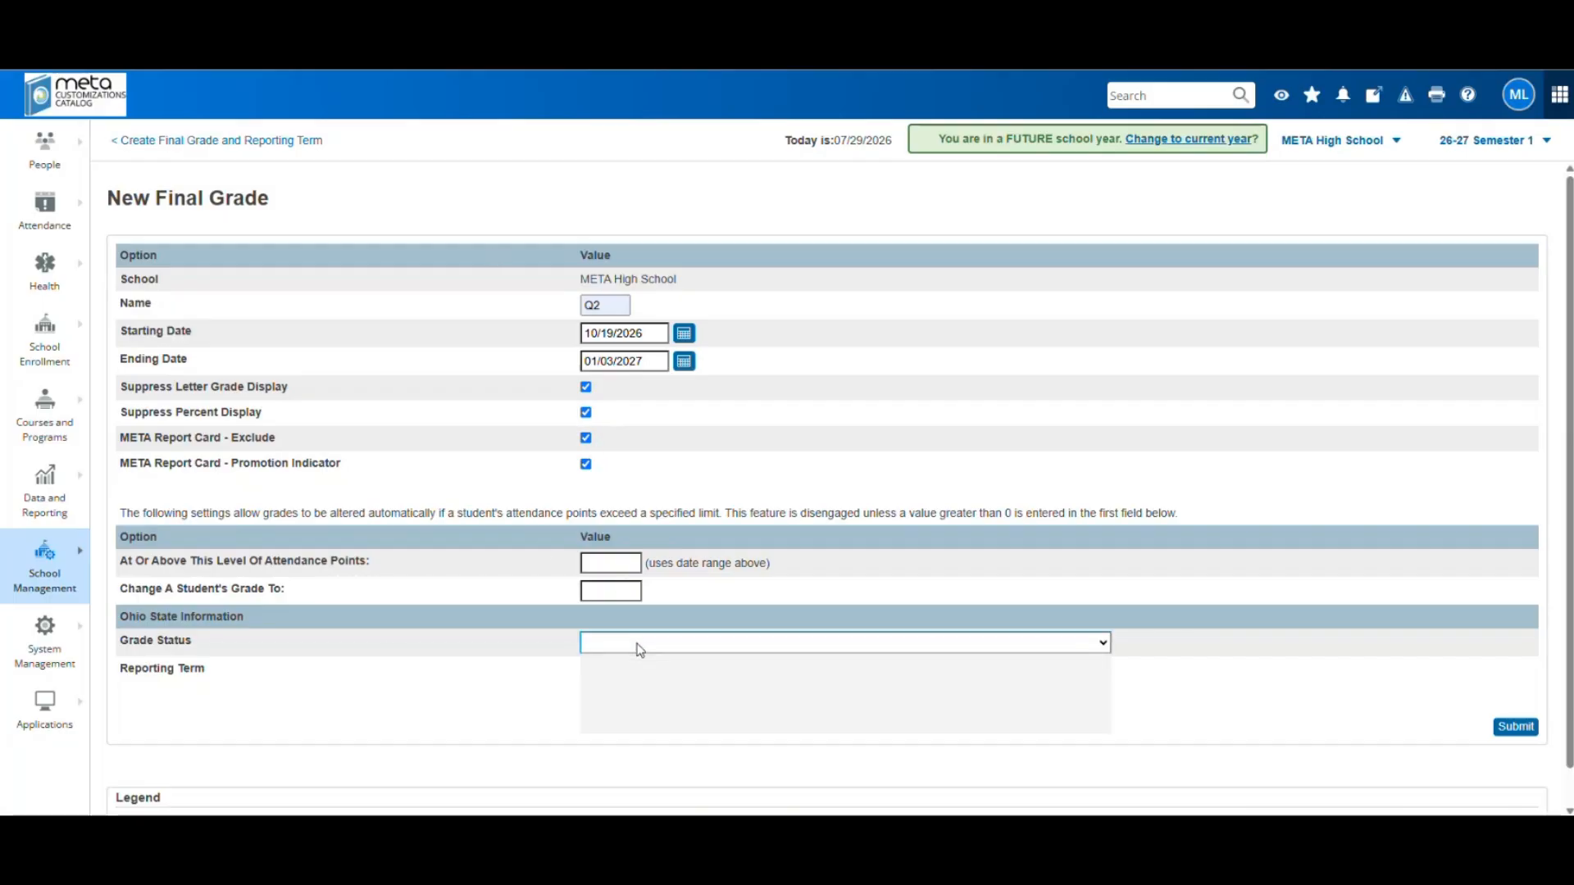
pyautogui.click(647, 706)
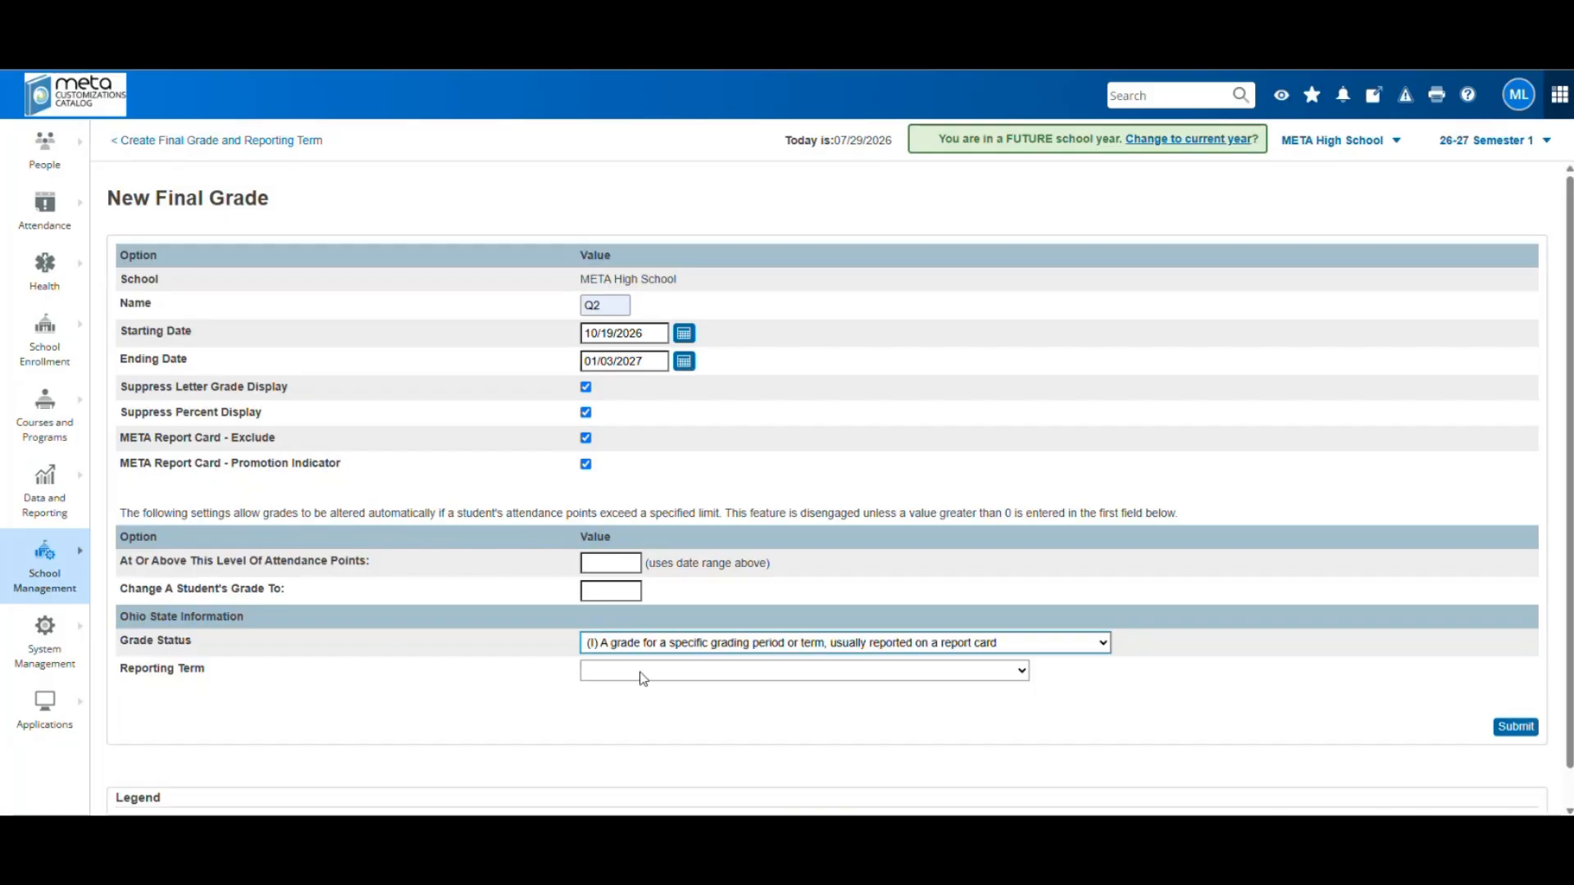
pyautogui.click(643, 679)
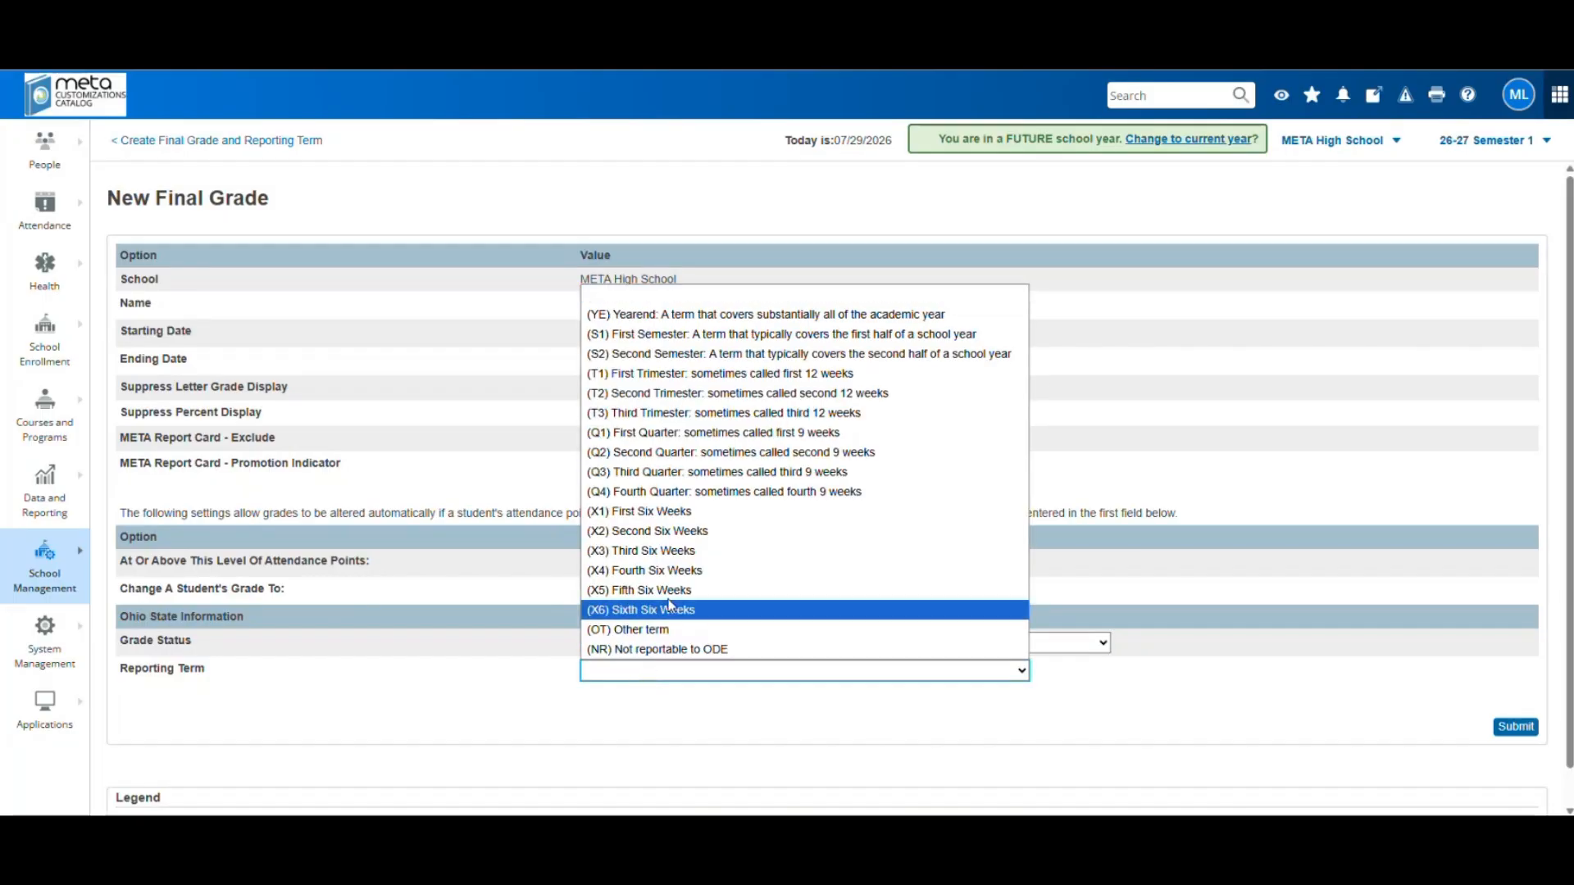
pyautogui.click(636, 450)
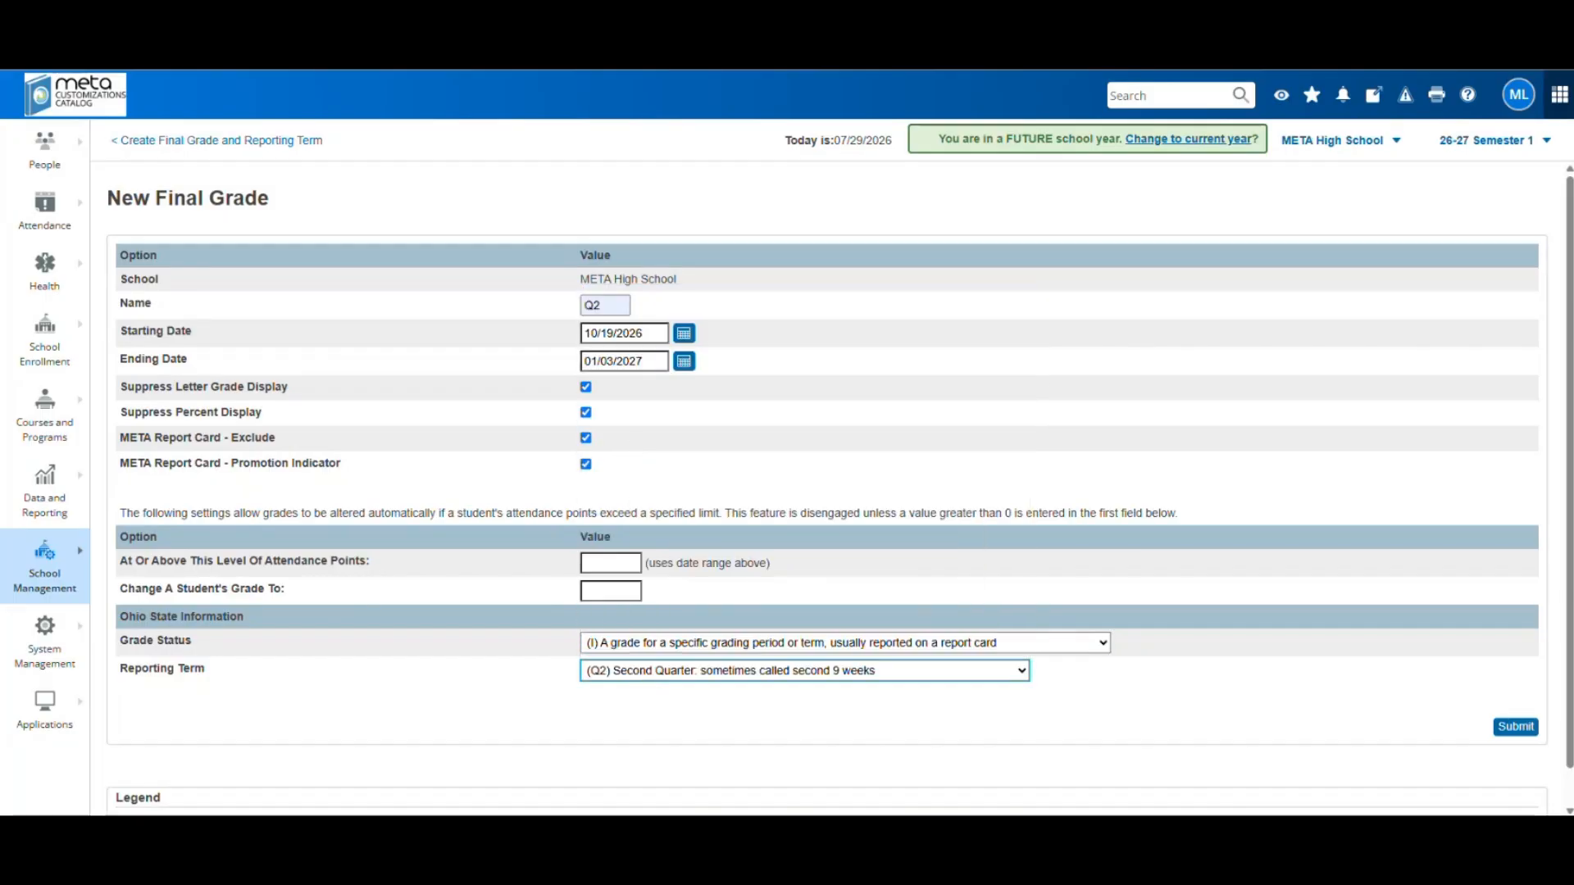
pyautogui.click(1516, 726)
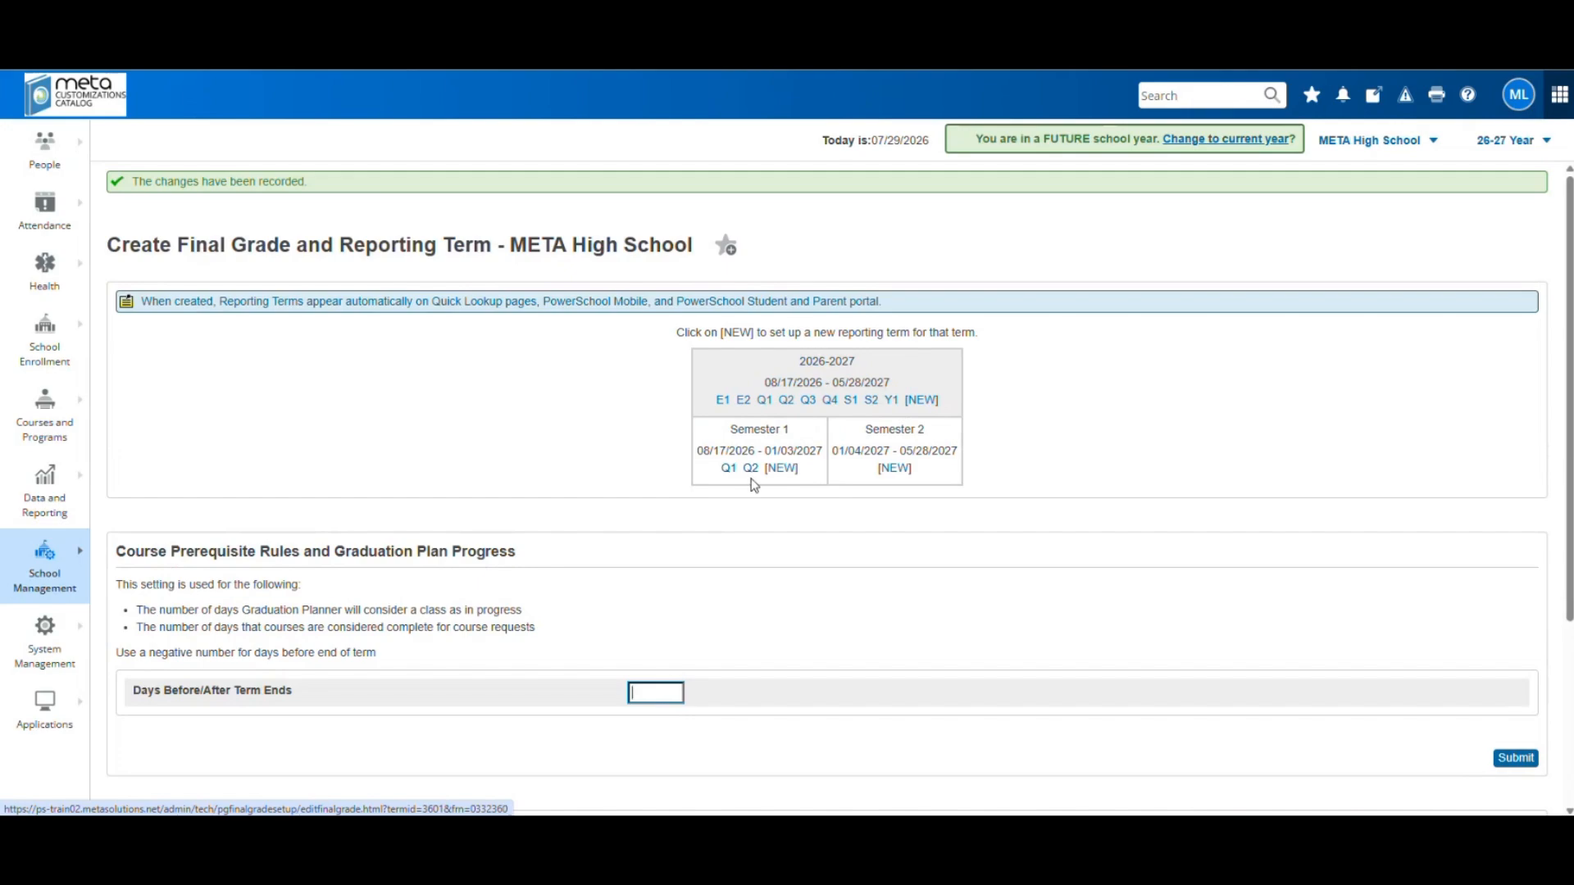
# Start a new Semester 1 term named S1 running 08/17/2026 to 01/03/2027
pyautogui.click(783, 469)
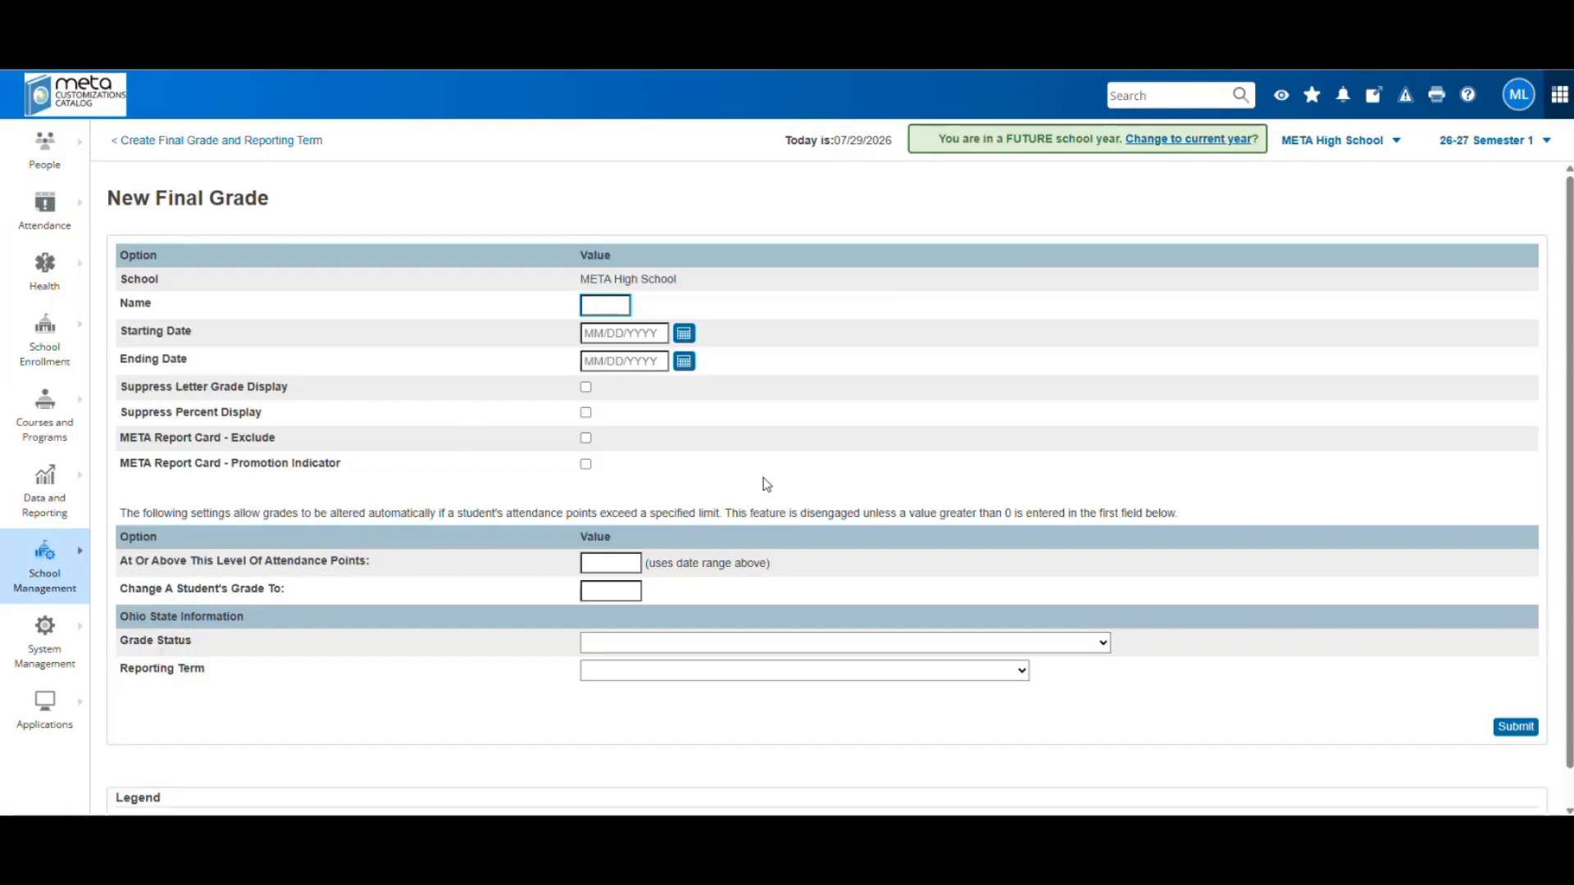
pyautogui.write('S1')
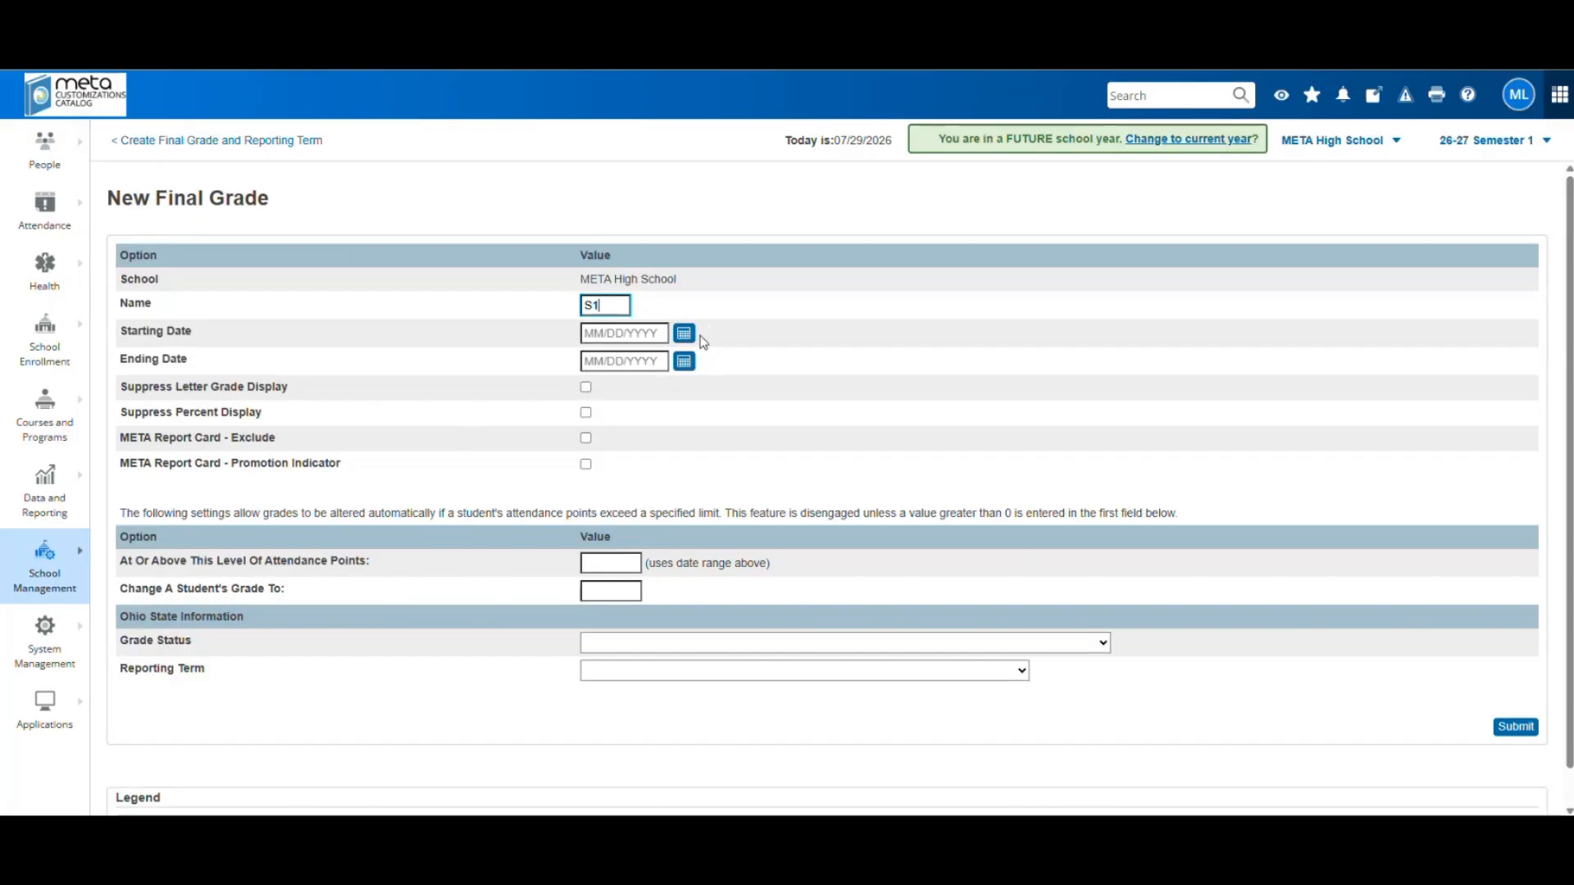
pyautogui.click(684, 333)
pyautogui.click(764, 358)
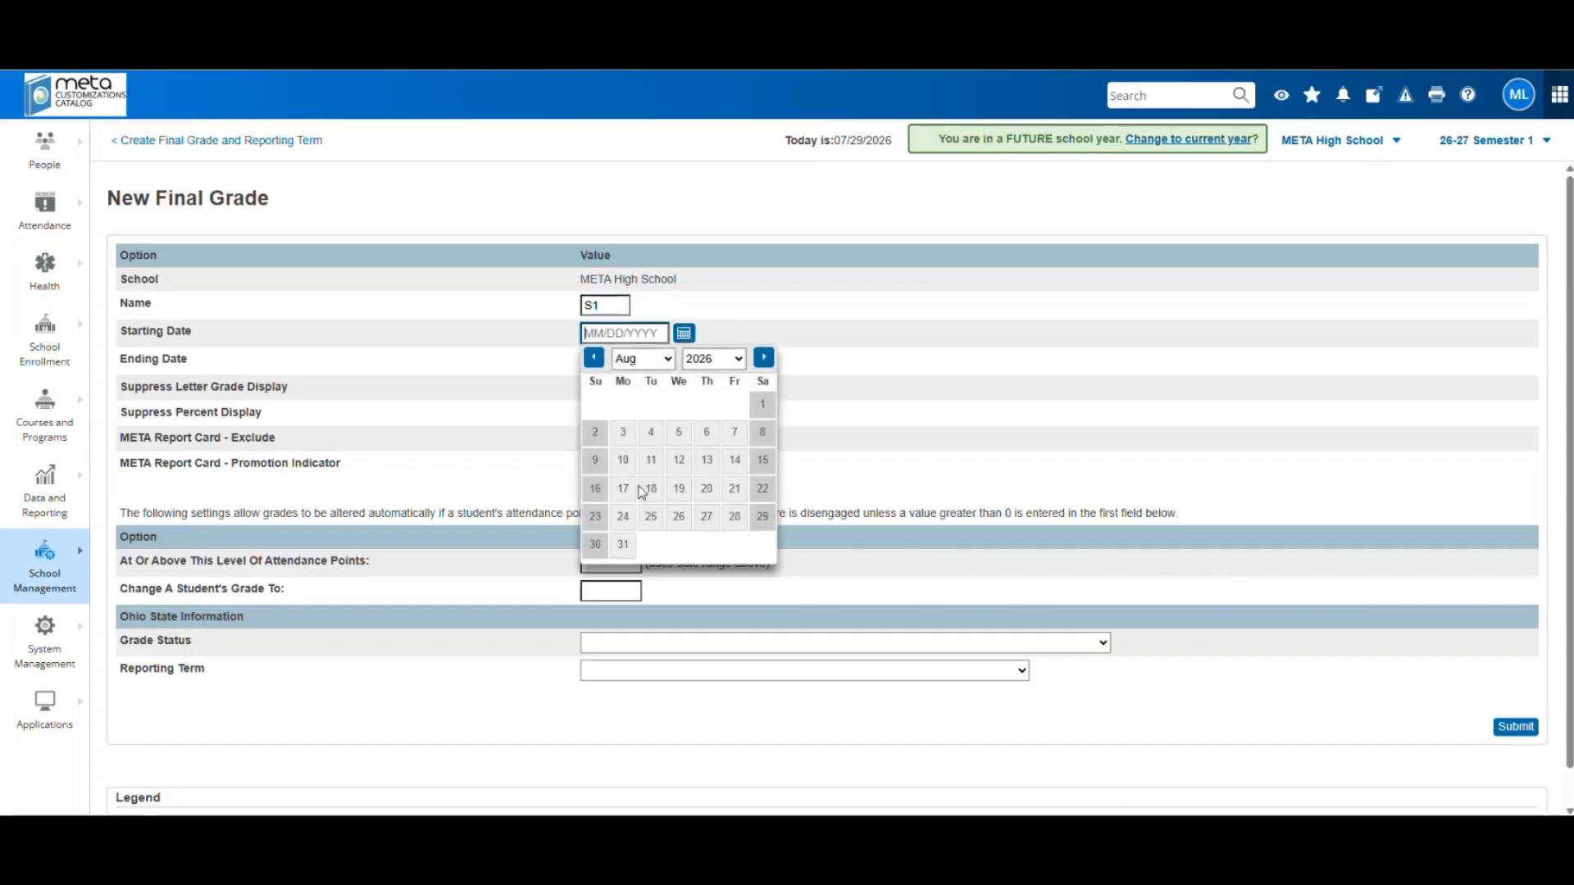
pyautogui.click(623, 488)
pyautogui.click(683, 361)
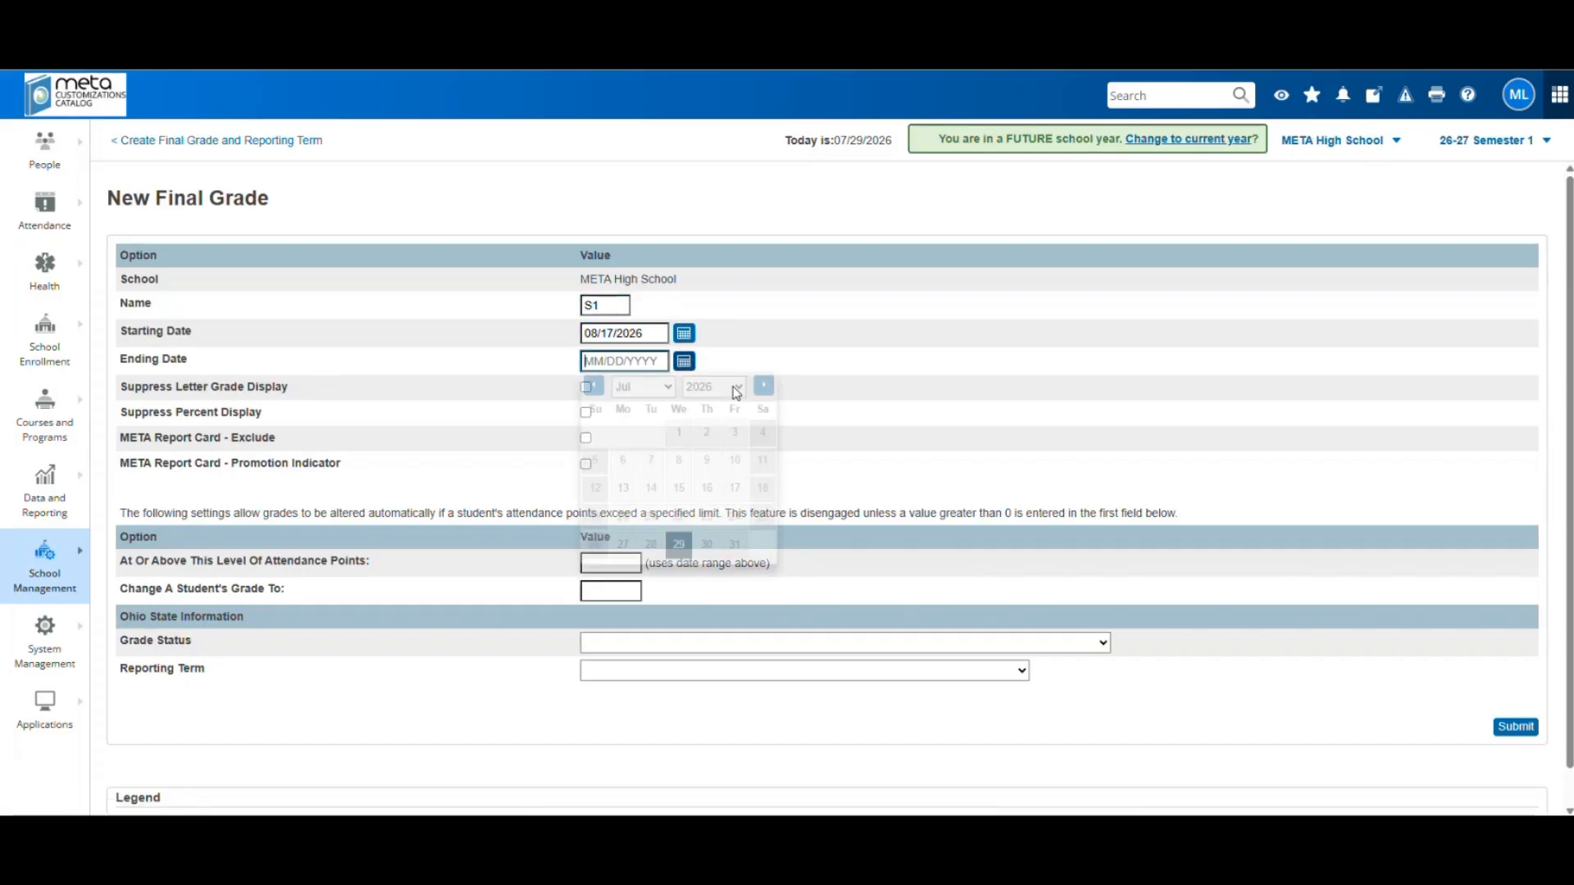
pyautogui.click(763, 386)
pyautogui.click(763, 386)
pyautogui.click(763, 386)
pyautogui.click(763, 386)
pyautogui.click(763, 386)
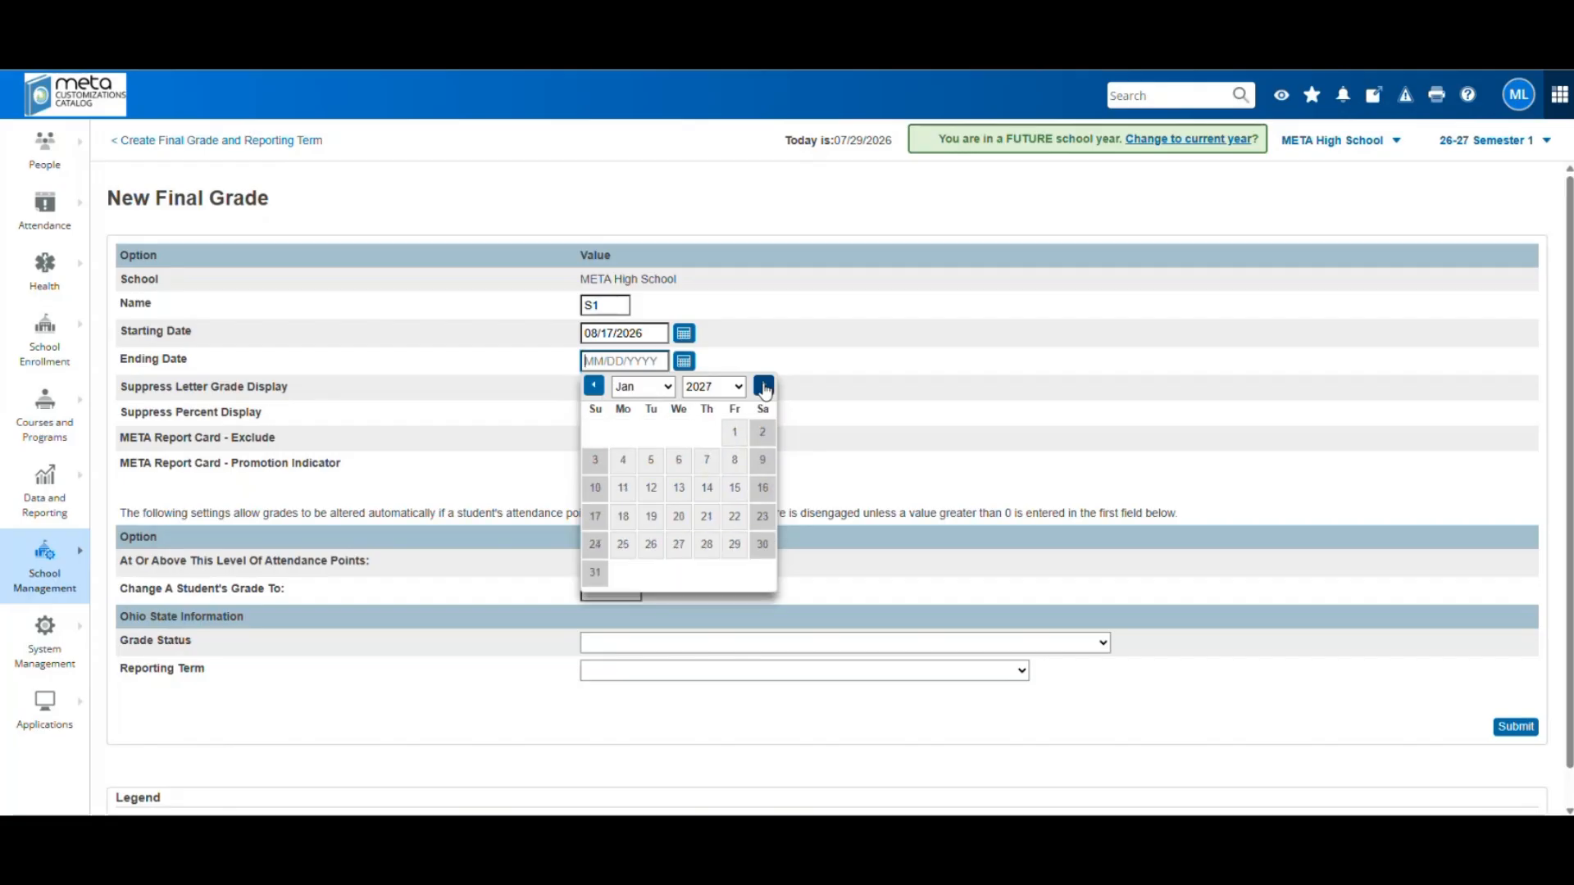
pyautogui.click(763, 386)
pyautogui.click(593, 461)
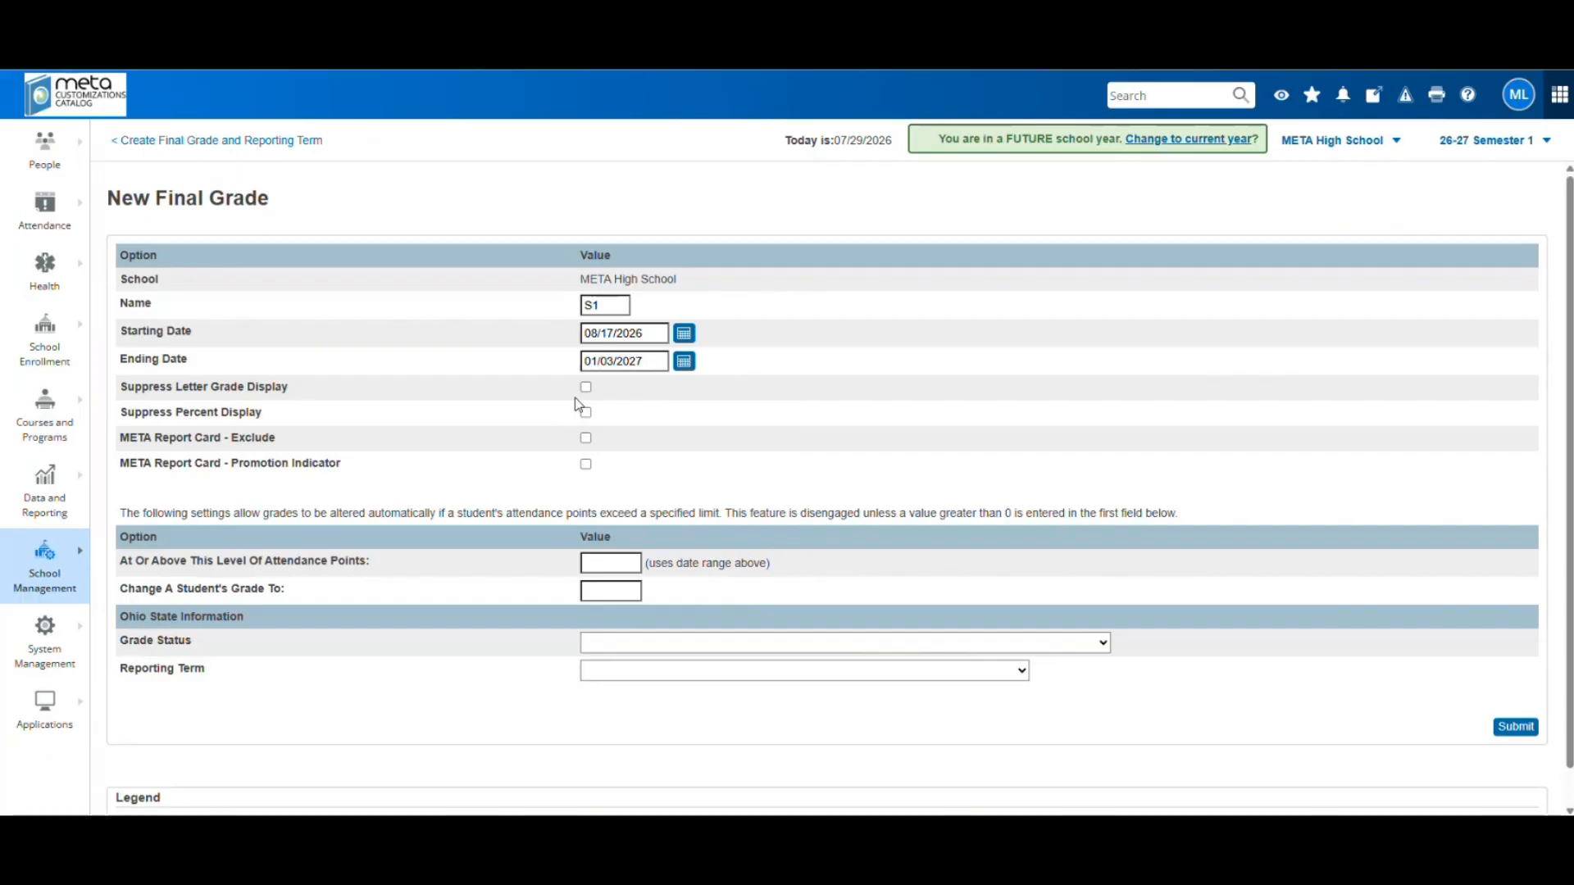
# Tick all four options, choose grade status (F) and reporting term (S1) First Semester, and submit
pyautogui.click(587, 388)
pyautogui.click(586, 414)
pyautogui.click(586, 438)
pyautogui.click(586, 465)
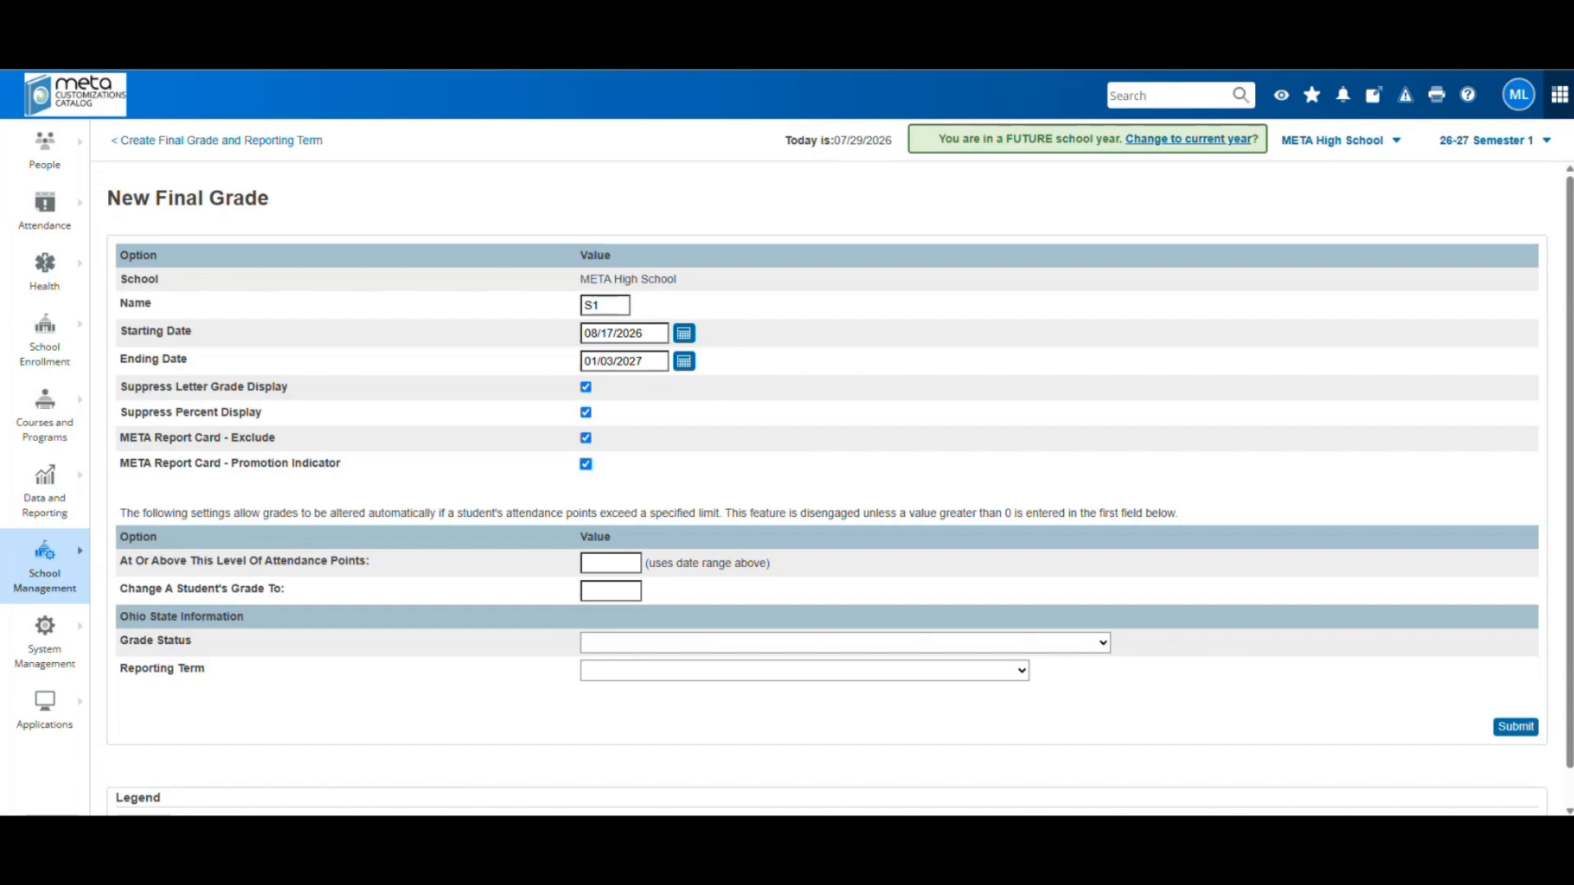
pyautogui.click(619, 650)
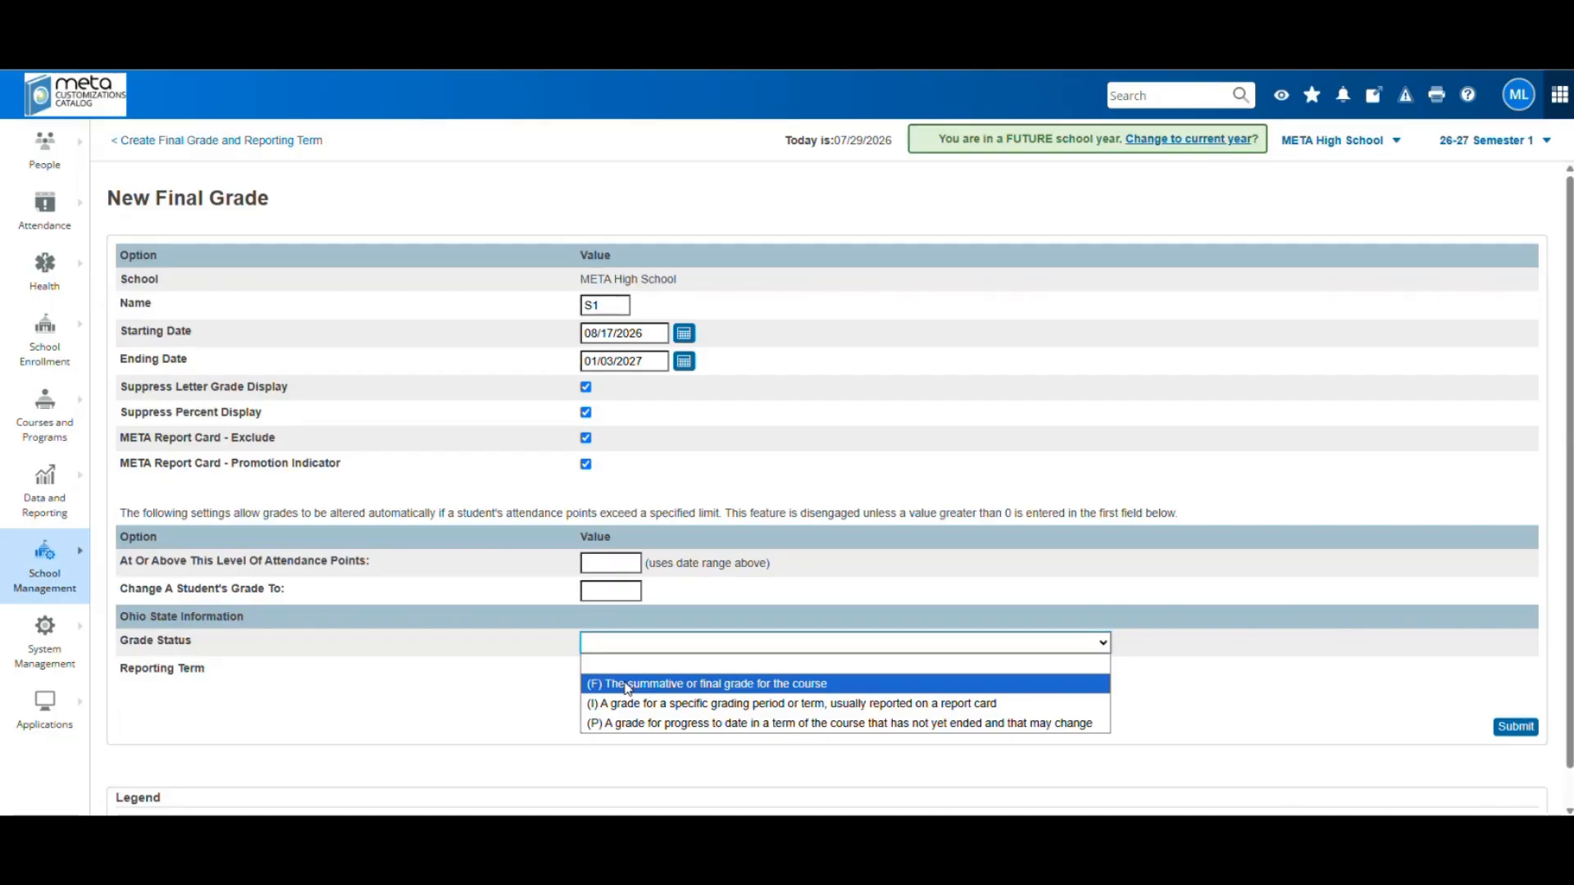
pyautogui.click(628, 685)
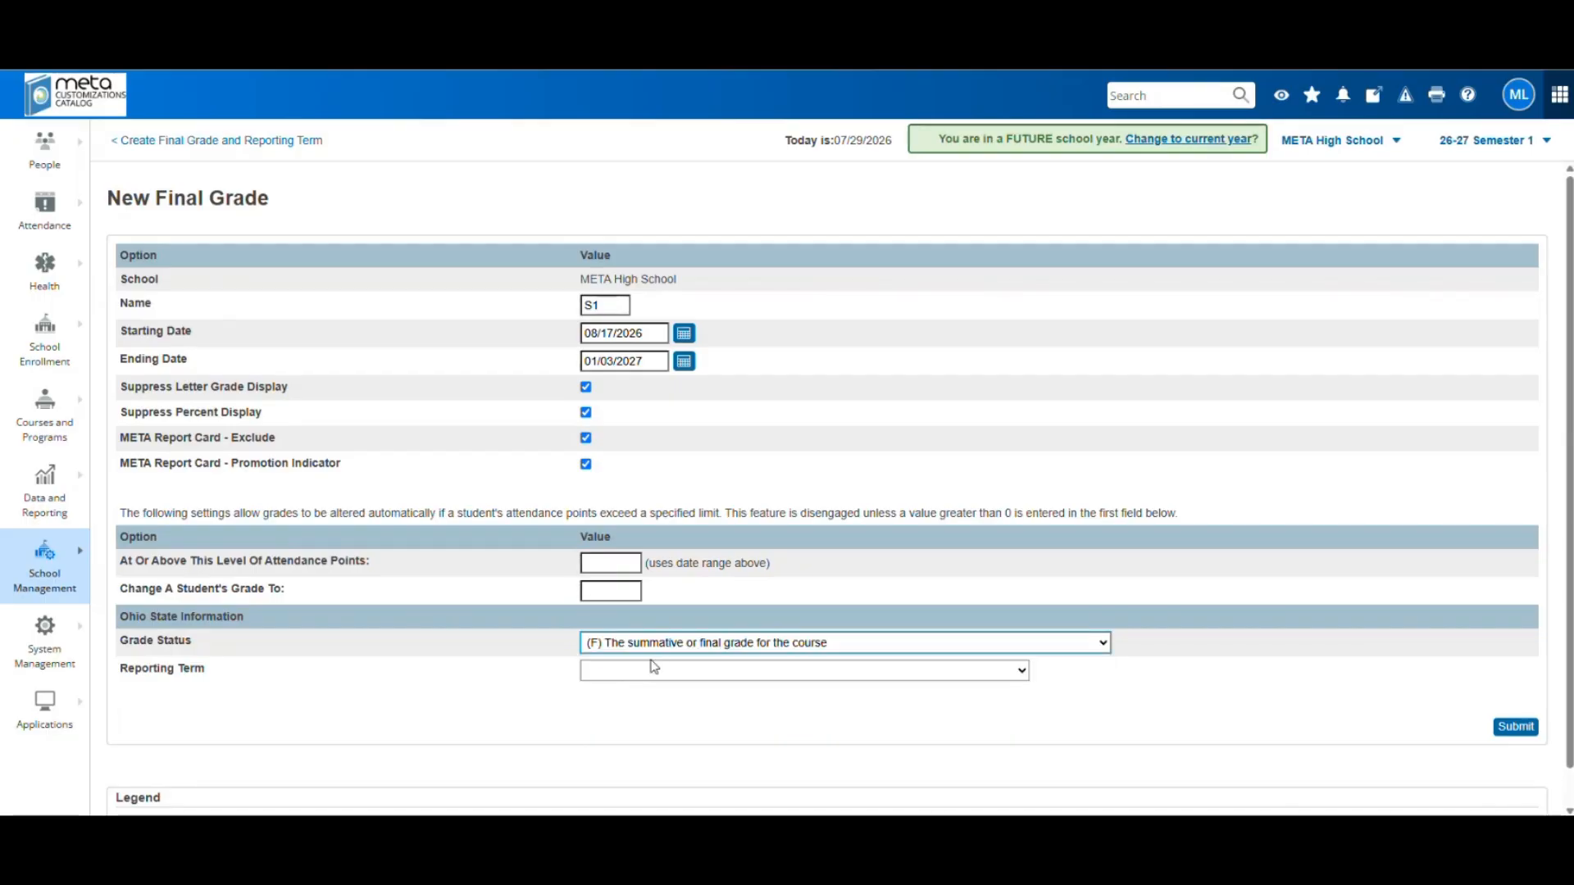
pyautogui.click(624, 671)
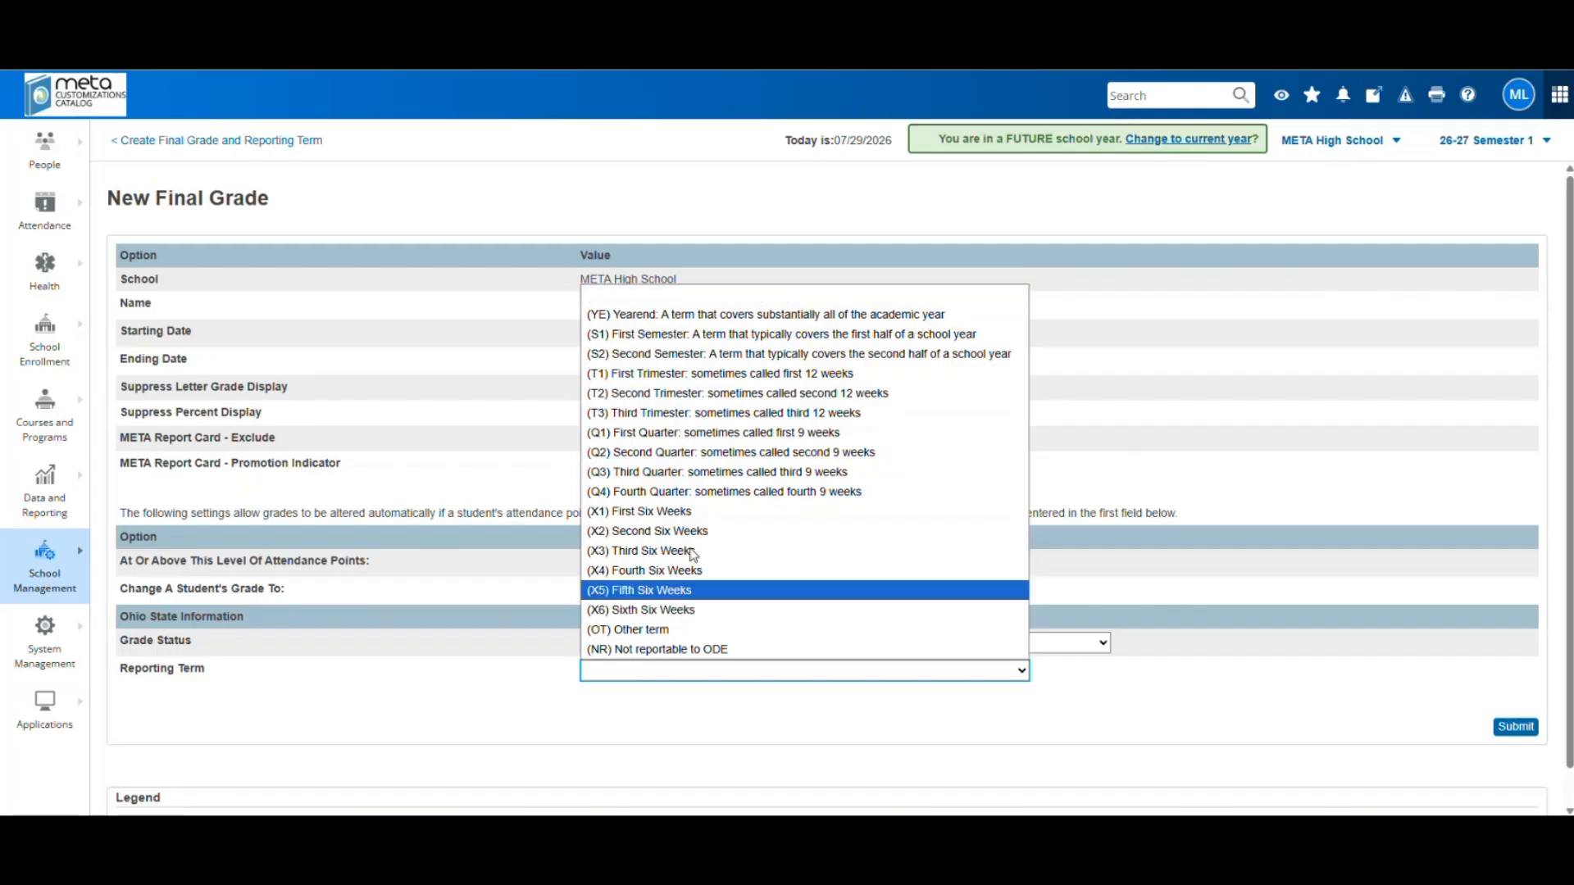
pyautogui.click(685, 339)
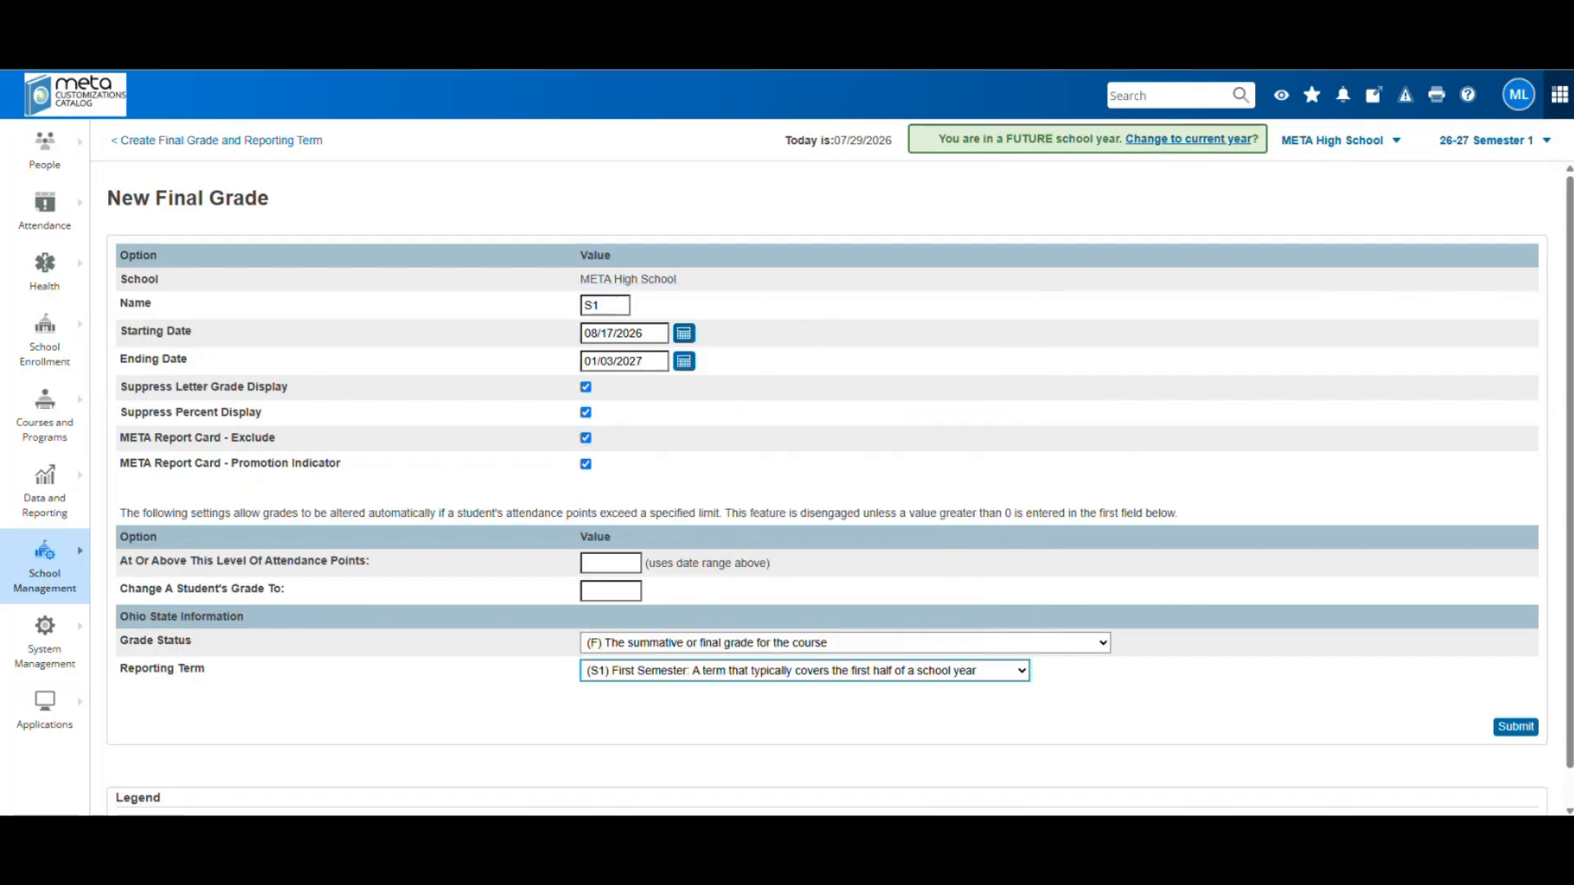
pyautogui.click(1510, 725)
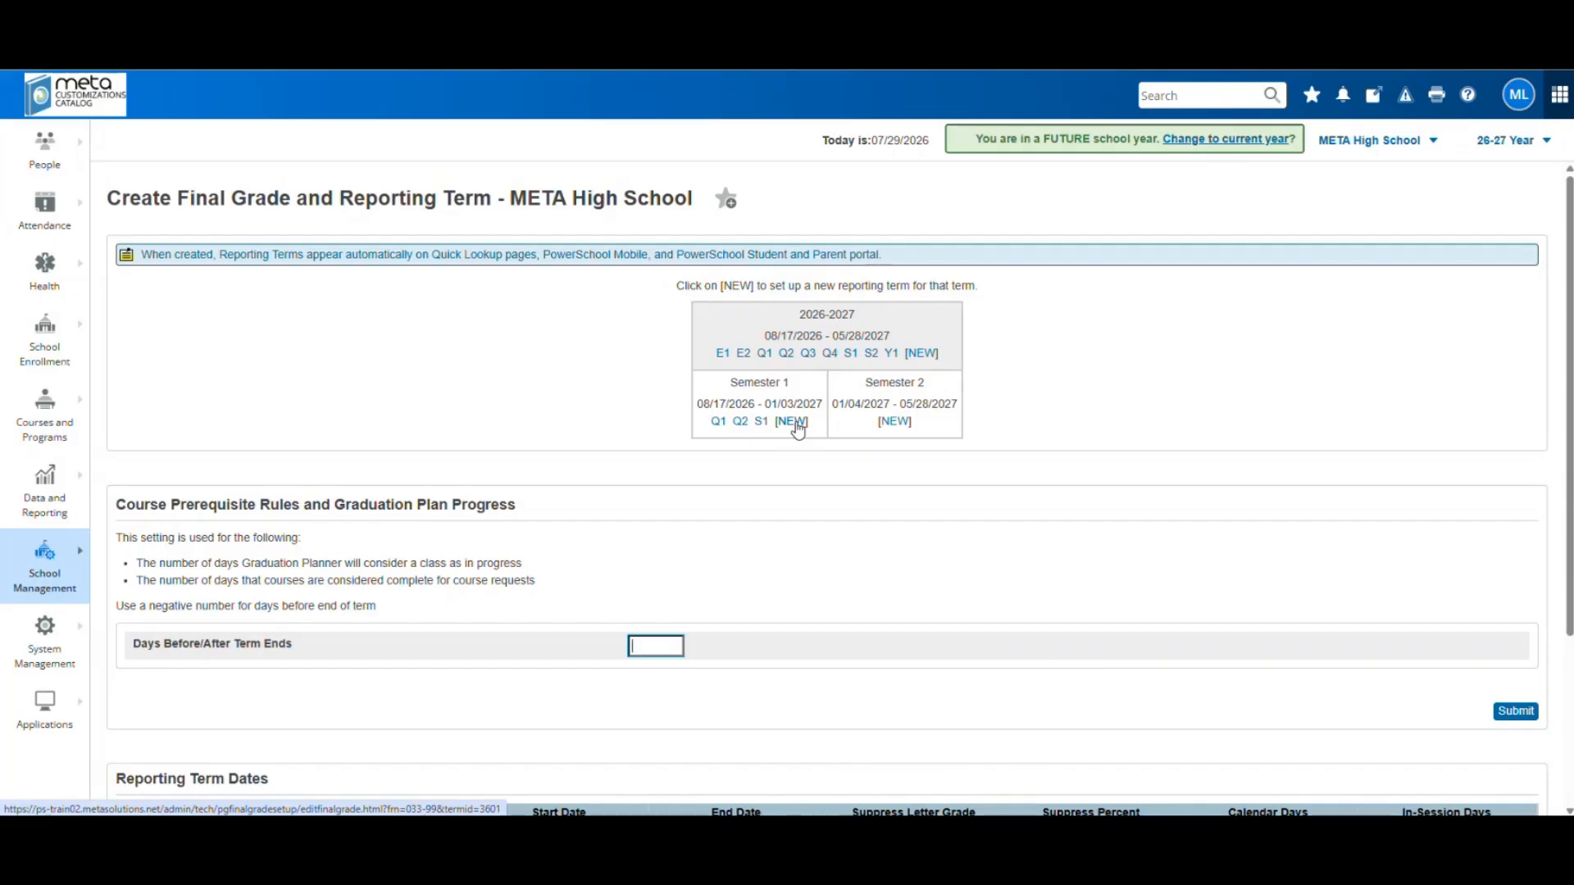
# Change Q2's ending date to 01/01/2027 and save it
pyautogui.click(742, 423)
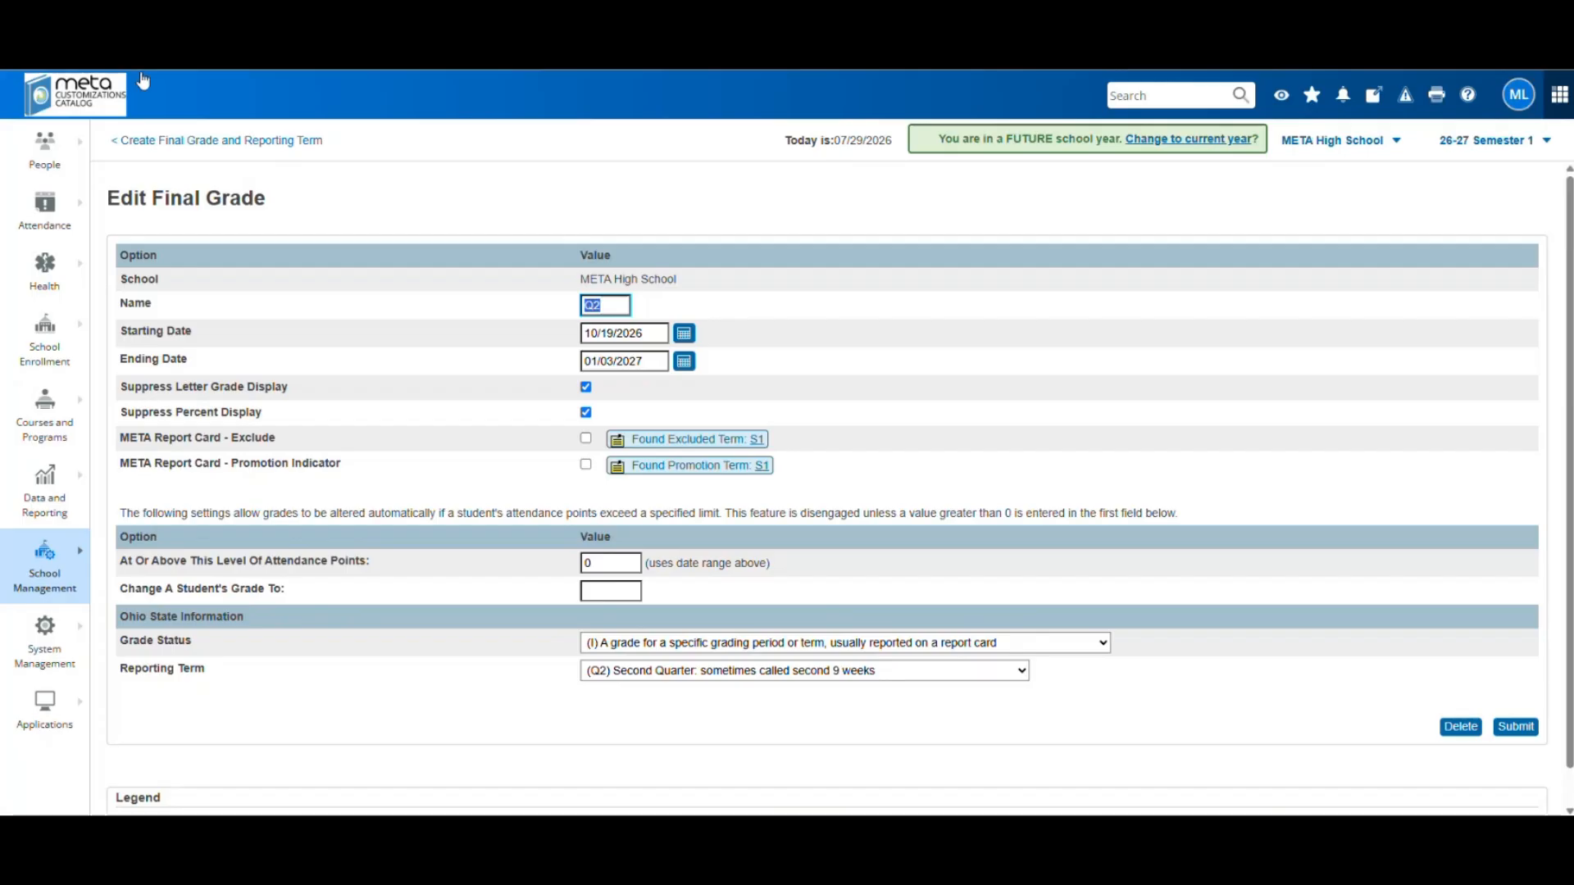
pyautogui.click(685, 362)
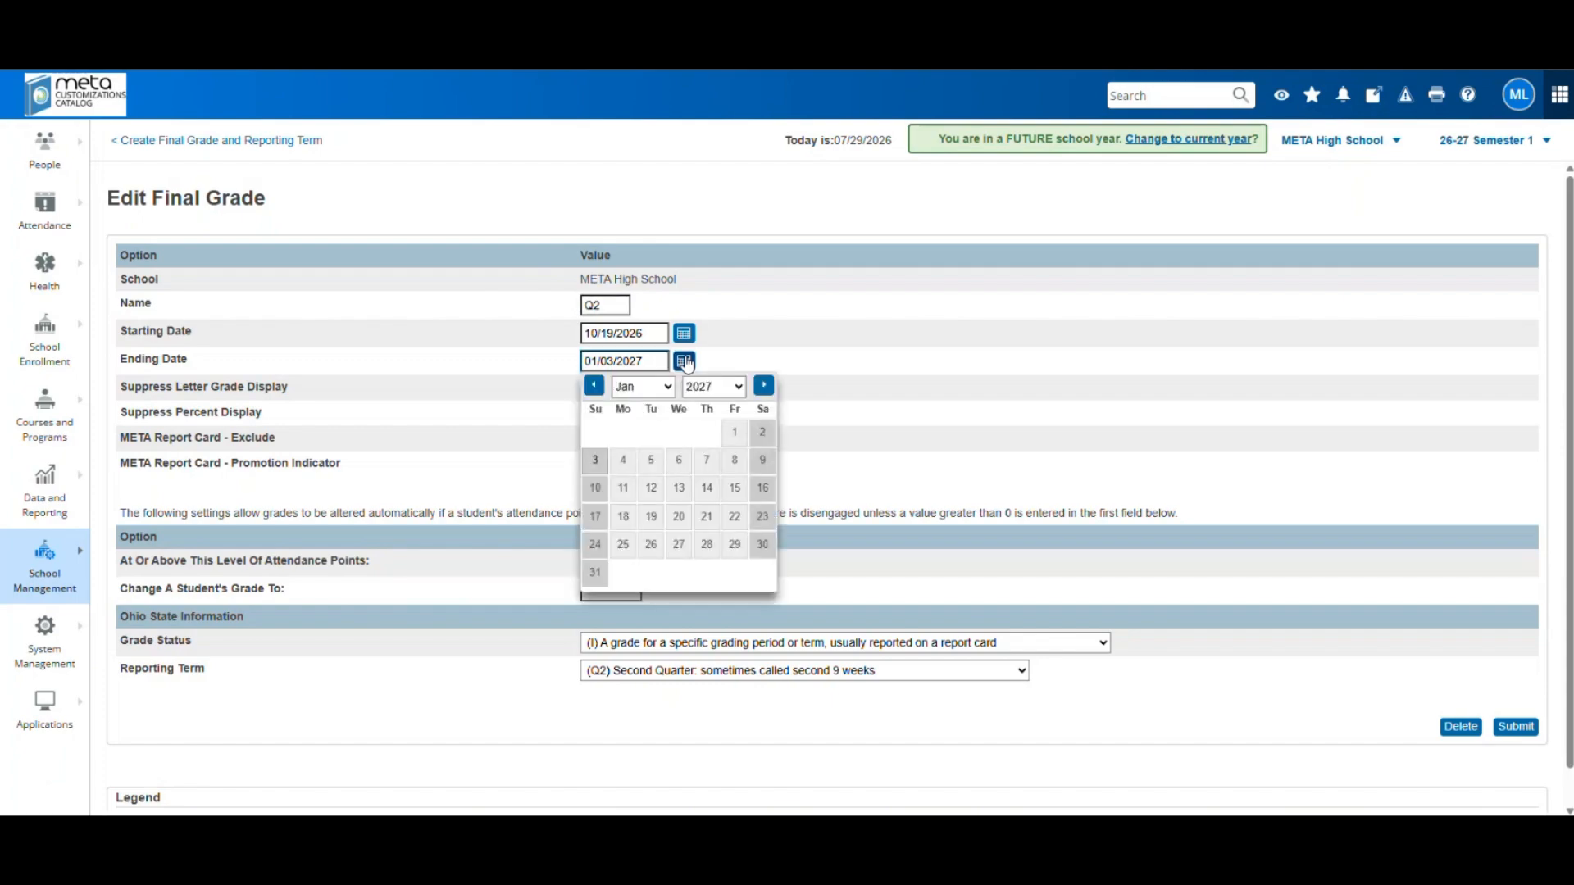
pyautogui.click(734, 434)
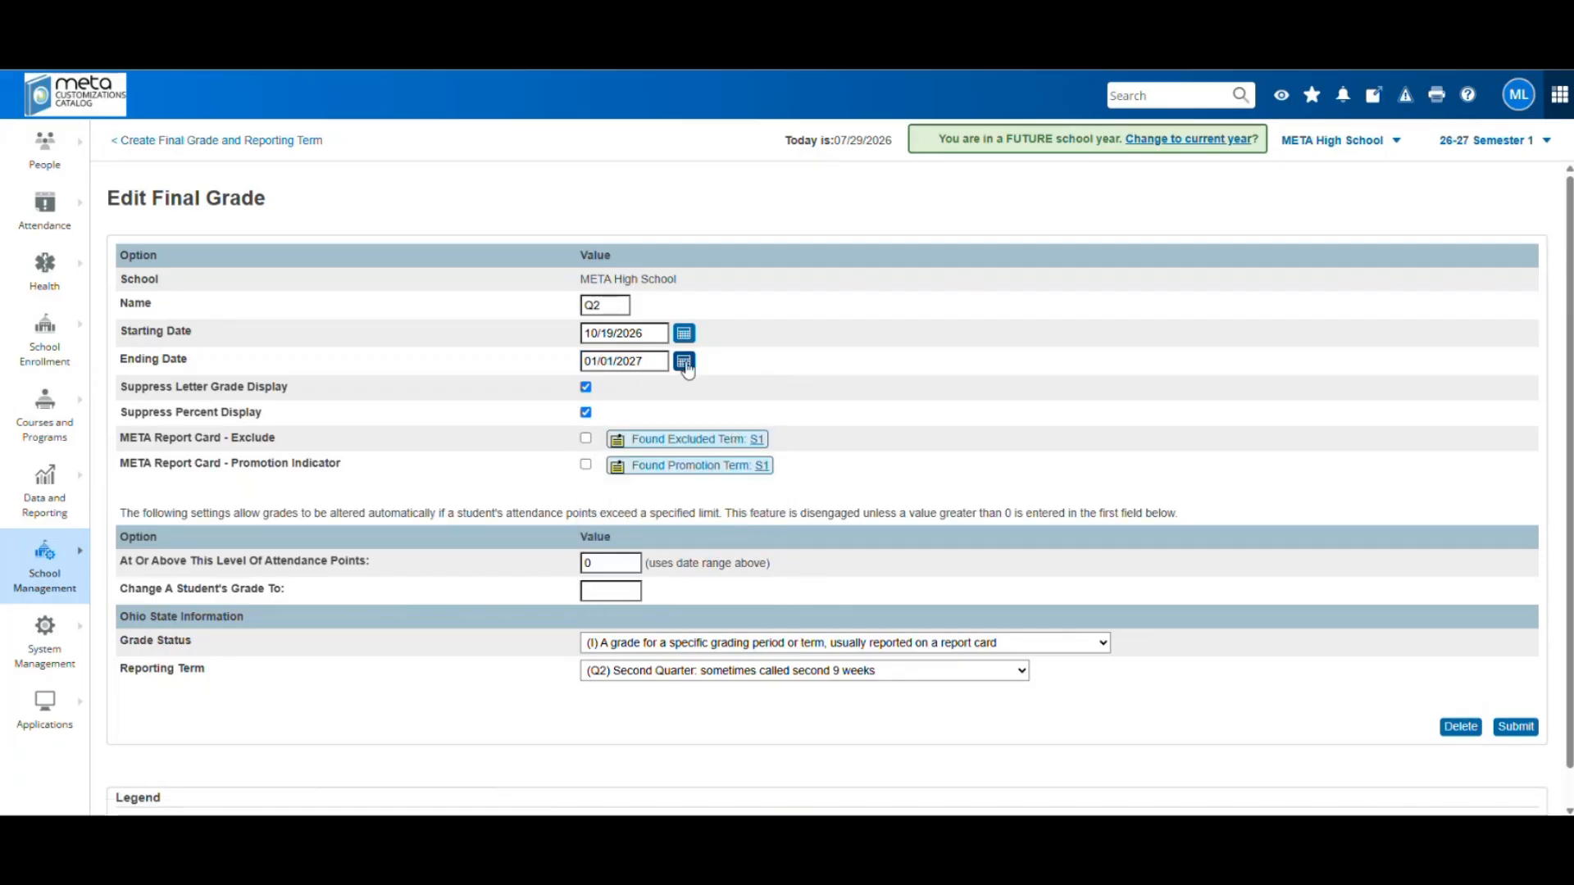
pyautogui.click(1516, 727)
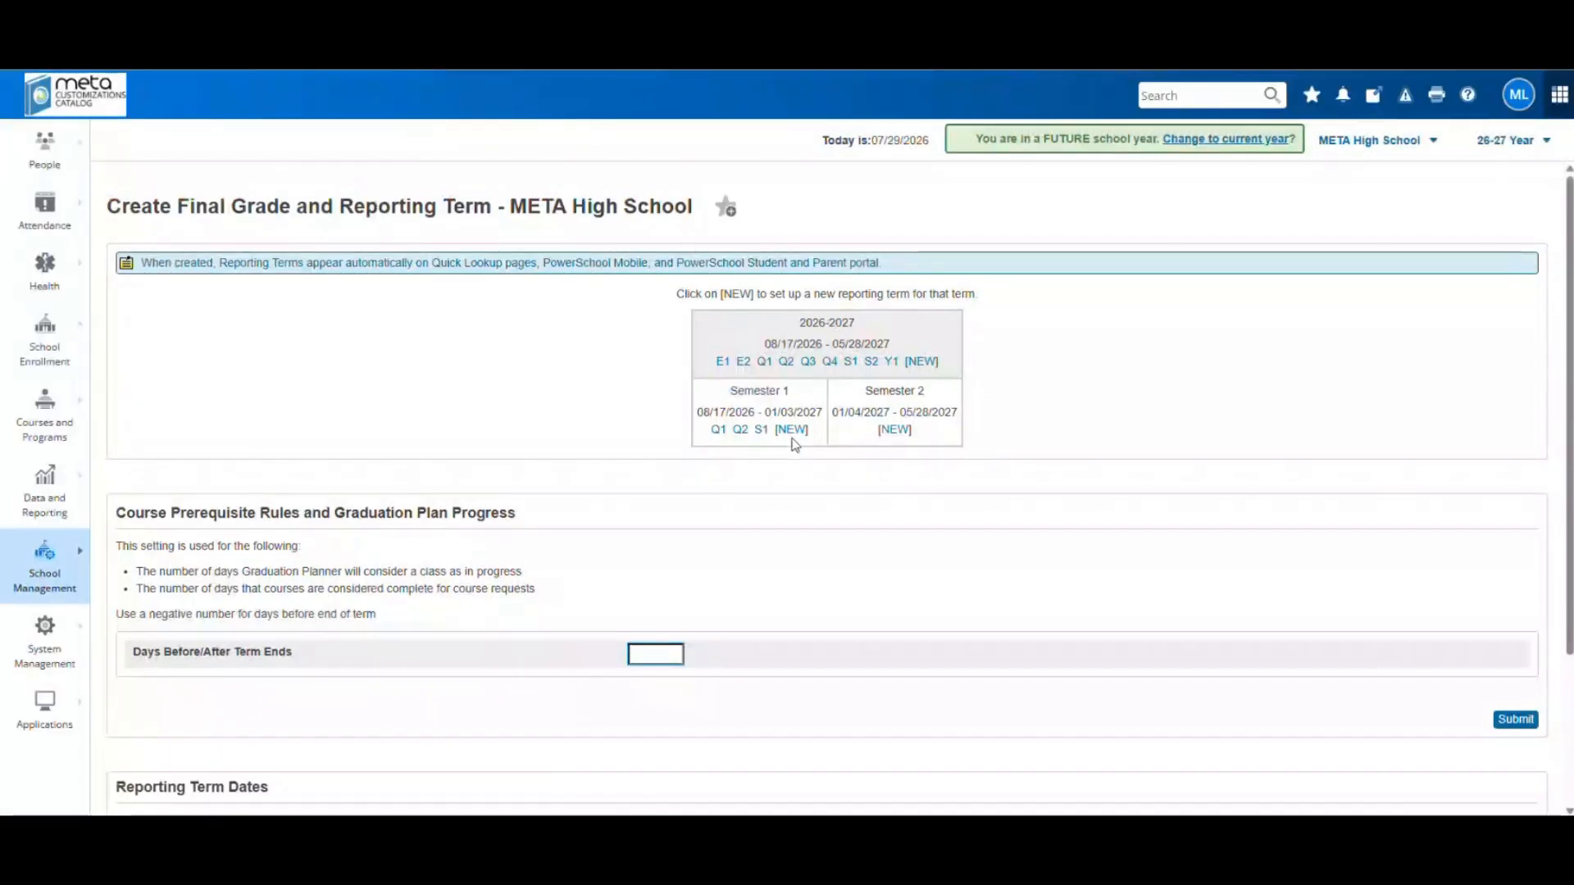
# Start a new Semester 1 term named E1 spanning 01/02/2027 to 01/03/2027
pyautogui.click(792, 430)
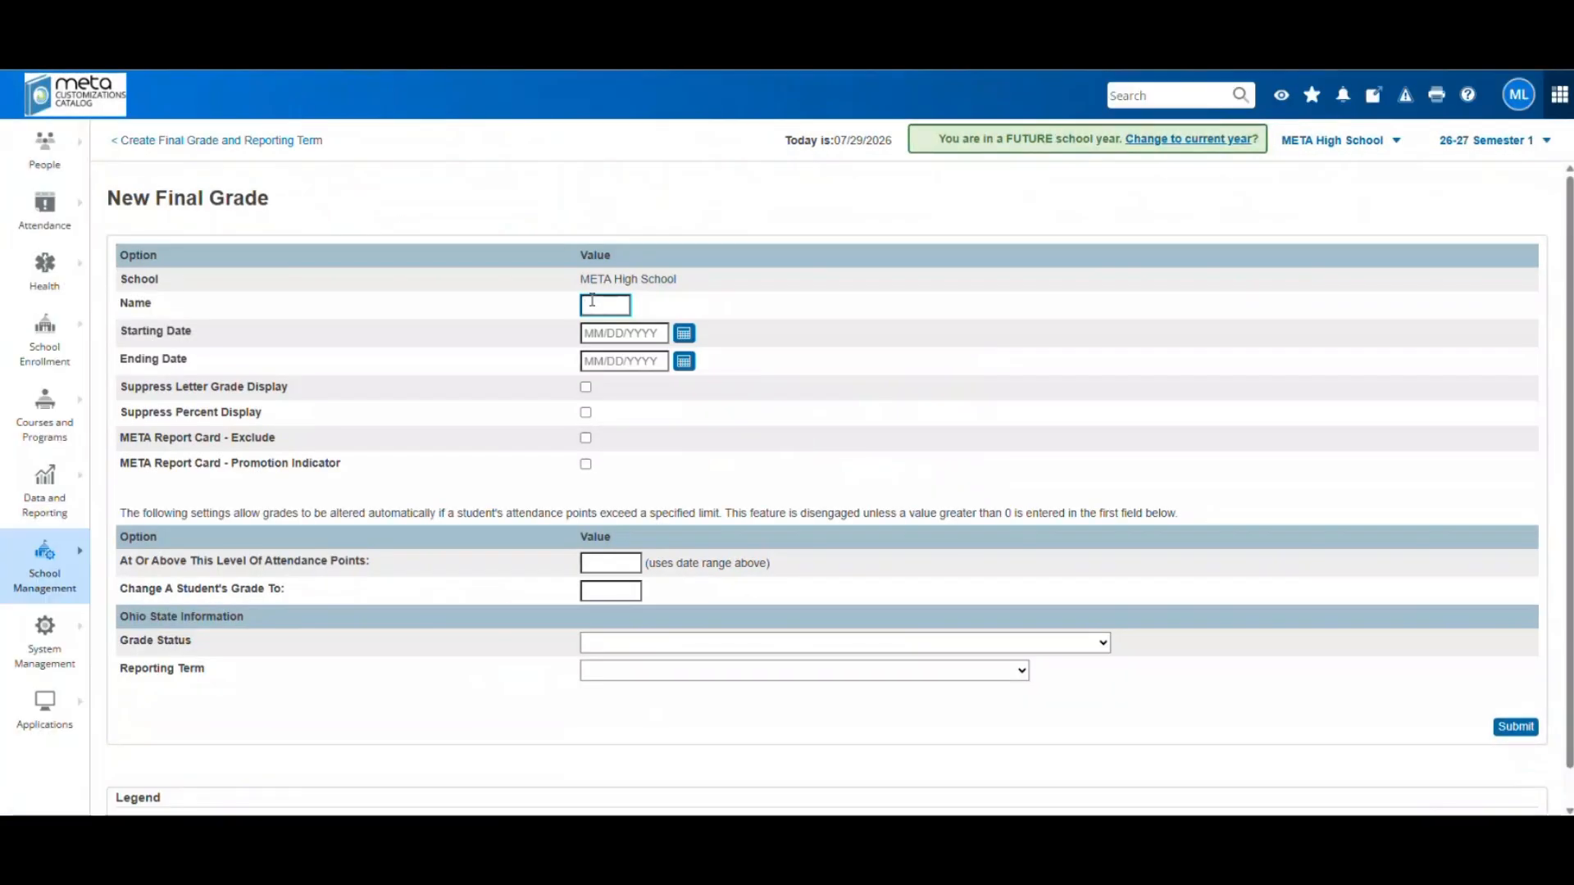
pyautogui.write('E1')
pyautogui.click(683, 334)
pyautogui.click(764, 363)
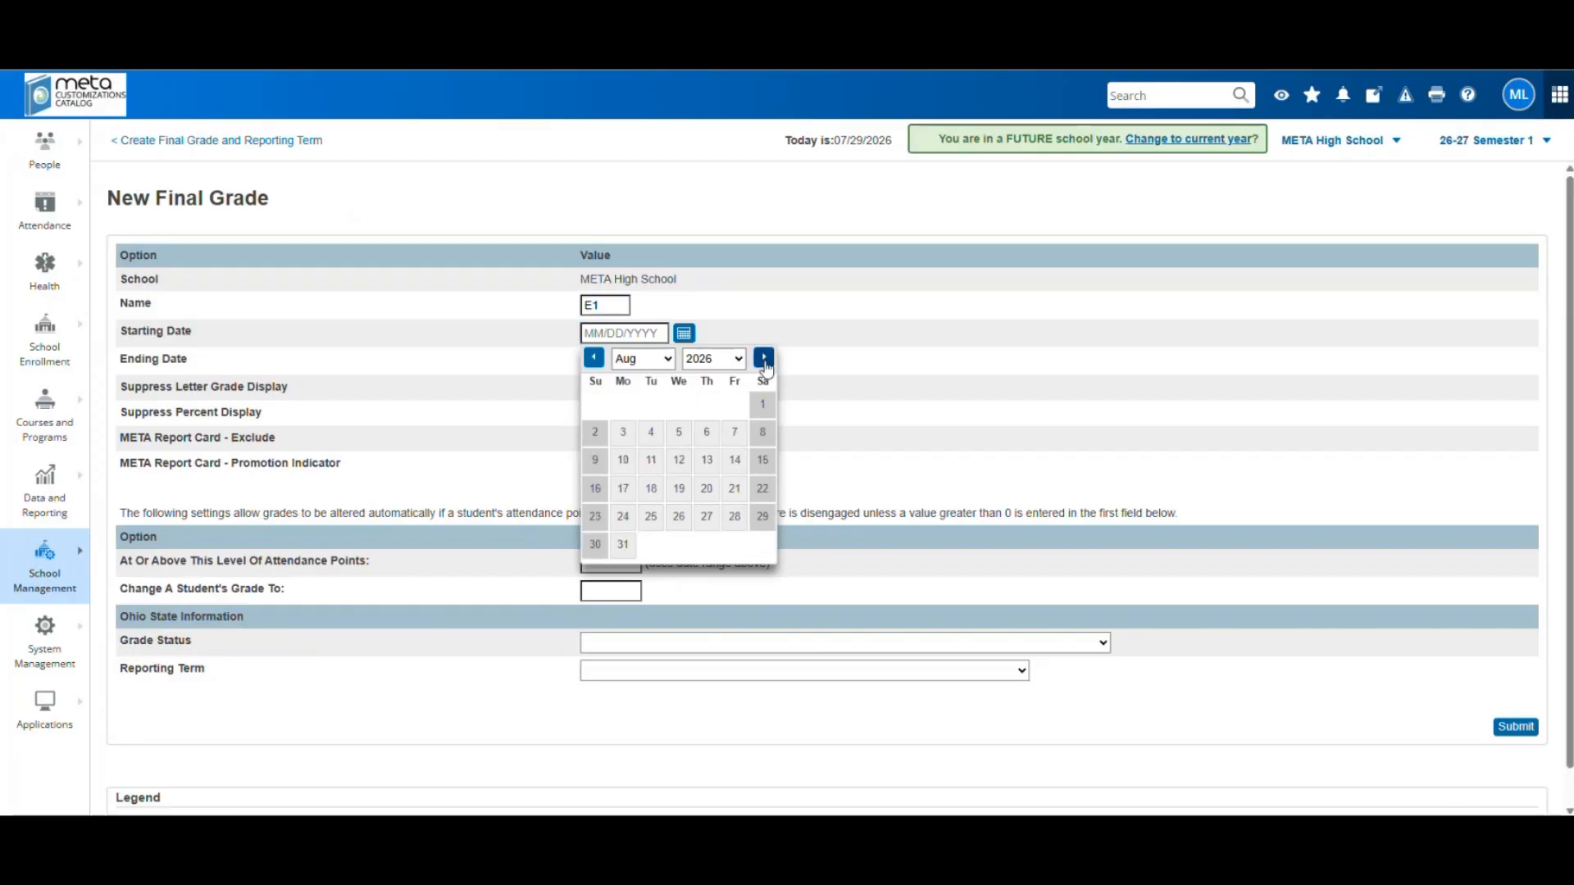
pyautogui.click(764, 363)
pyautogui.click(764, 363)
pyautogui.click(764, 363)
pyautogui.click(764, 363)
pyautogui.click(764, 363)
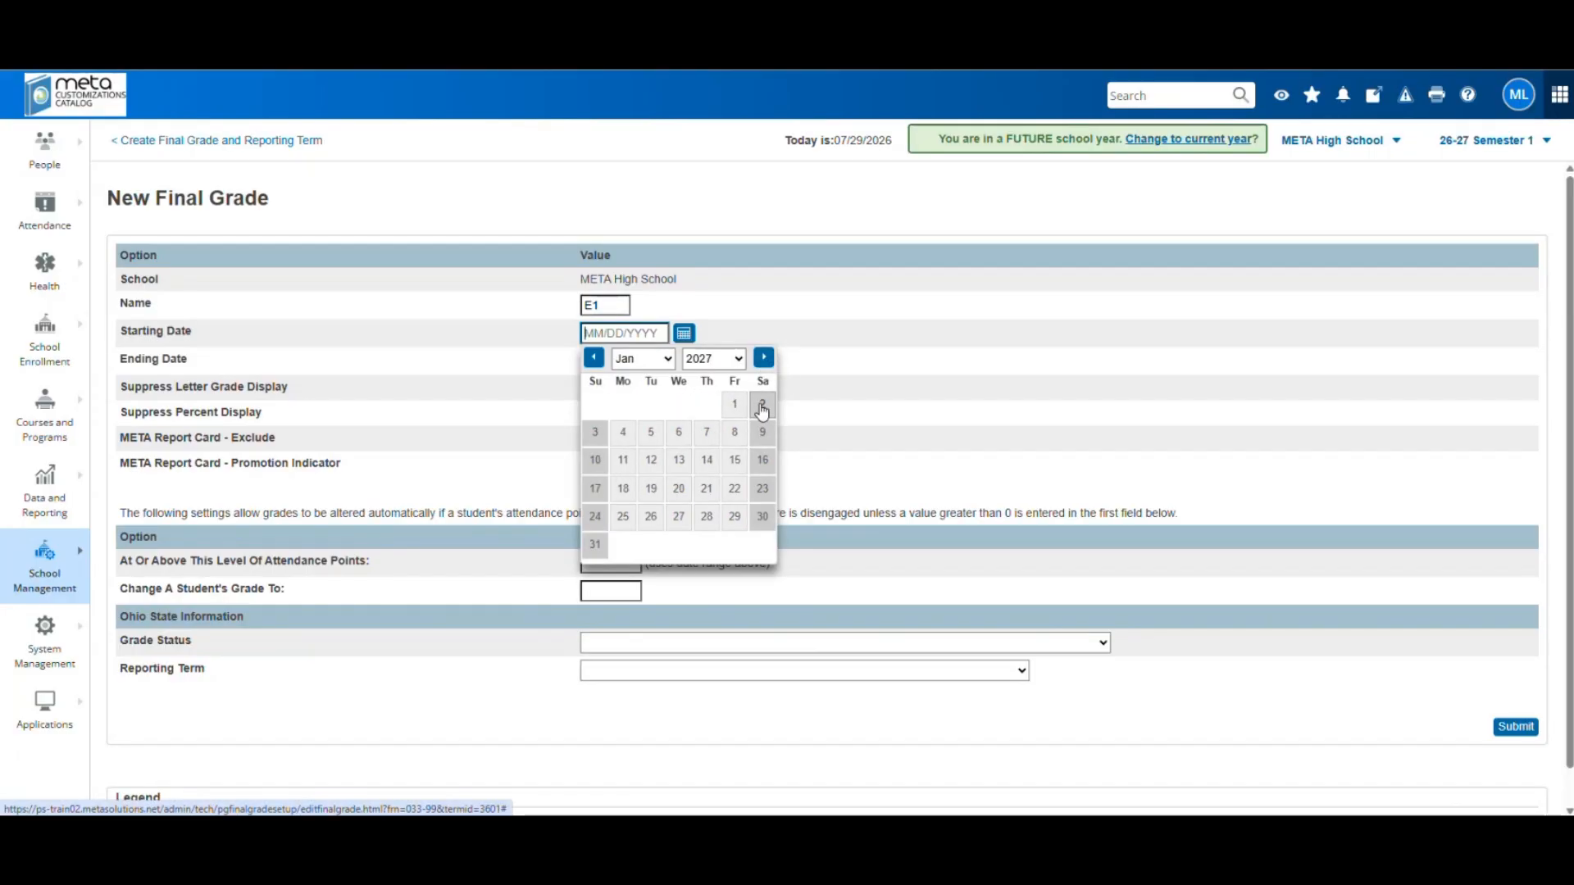
pyautogui.click(762, 406)
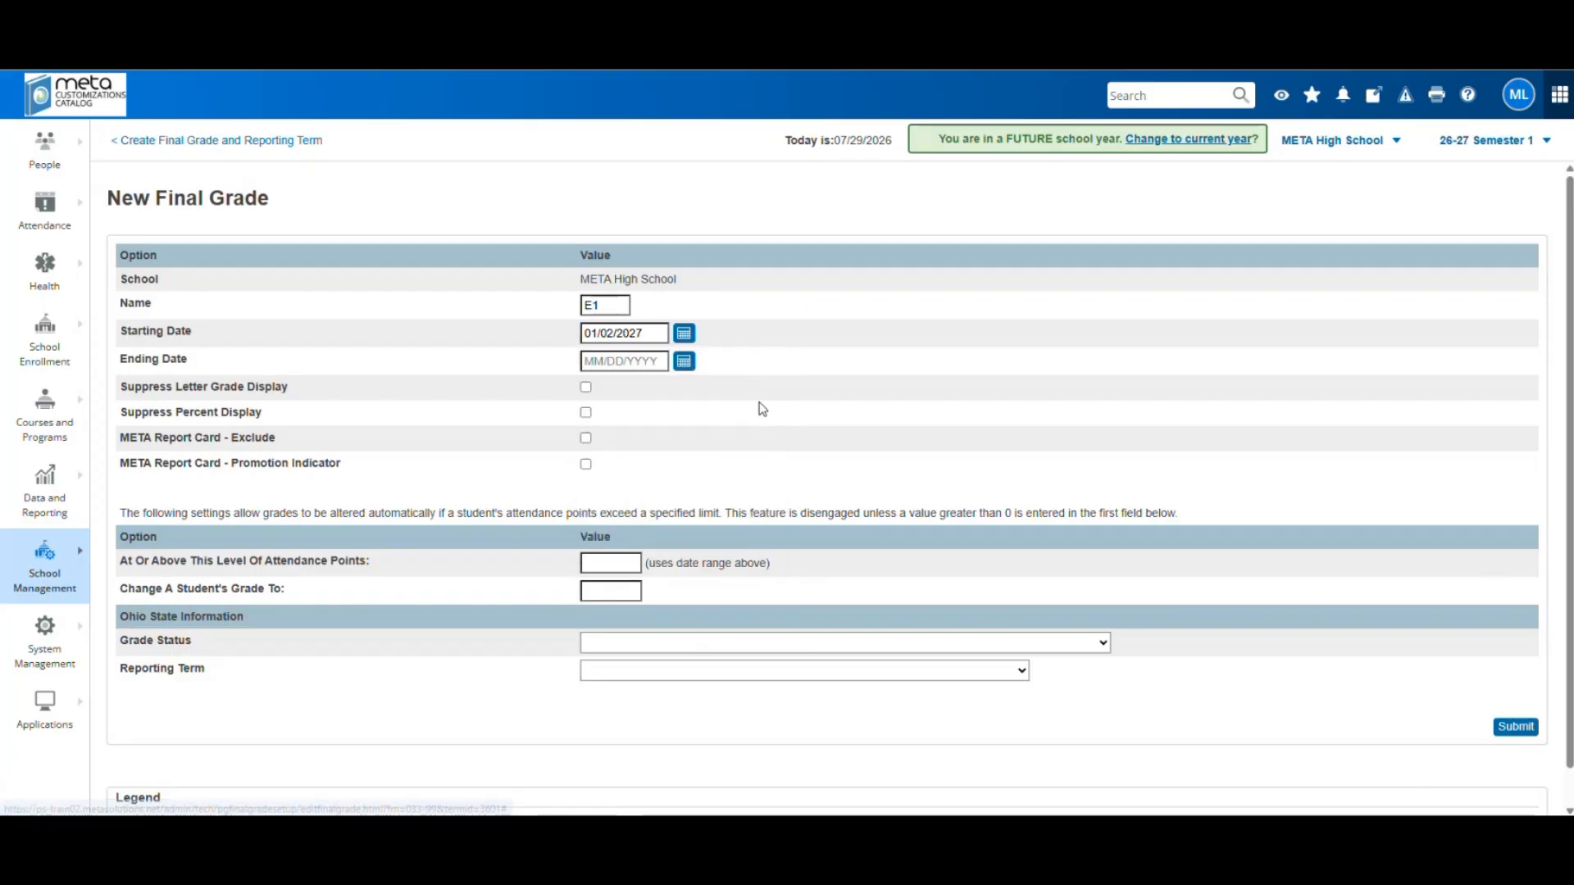
pyautogui.click(684, 363)
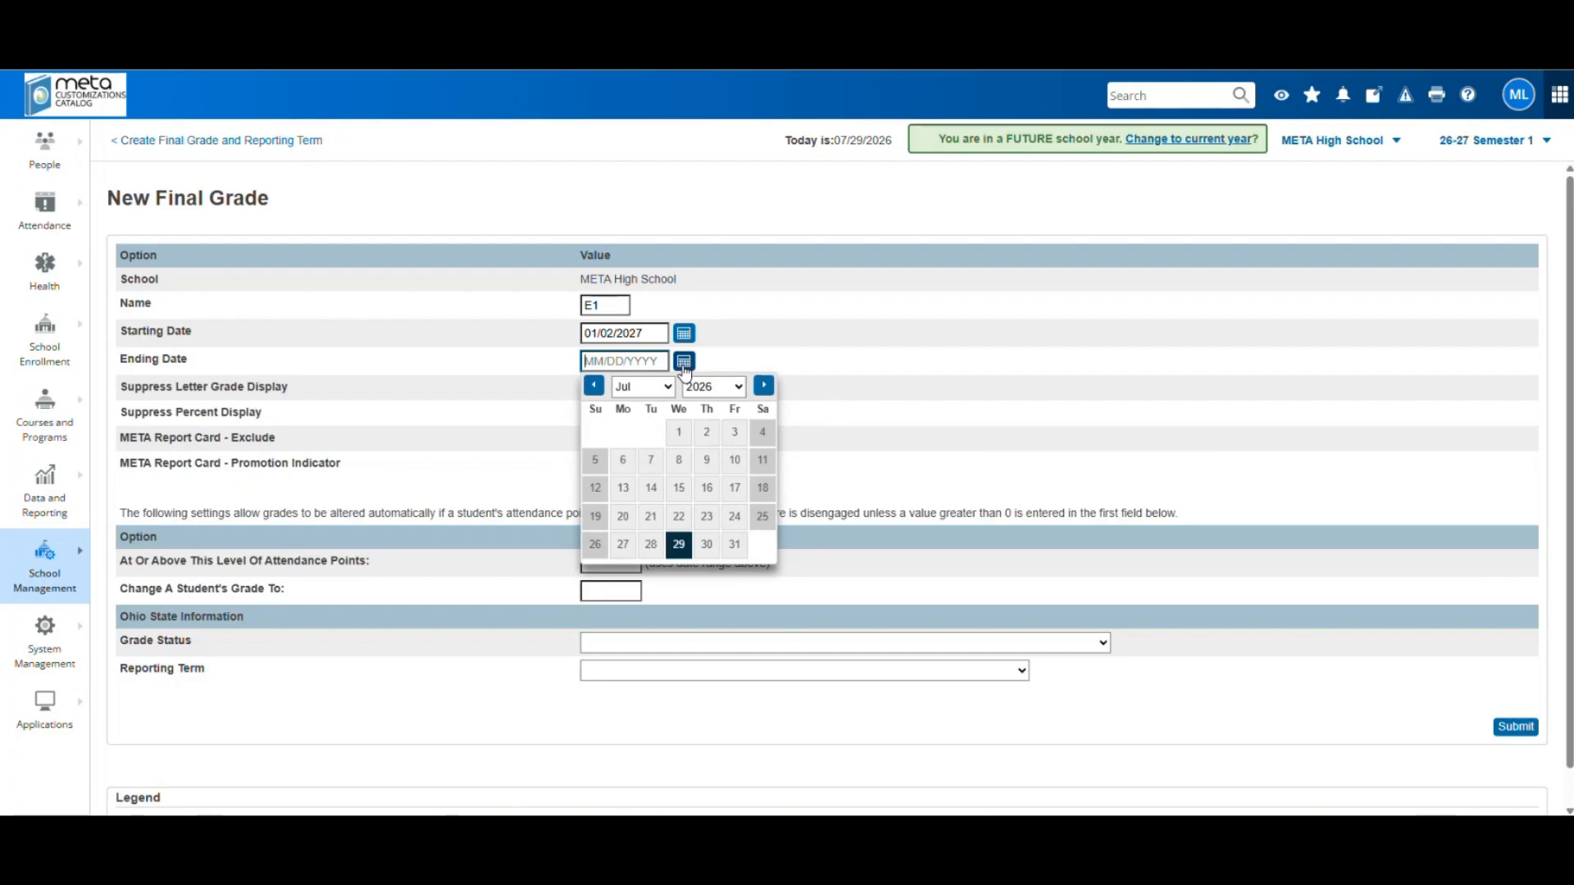
pyautogui.click(763, 386)
pyautogui.click(764, 387)
pyautogui.click(763, 386)
pyautogui.click(763, 386)
pyautogui.click(764, 386)
pyautogui.click(763, 387)
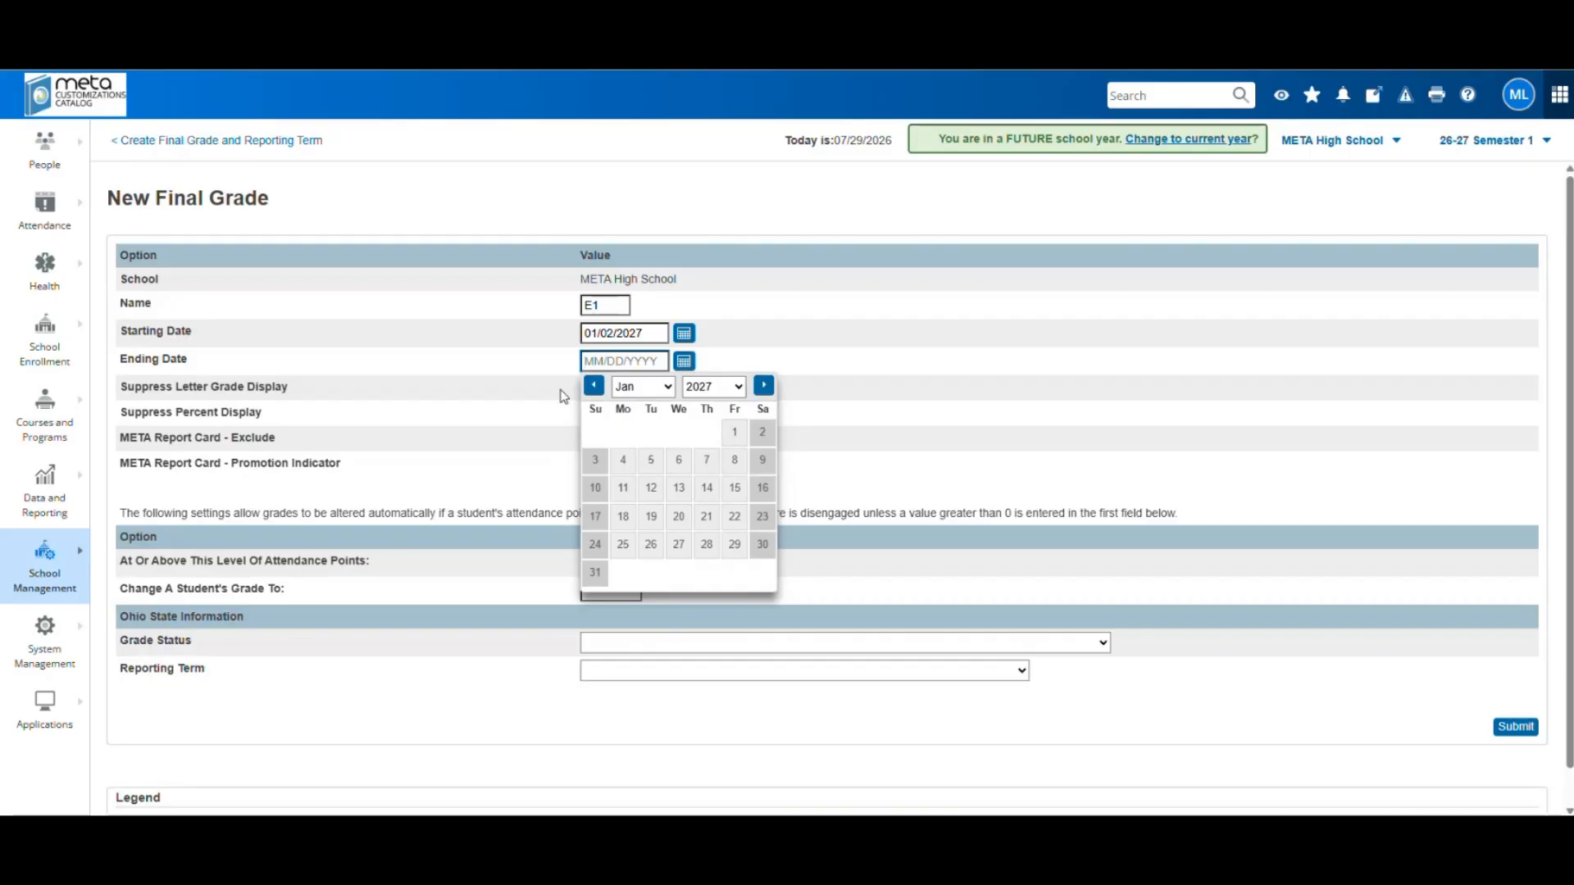
pyautogui.click(595, 459)
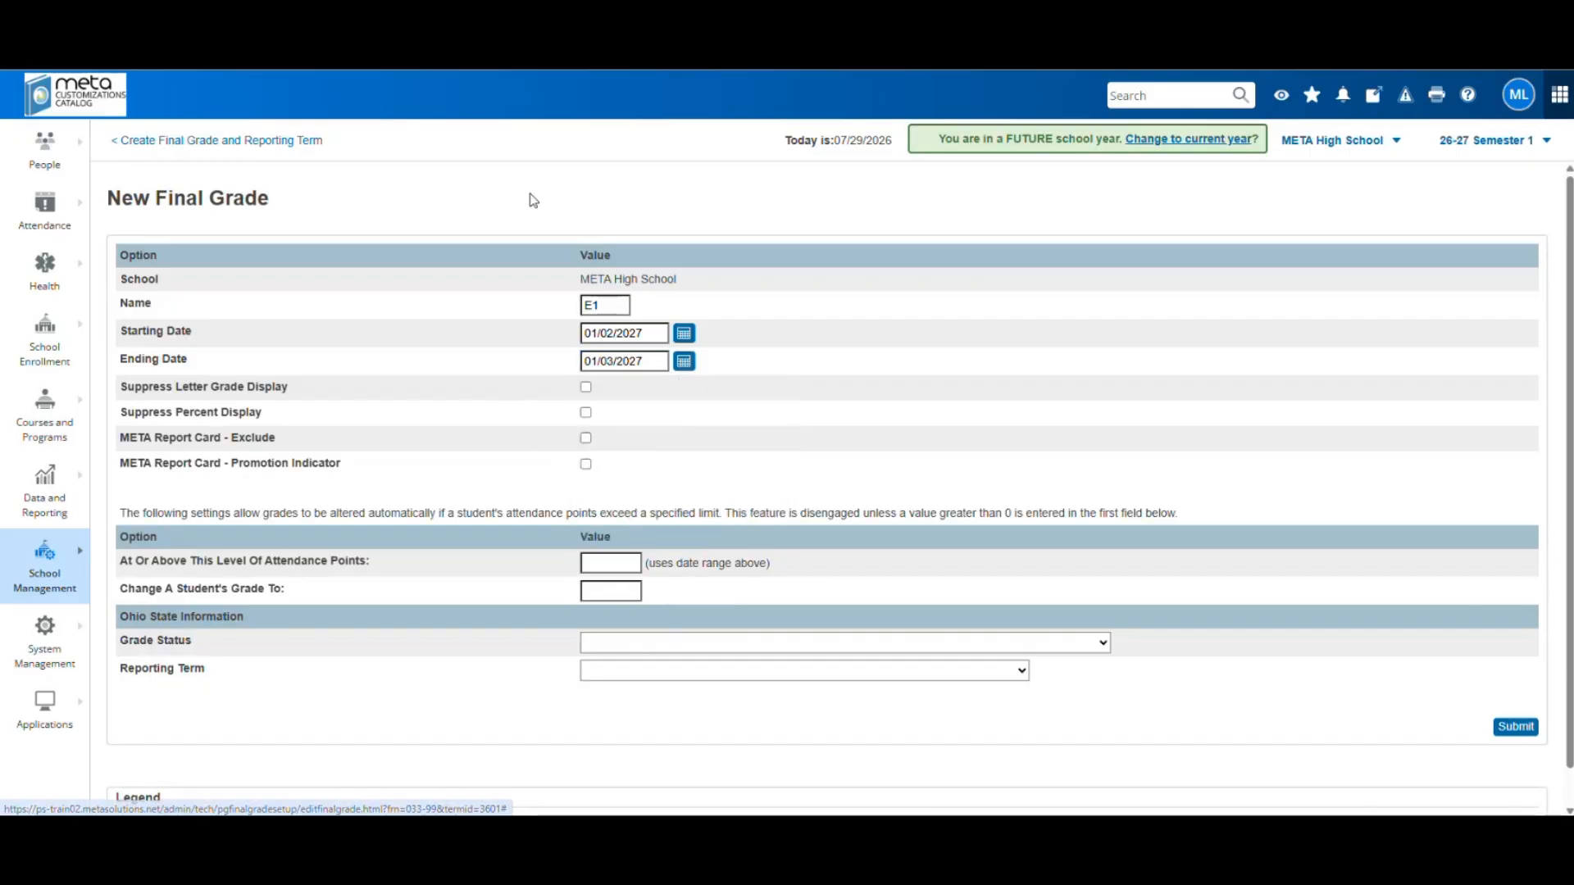
# Tick all four options, set grade status (P) and reporting term (NR), and submit
pyautogui.click(586, 387)
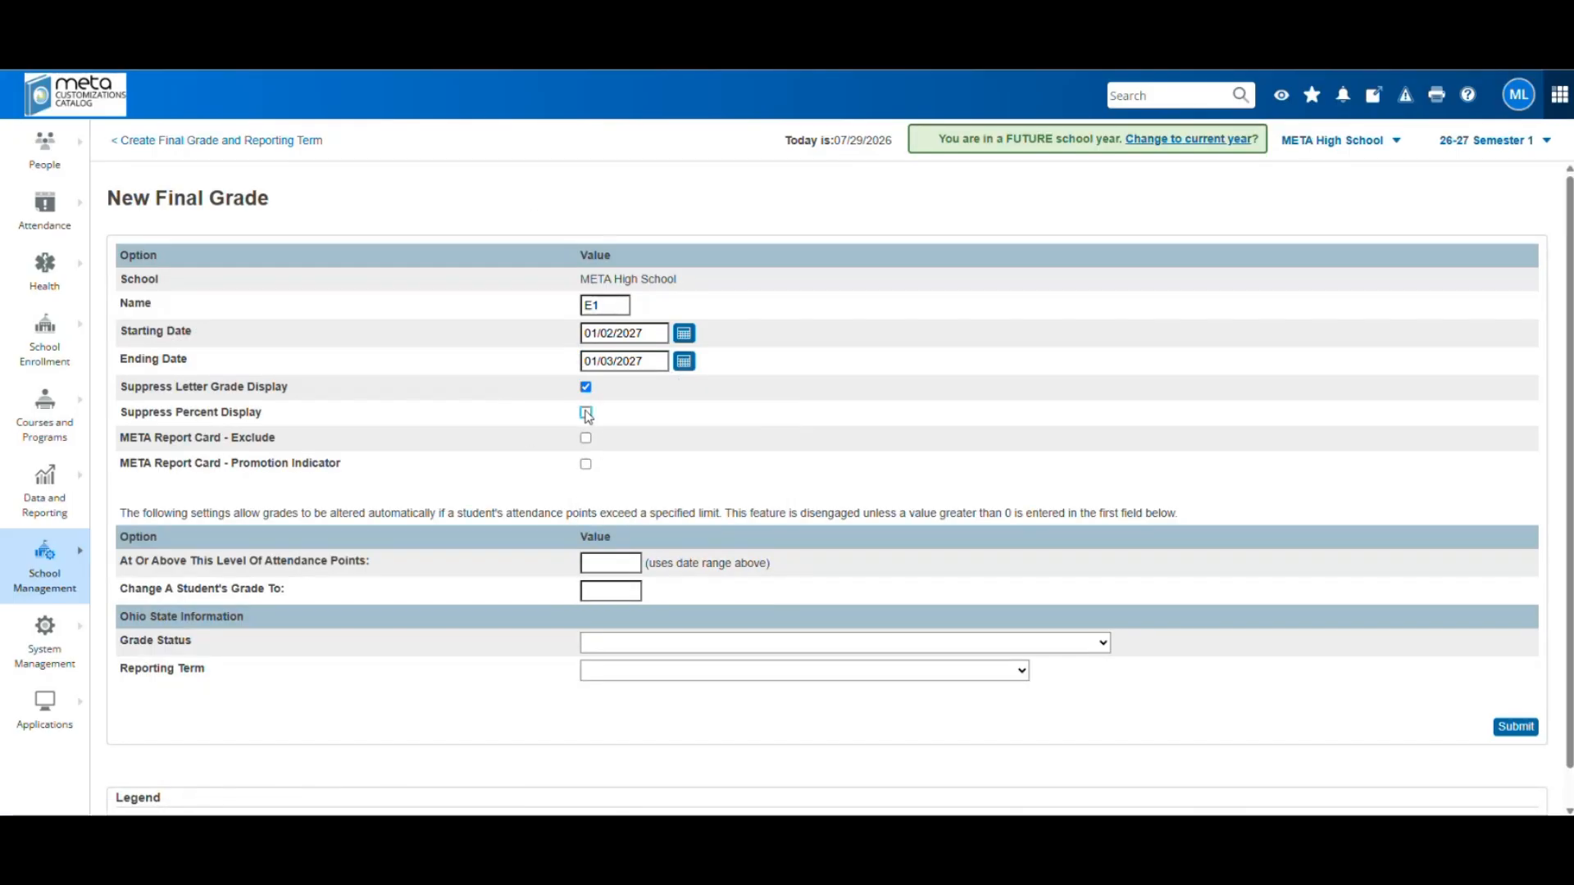
pyautogui.click(585, 438)
pyautogui.click(586, 412)
pyautogui.click(586, 465)
pyautogui.click(629, 652)
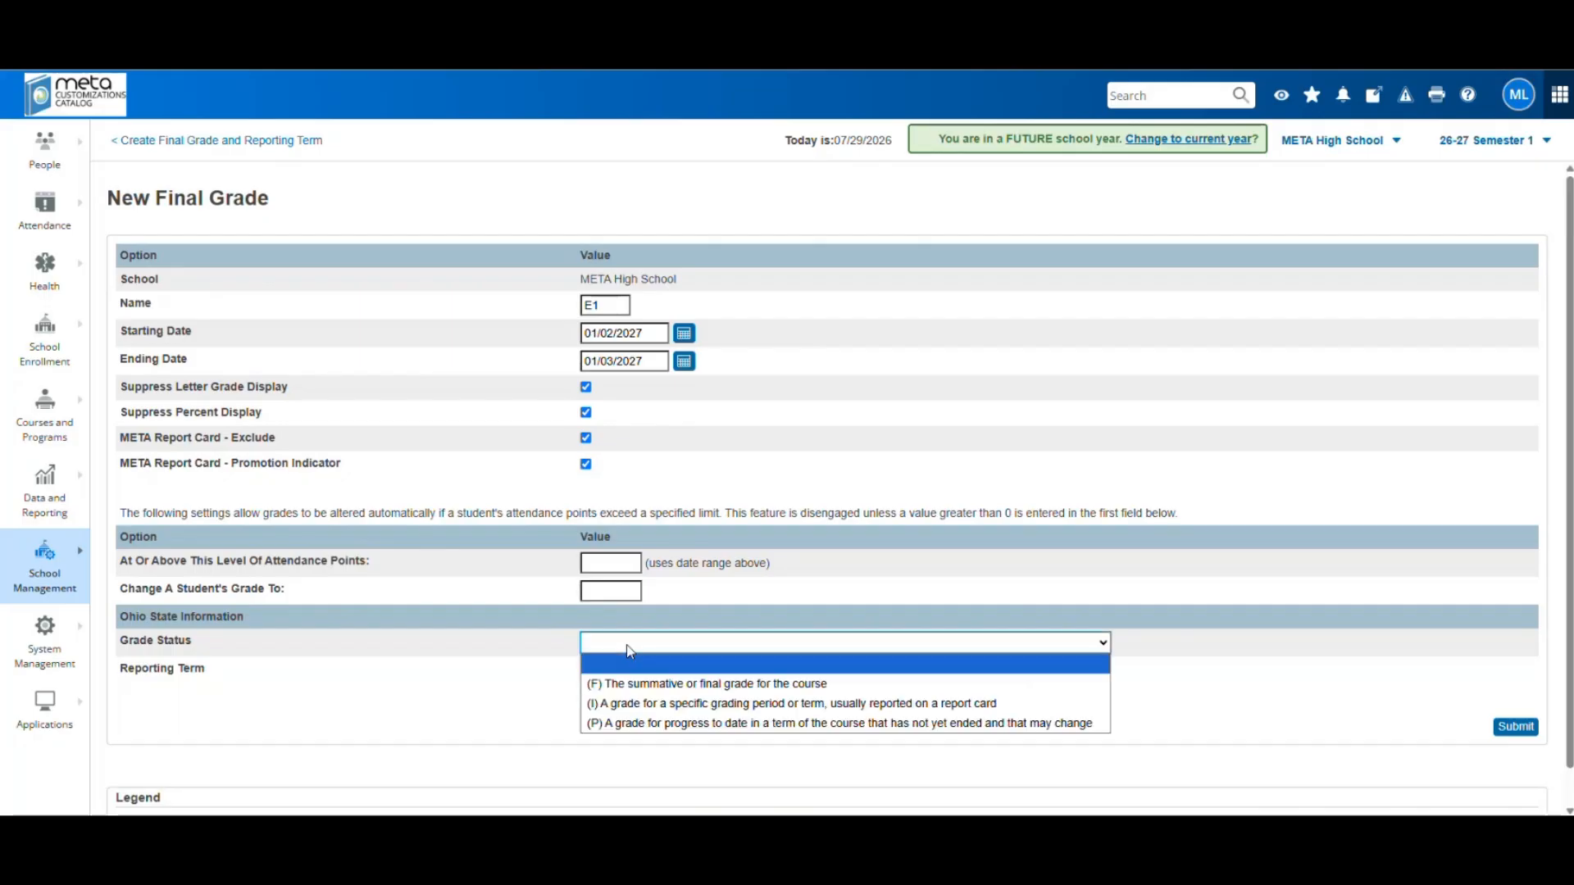
pyautogui.click(645, 724)
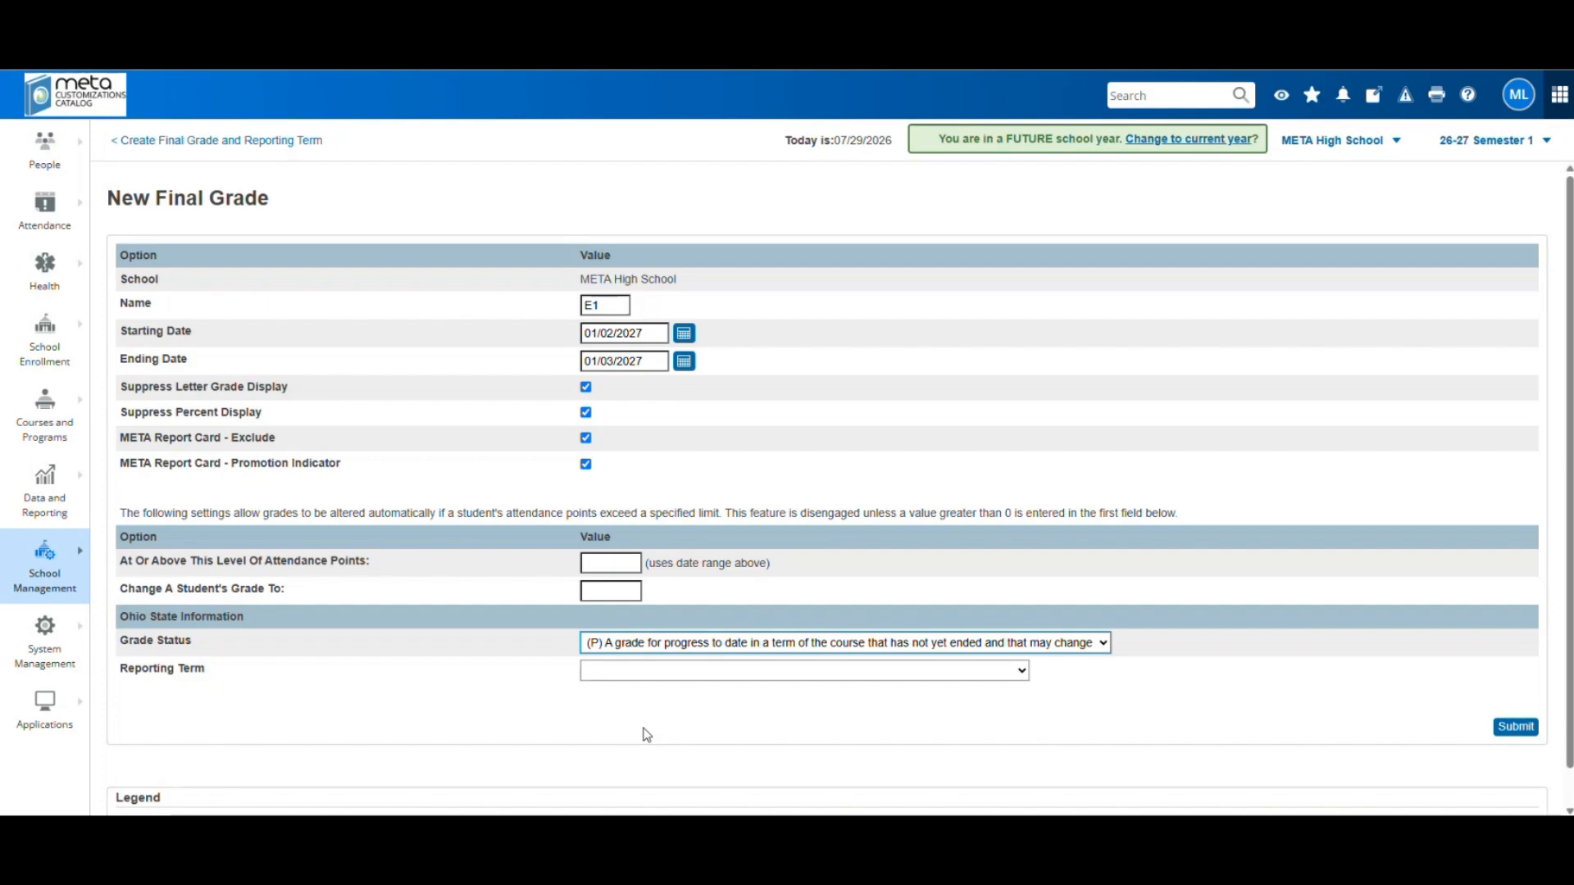
pyautogui.click(628, 680)
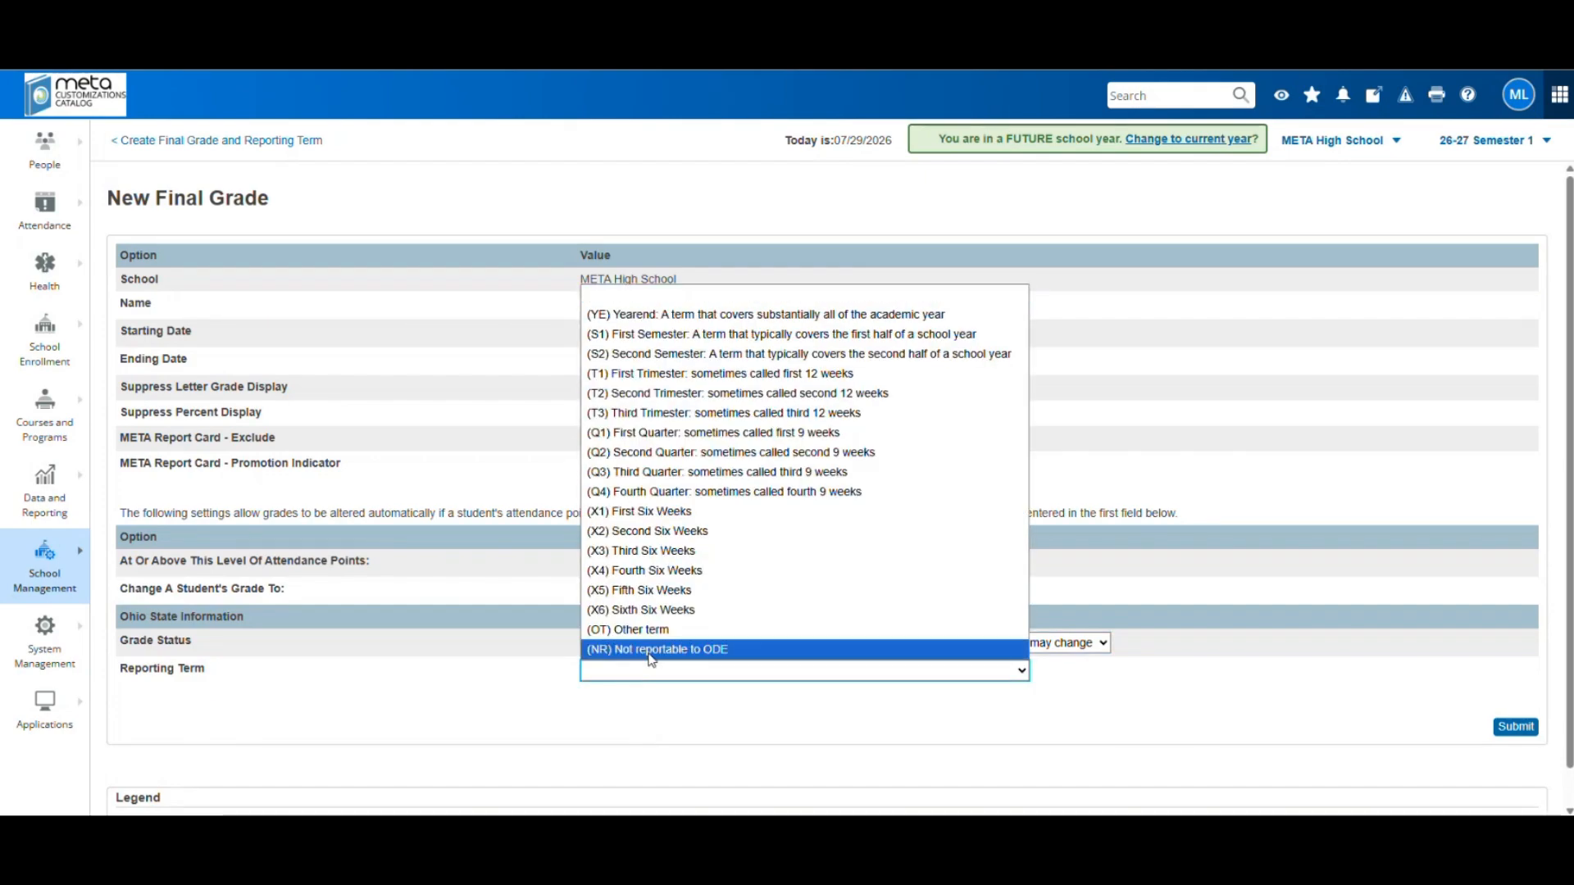
pyautogui.click(652, 656)
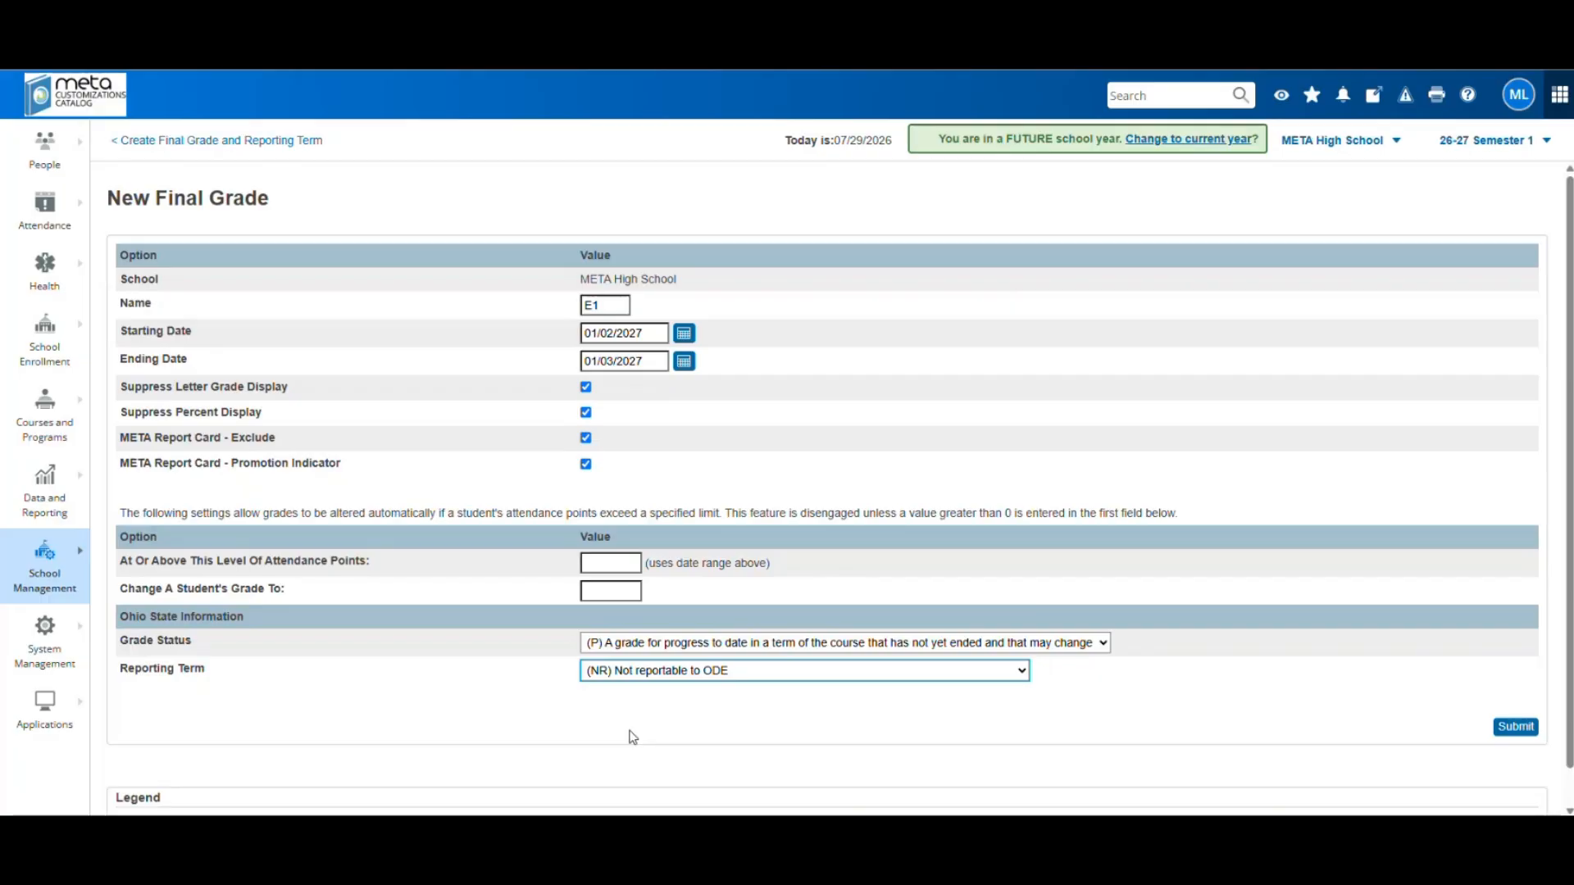
pyautogui.click(1515, 727)
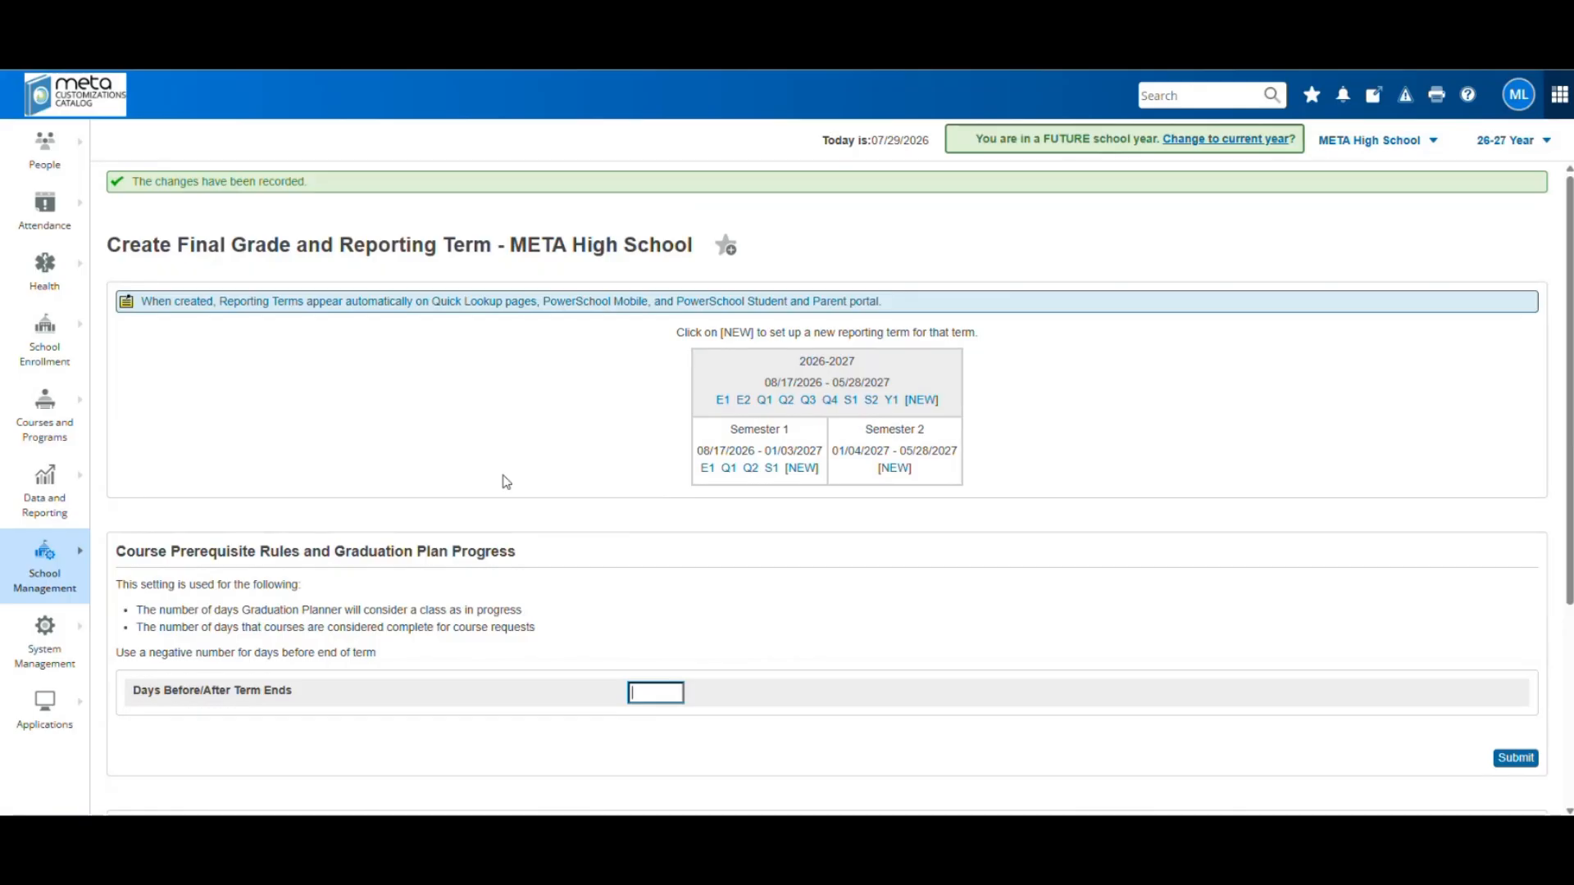
# Sort the Reporting Term Dates table by start date, end date, then reporting term; open Q2
pyautogui.scroll(-1, 513, 486)
pyautogui.scroll(-3, 514, 486)
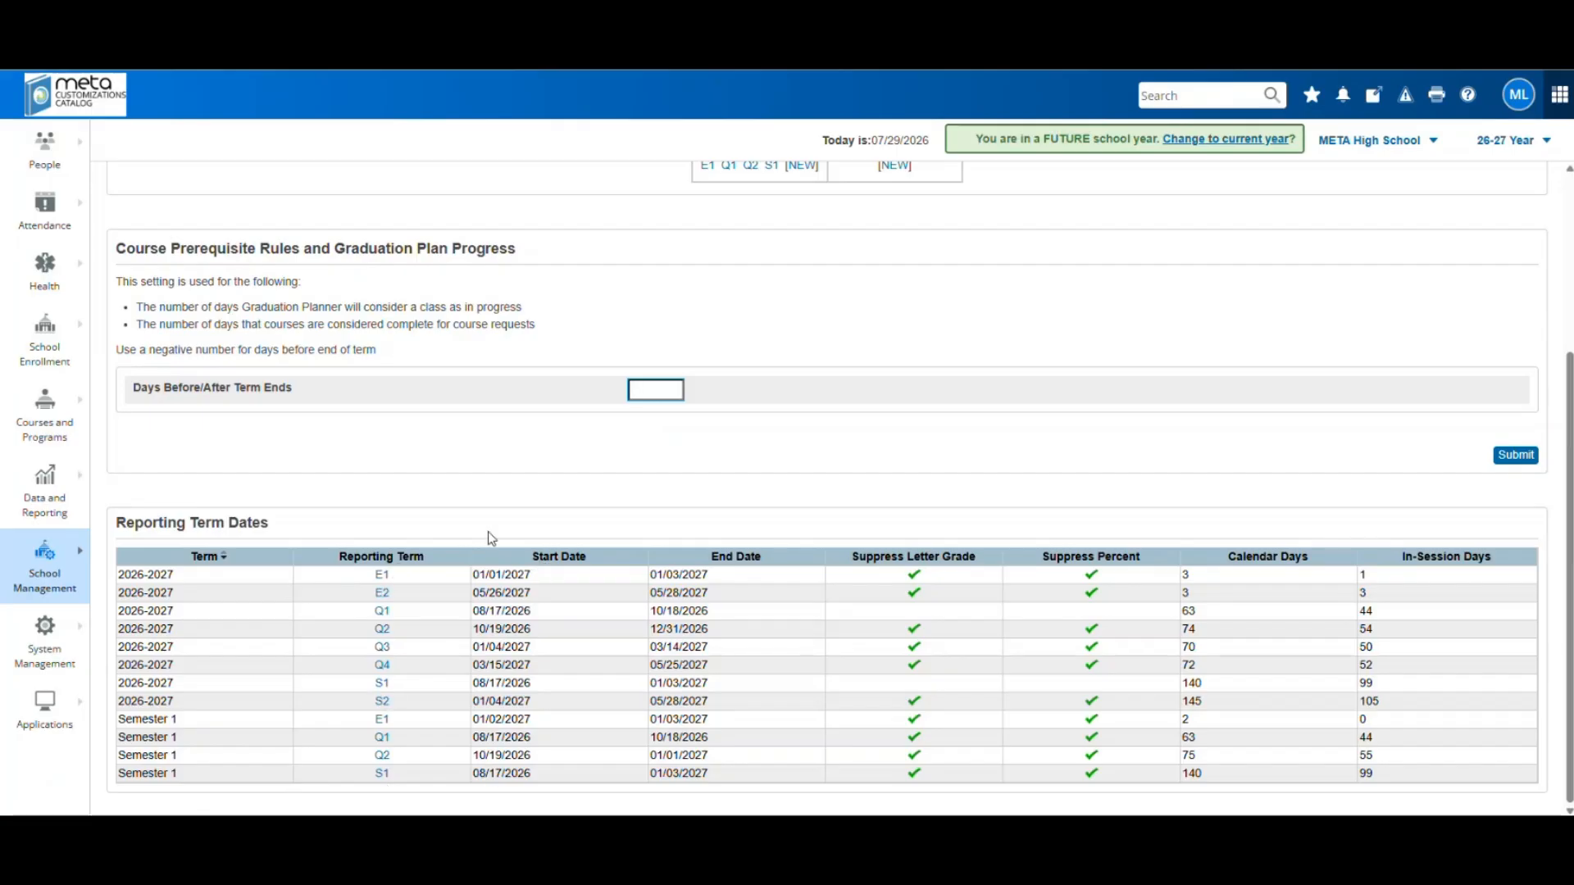
pyautogui.click(559, 558)
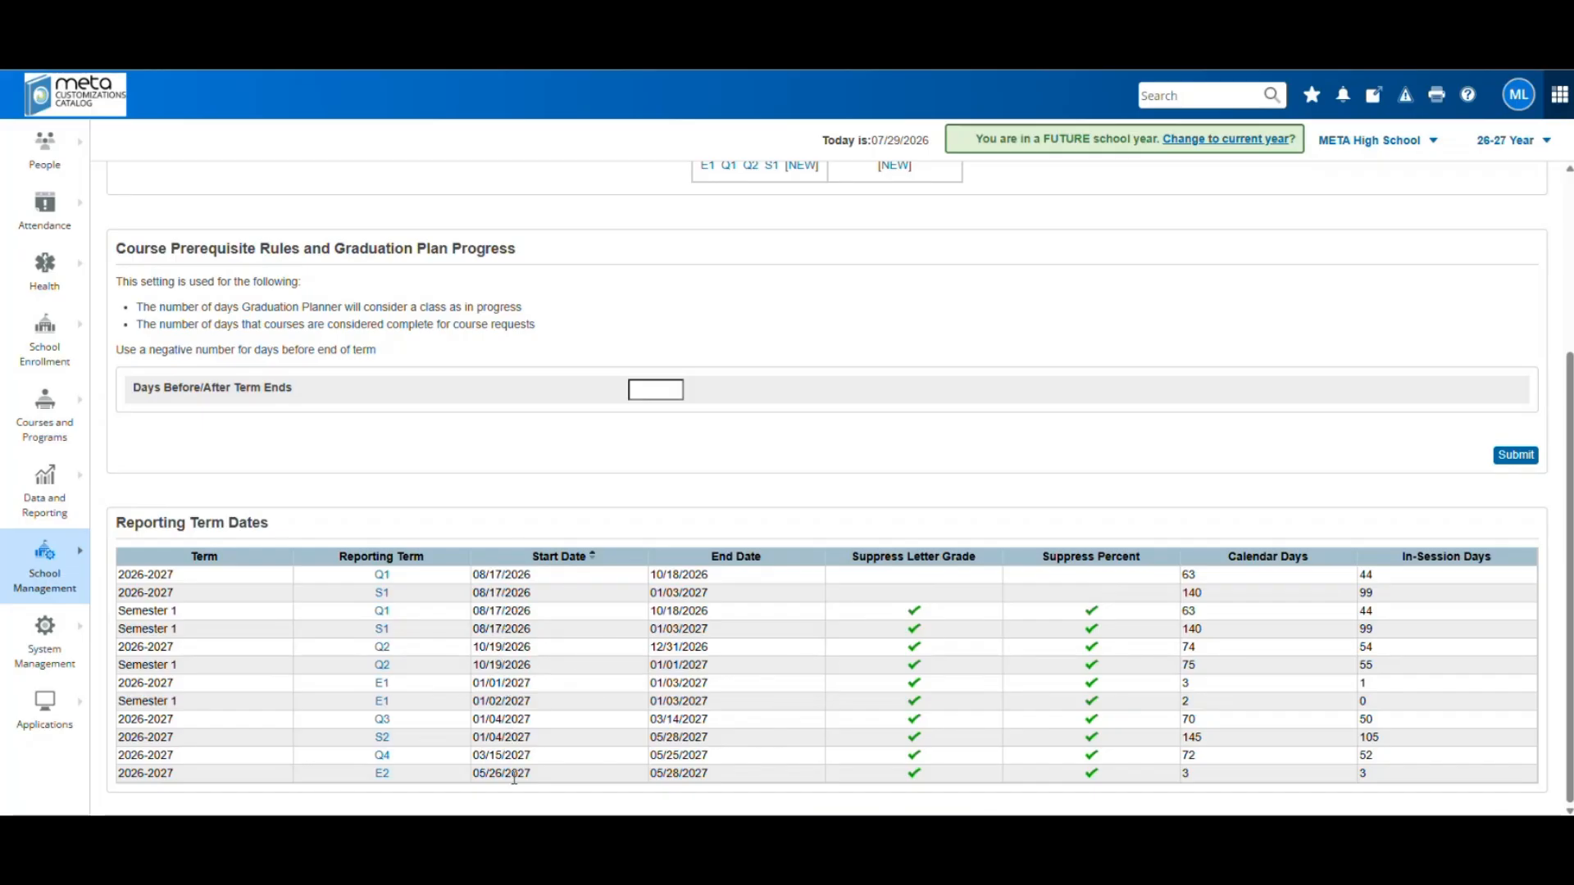
pyautogui.click(735, 557)
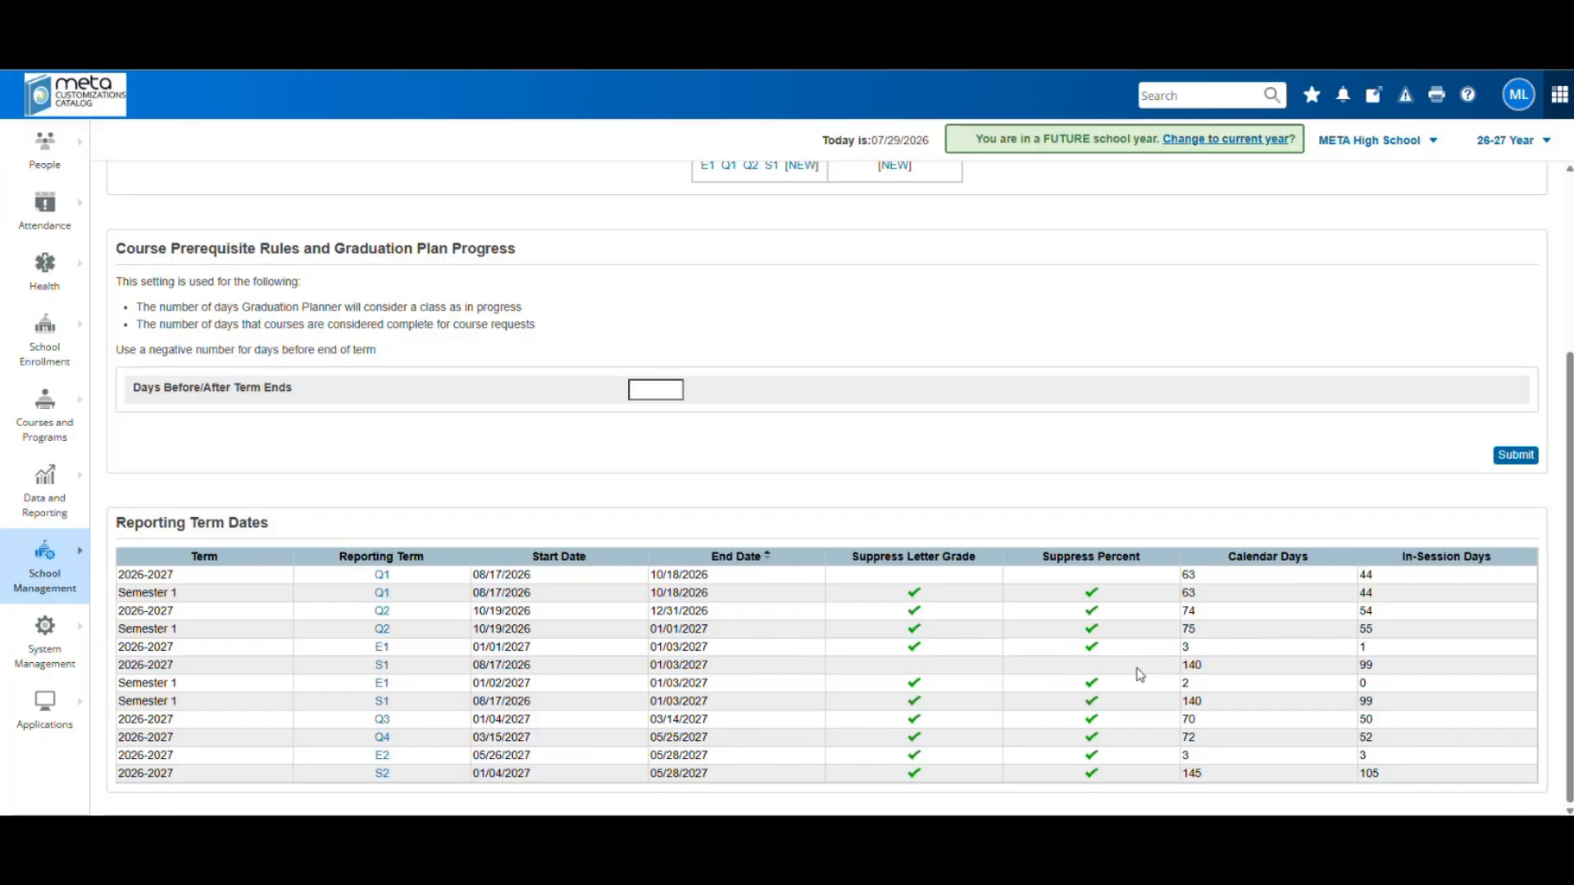
pyautogui.click(355, 558)
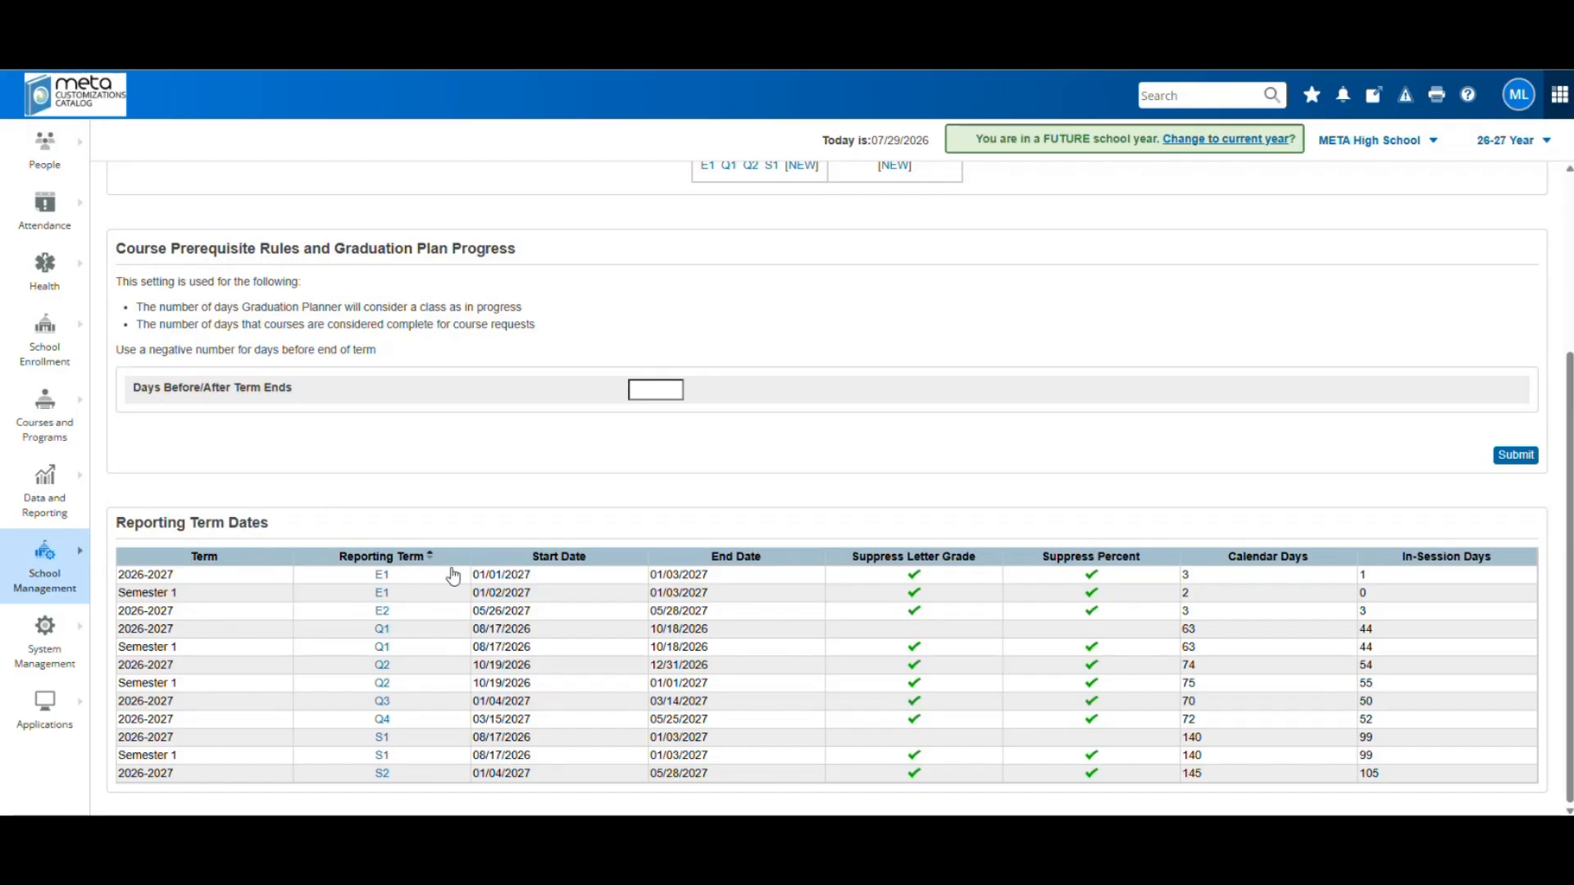
pyautogui.click(383, 667)
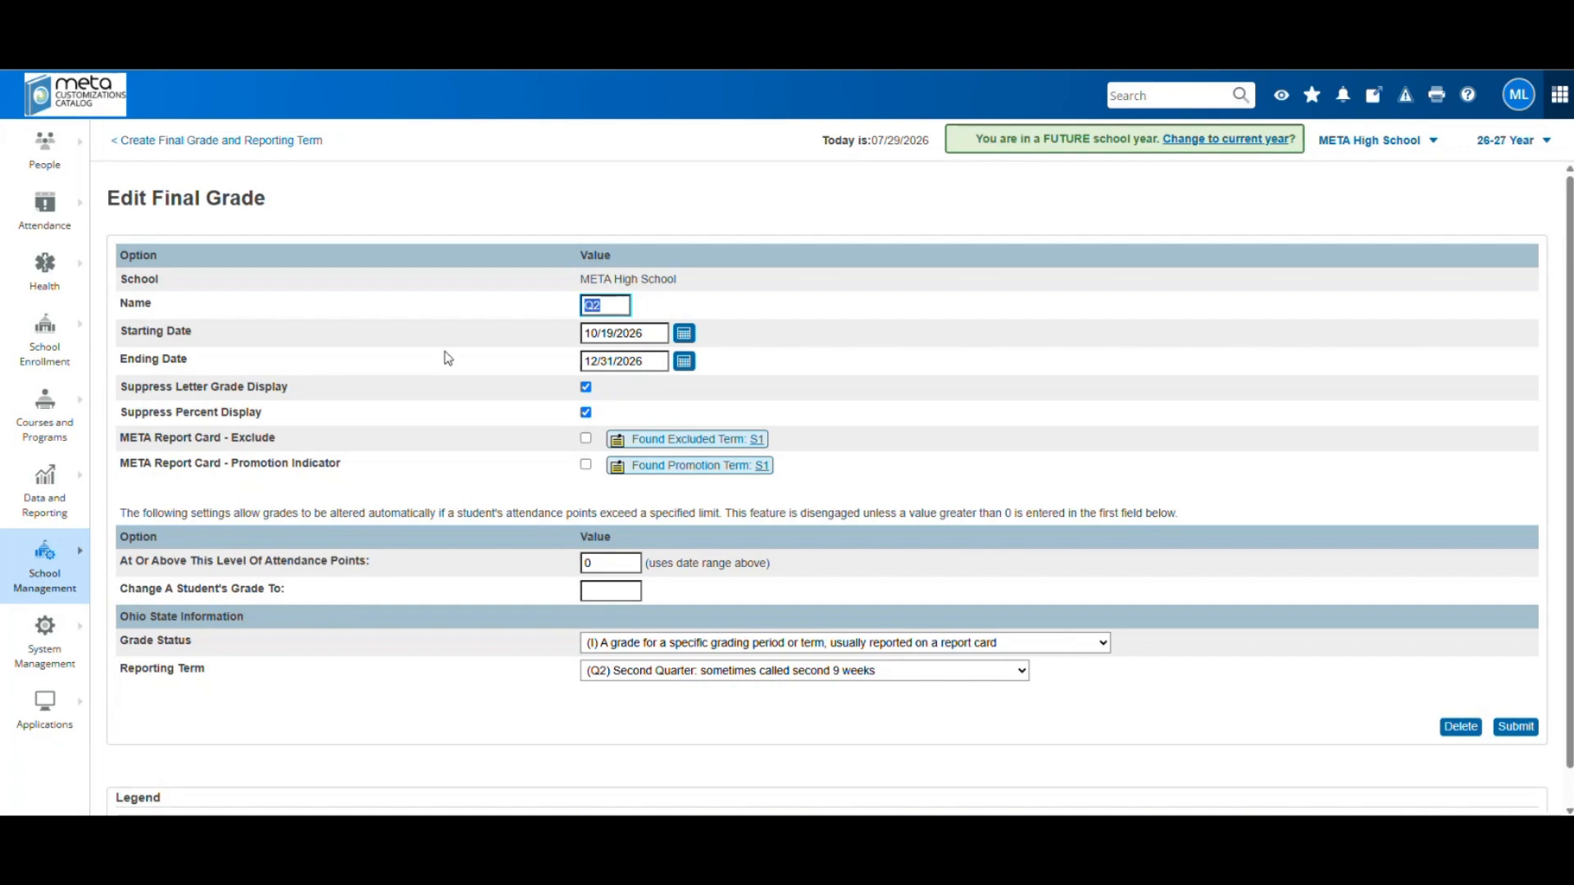
# Leave Q2 unchanged and return to the Create Final Grade and Reporting Term page
pyautogui.click(225, 141)
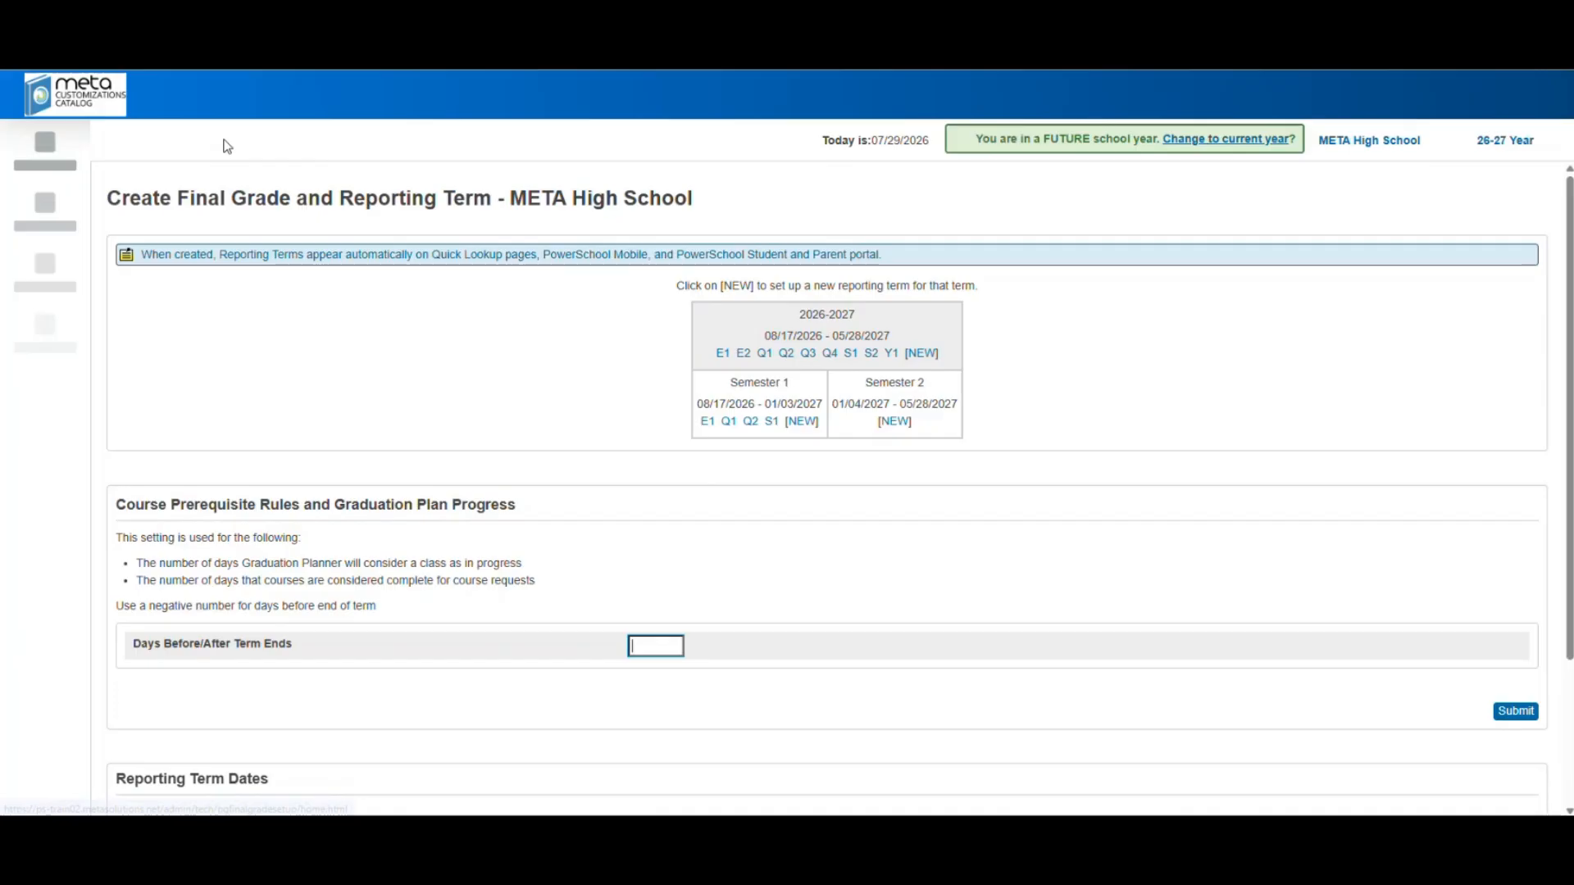
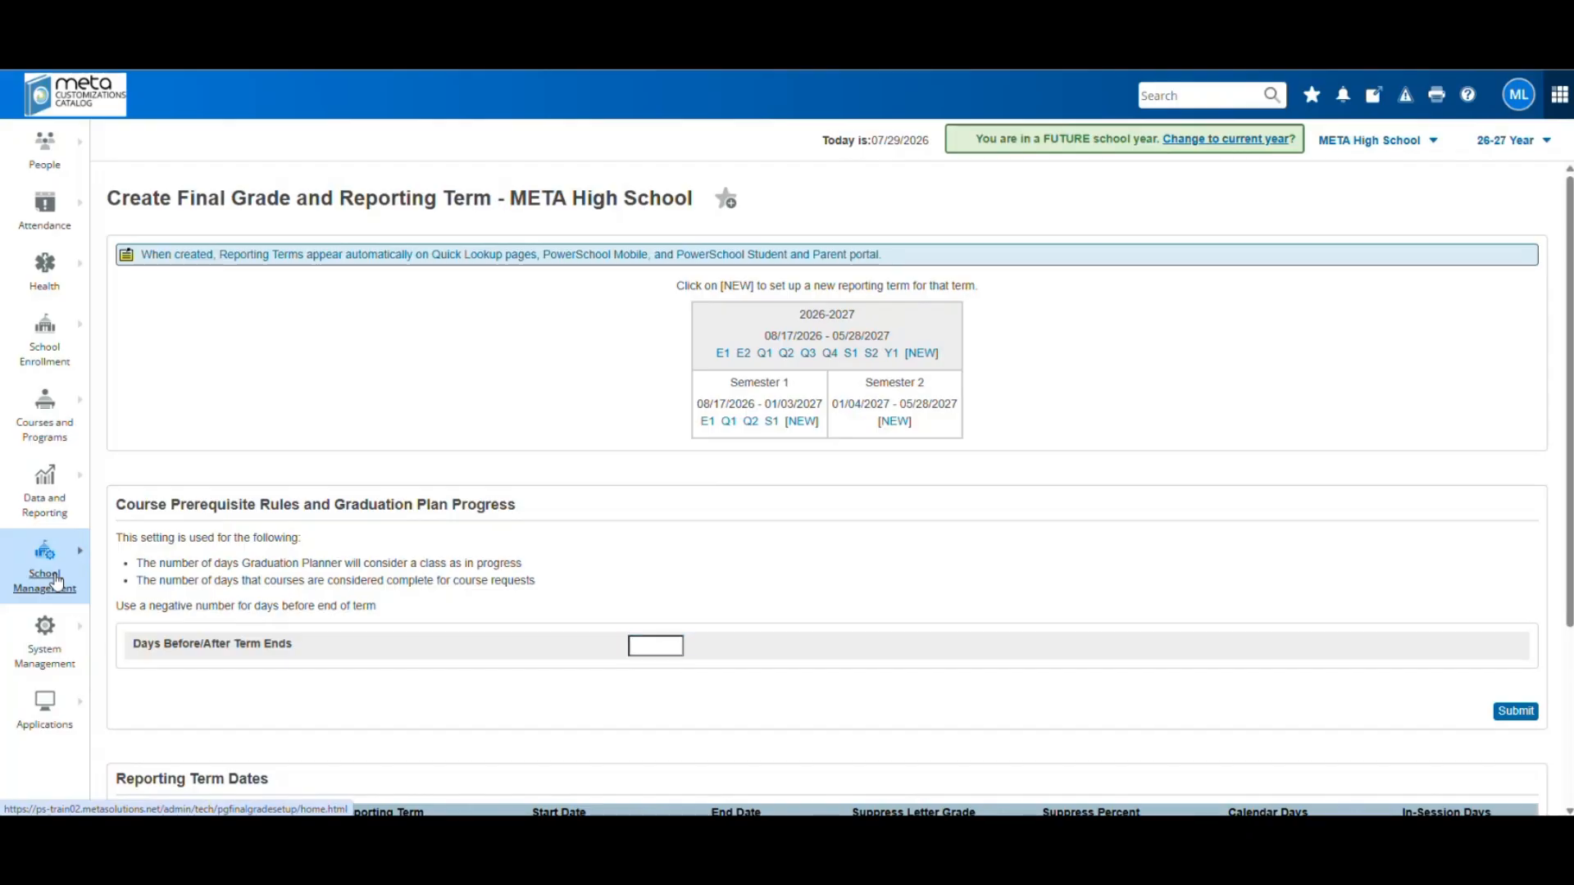
# Go to the Quick Lookup Display Preferences page under School Management
pyautogui.click(56, 582)
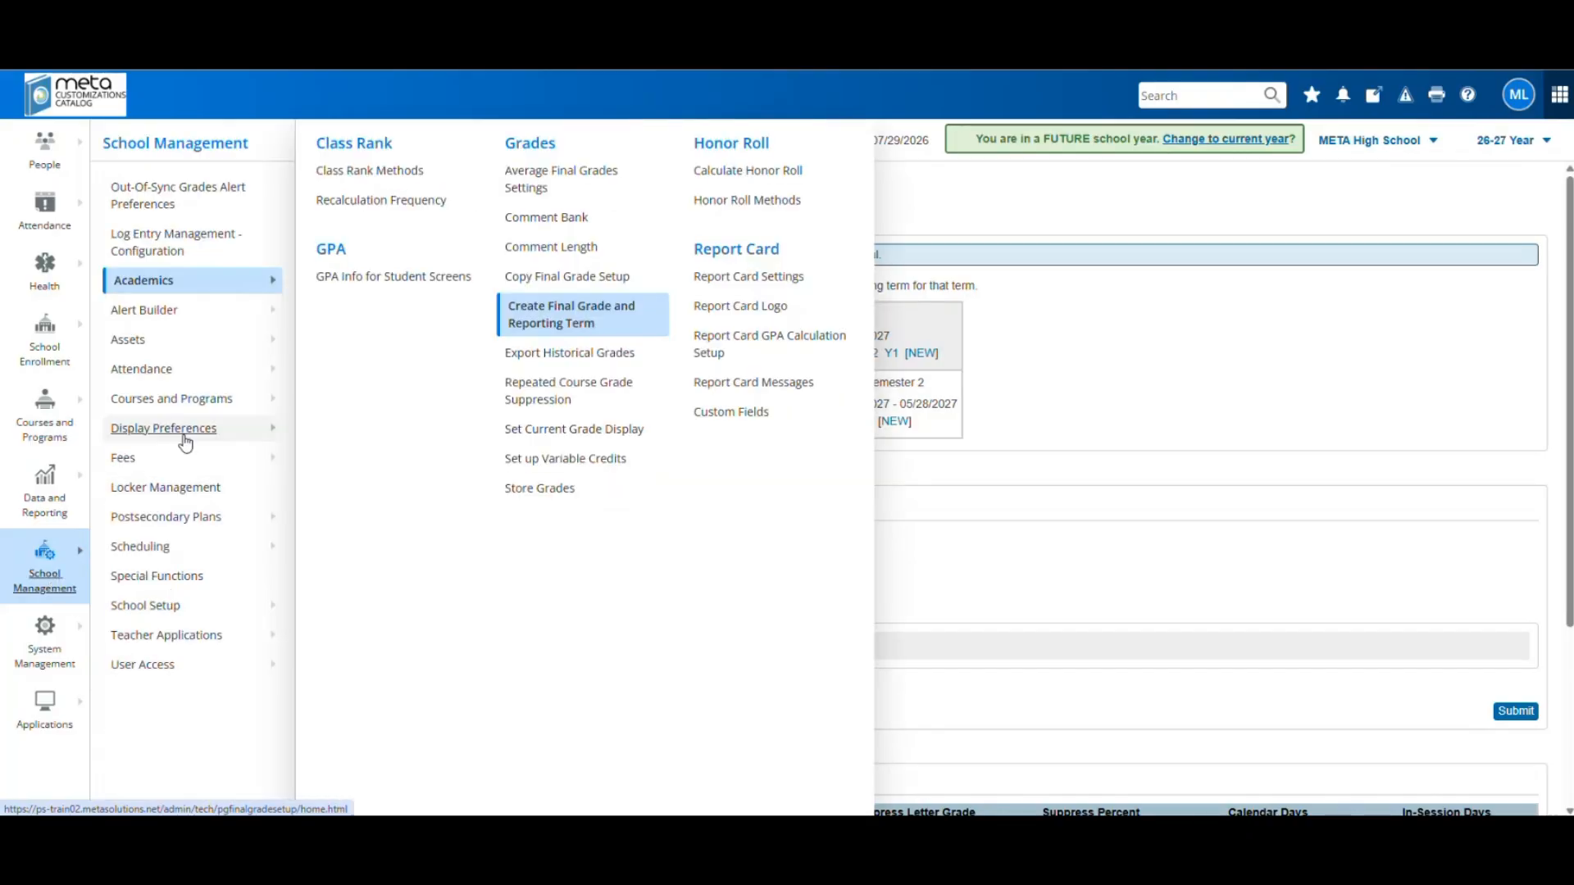
pyautogui.moveTo(186, 442)
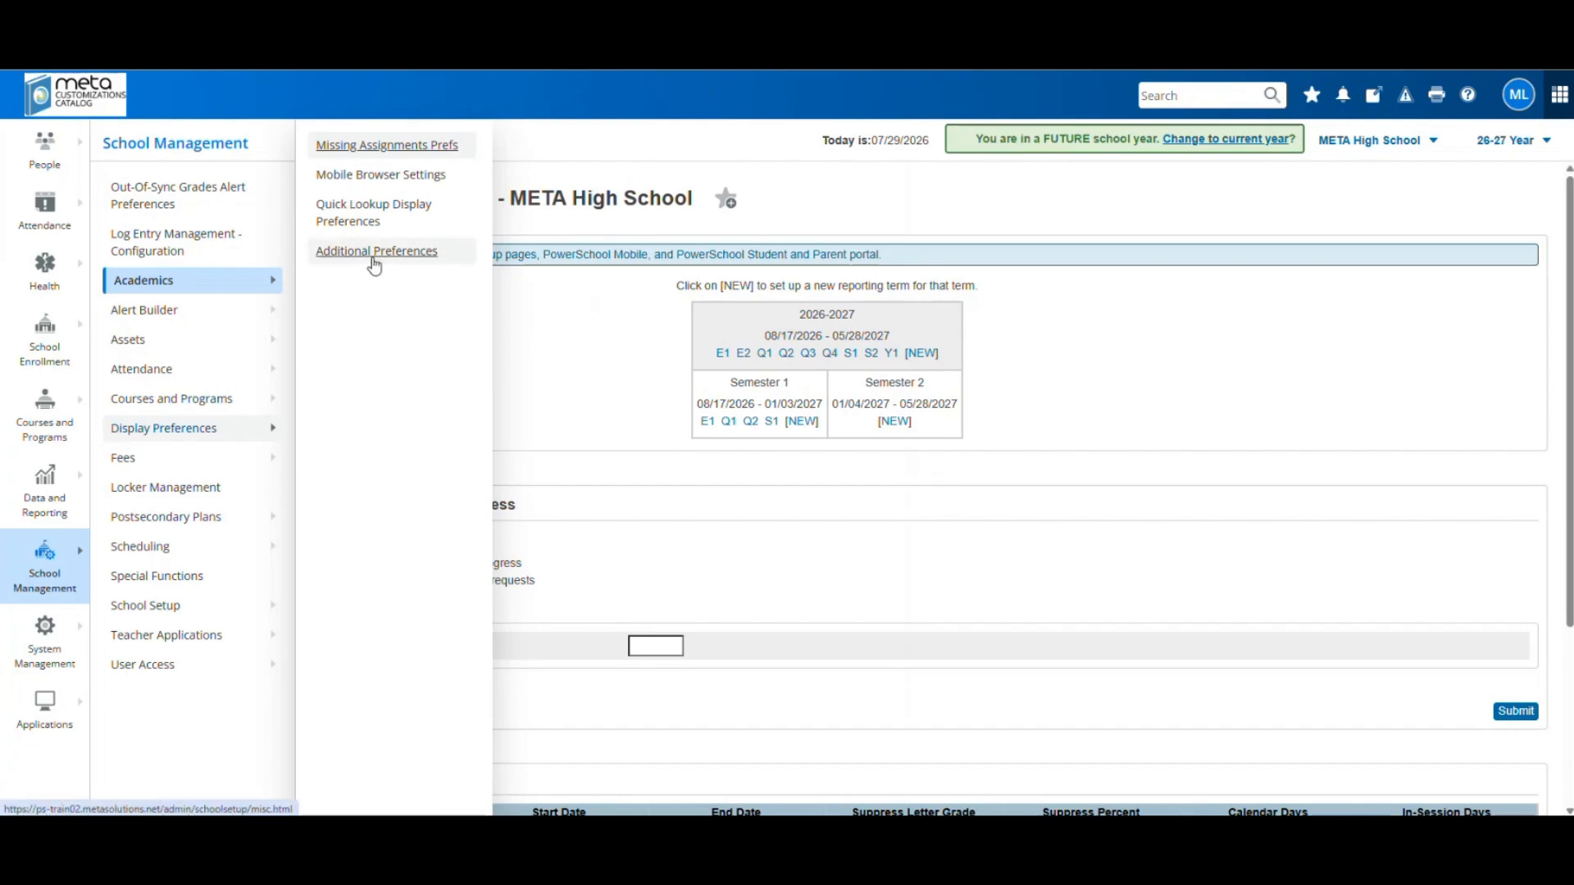
pyautogui.click(374, 212)
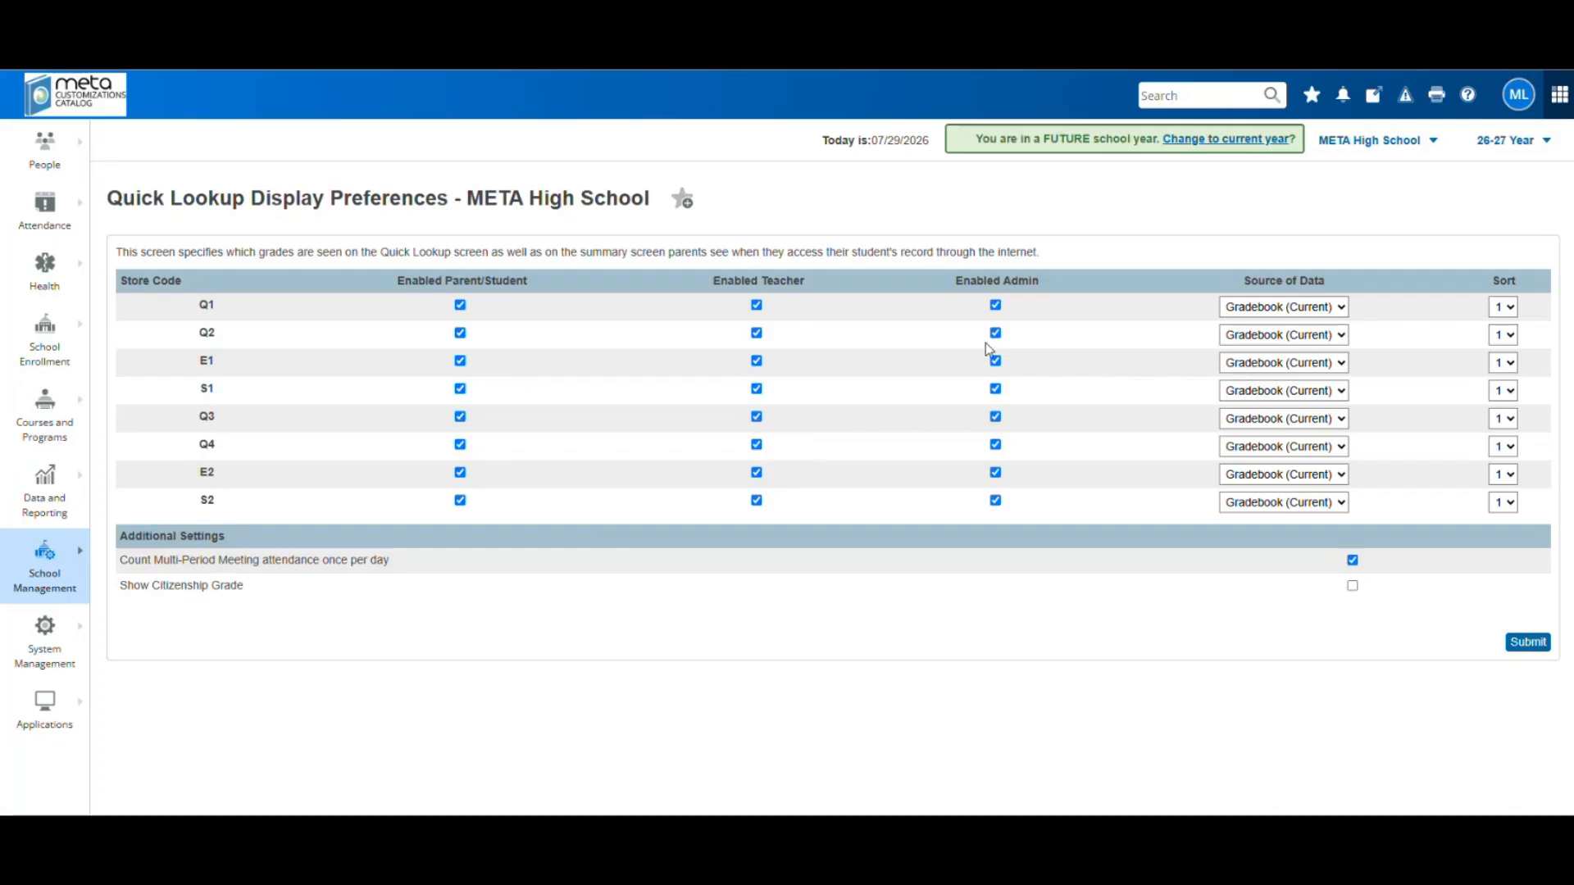
# Set Q2, E1, S1, Q3 and Q4 source of data to Historical (Stored) and submit
pyautogui.click(1310, 334)
pyautogui.click(1298, 361)
pyautogui.click(1298, 363)
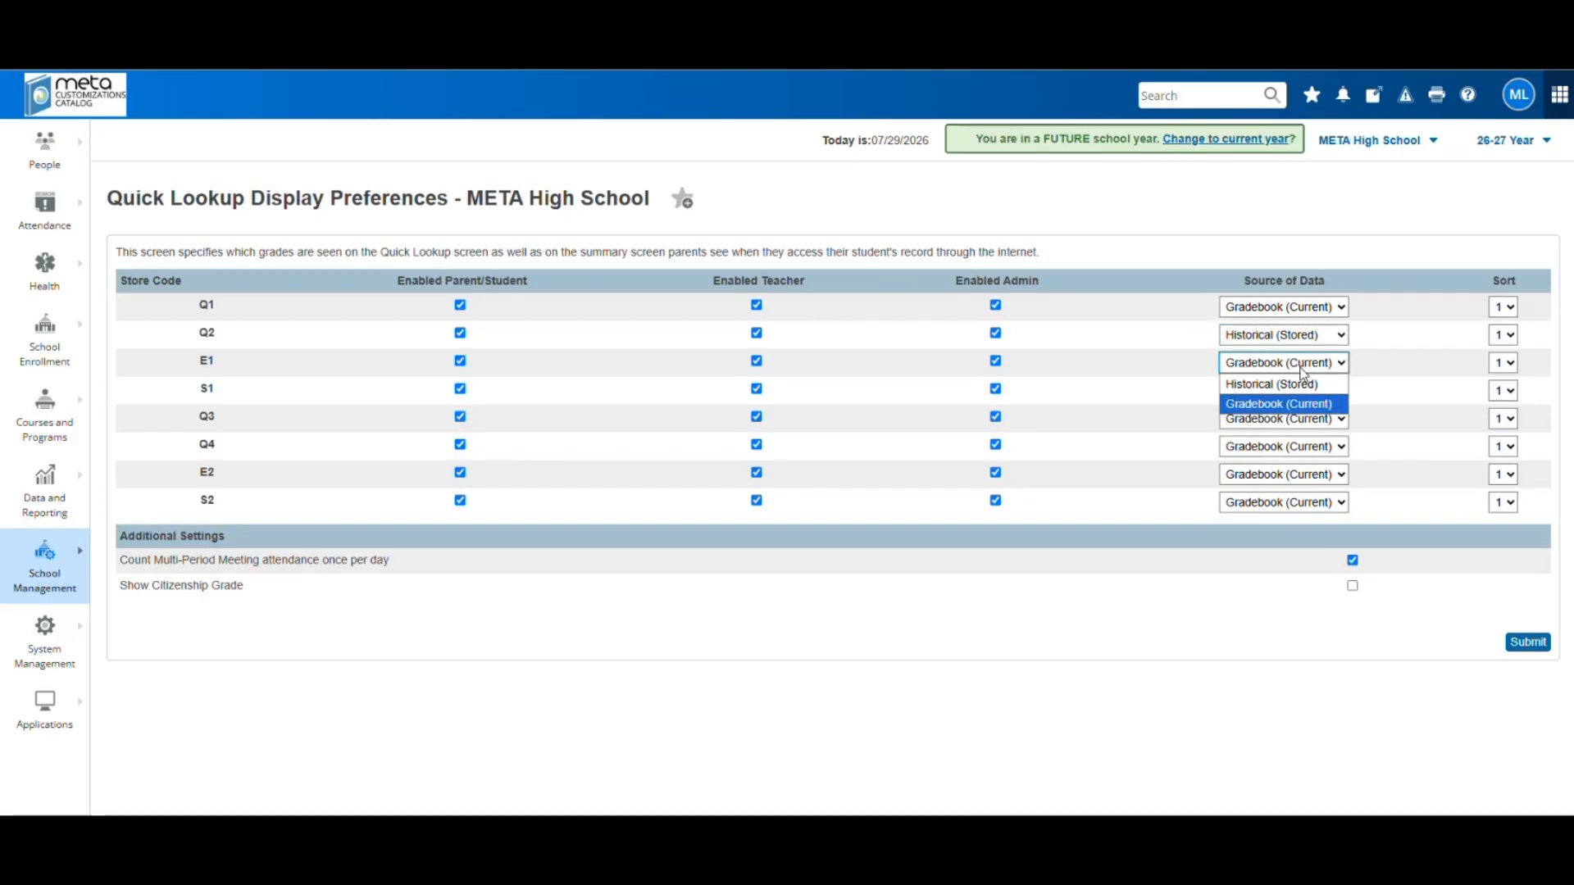
pyautogui.click(1299, 381)
pyautogui.click(1308, 392)
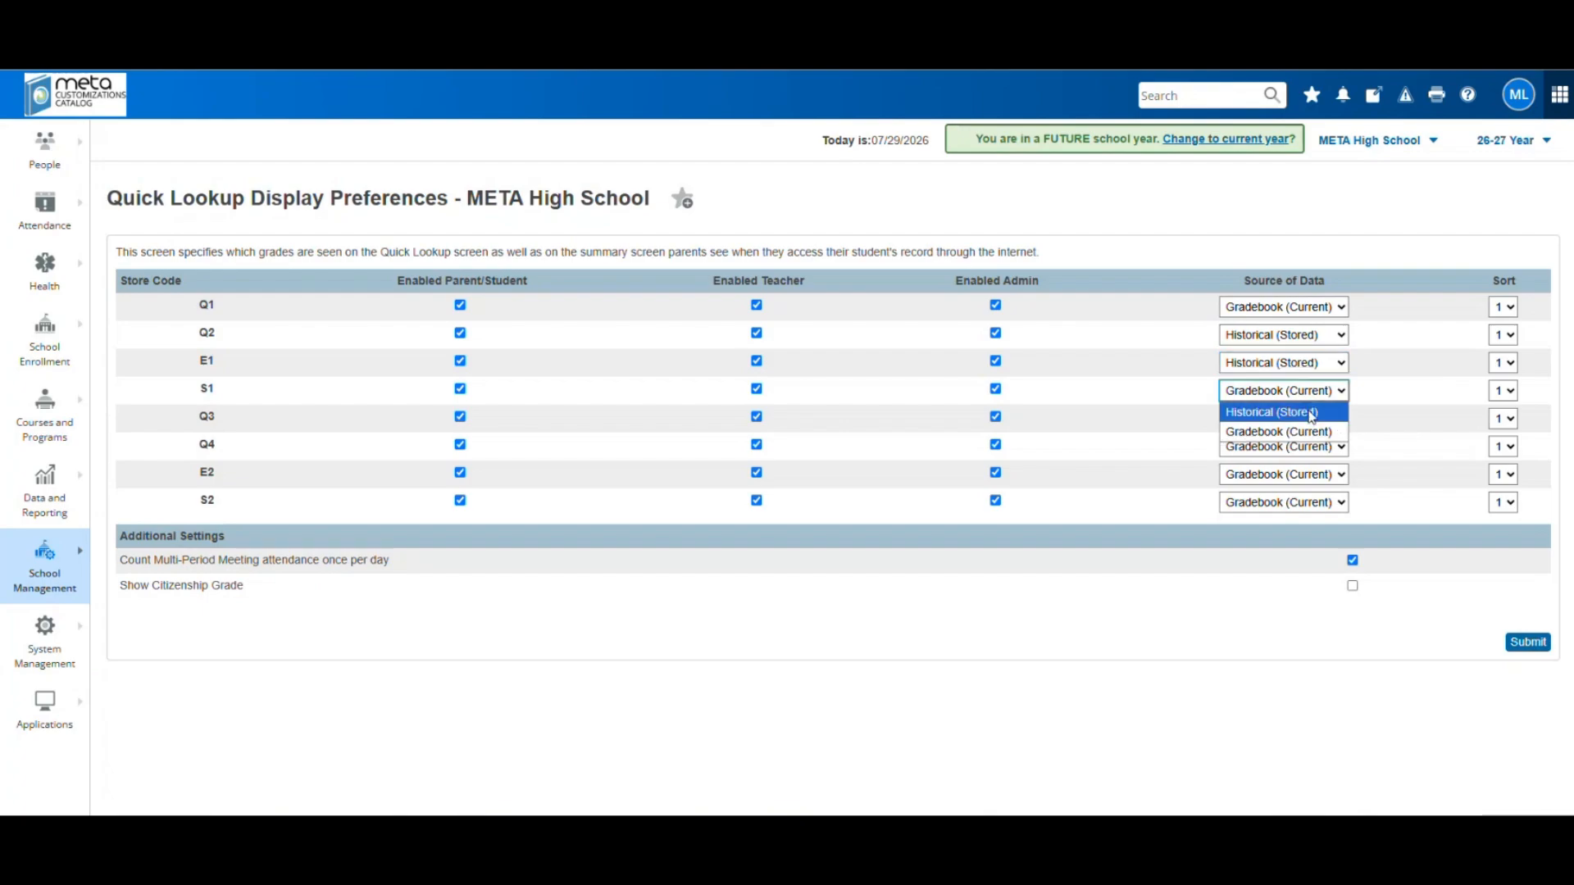
pyautogui.click(1305, 410)
pyautogui.click(1307, 418)
pyautogui.click(1300, 441)
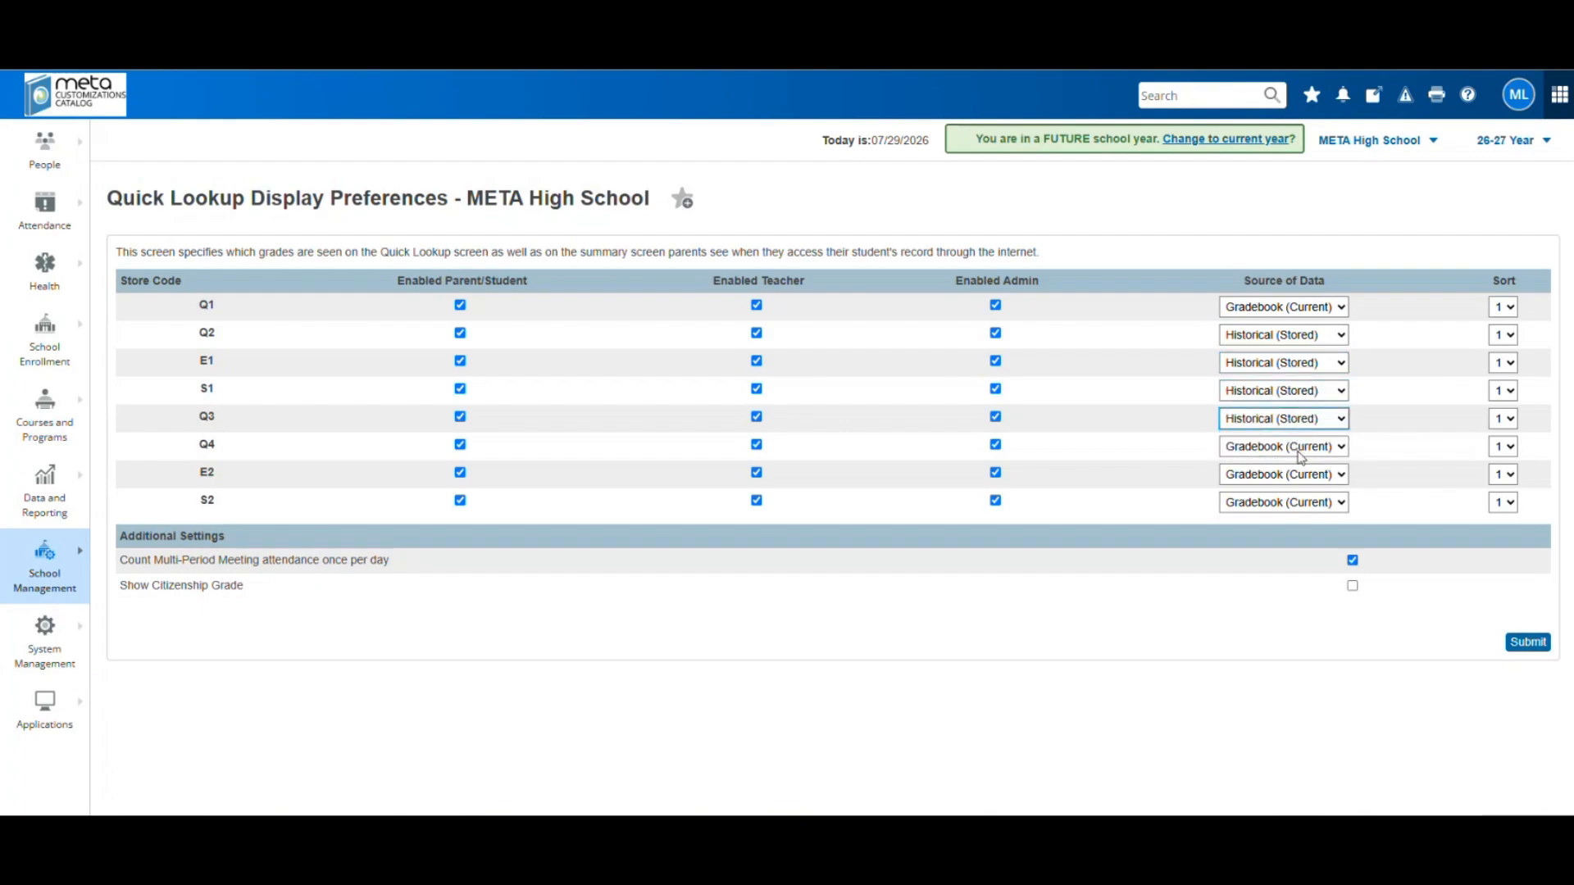
pyautogui.click(1300, 447)
pyautogui.click(1297, 468)
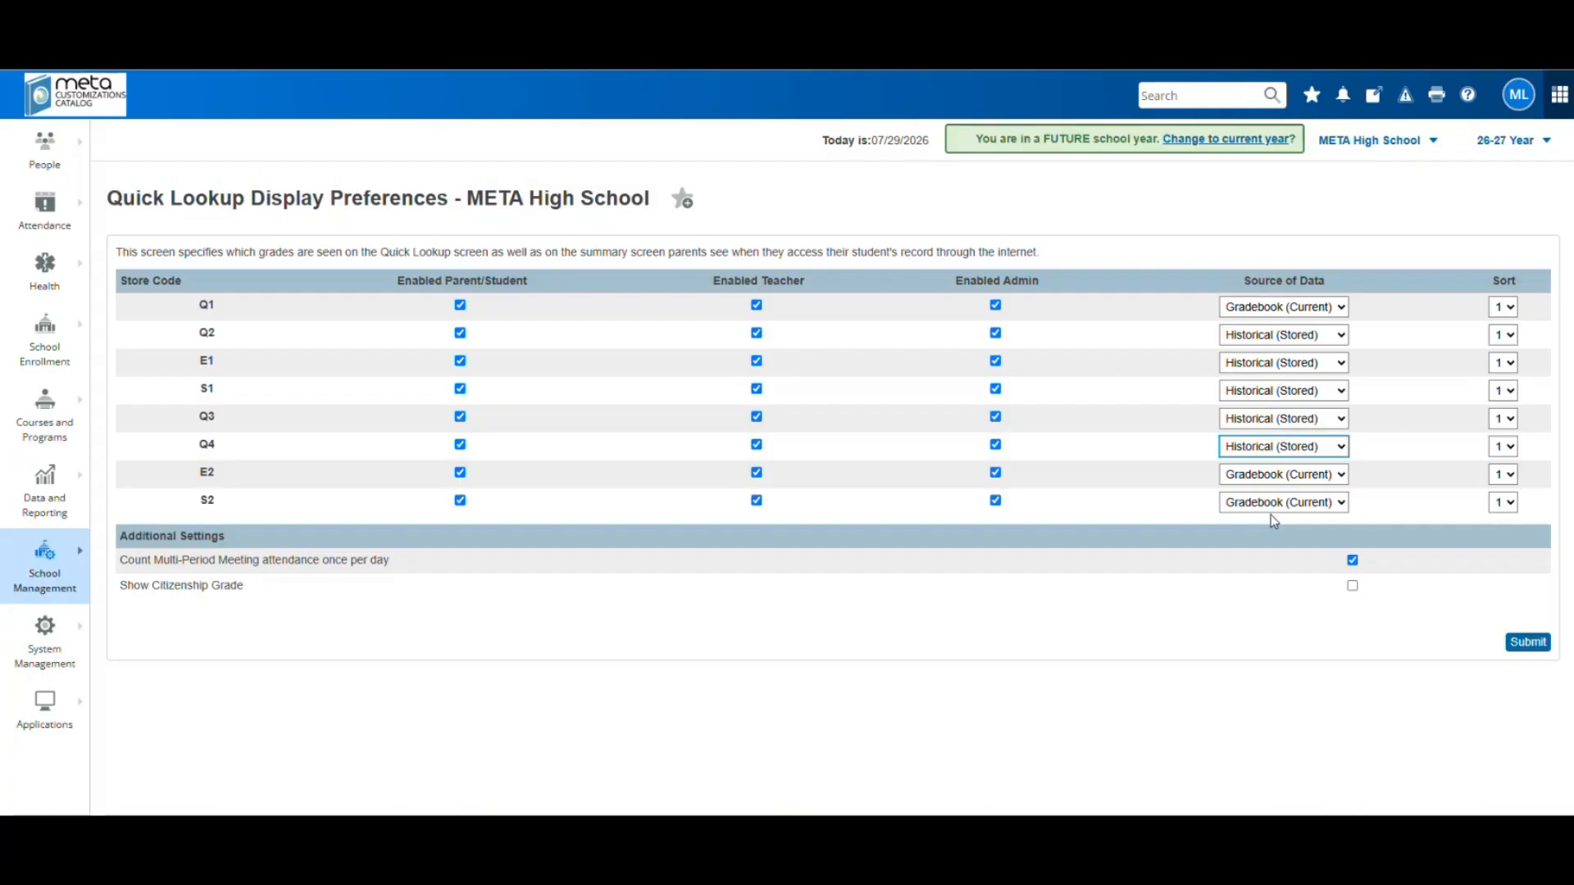
pyautogui.click(1522, 646)
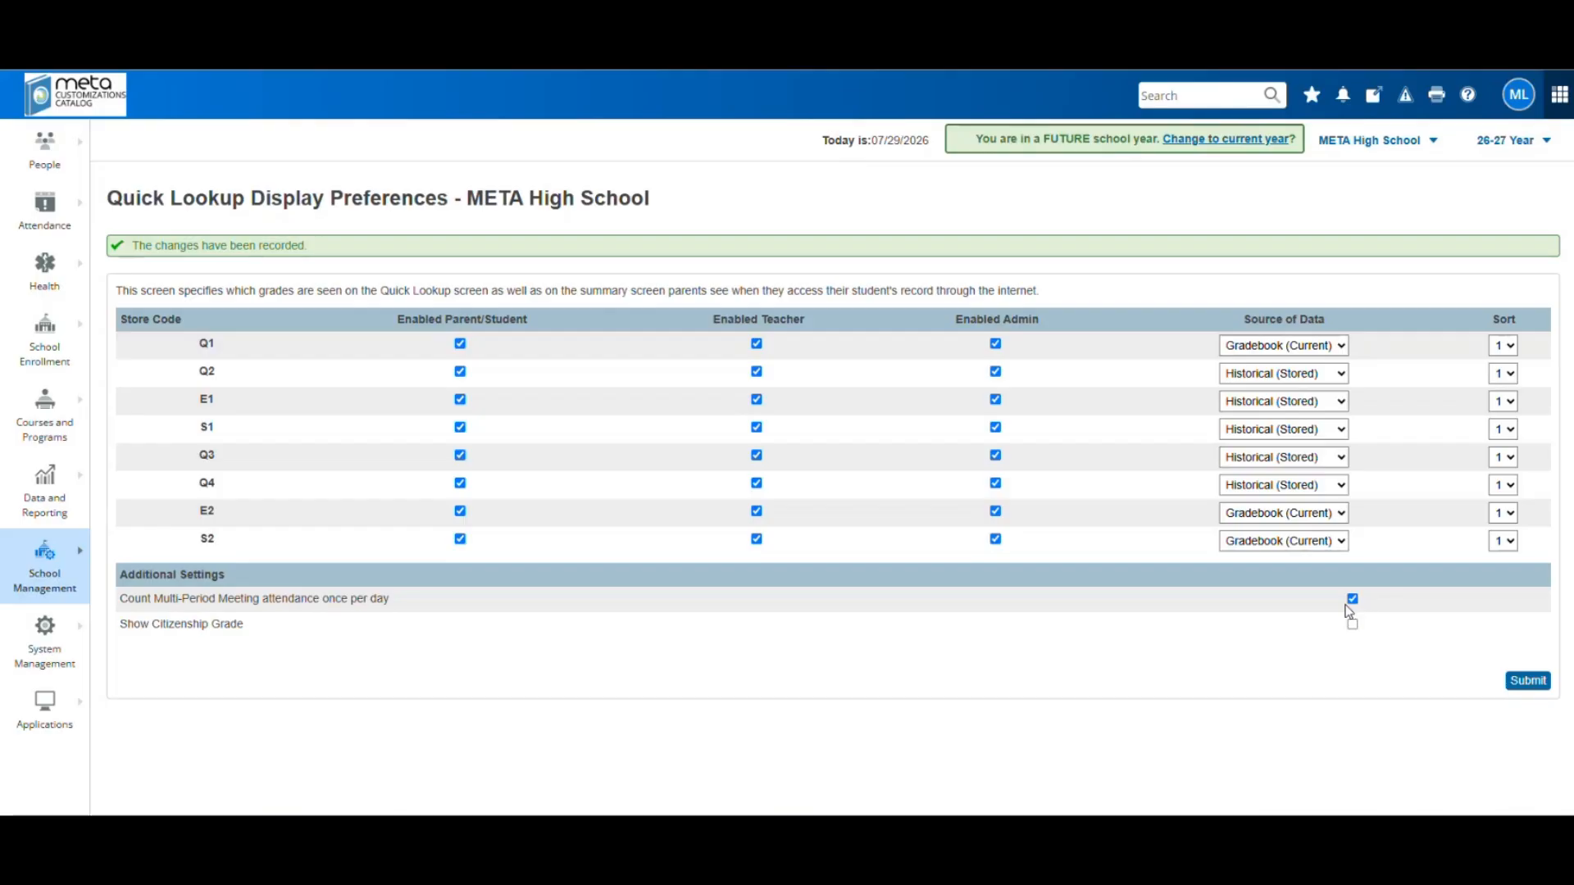
# From the Start Page, bring up the selected student's Quick Lookup
pyautogui.click(73, 121)
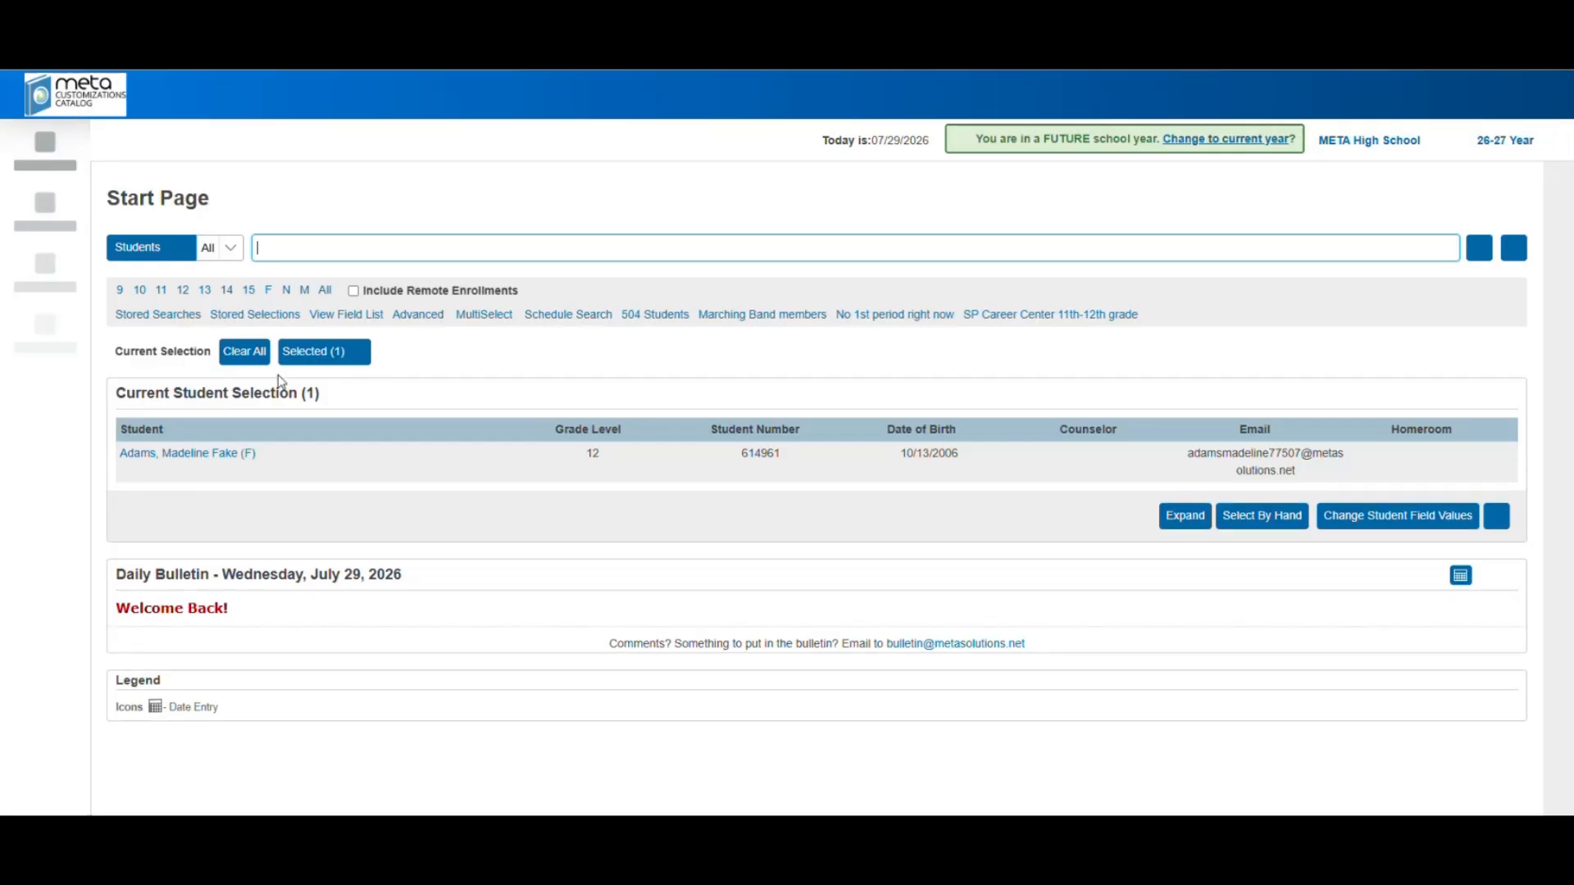
pyautogui.click(199, 456)
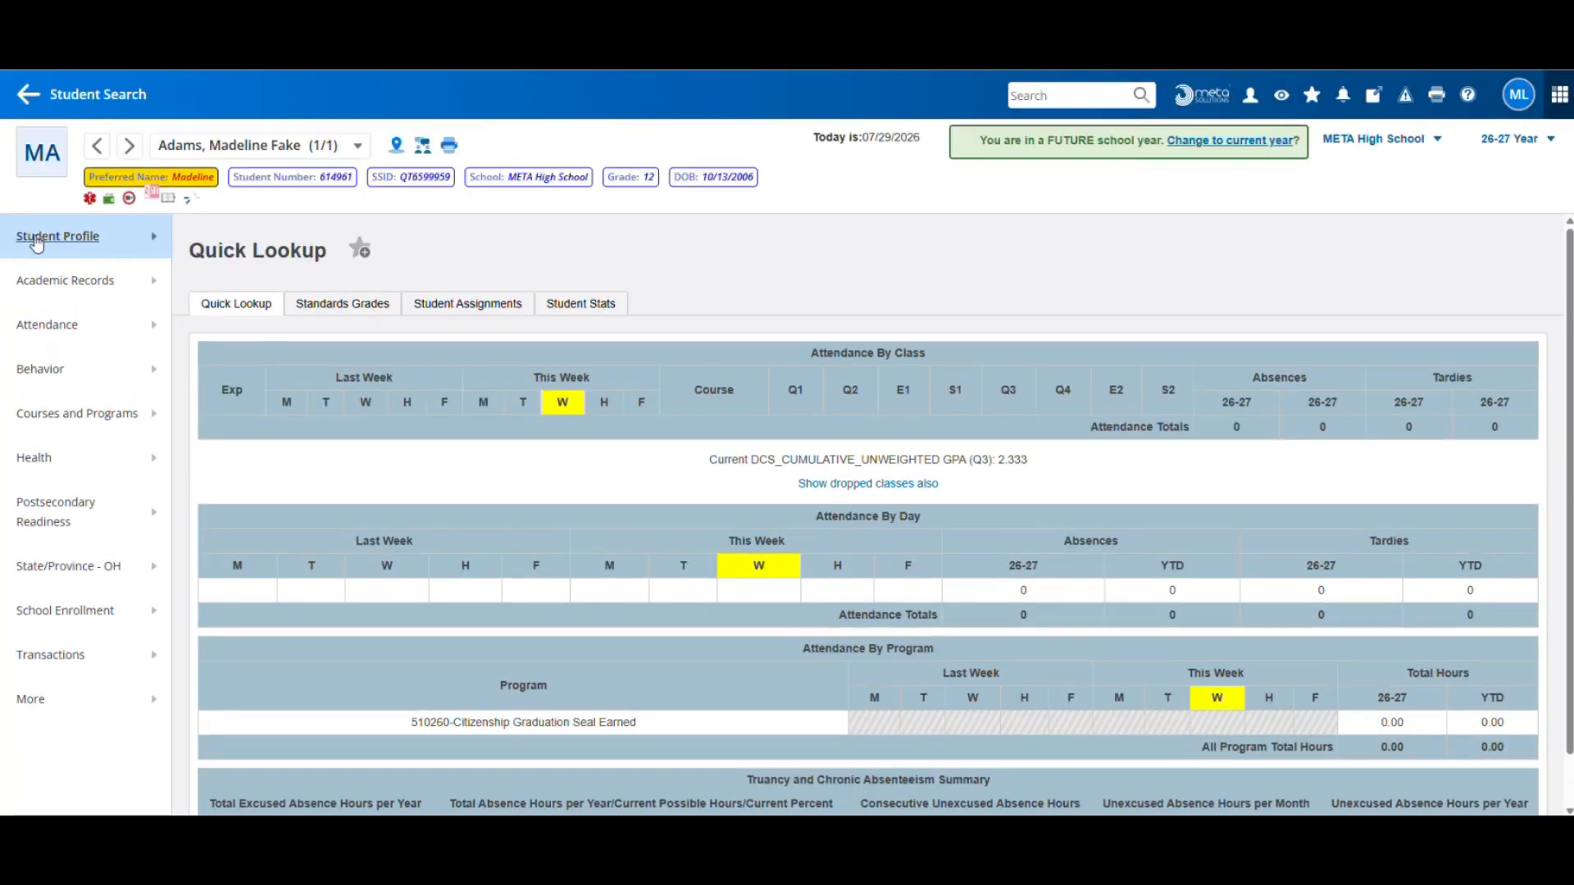
pyautogui.click(36, 242)
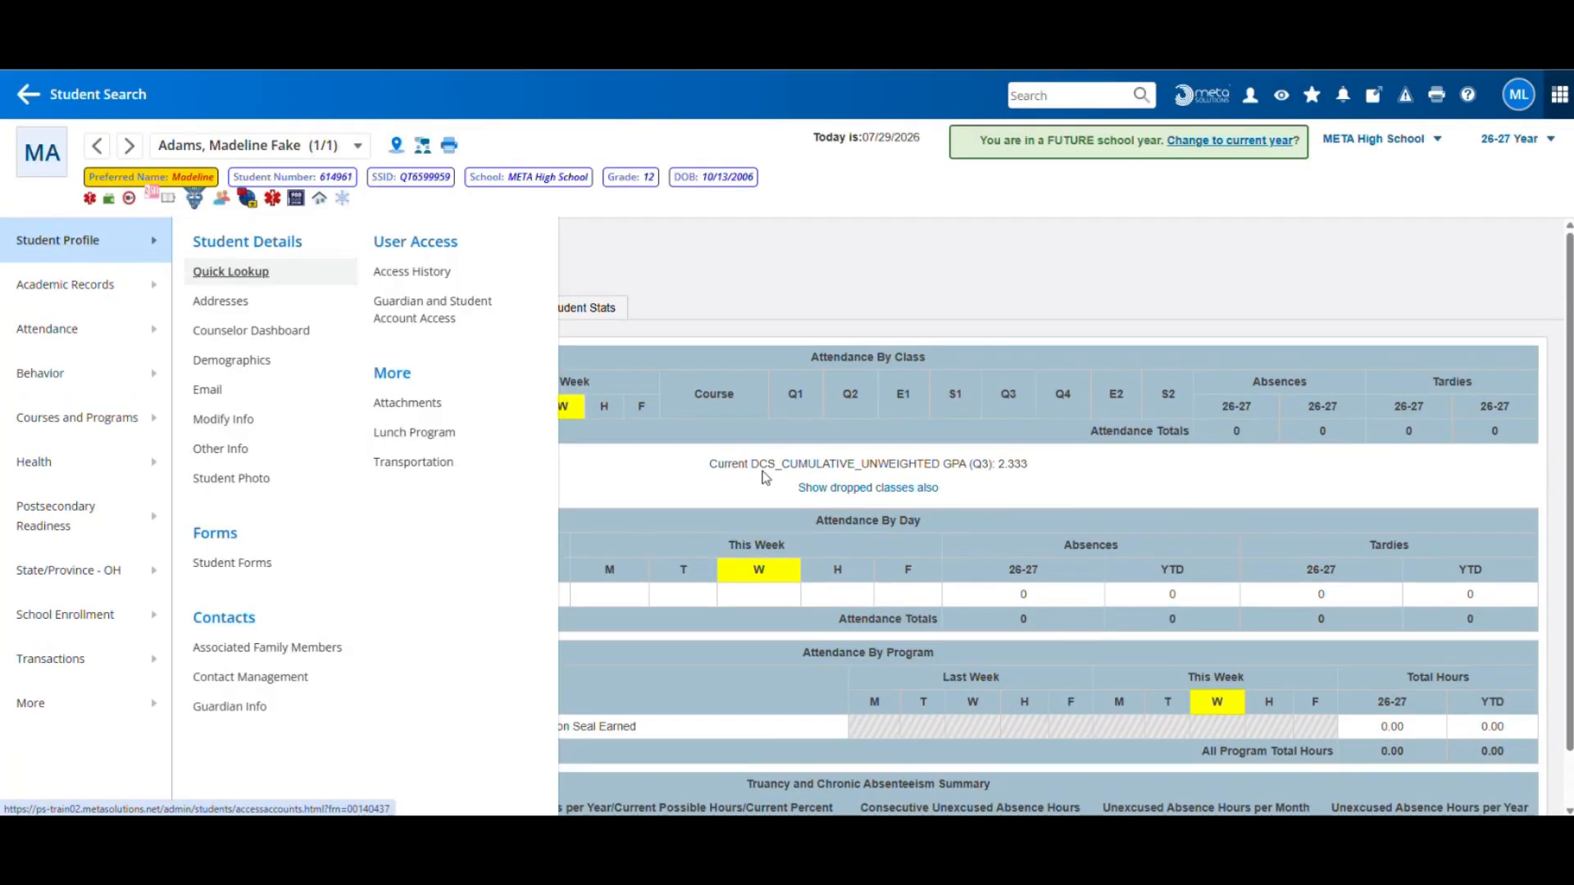
pyautogui.click(231, 272)
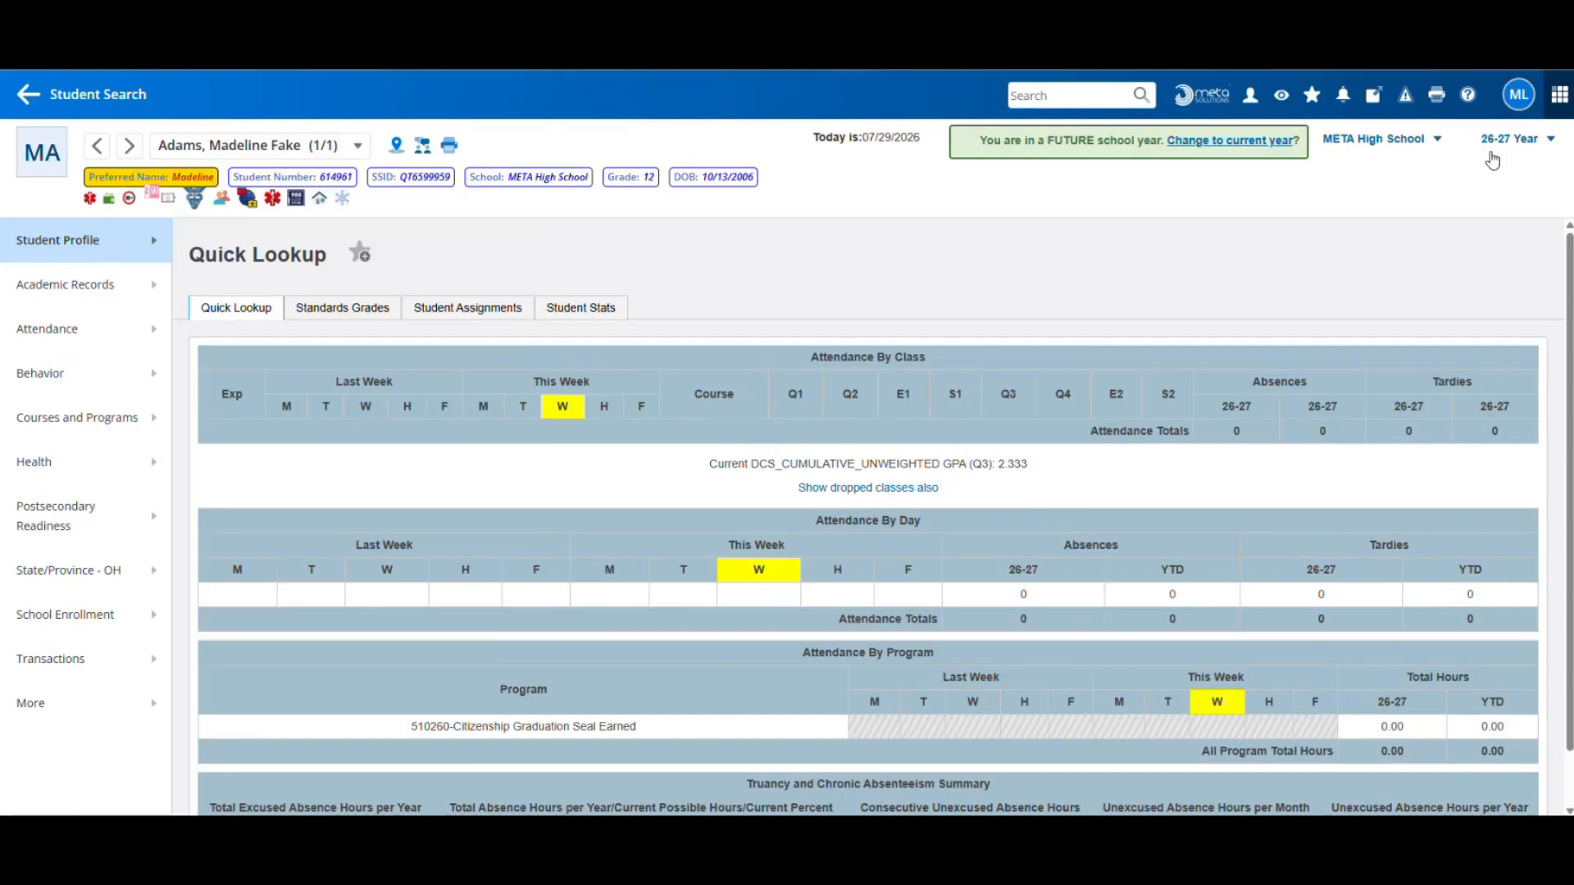
# Switch the term to 2025-2026 and return to the student search Start Page
pyautogui.click(1510, 139)
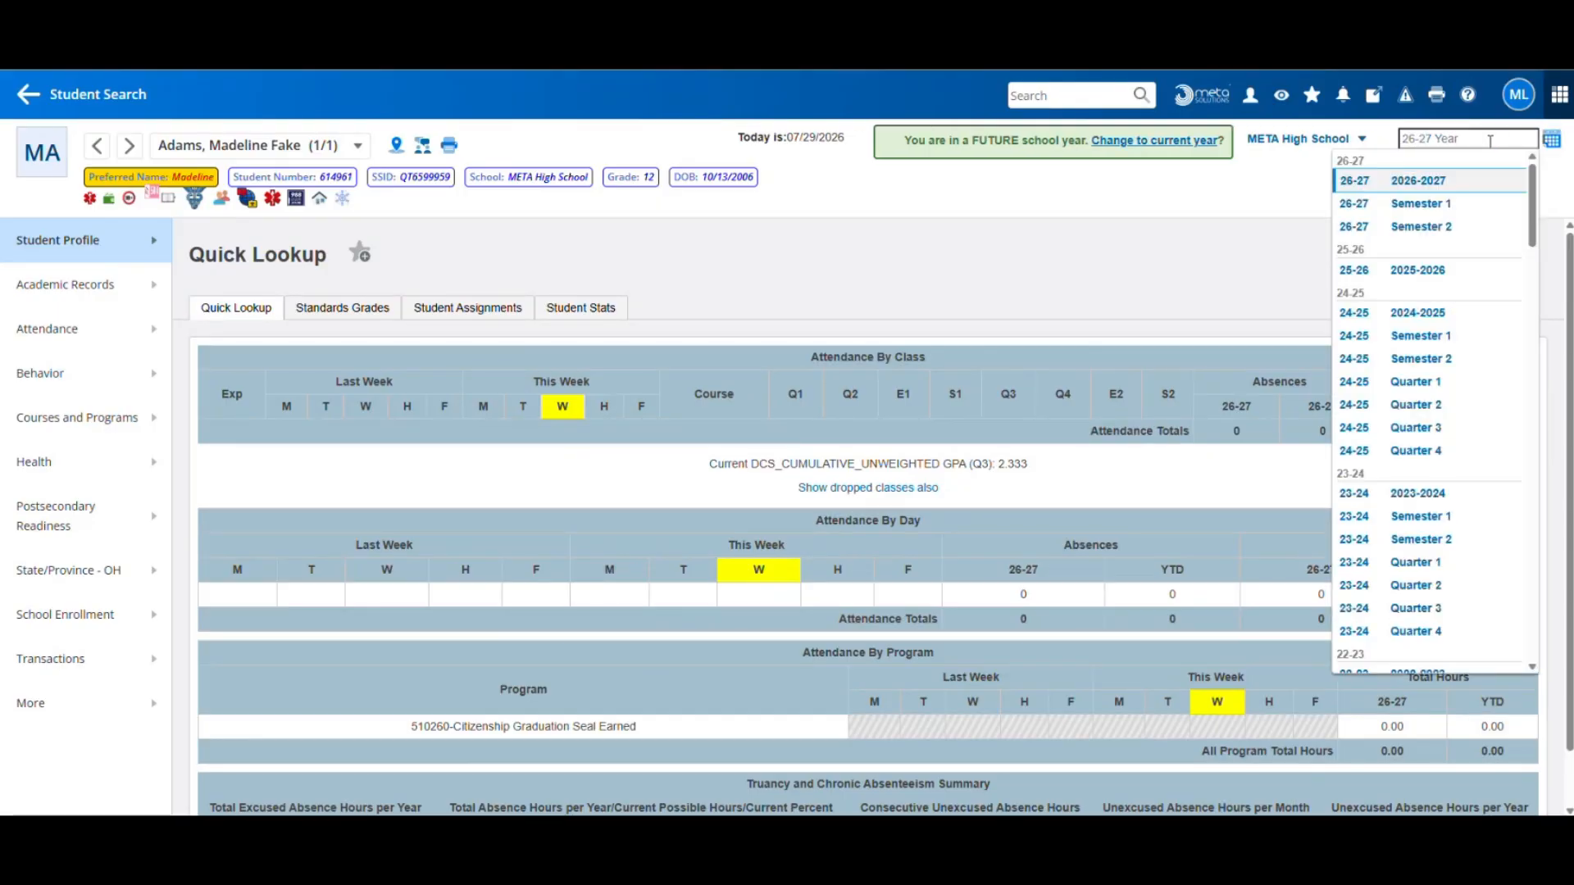
pyautogui.click(1404, 271)
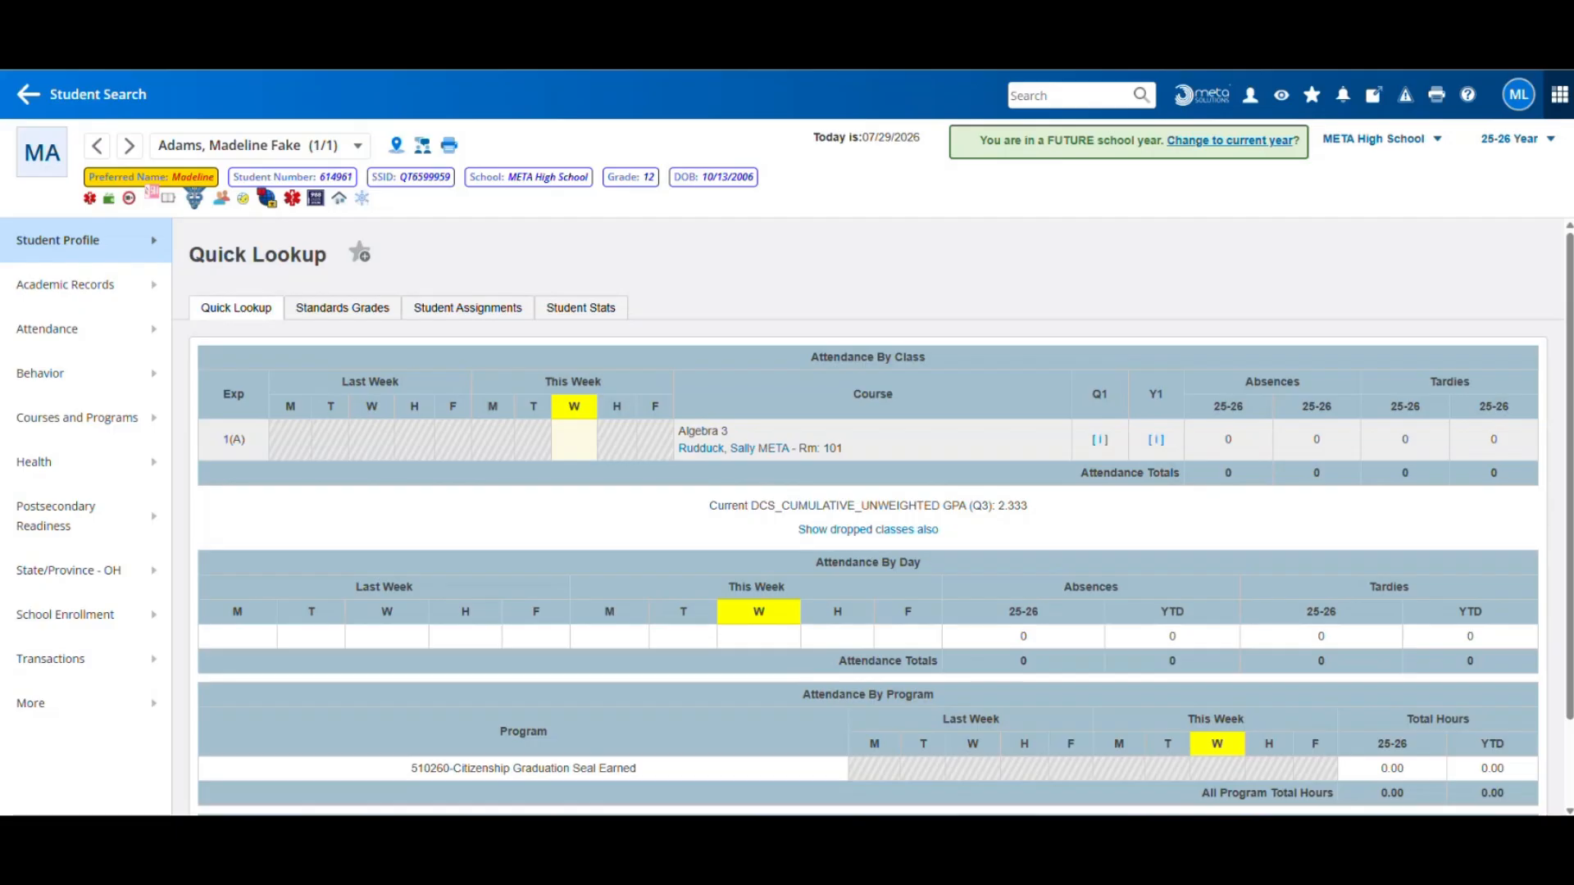
pyautogui.click(112, 96)
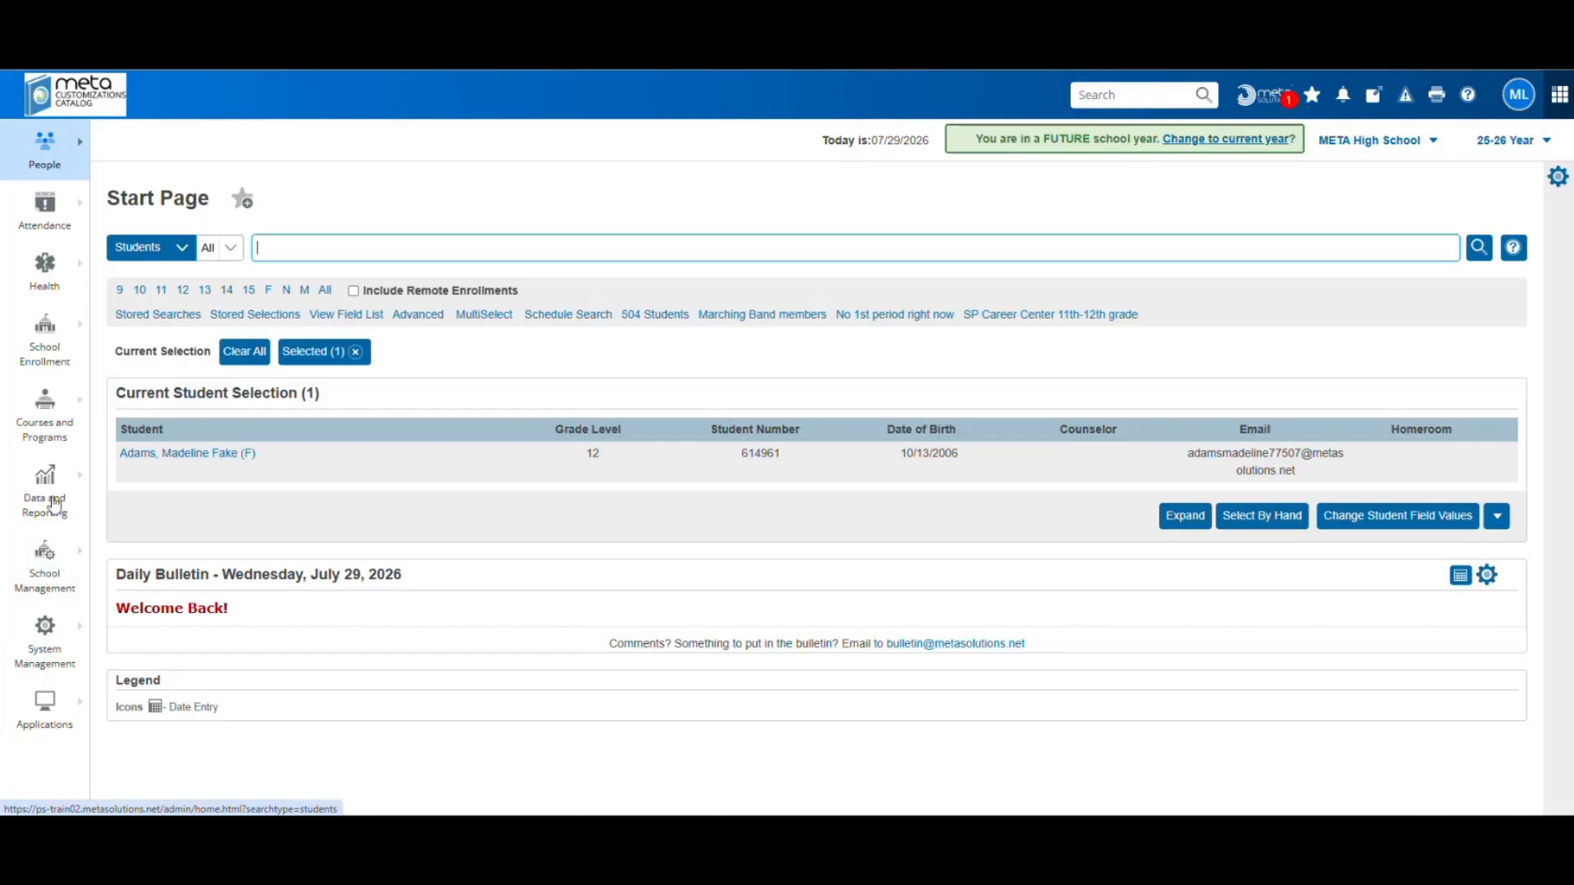
# Review Extracurricular Activities Setup, start a new activity, then back out to the list without saving
pyautogui.click(60, 598)
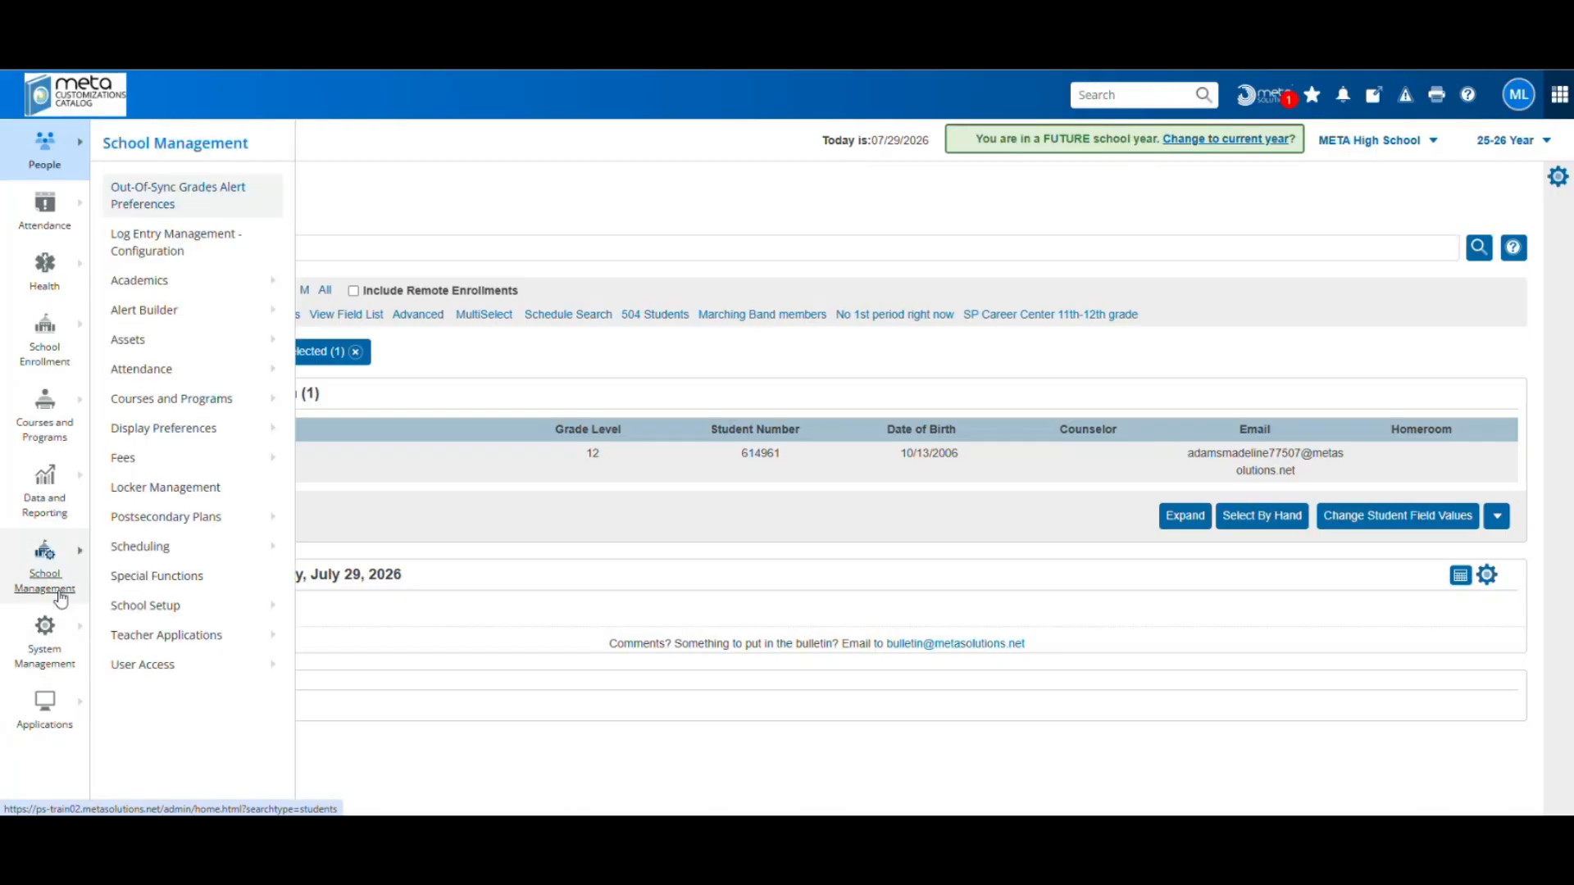
pyautogui.click(181, 403)
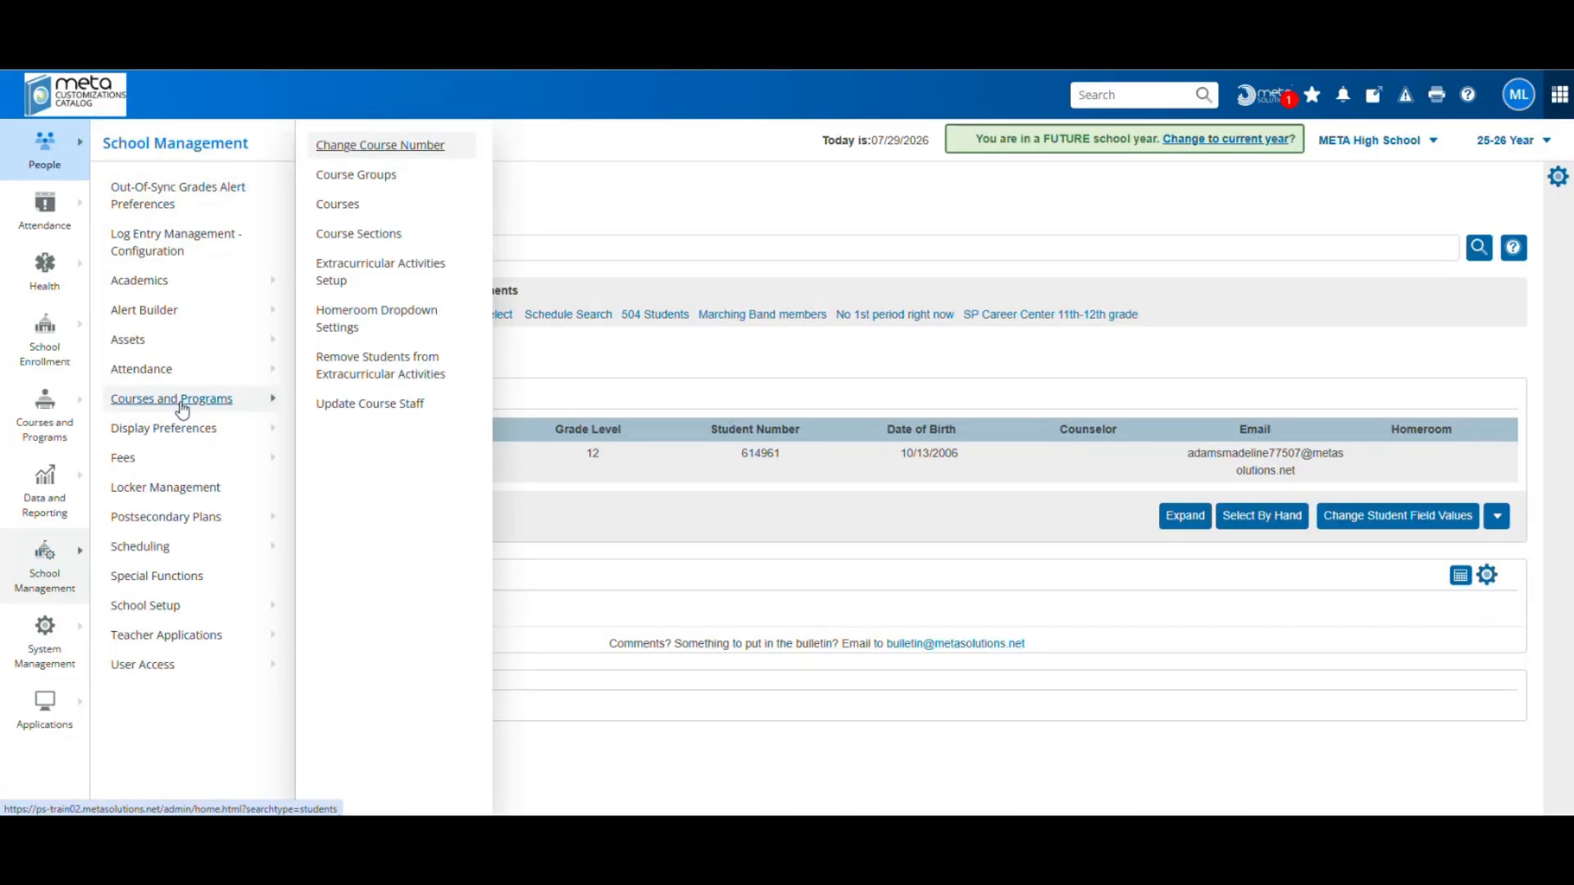
pyautogui.click(377, 270)
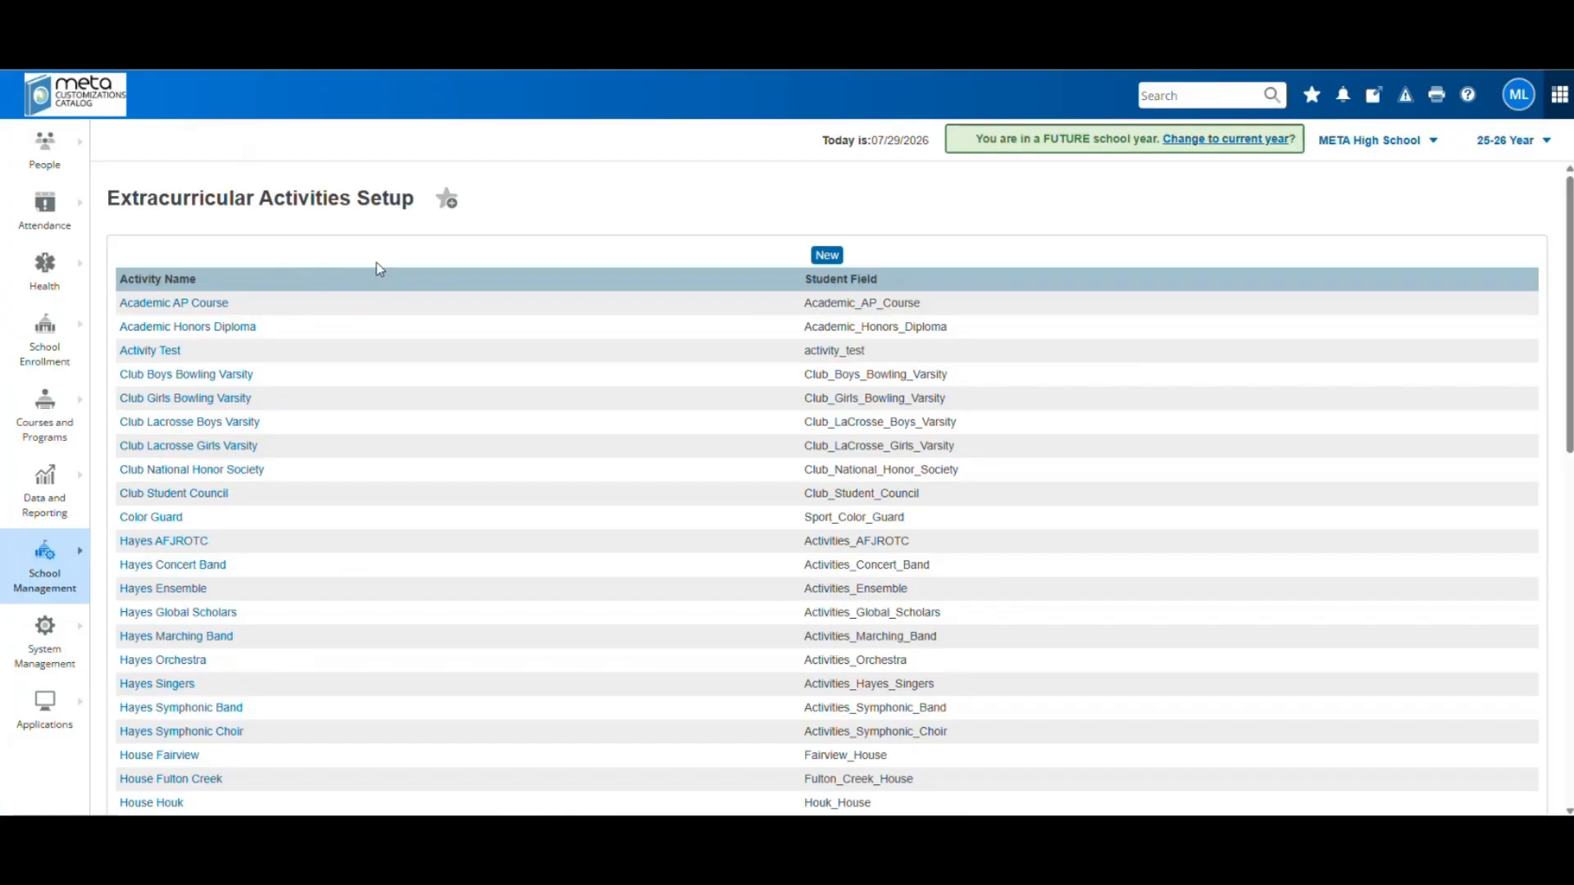
pyautogui.scroll(-1, 228, 618)
pyautogui.scroll(-10, 228, 617)
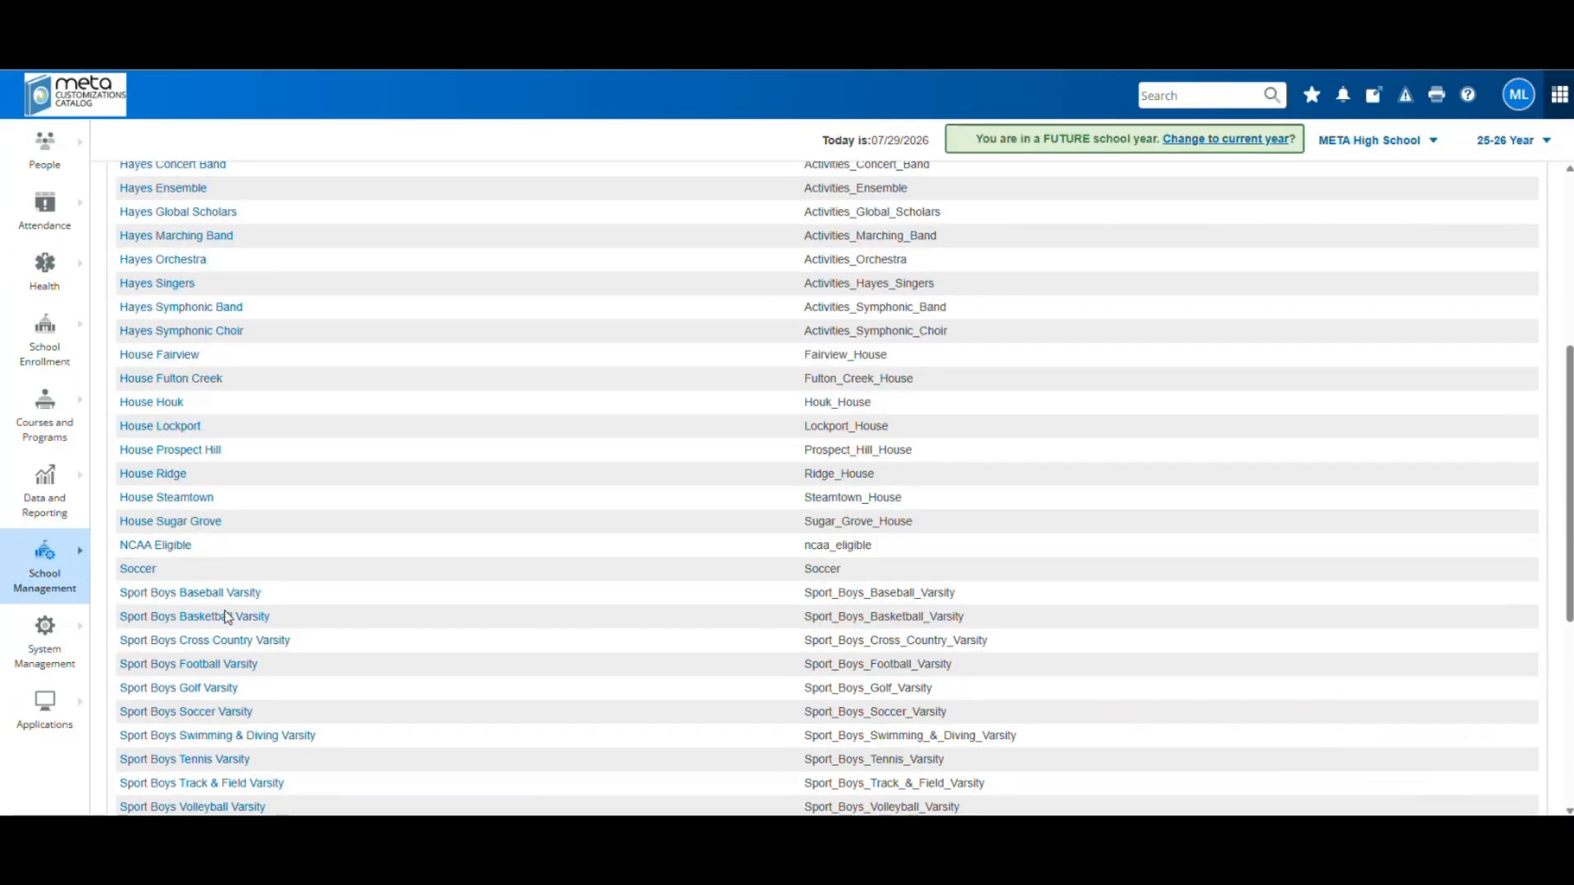
pyautogui.scroll(8, 238, 651)
pyautogui.scroll(4, 240, 649)
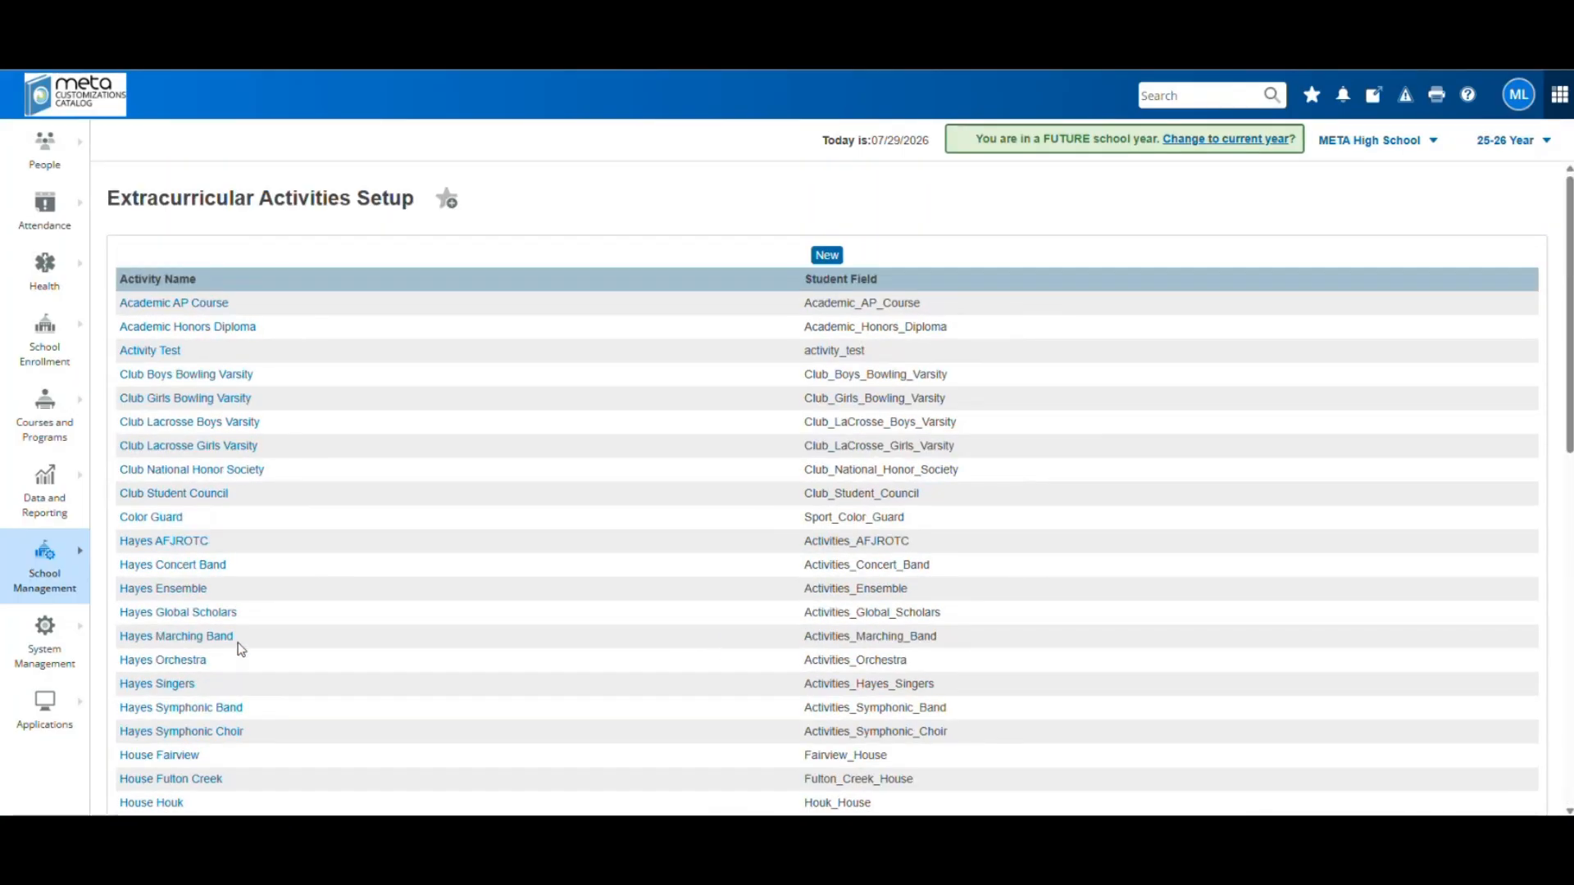
pyautogui.click(827, 257)
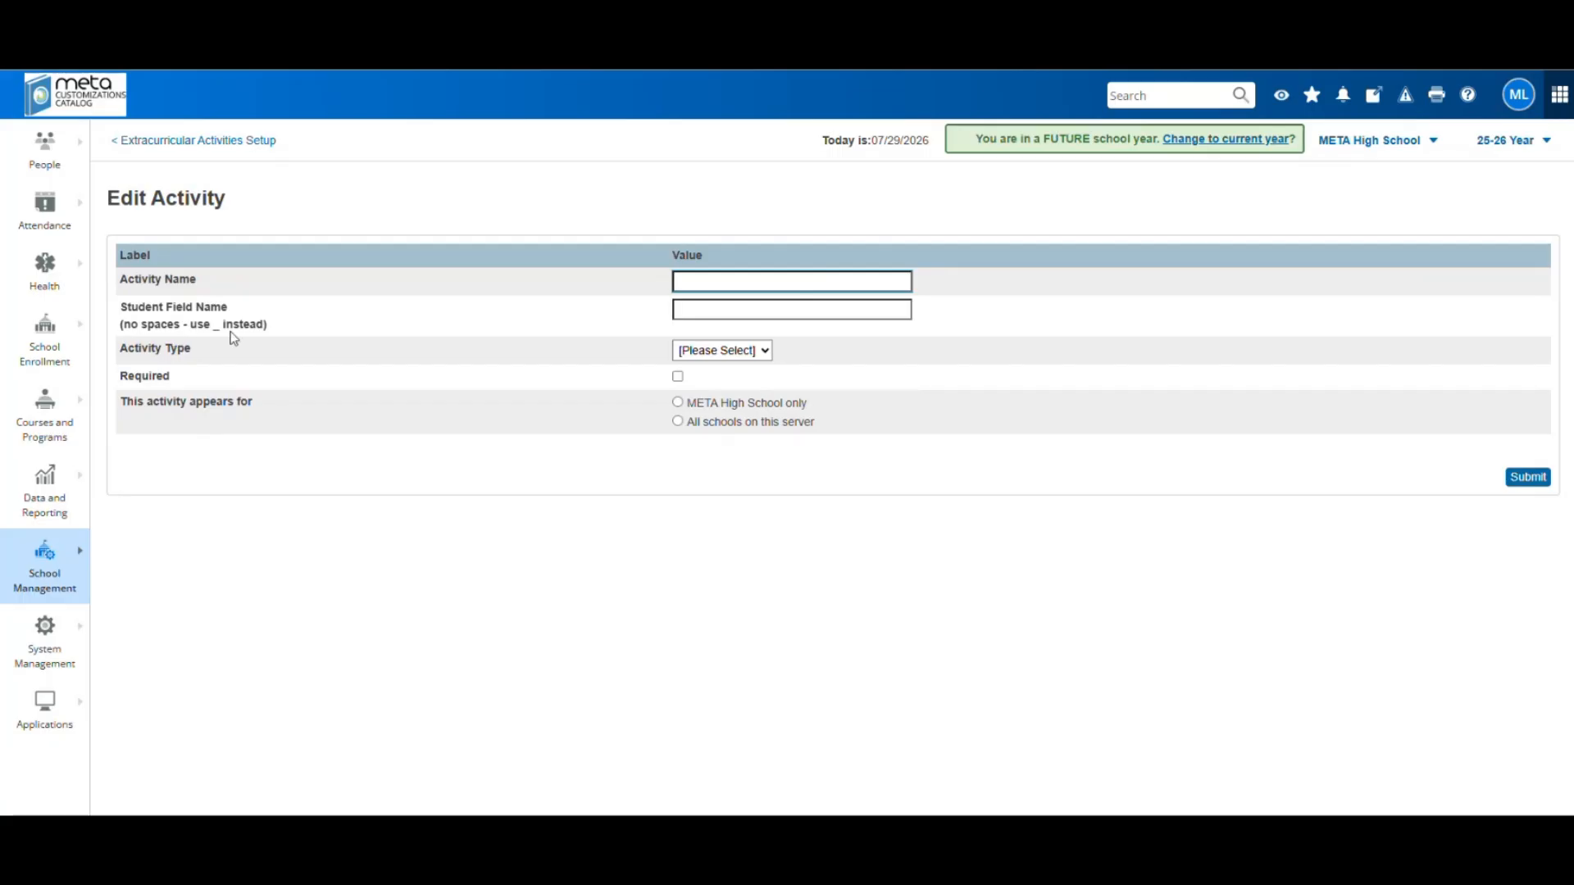
pyautogui.click(199, 147)
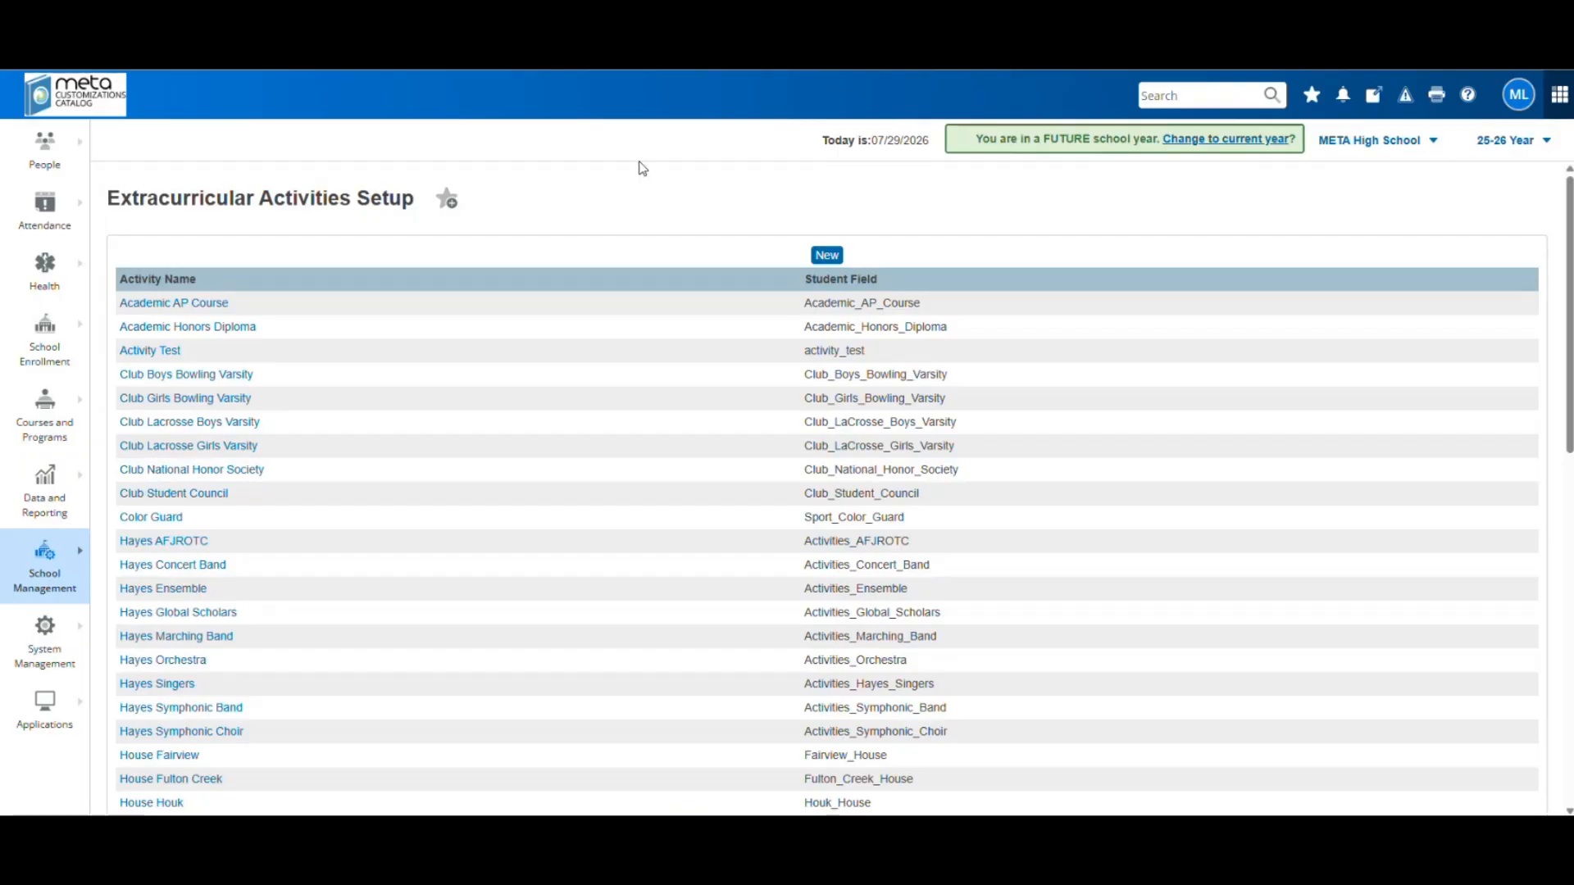
# On the remove-students-from-activities page, mark AP Course, Honors Diploma, Girls Bowling, Student Council, Color Guard, AFJROTC
pyautogui.click(69, 590)
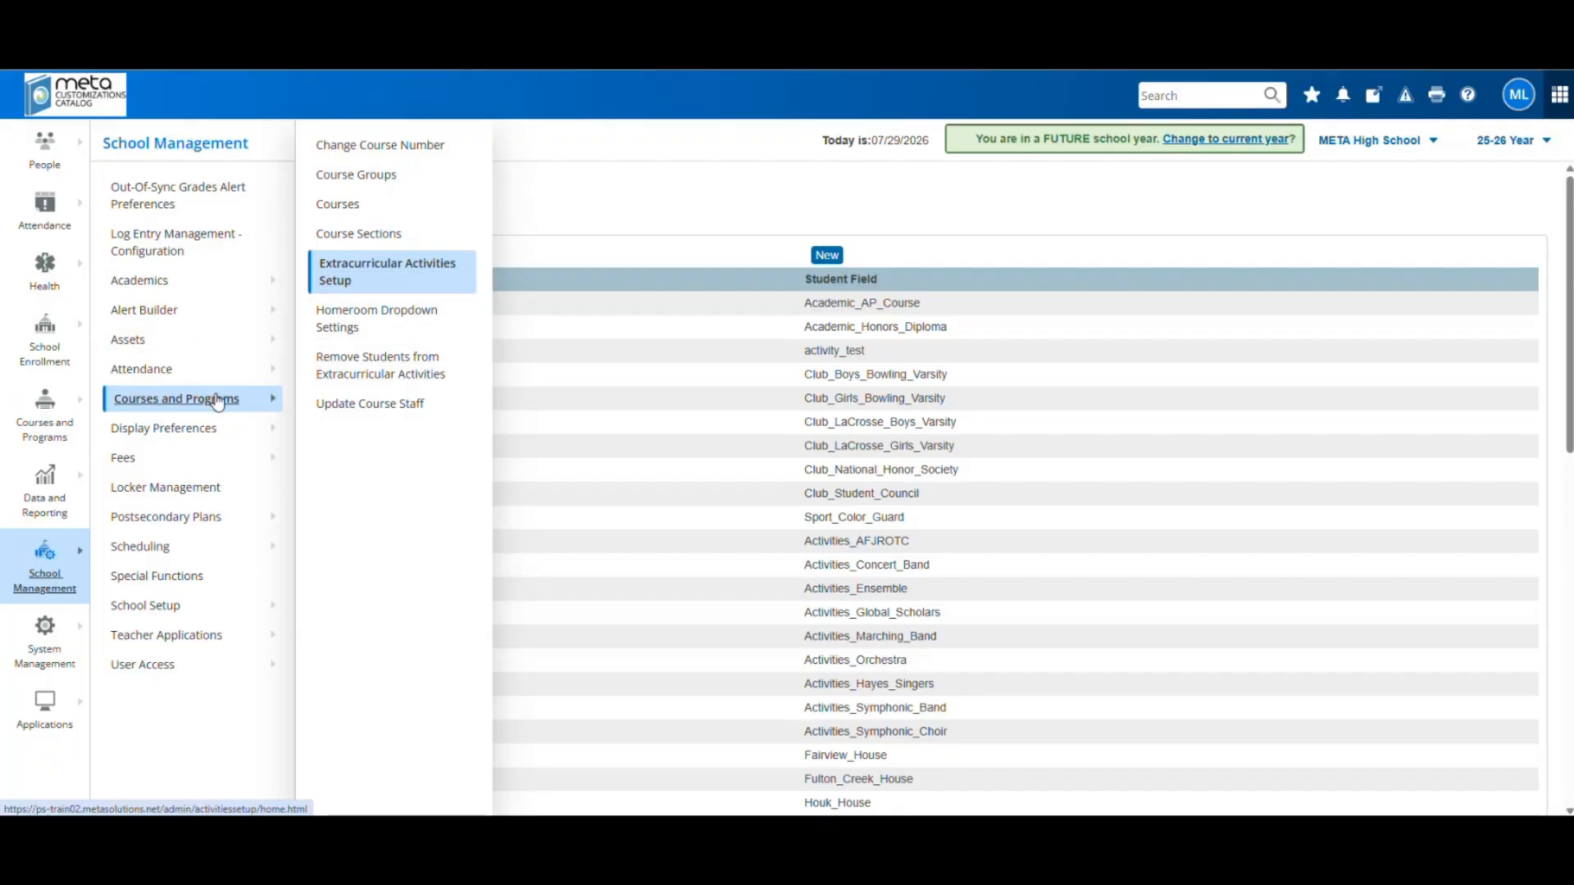
pyautogui.click(408, 370)
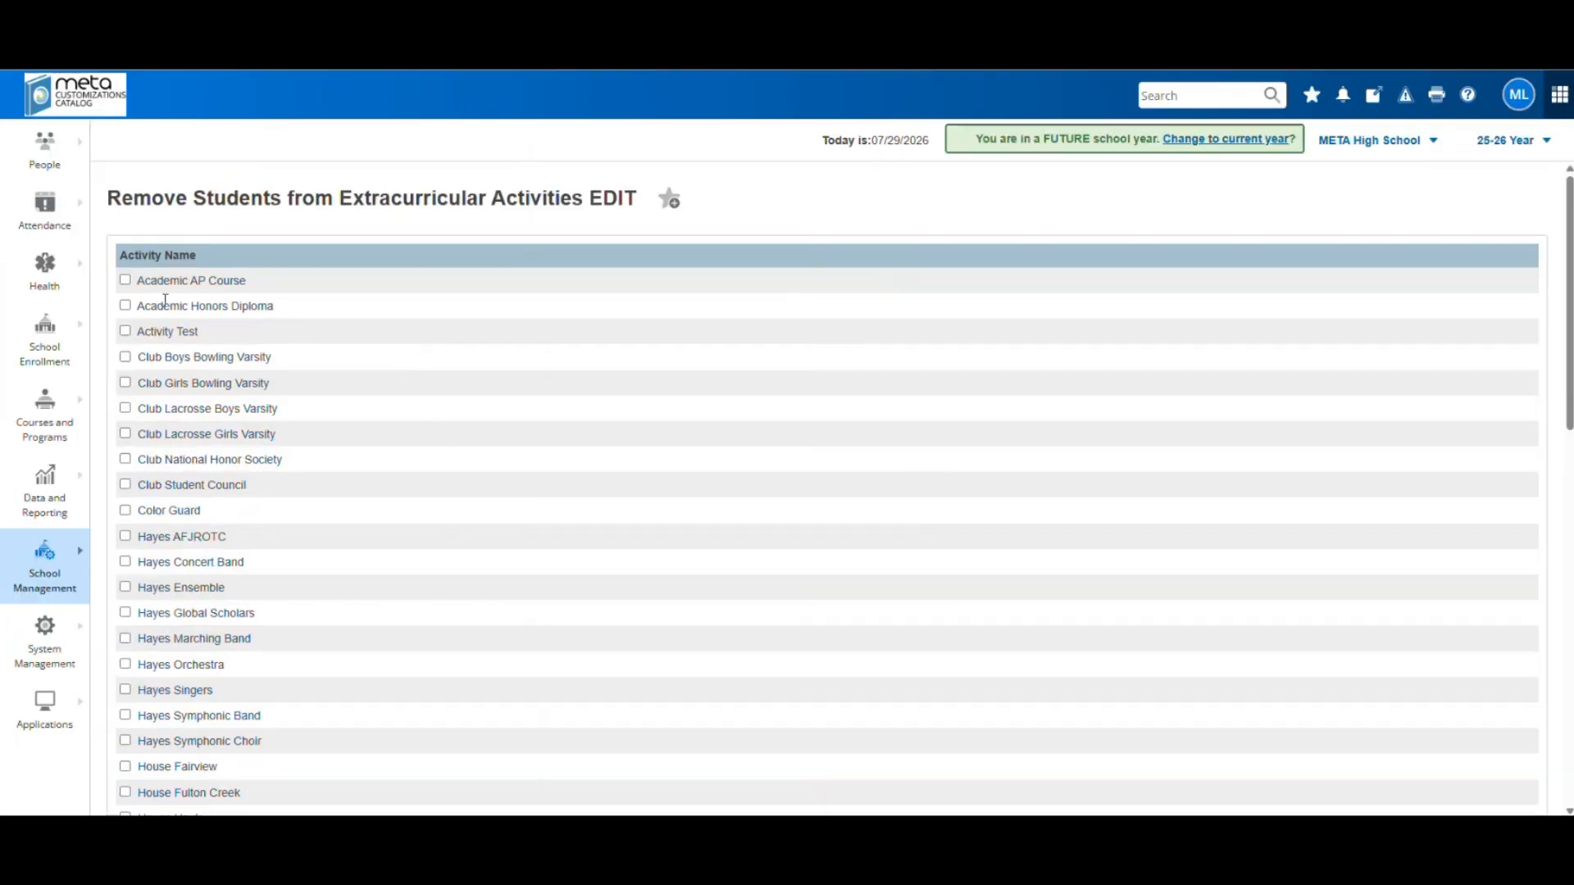
pyautogui.click(126, 280)
pyautogui.click(125, 306)
pyautogui.click(125, 382)
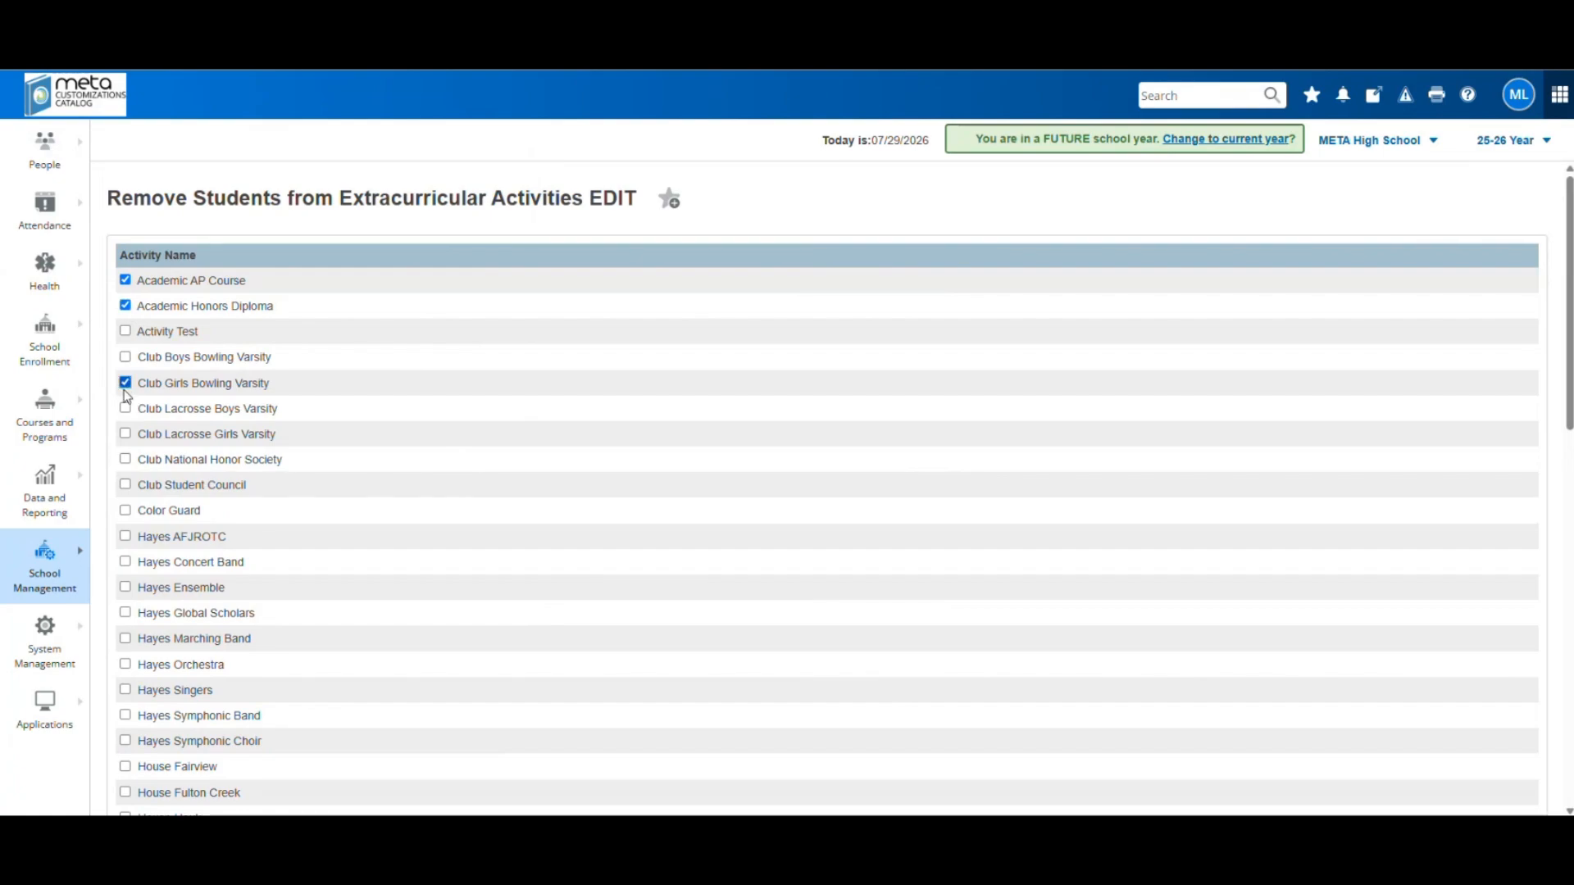
pyautogui.click(126, 484)
pyautogui.click(126, 510)
pyautogui.click(125, 536)
# Mark Girls Varsity volleyball, track, tennis, swimming, golf, cross country and basketball, then return home
pyautogui.scroll(-8, 1542, 566)
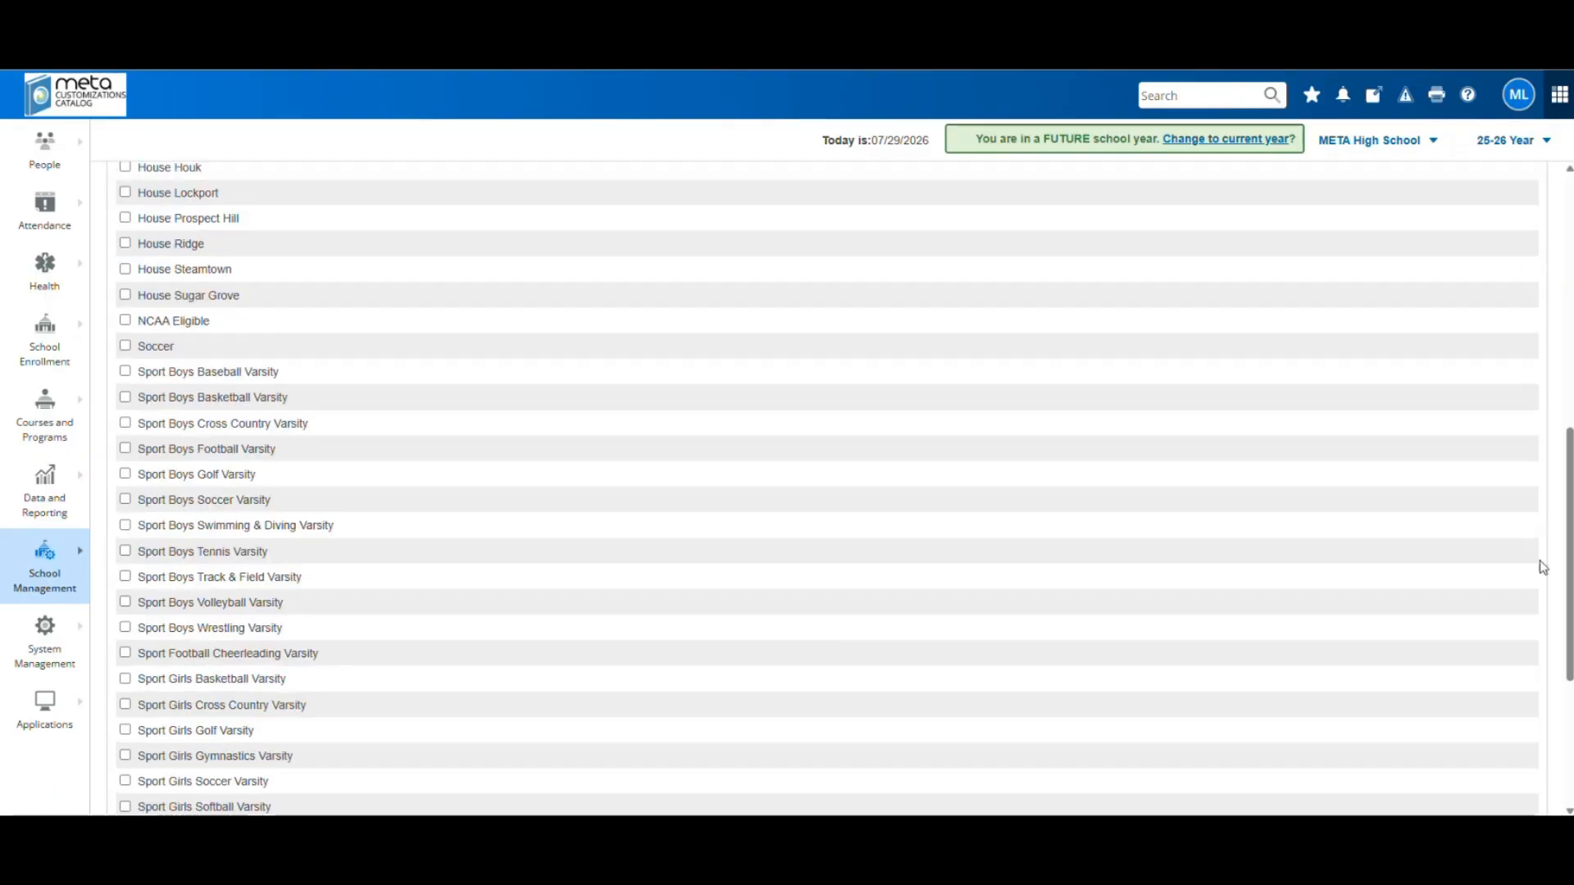
pyautogui.scroll(-4, 1539, 561)
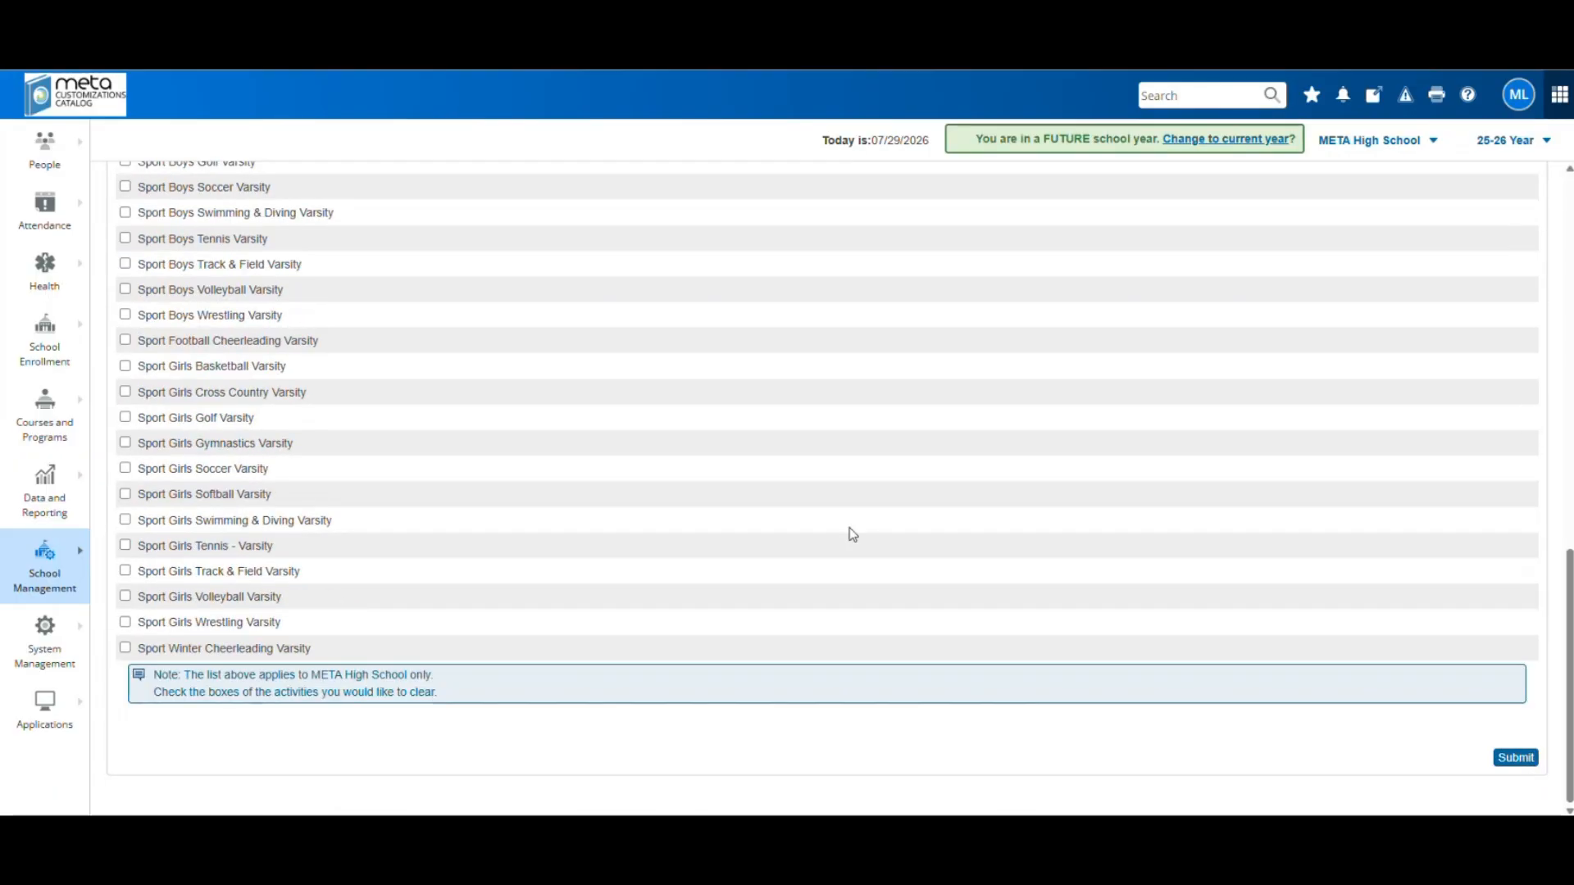
pyautogui.click(125, 596)
pyautogui.click(126, 570)
pyautogui.click(125, 545)
pyautogui.click(125, 521)
pyautogui.click(126, 417)
pyautogui.click(125, 391)
pyautogui.click(125, 366)
pyautogui.scroll(15, 731, 647)
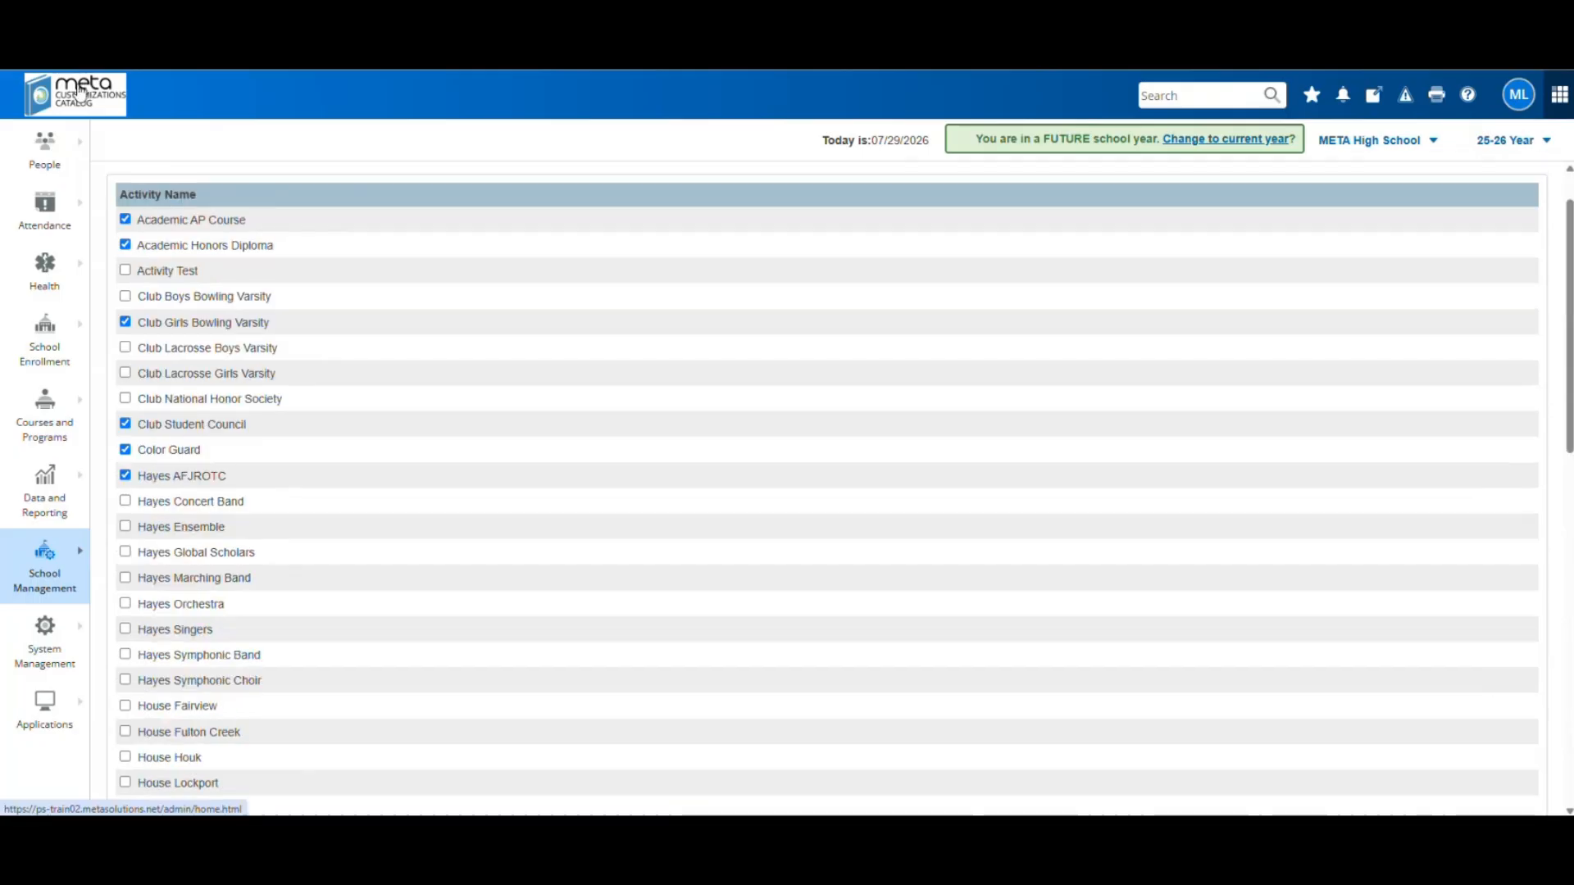
pyautogui.click(79, 92)
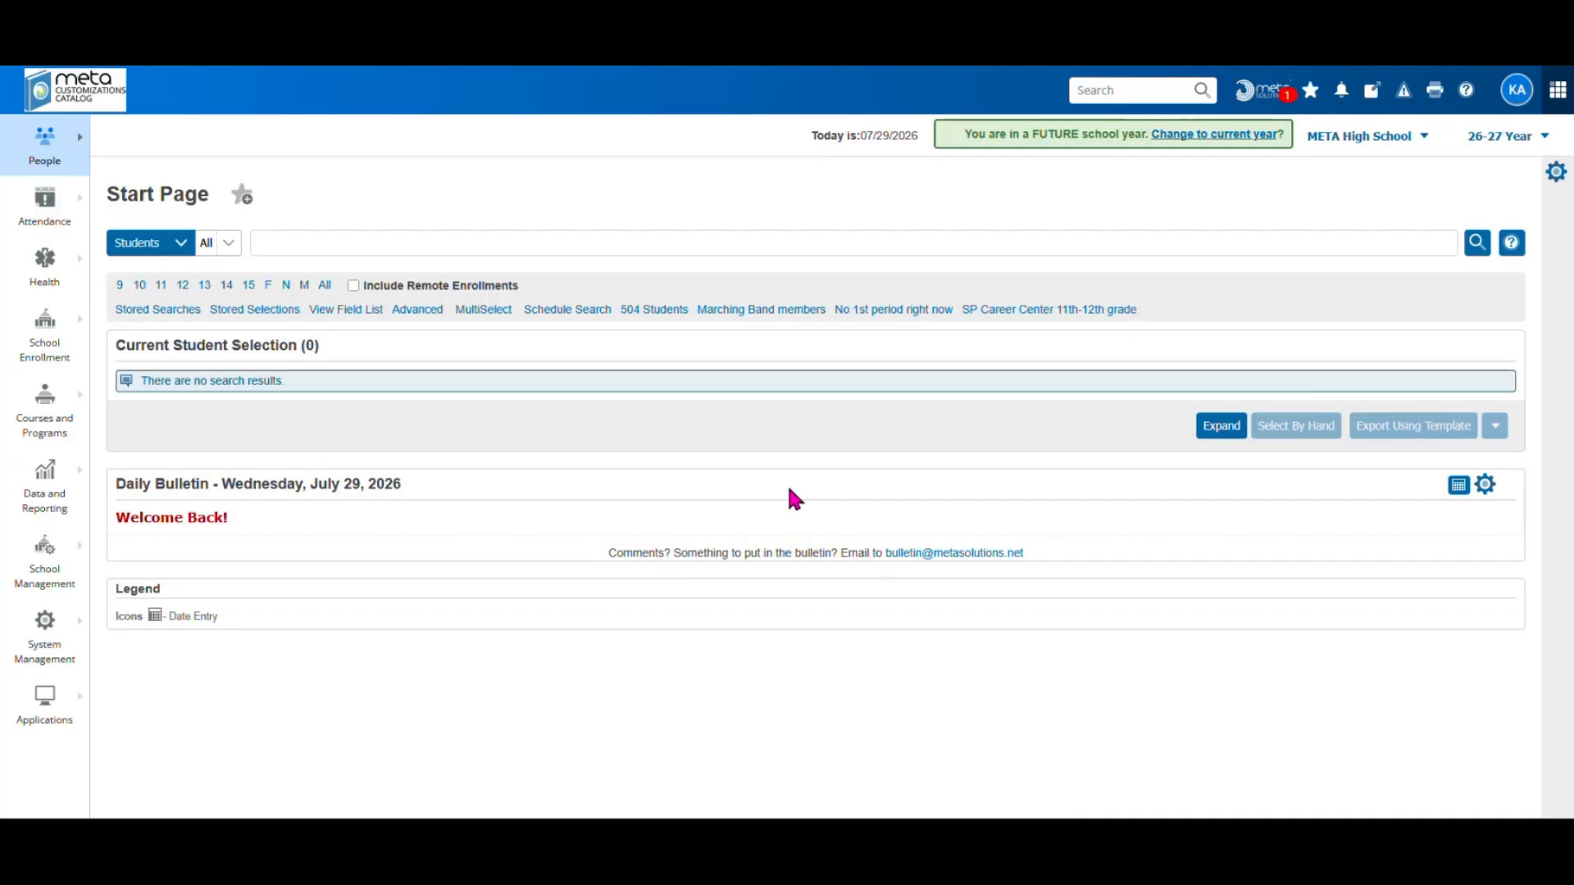
# Open Fee Types, review the Art fee settings, and return to the fee types list
pyautogui.click(59, 569)
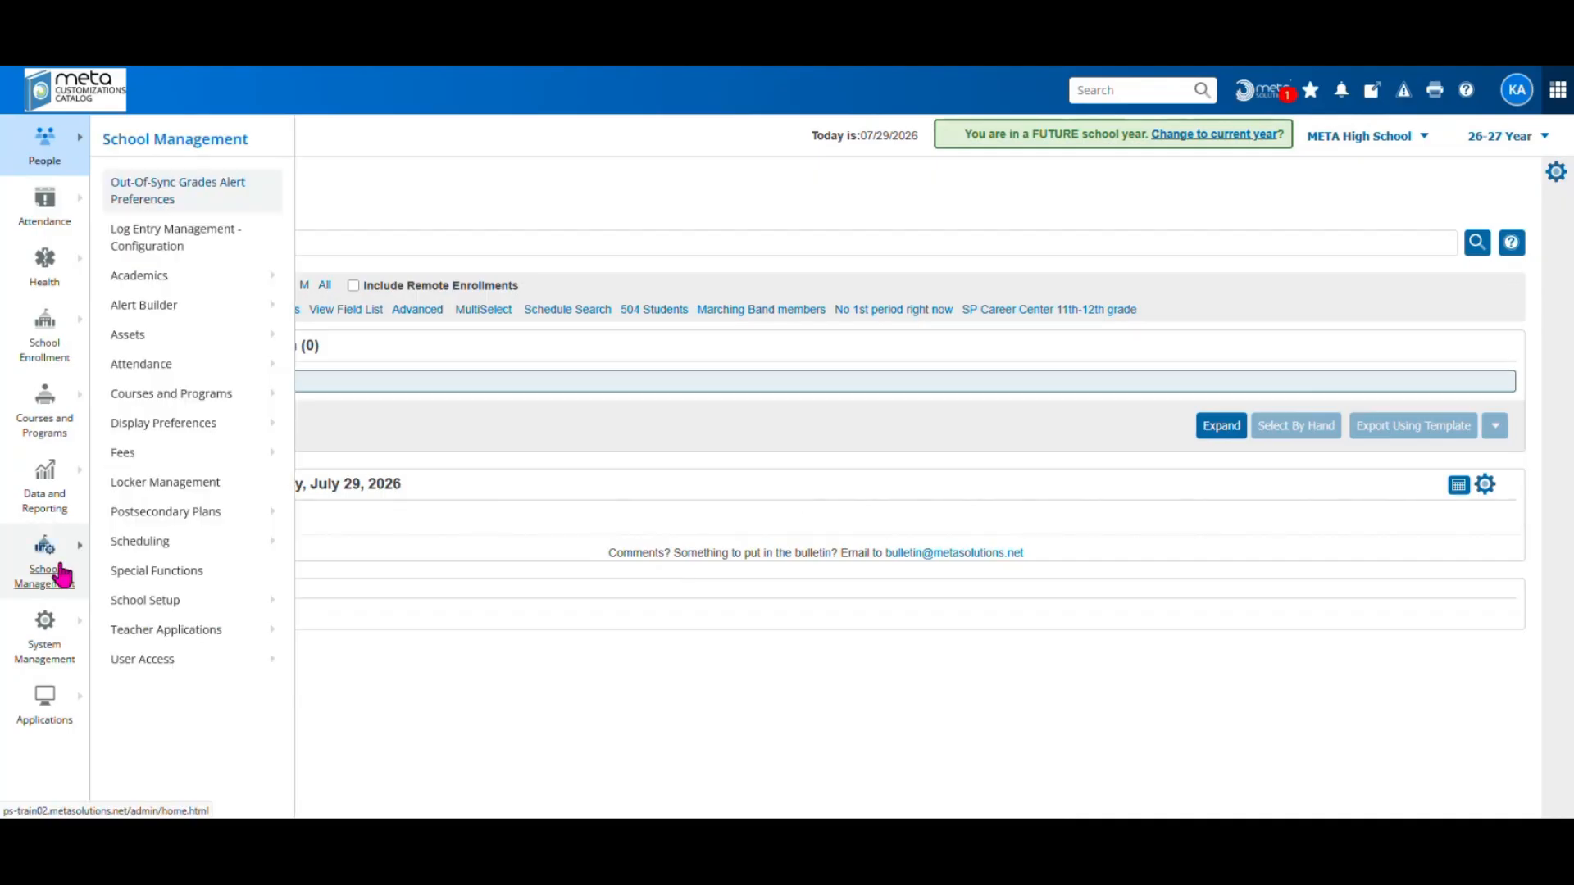
pyautogui.moveTo(141, 455)
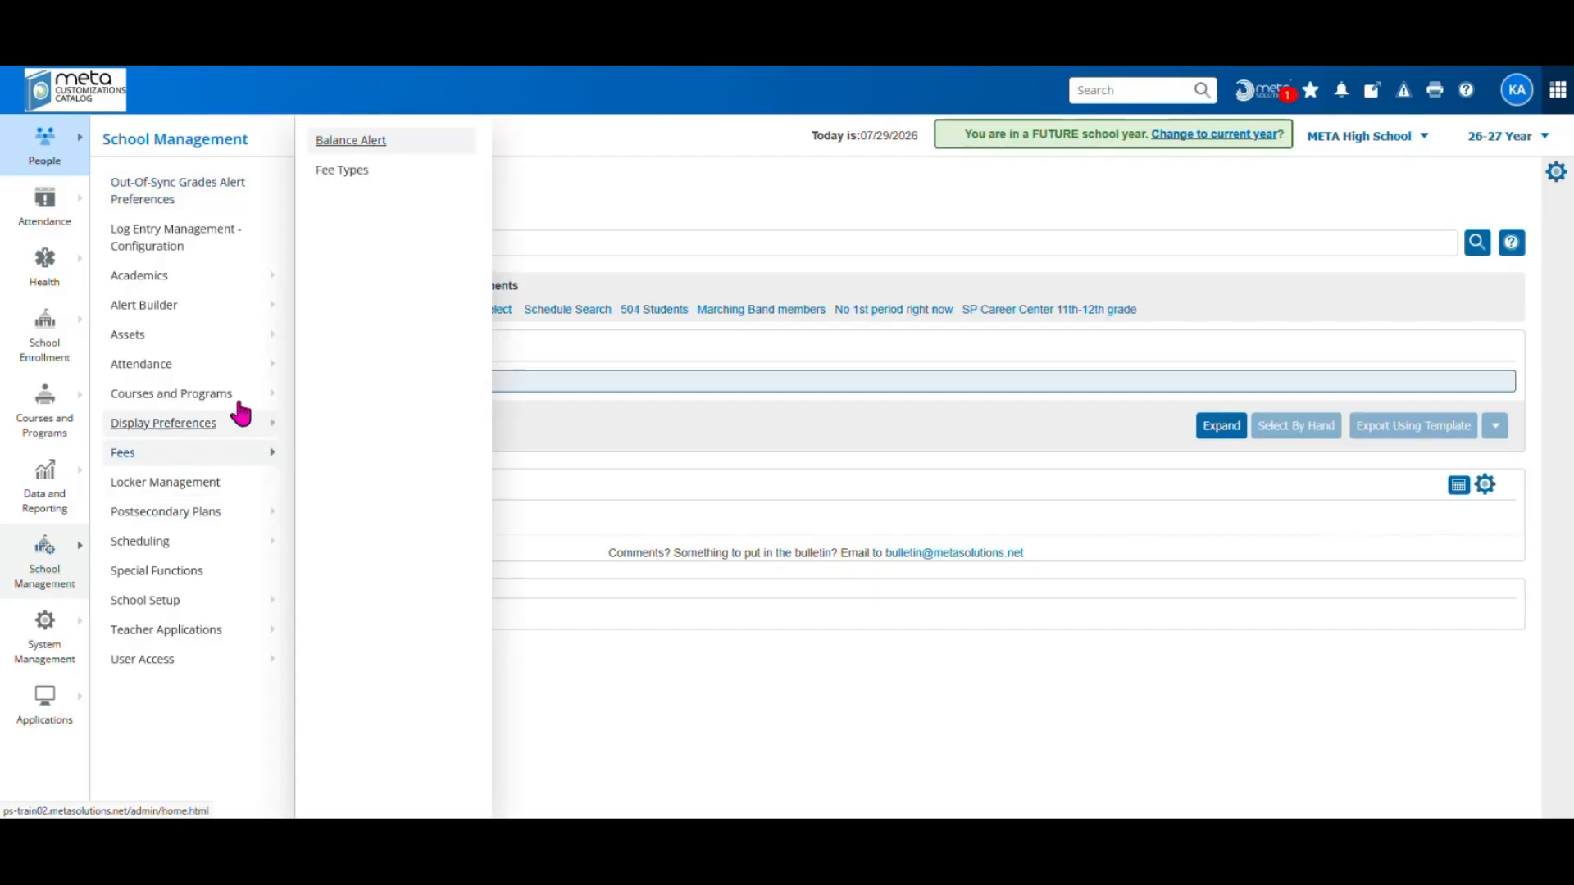
pyautogui.click(319, 174)
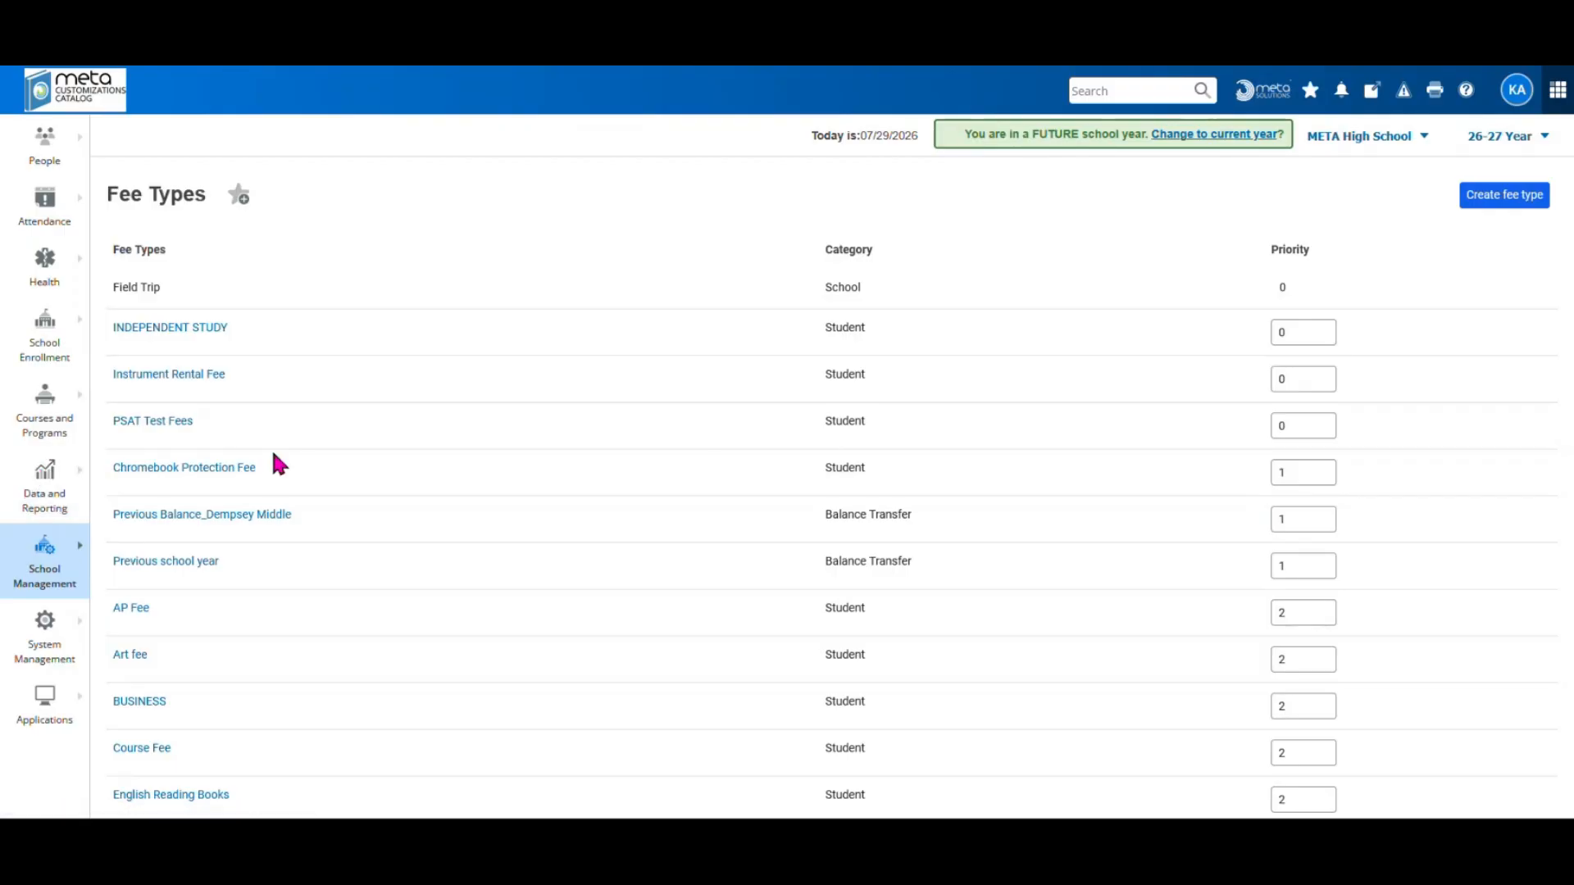
pyautogui.click(131, 656)
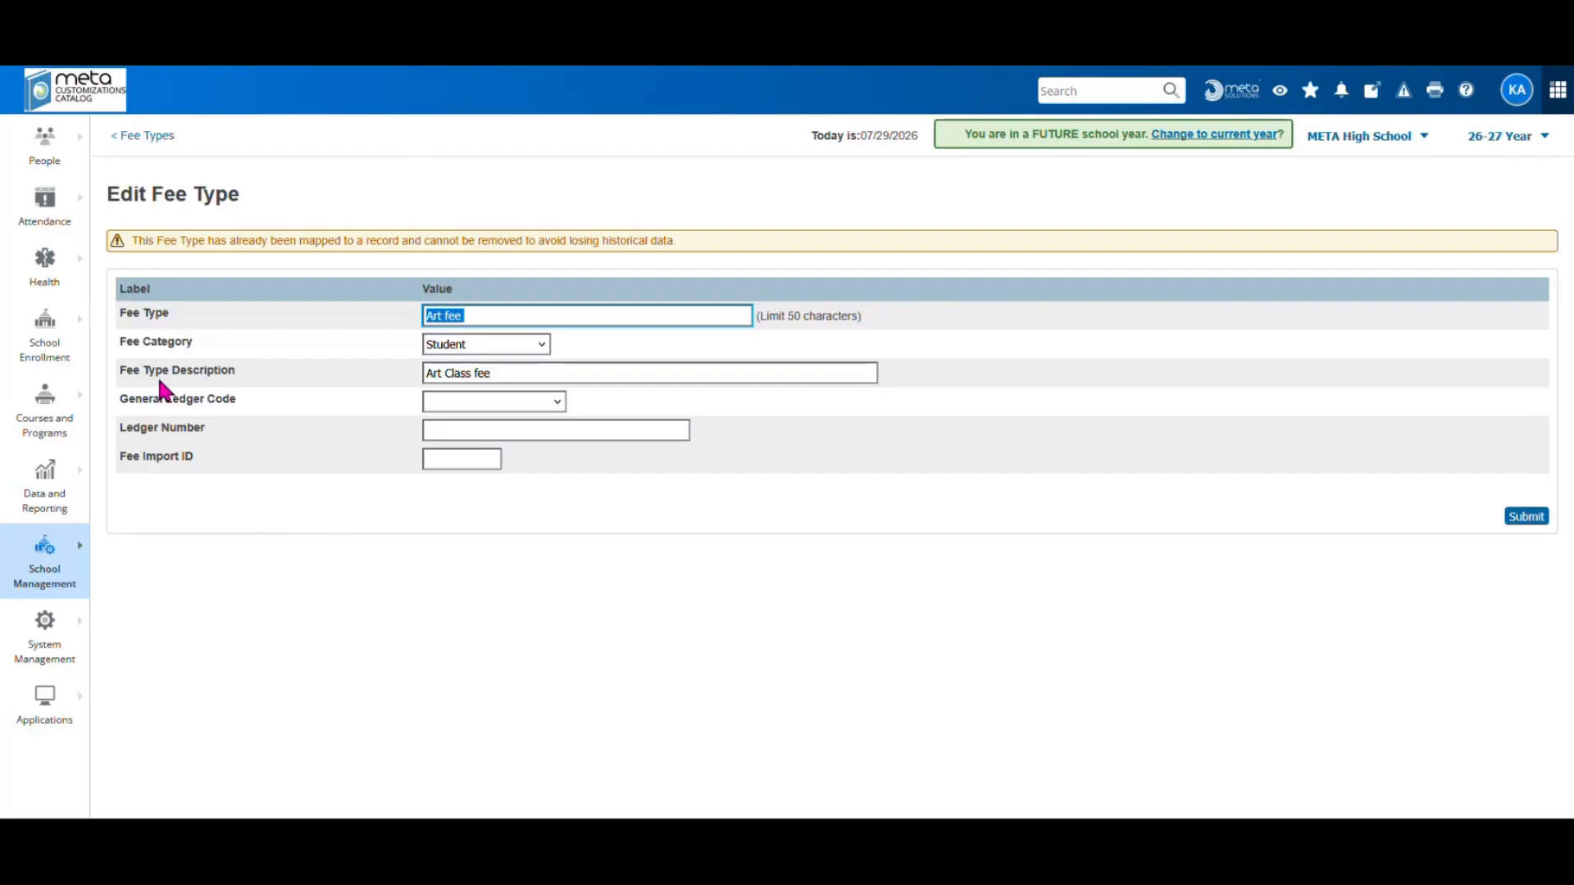
pyautogui.click(157, 138)
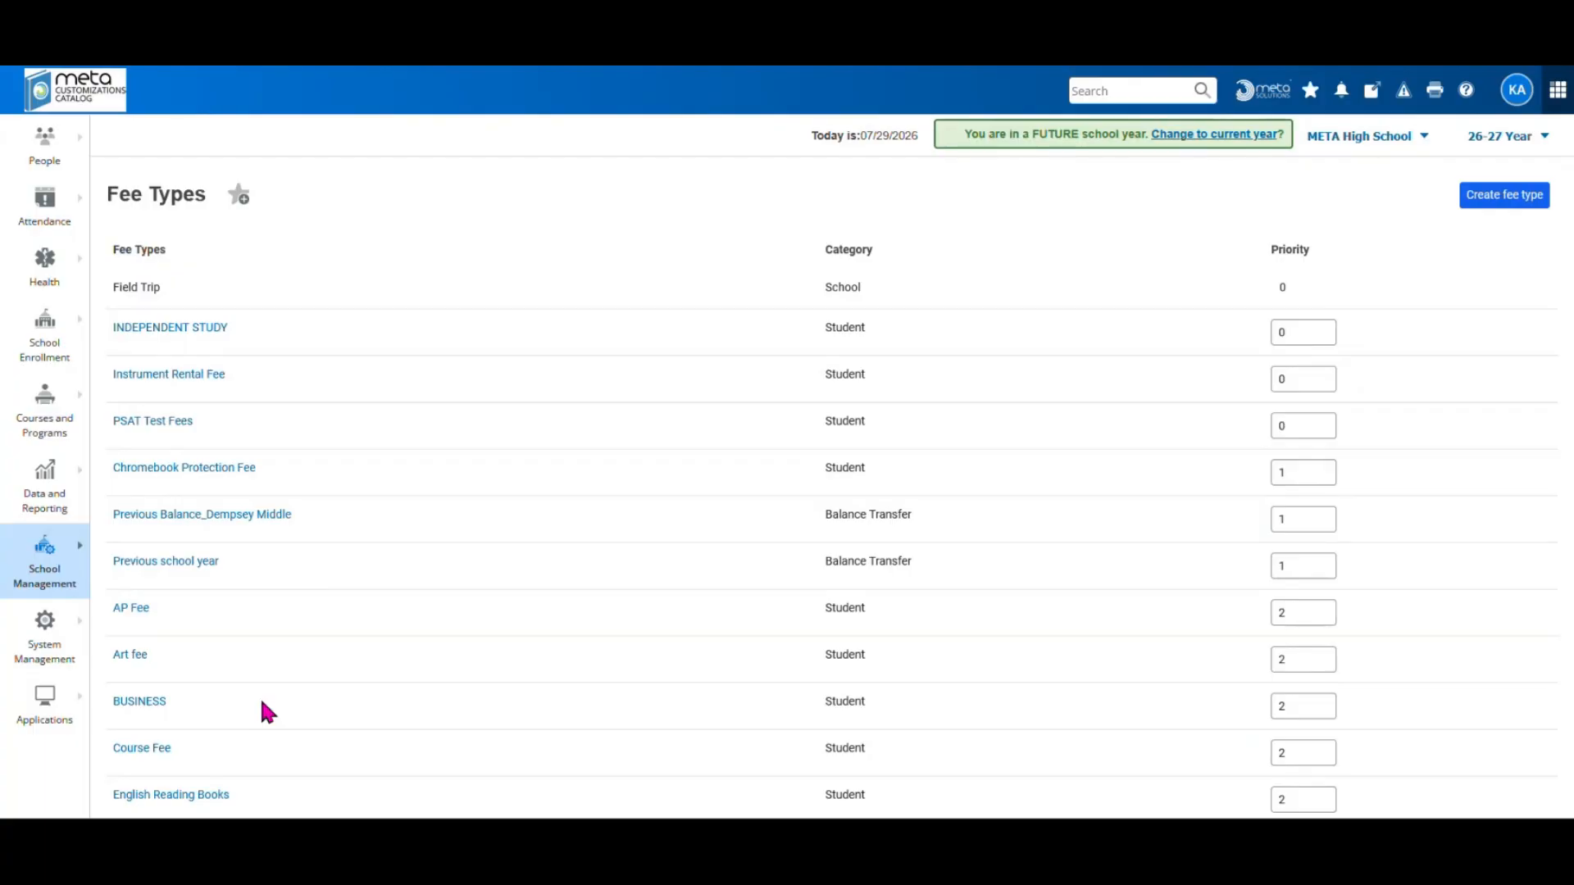
# Select all 383 grade 10 students and choose Export Using Template from the actions
pyautogui.click(73, 90)
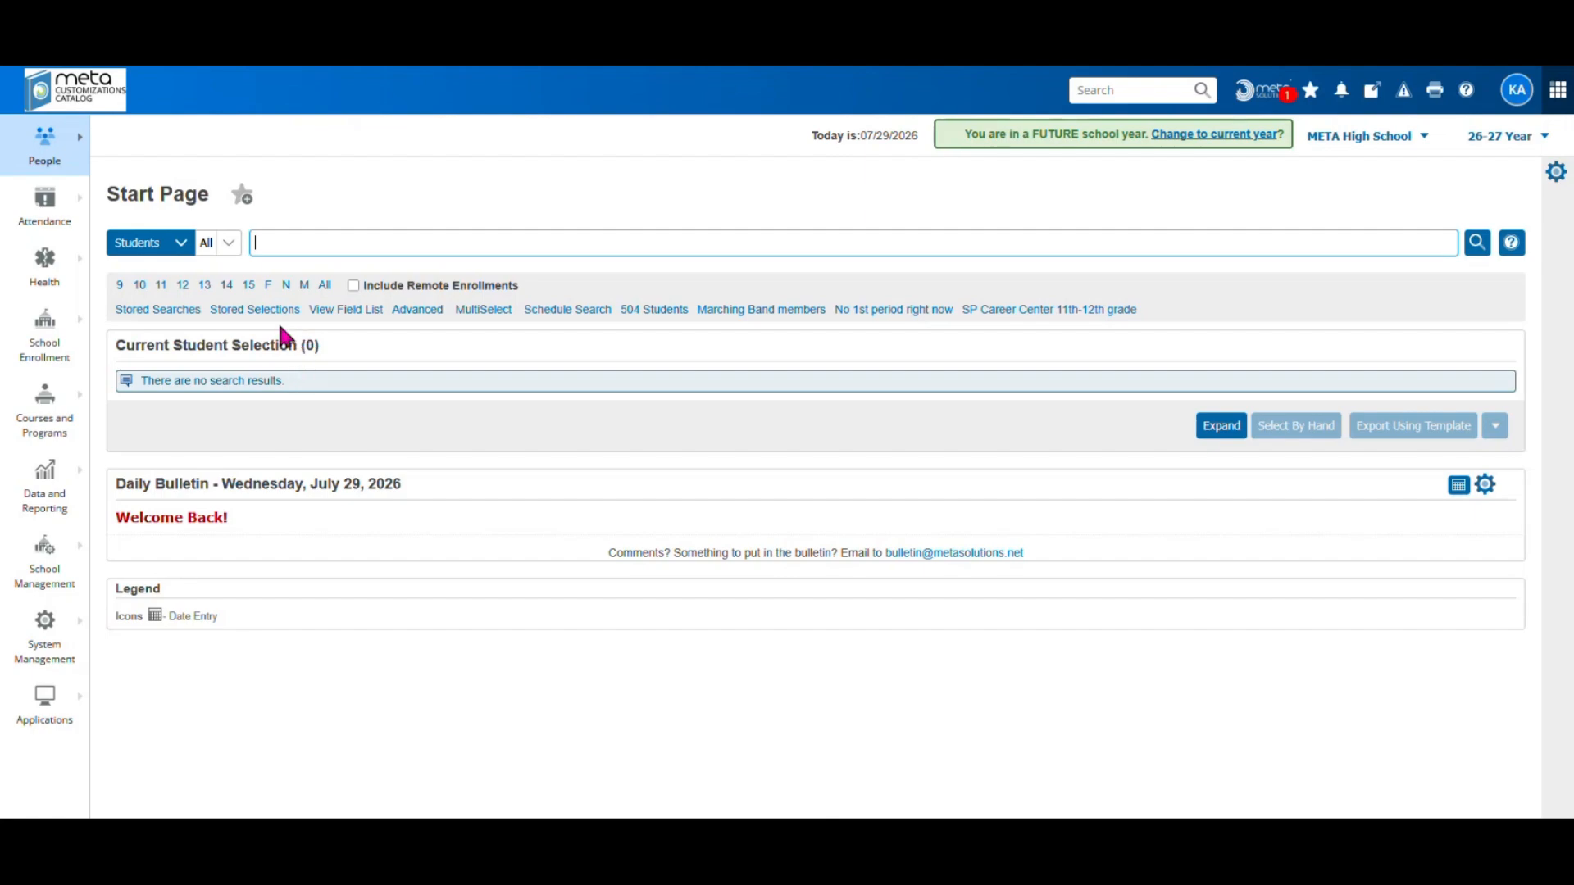
pyautogui.click(140, 285)
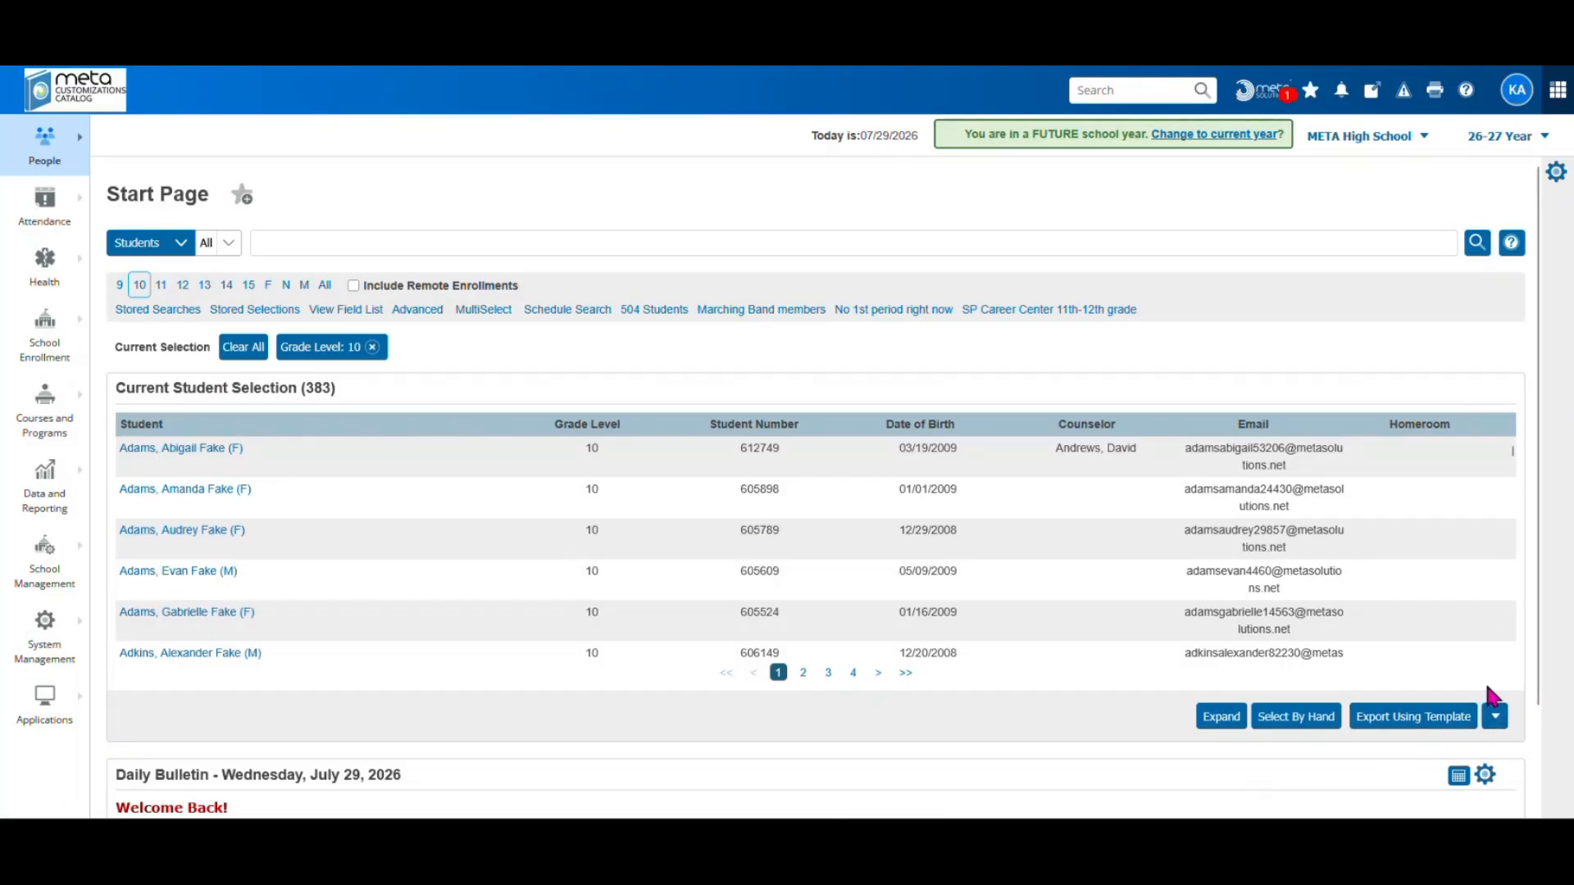
pyautogui.click(1496, 722)
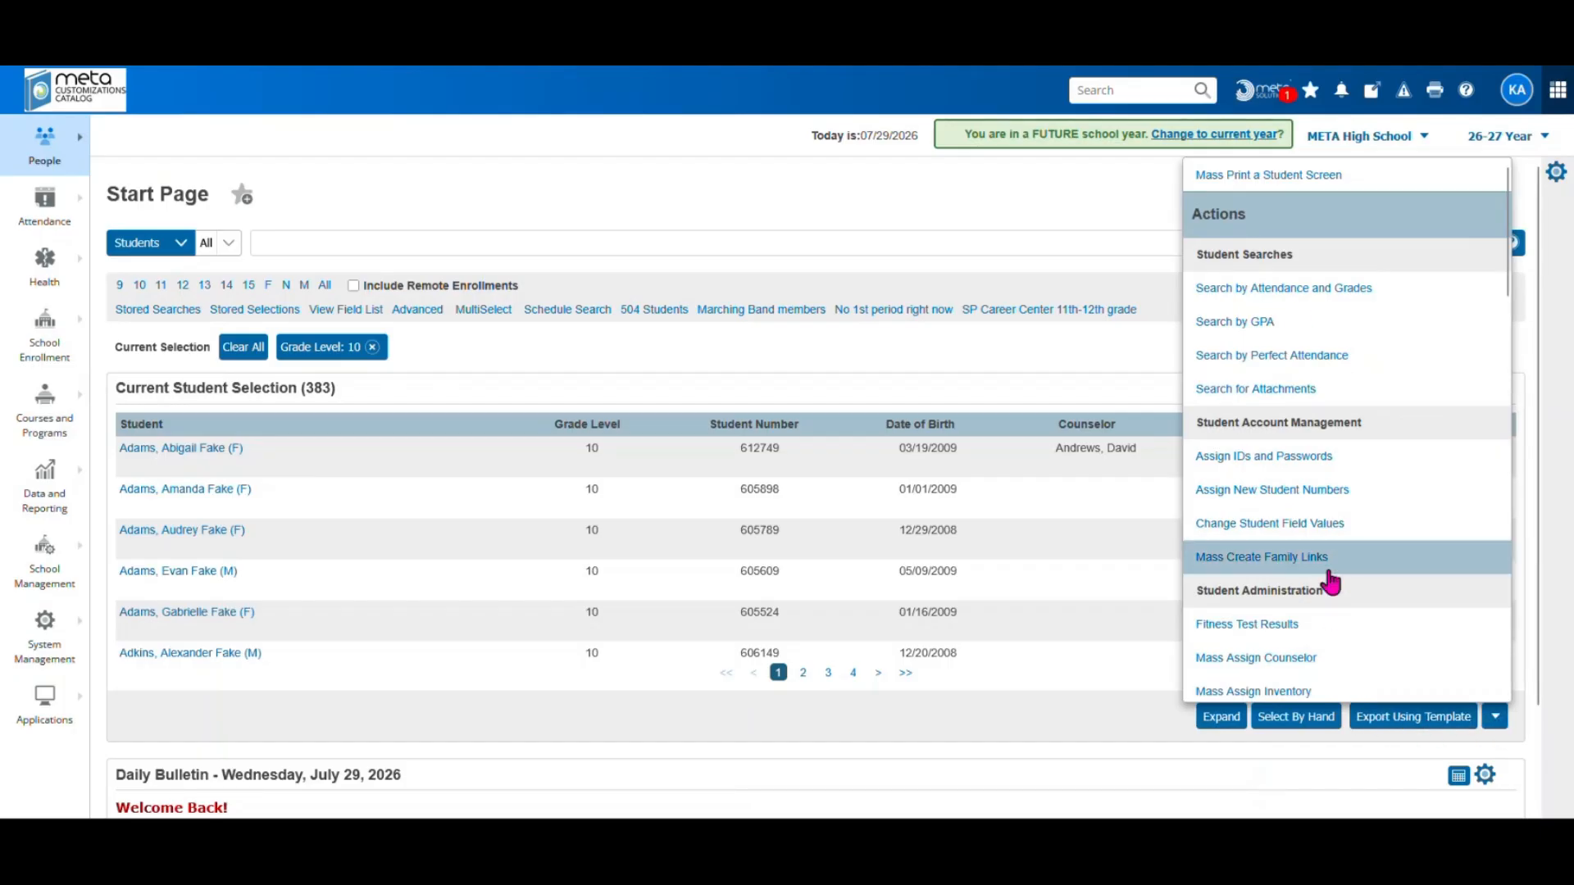
pyautogui.scroll(-3, 1328, 584)
pyautogui.scroll(-1, 1327, 580)
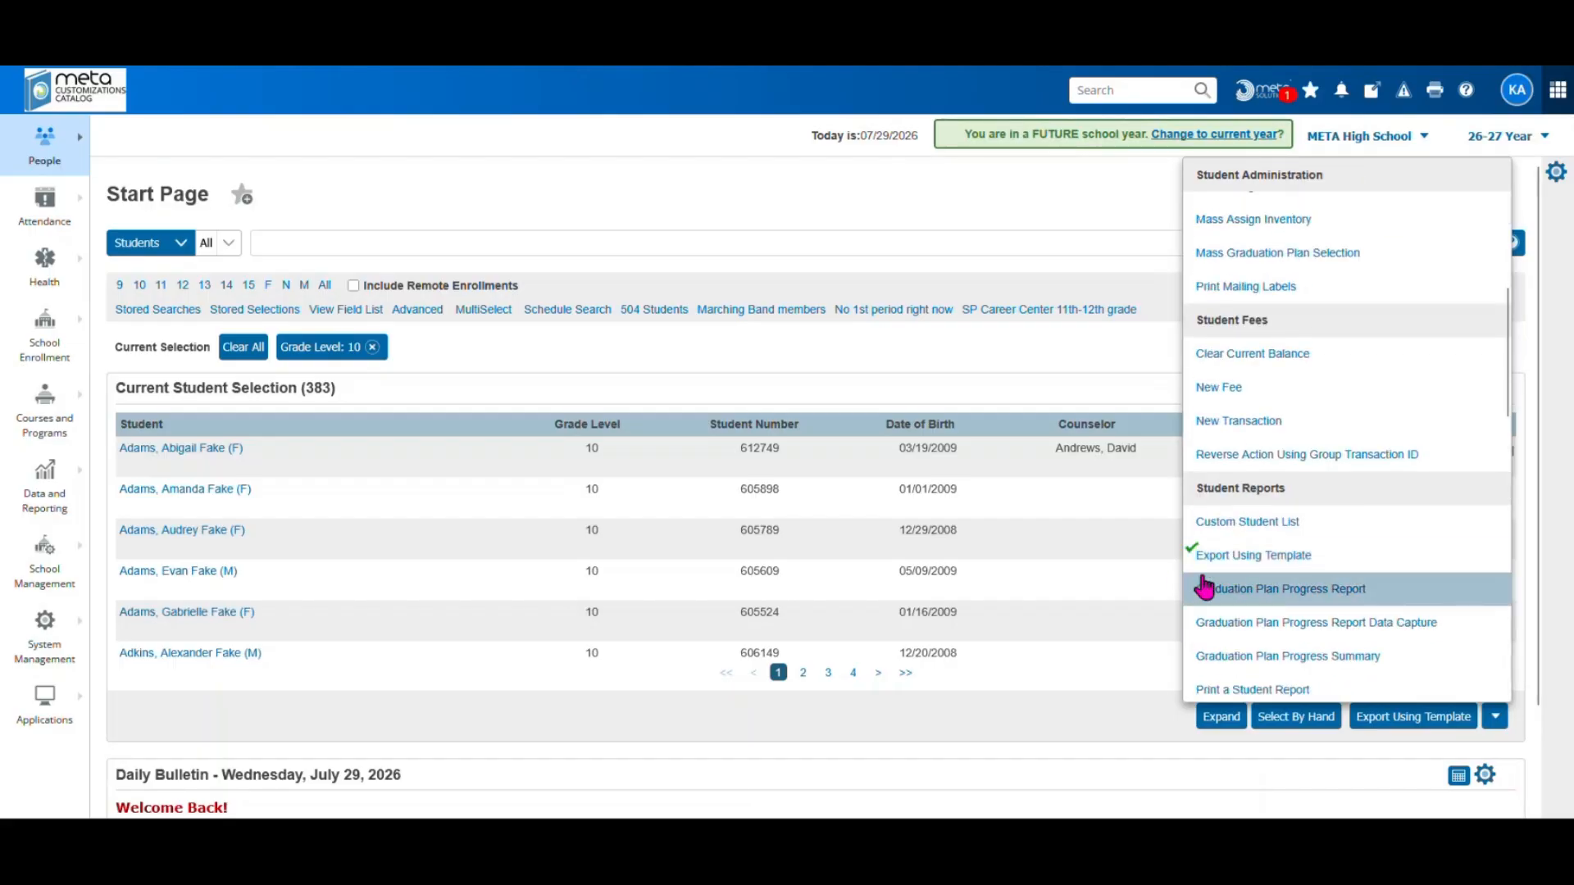
pyautogui.click(1261, 558)
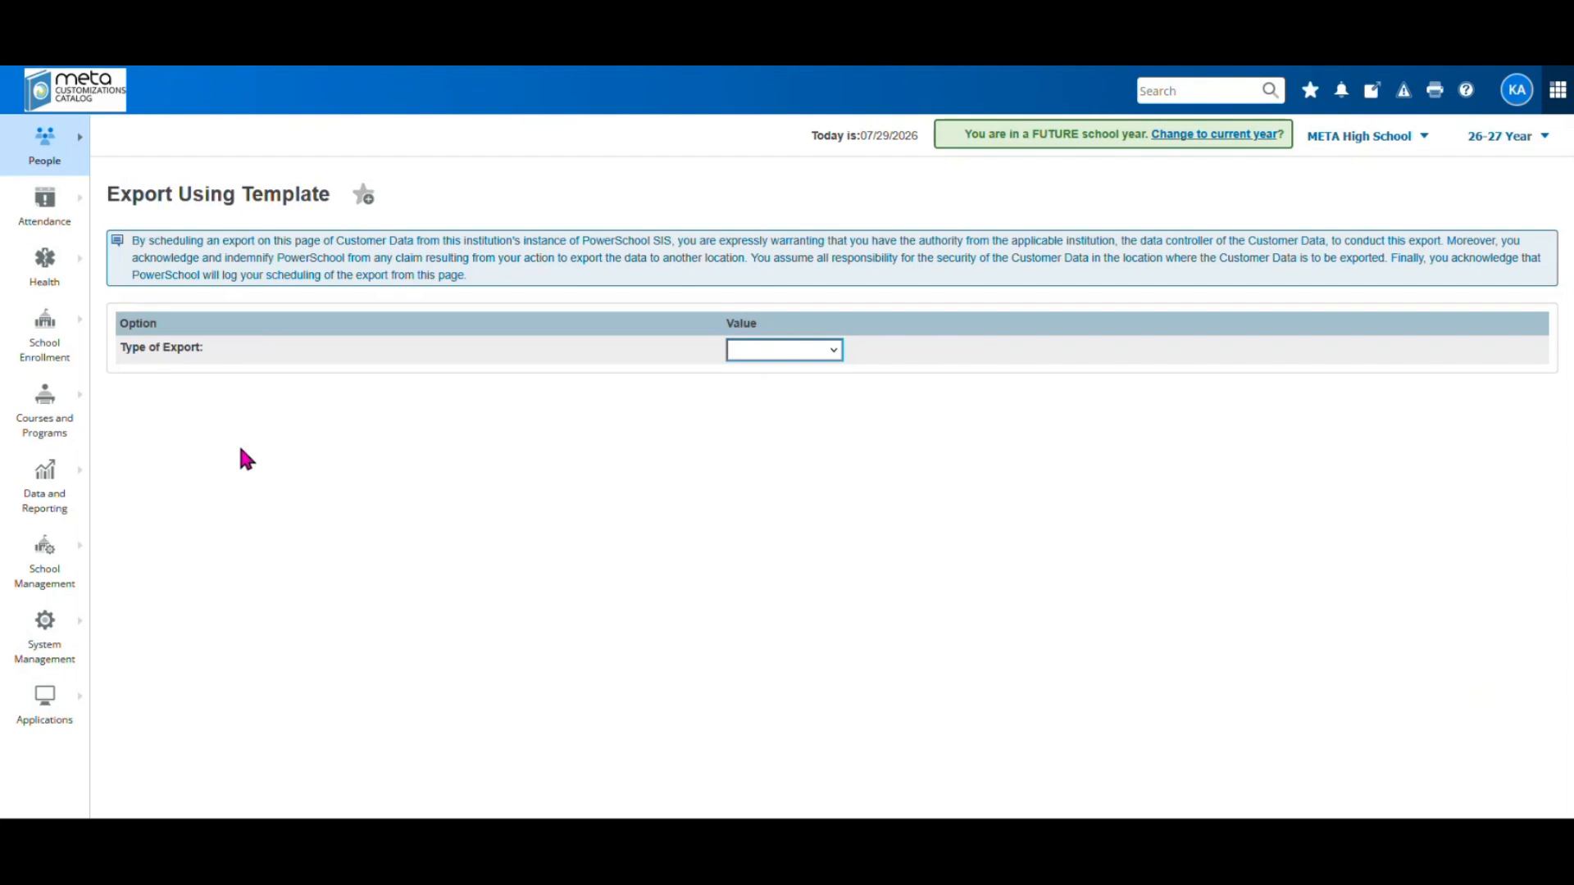
# Choose Students as the type of export
pyautogui.click(822, 357)
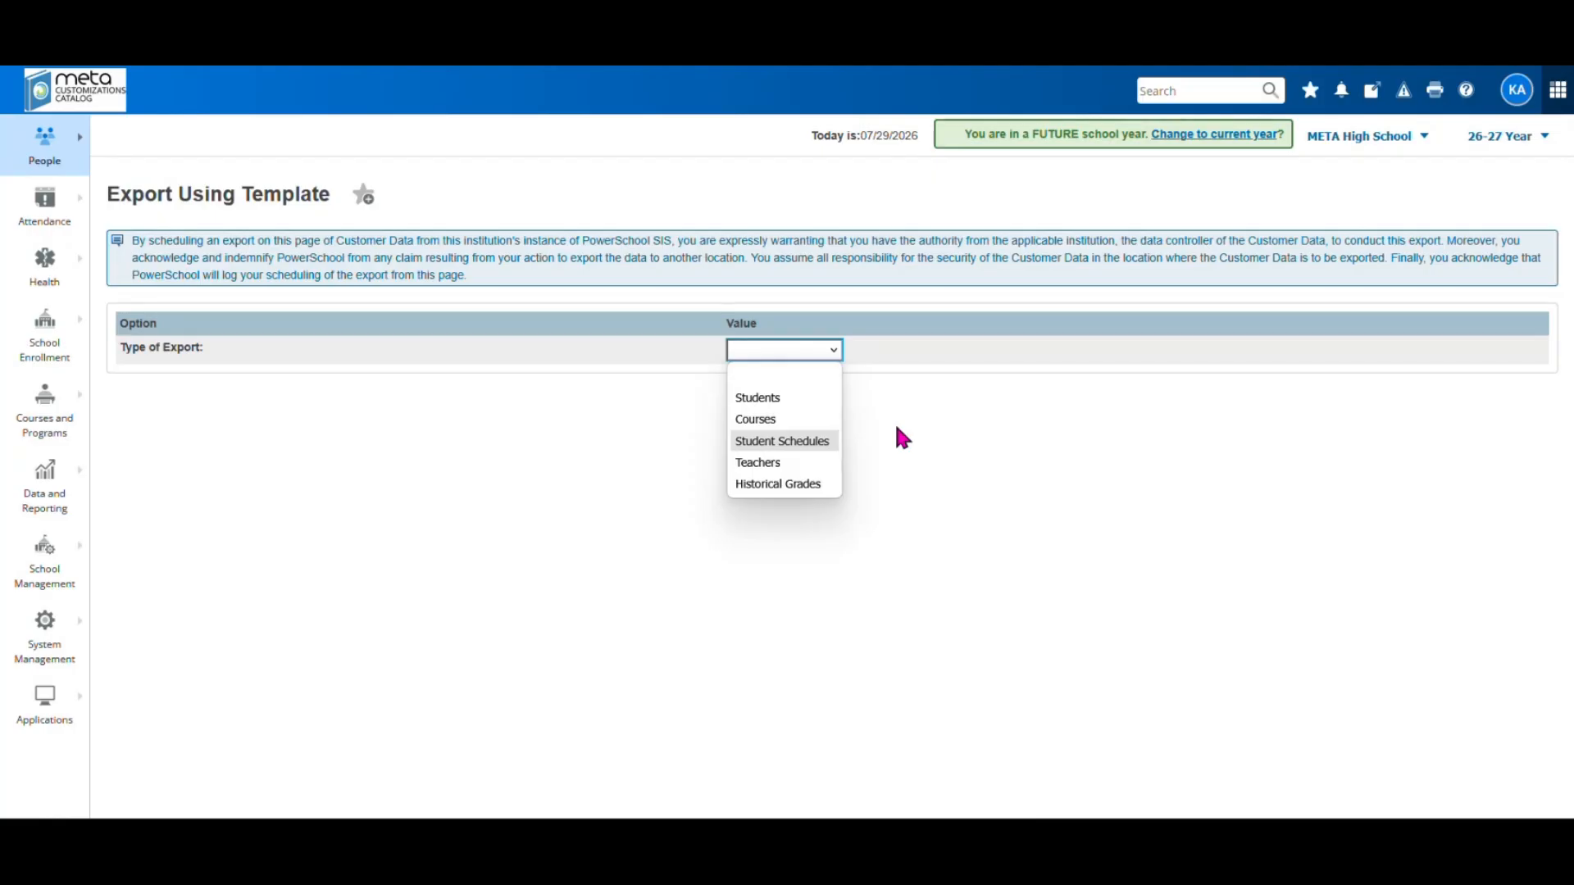
pyautogui.click(785, 396)
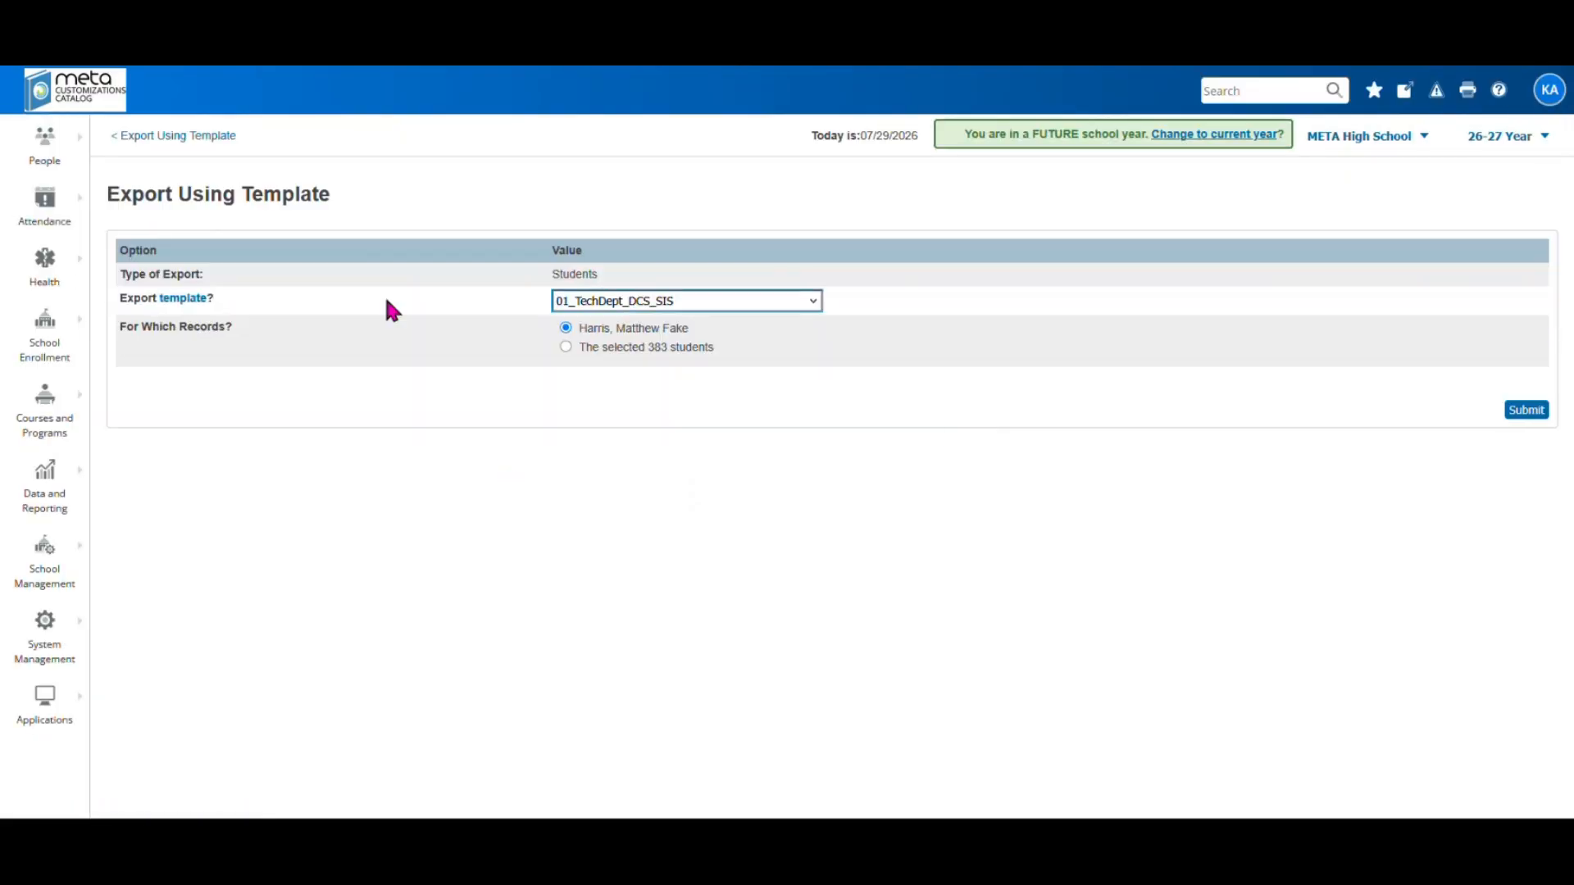
# Pick the Direct Certification template and export all 383 selected students rather than one
pyautogui.click(814, 303)
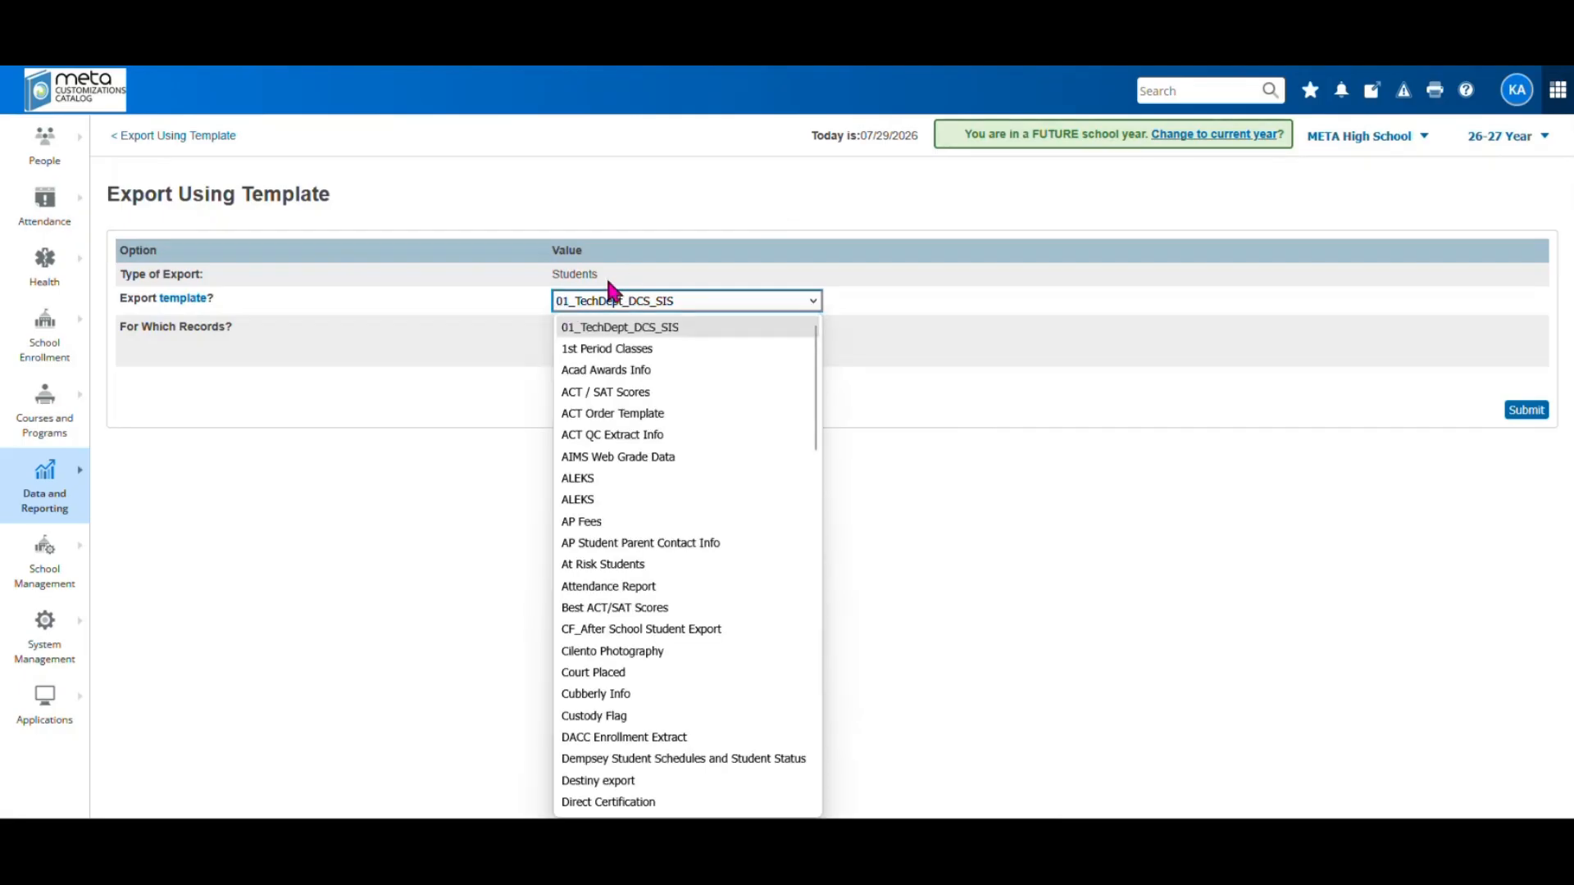
pyautogui.scroll(-1, 713, 607)
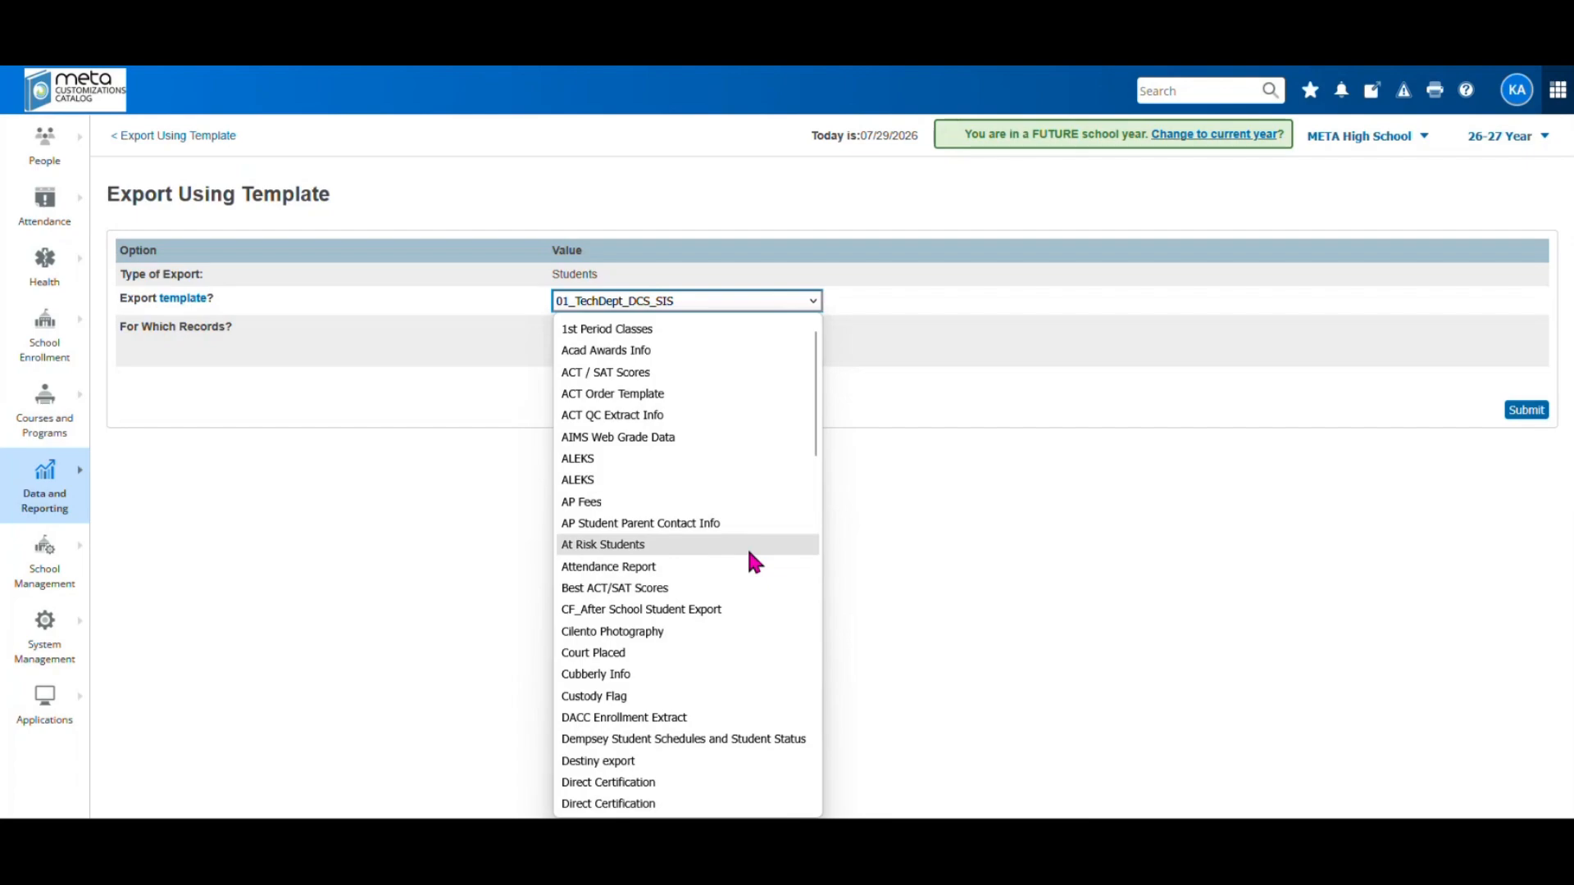
pyautogui.scroll(-2, 748, 558)
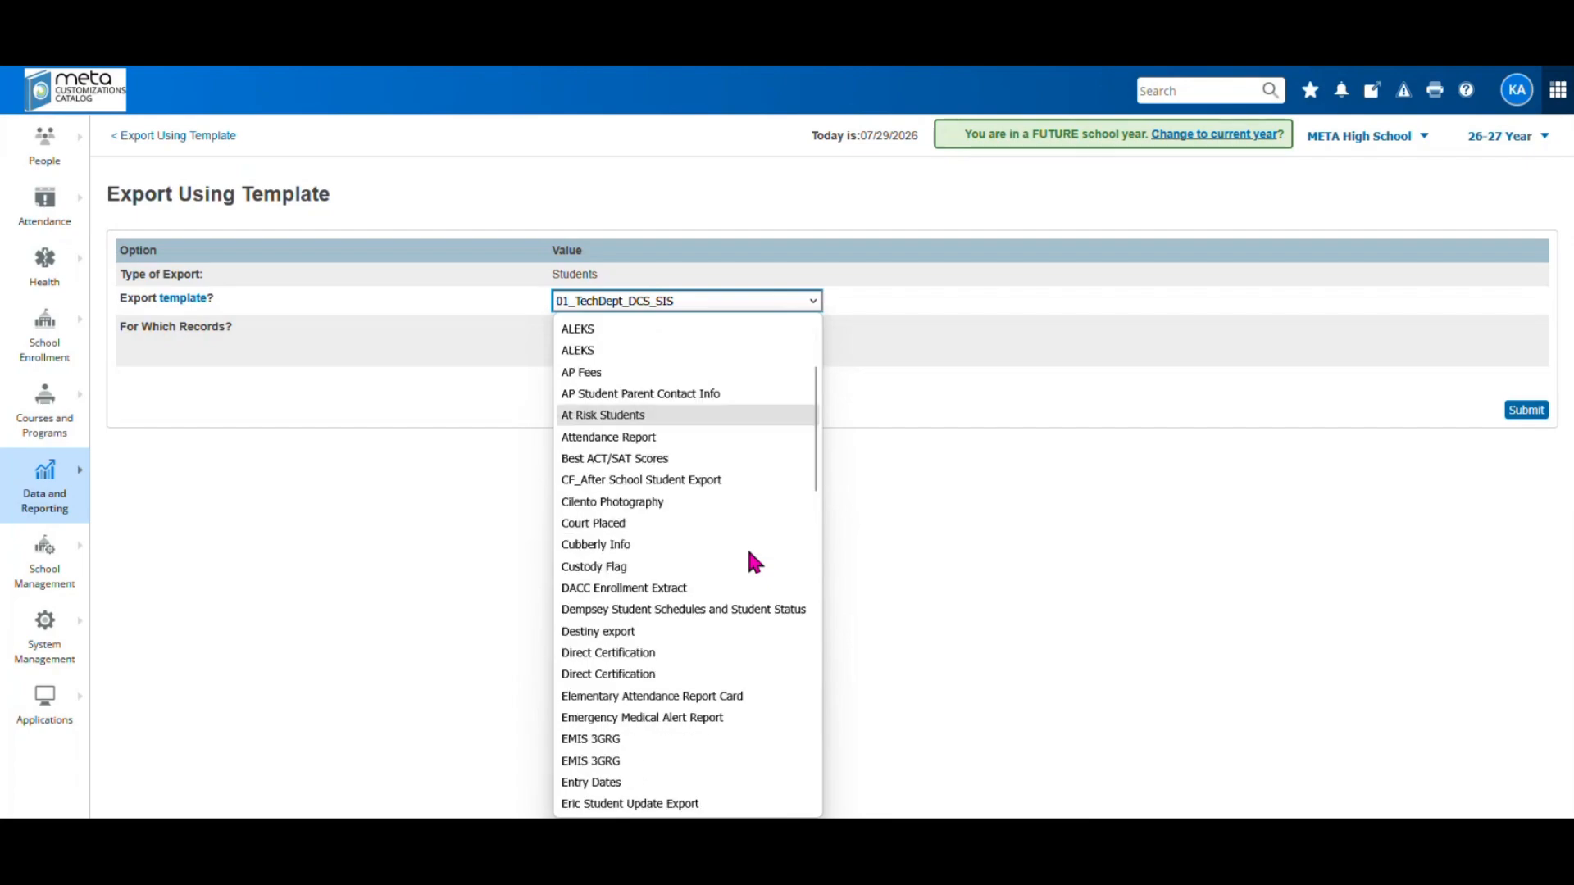
pyautogui.scroll(-2, 748, 557)
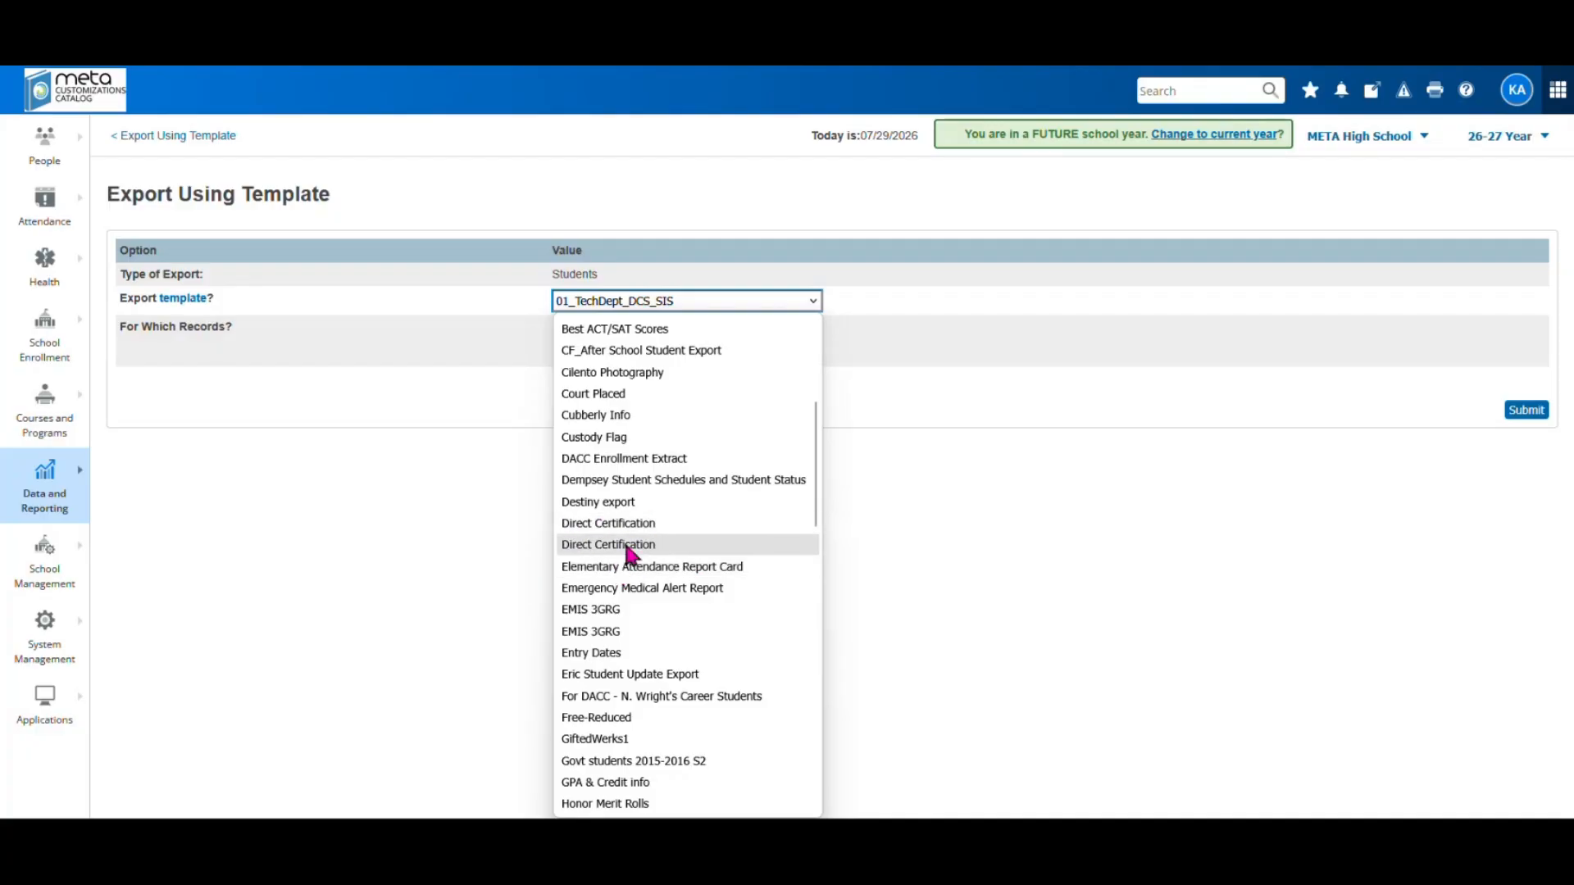
pyautogui.click(591, 545)
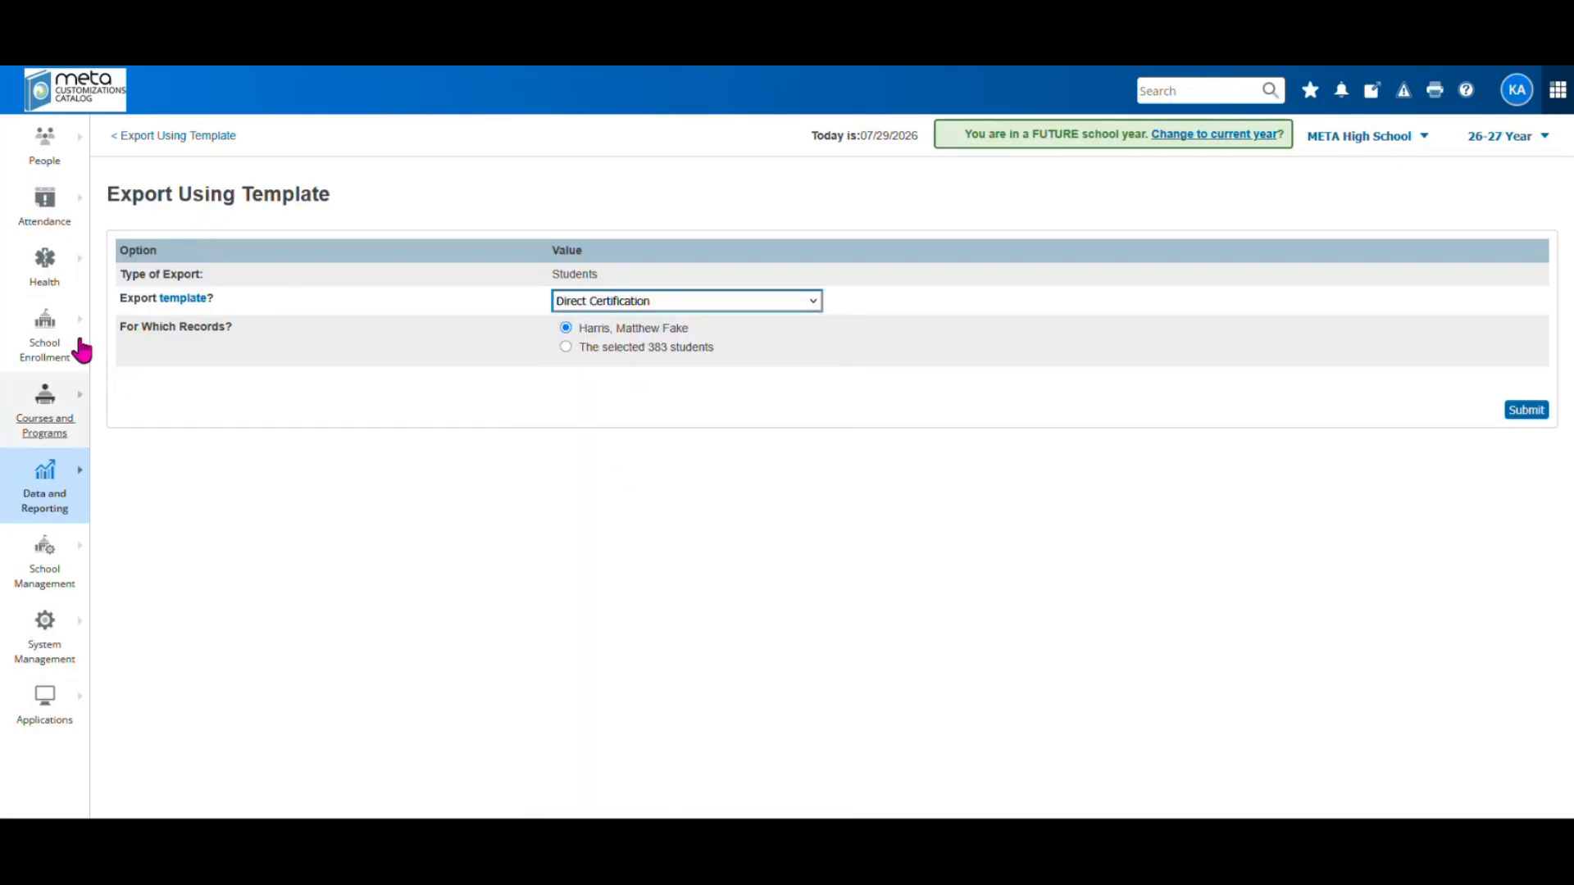
pyautogui.click(566, 347)
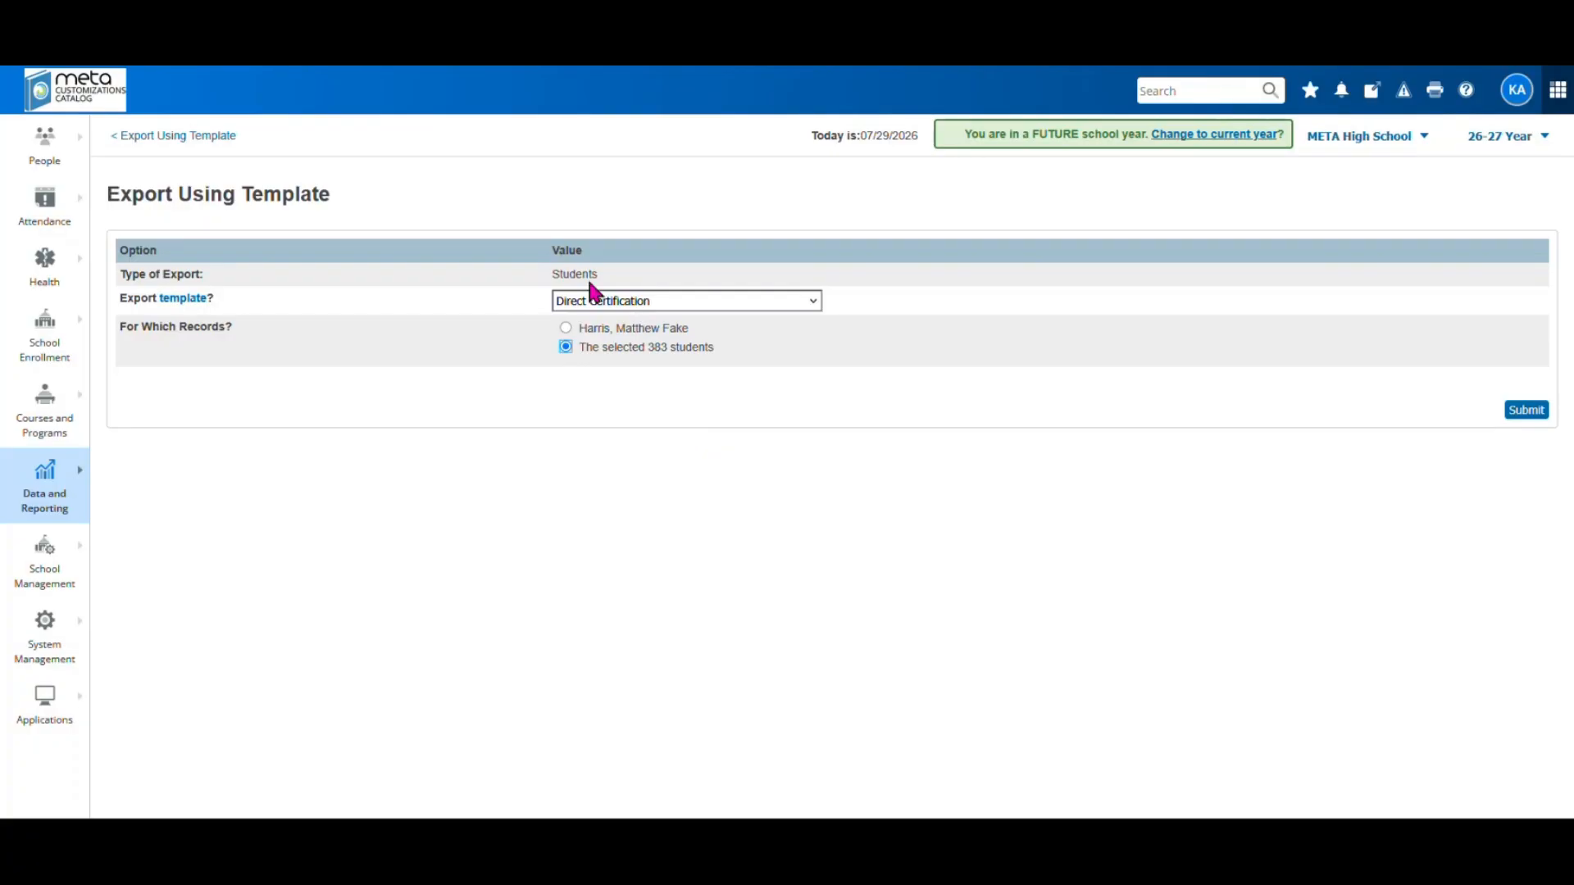
# Browse the export templates, keep Direct Certification, and return to the Start Page without exporting
pyautogui.click(813, 301)
pyautogui.scroll(-5, 759, 488)
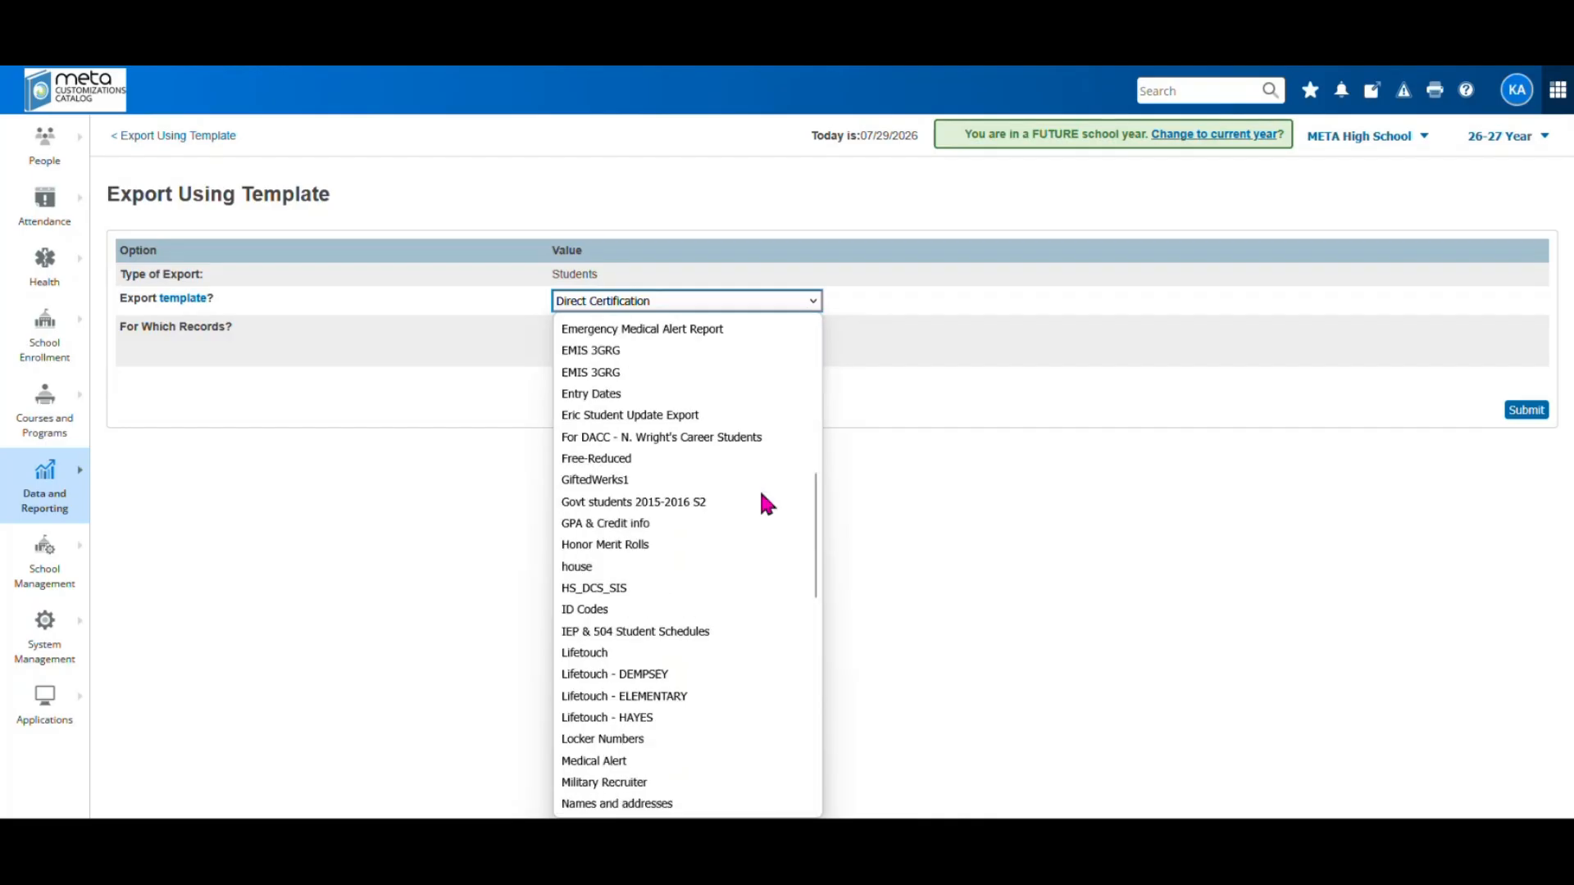
pyautogui.scroll(-2, 763, 502)
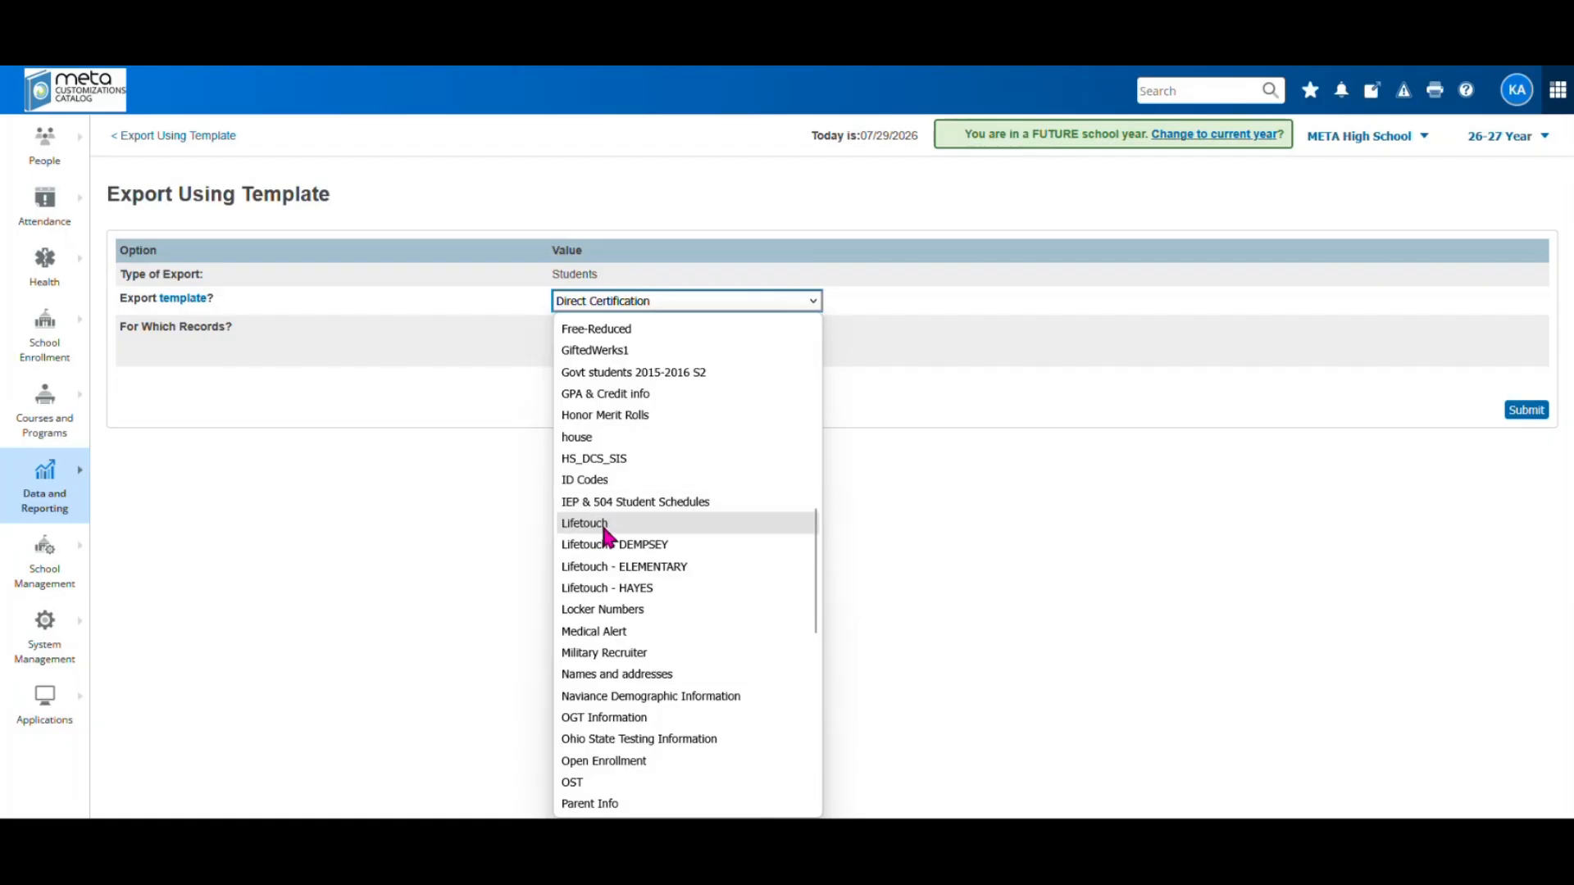
pyautogui.scroll(-5, 727, 575)
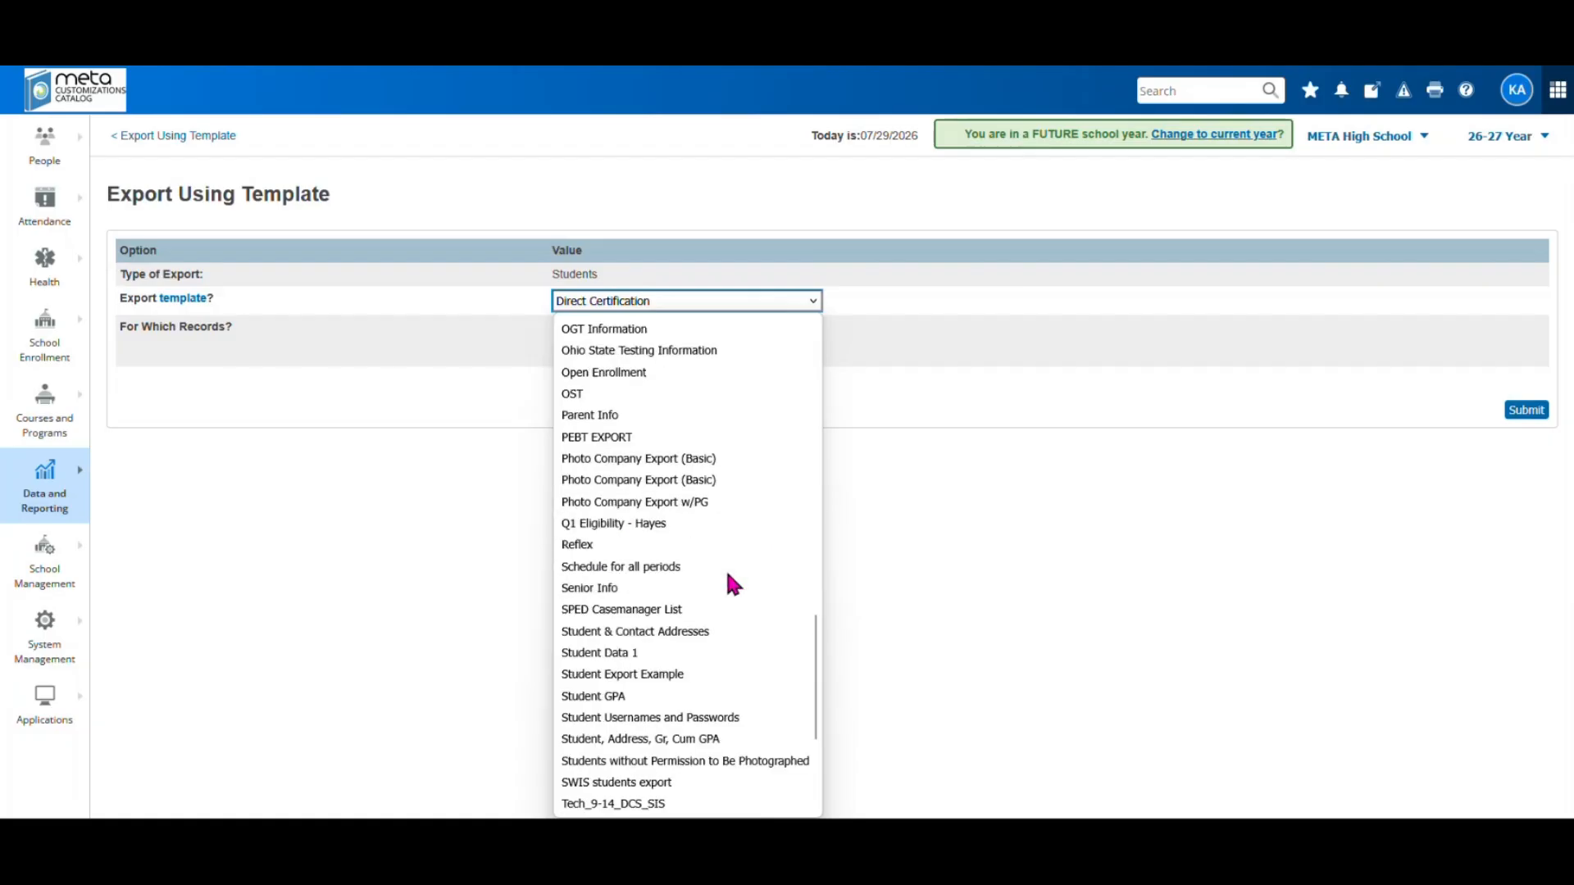
pyautogui.scroll(-3, 729, 576)
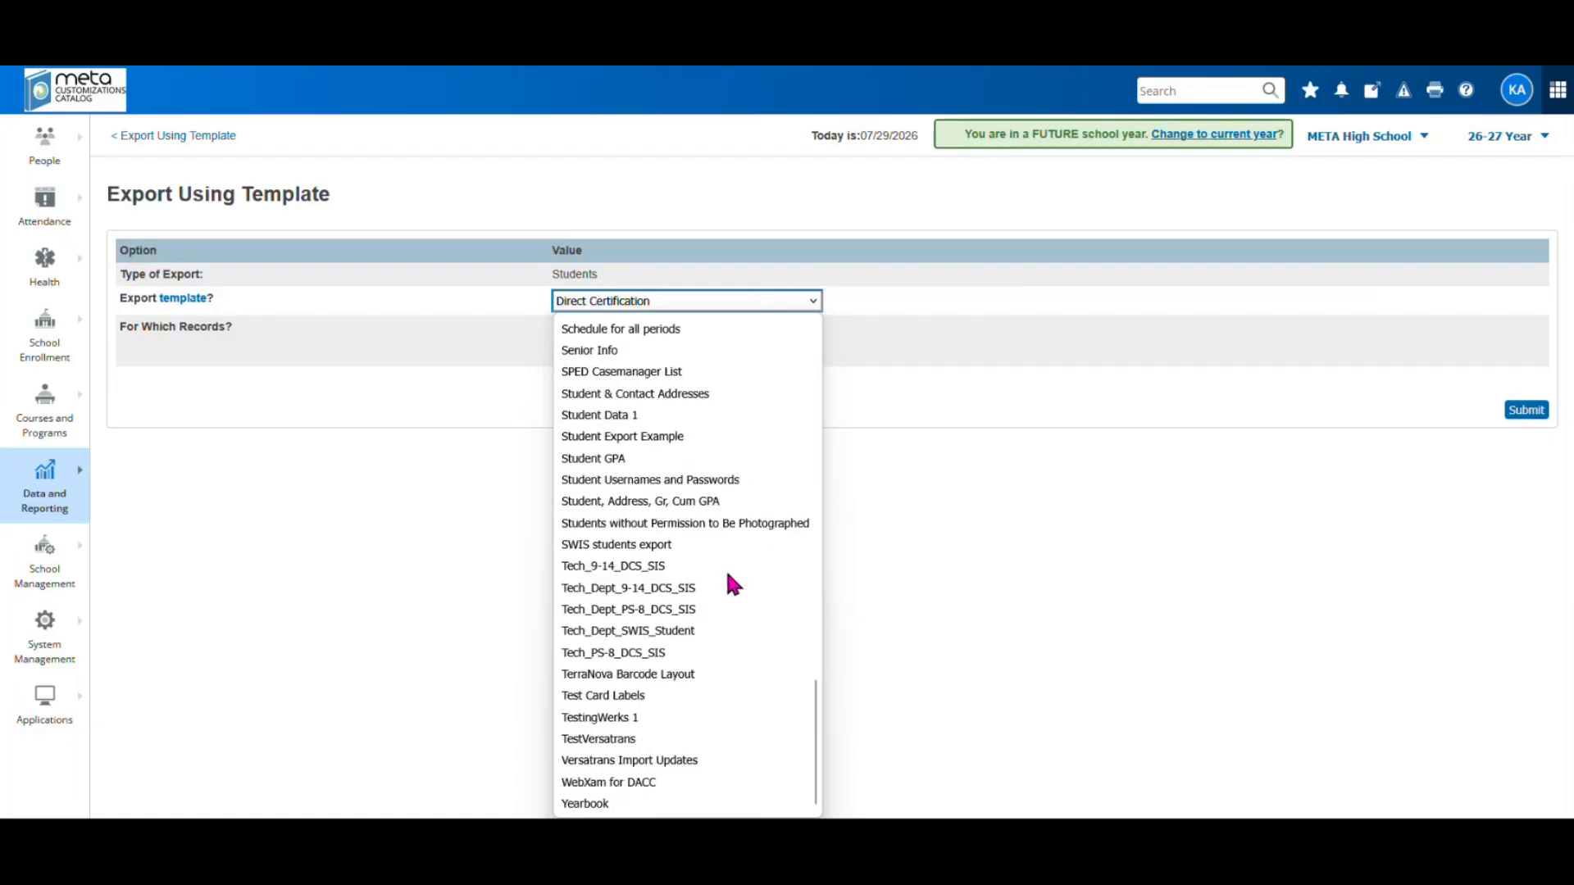
pyautogui.scroll(4, 727, 578)
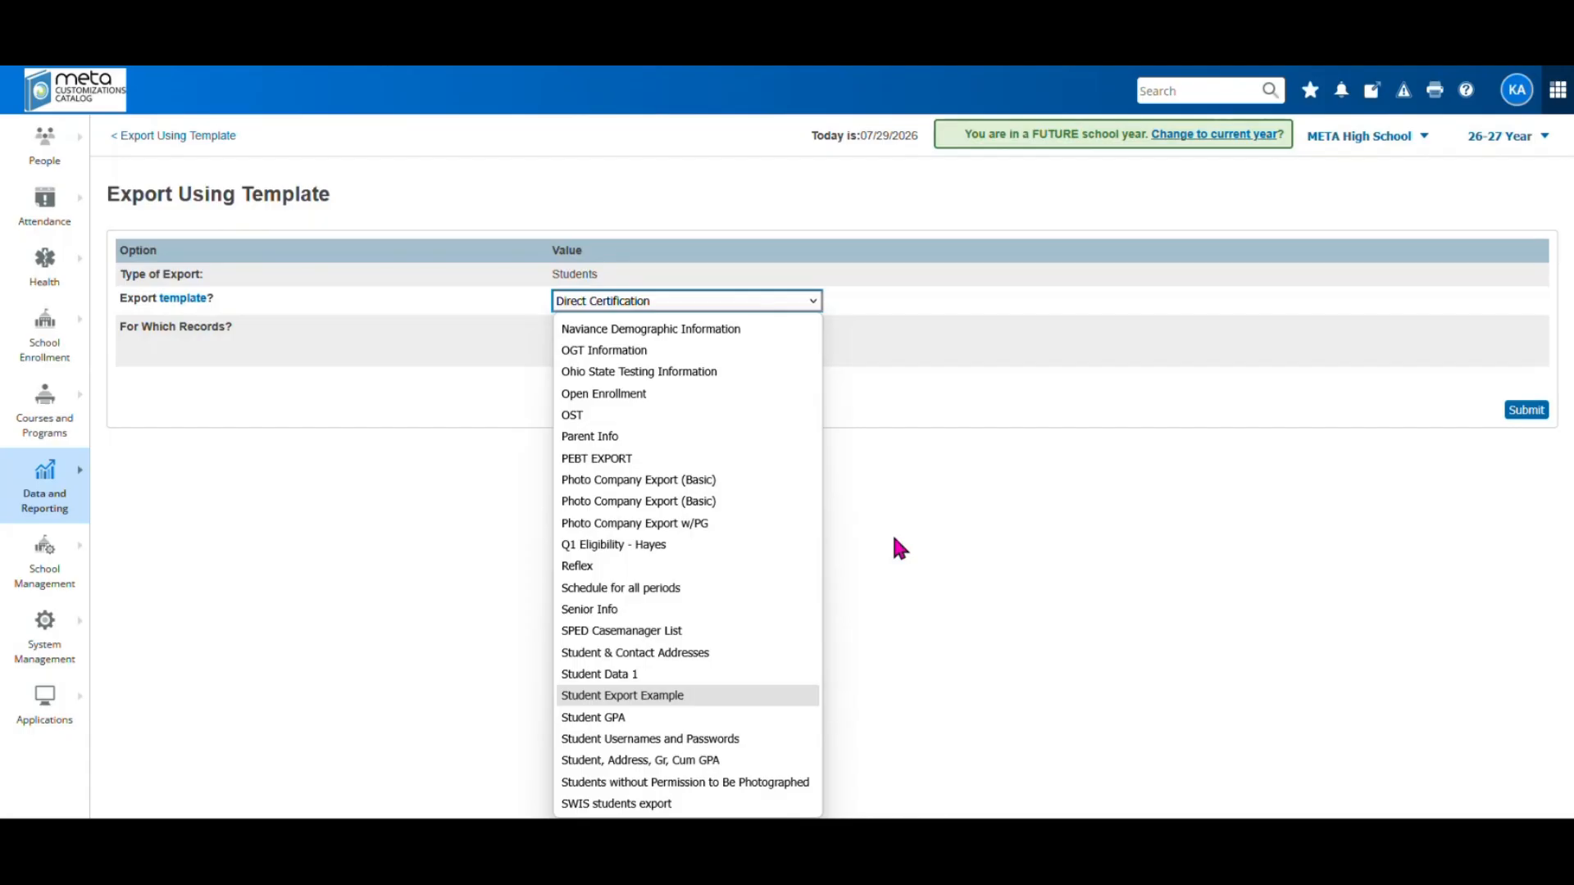
pyautogui.click(313, 163)
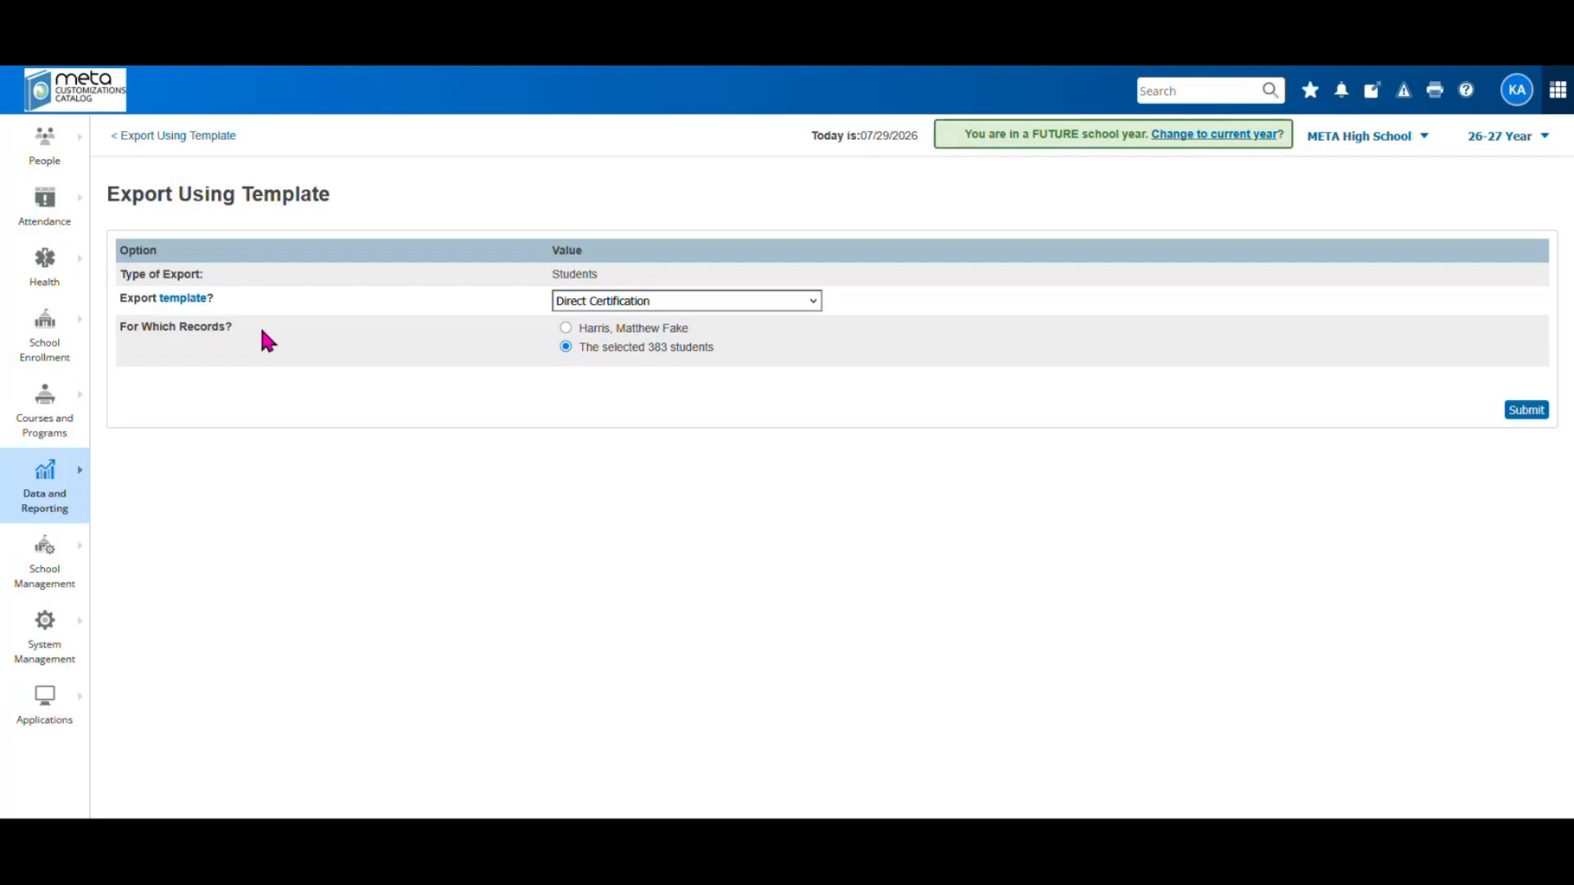
pyautogui.click(82, 88)
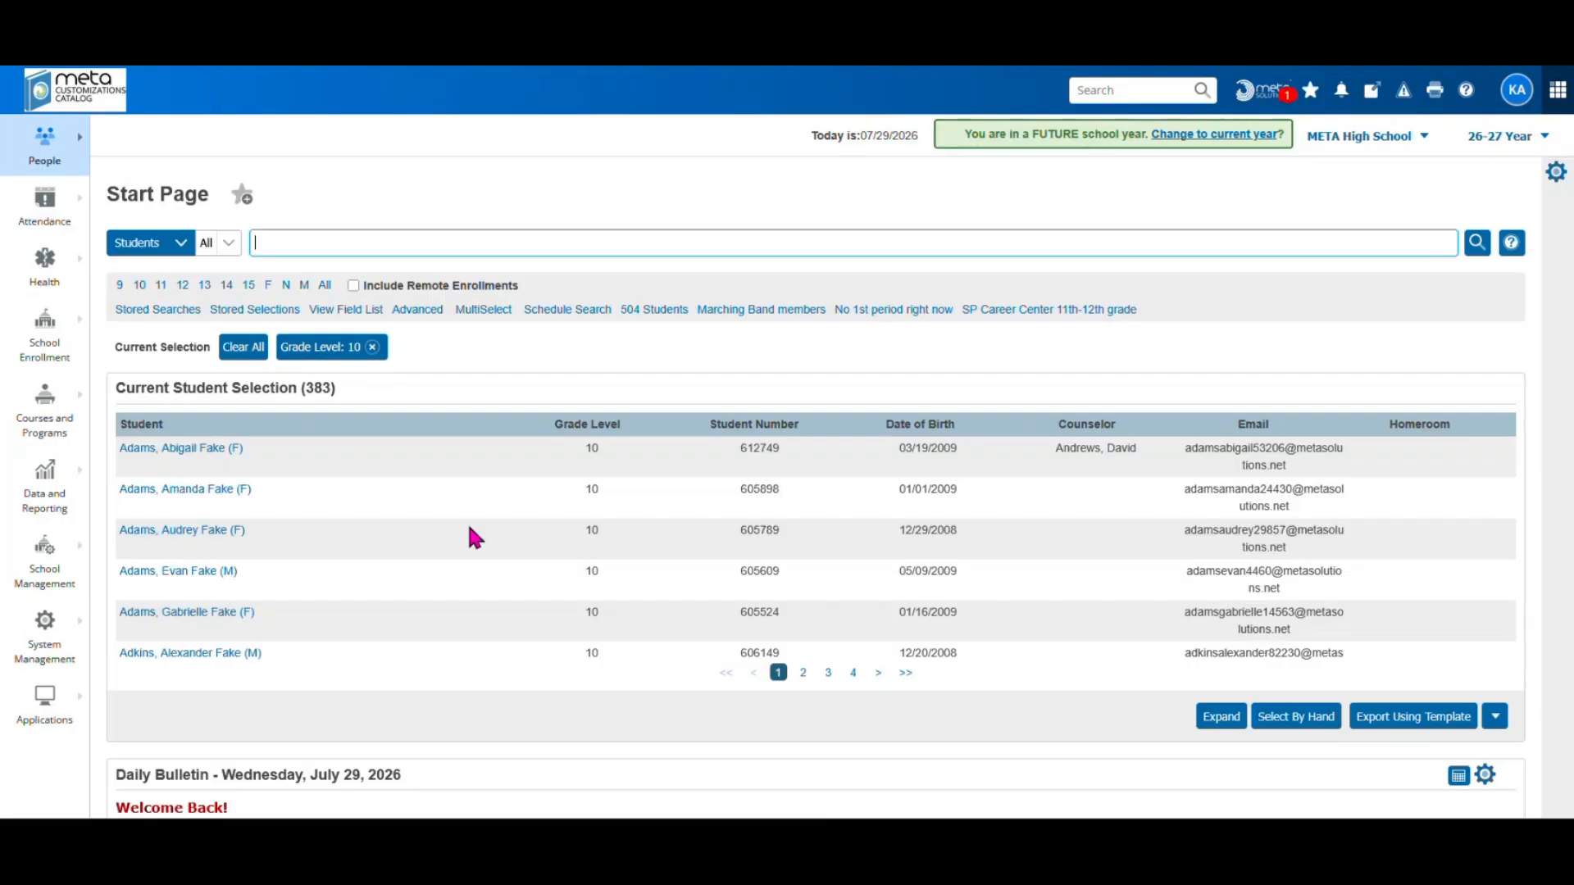
# Back on the Start Page, scroll to the Daily Bulletin and open its setup page
pyautogui.click(43, 577)
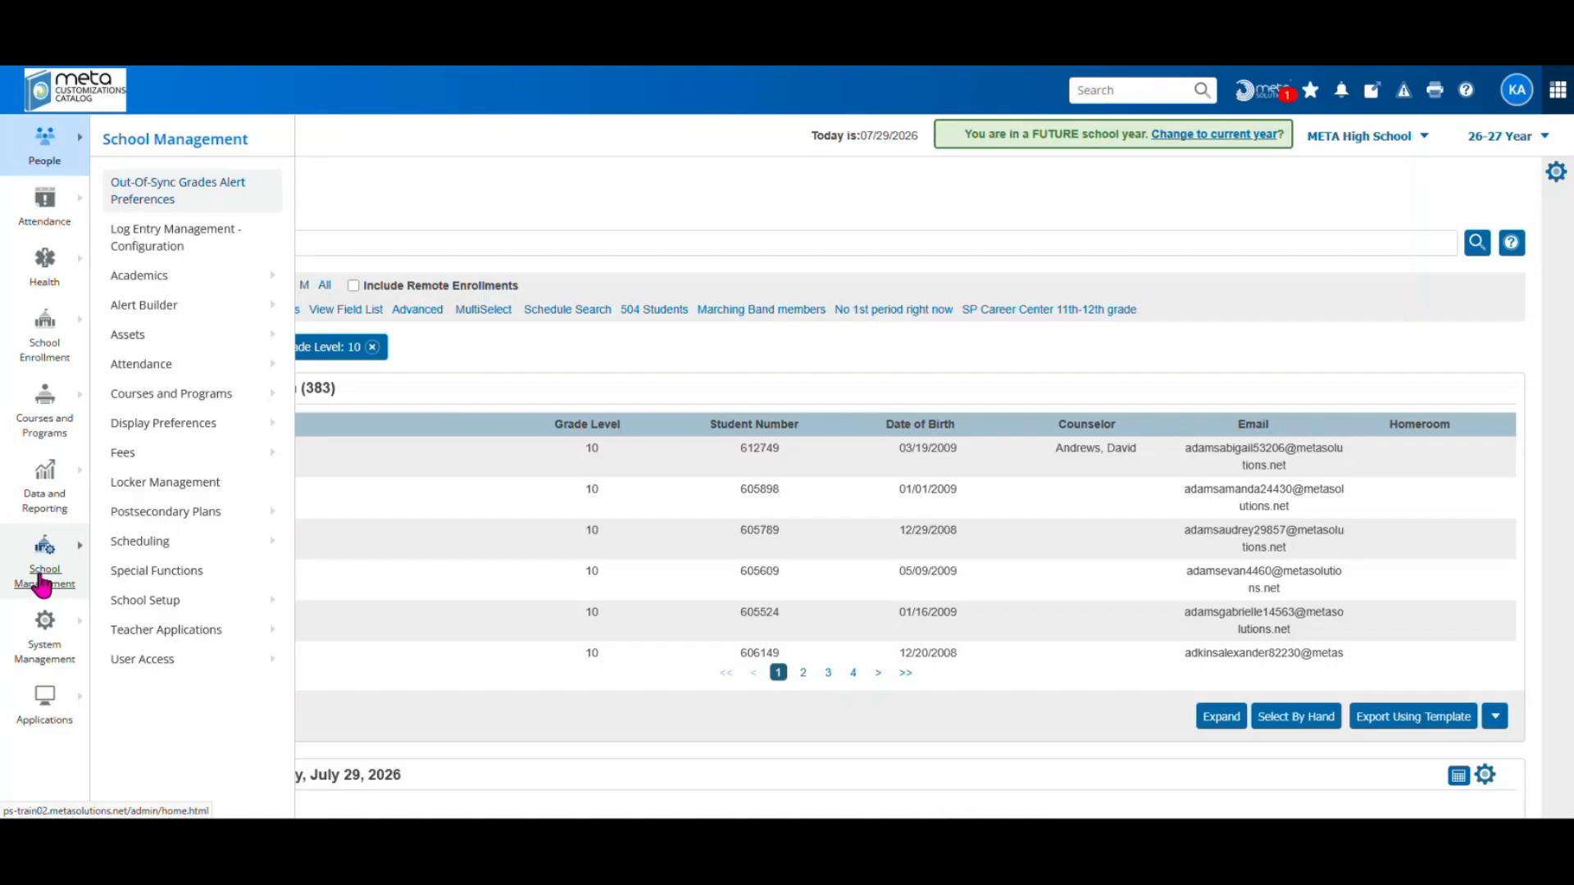
pyautogui.click(55, 79)
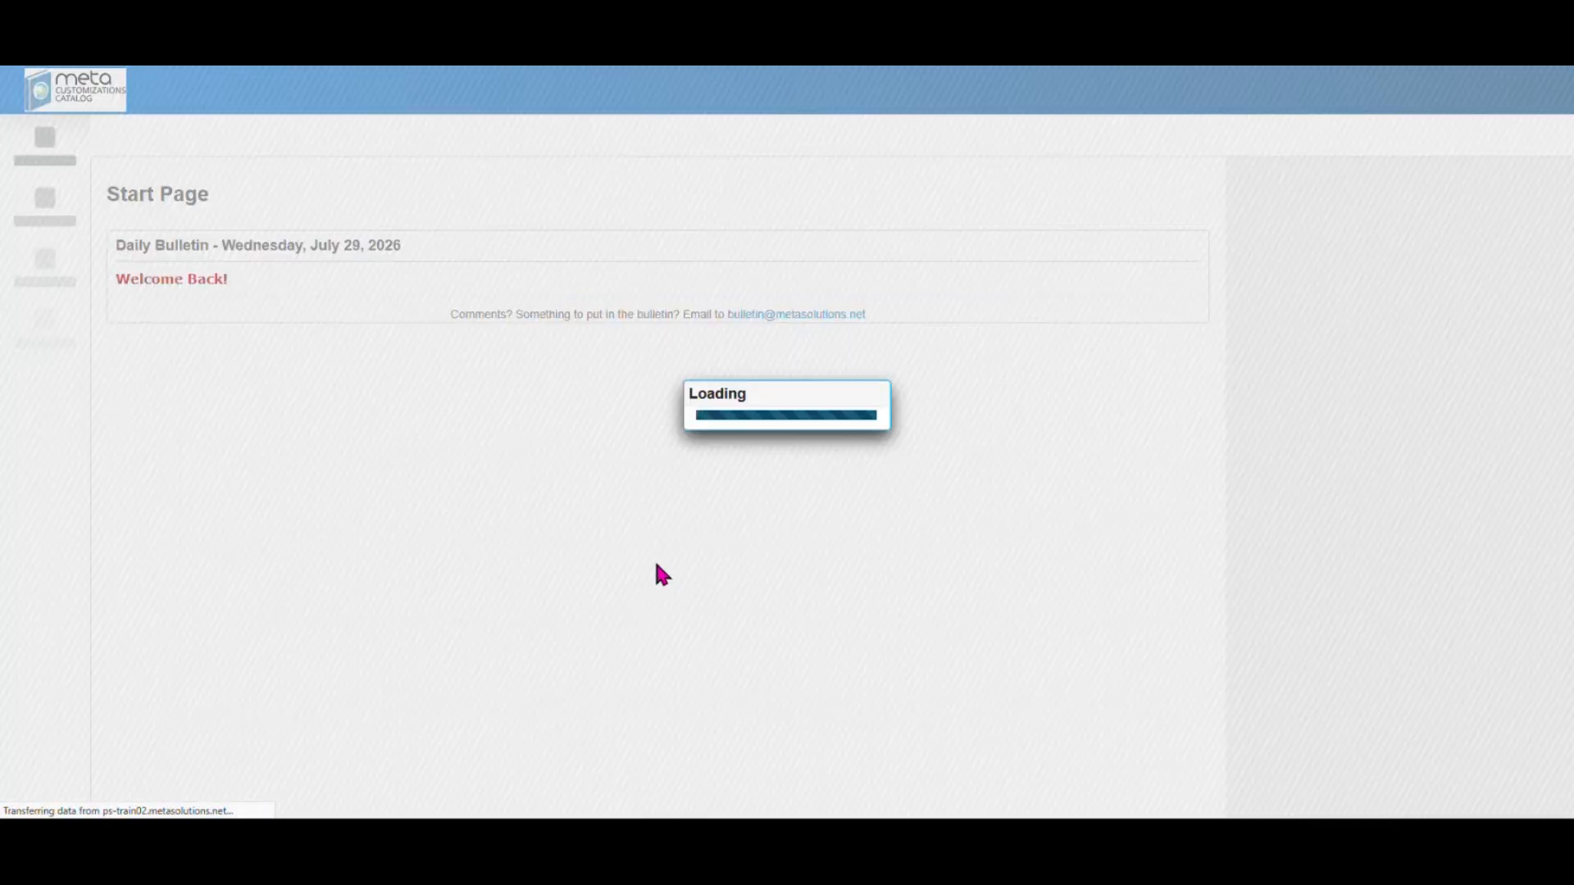
pyautogui.scroll(-5, 656, 565)
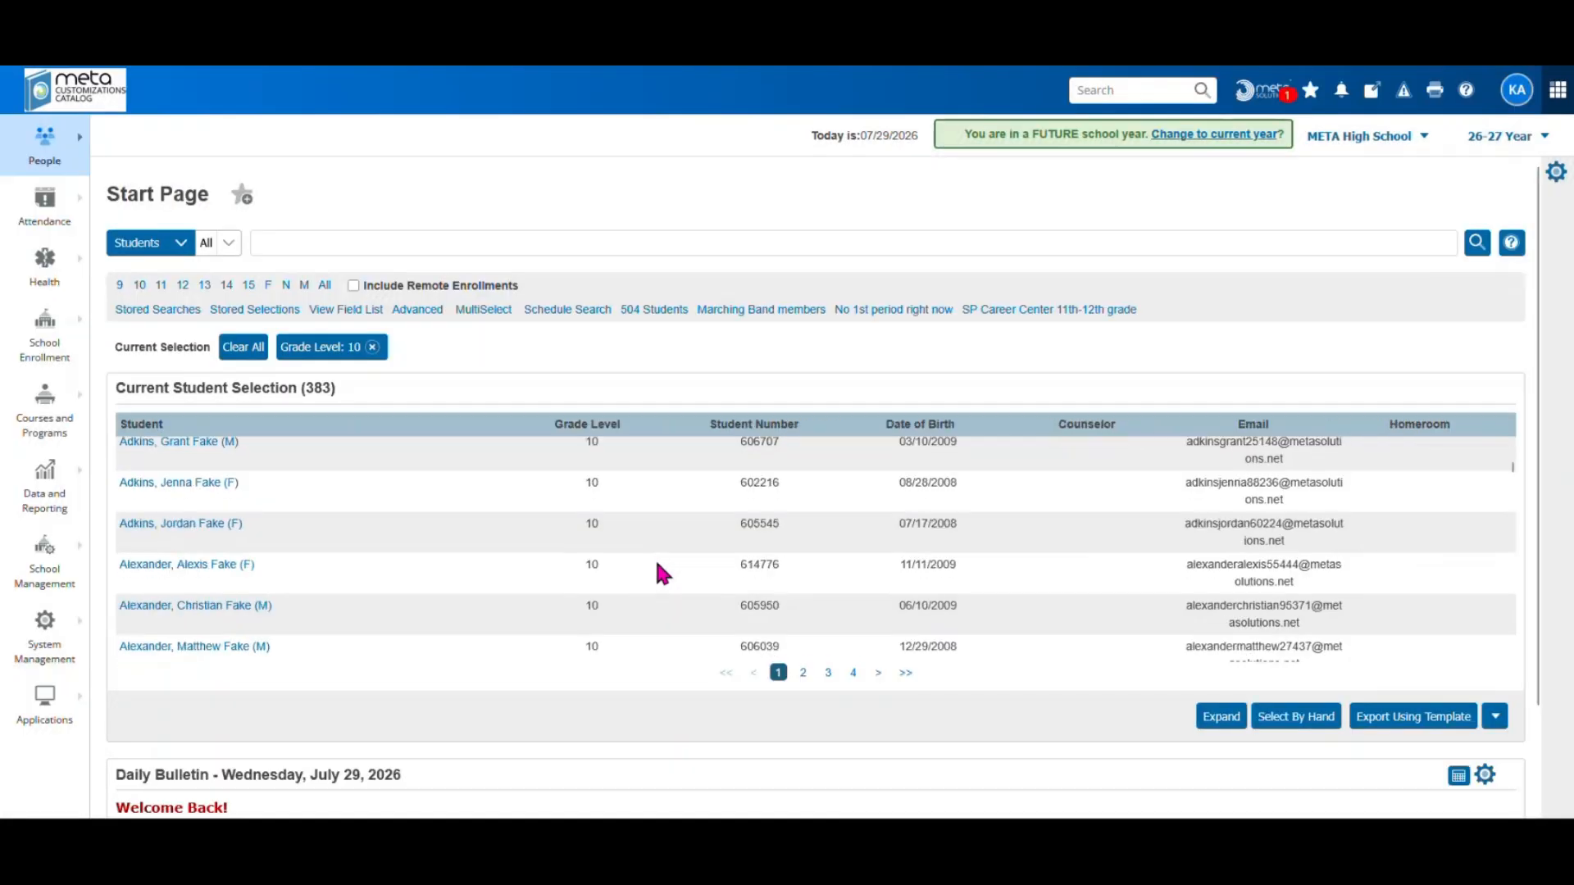
pyautogui.scroll(-2, 961, 708)
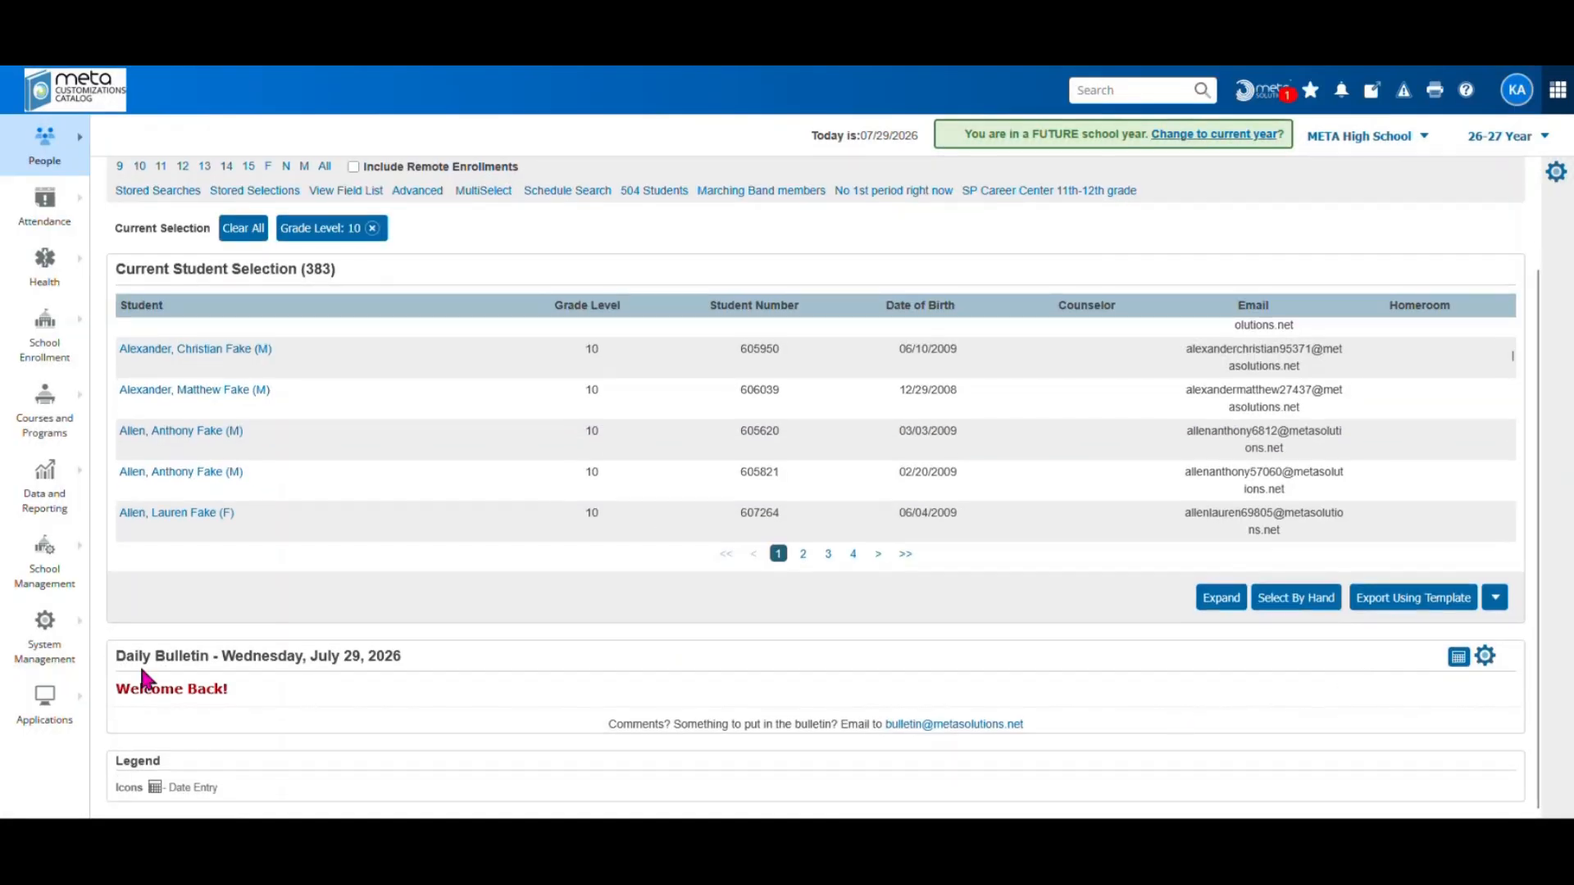
pyautogui.click(1486, 657)
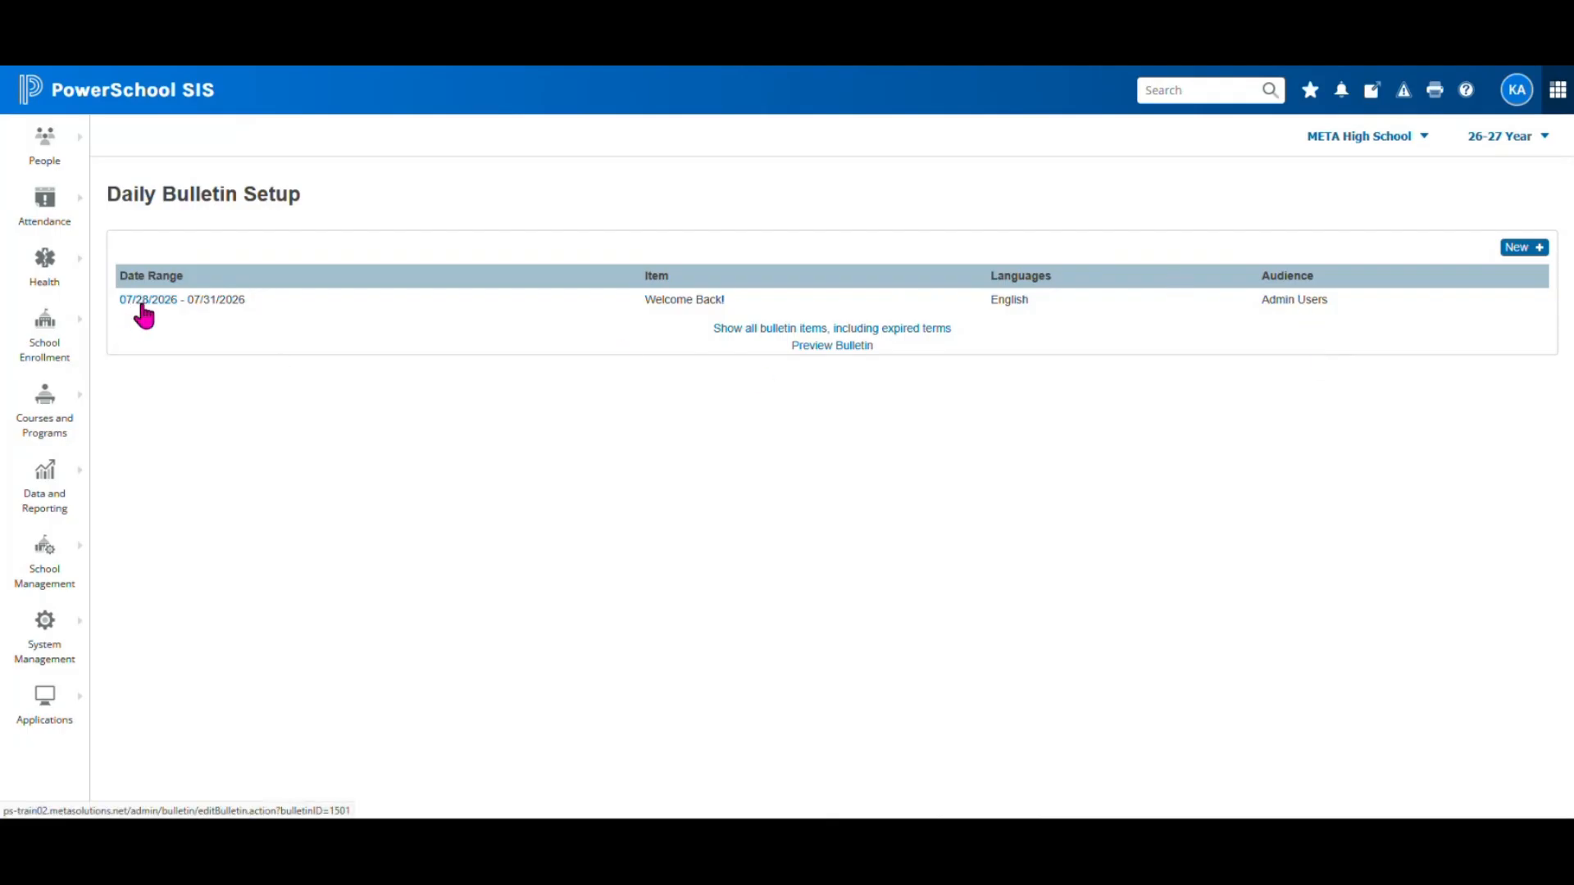
# Start a new Daily Bulletin item dated 07/29/2026 for Admin Users
pyautogui.click(1517, 248)
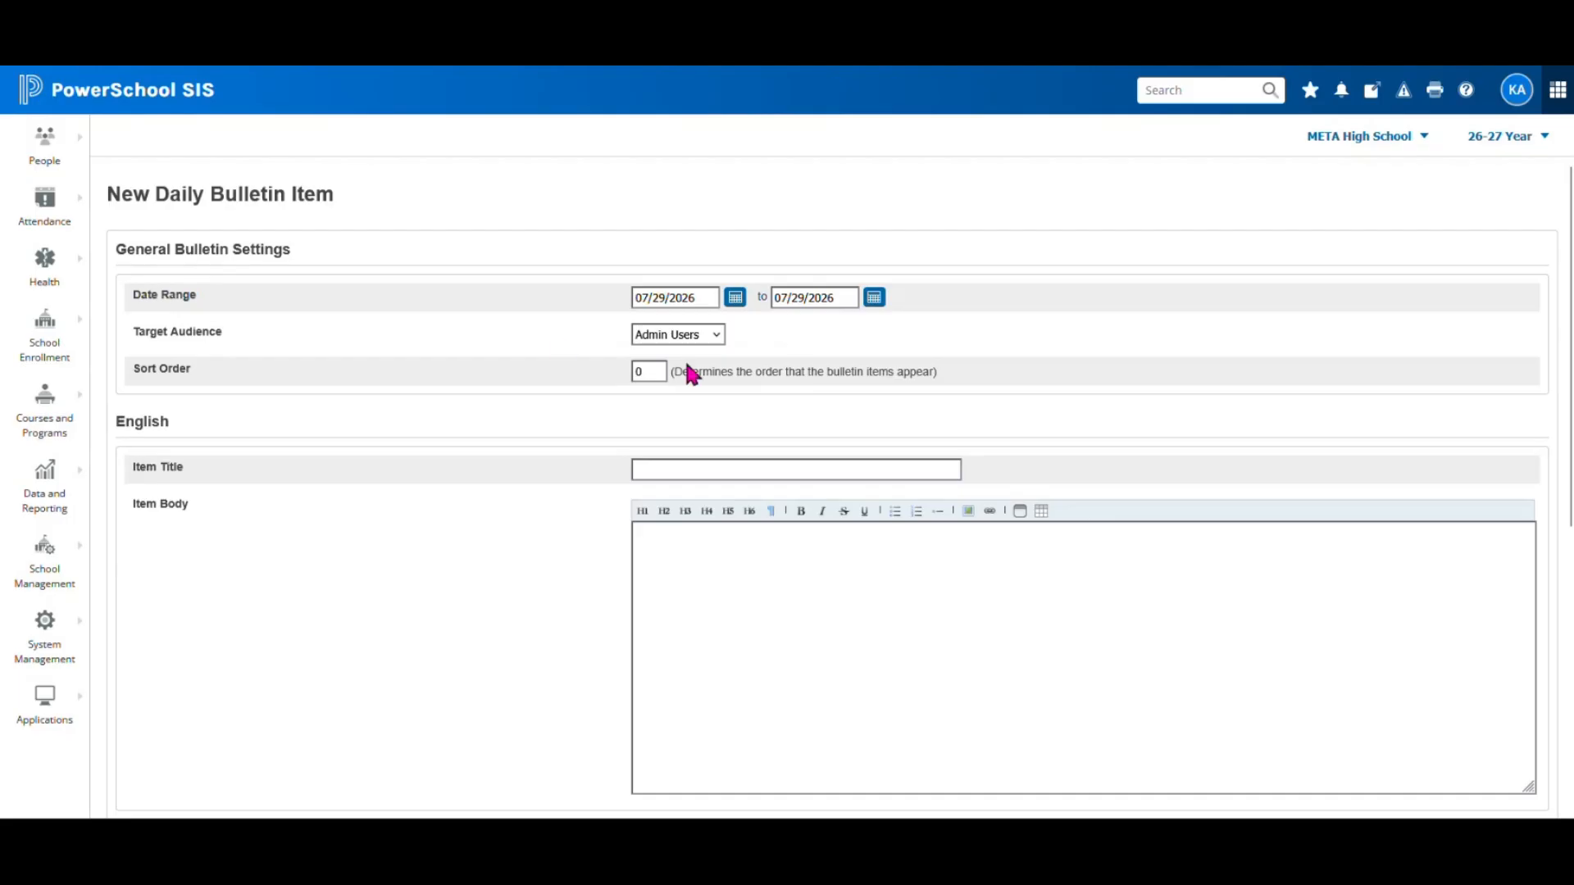
pyautogui.click(715, 333)
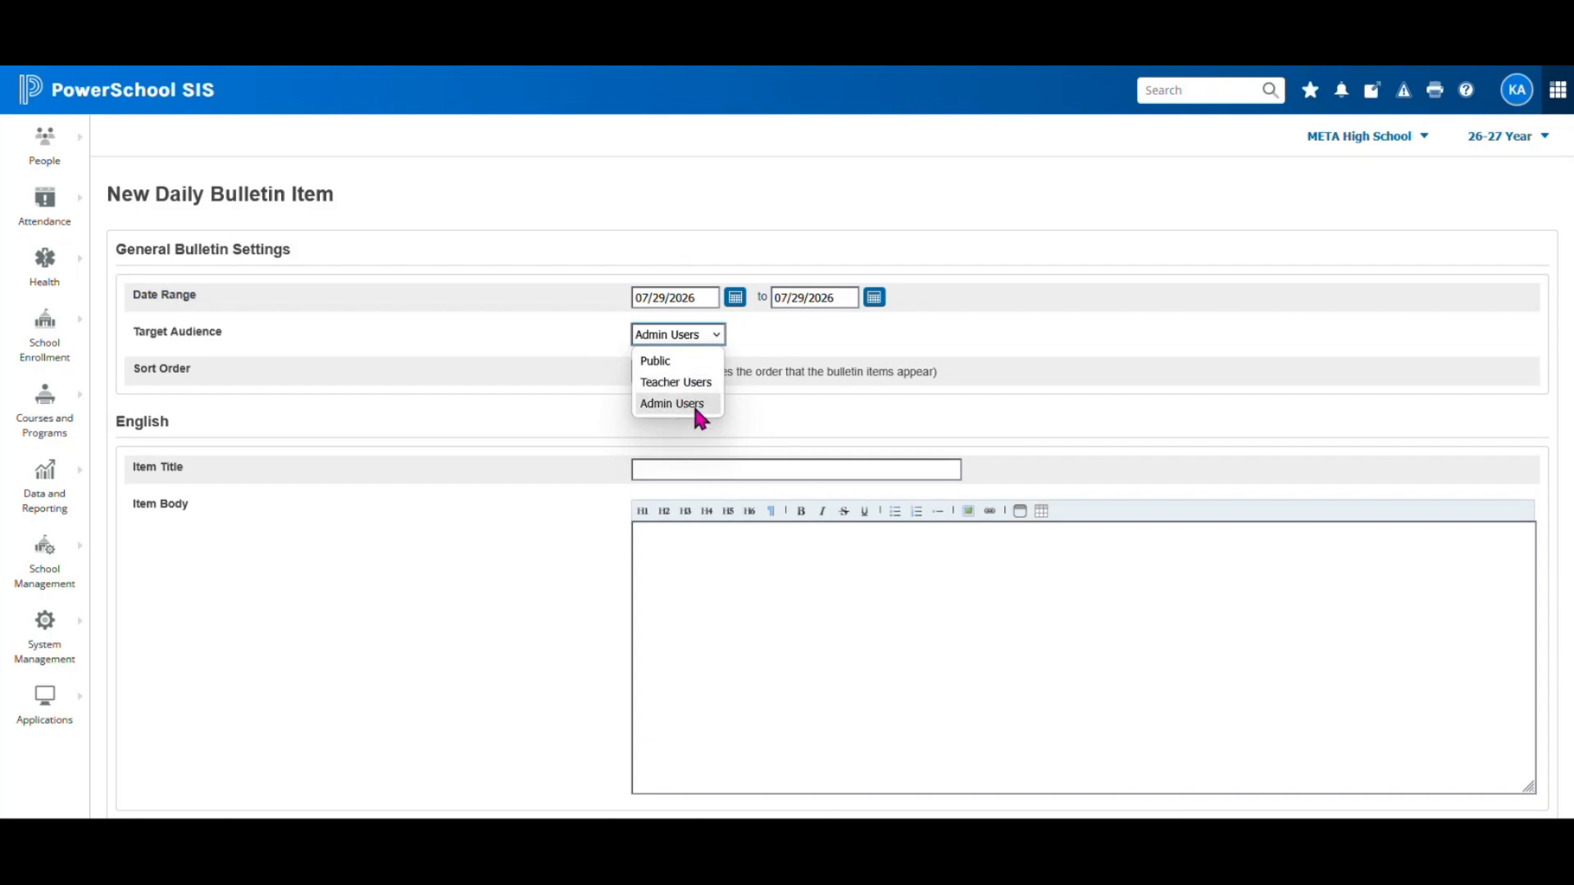
pyautogui.click(1091, 338)
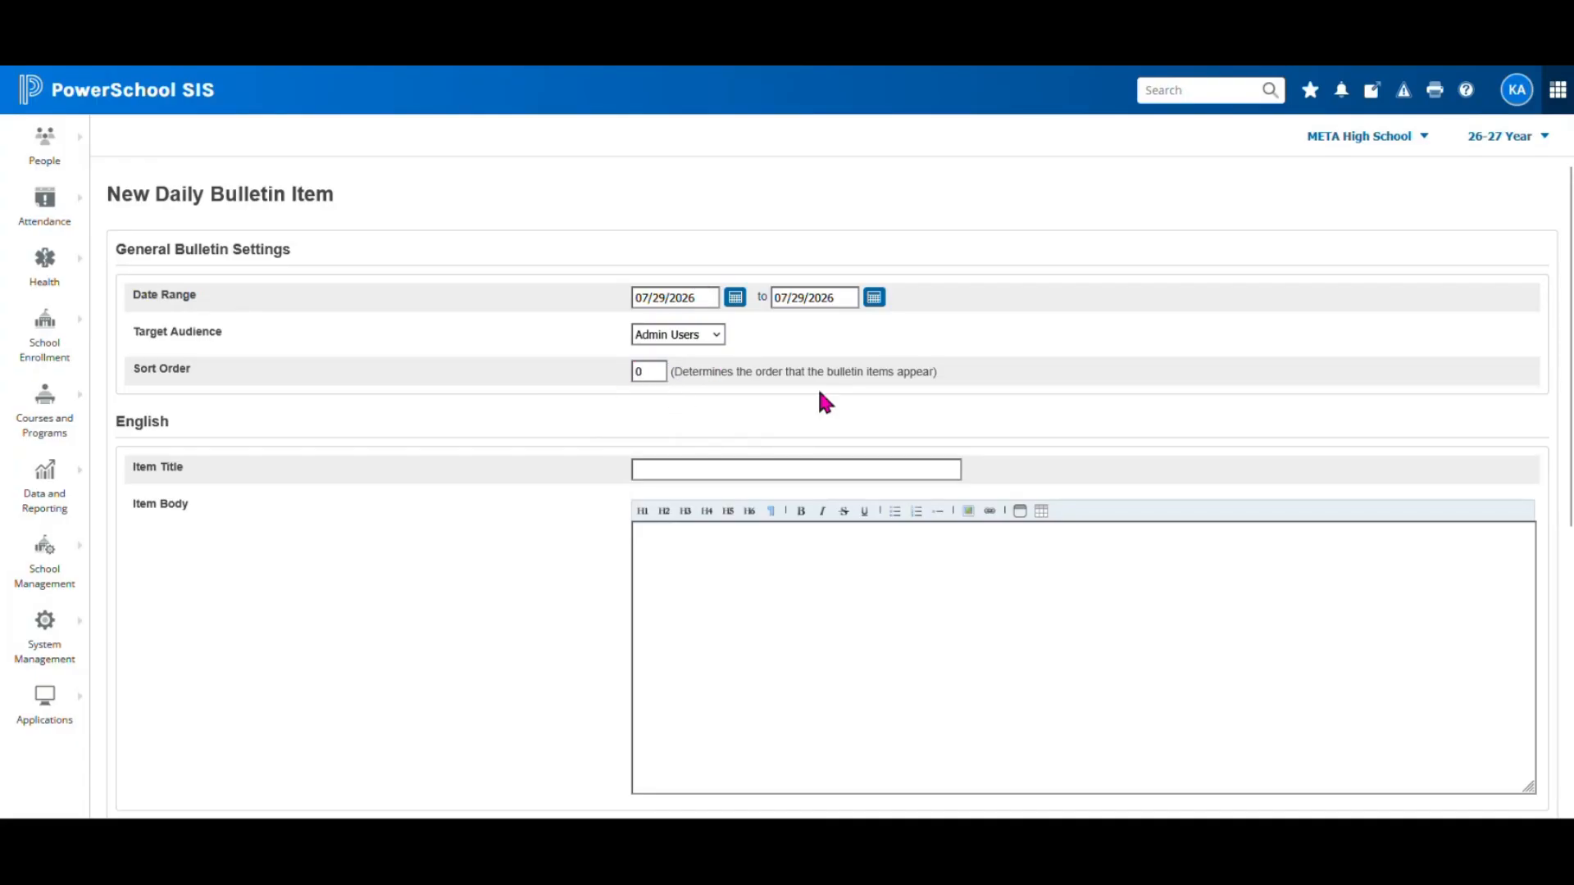
pyautogui.scroll(-2, 987, 430)
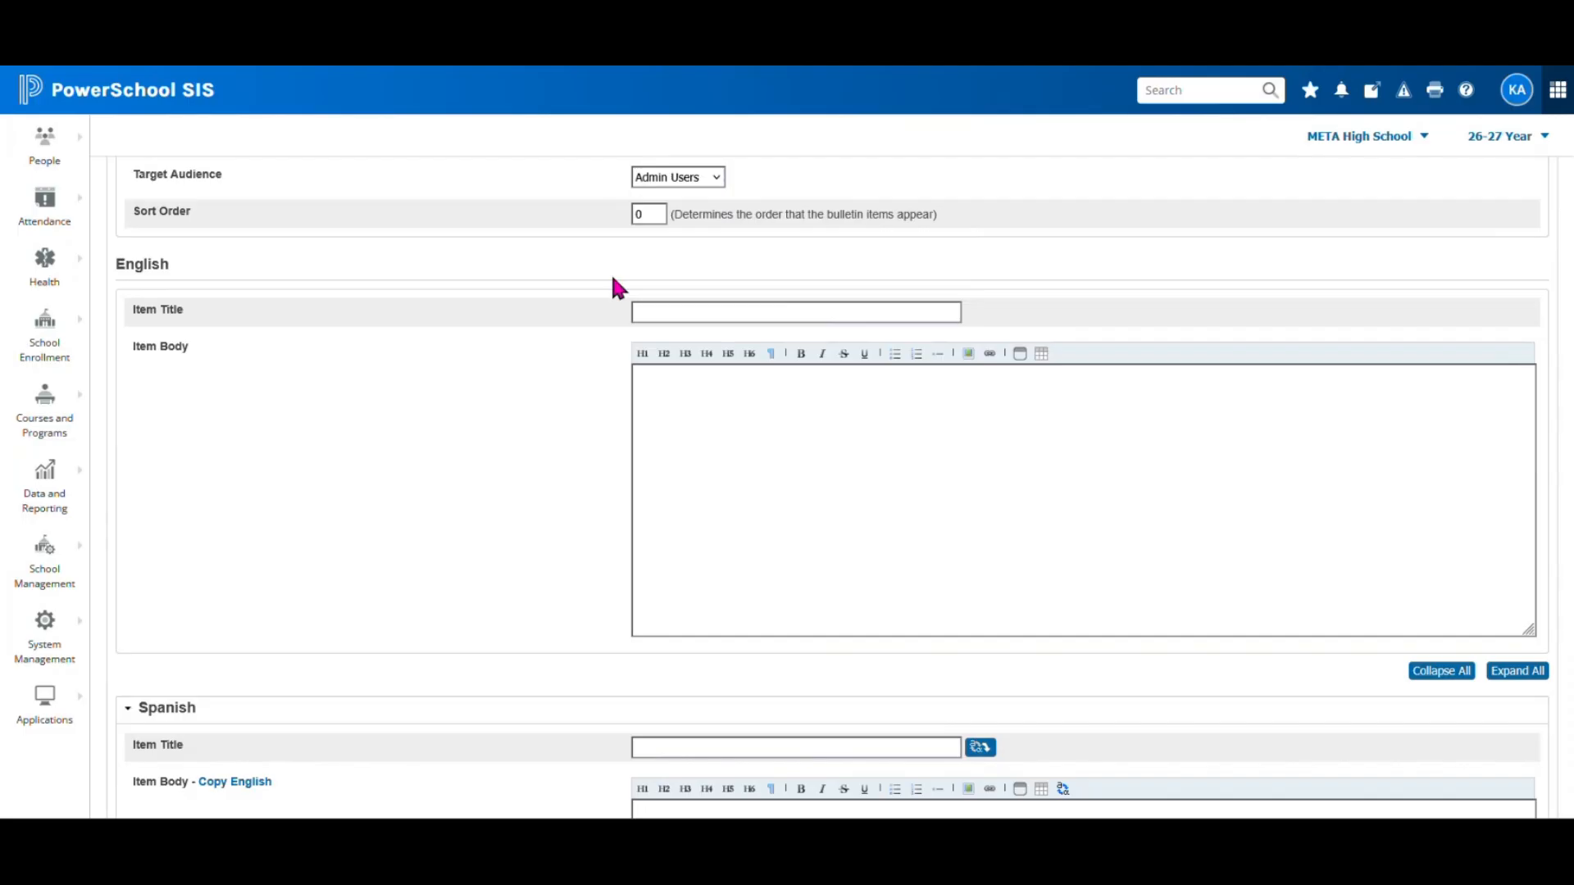
# Title the bulletin item 'Welcome Back!!!' with body 'Welcome Back! Enjoy your 26-27 school year'
pyautogui.click(665, 316)
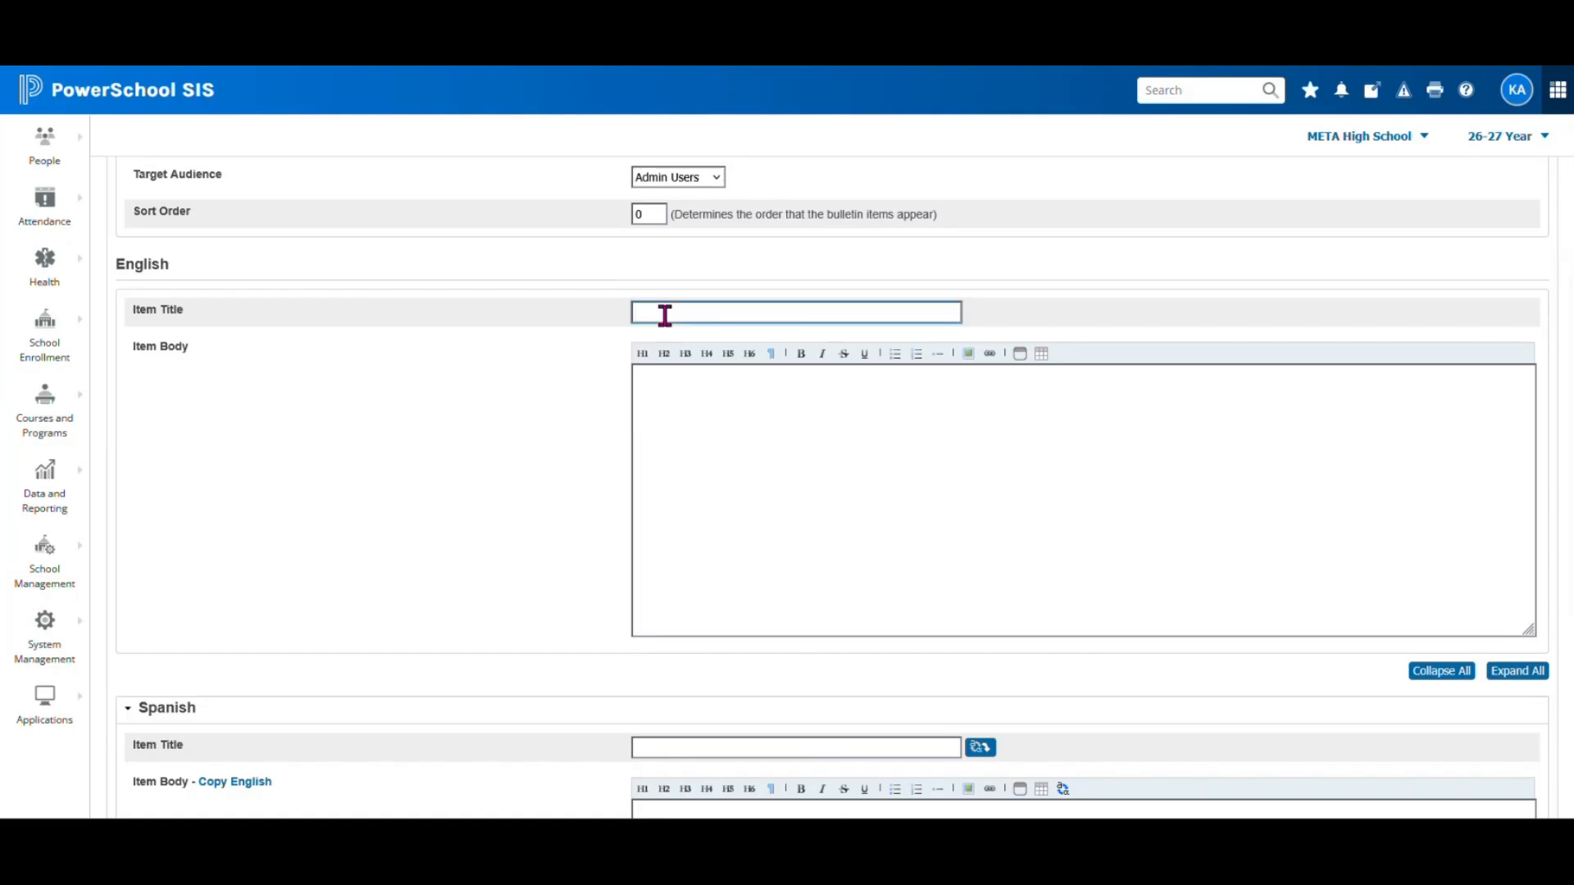
pyautogui.write('Welcome')
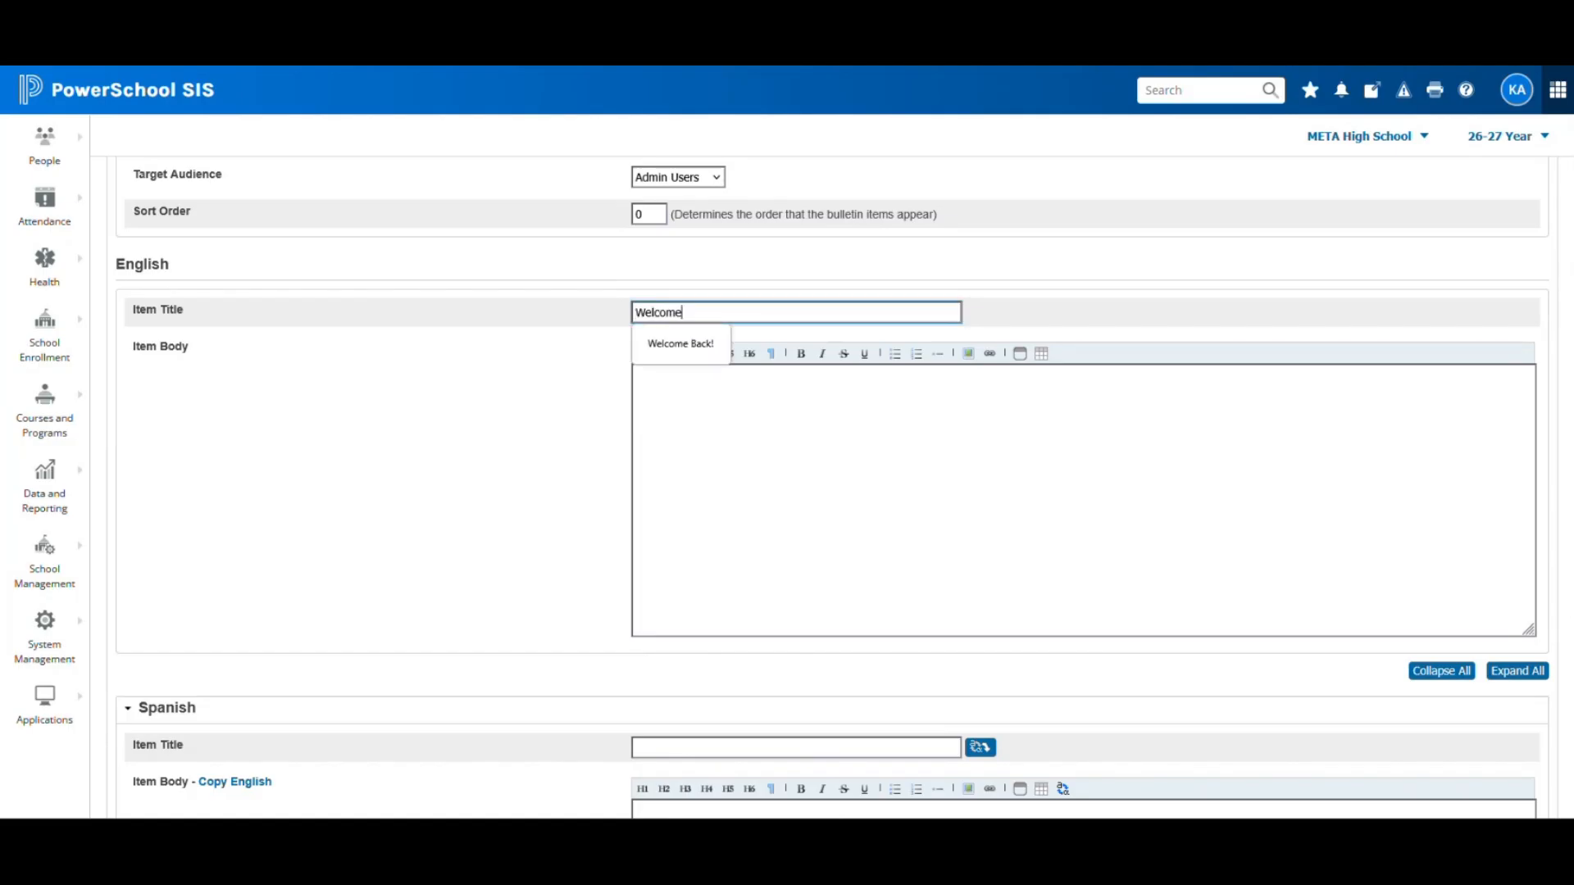
pyautogui.write(' Back!!!')
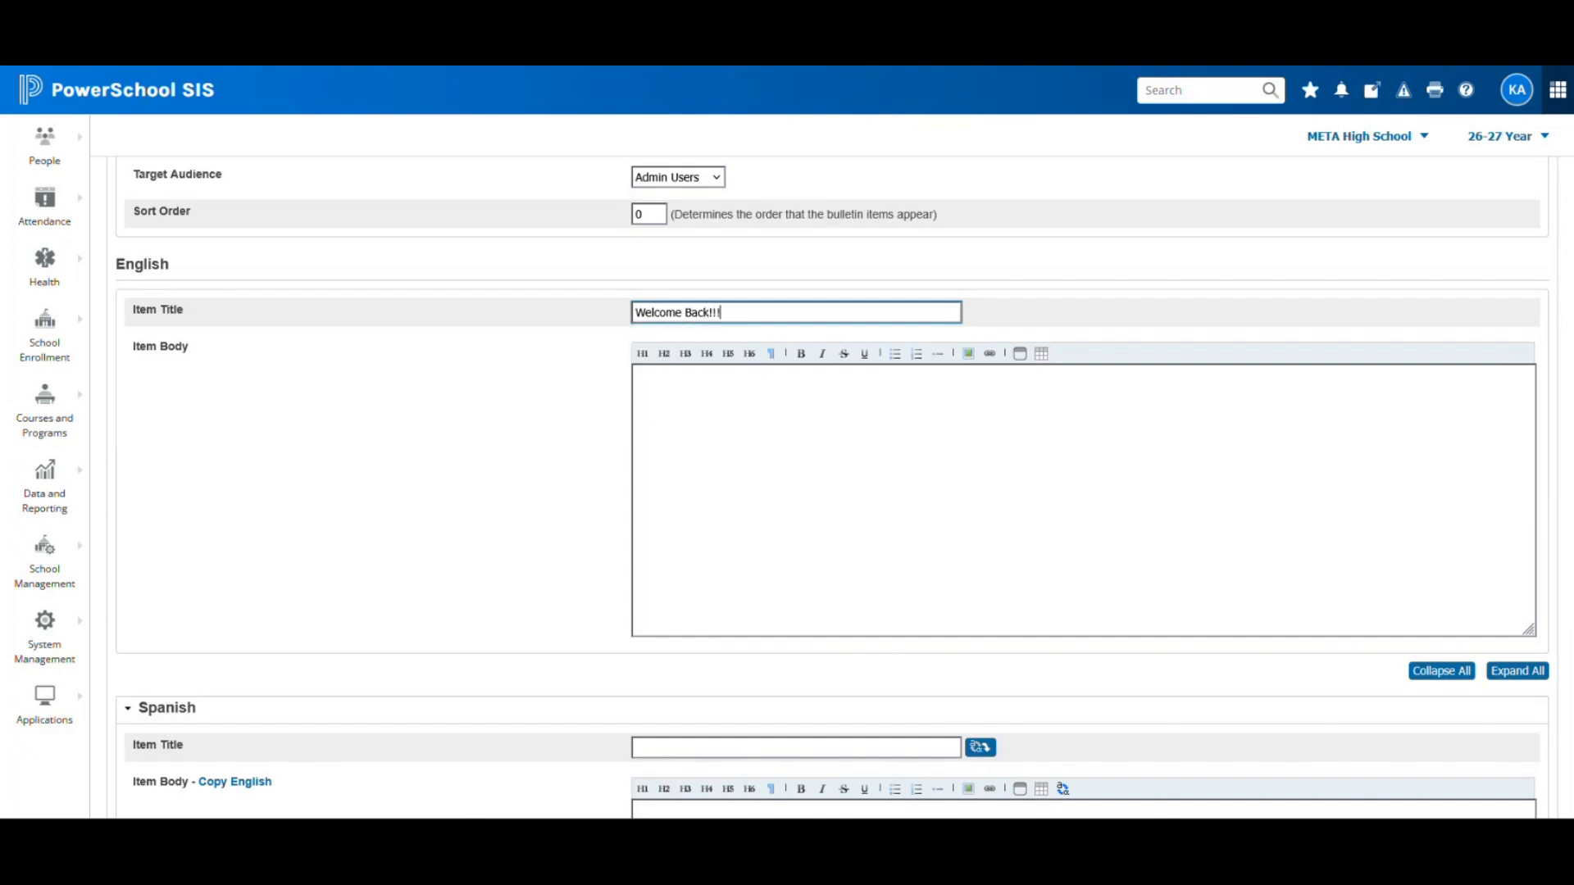
pyautogui.click(716, 399)
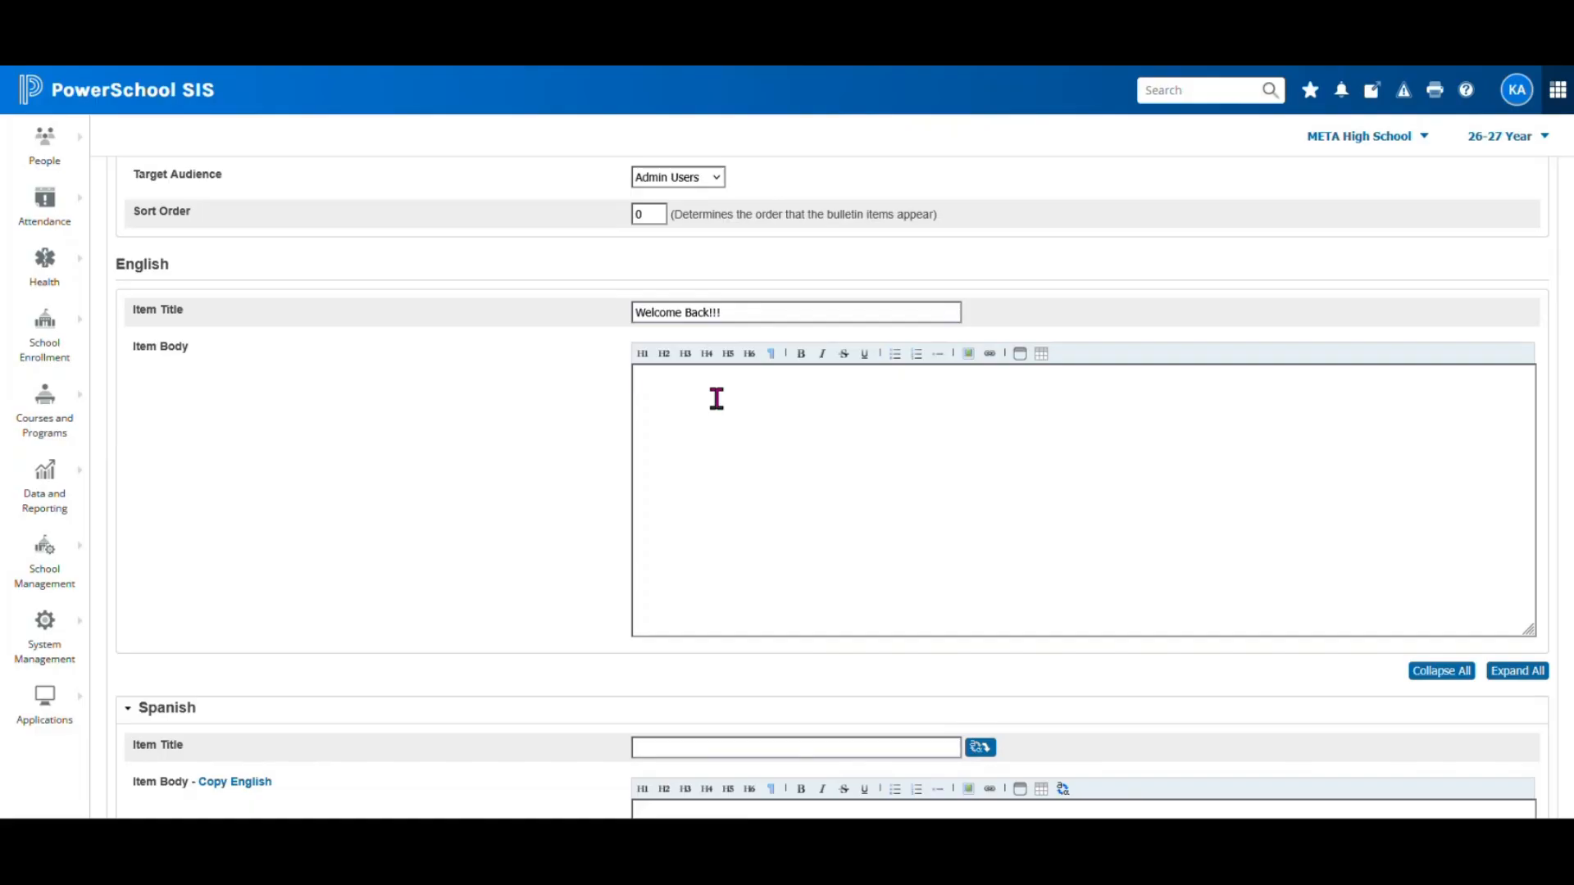
pyautogui.write('Welcome Back! Enjoy your 26-27 school year')
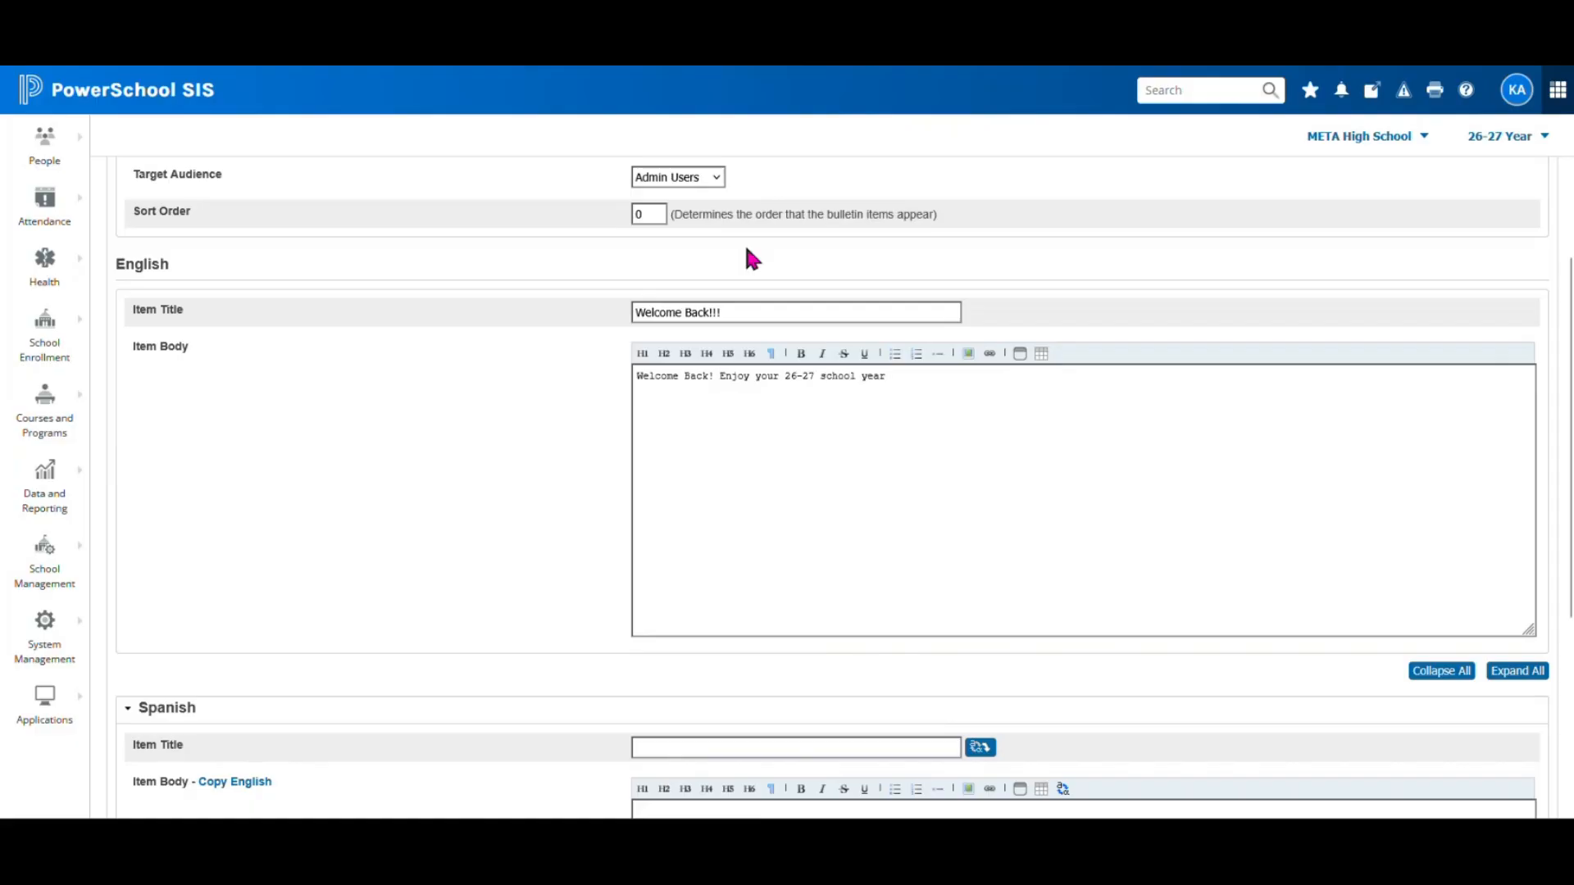
pyautogui.scroll(2, 742, 262)
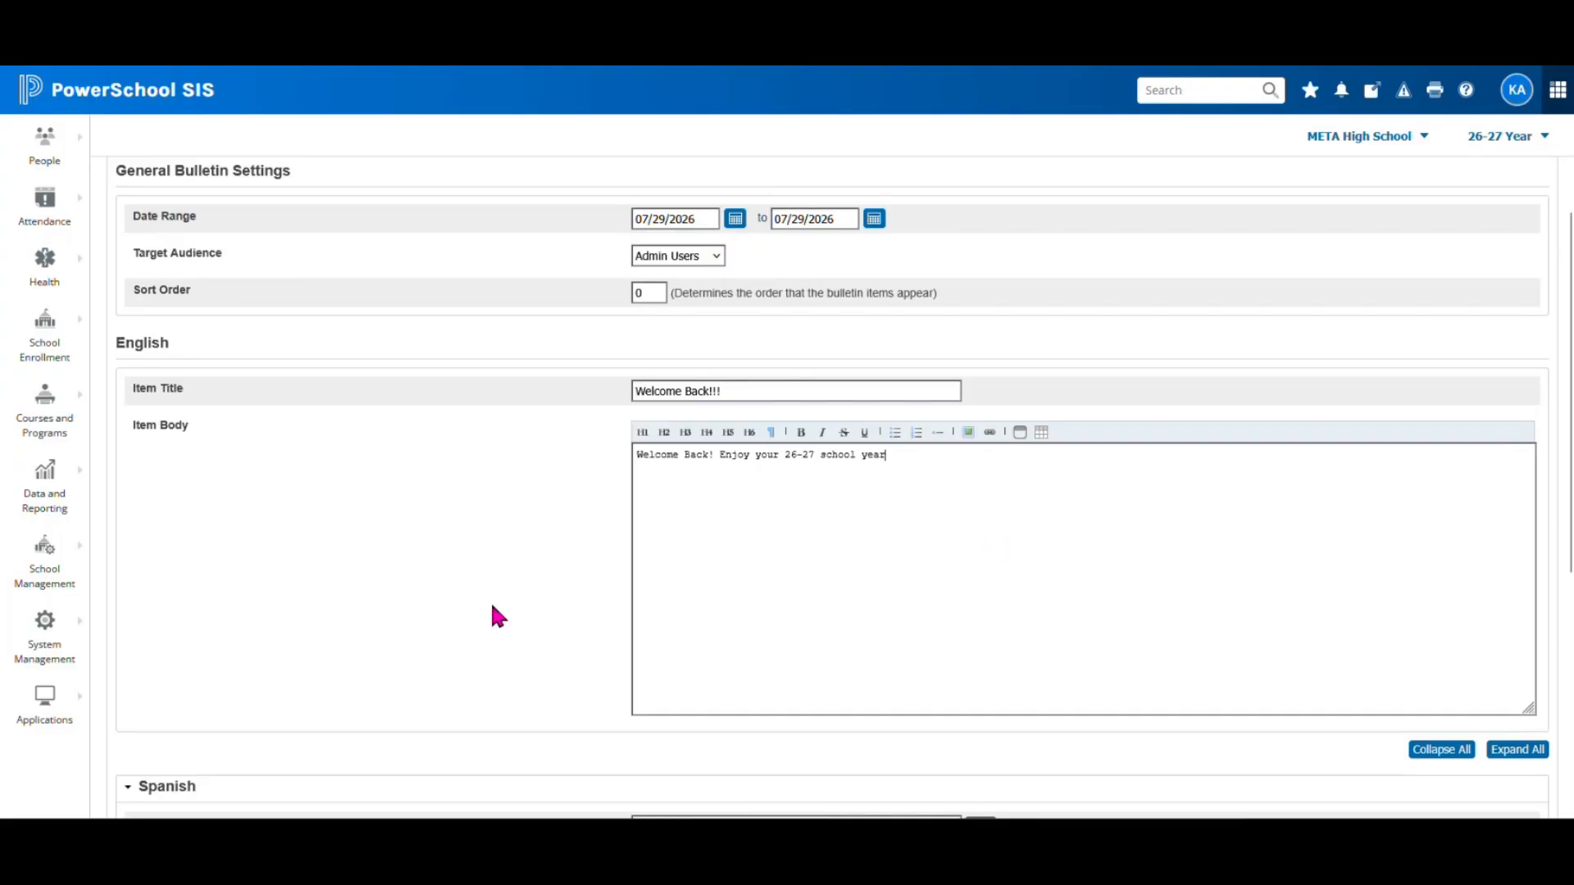
pyautogui.scroll(-5, 491, 611)
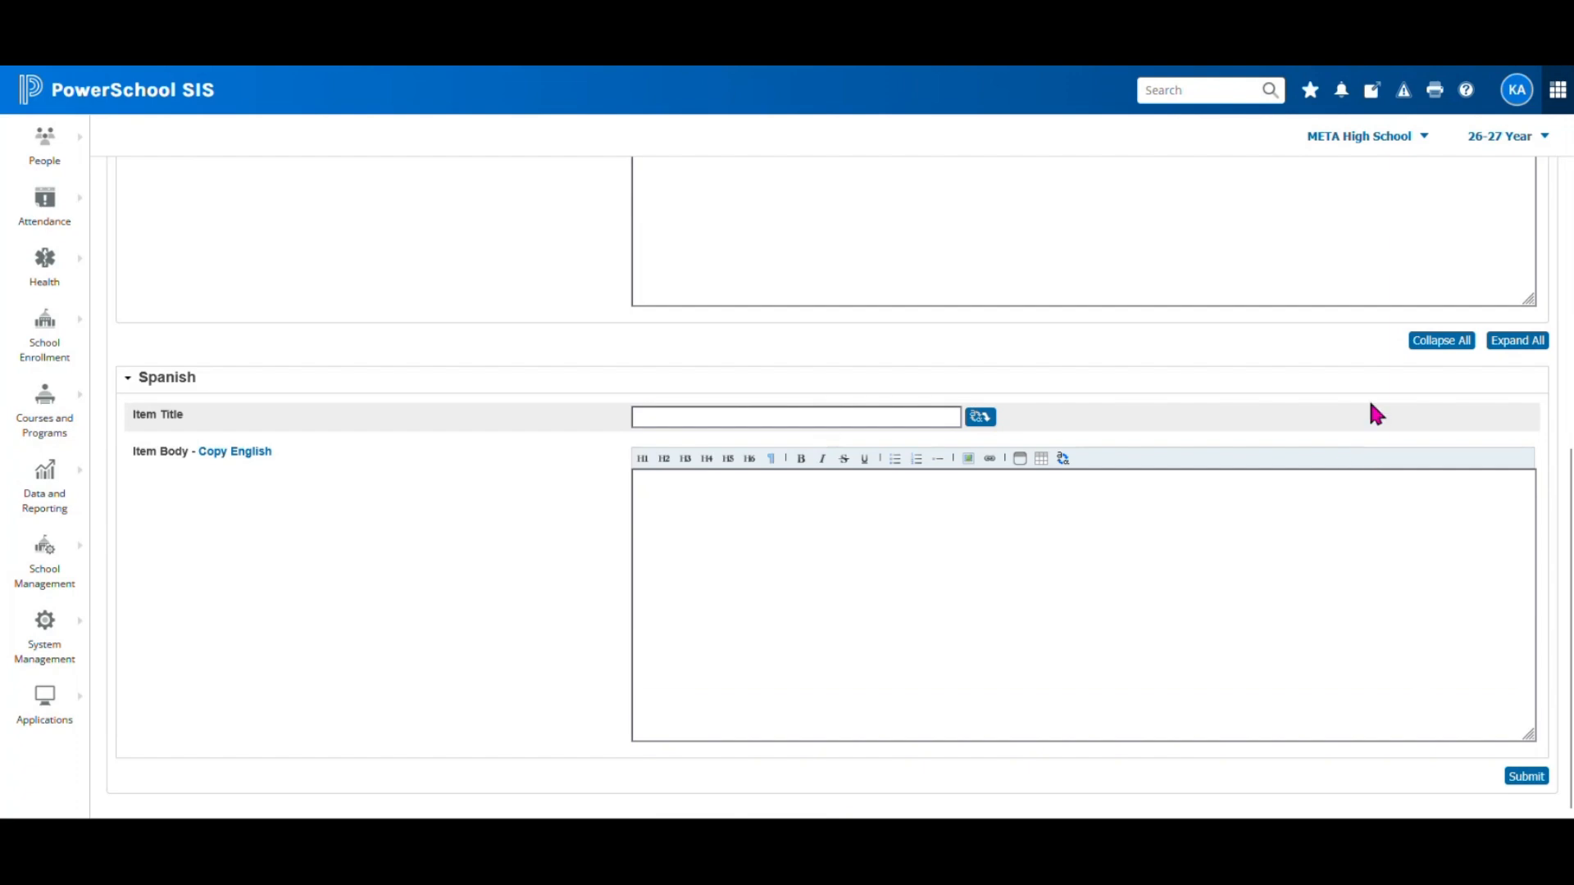
pyautogui.scroll(2, 1118, 432)
pyautogui.scroll(4, 1118, 432)
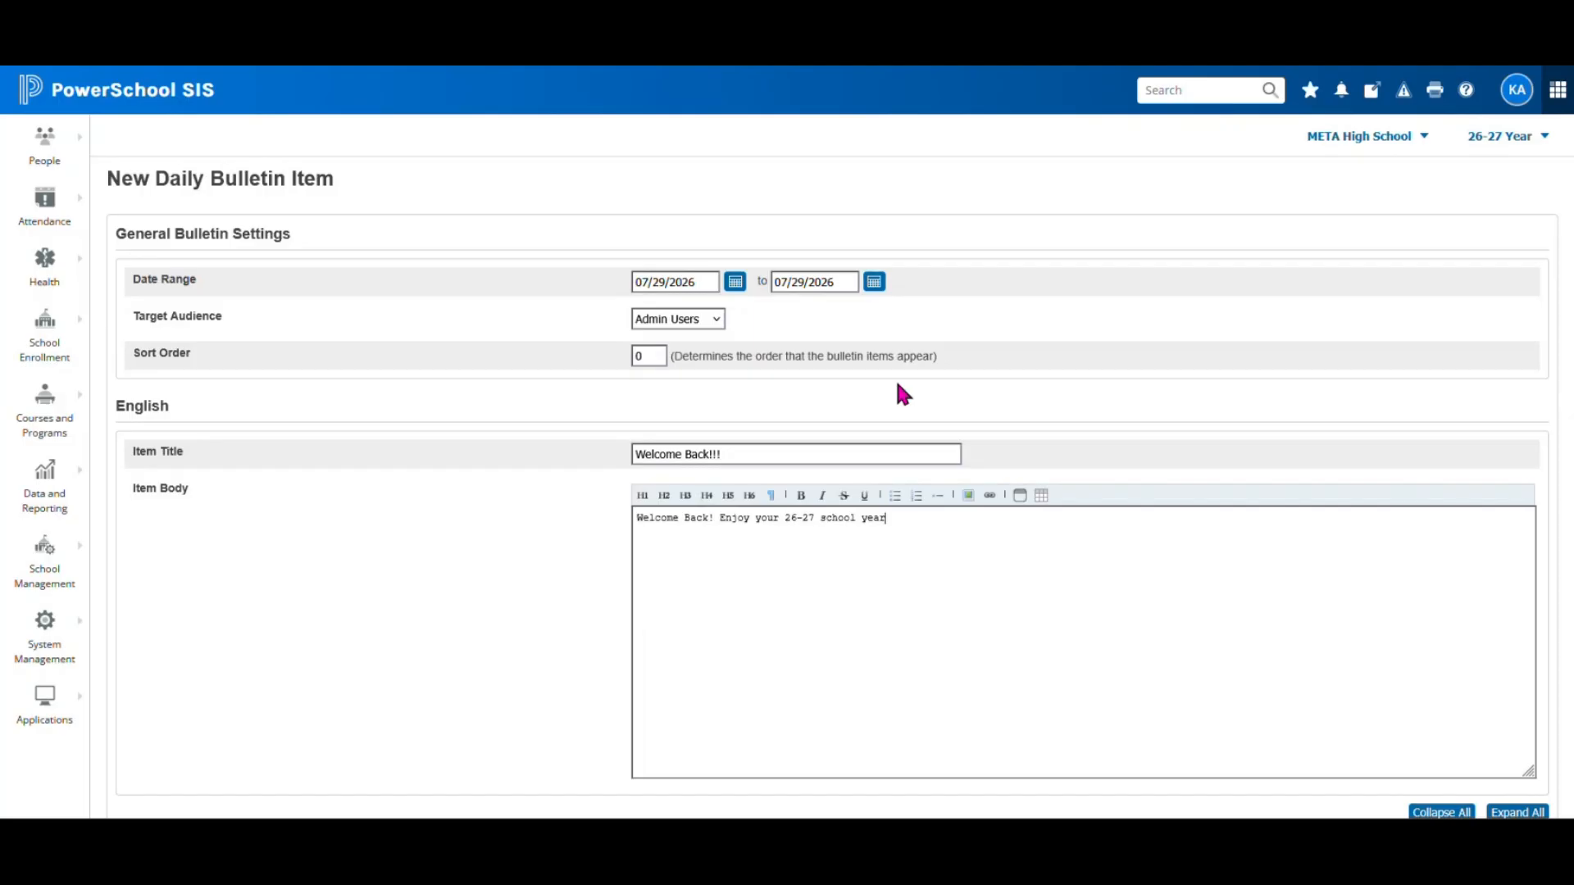
pyautogui.scroll(1, 902, 395)
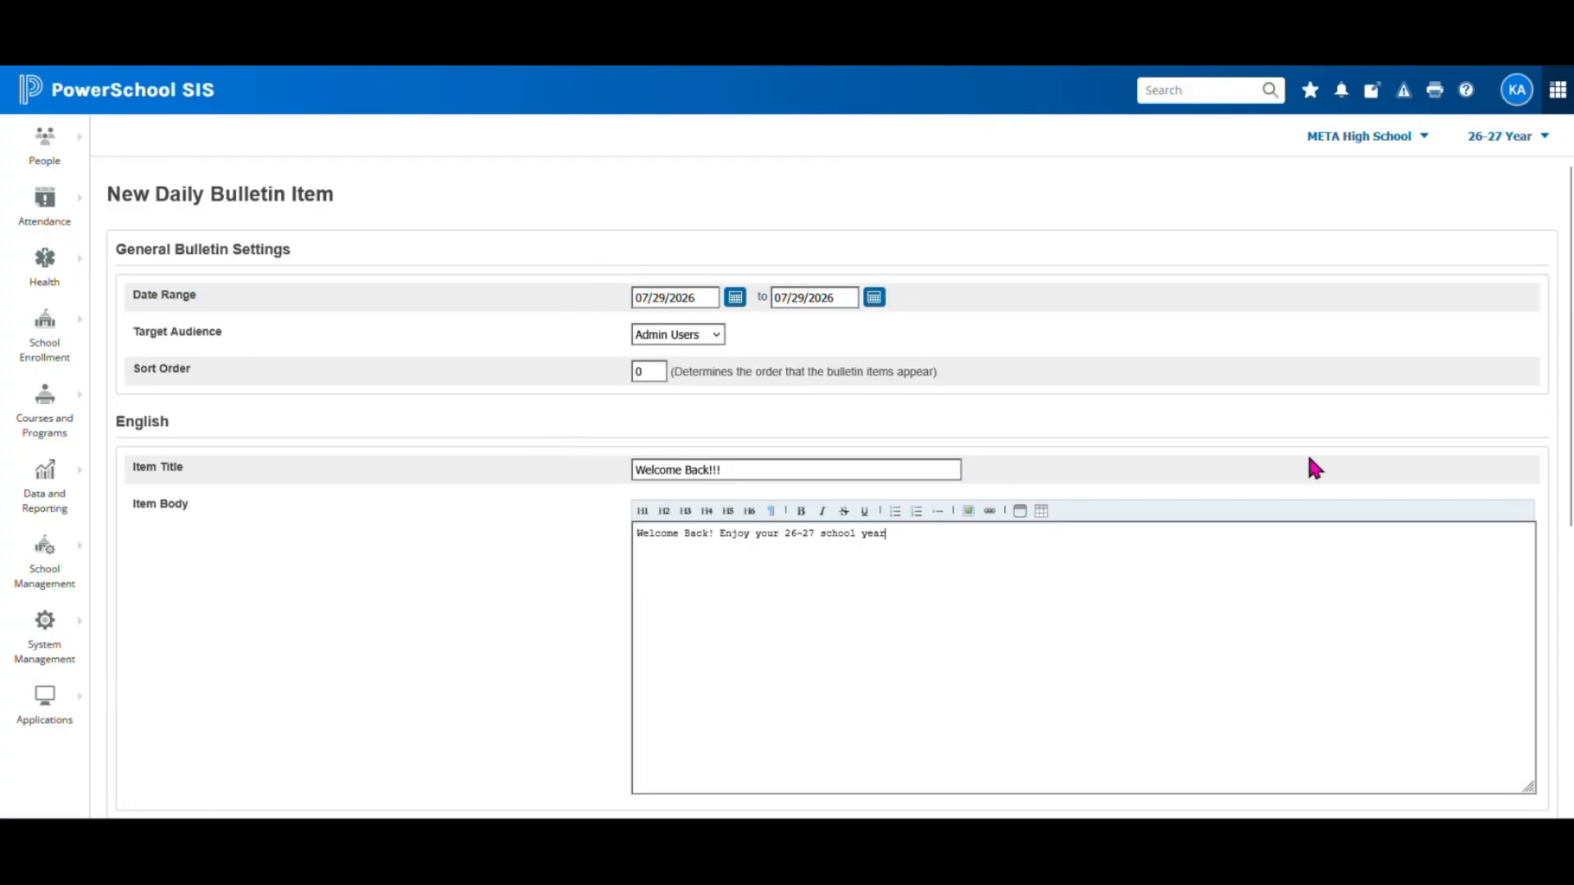
pyautogui.scroll(-2, 1306, 460)
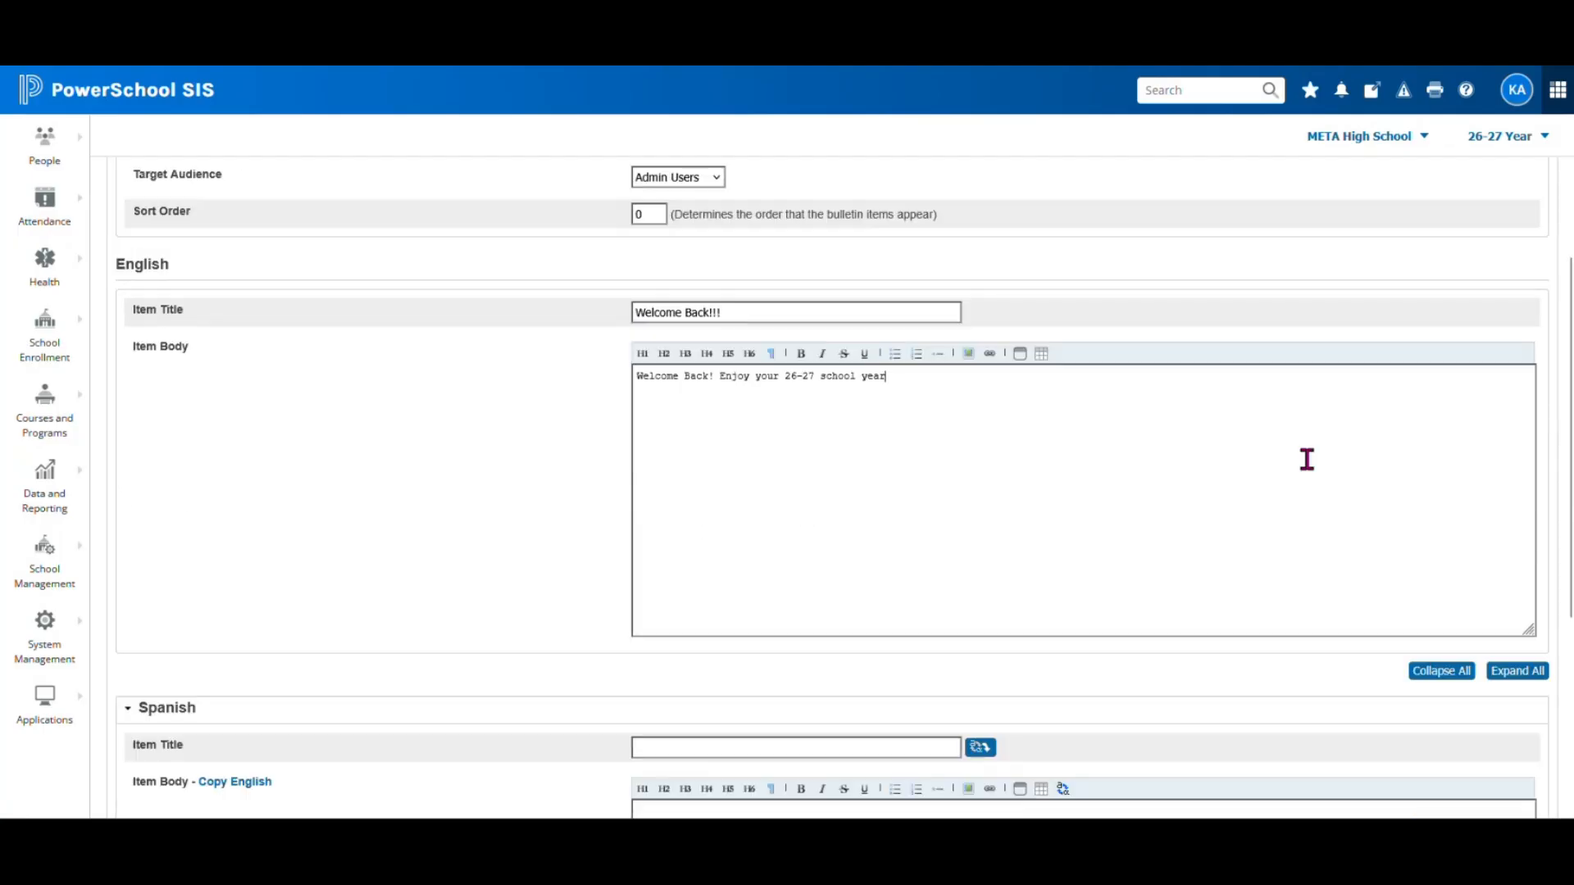
pyautogui.scroll(2, 1269, 460)
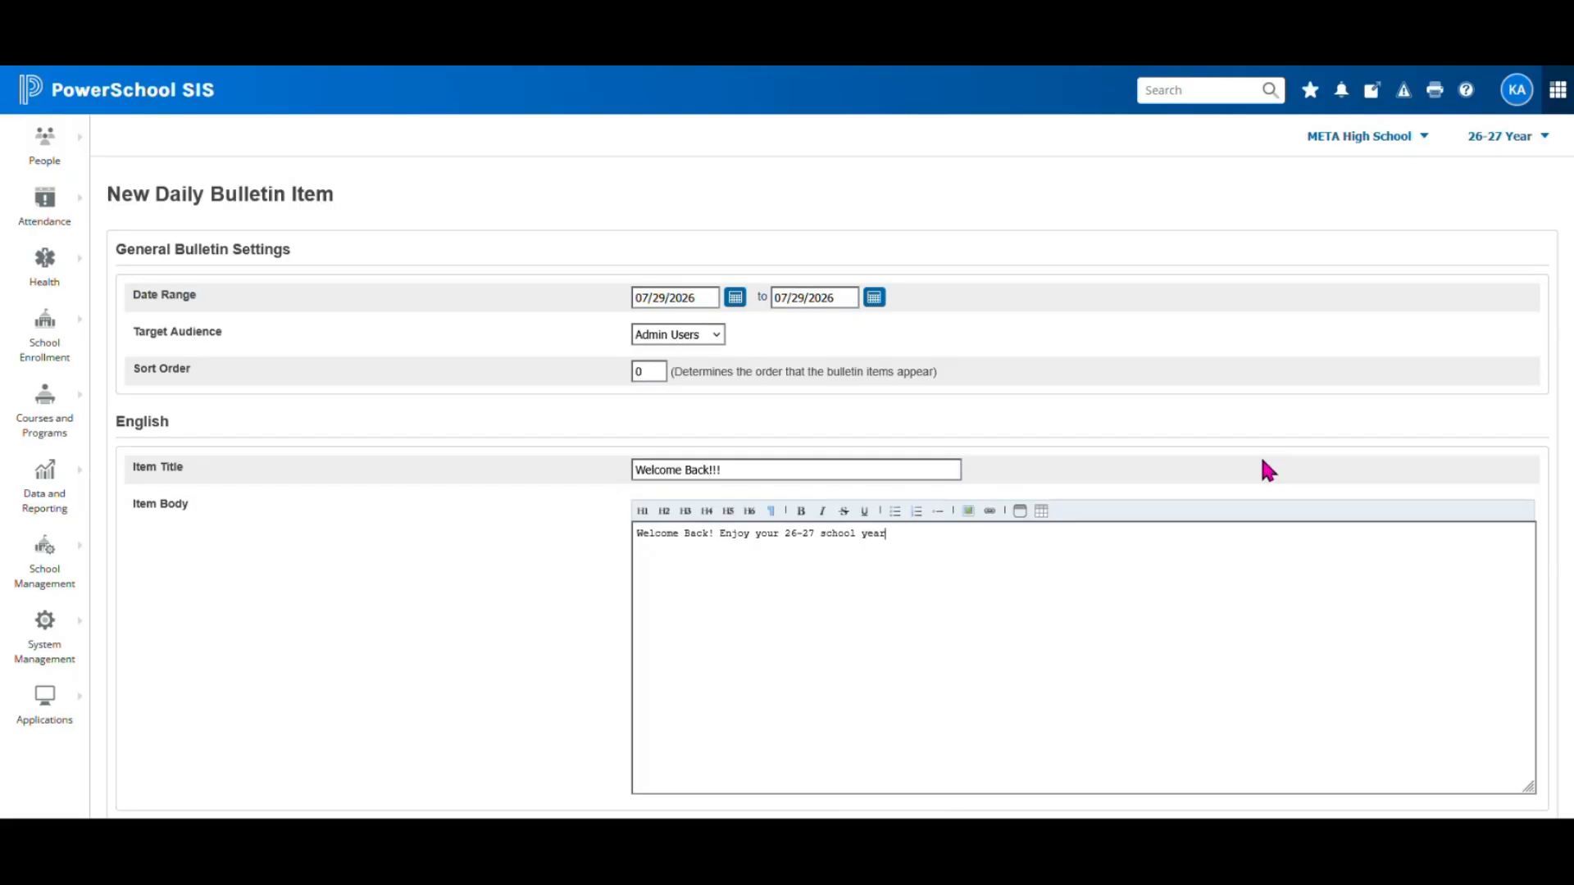
# Abandon the bulletin item and go to School Management's Define Substitute Password page
pyautogui.click(92, 97)
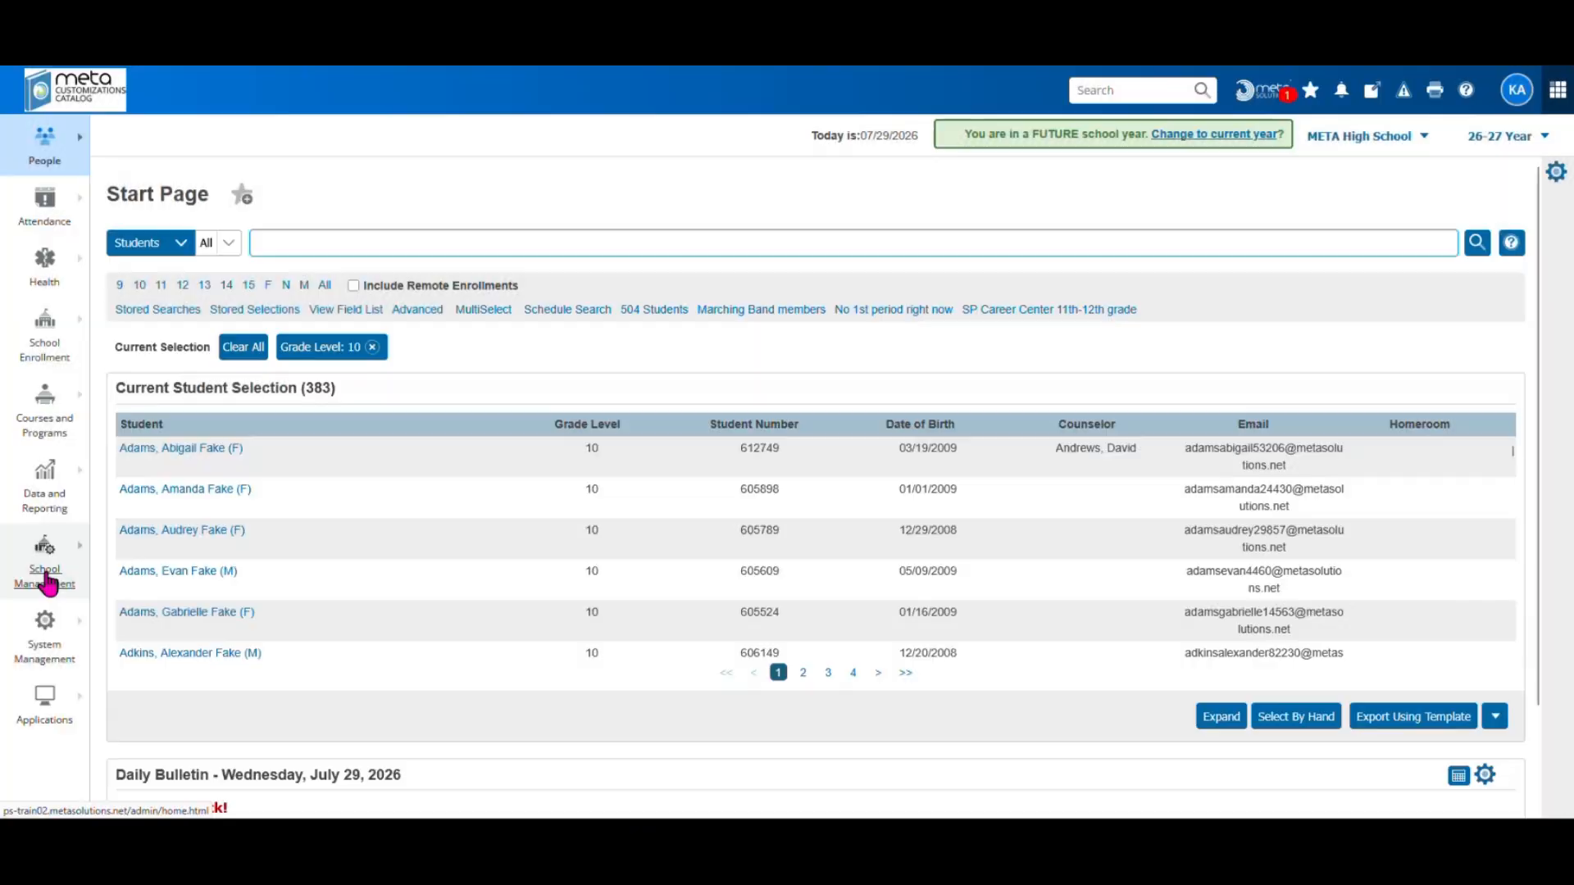
pyautogui.click(47, 581)
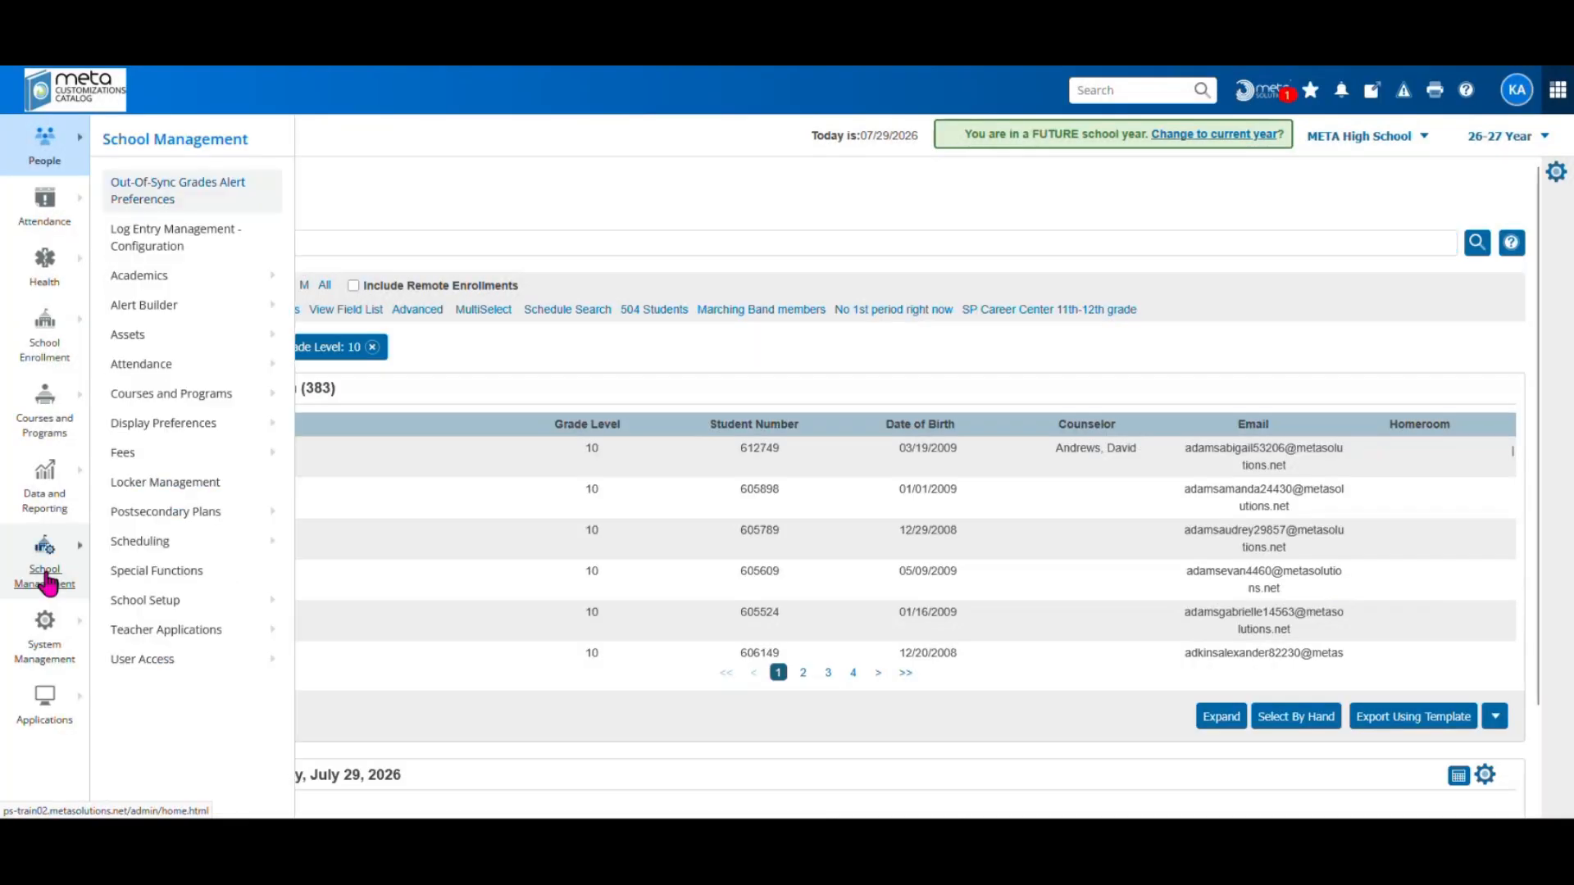
pyautogui.click(144, 664)
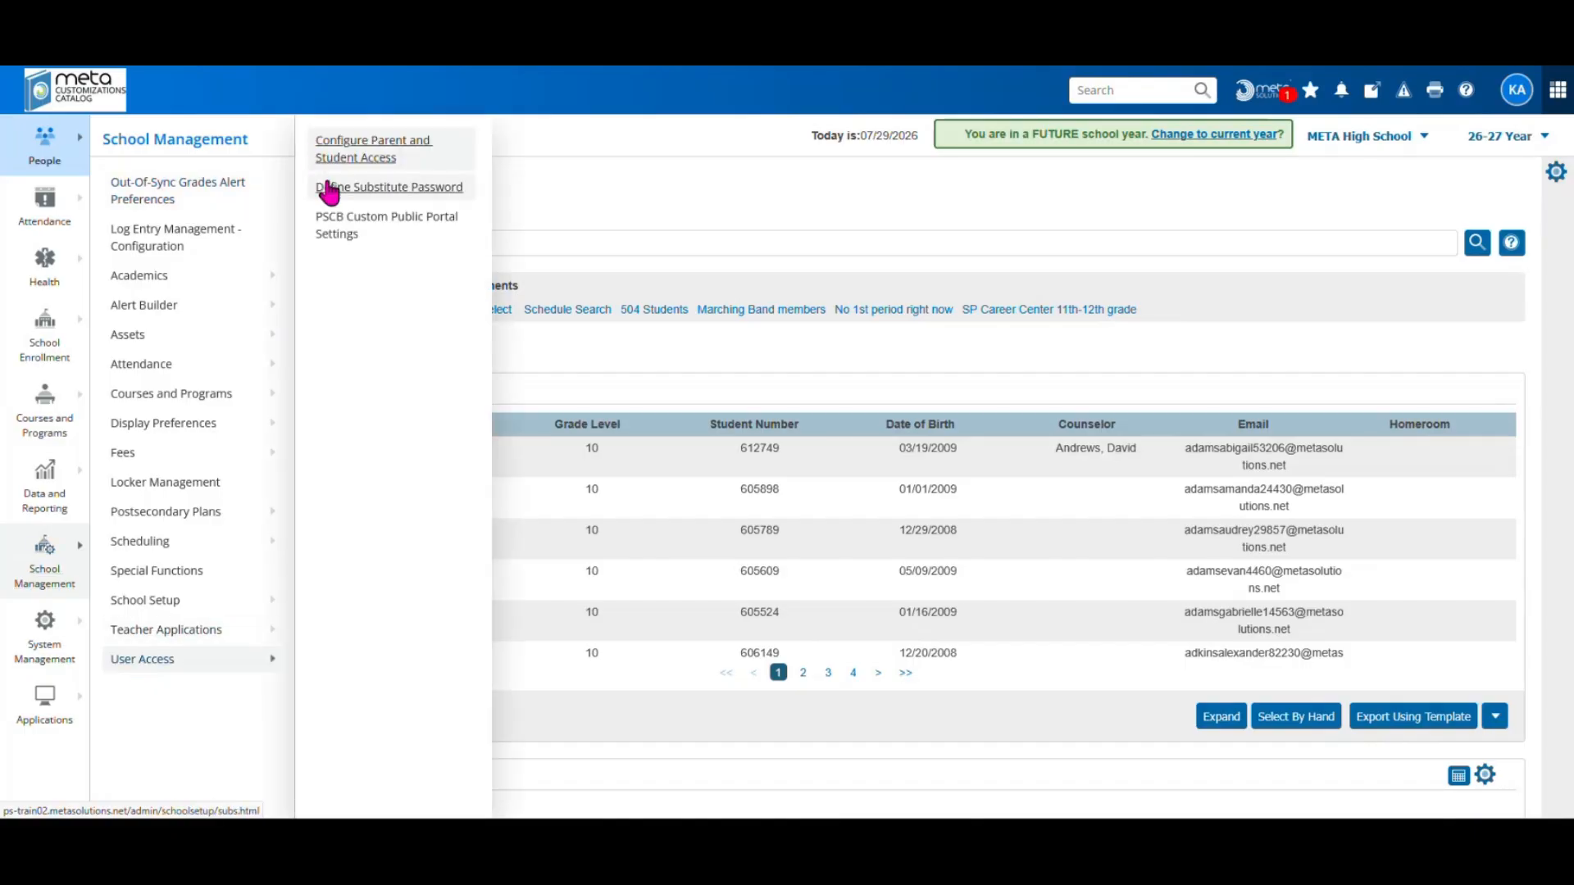
pyautogui.click(408, 195)
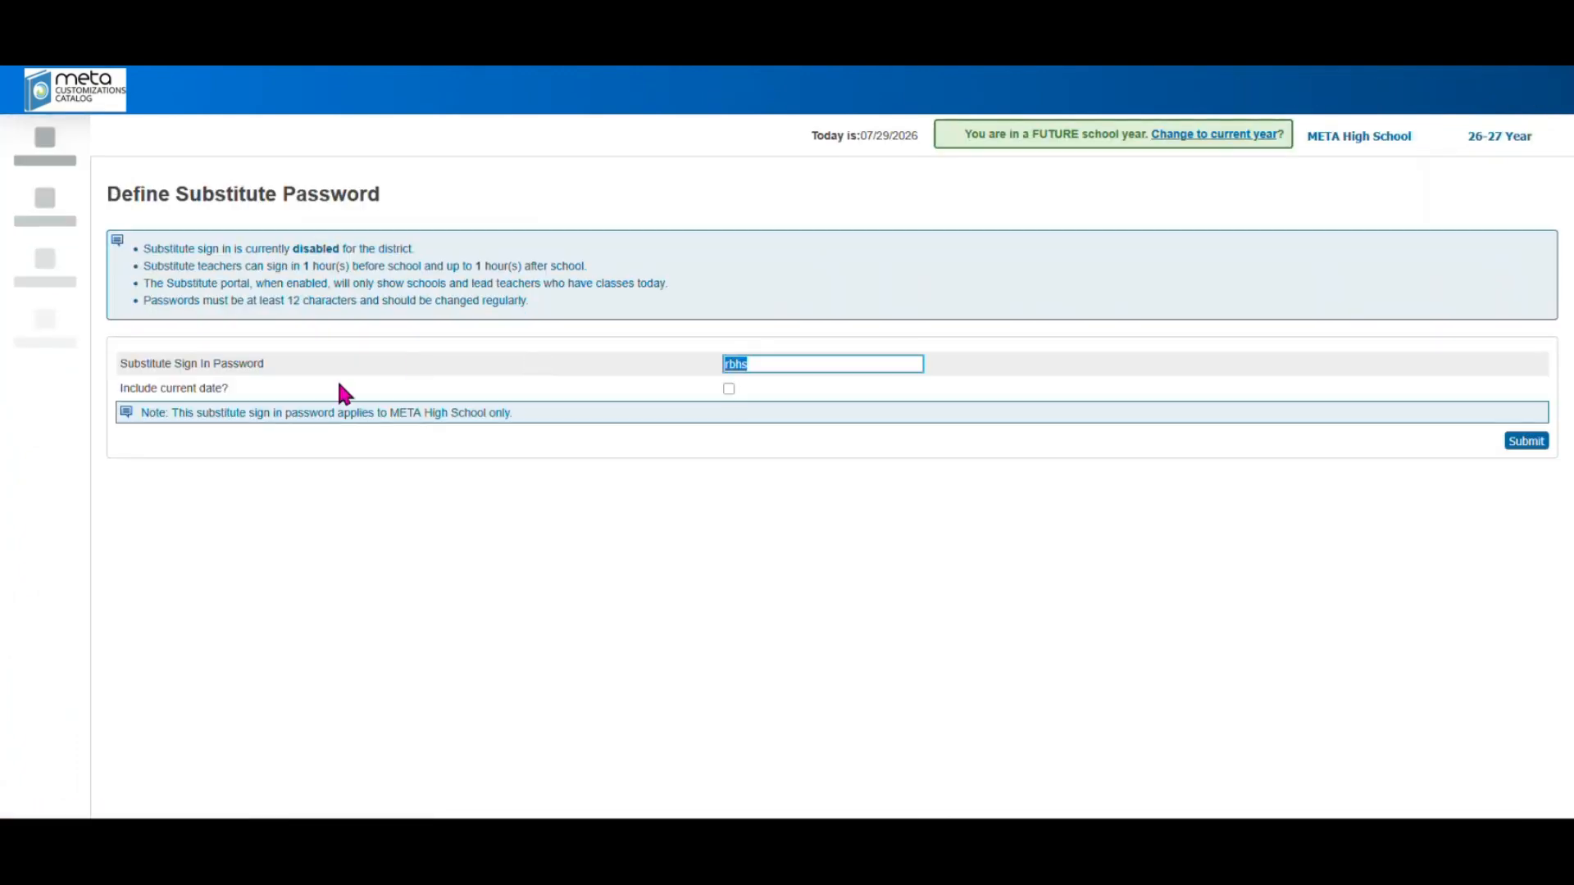
# Begin editing the Substitute Sign In Password field
pyautogui.click(785, 363)
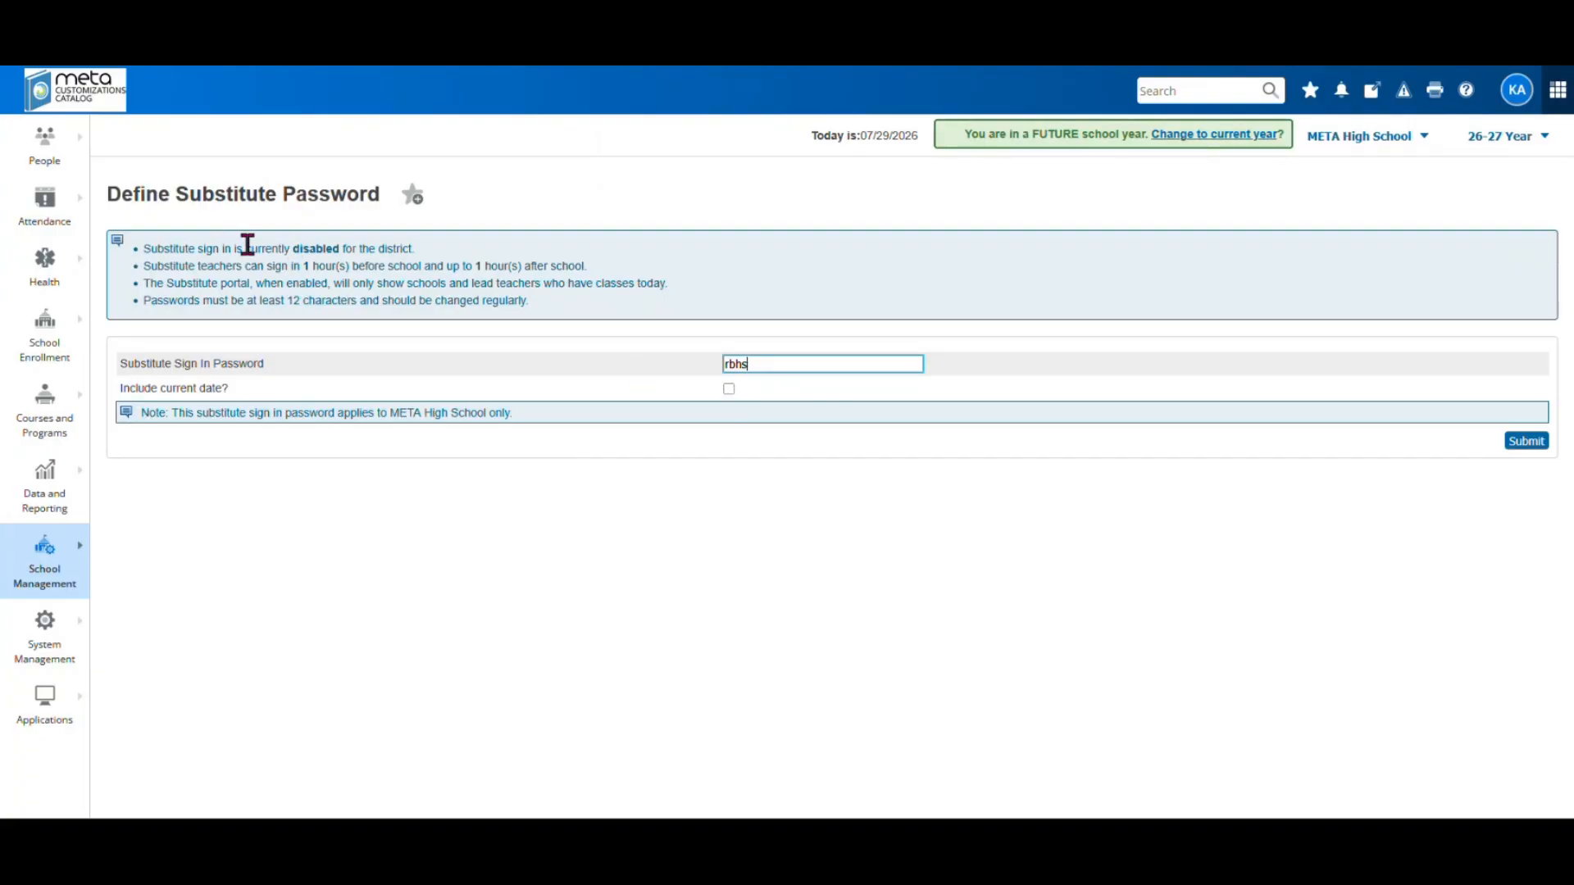
# Review the substitute sign-in notes and 12-character password warning, then return to the Start Page
pyautogui.tripleClick(144, 247)
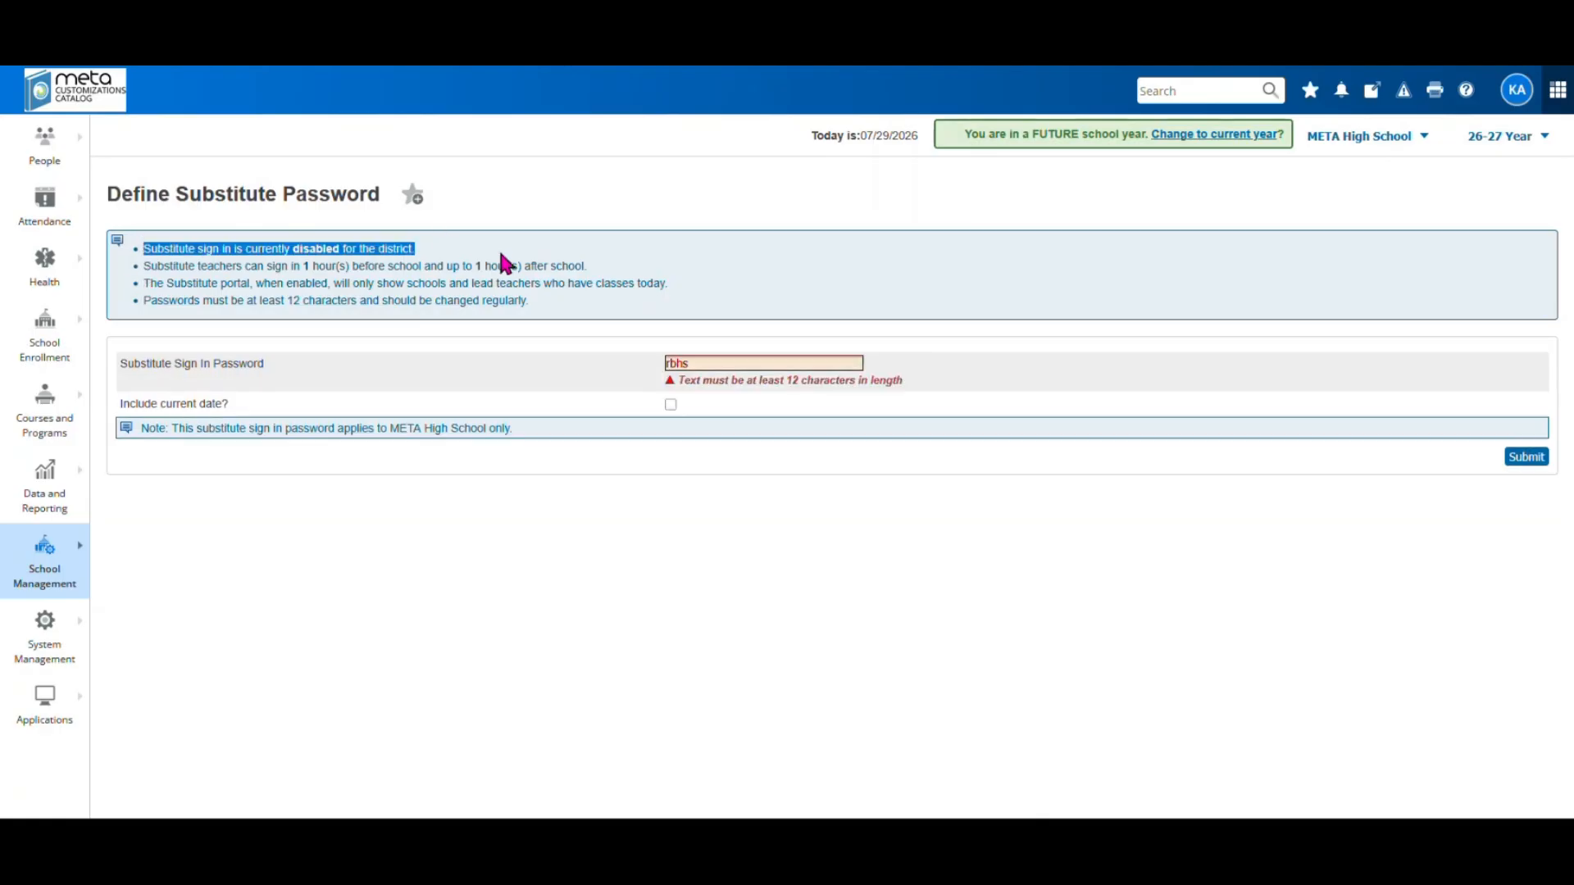
pyautogui.click(544, 366)
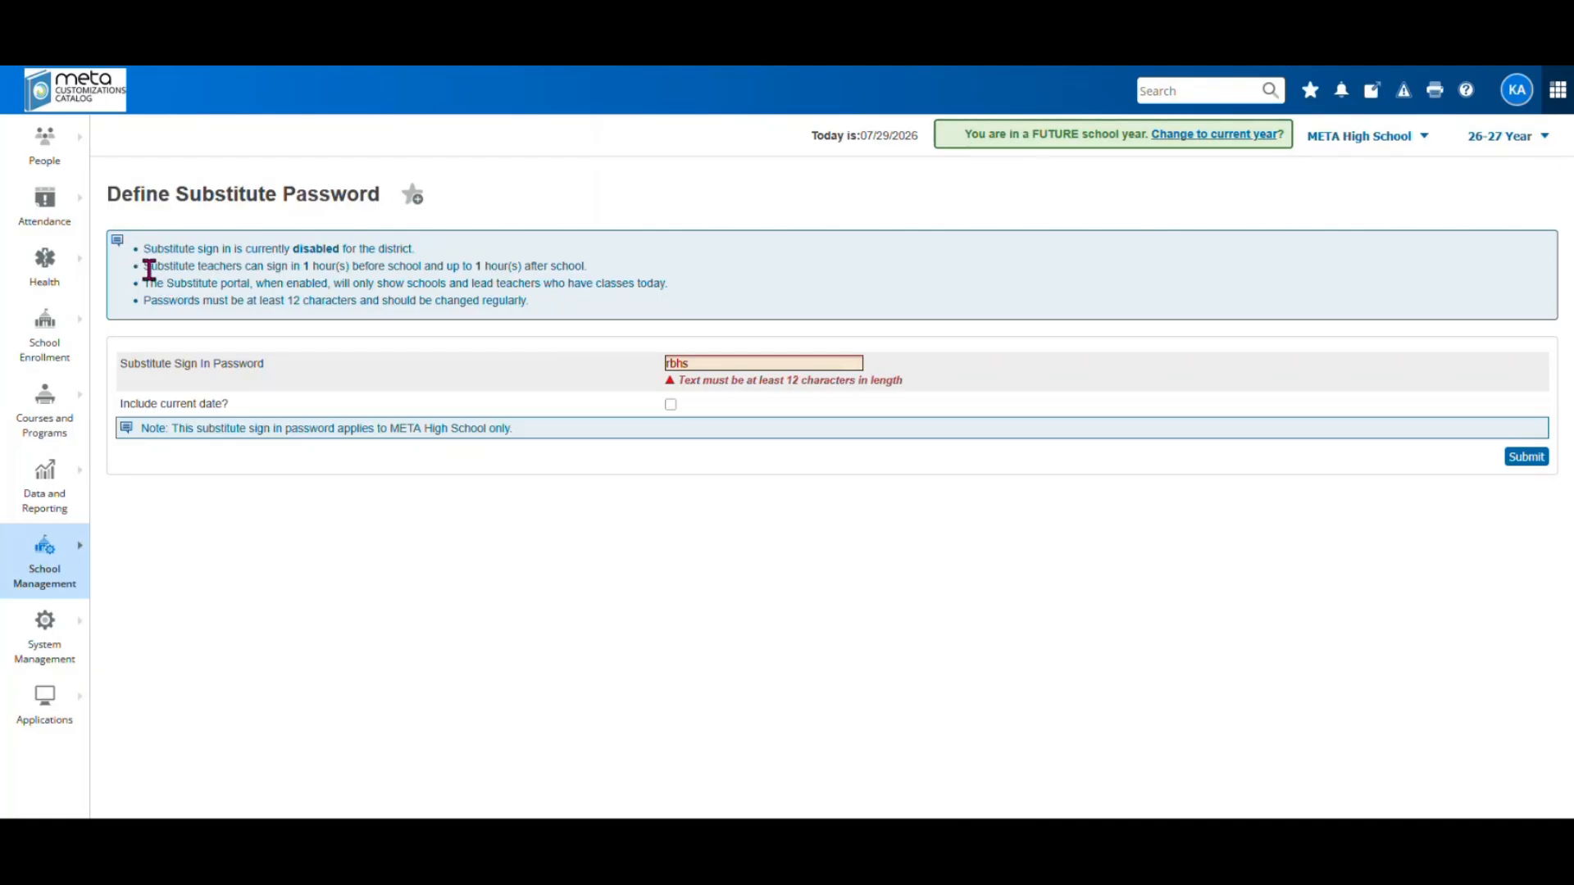
pyautogui.moveTo(148, 271); pyautogui.dragTo(637, 270)
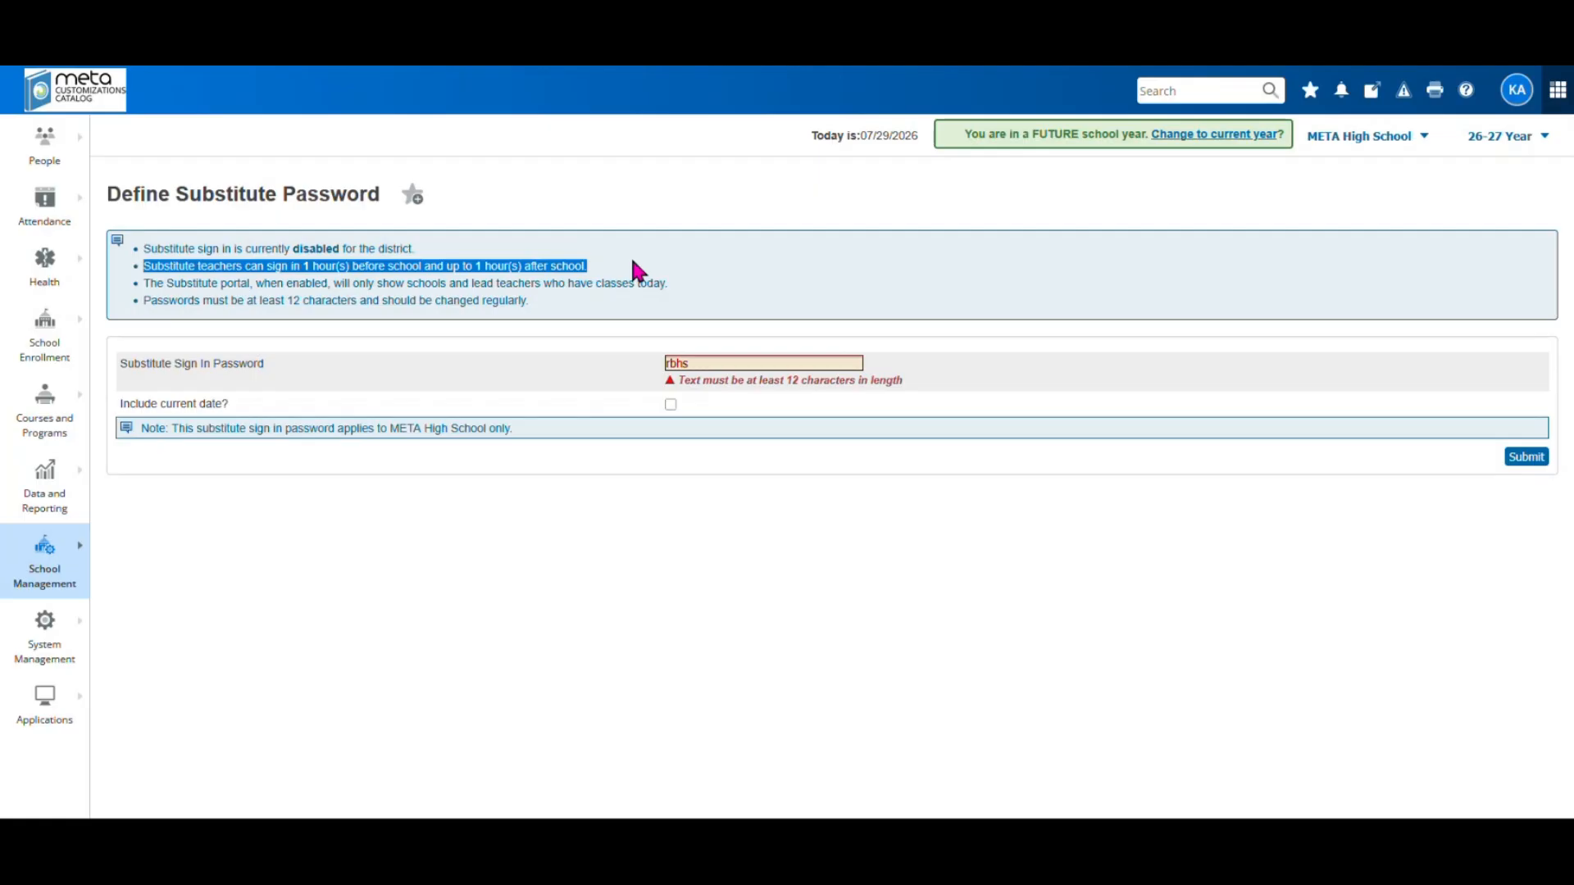
pyautogui.click(150, 282)
pyautogui.moveTo(149, 283); pyautogui.dragTo(676, 289)
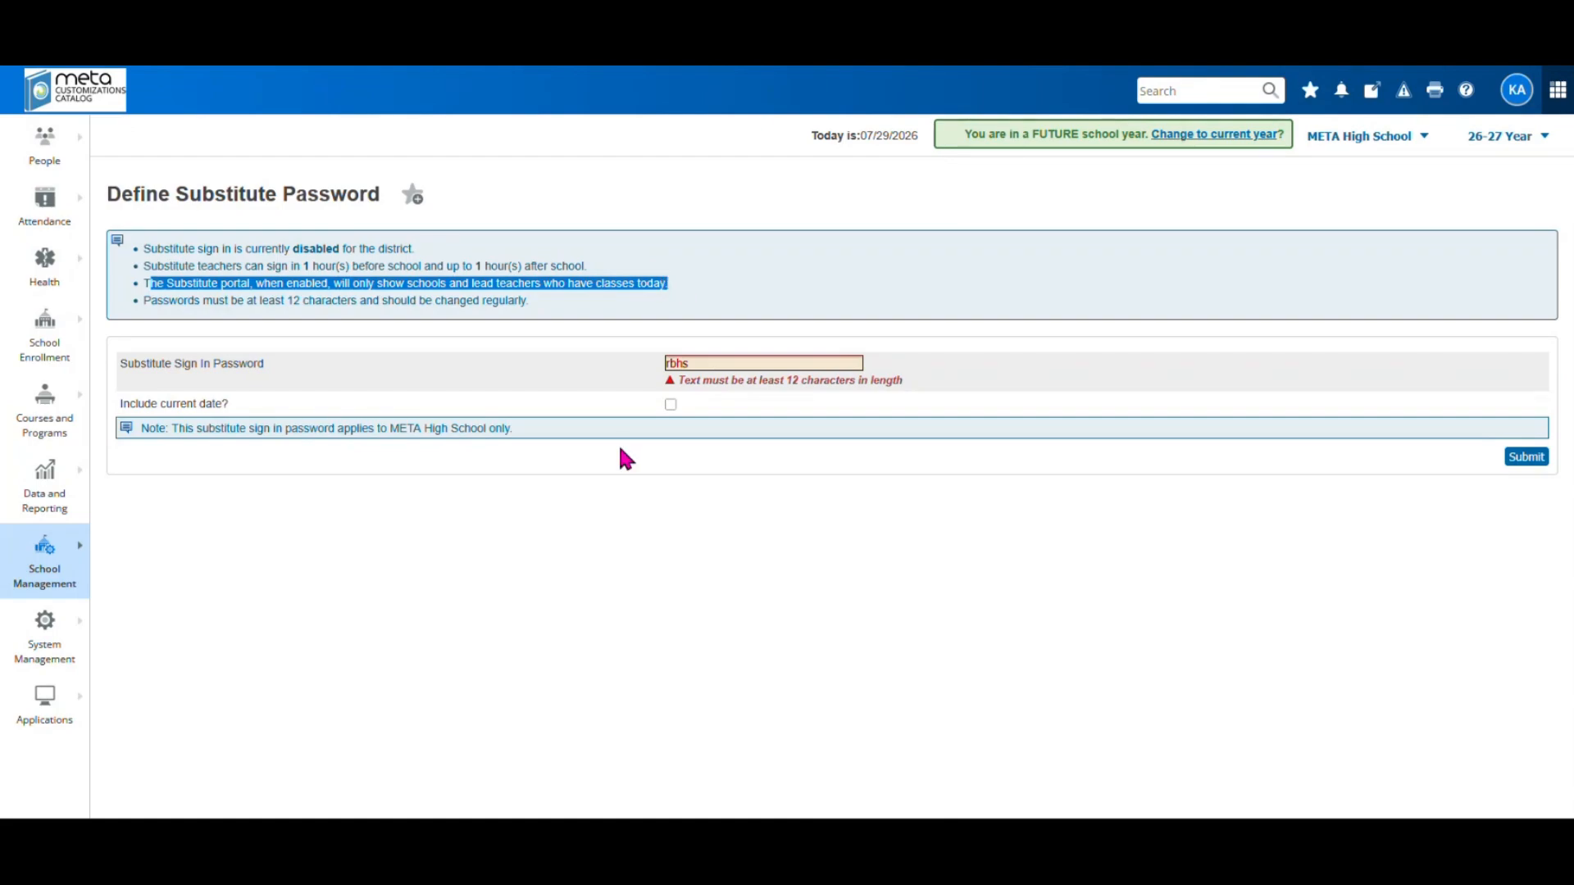
pyautogui.click(615, 475)
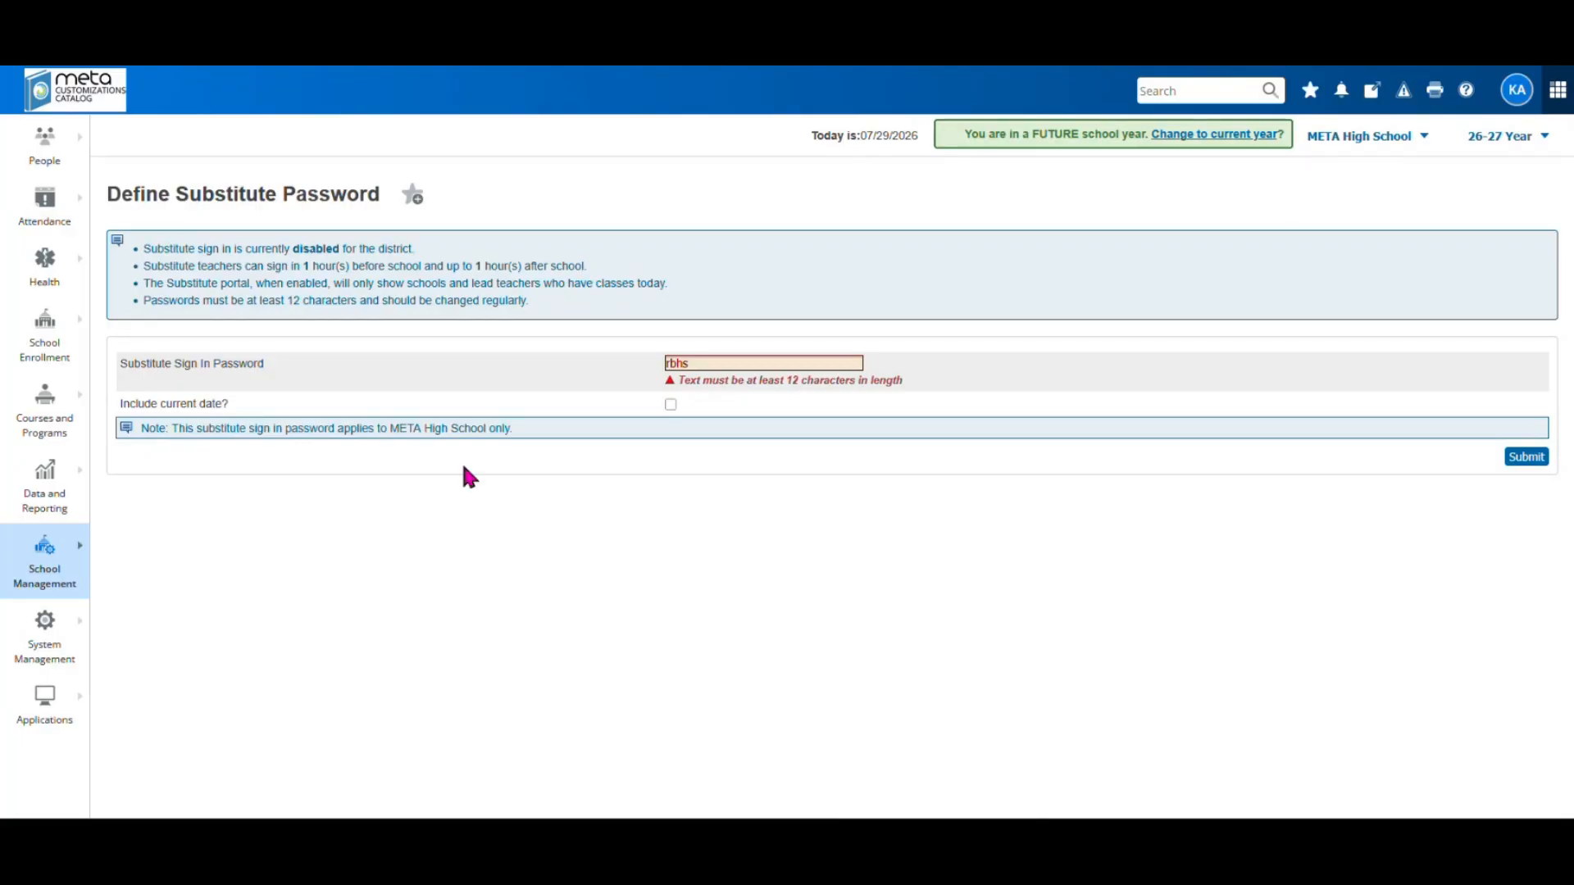
pyautogui.click(89, 105)
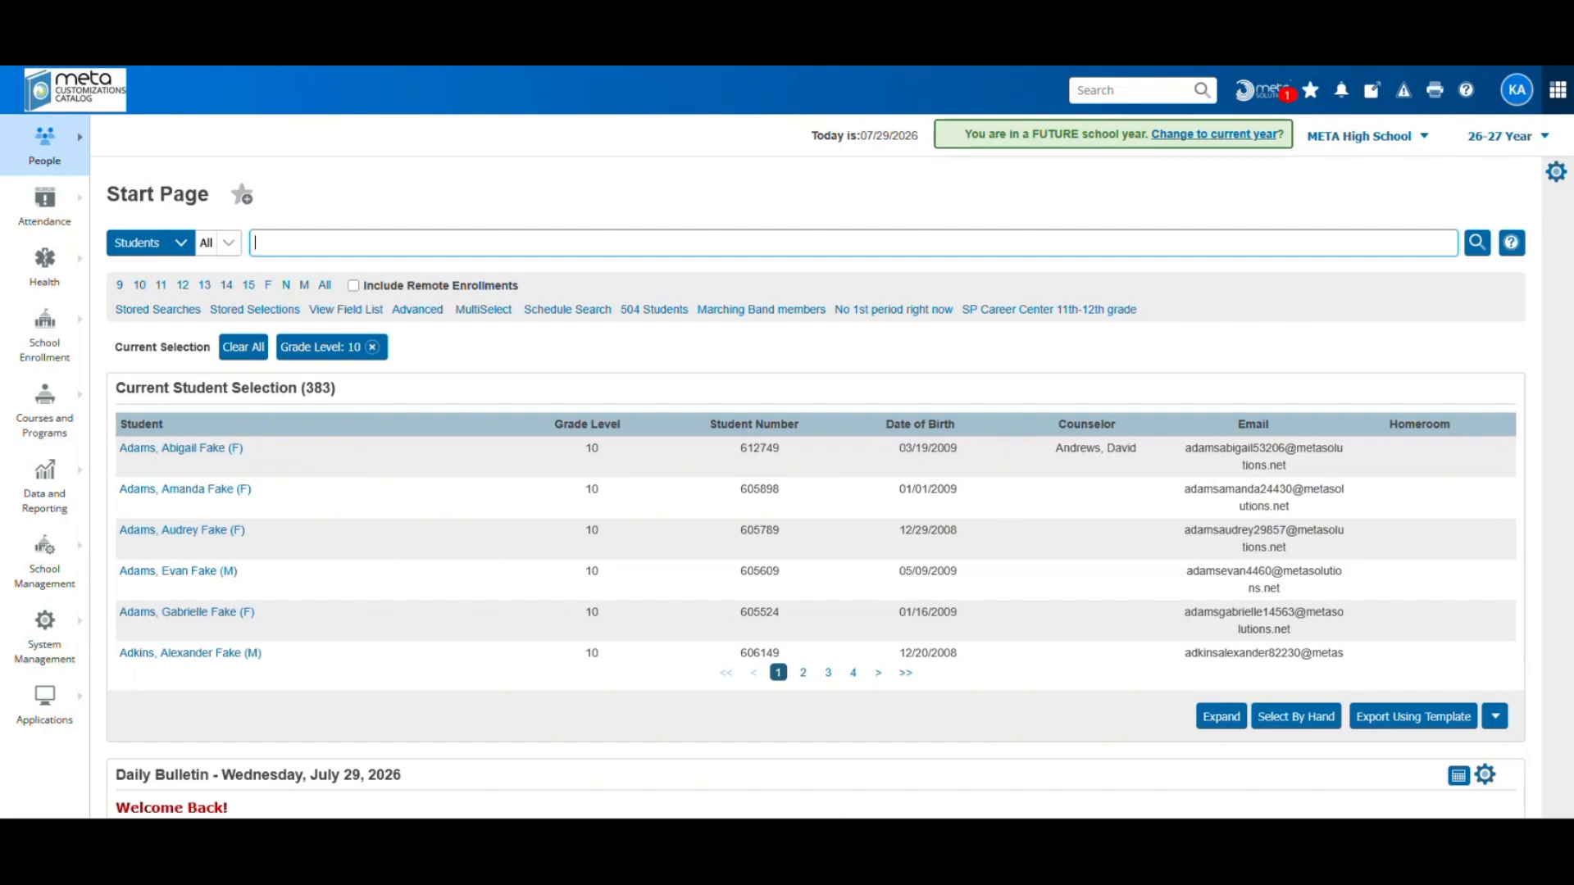
# Switch the working school from META High School to District Office
pyautogui.click(1367, 140)
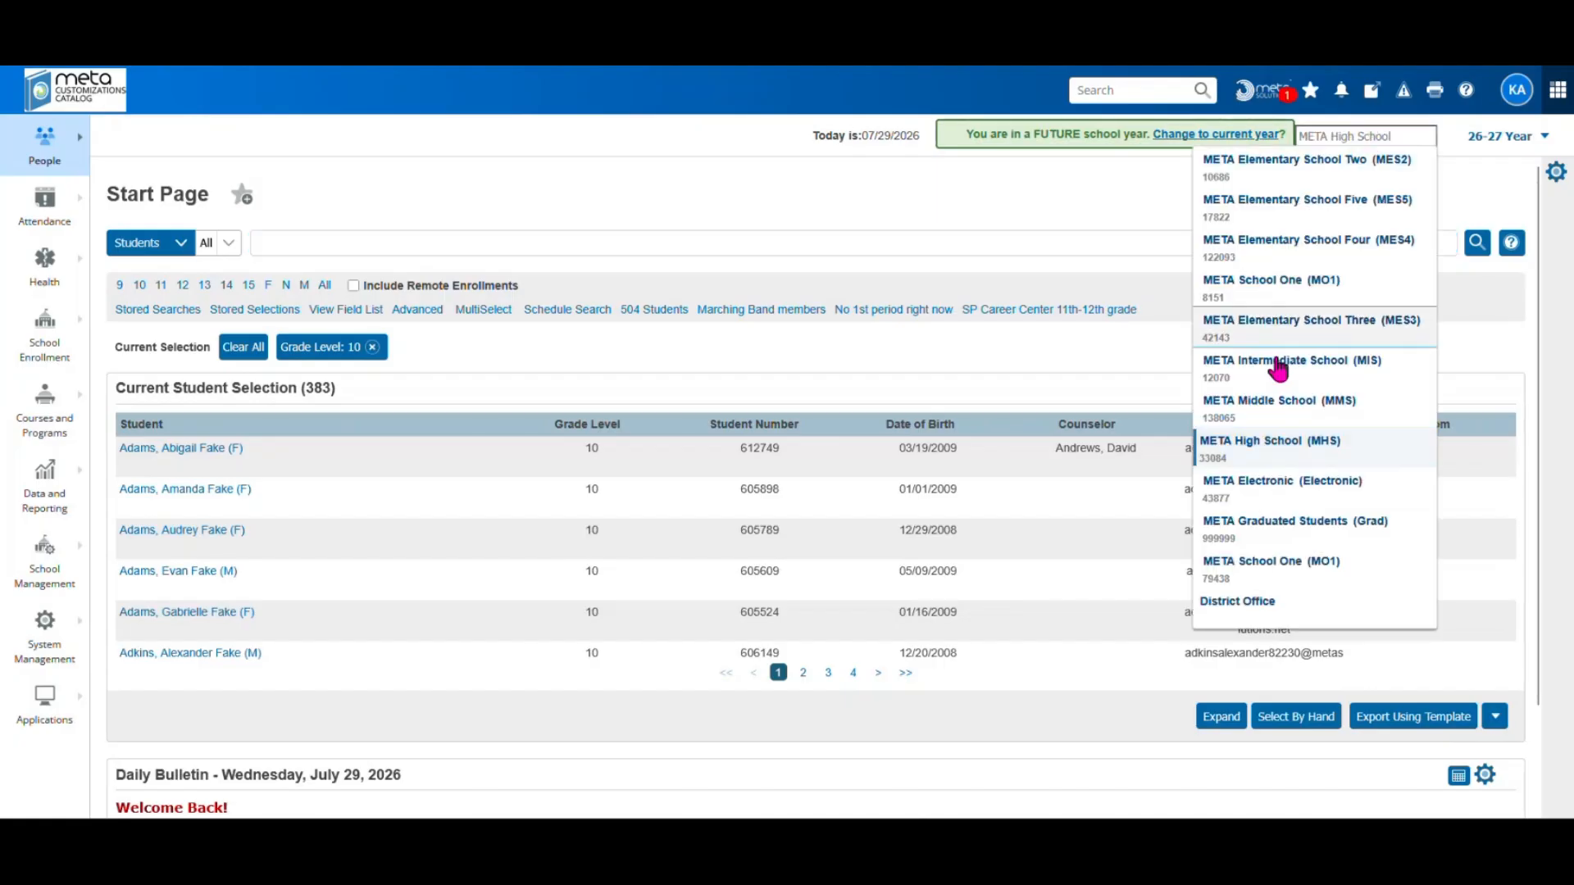
pyautogui.click(1240, 605)
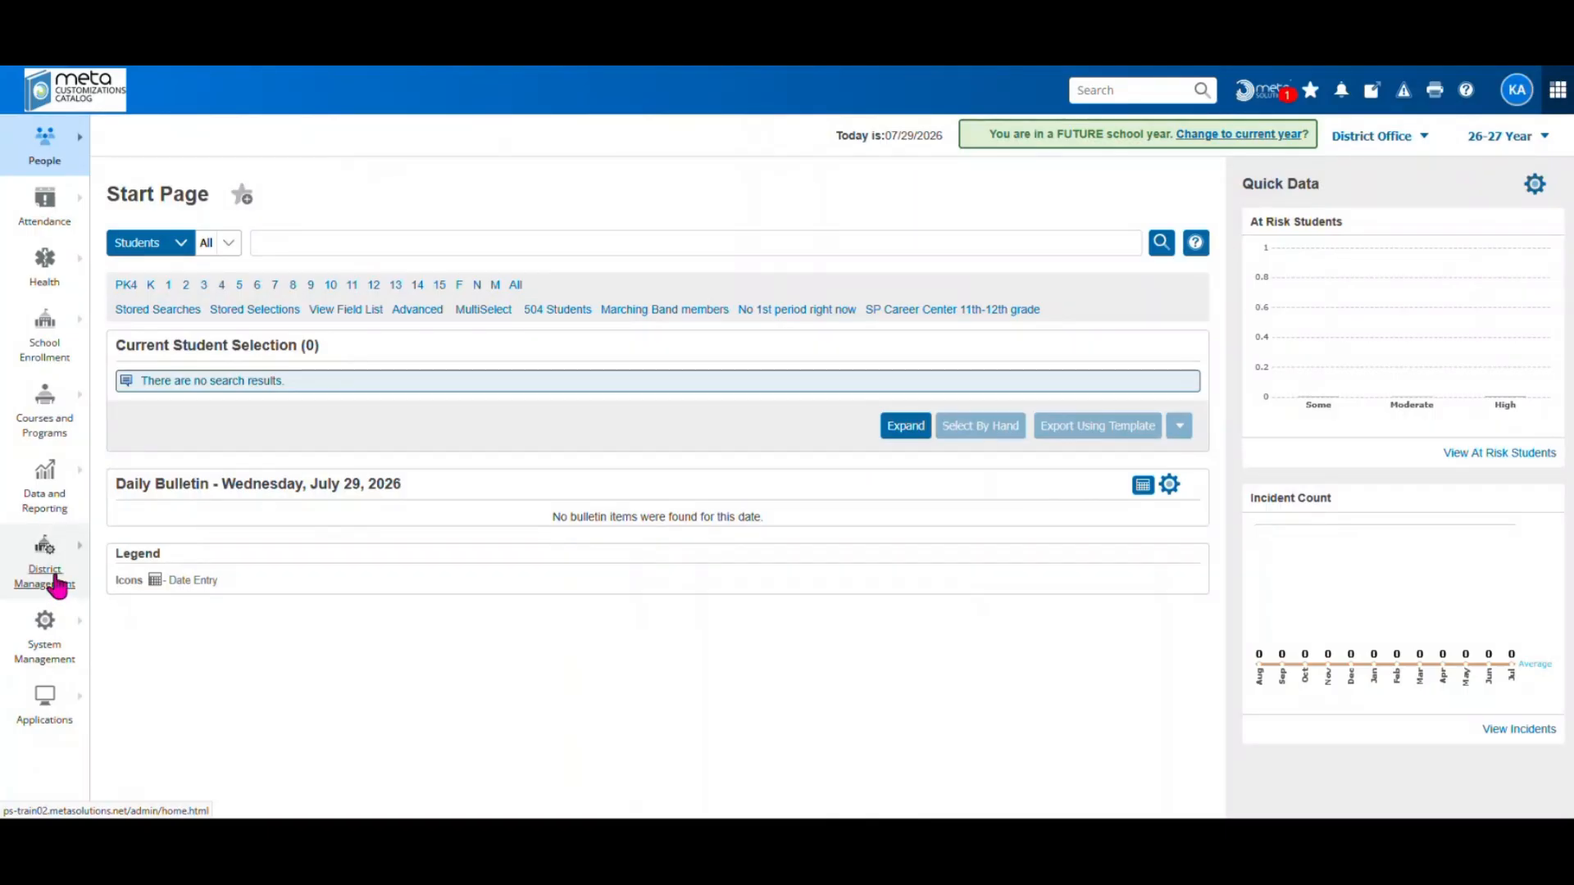
# Open the district's Additional System Preferences and scroll through its settings
pyautogui.click(56, 585)
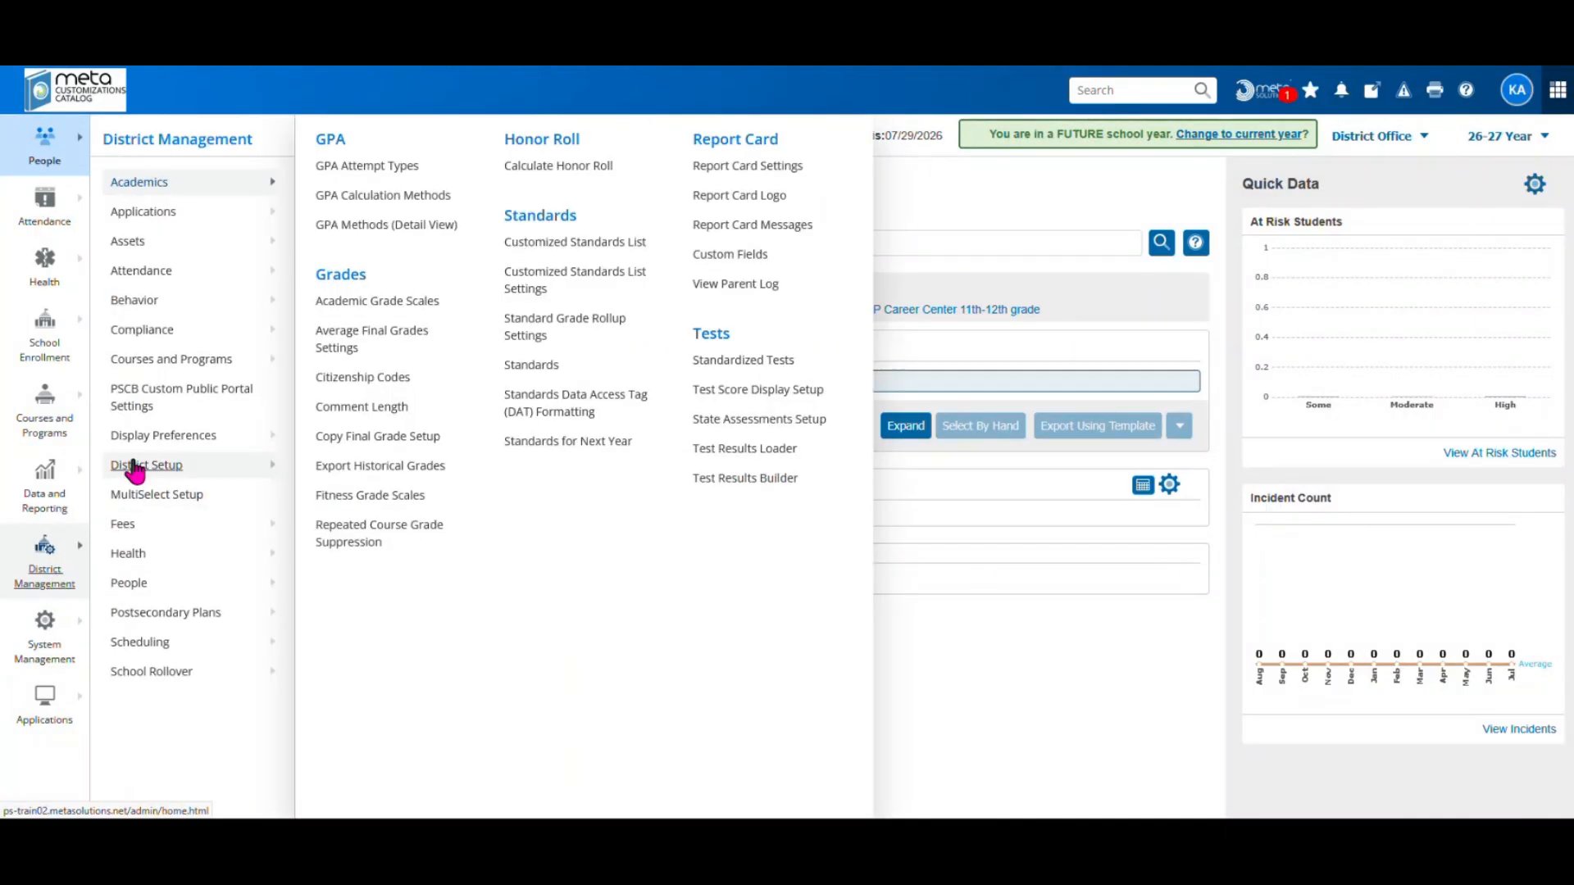
pyautogui.moveTo(135, 471)
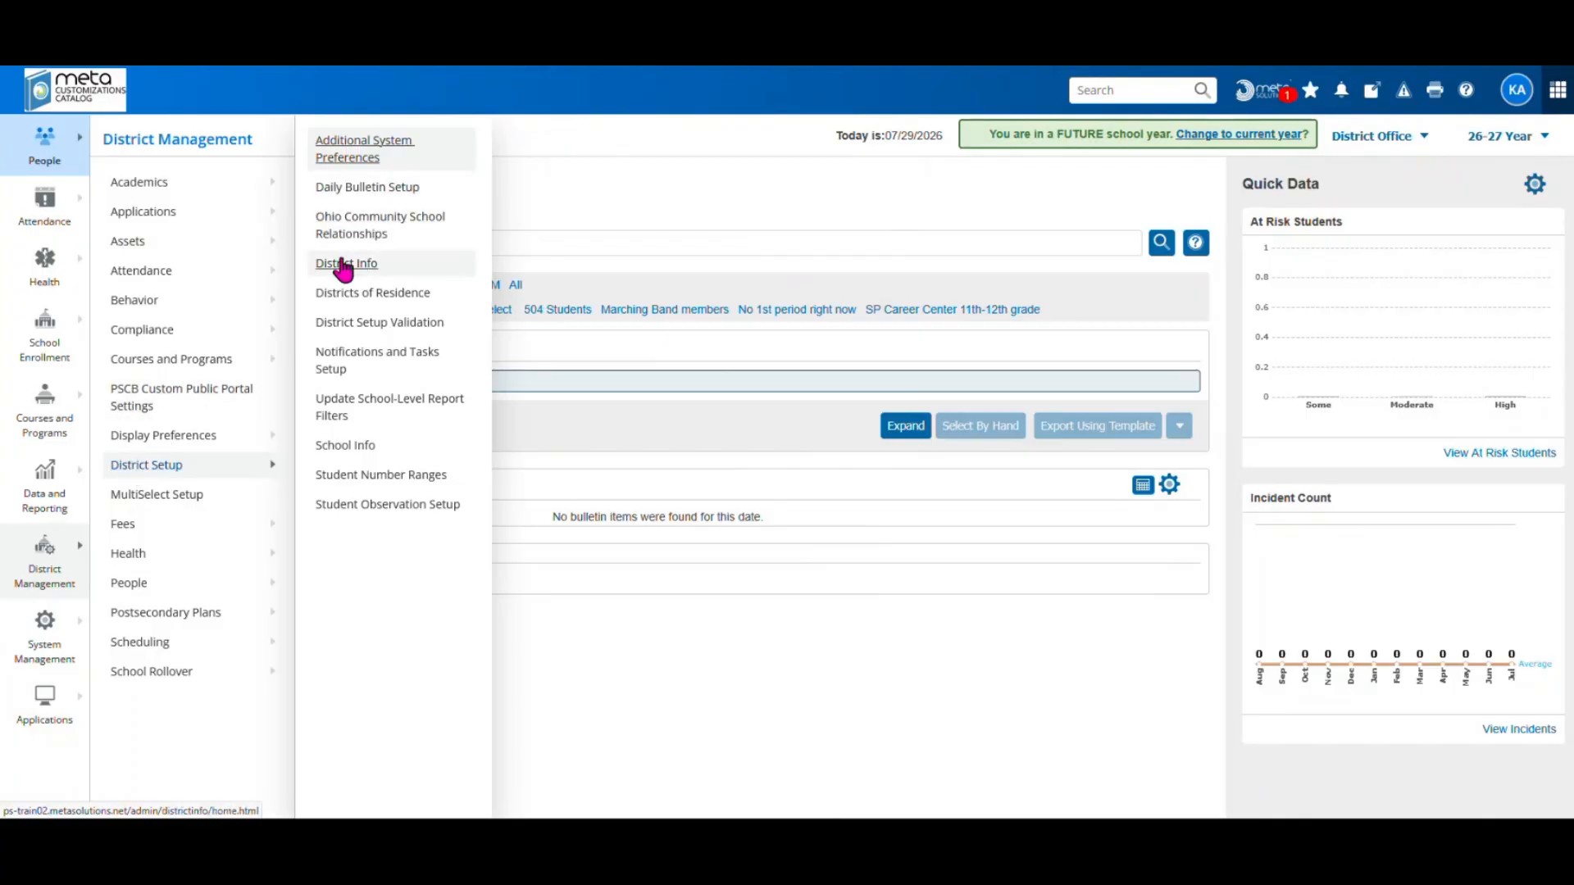
pyautogui.click(351, 156)
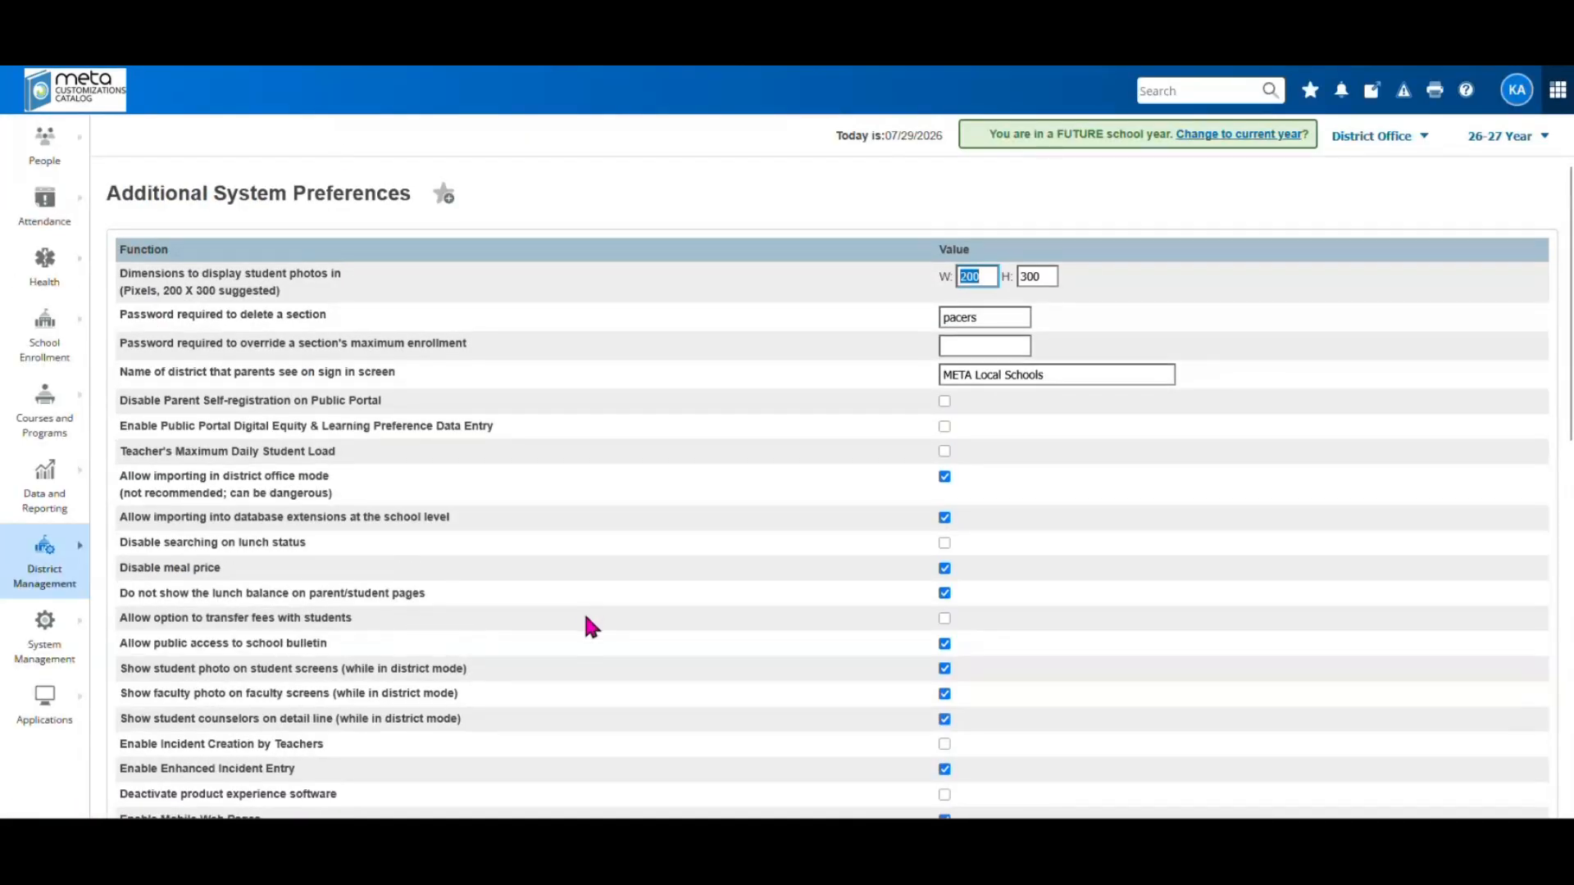
pyautogui.scroll(-3, 592, 618)
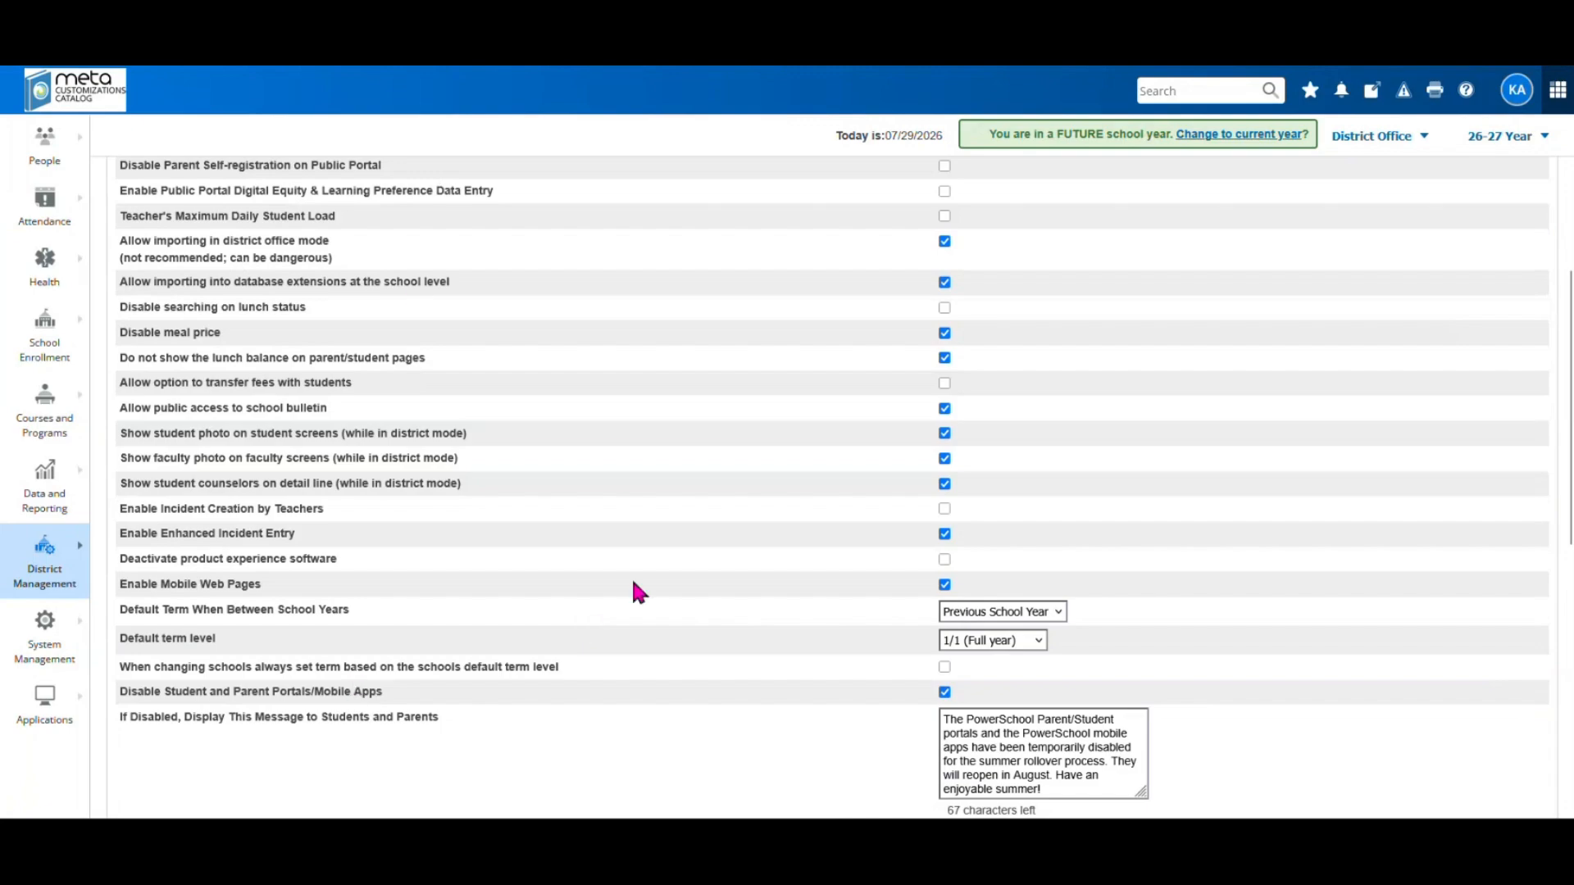
pyautogui.scroll(-3, 632, 578)
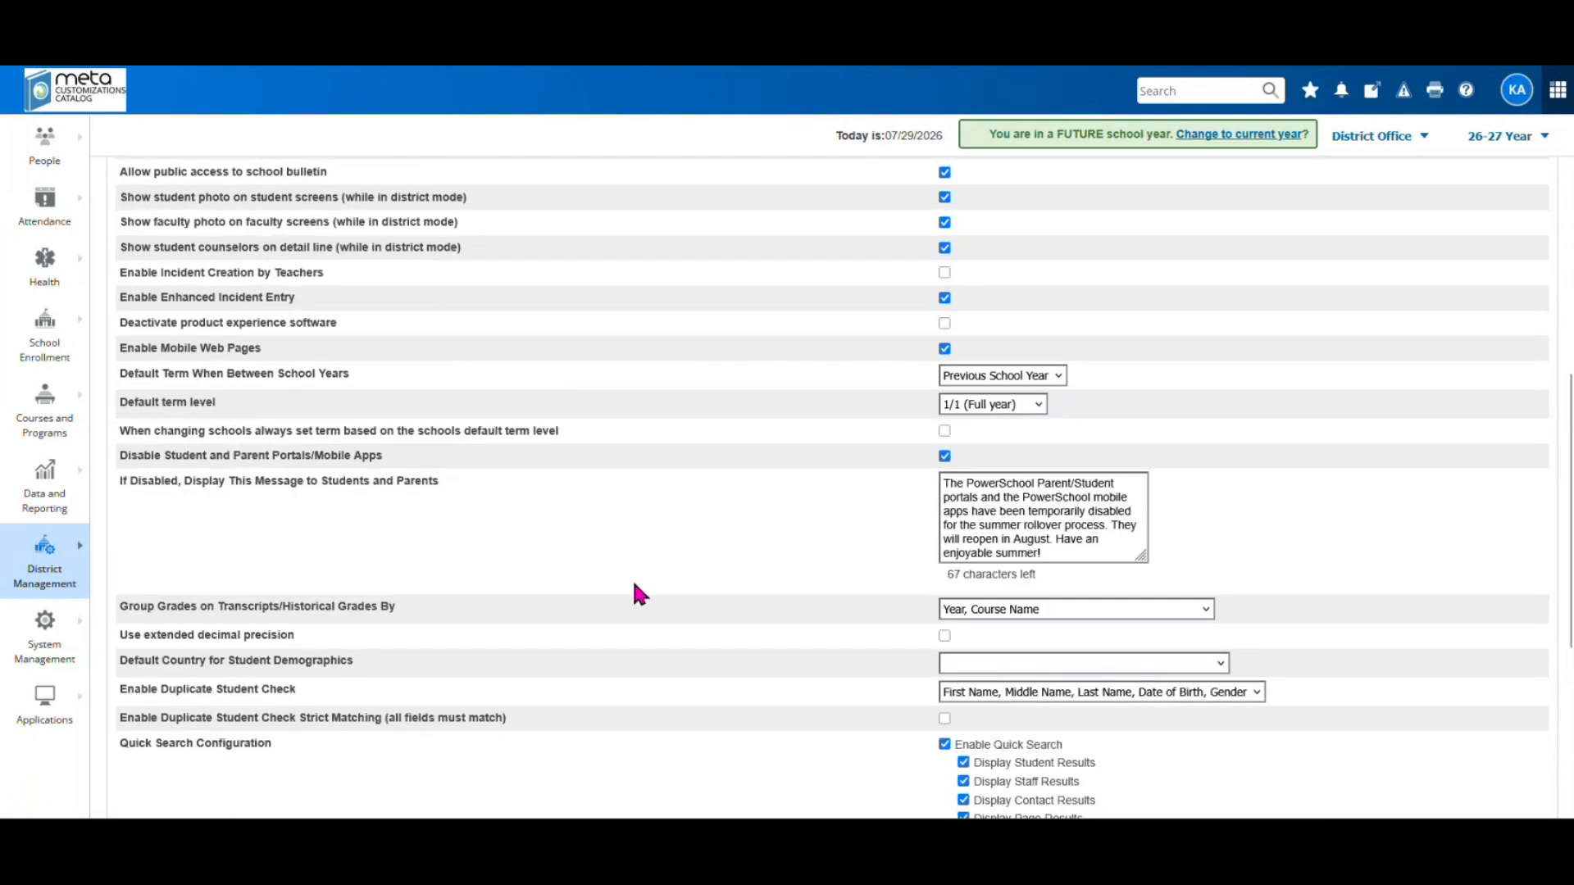
pyautogui.scroll(-4, 632, 578)
pyautogui.scroll(10, 632, 578)
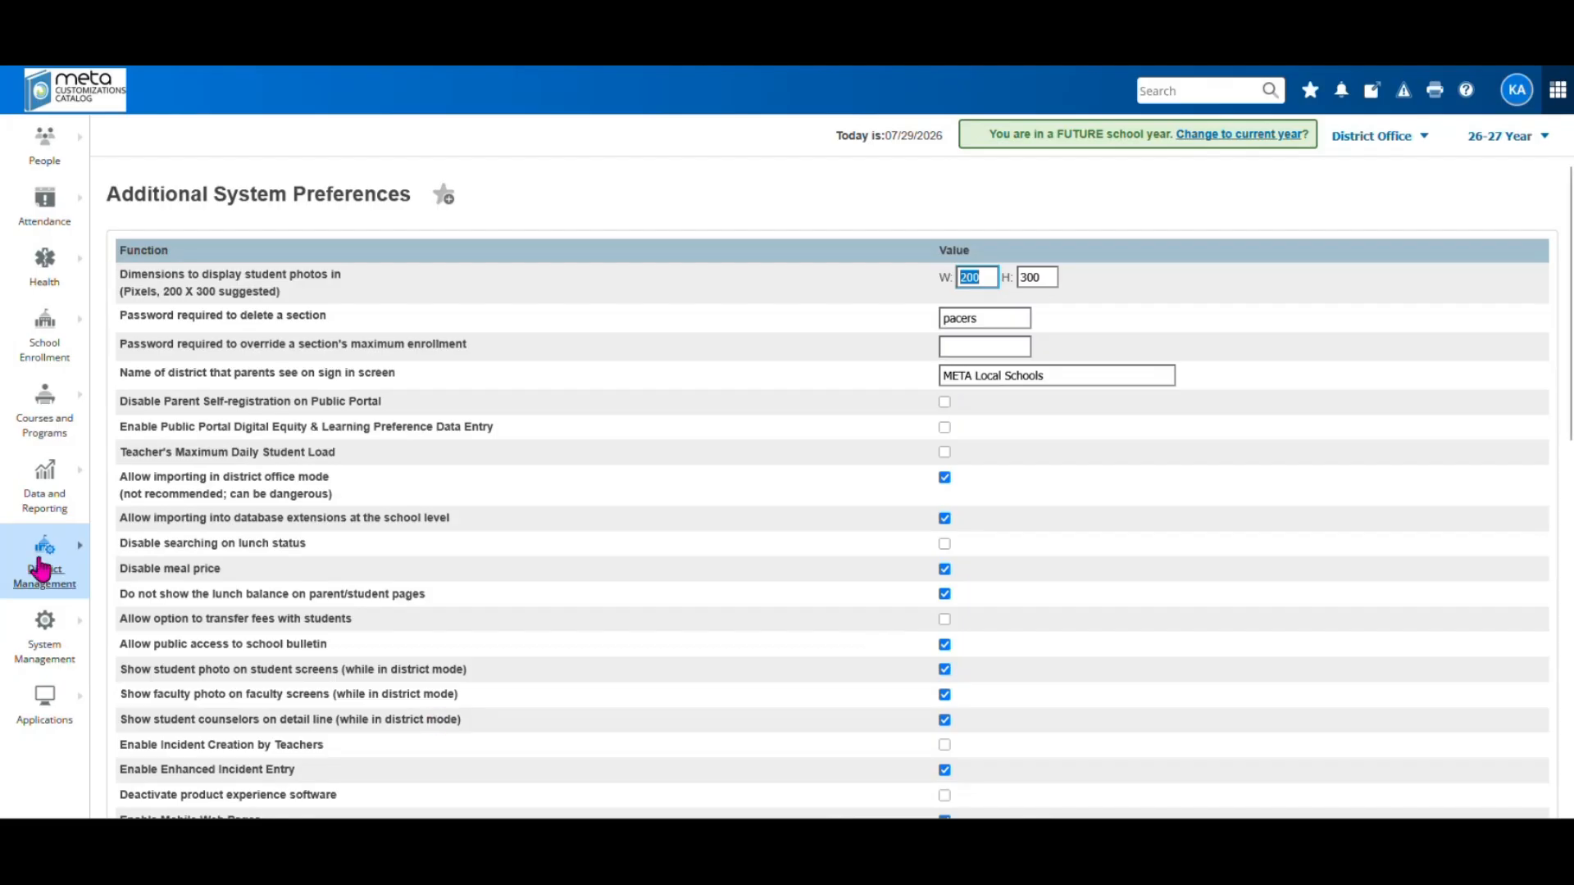
# Browse the District Management and student/staff menus to reach the Scheduling Calendar submenu
pyautogui.click(42, 576)
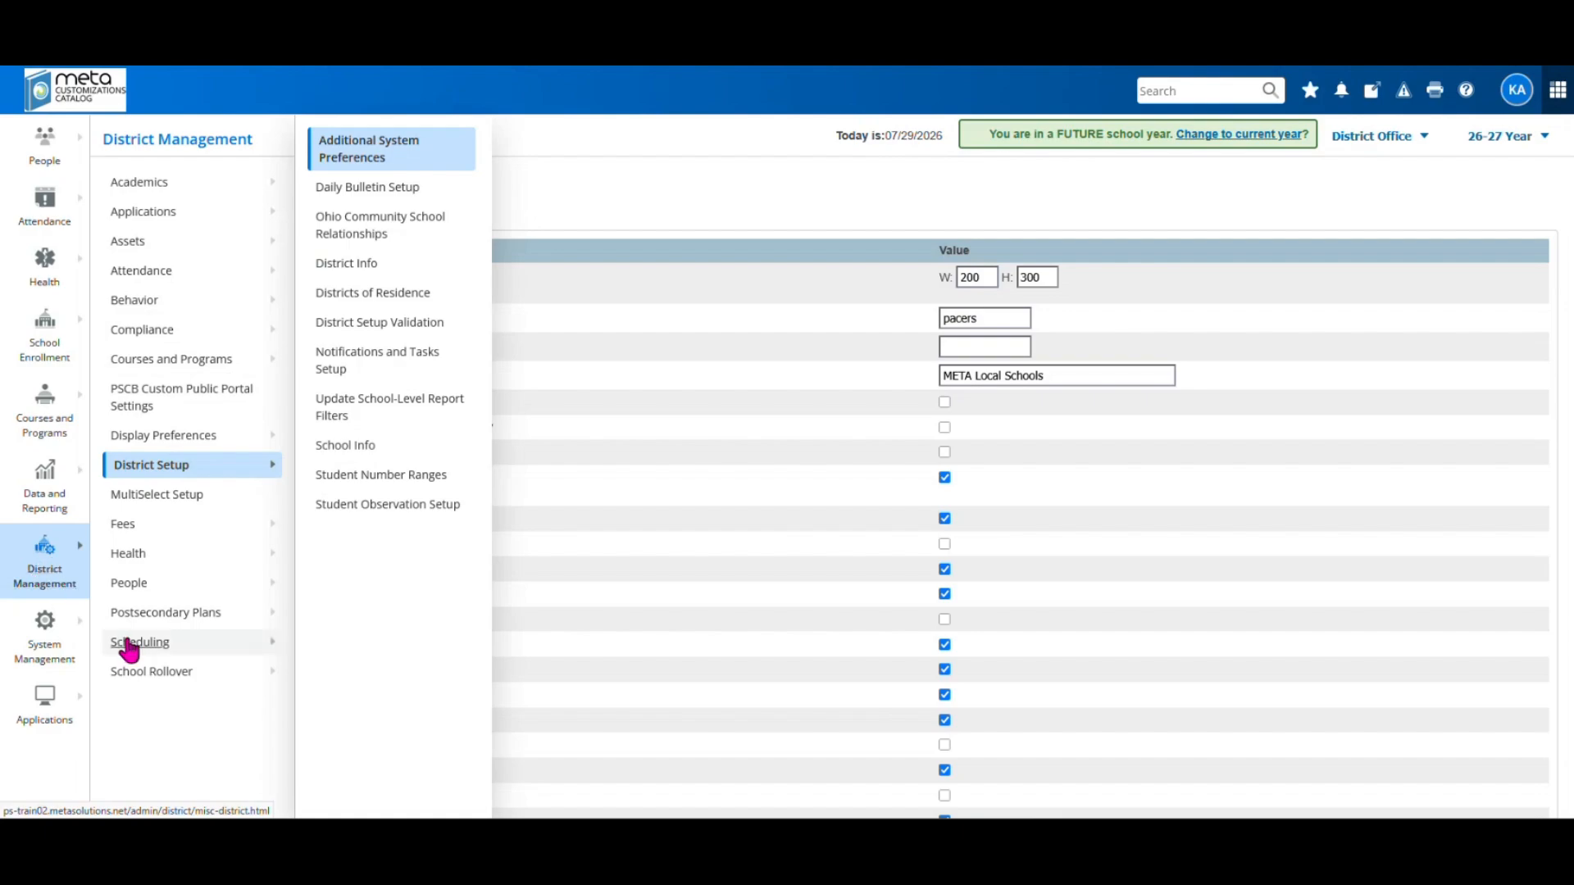
pyautogui.moveTo(128, 642)
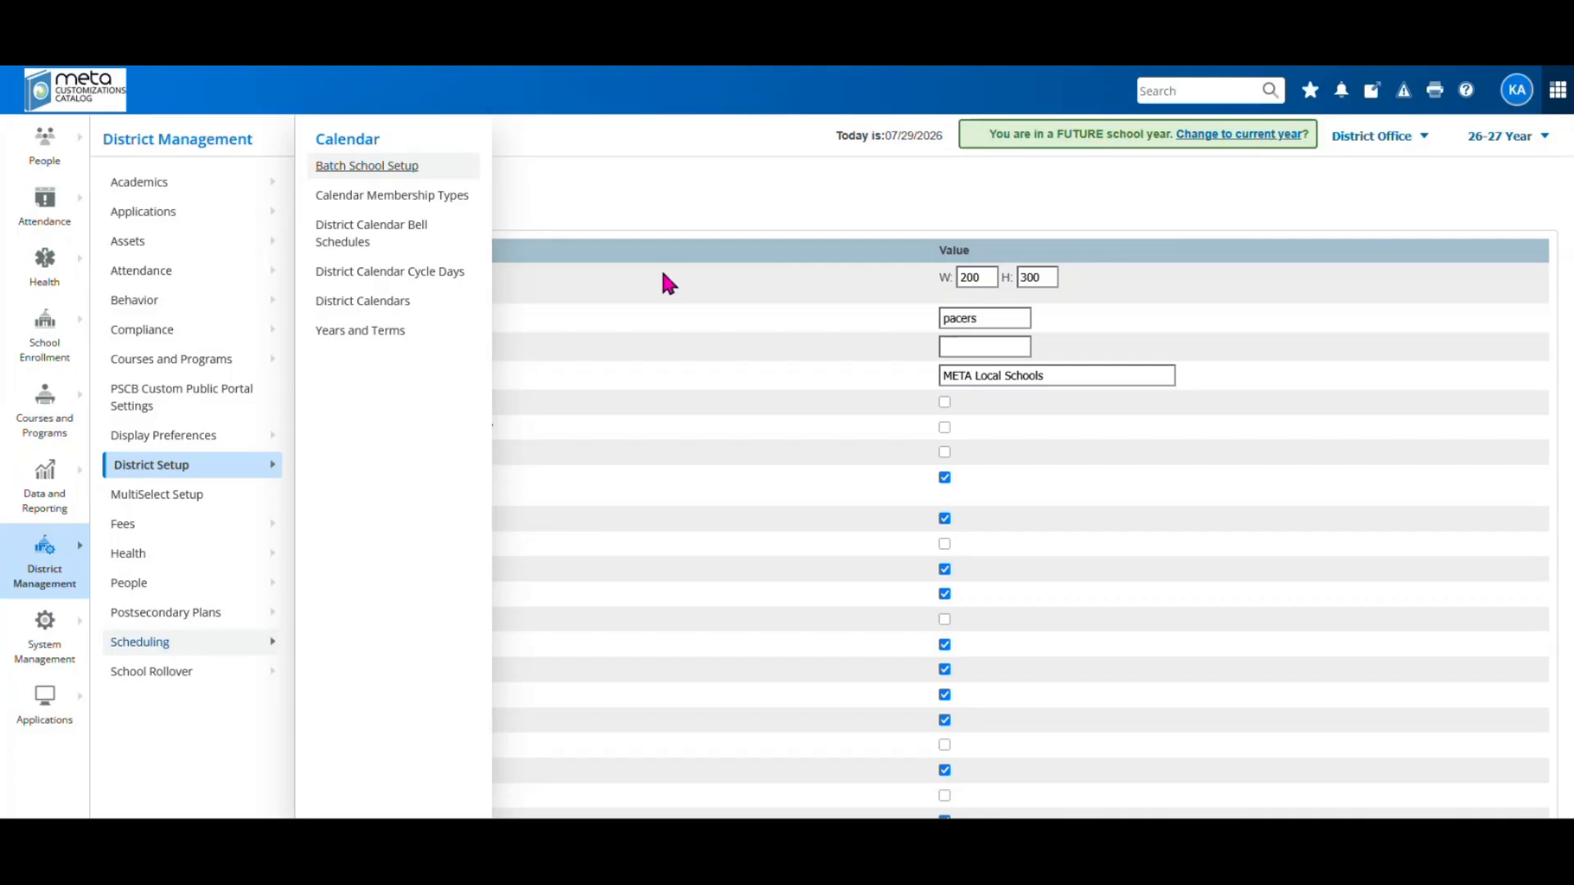
pyautogui.click(520, 161)
pyautogui.click(52, 146)
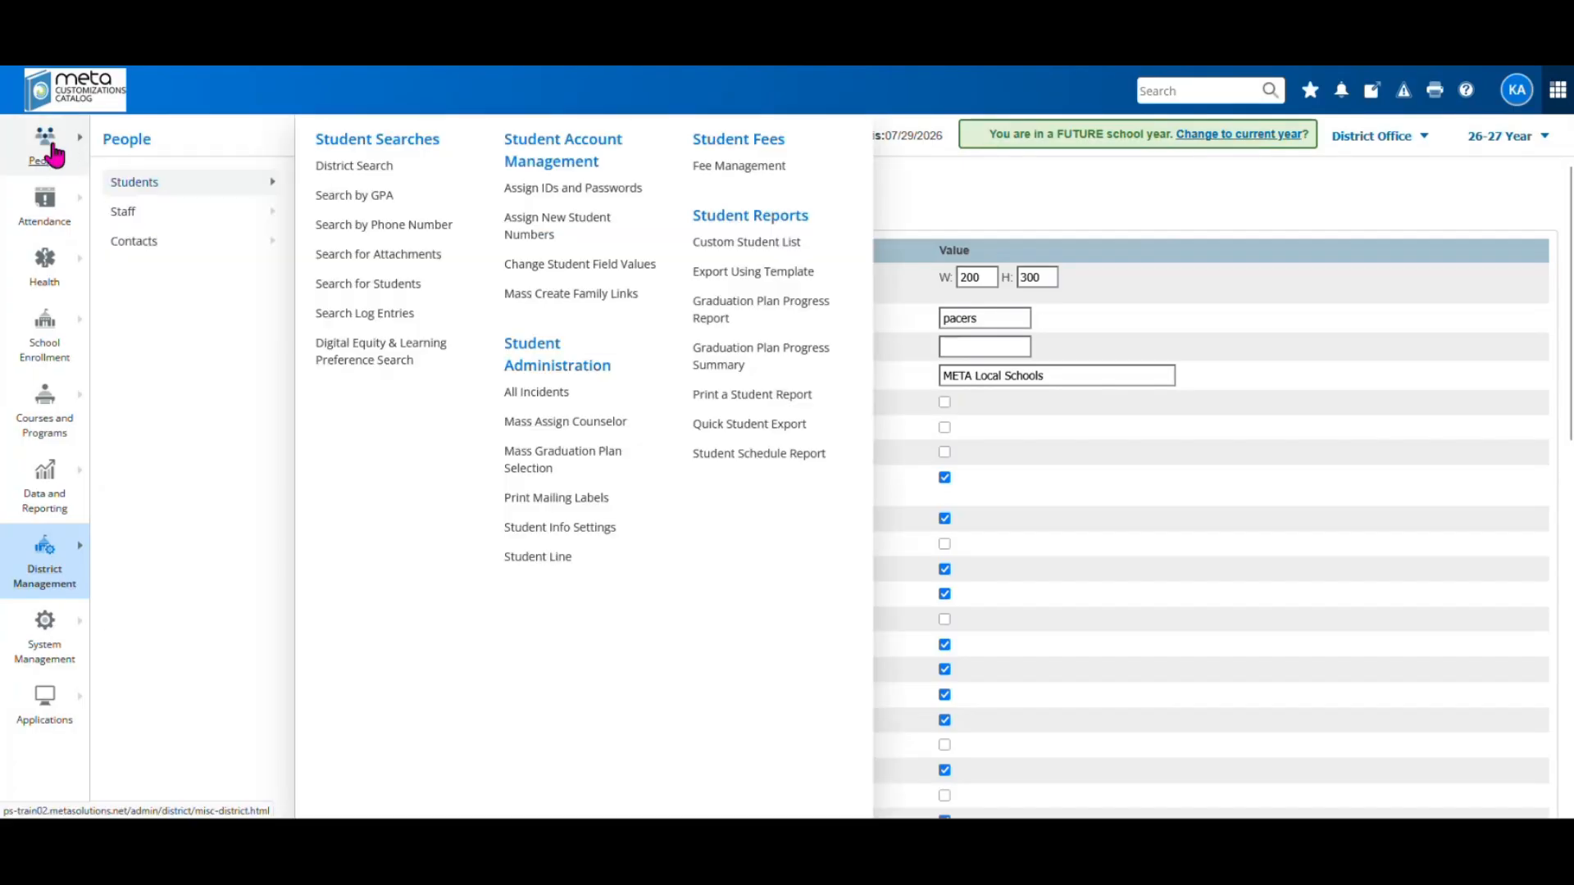
pyautogui.moveTo(256, 211)
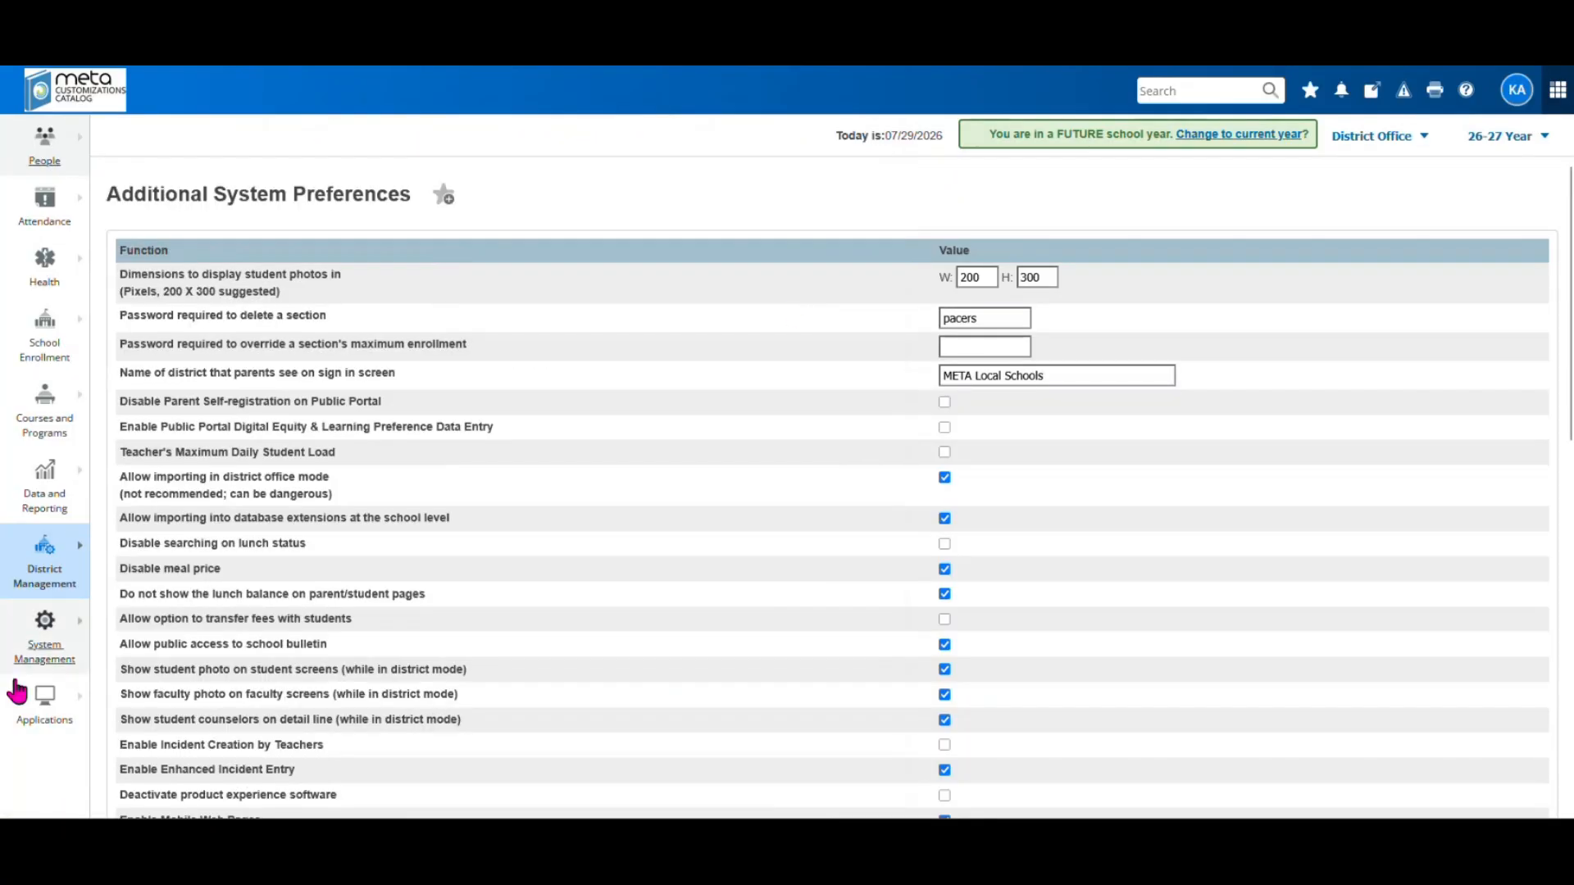
pyautogui.moveTo(60, 590)
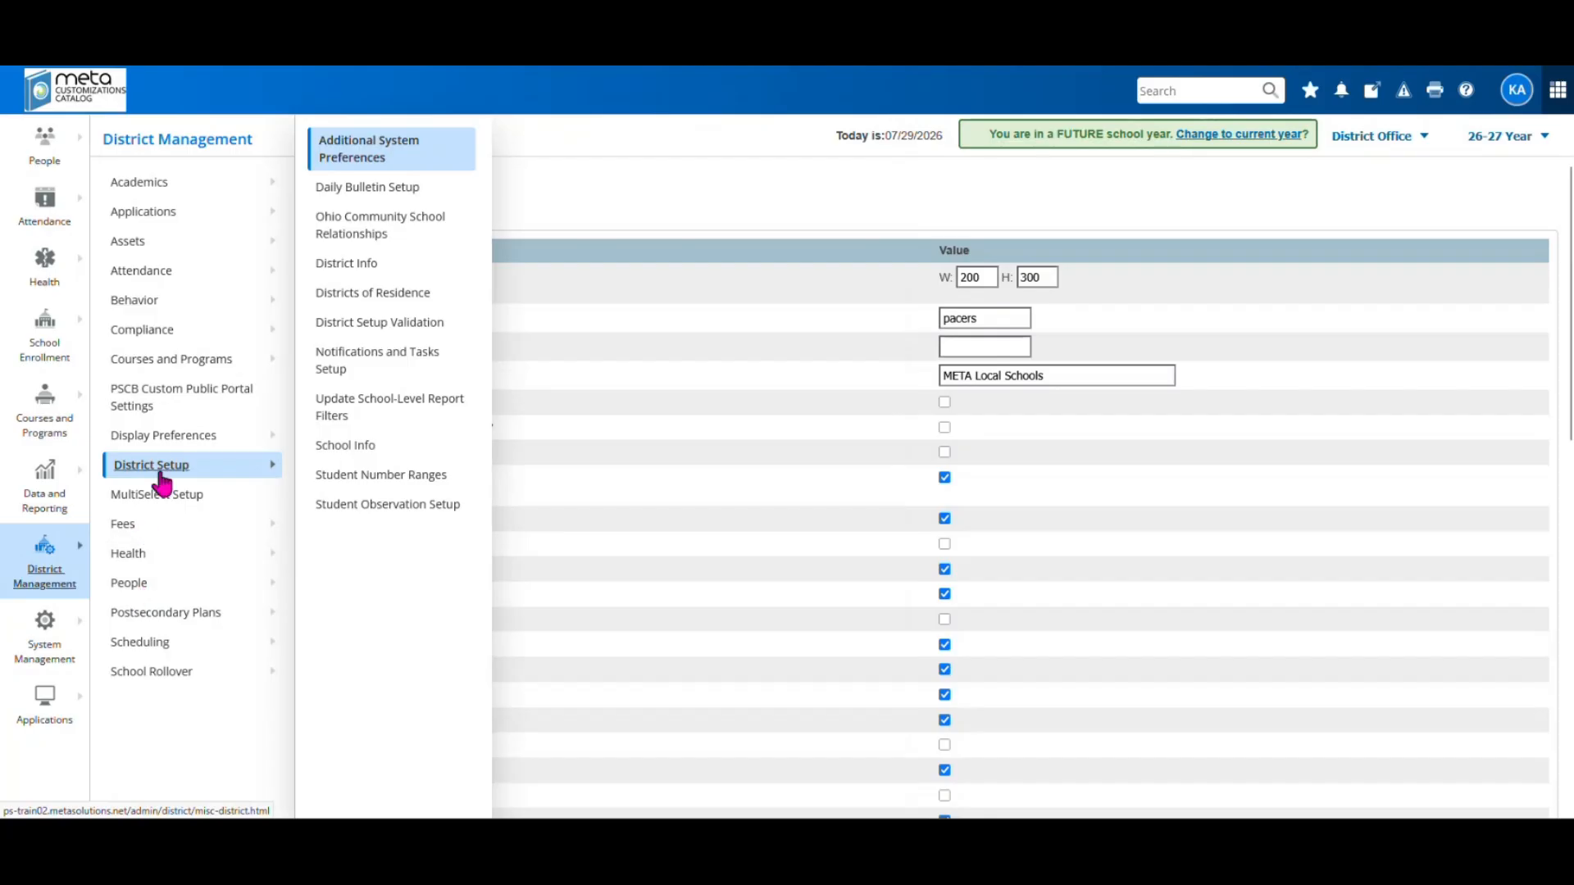
pyautogui.moveTo(153, 647)
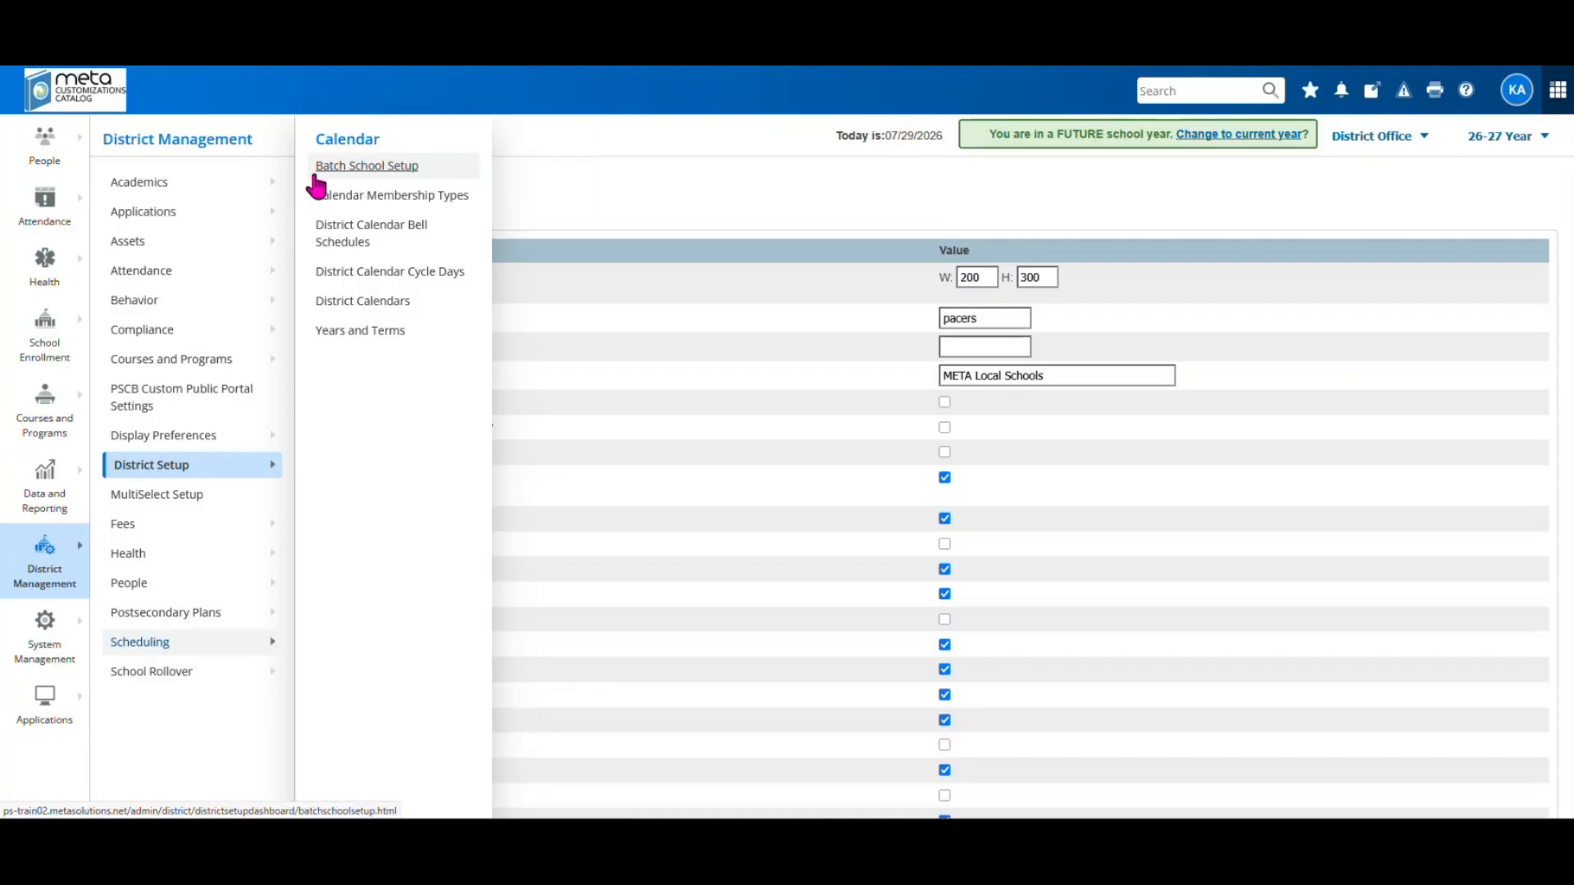
# Review Batch School Setup's ten schools and their years, terms and calendar status
pyautogui.click(383, 168)
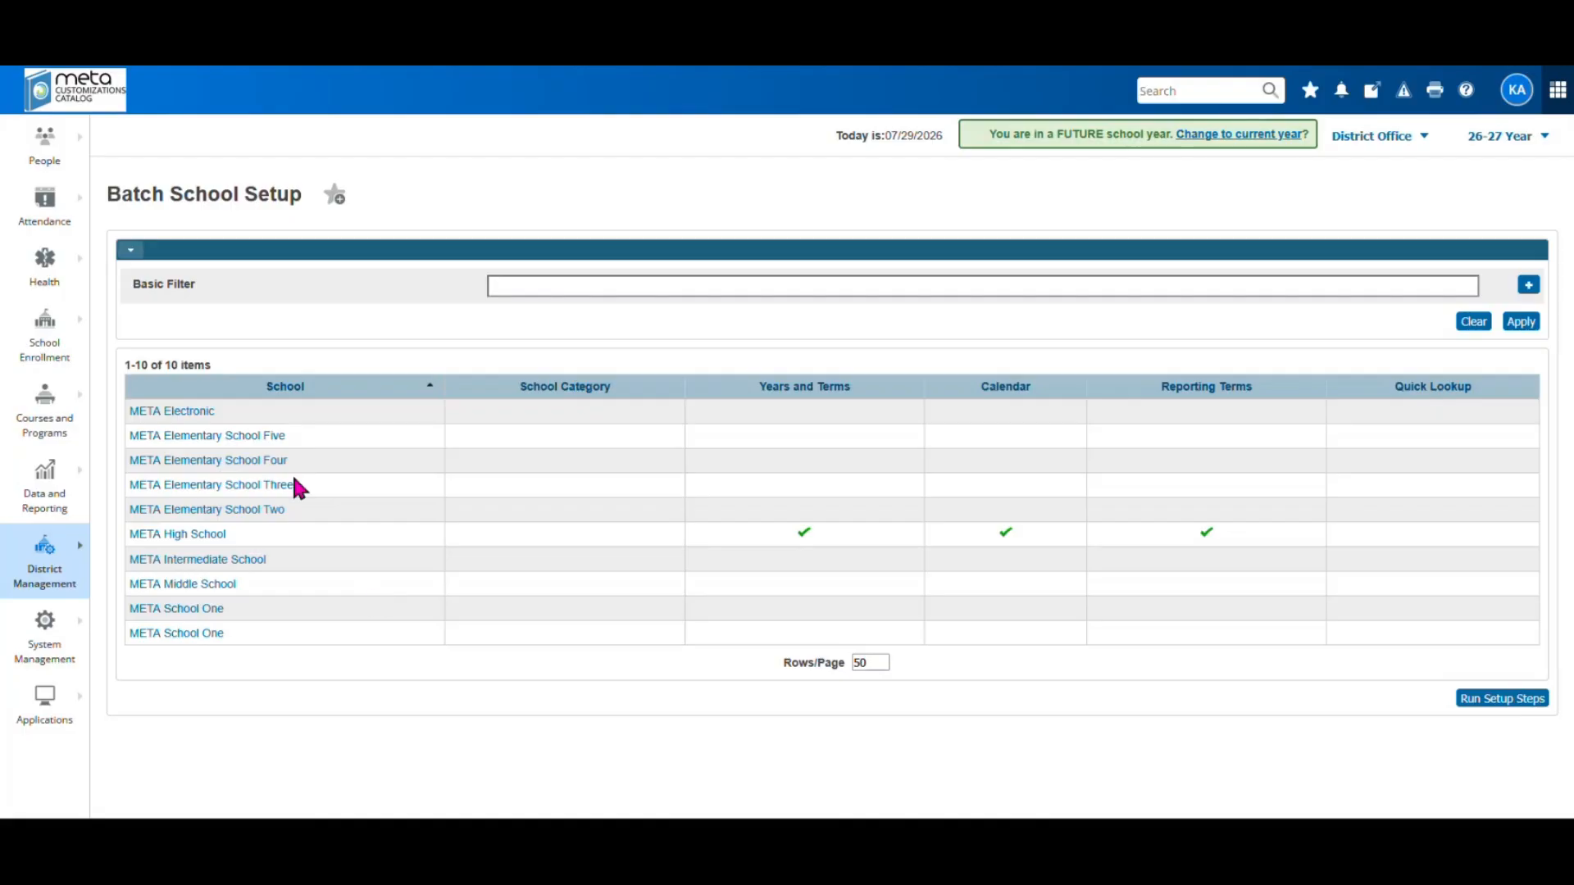
pyautogui.click(33, 583)
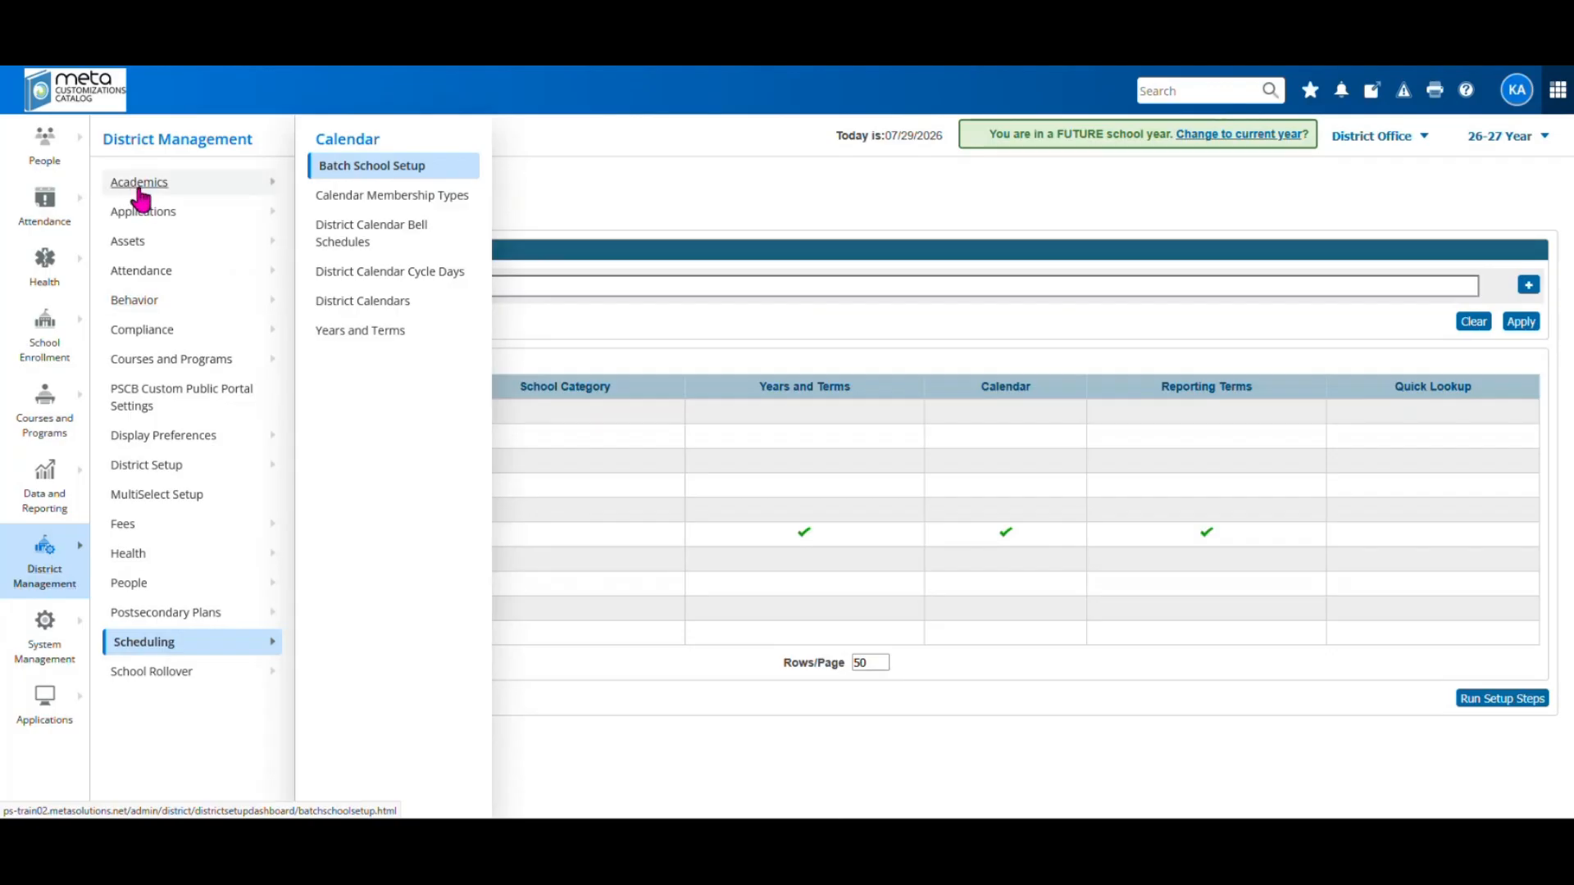
# Open GPA Calculation Methods and select the Athletic Eligibility for Q1 method
pyautogui.moveTo(140, 191)
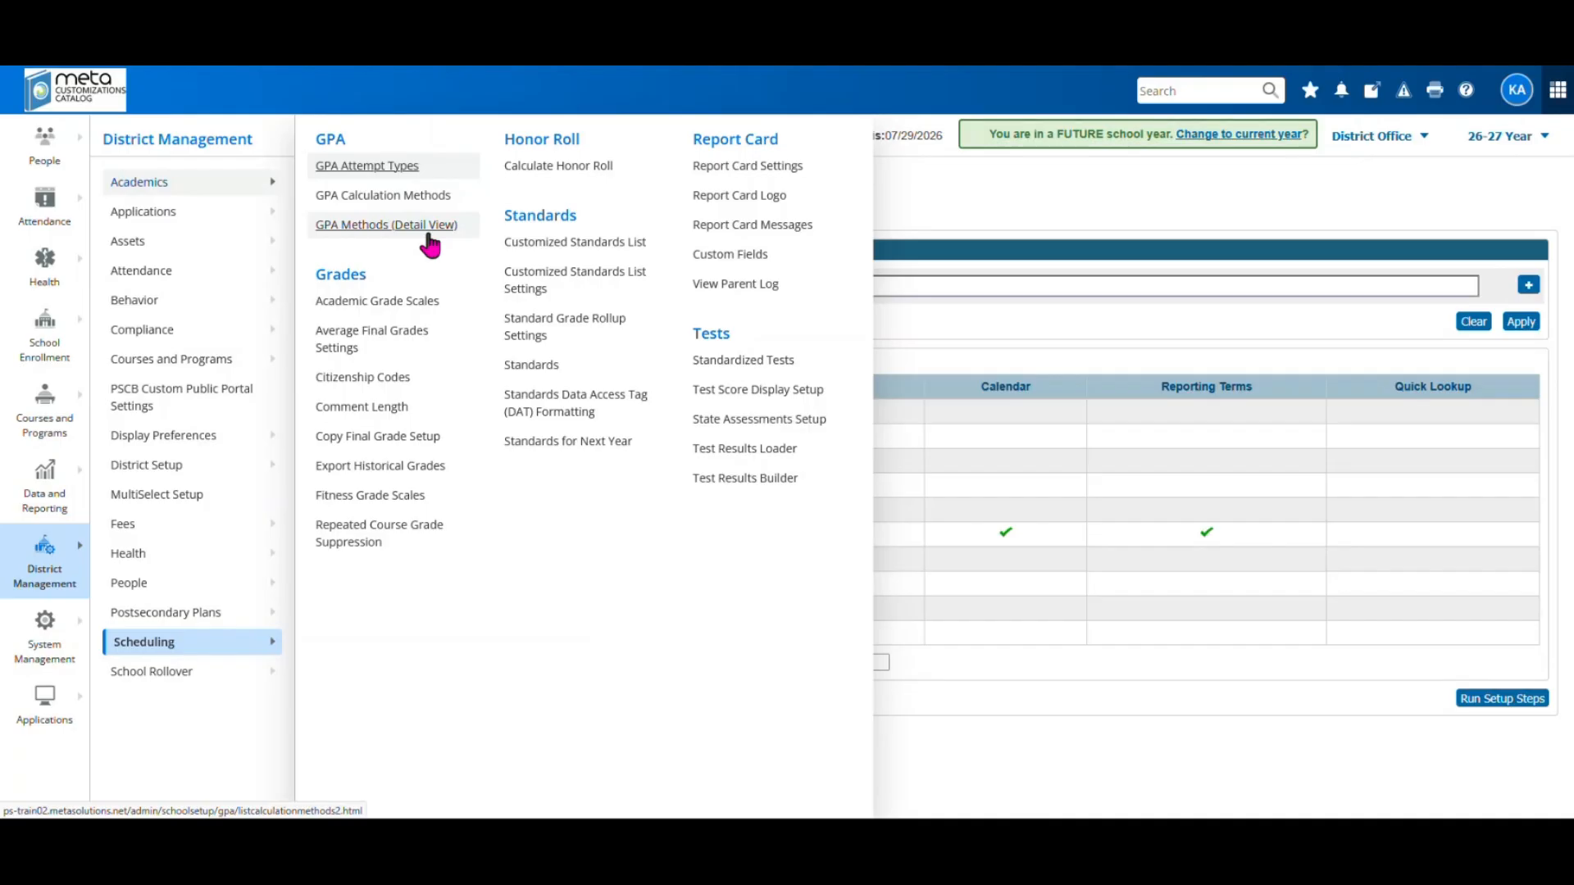
pyautogui.click(392, 197)
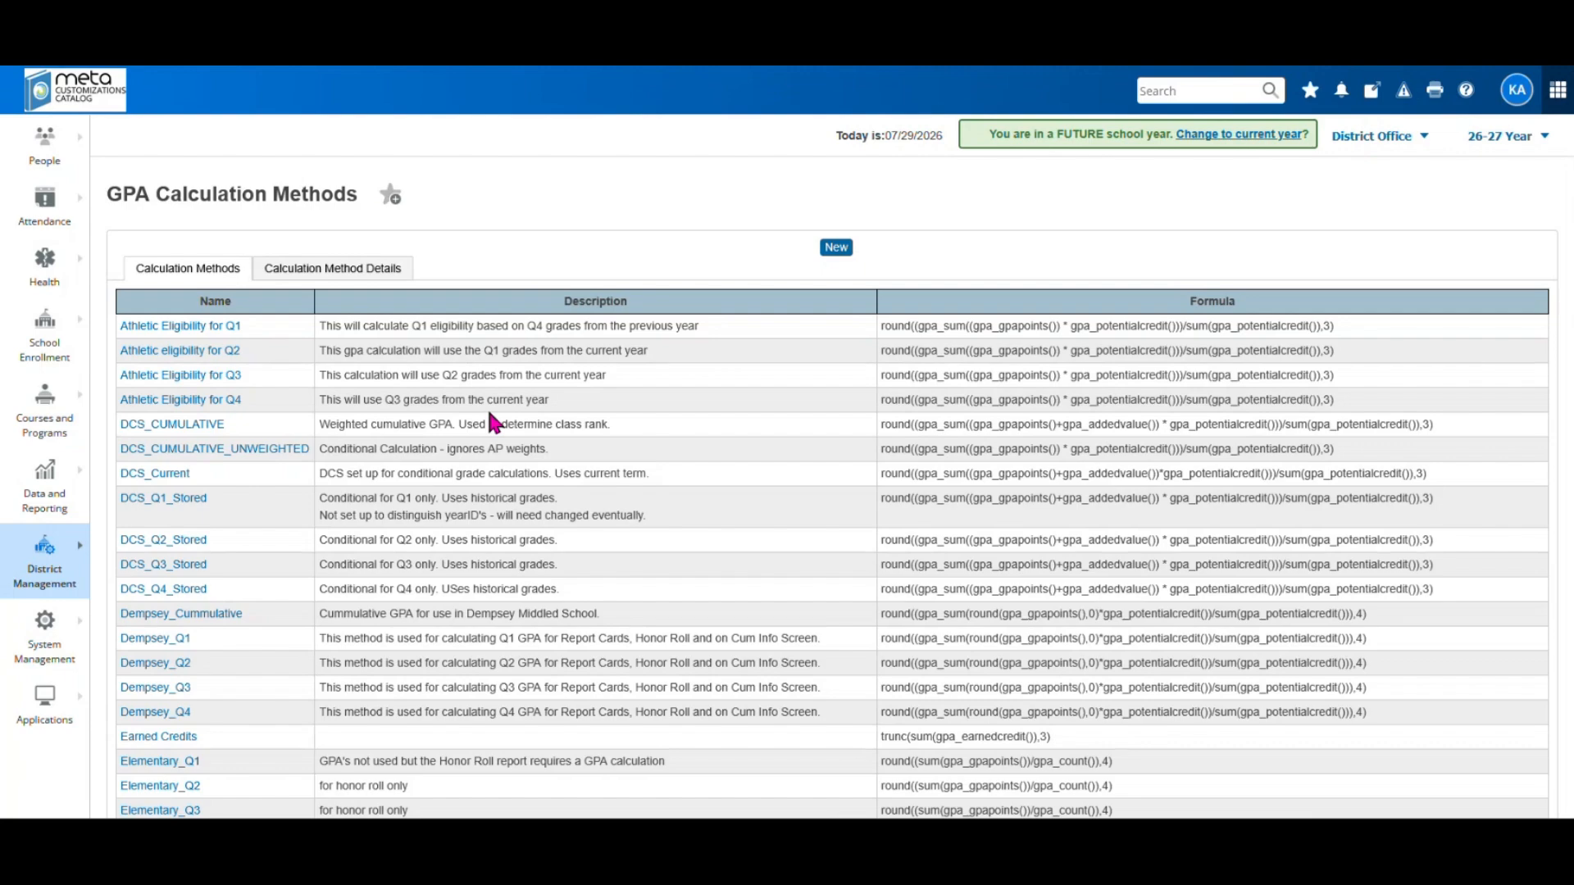
pyautogui.click(216, 327)
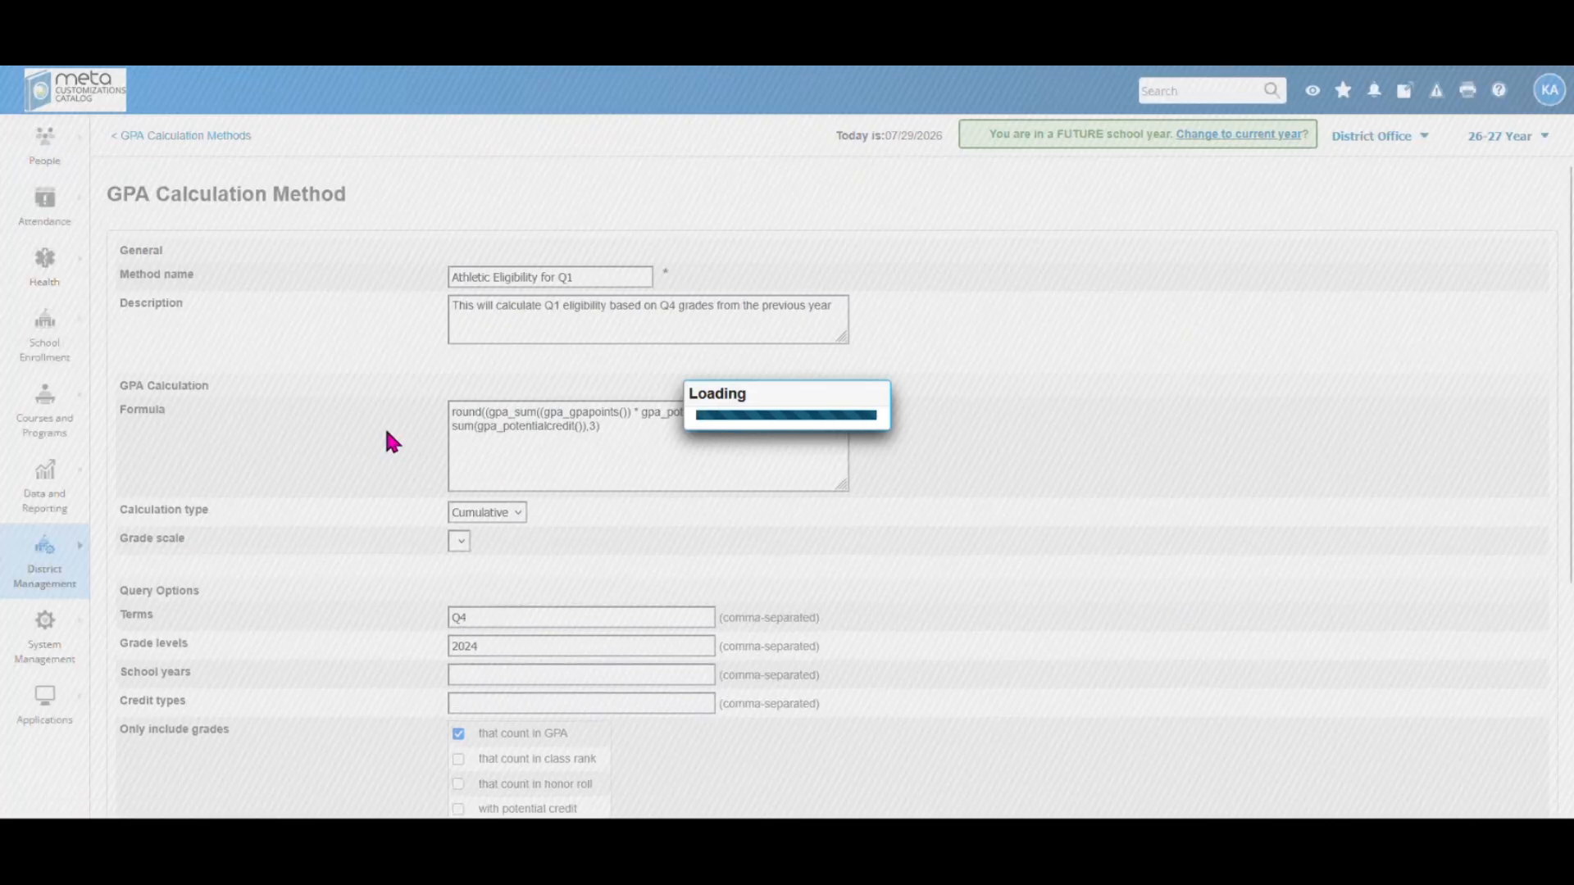
# Scroll down to the Athletic Eligibility for Q1 method's Query Options section
pyautogui.scroll(-1, 391, 443)
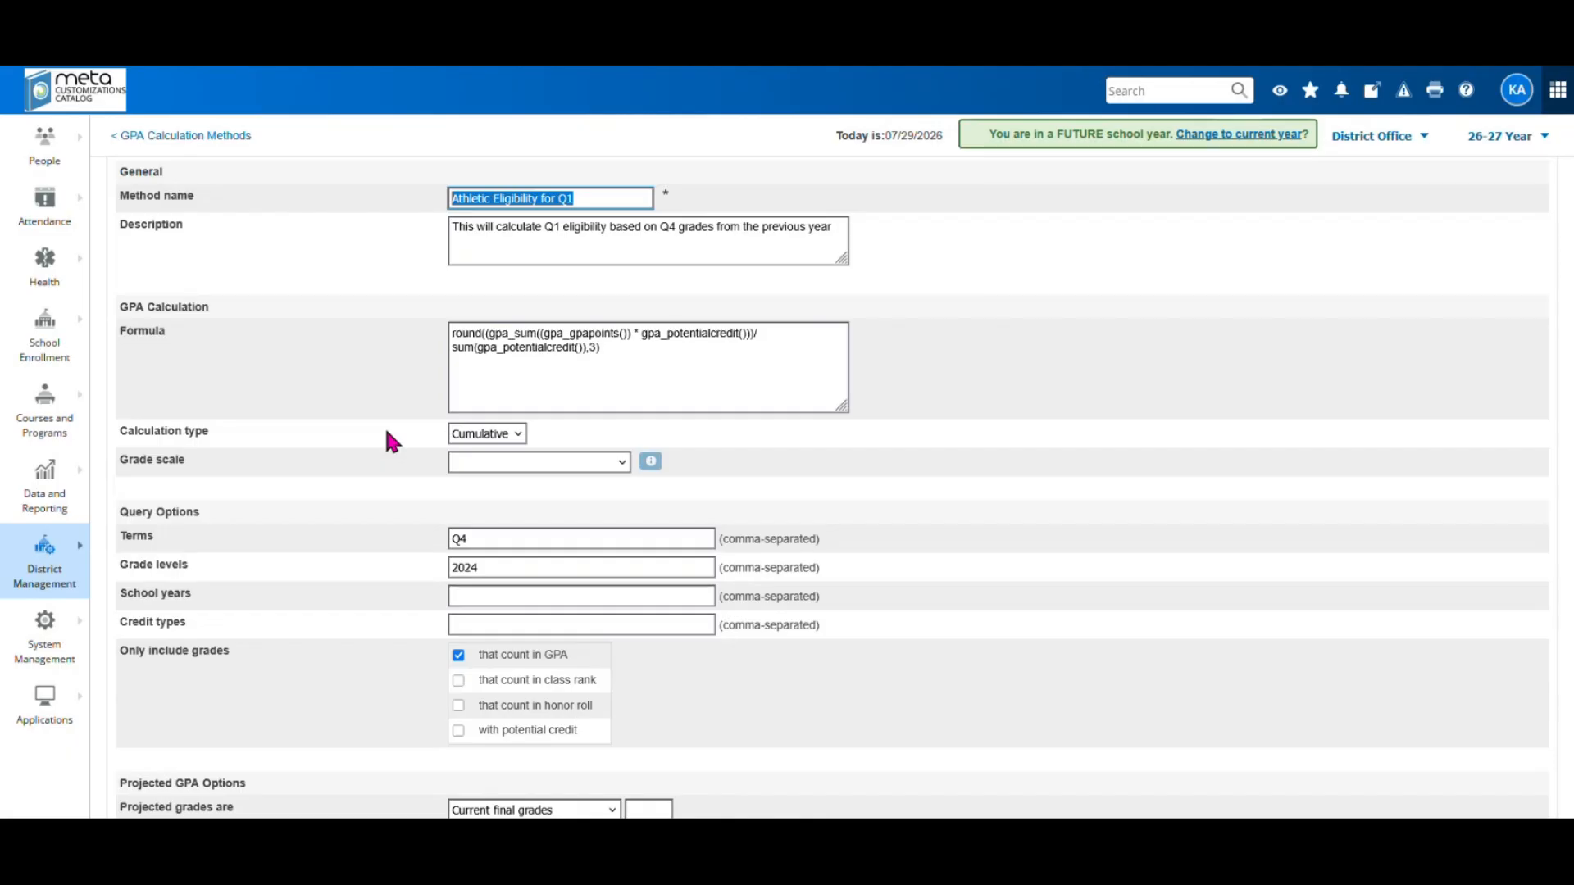
pyautogui.scroll(-1, 392, 443)
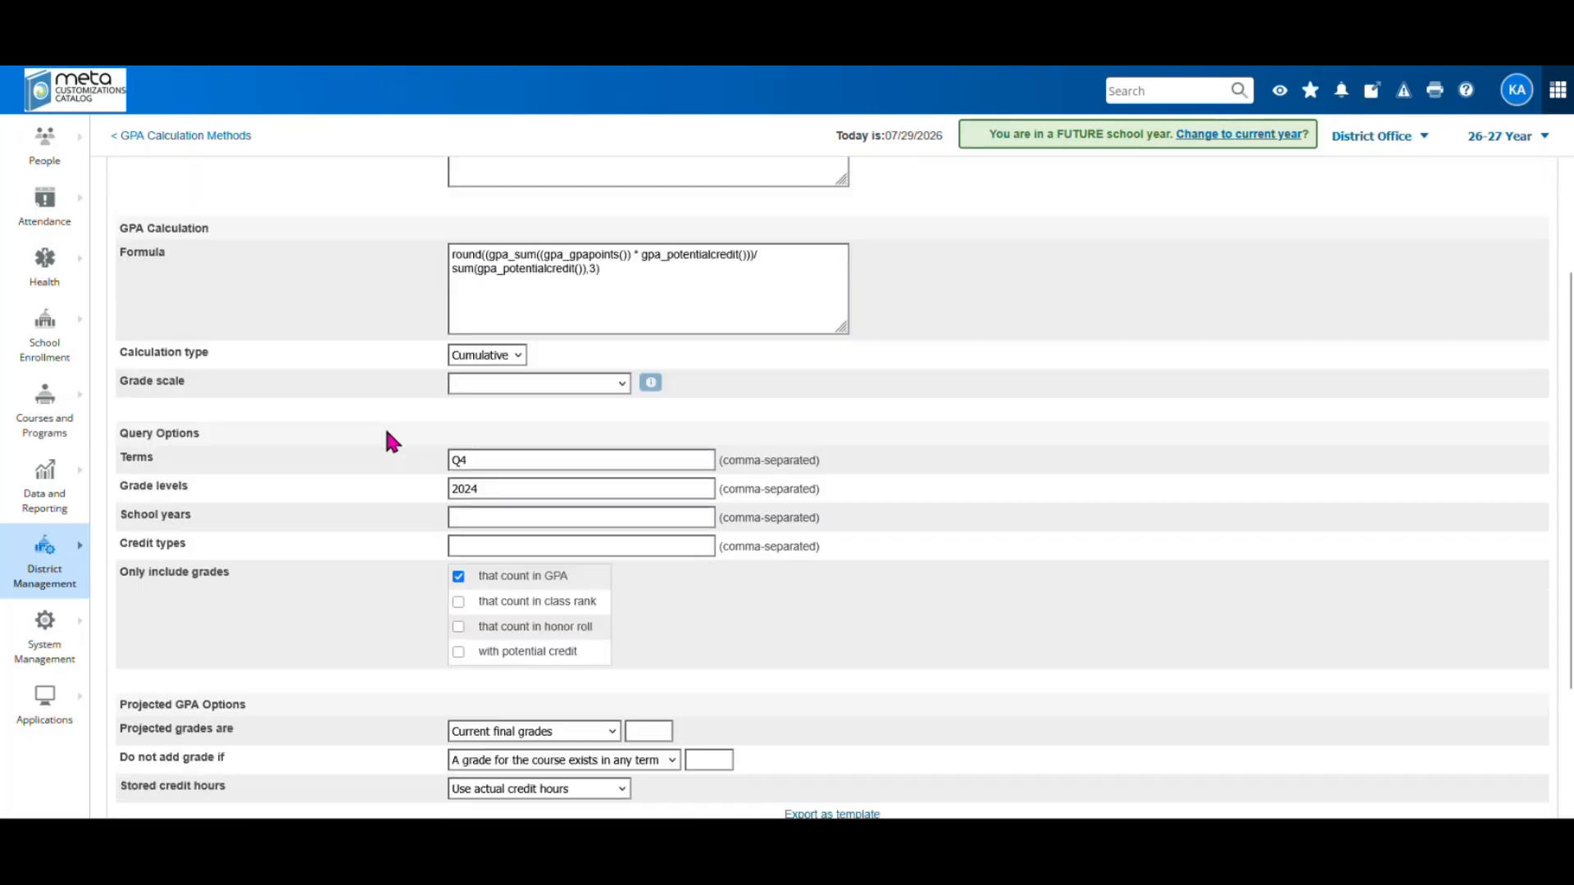
# Replace the Grade levels value 2024 with 2025 and review the method form
pyautogui.click(498, 489)
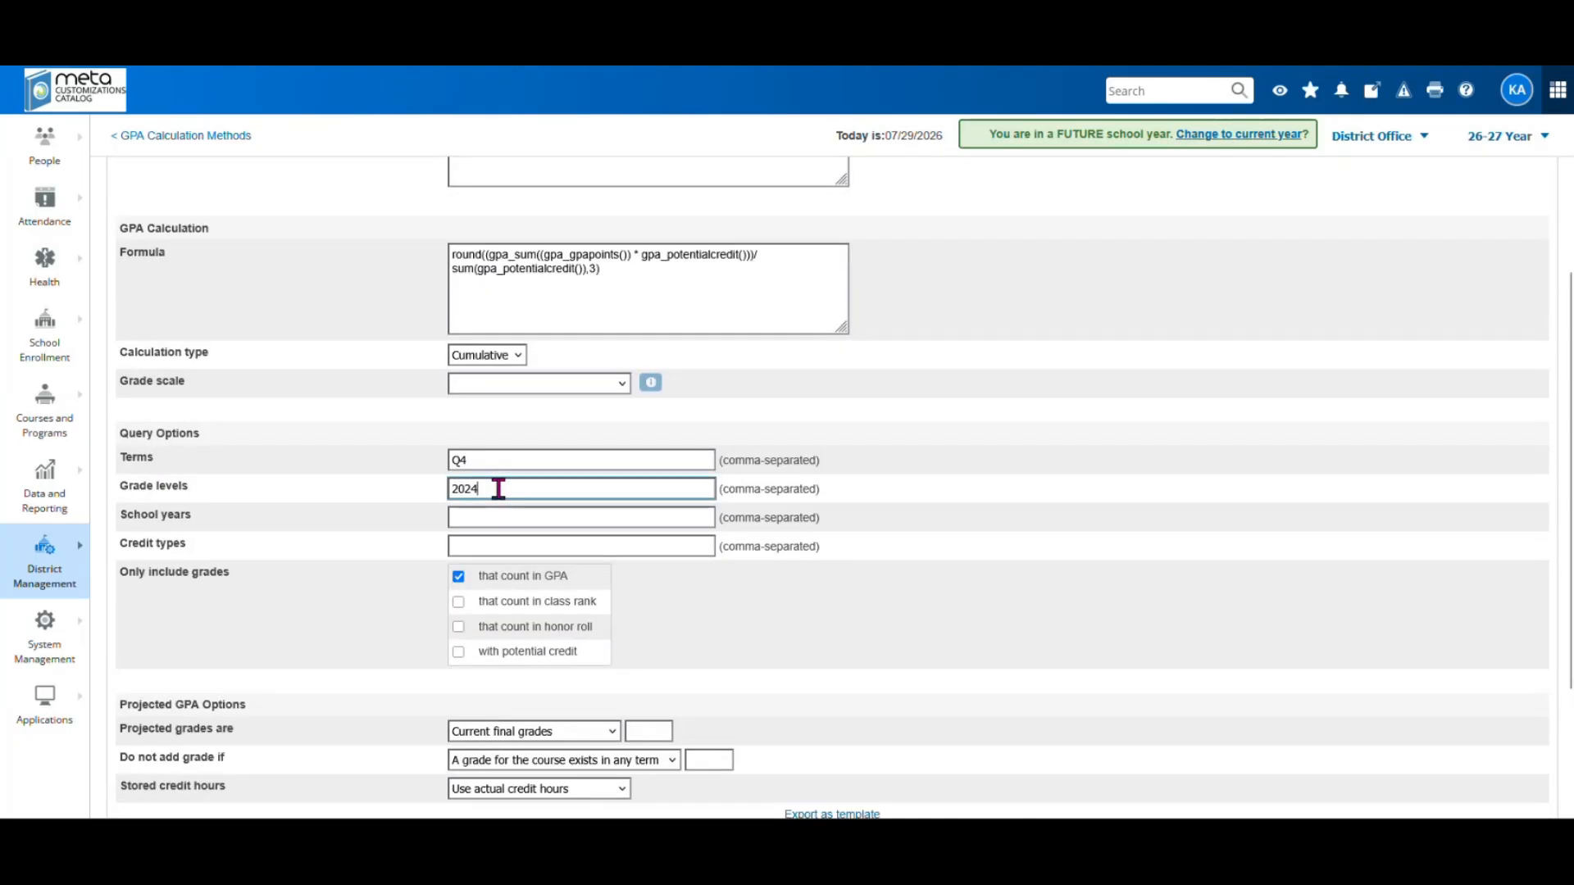
pyautogui.moveTo(482, 488); pyautogui.dragTo(451, 488)
pyautogui.write('2025')
pyautogui.scroll(-2, 774, 628)
pyautogui.scroll(1, 769, 487)
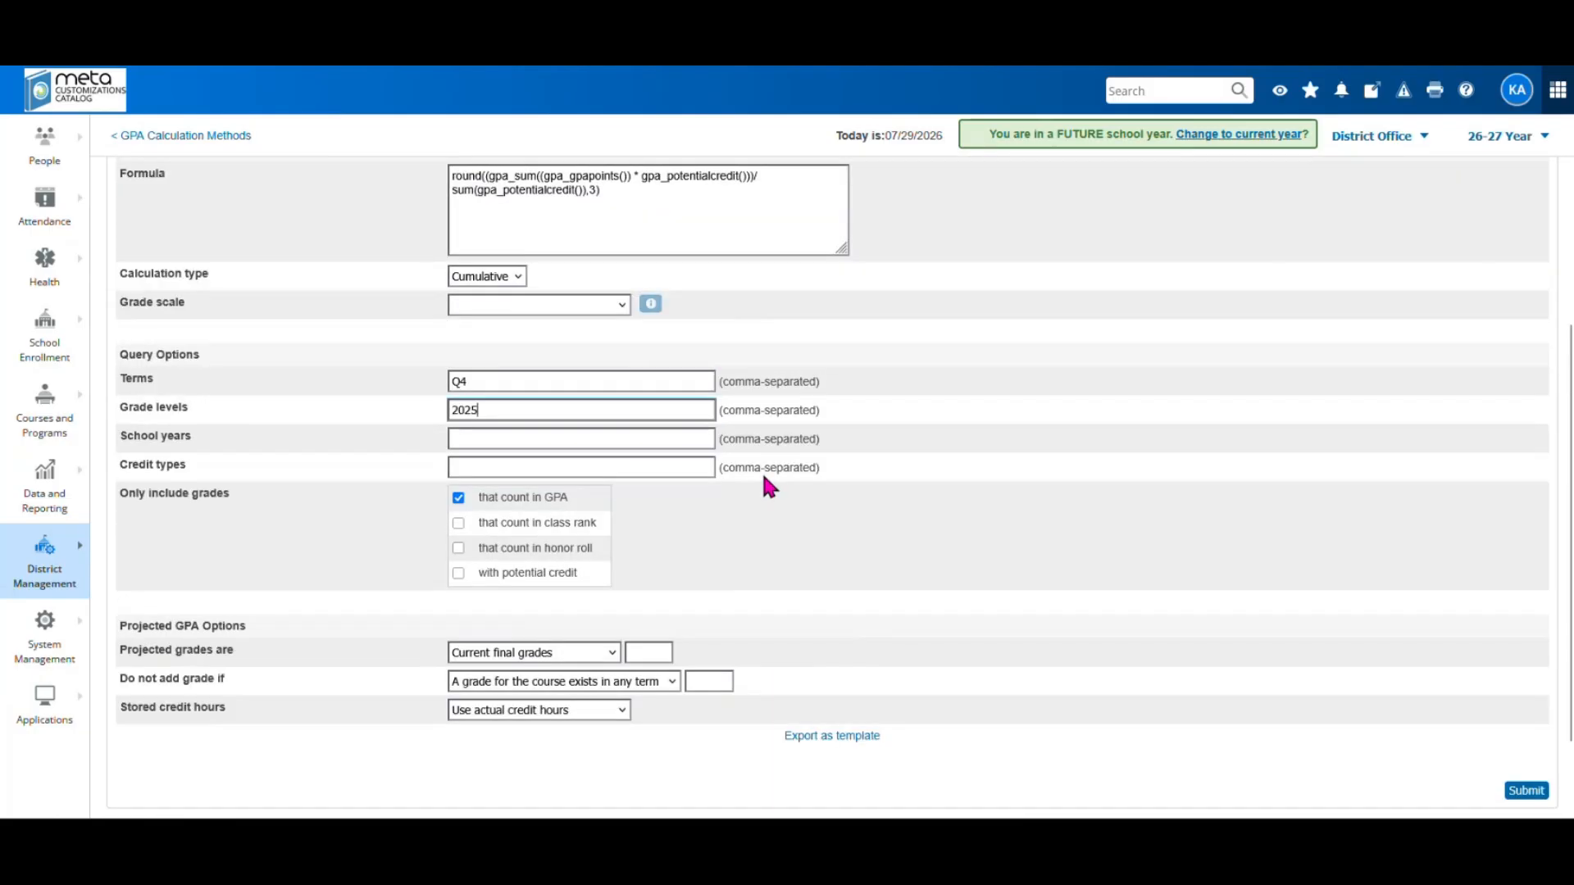
pyautogui.scroll(2, 946, 443)
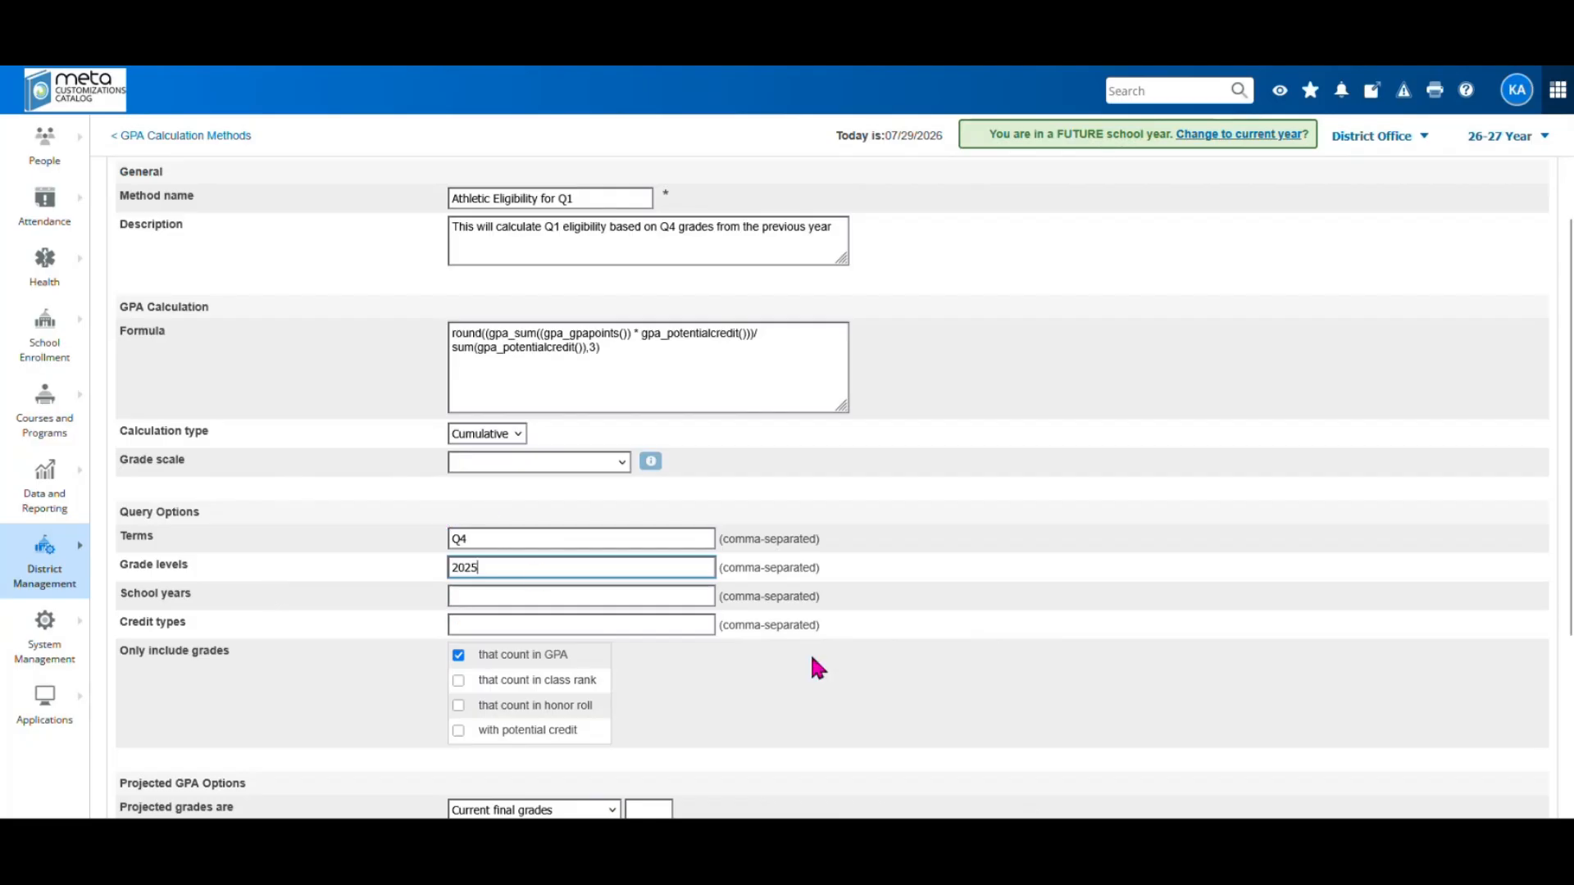
pyautogui.scroll(-2, 1159, 618)
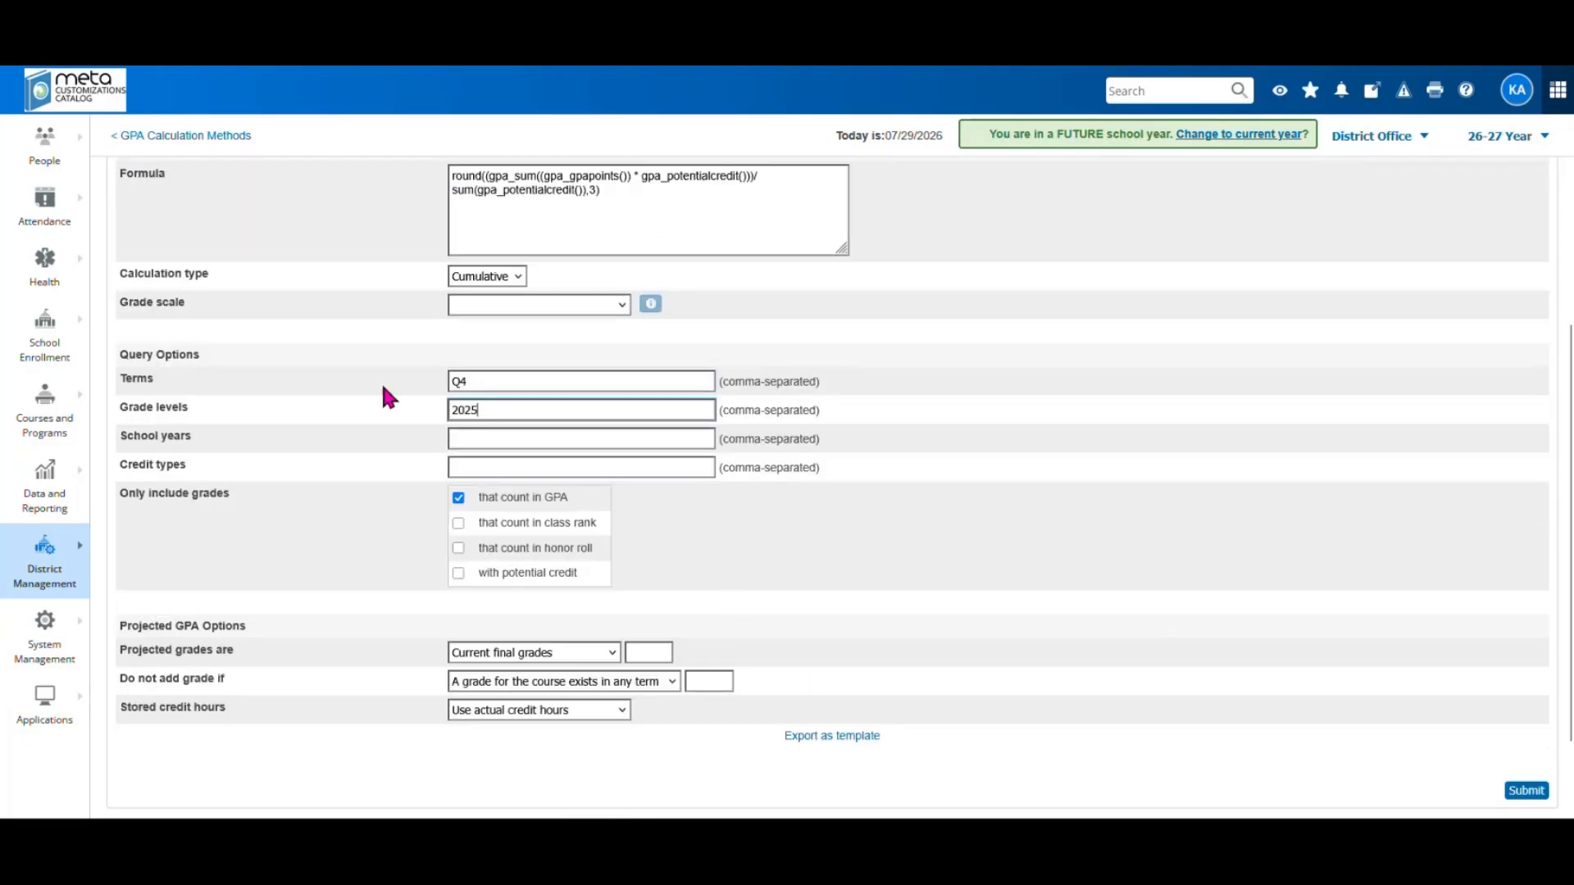
# Select the Grade levels value 2025 and bring up the District Management navigation
pyautogui.moveTo(502, 420); pyautogui.dragTo(440, 409)
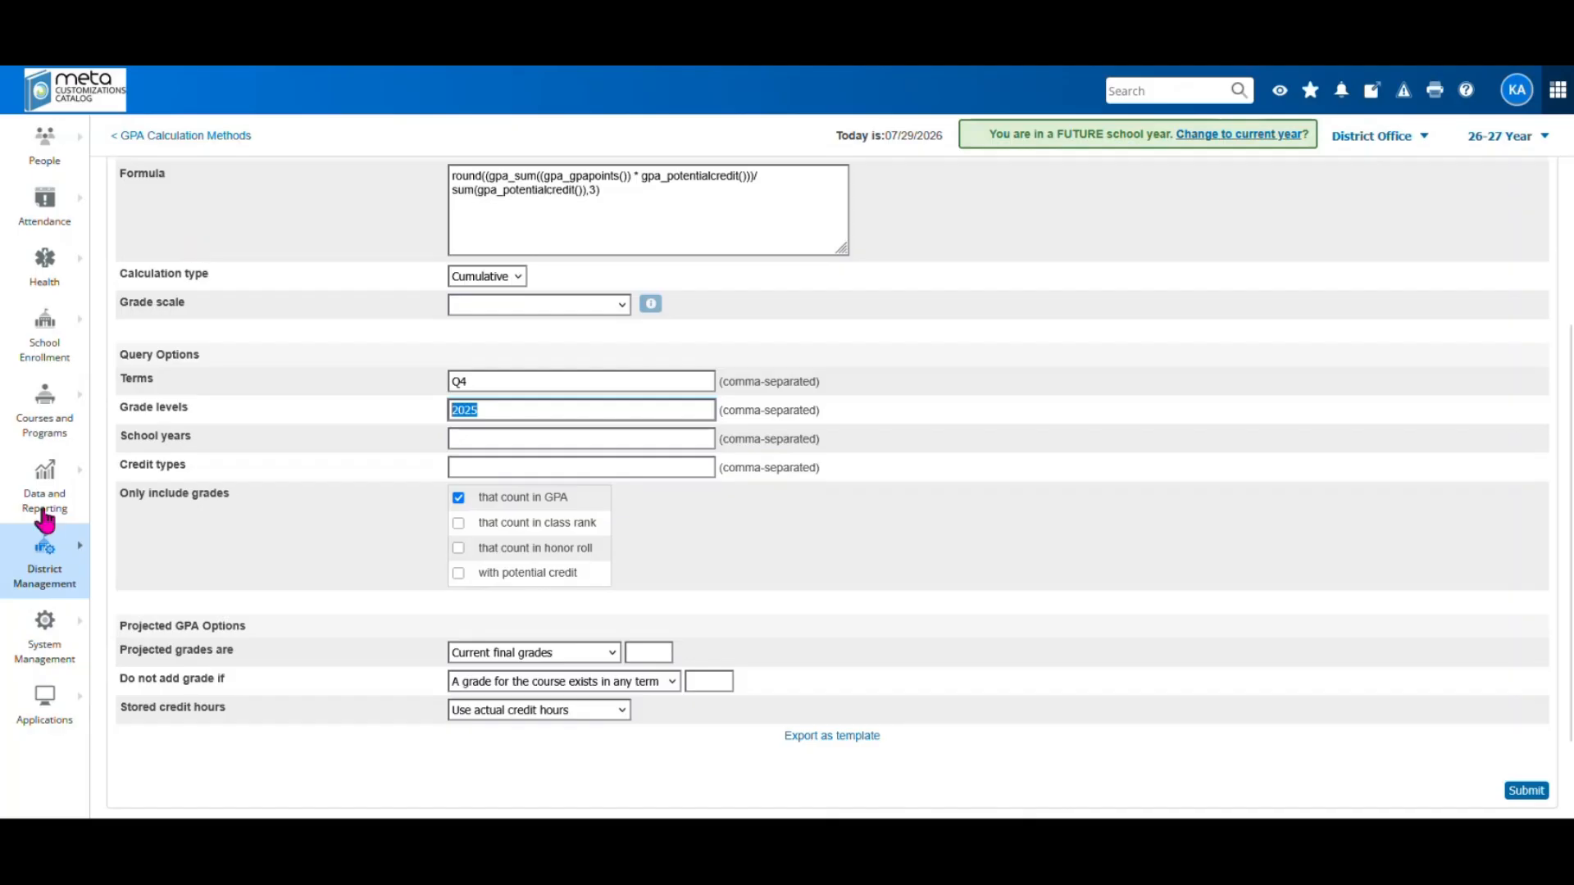
pyautogui.click(53, 580)
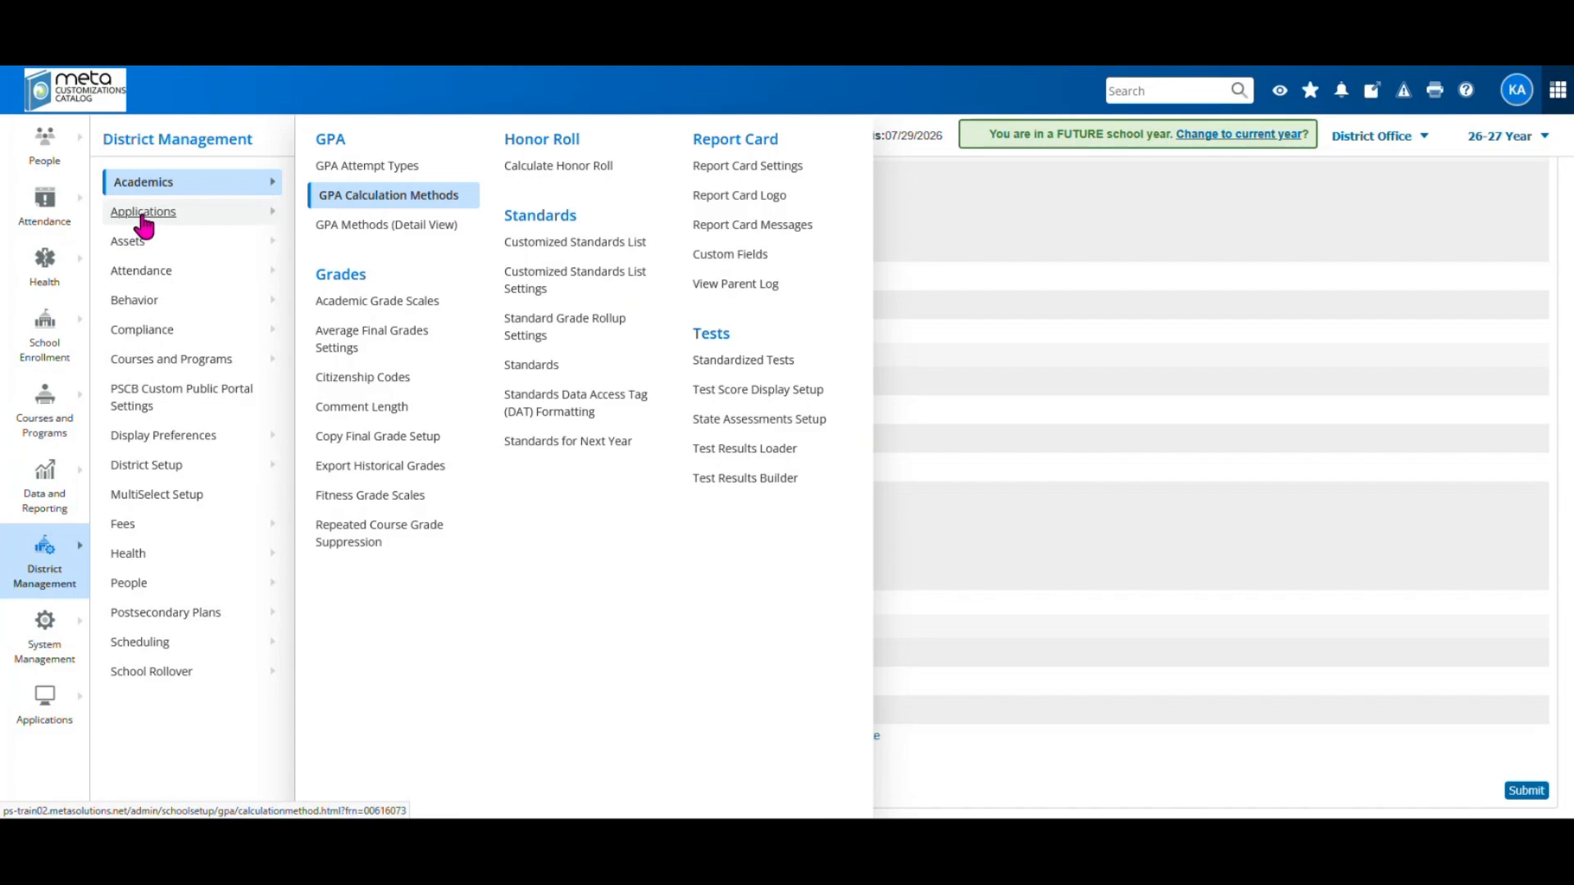
# Go to PowerTeacher Pro's Traditional Grade Calculation Formulas page
pyautogui.moveTo(143, 220)
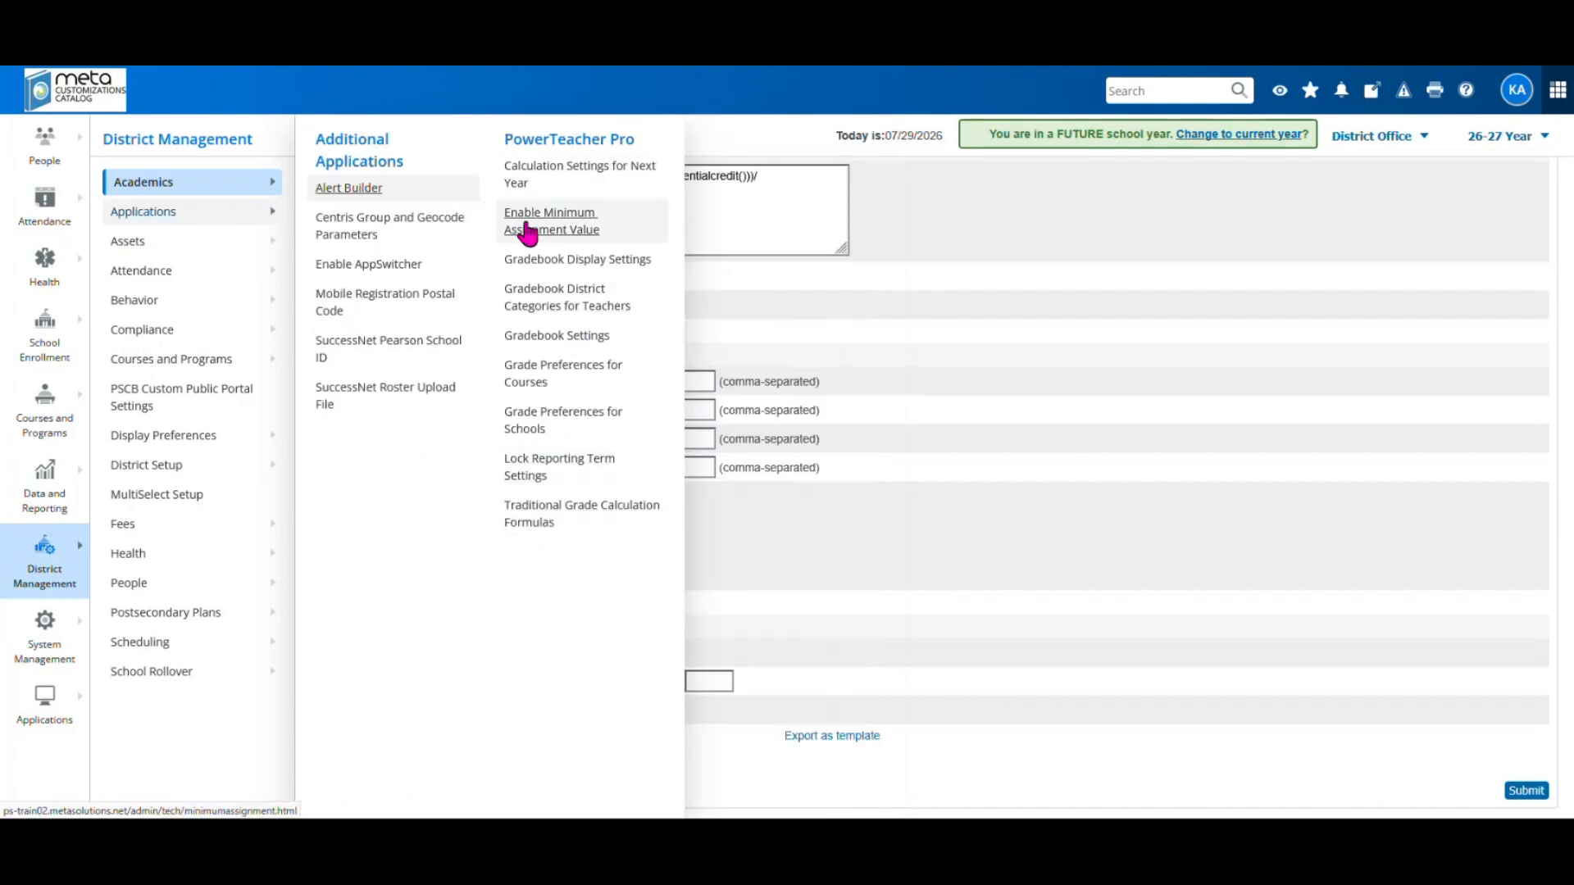
pyautogui.click(549, 522)
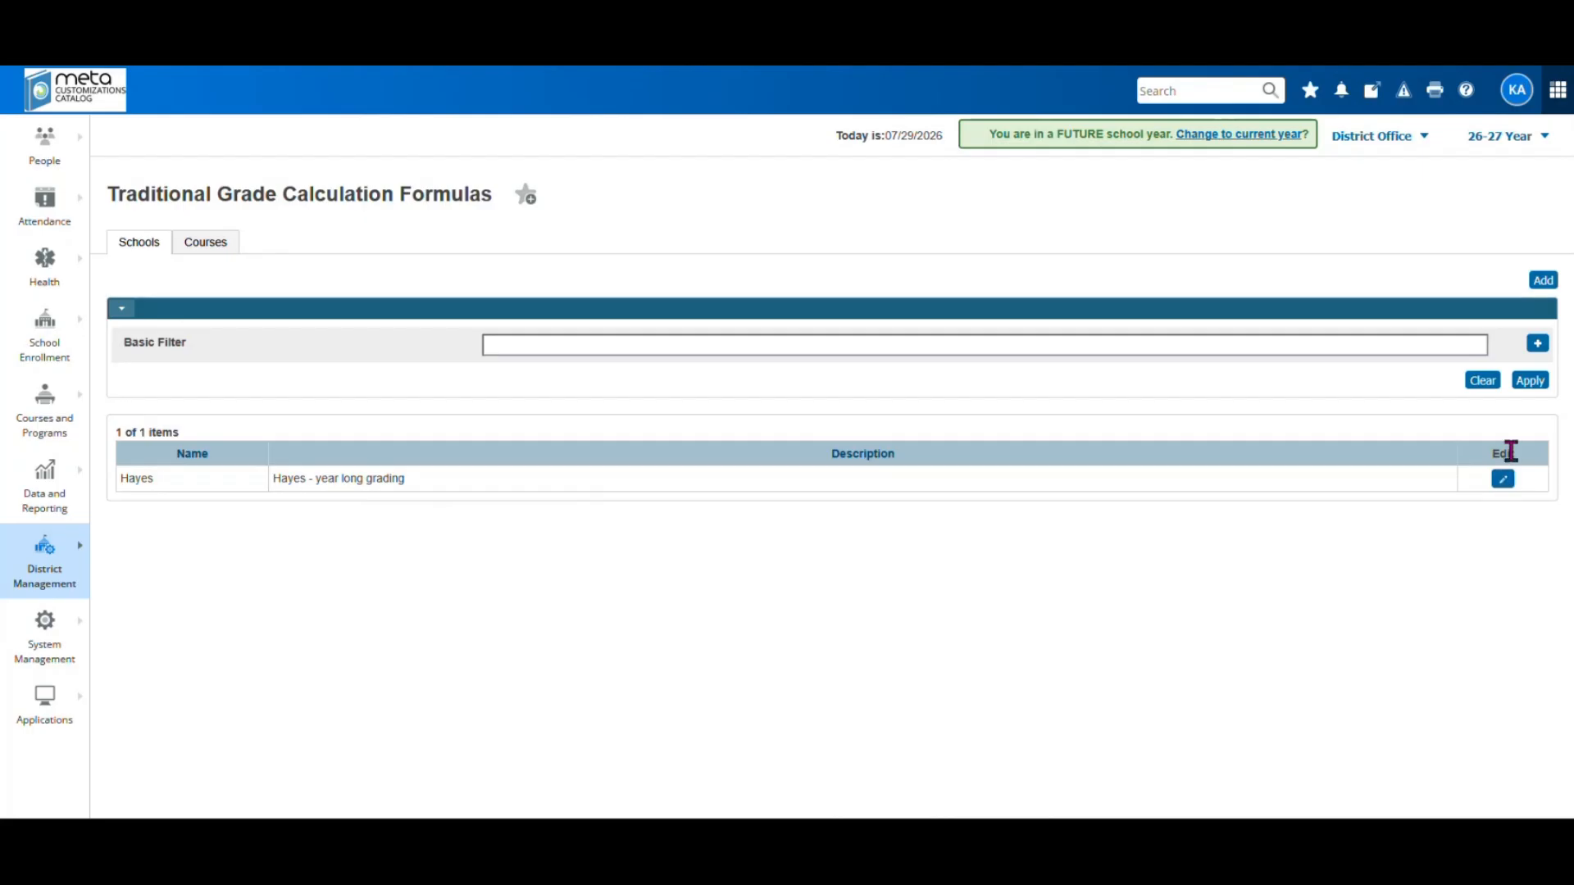
# Edit the Hayes formula and review its nine 26-27 reporting terms, all Not set
pyautogui.click(1503, 480)
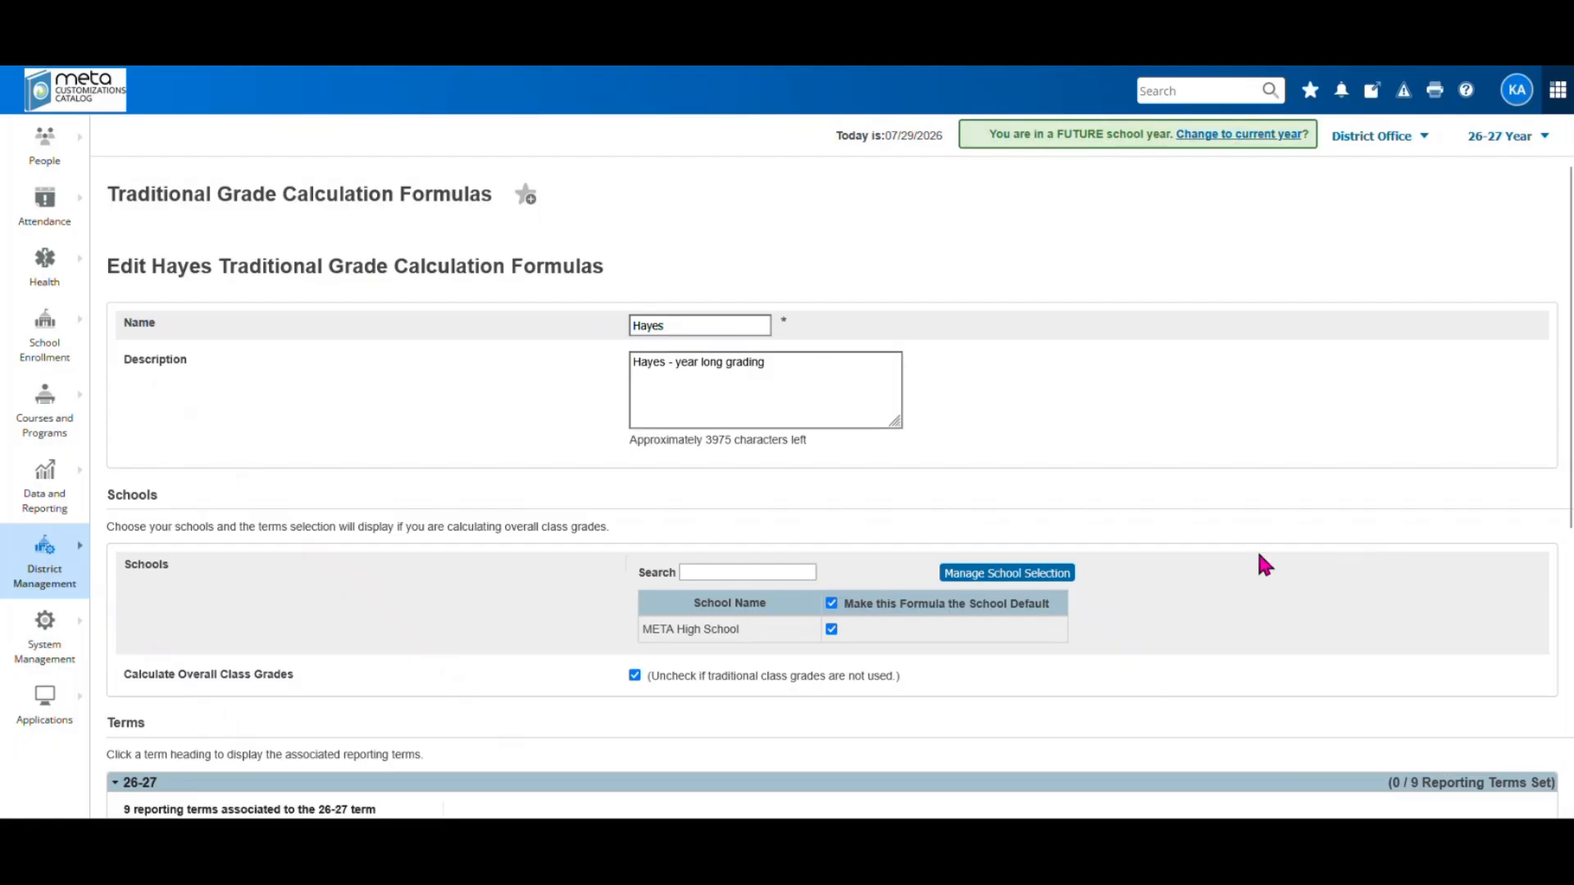
pyautogui.scroll(-3, 1257, 559)
pyautogui.scroll(-2, 1260, 565)
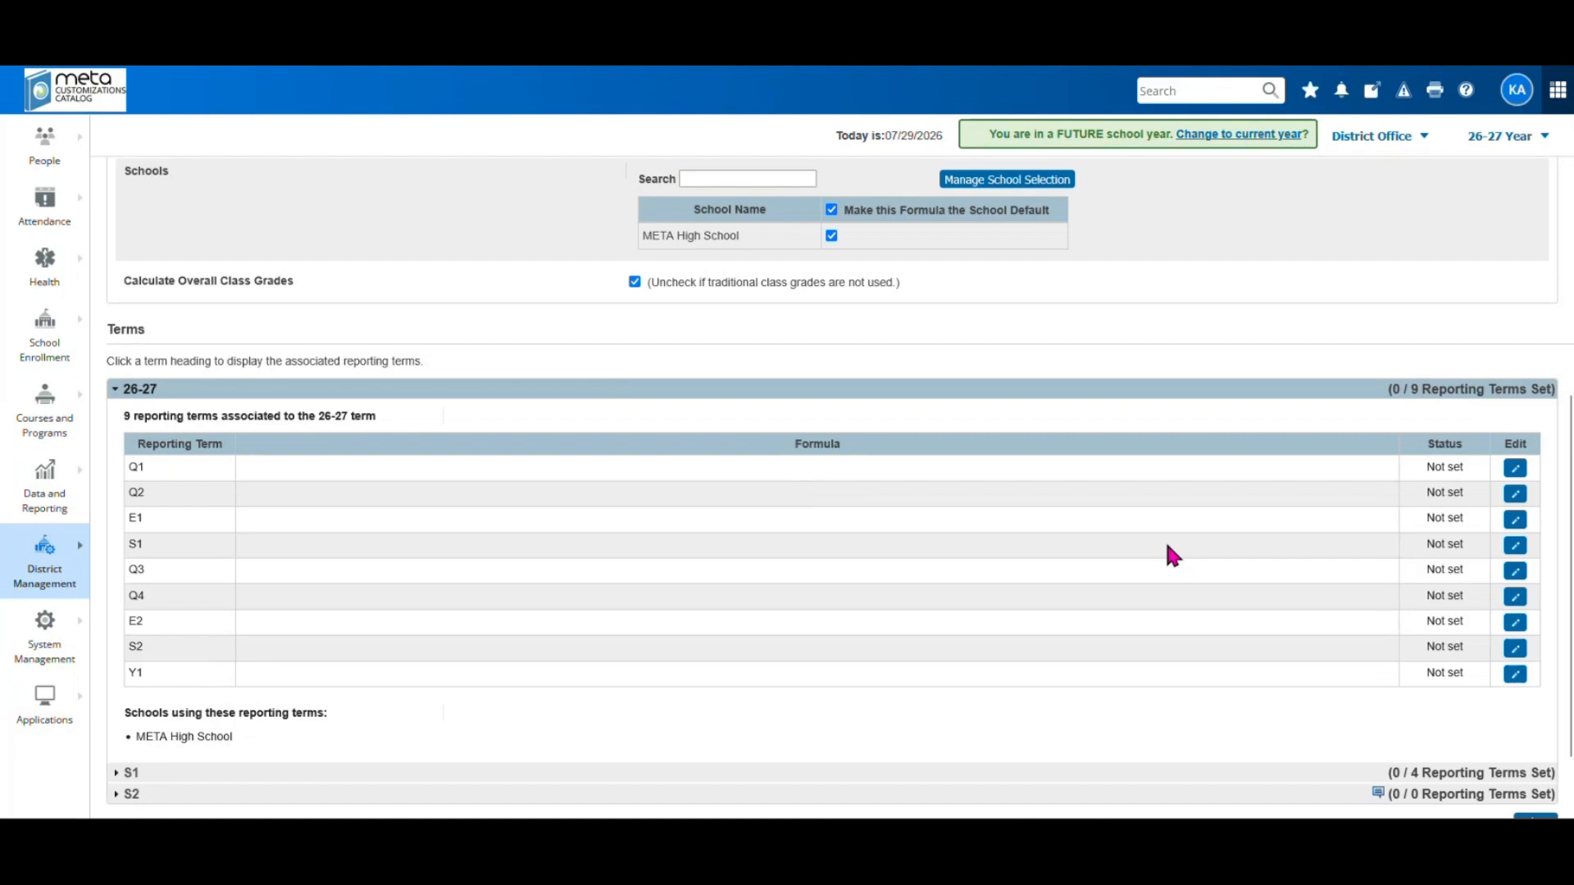
pyautogui.scroll(3, 1167, 547)
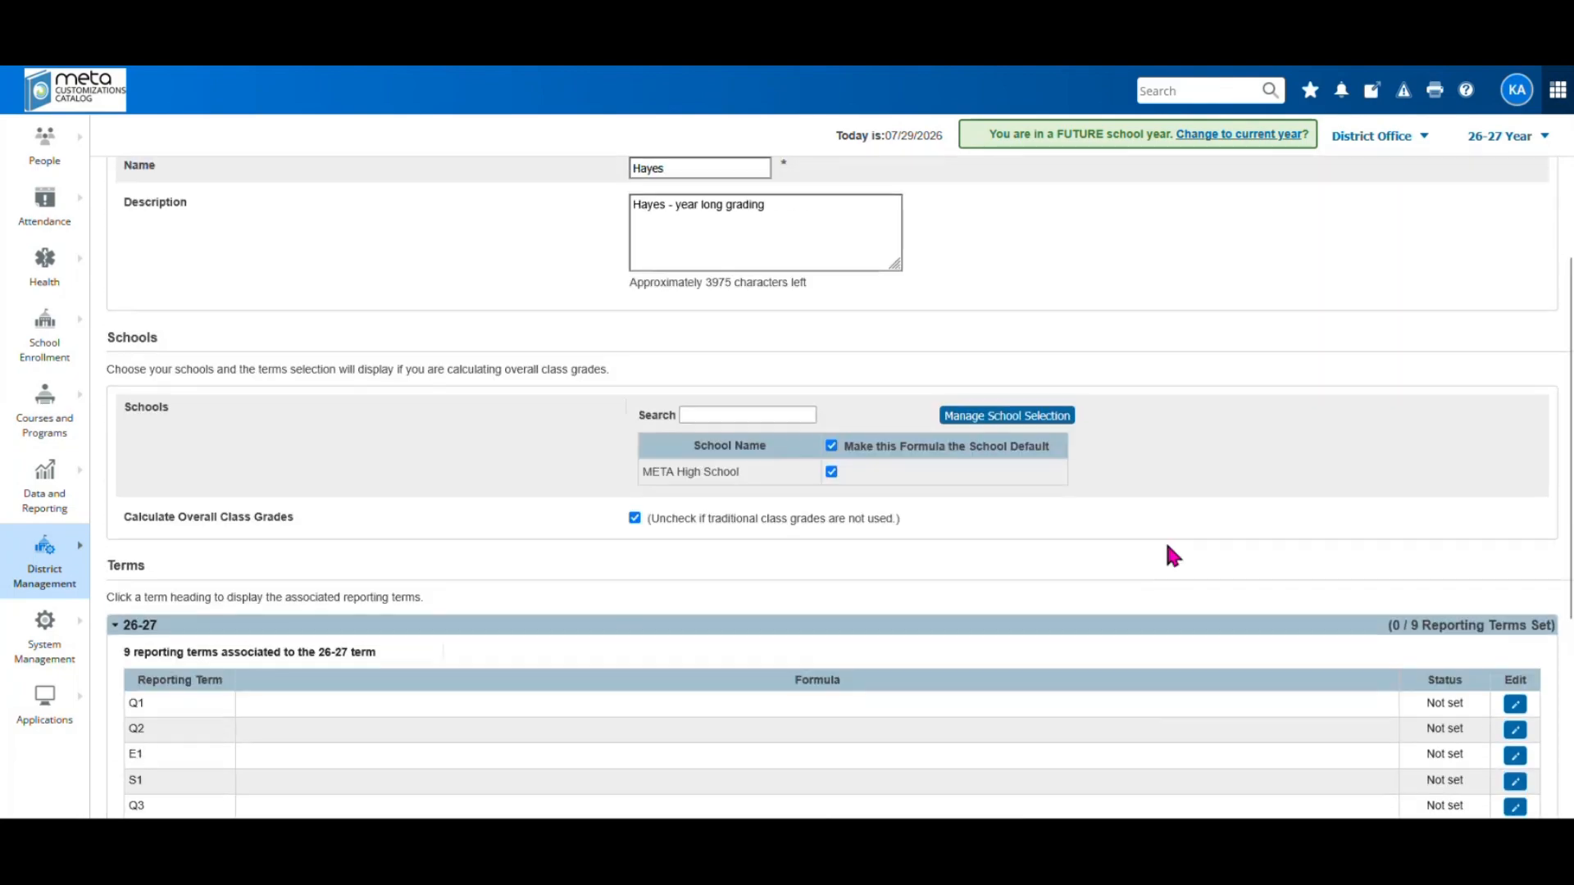
pyautogui.scroll(1, 1168, 547)
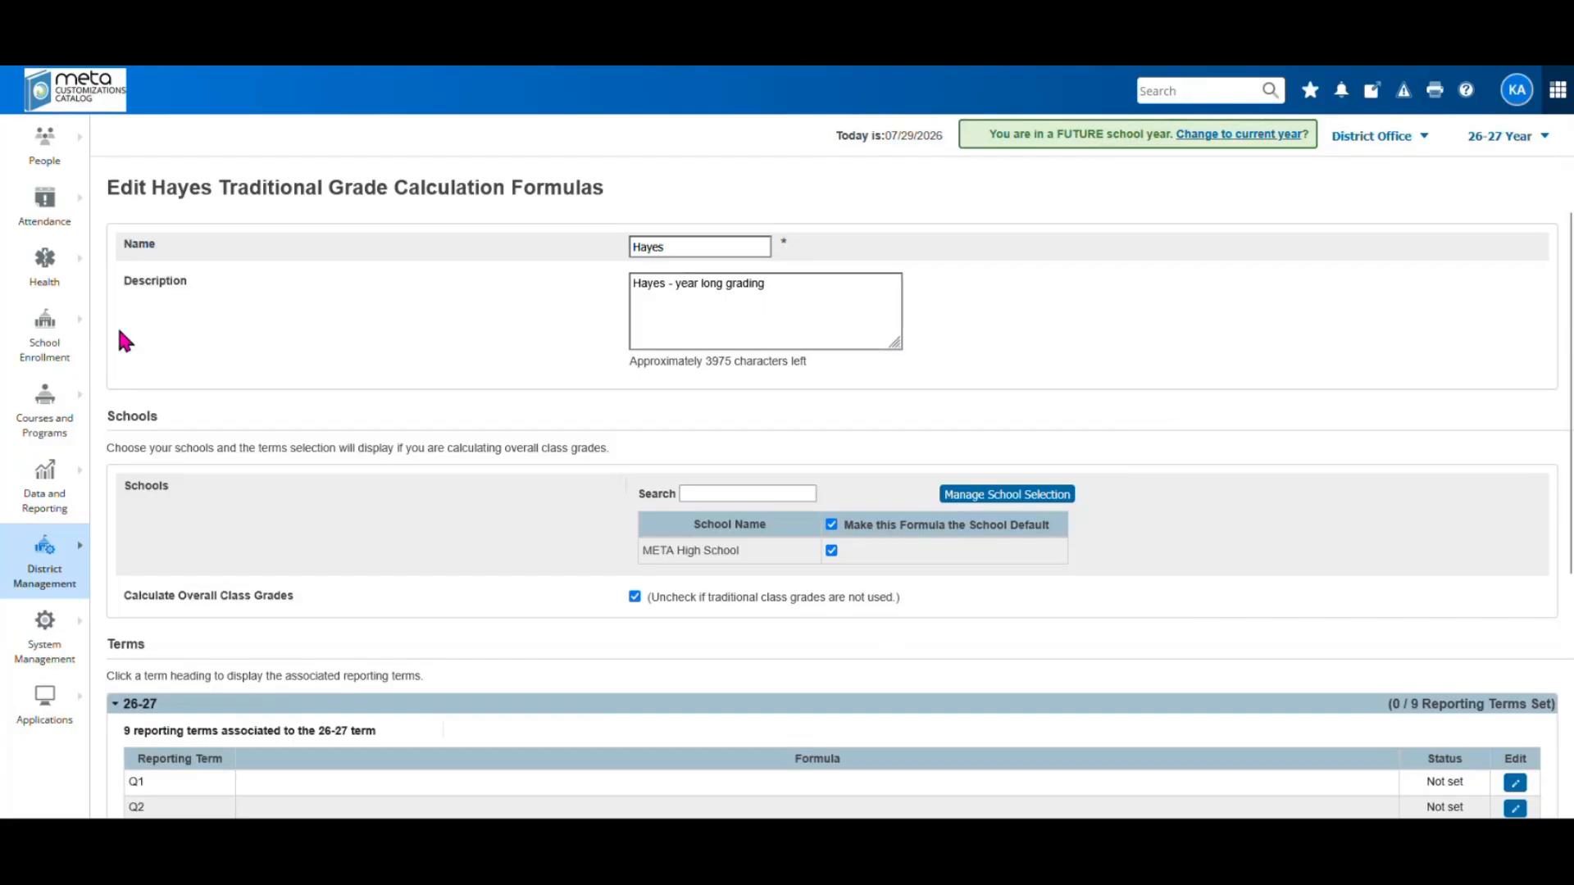
pyautogui.click(42, 578)
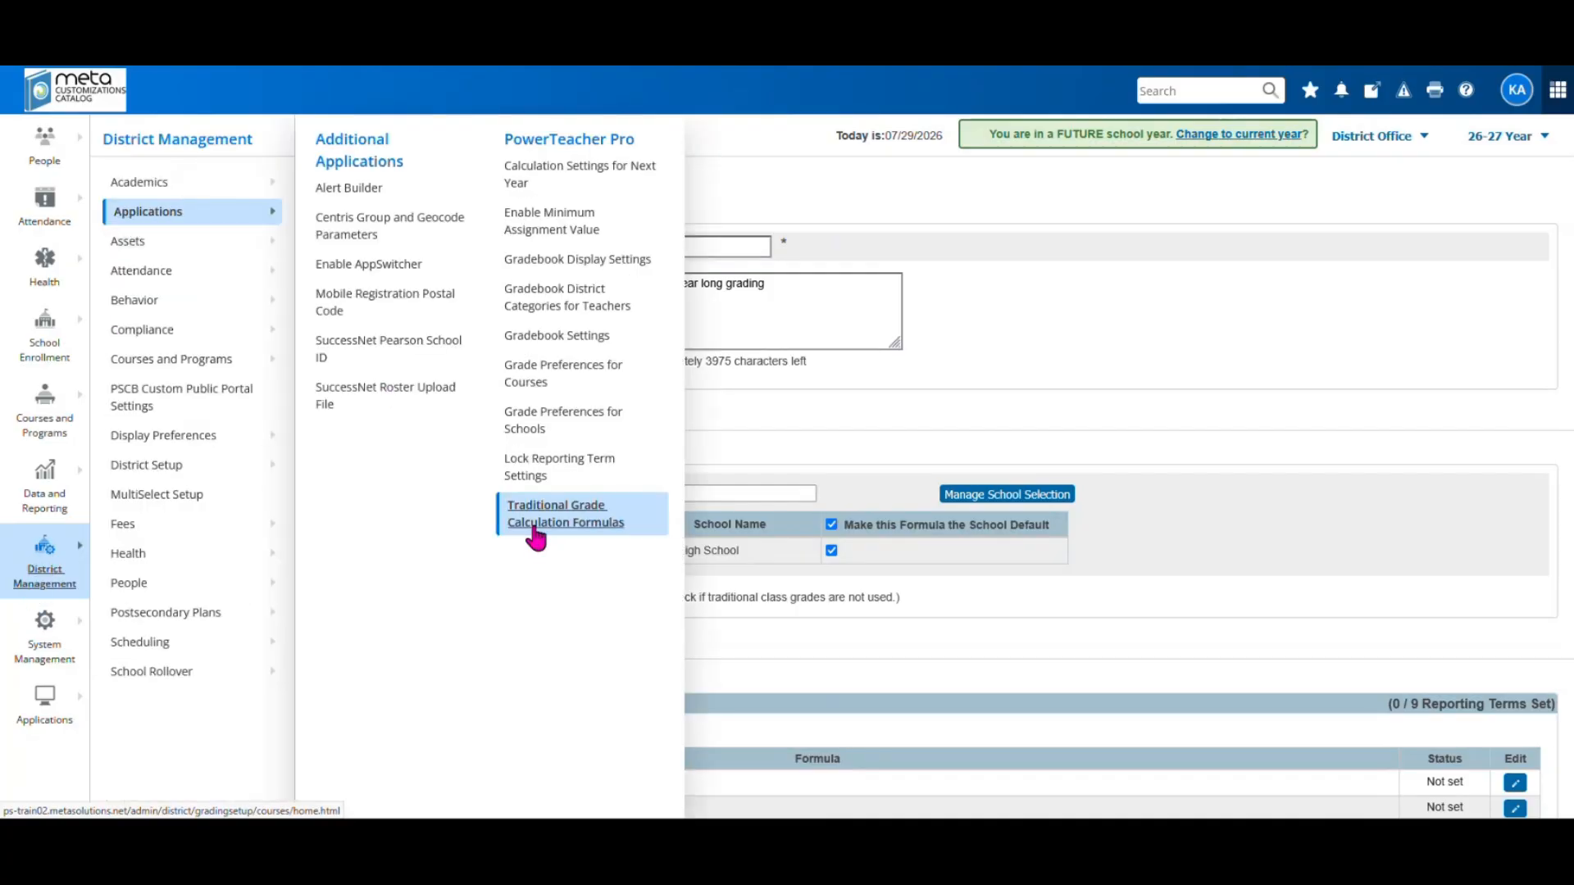
# Go to Lock Reporting Term Settings and edit META Elementary School Two's term locks
pyautogui.click(547, 457)
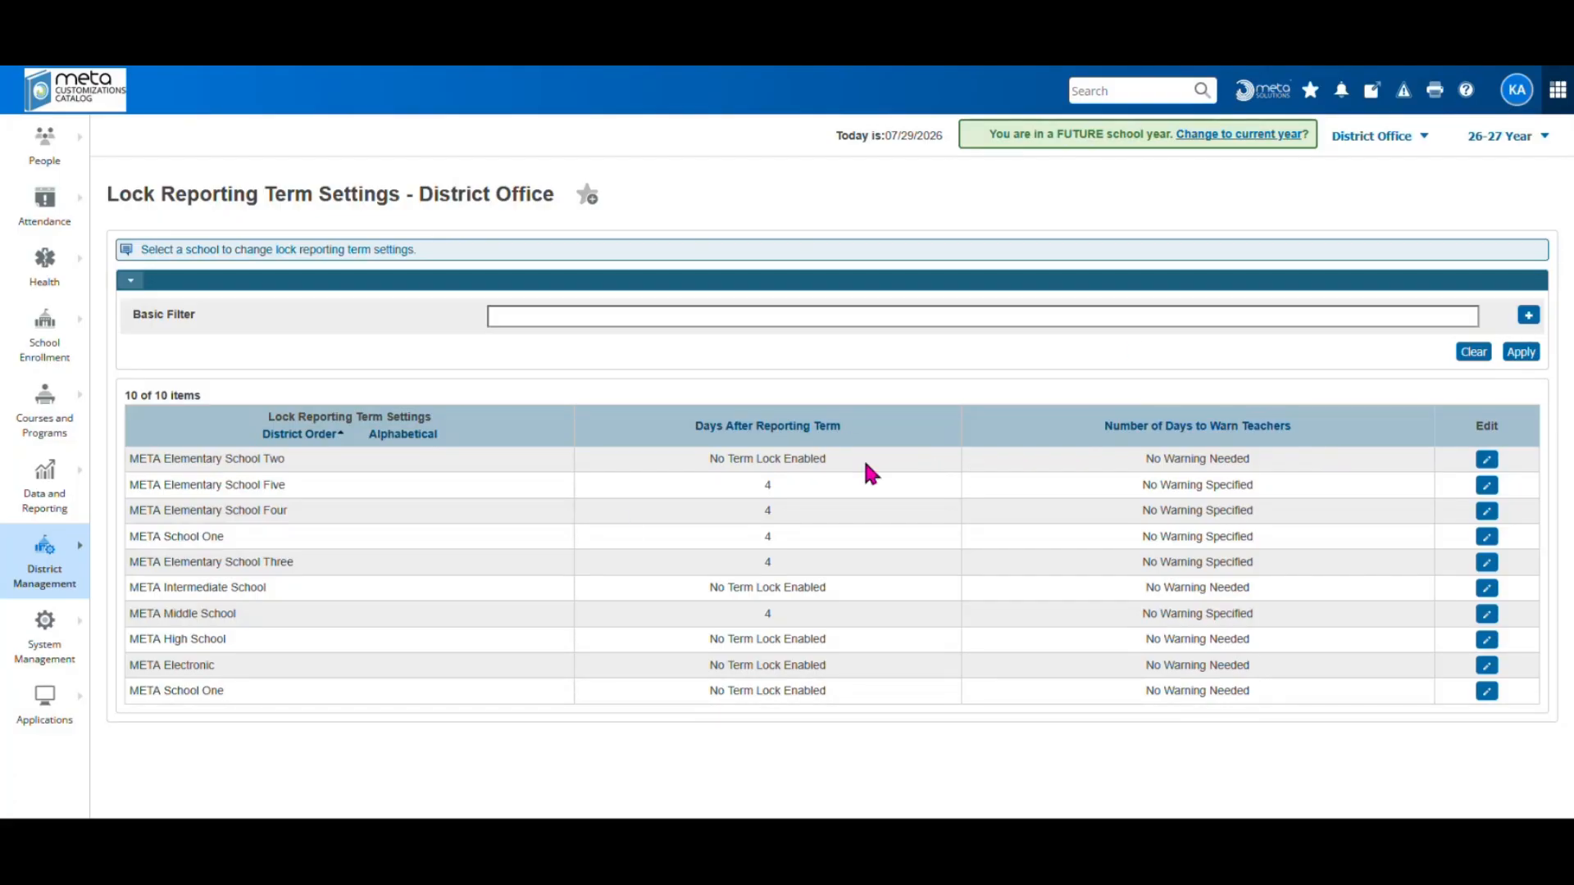
pyautogui.click(1486, 460)
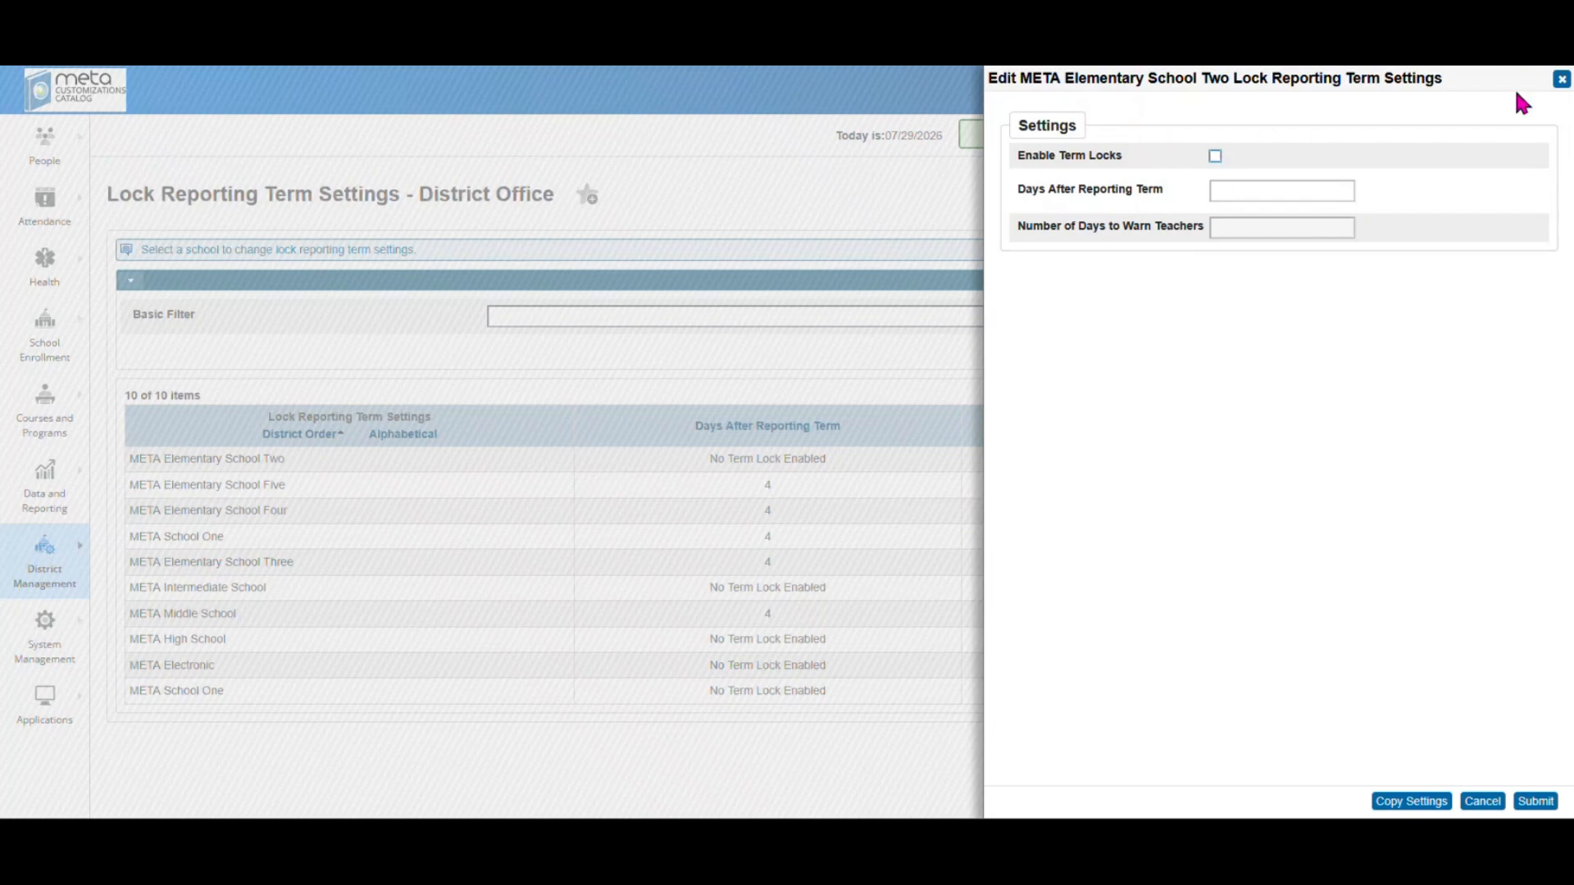
pyautogui.click(1562, 79)
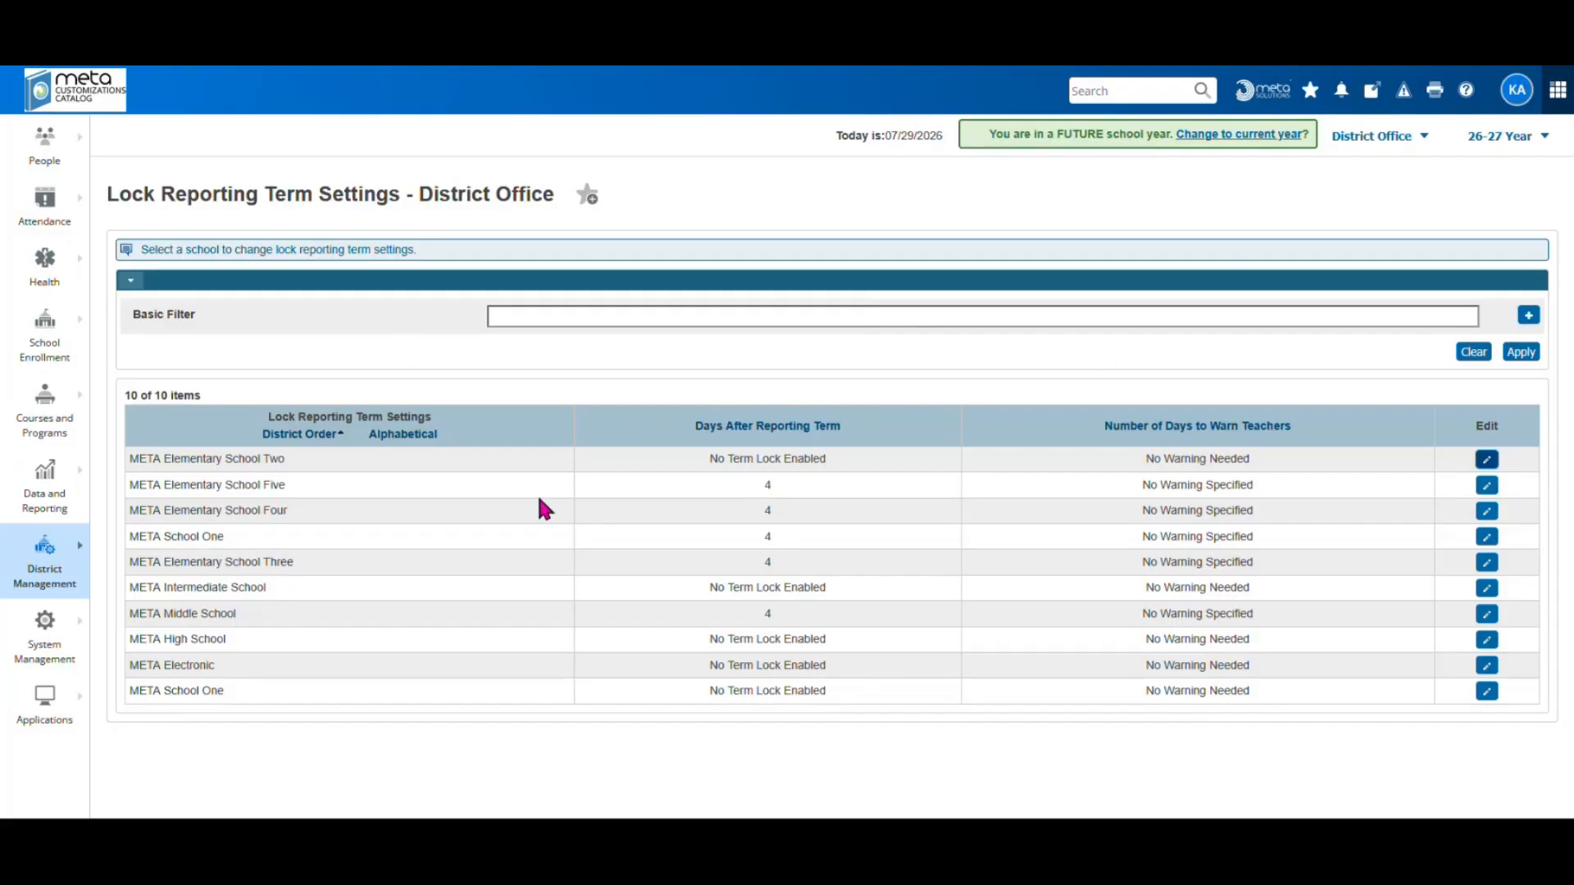
pyautogui.click(1529, 317)
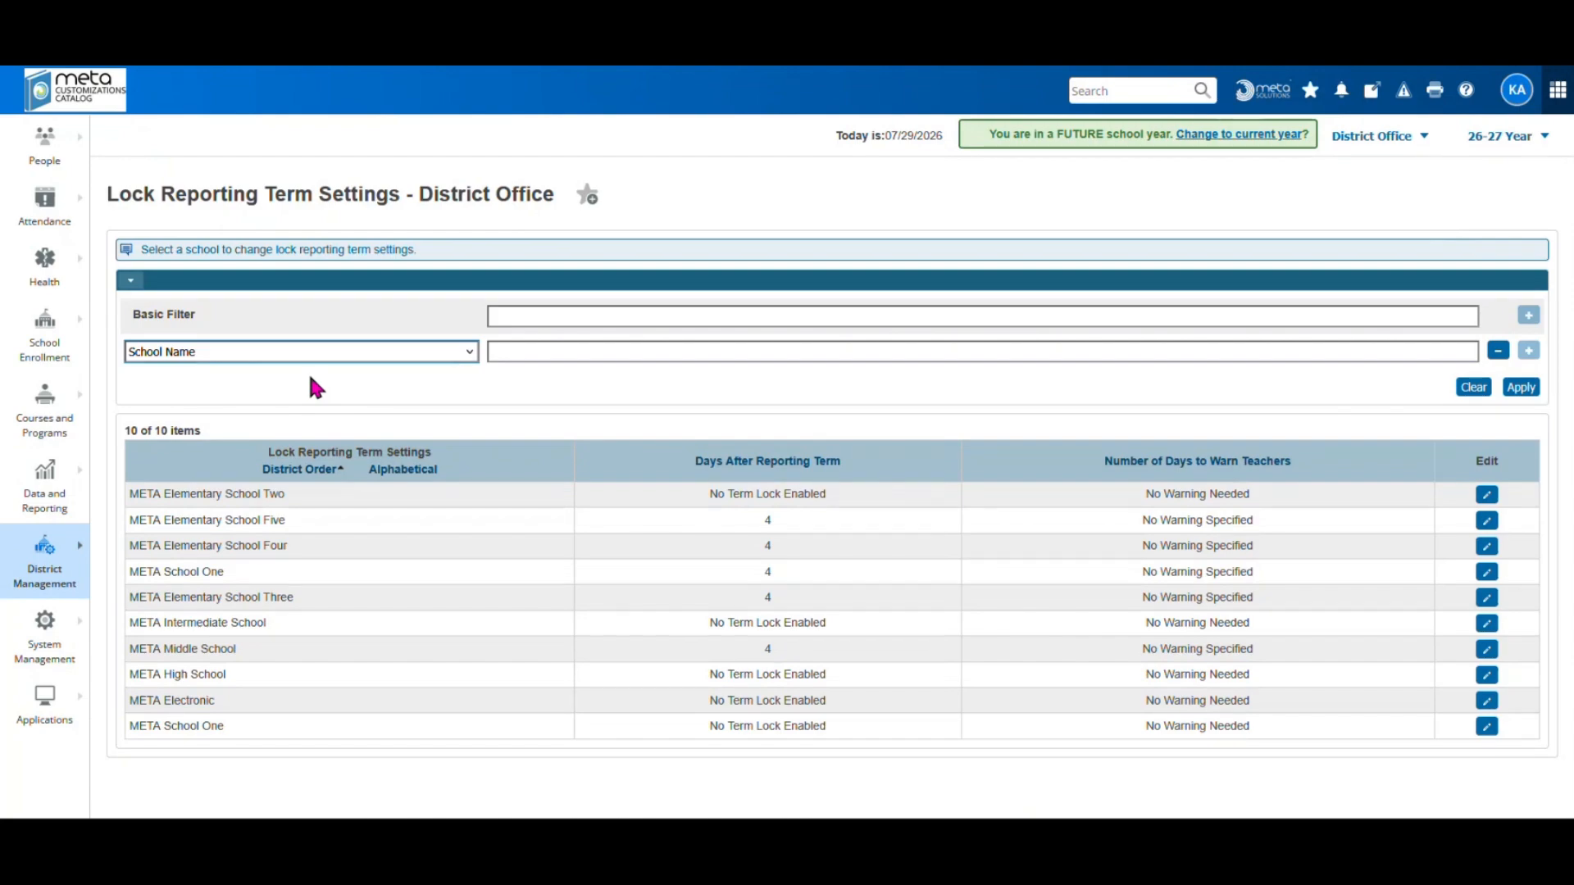
# Check the fields available for the School Name filter row, then close the list
pyautogui.click(338, 351)
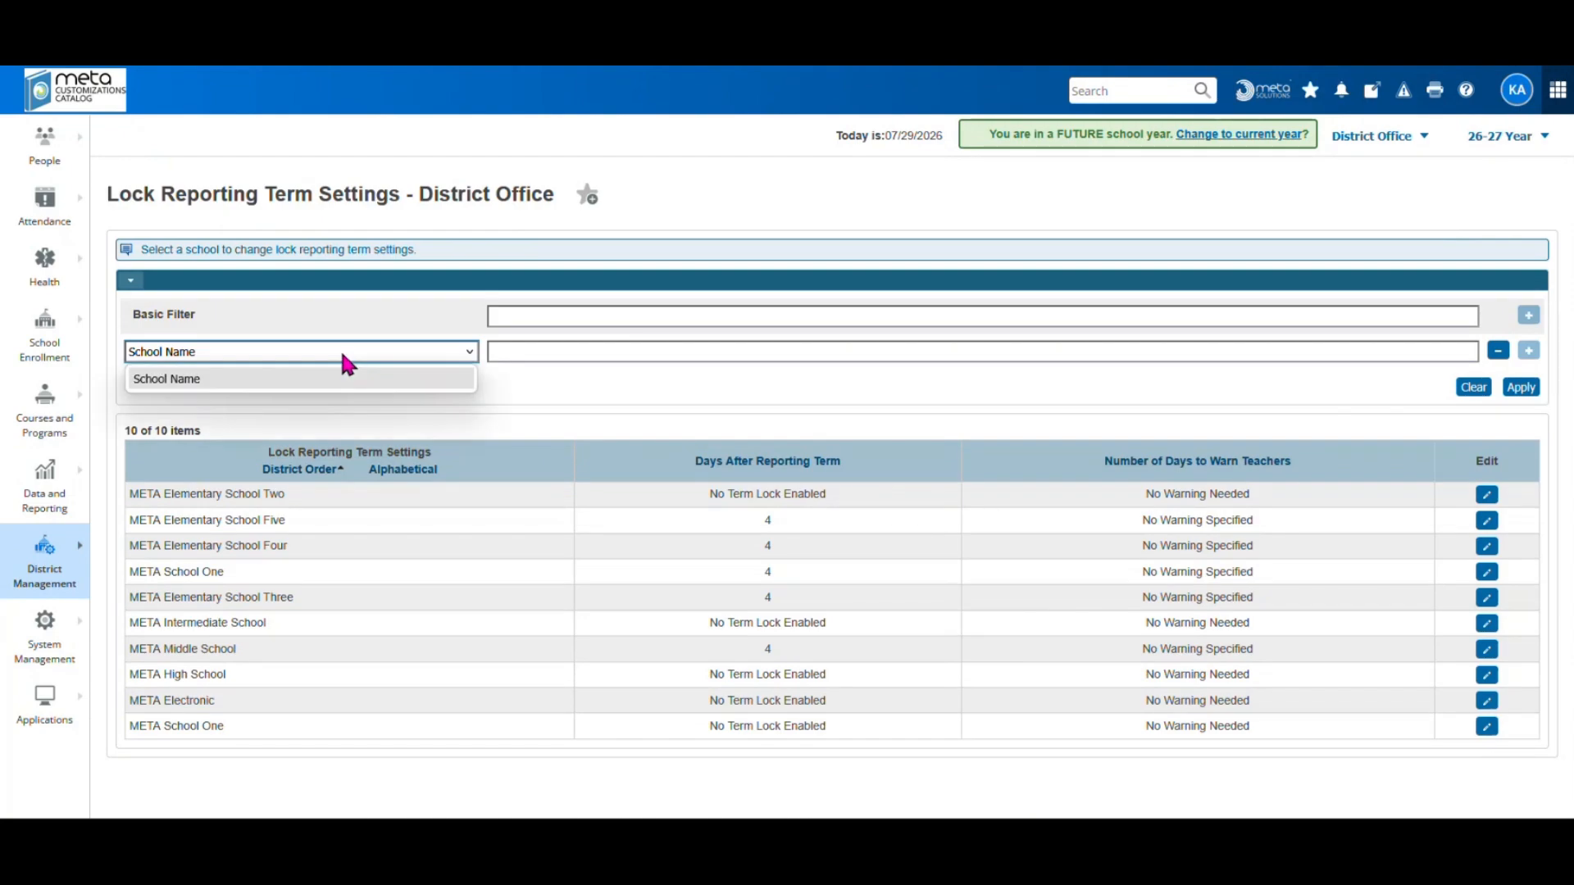
pyautogui.click(554, 376)
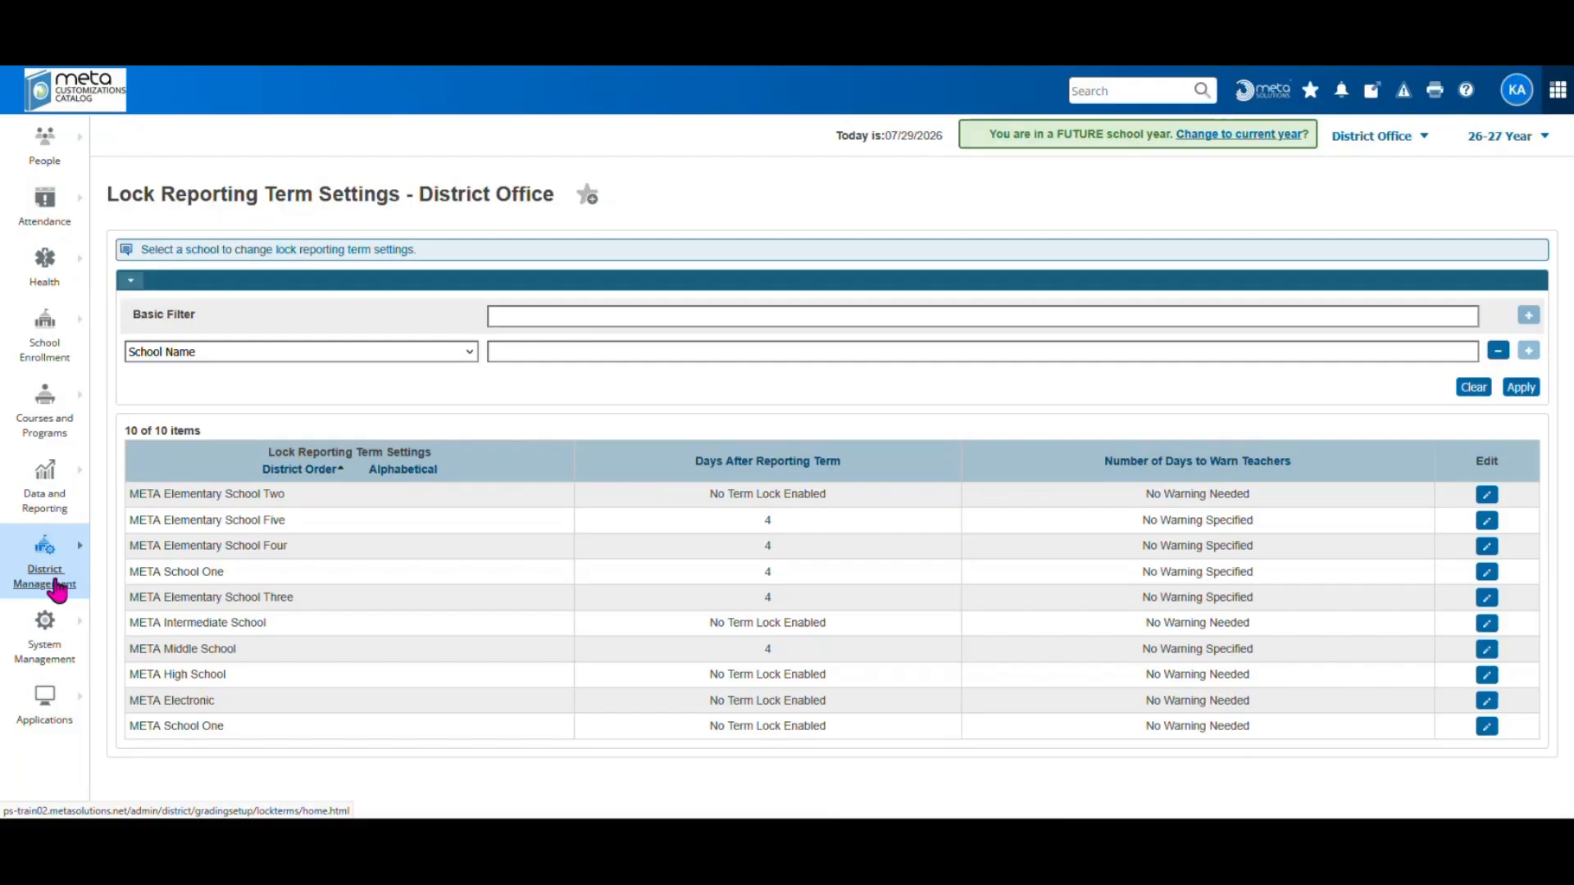
# Go to the district Fees > Fee Types page
pyautogui.click(55, 584)
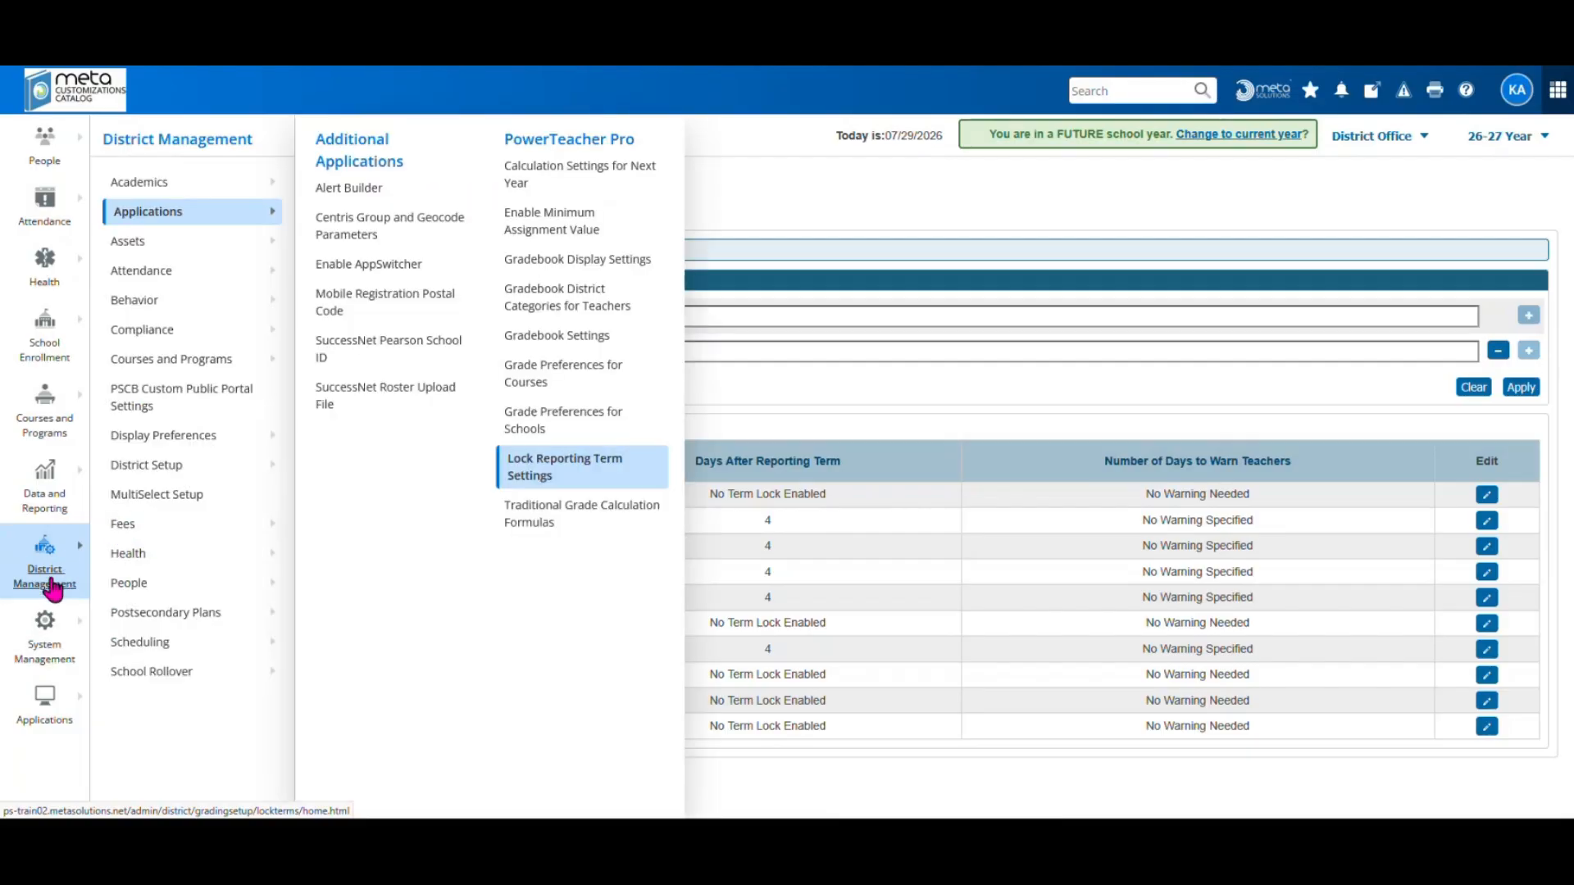
pyautogui.click(121, 523)
pyautogui.click(353, 172)
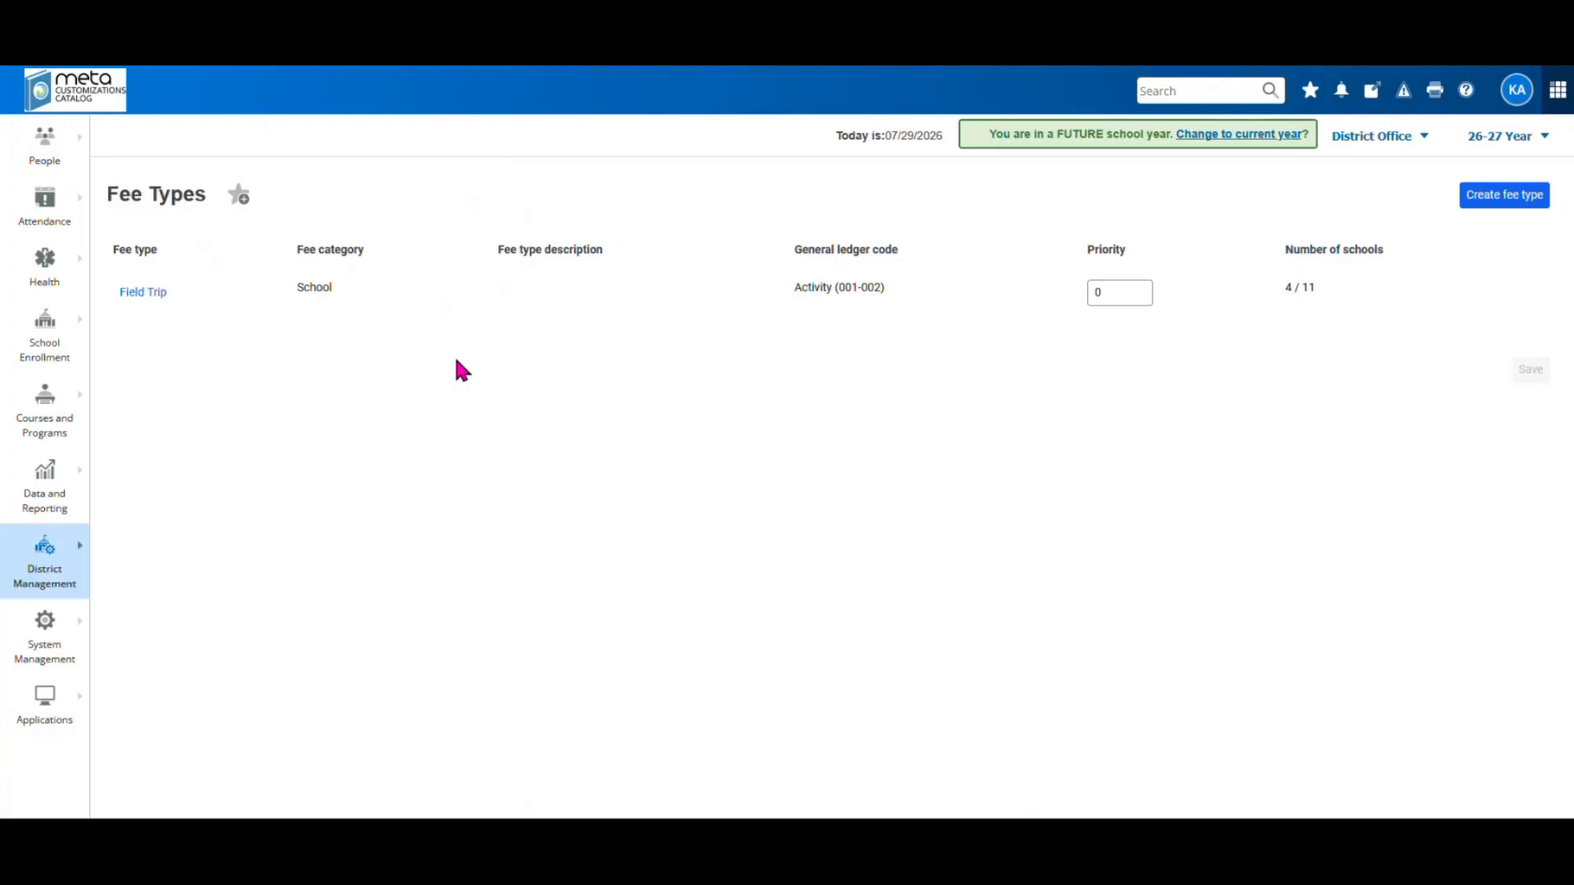
# Review the schools assigned to the Field Trip fee type and close it unsaved
pyautogui.click(151, 294)
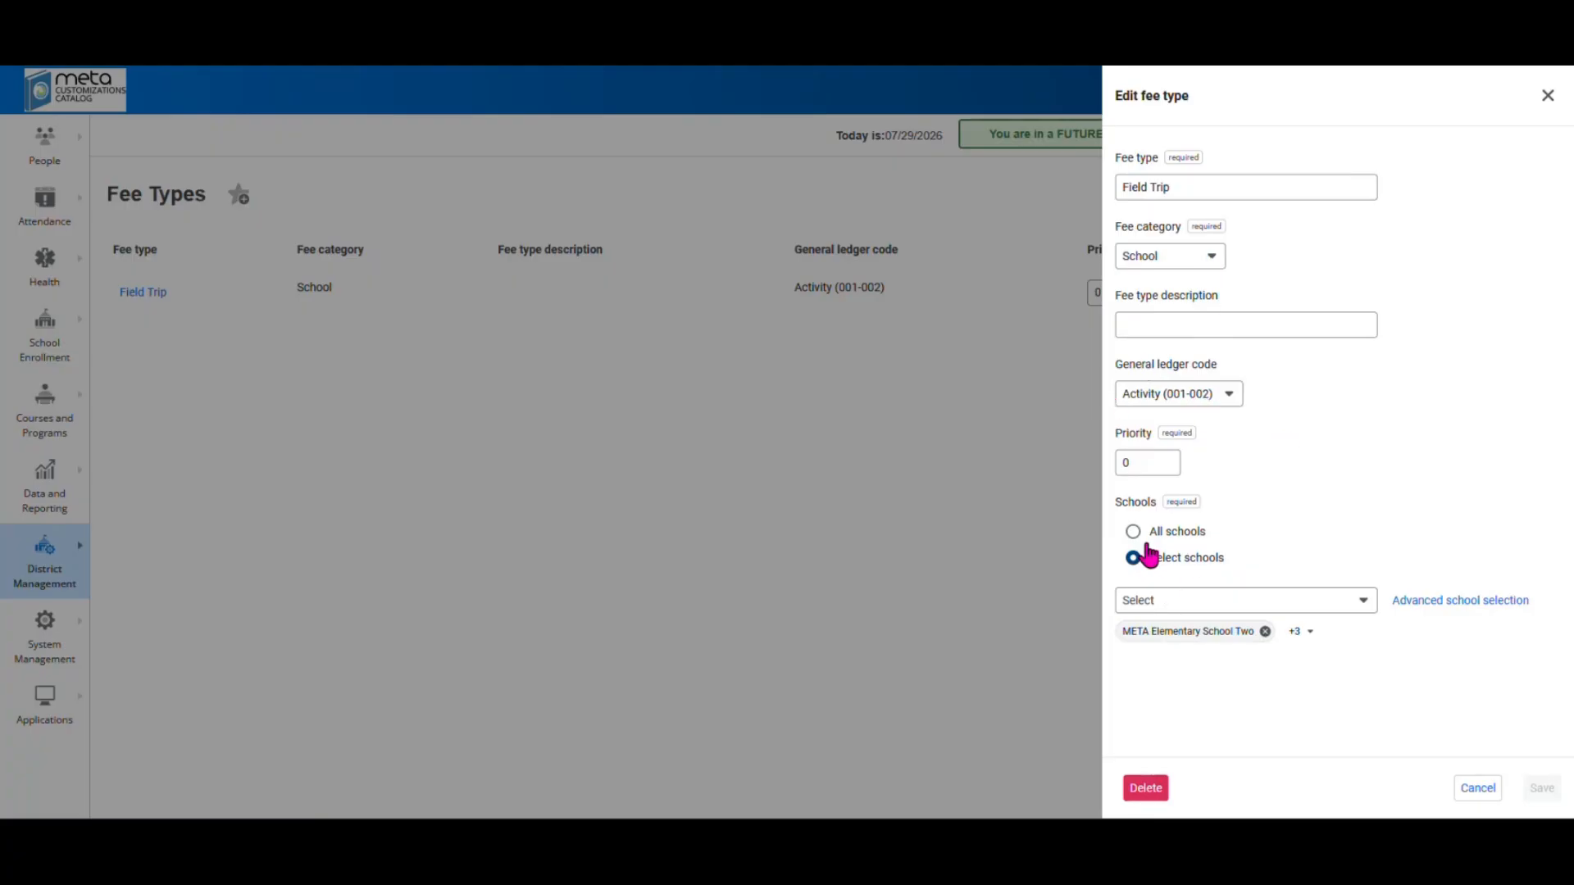
pyautogui.click(1358, 602)
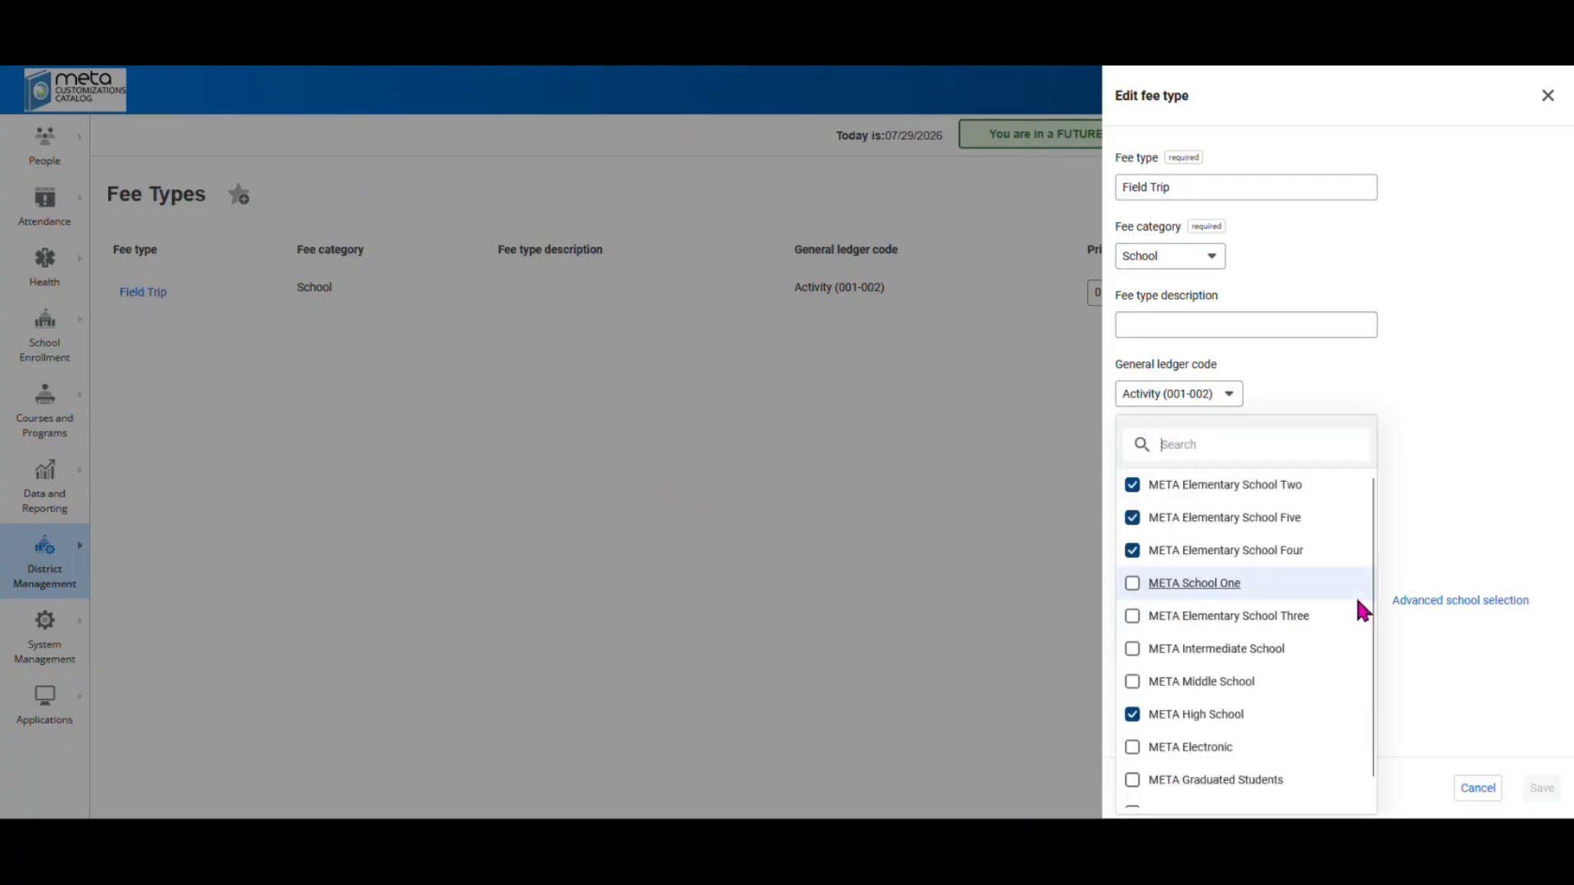
pyautogui.click(1406, 450)
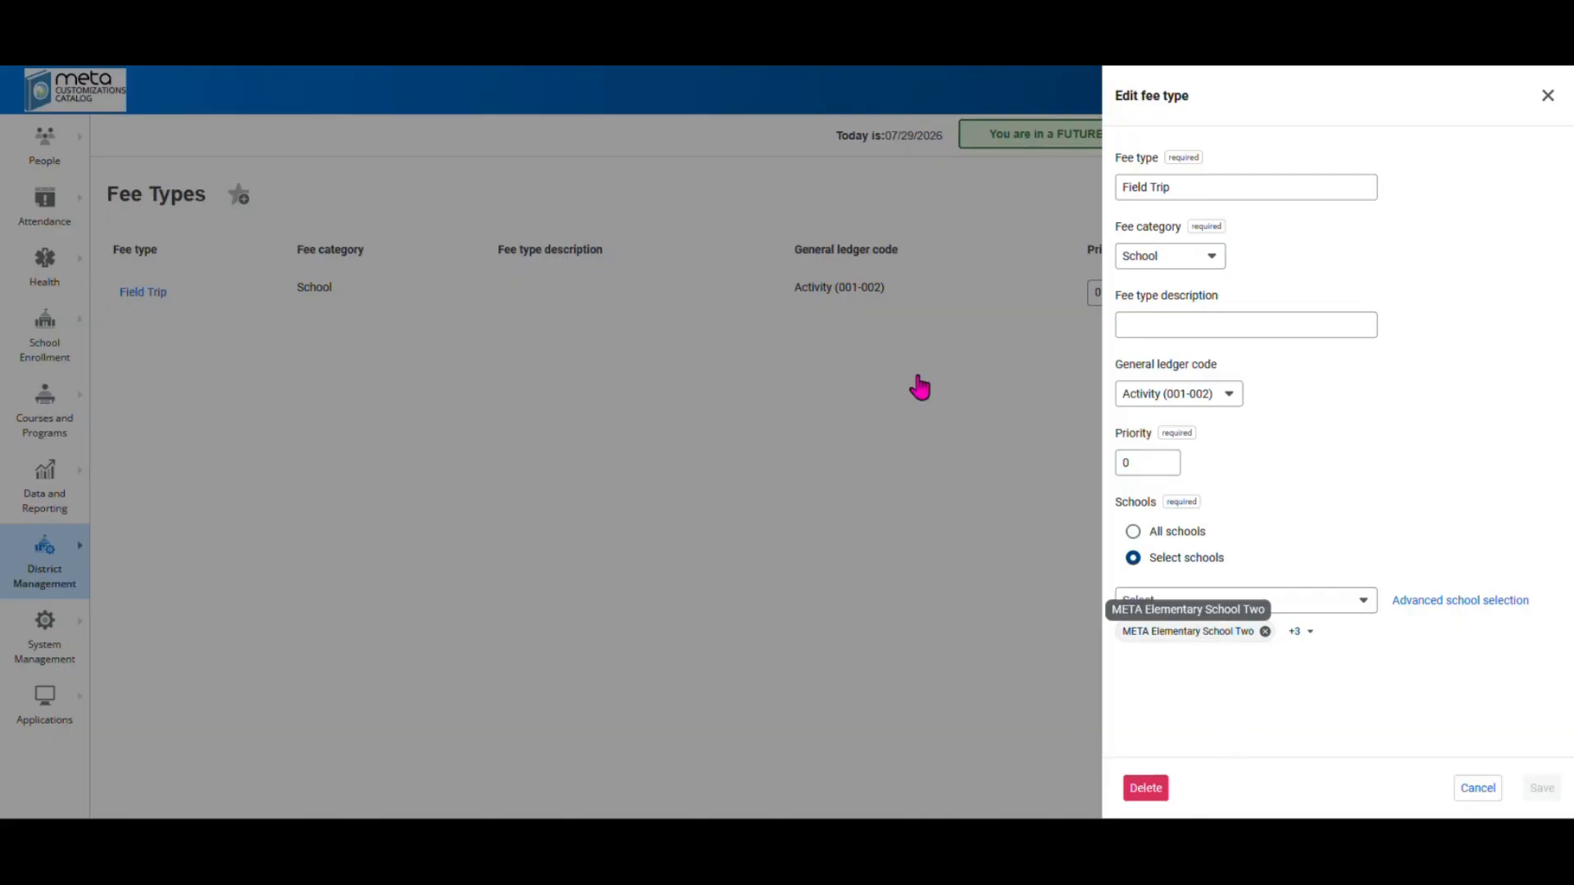
pyautogui.click(1548, 97)
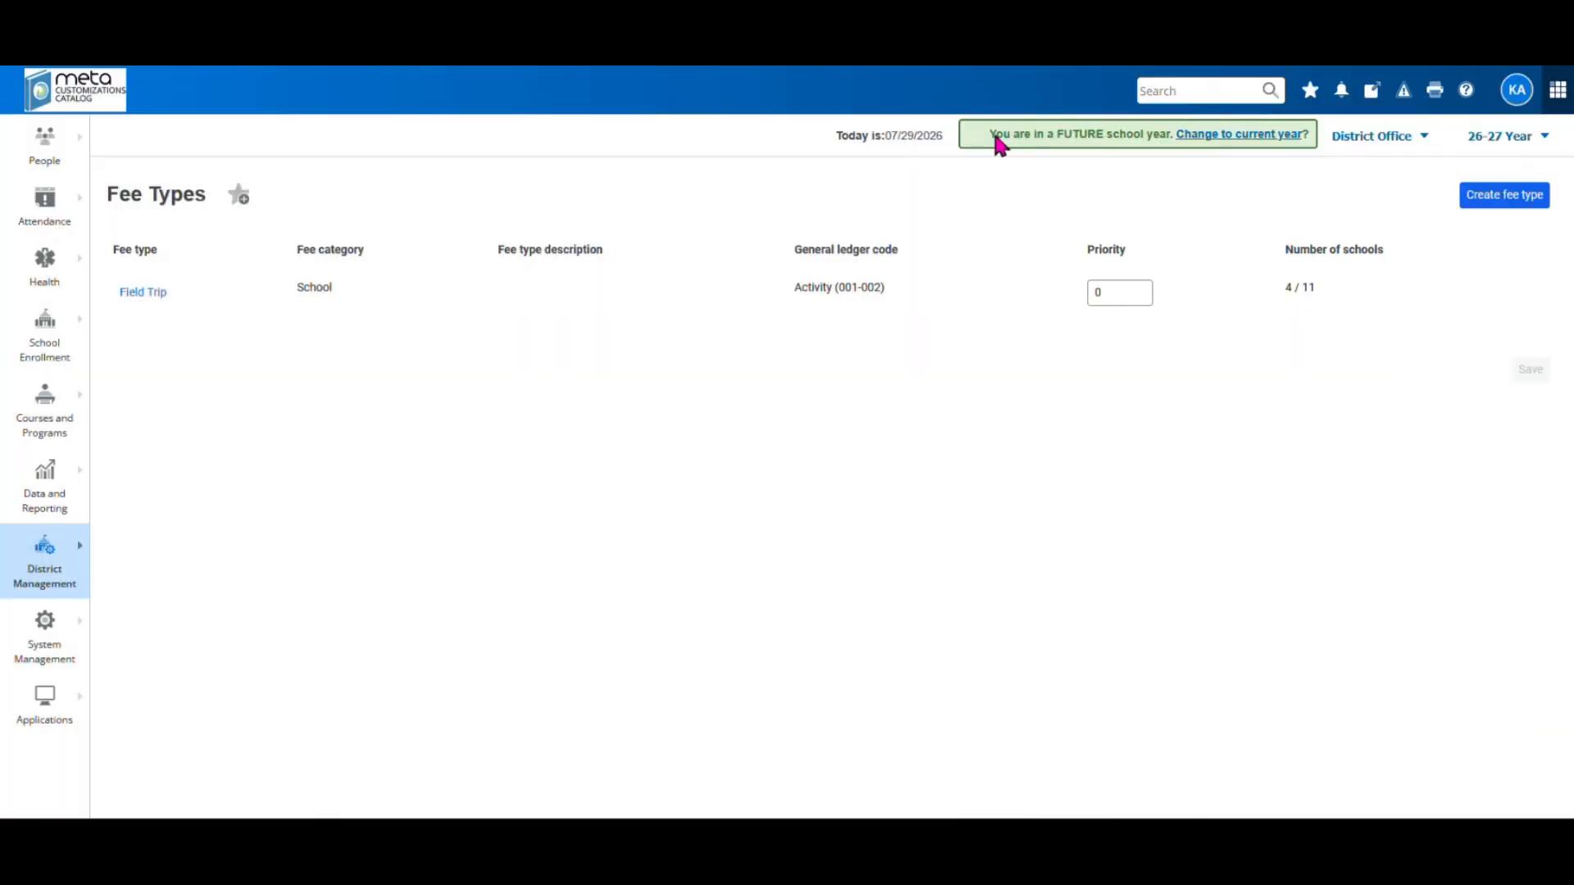
pyautogui.click(1352, 136)
# Check META Elementary School Two's Fee Types and term list, then return to District Office
pyautogui.click(1307, 167)
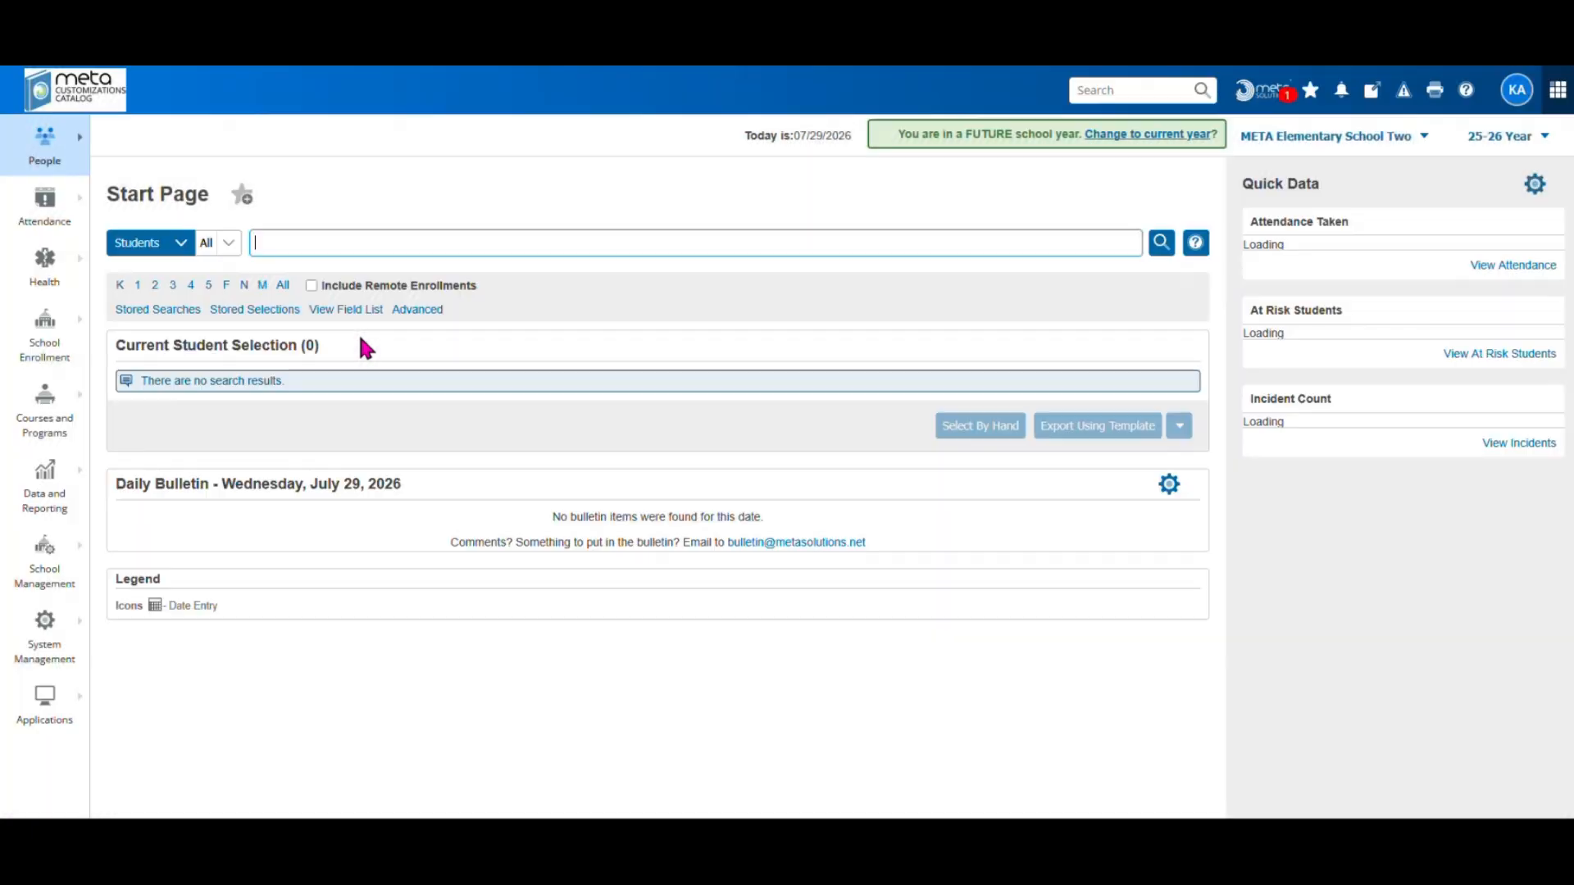
pyautogui.click(37, 578)
pyautogui.moveTo(127, 451)
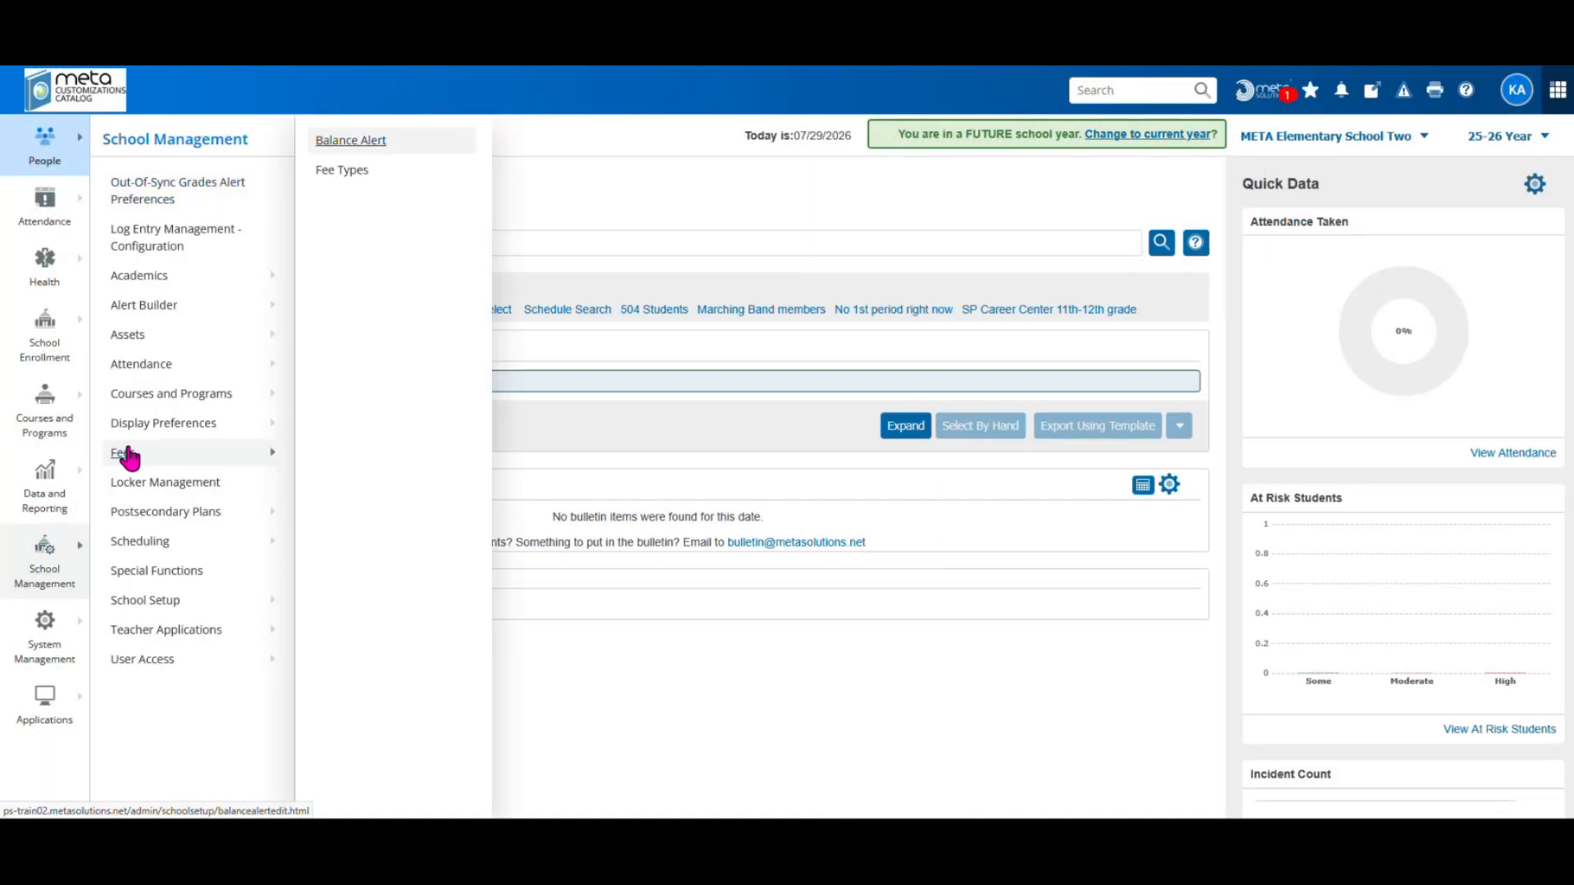
pyautogui.click(343, 174)
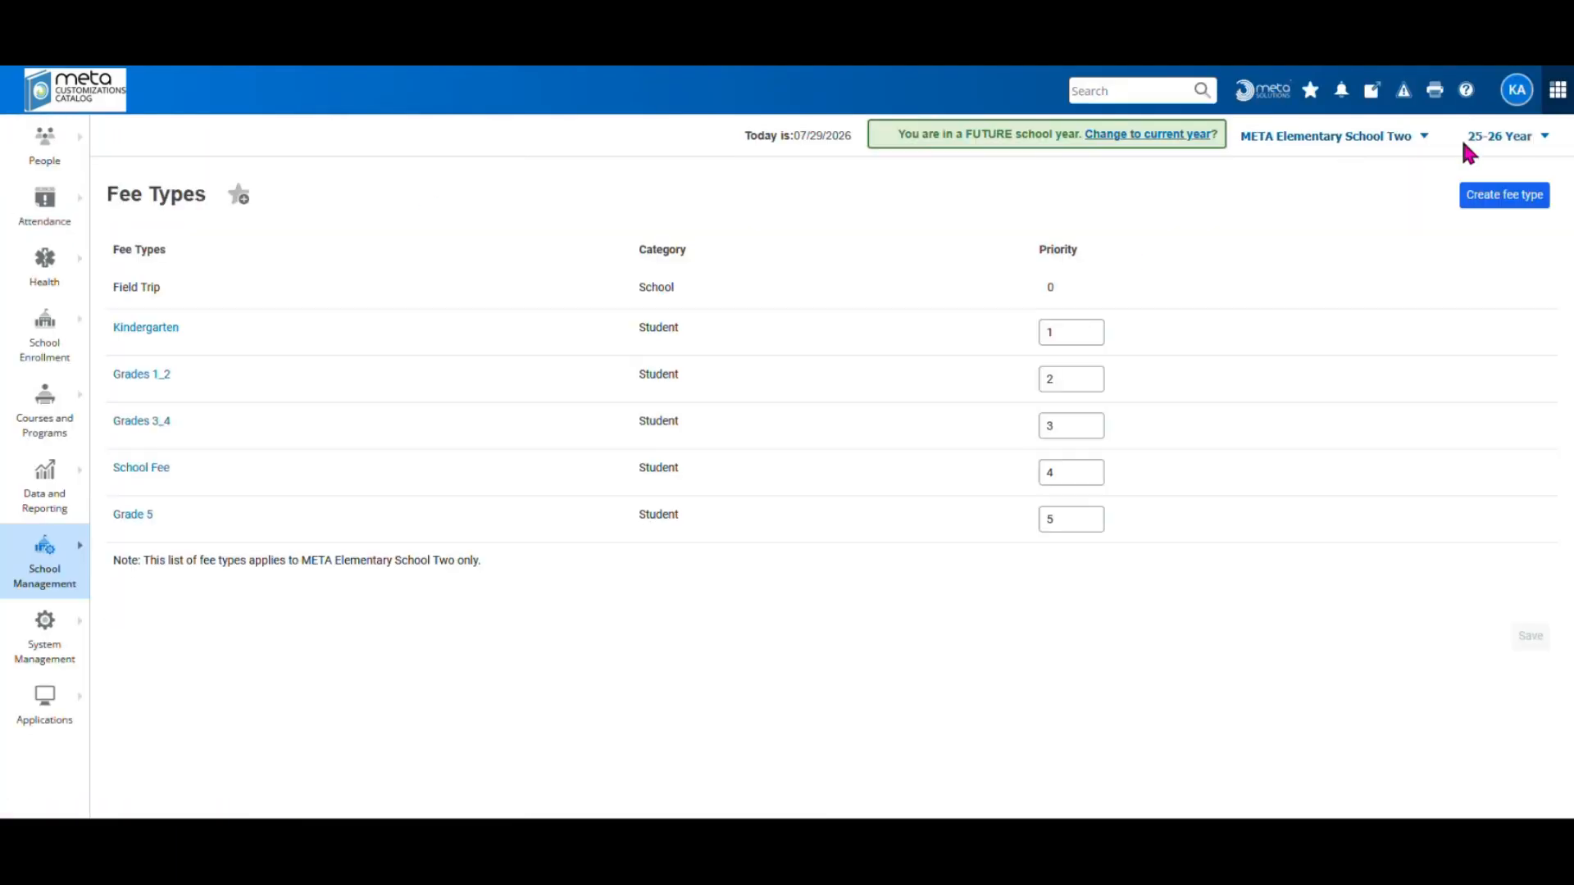
pyautogui.click(1496, 138)
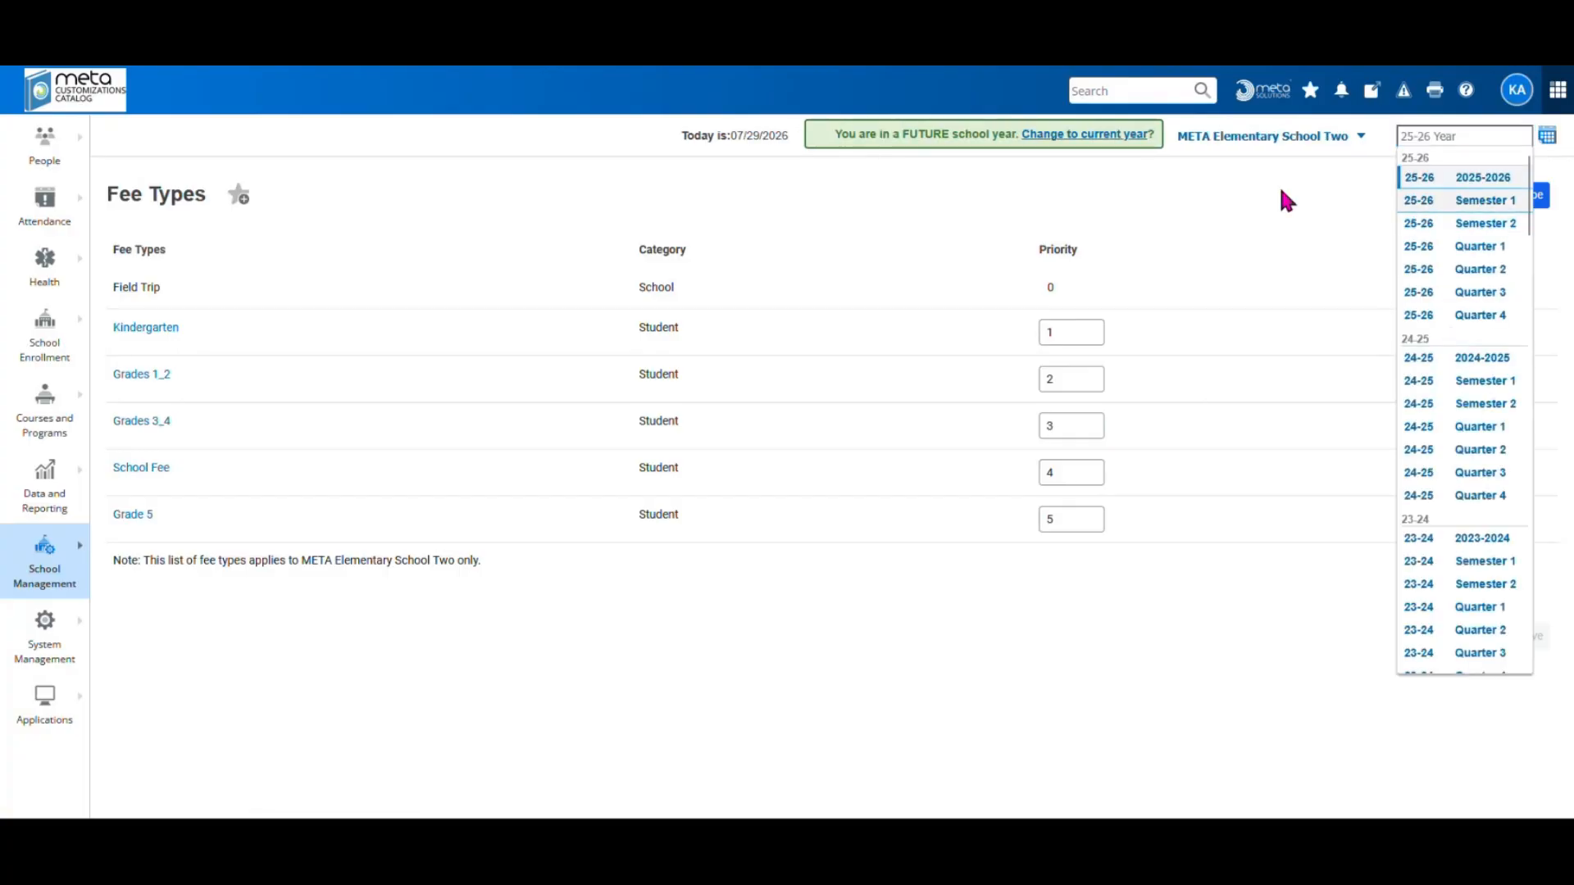
pyautogui.click(1207, 206)
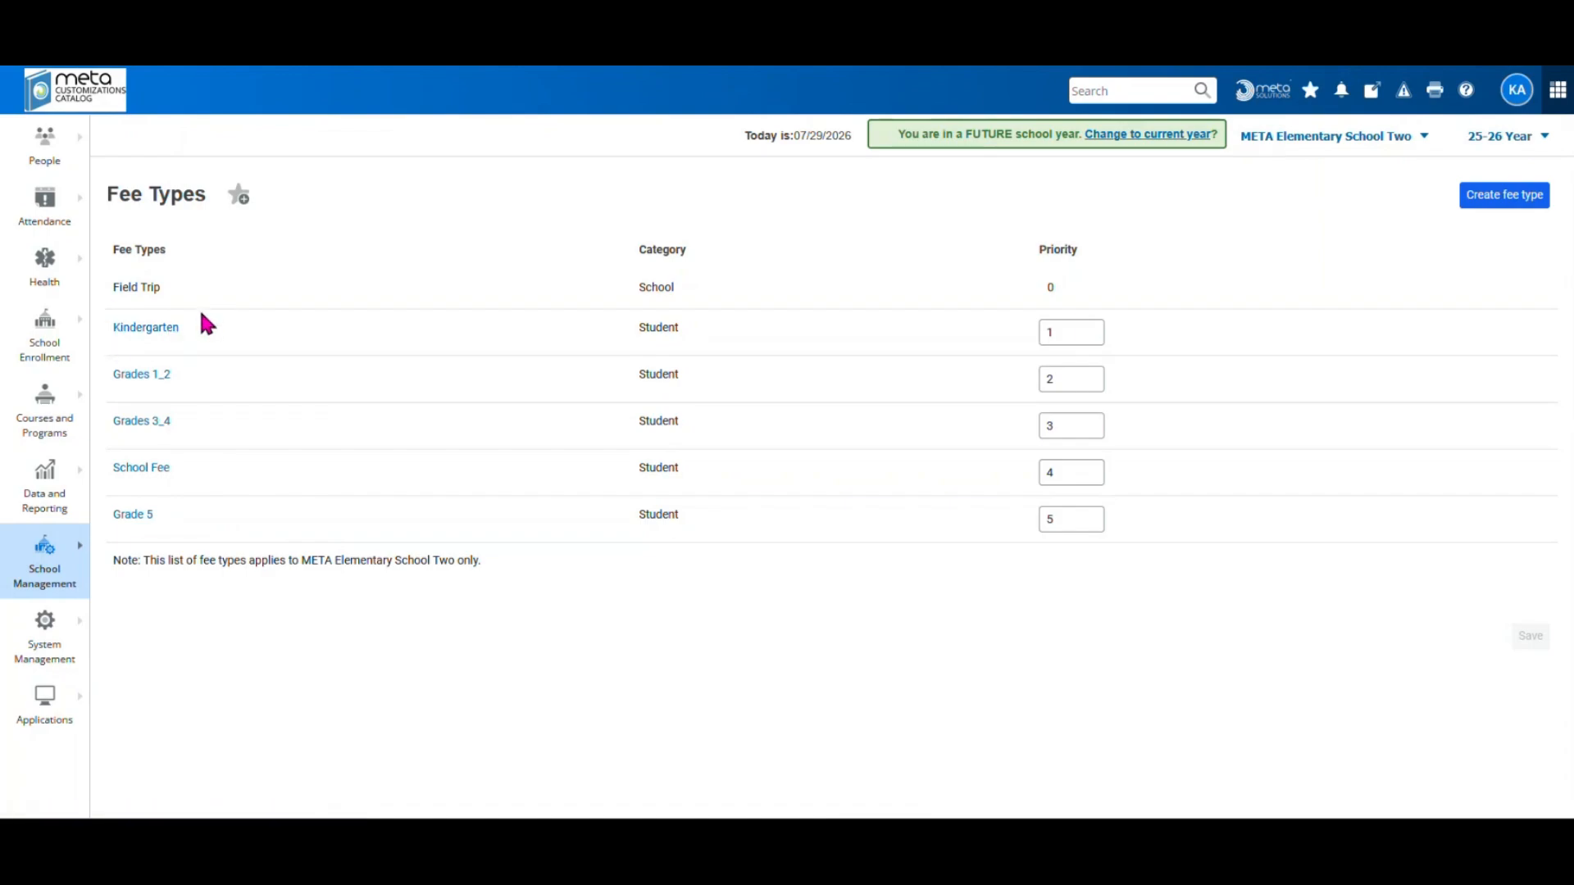
pyautogui.click(1300, 154)
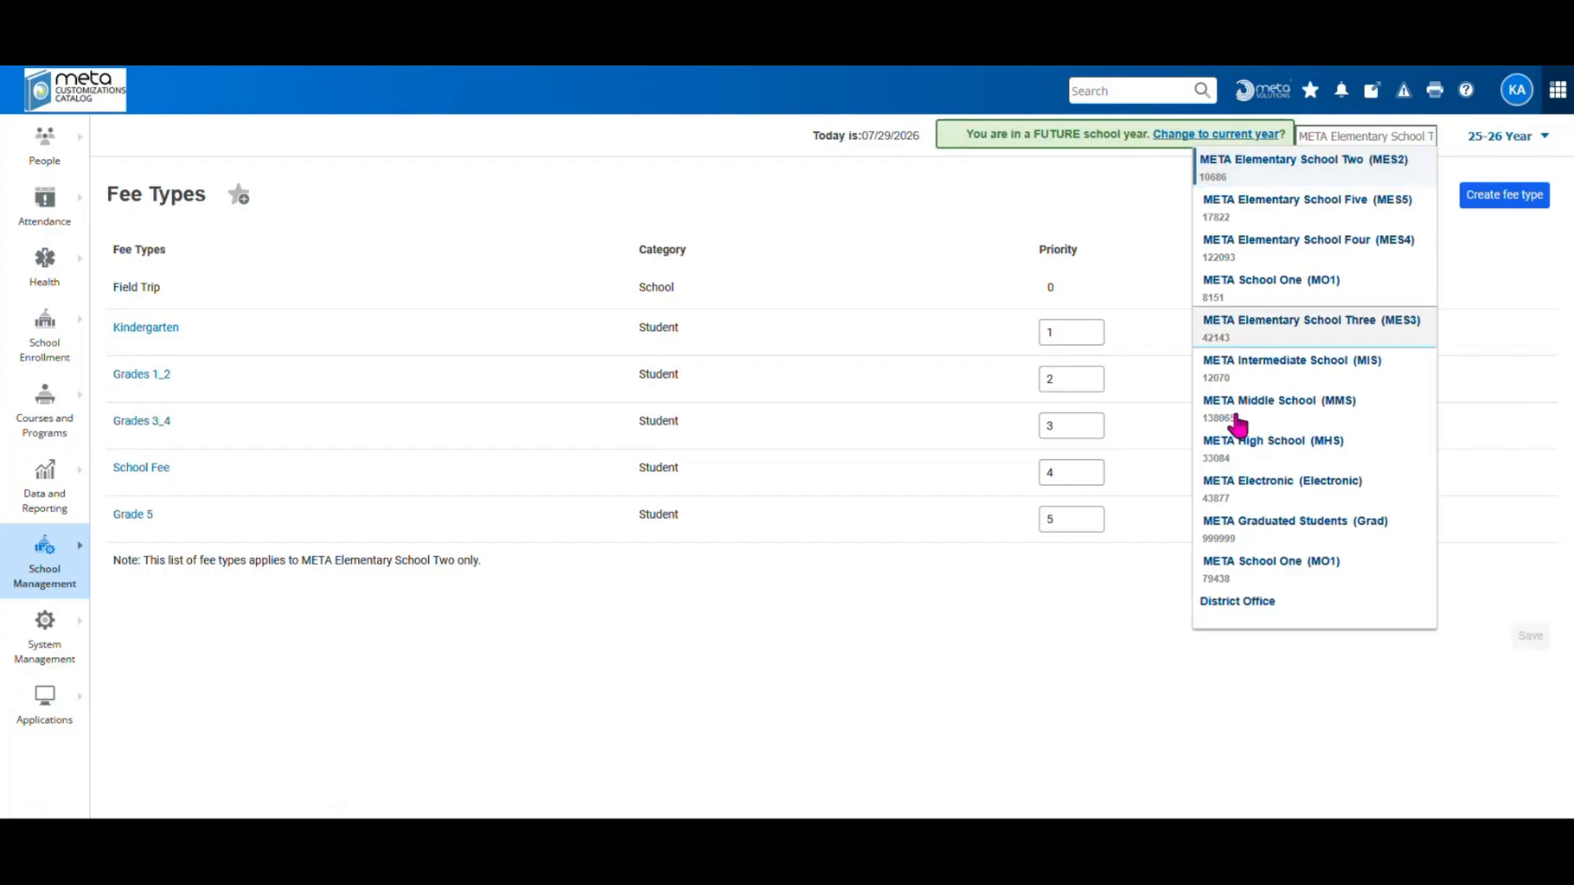
pyautogui.click(1220, 600)
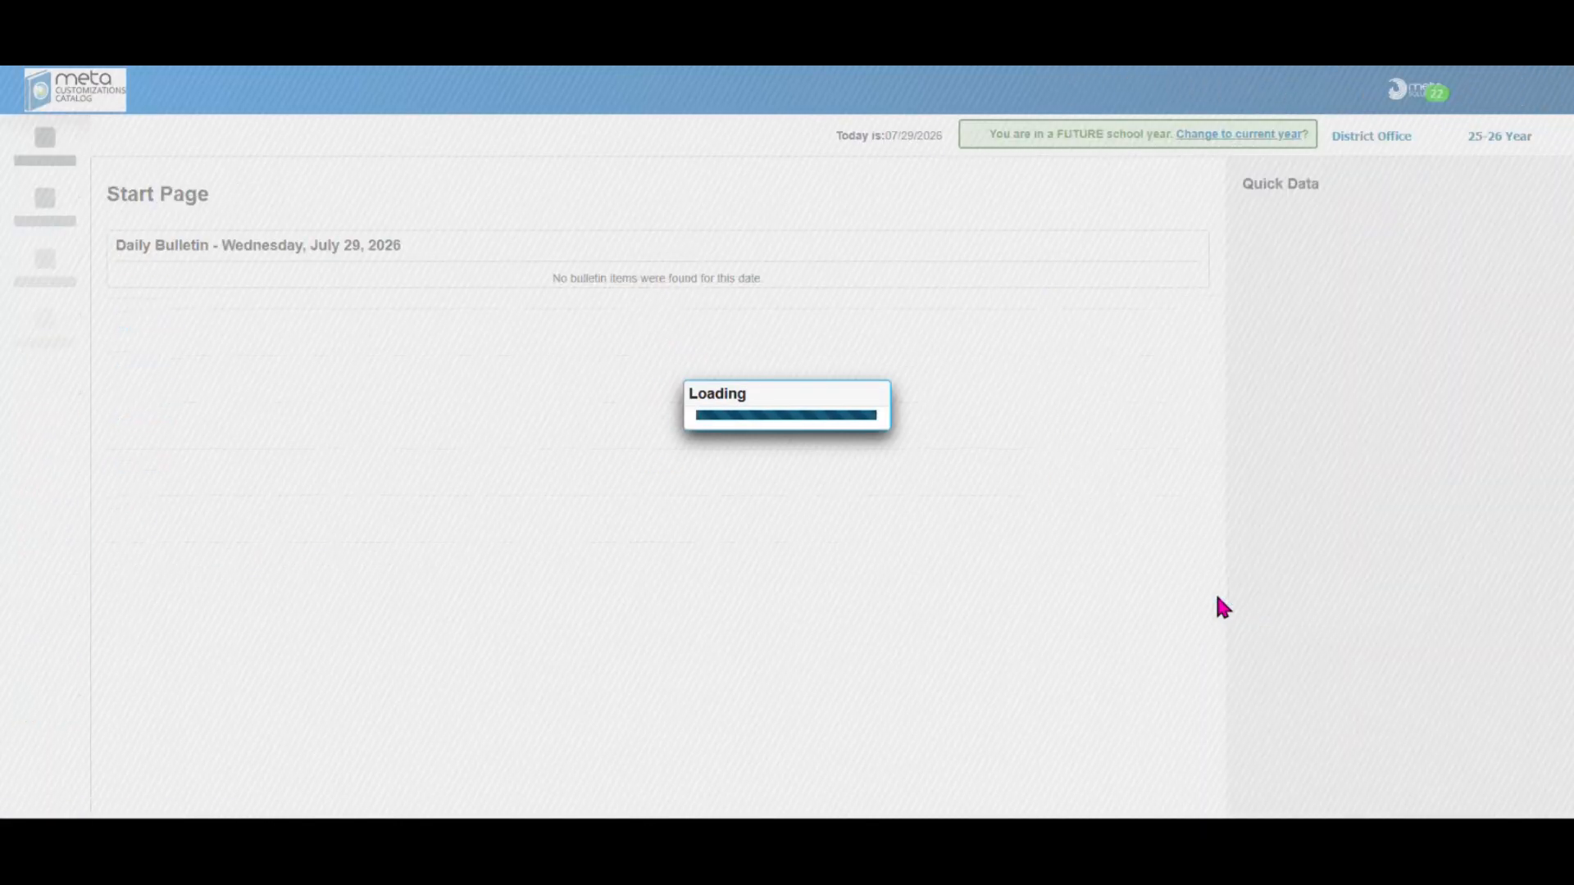
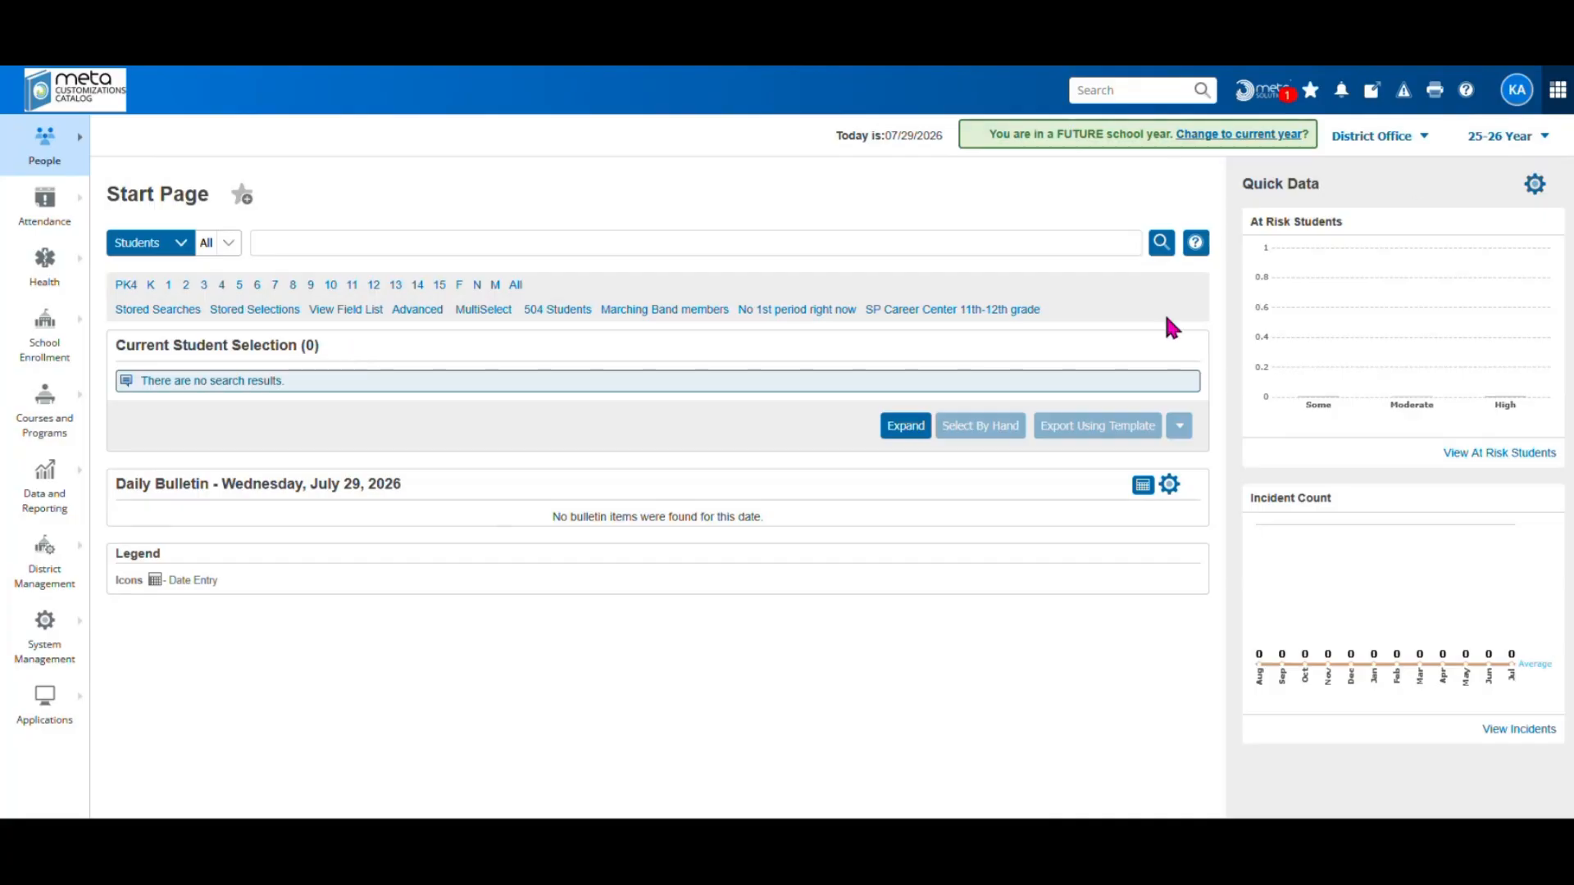
# Open Daily Bulletin Setup to see the Welcome Back! item for 07/28/2026 - 07/31/2026
pyautogui.click(1170, 491)
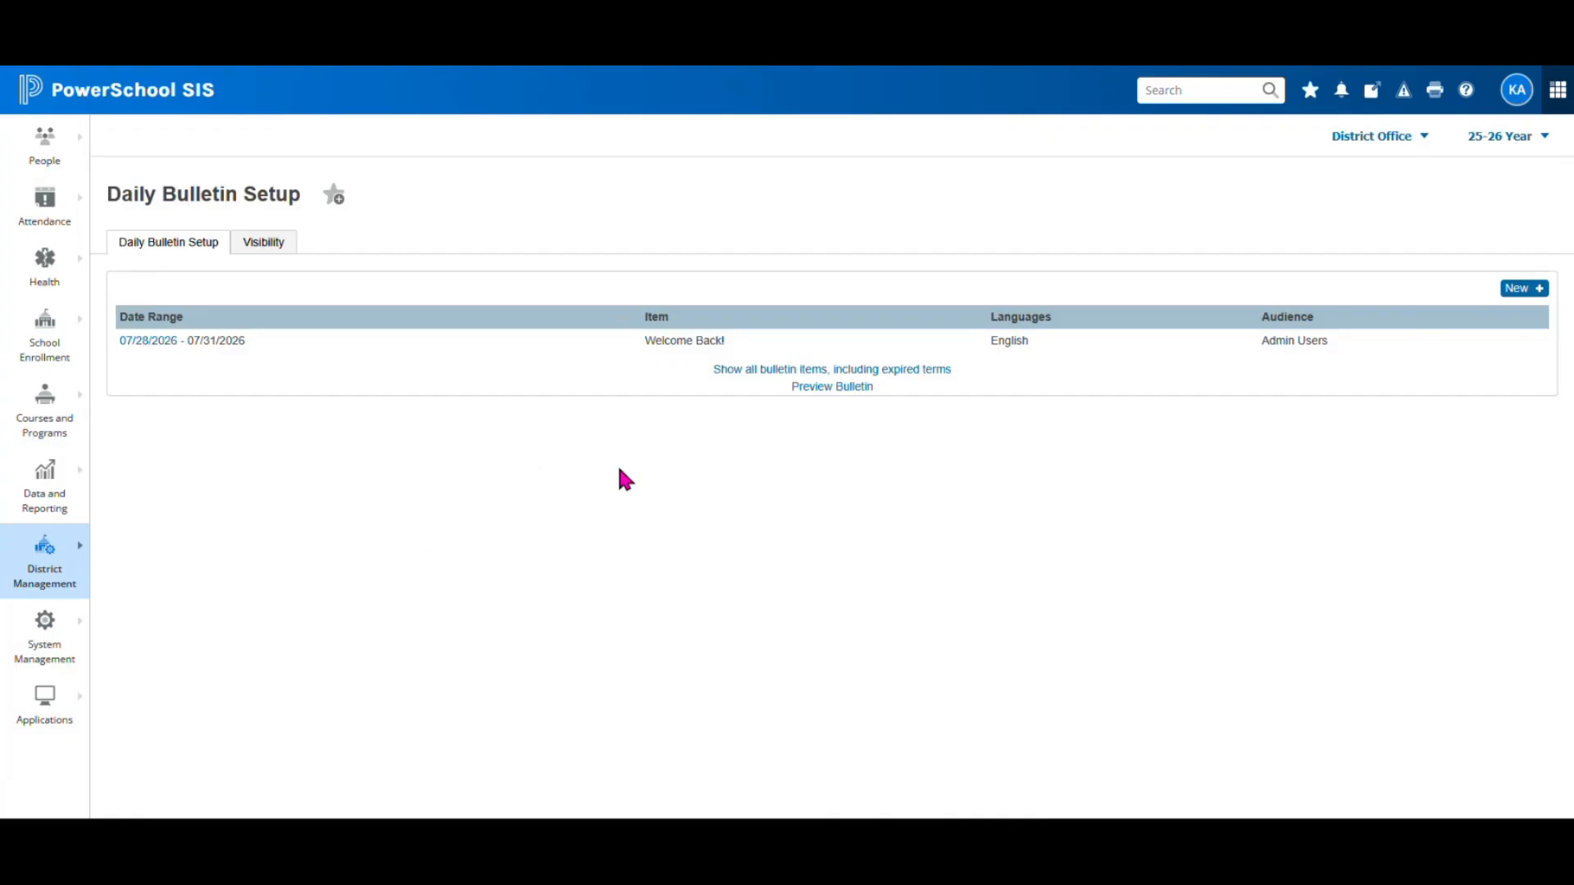
# Show the District Management Health setup pages, from Certificate Types to Vaccines
pyautogui.click(69, 573)
pyautogui.moveTo(129, 557)
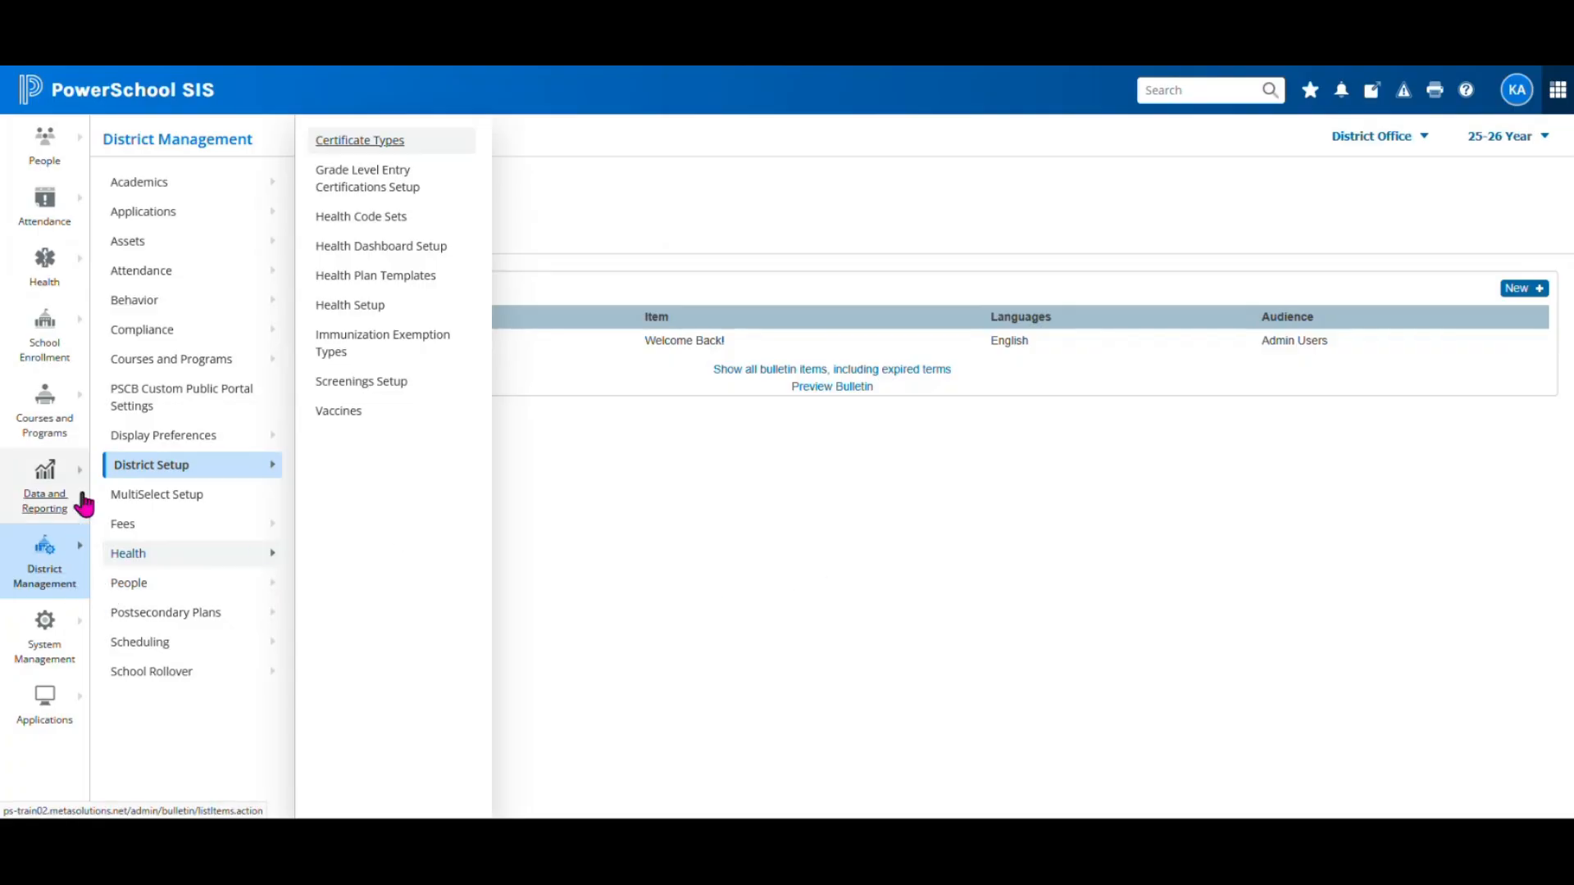
# Review the eight screening types, Hearing through Vital Signs/Biometrics, then bring the Health menu back
pyautogui.click(366, 384)
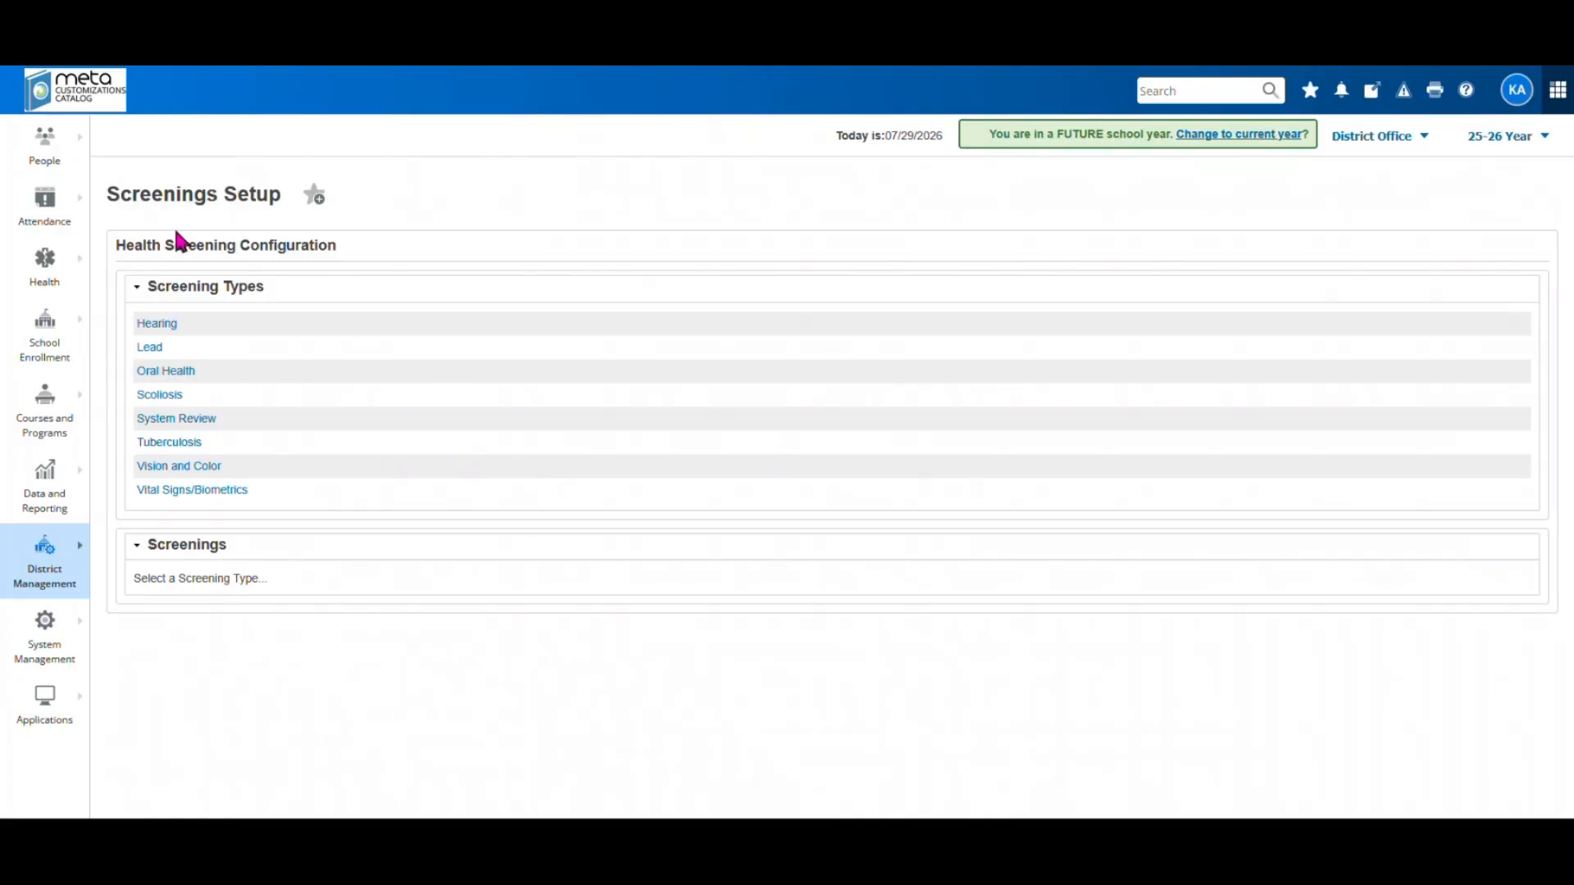
pyautogui.click(57, 574)
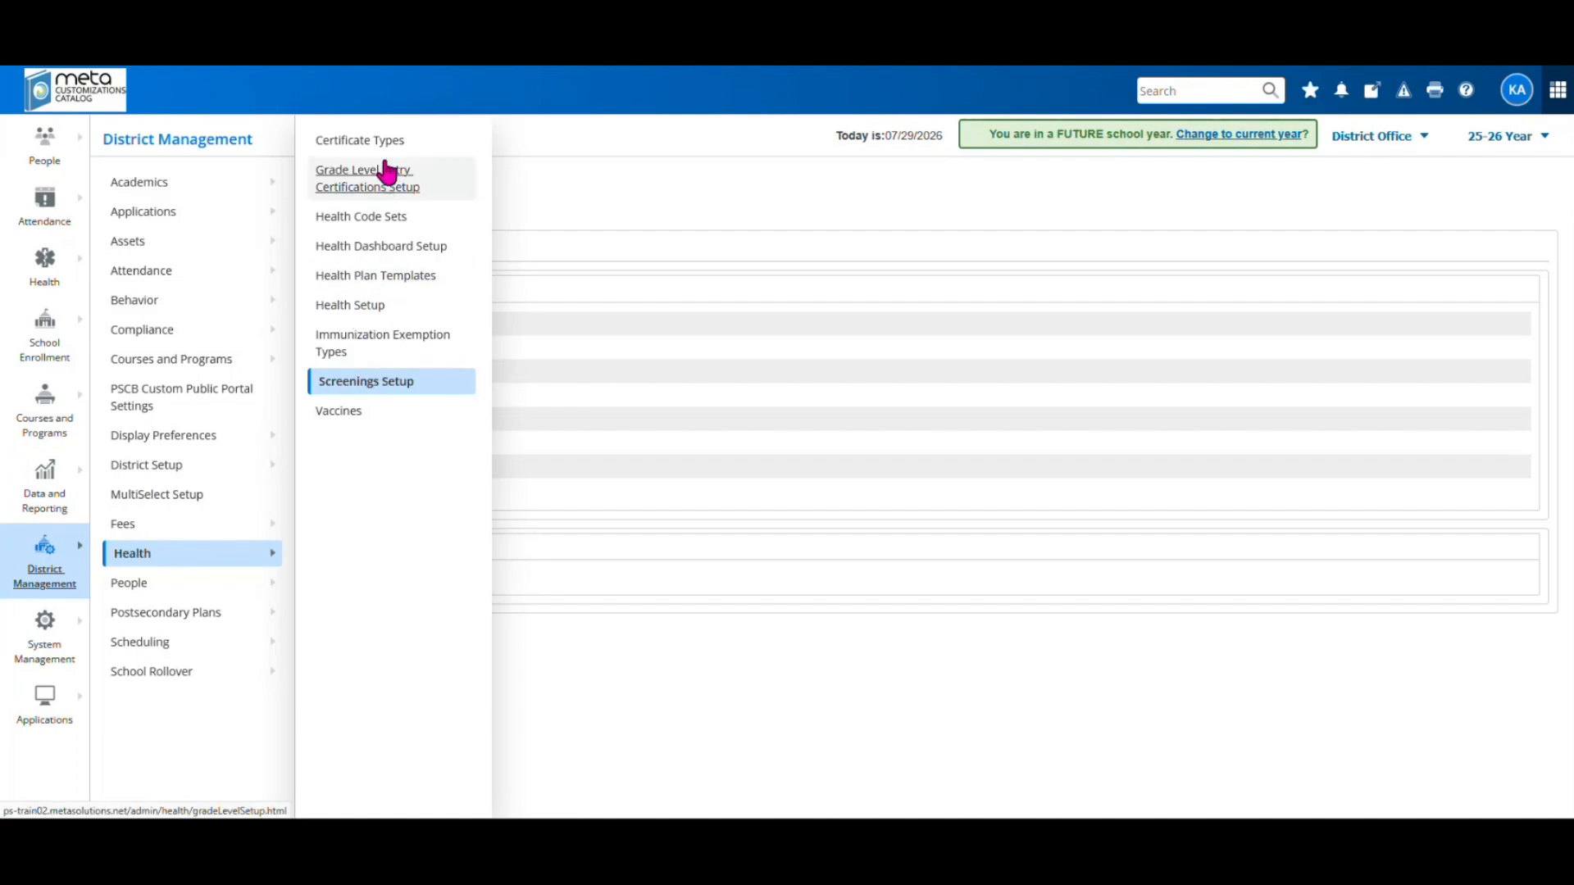
# Review Health Setup: Enhanced Health System Features enabled, default medication end date One Year
pyautogui.click(354, 307)
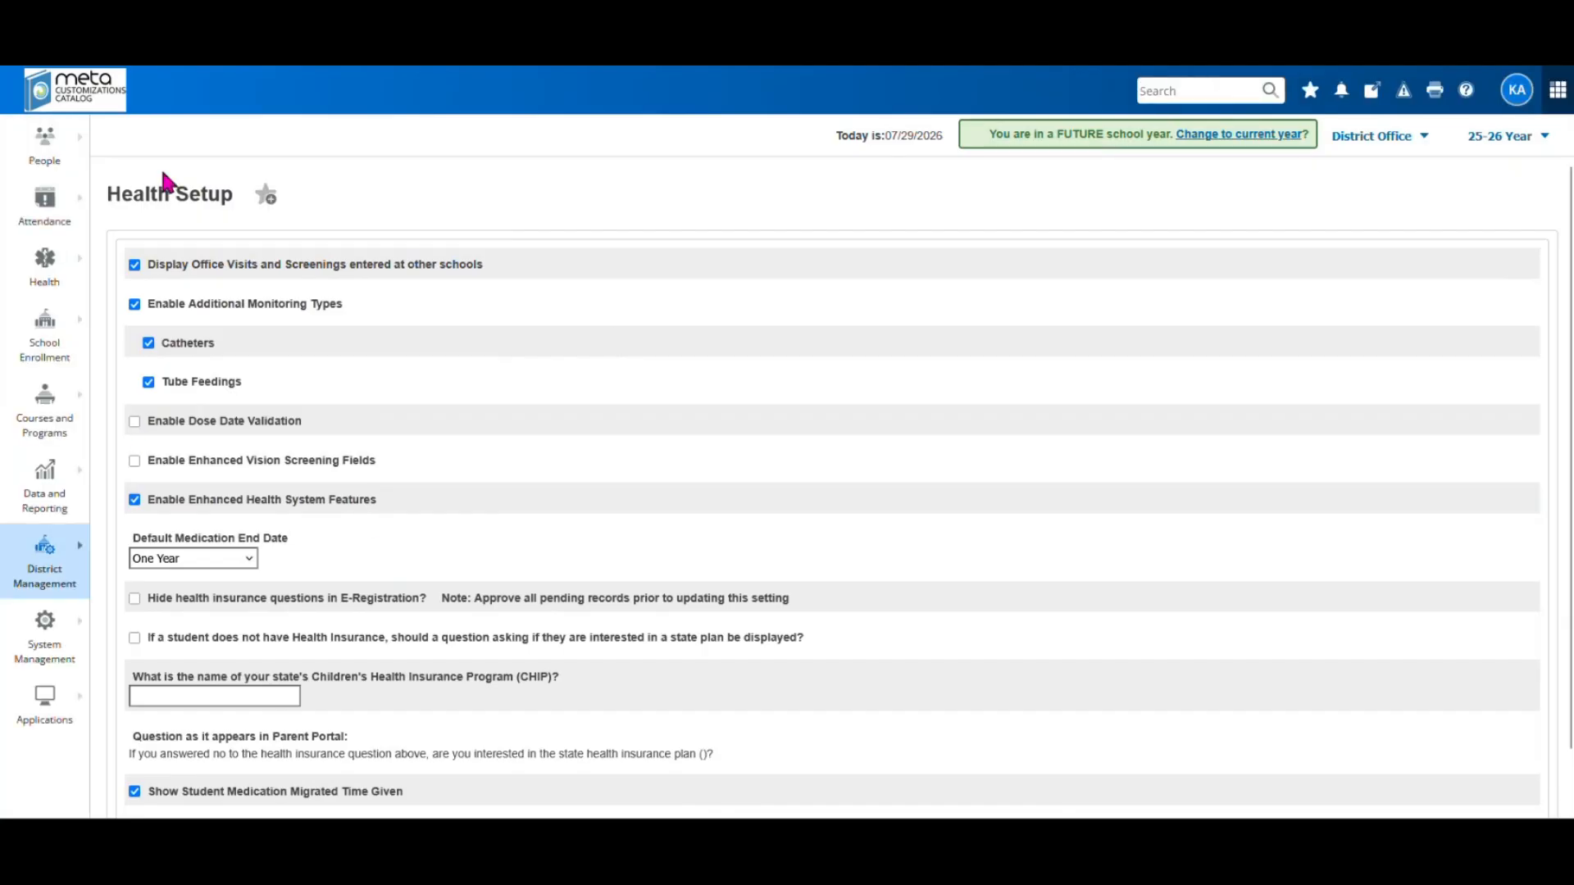
pyautogui.scroll(-1, 962, 603)
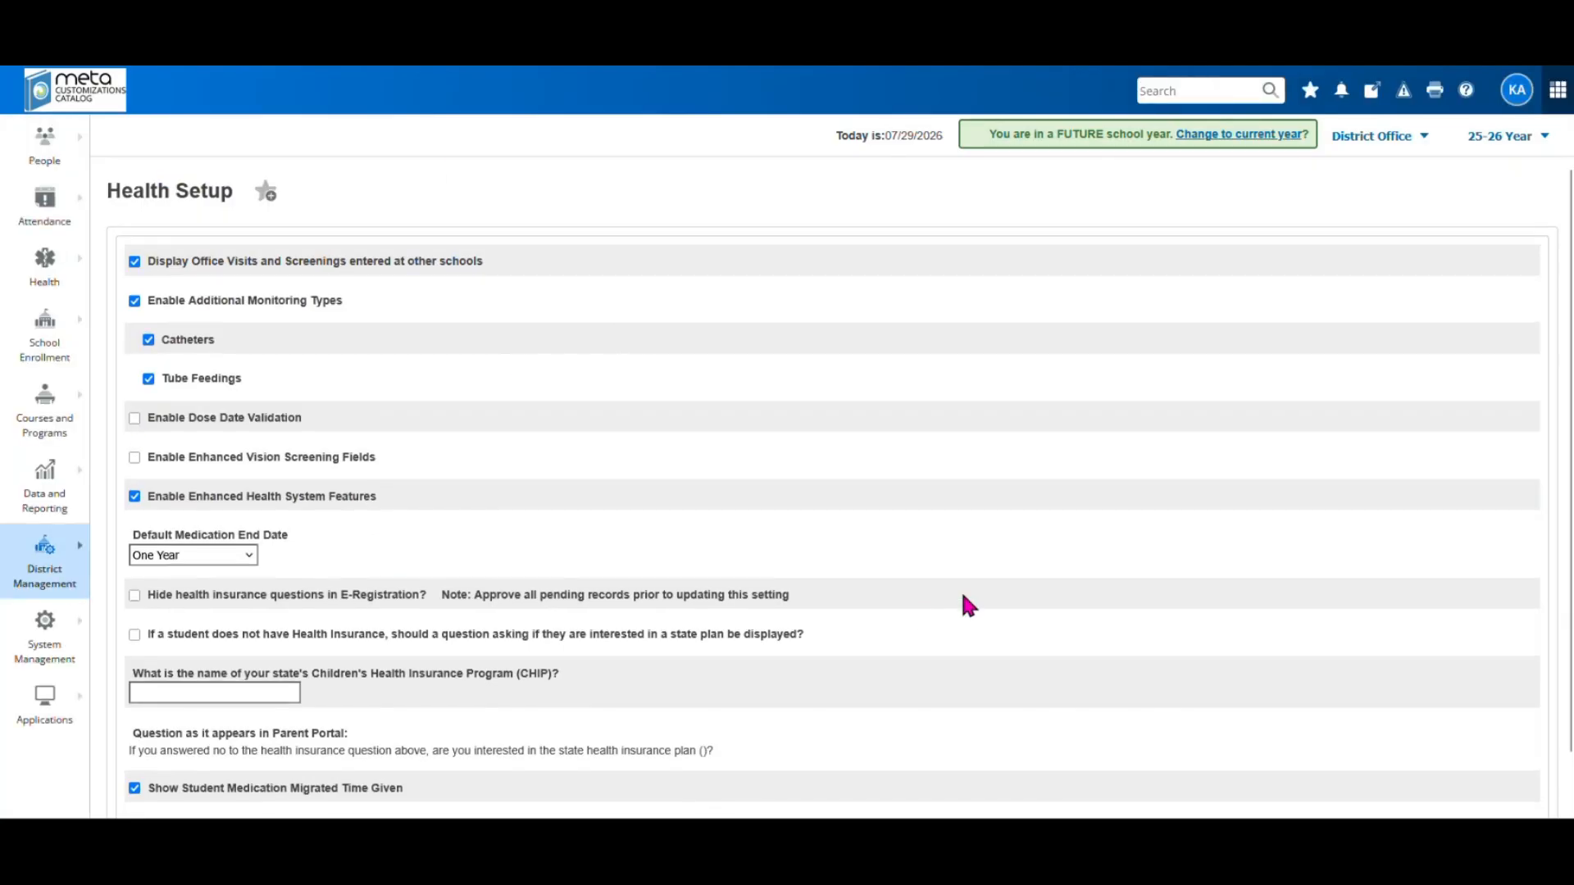
pyautogui.scroll(1, 962, 605)
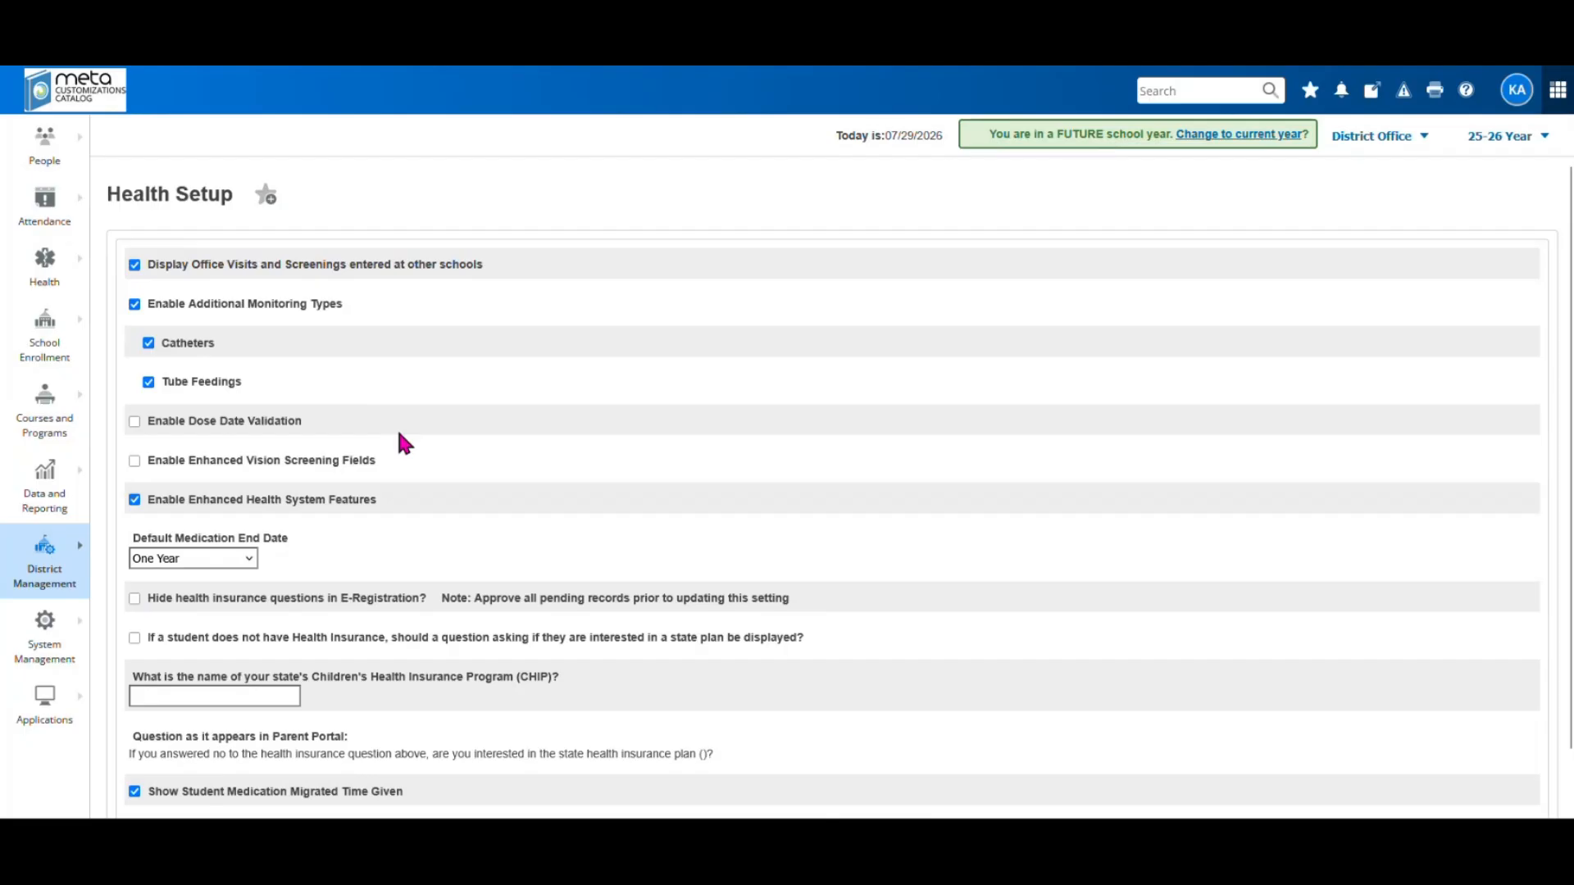
pyautogui.scroll(-1, 677, 574)
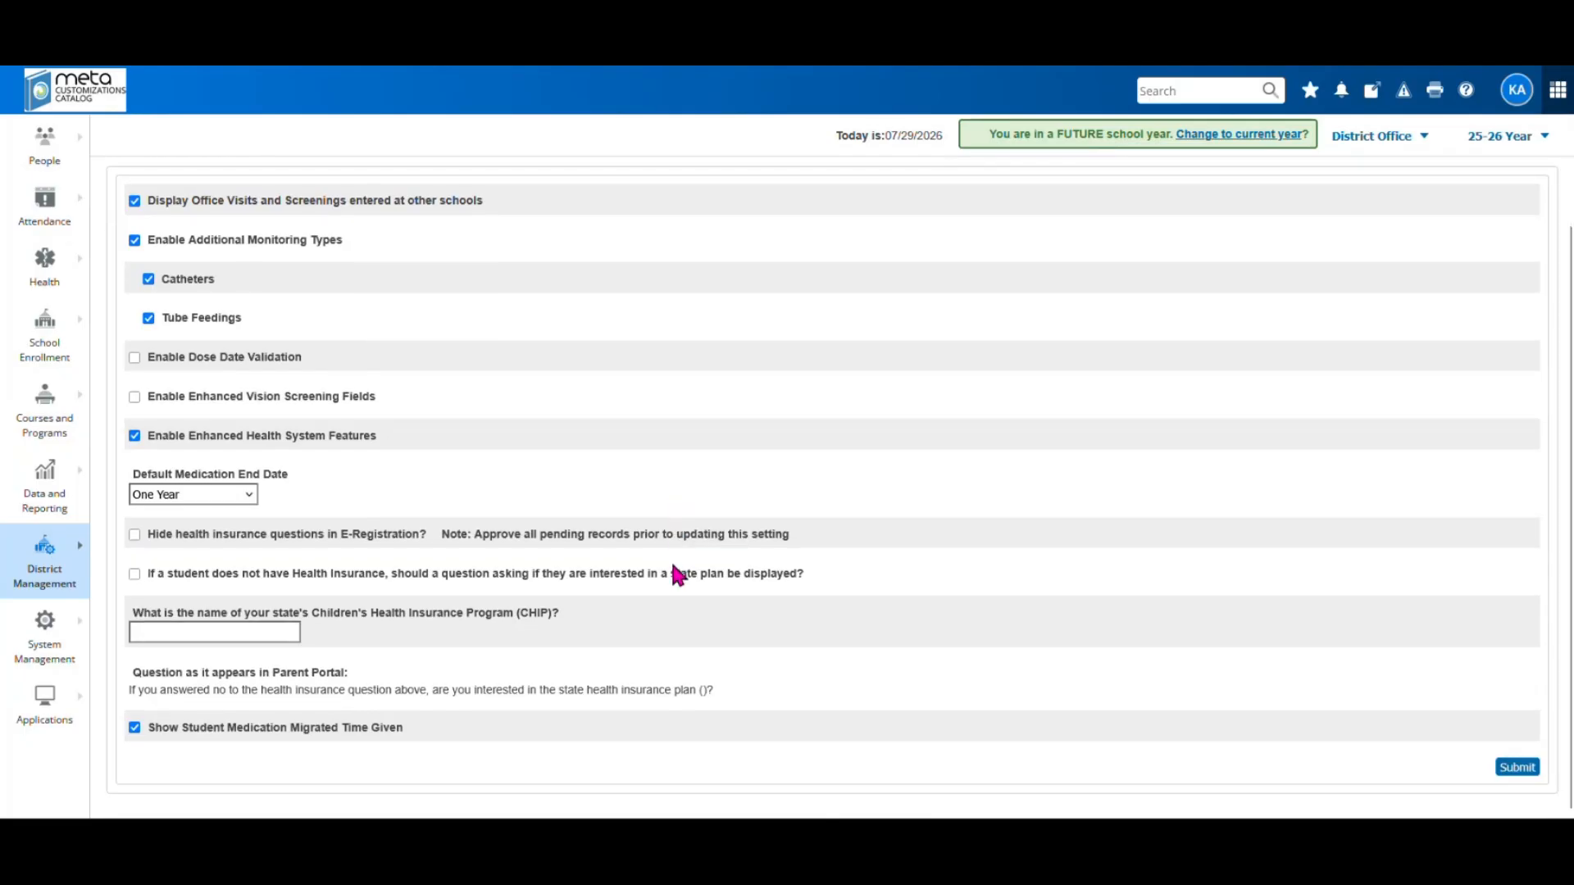
pyautogui.scroll(1, 677, 574)
pyautogui.scroll(-1, 674, 567)
pyautogui.scroll(1, 958, 525)
pyautogui.scroll(-1, 957, 525)
pyautogui.scroll(1, 278, 220)
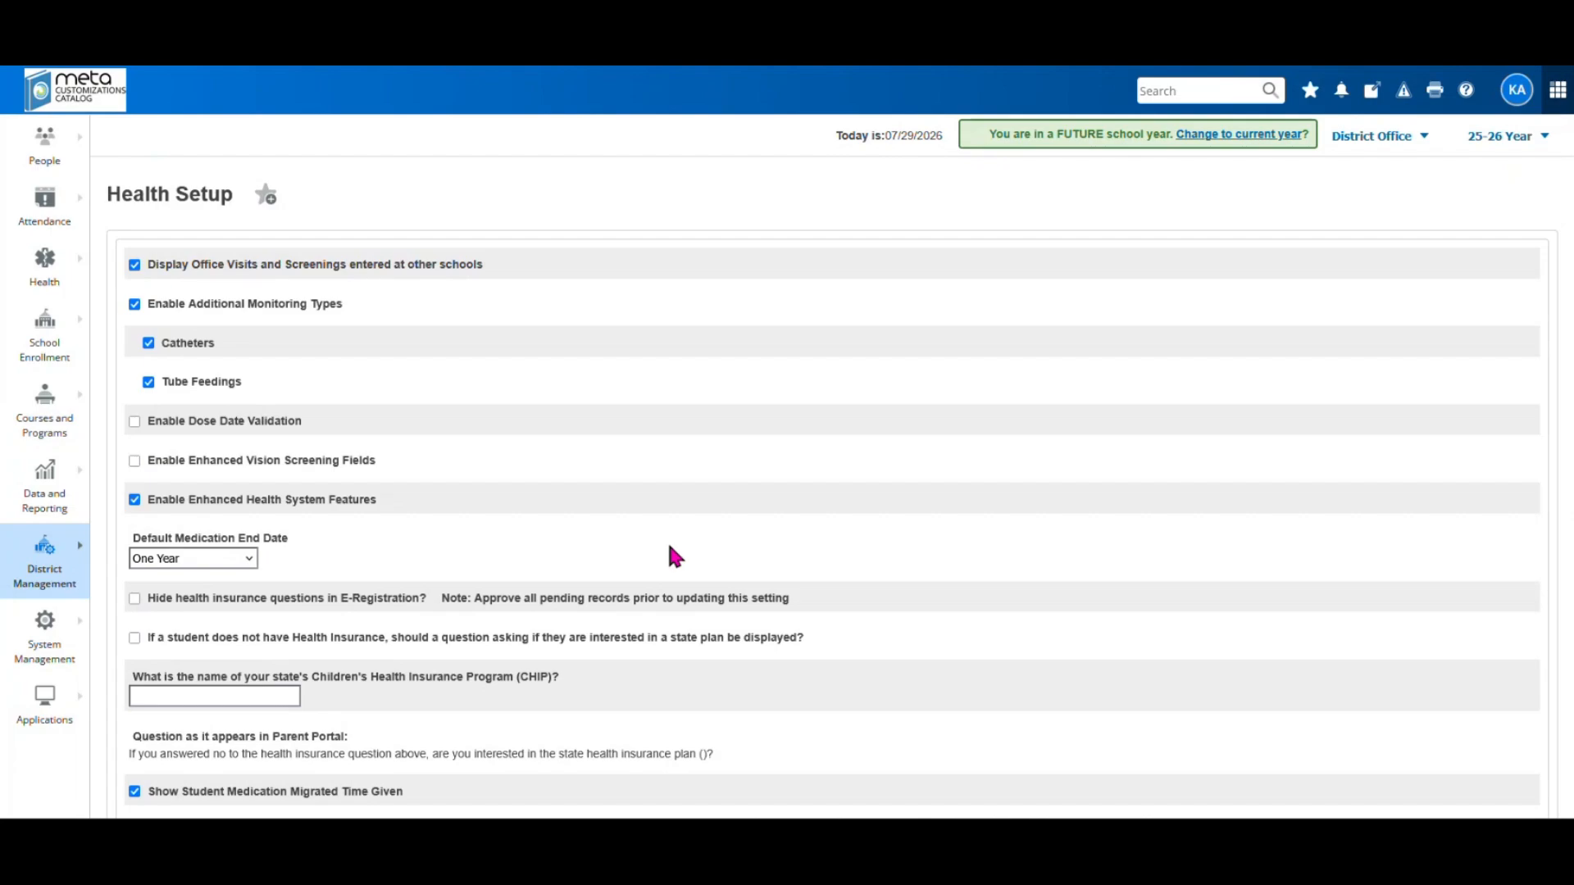
# Go from the Start Page to System Management > Security > META Security Audit
pyautogui.click(73, 100)
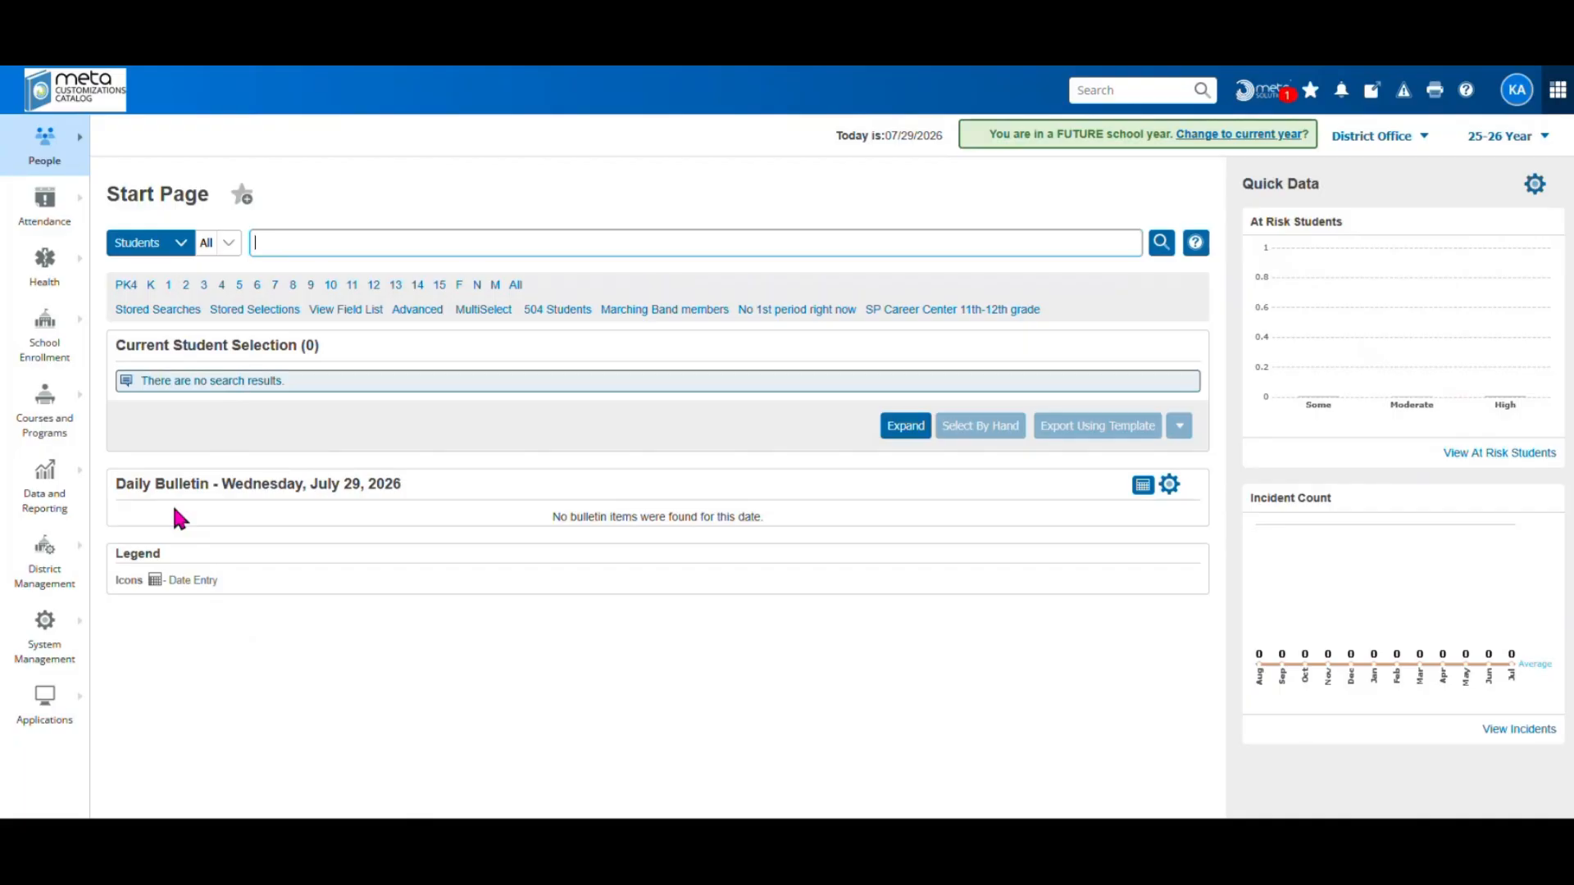
pyautogui.click(51, 582)
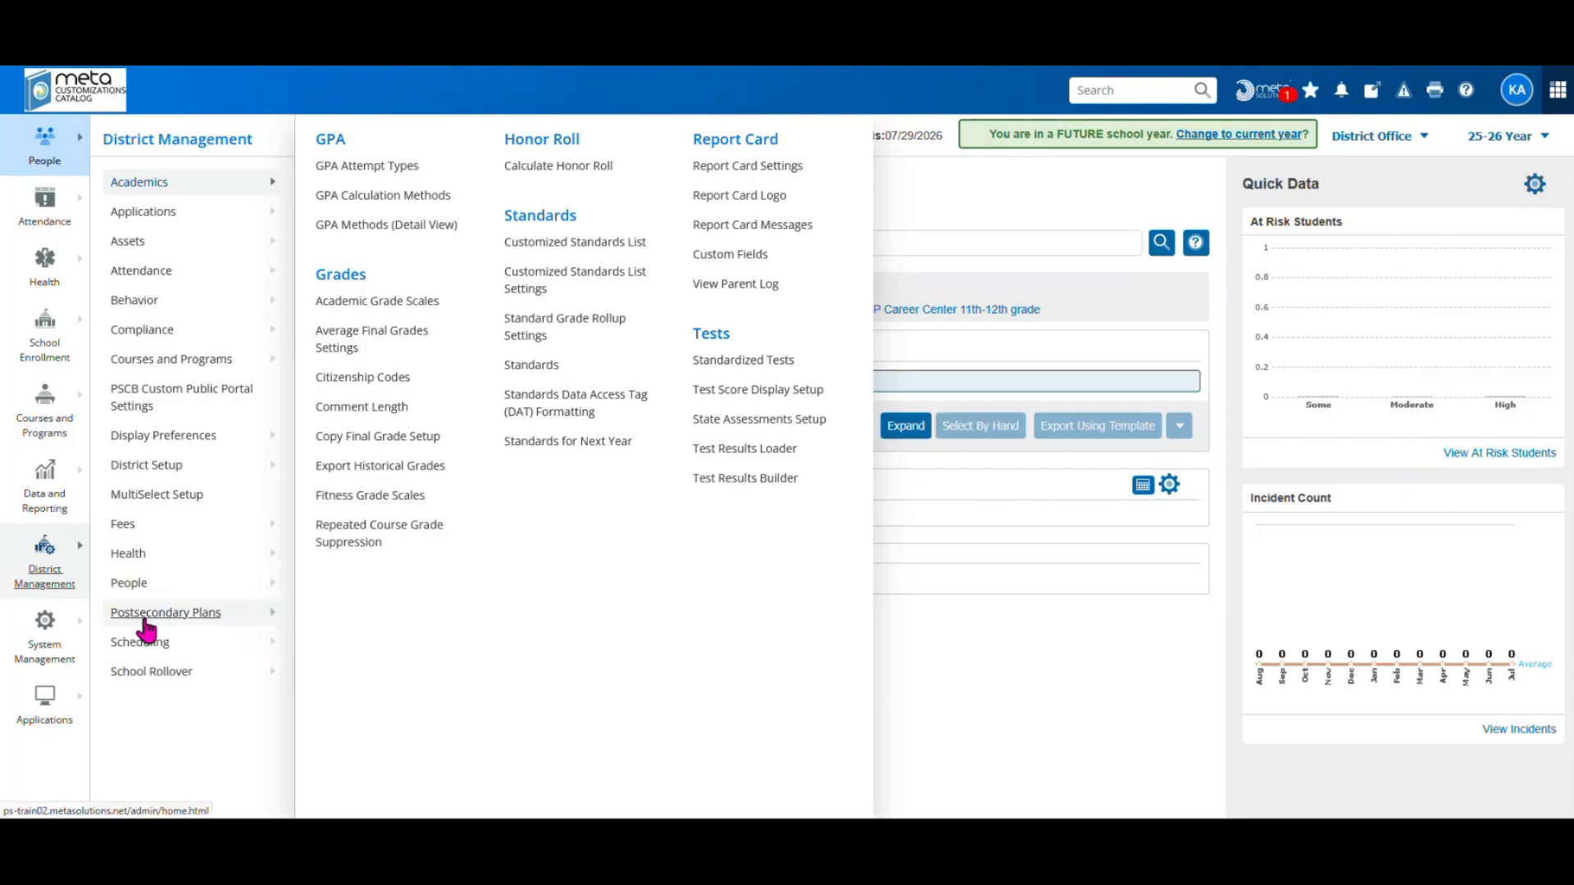
pyautogui.click(45, 648)
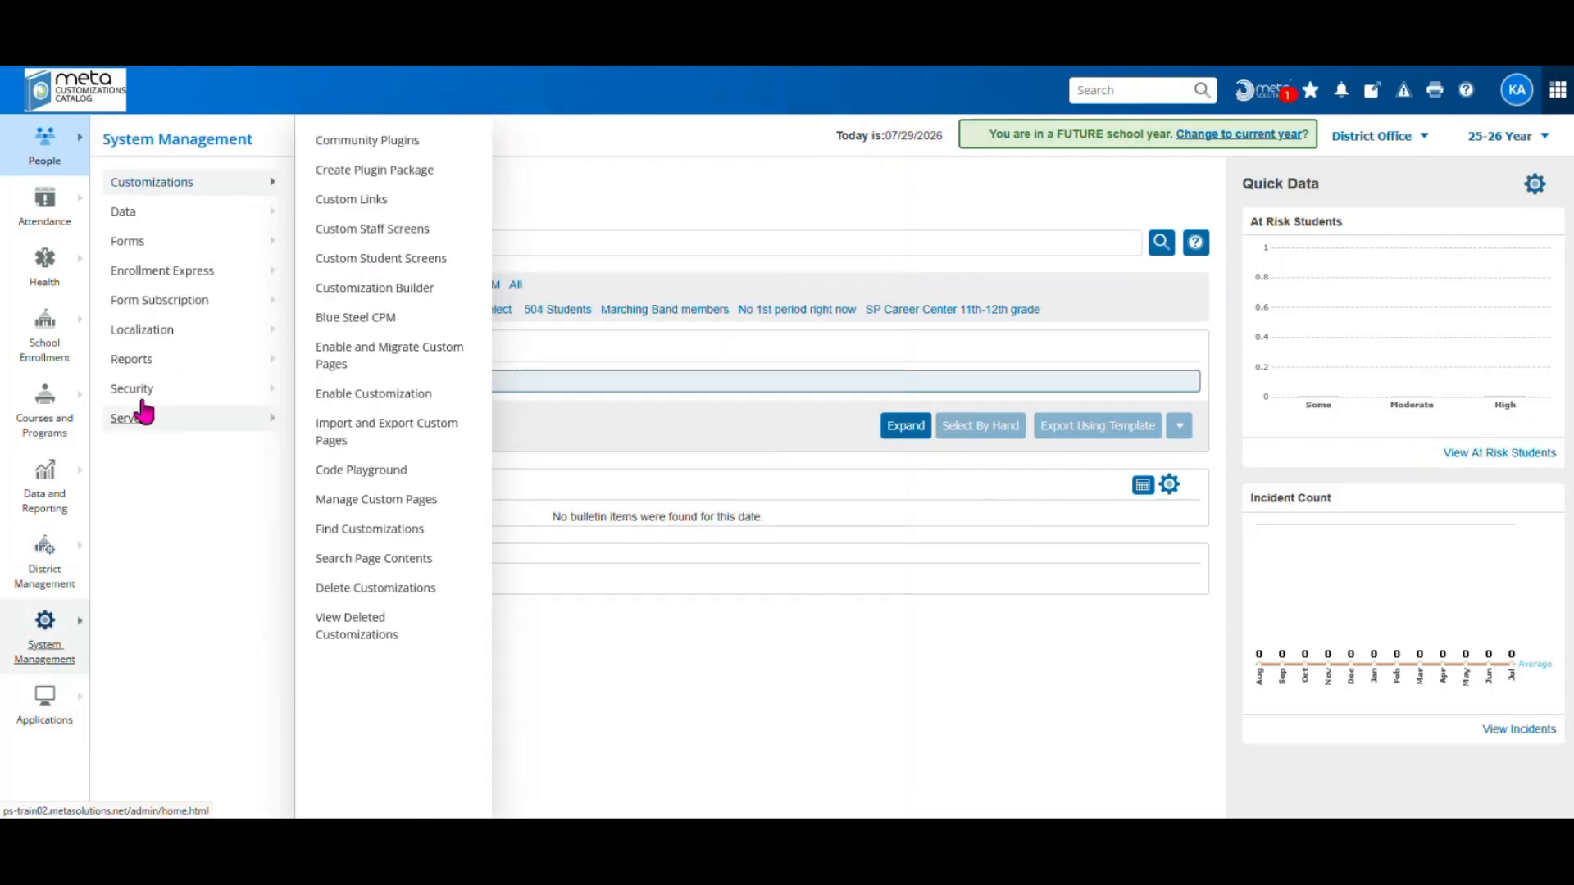
pyautogui.moveTo(136, 392)
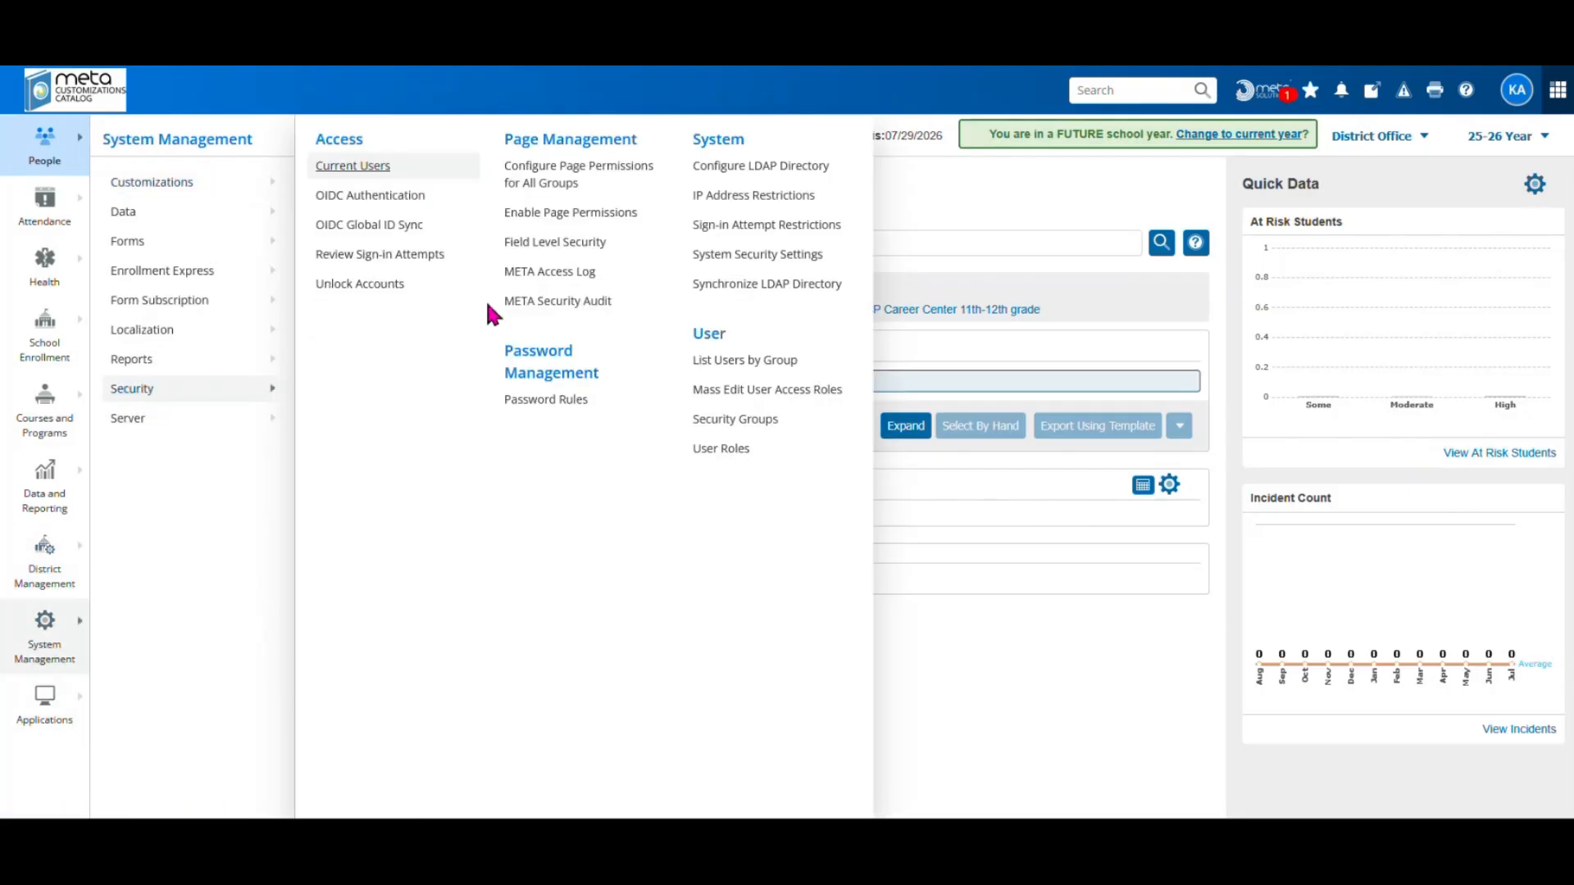
pyautogui.click(551, 303)
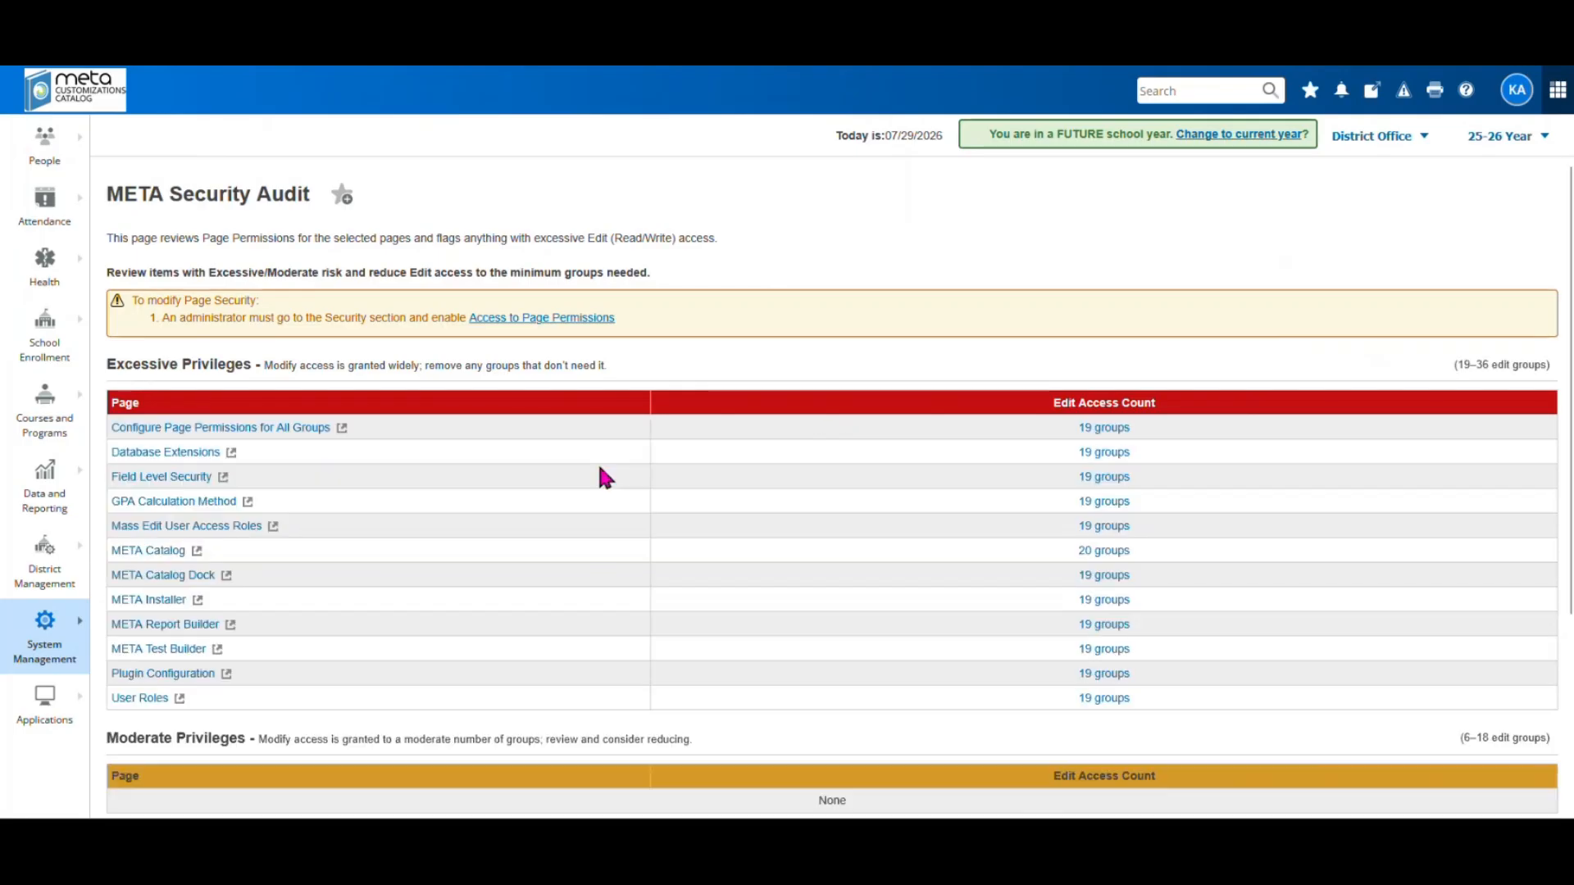
pyautogui.scroll(-3, 599, 469)
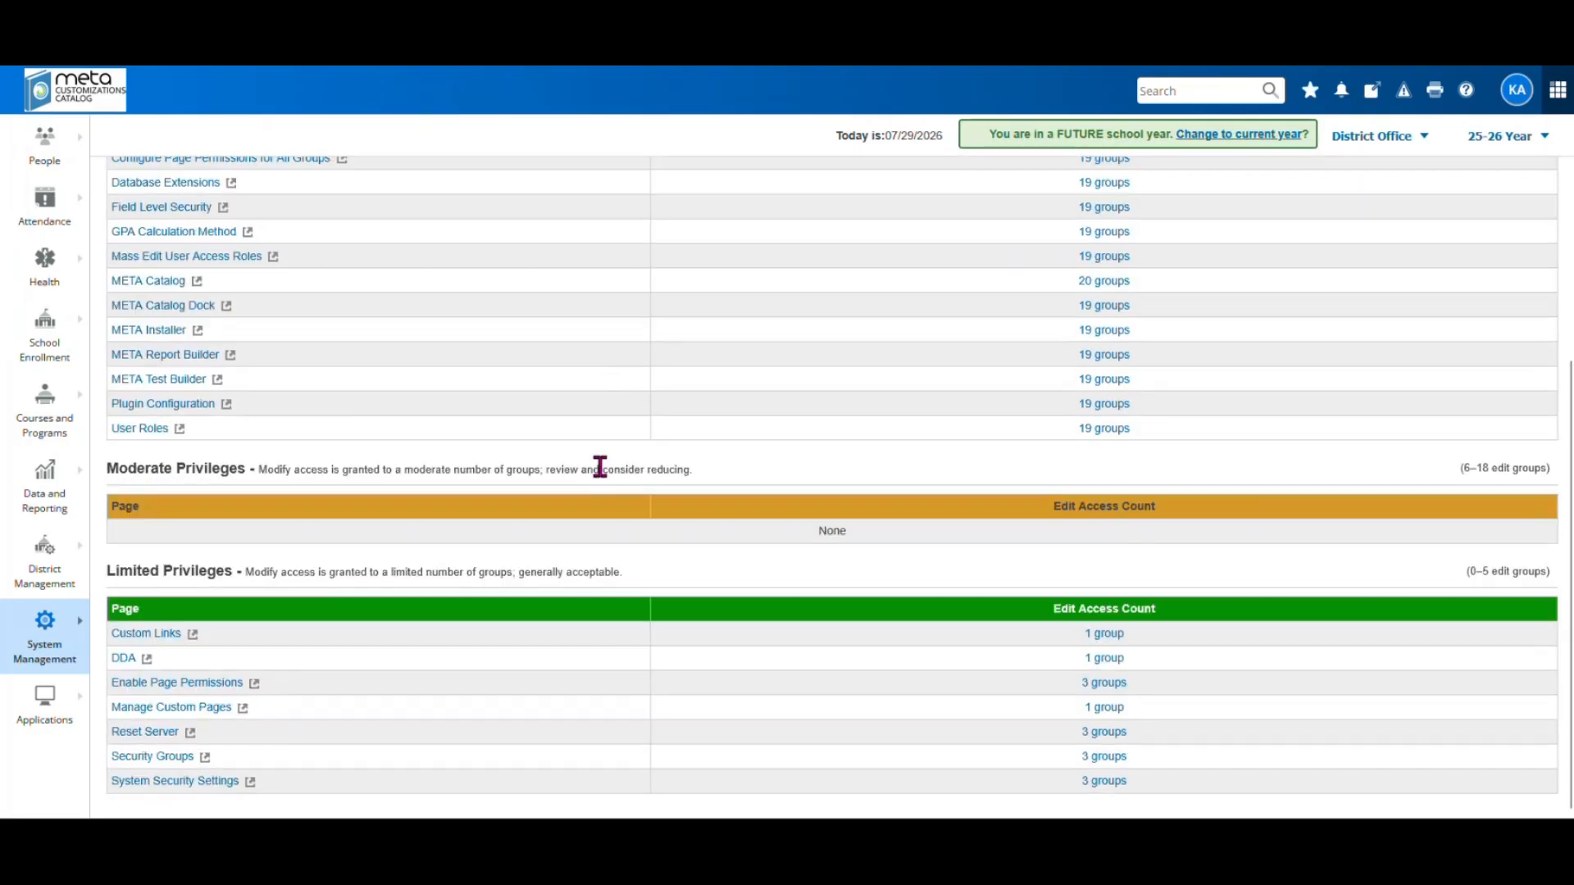
pyautogui.scroll(3, 599, 469)
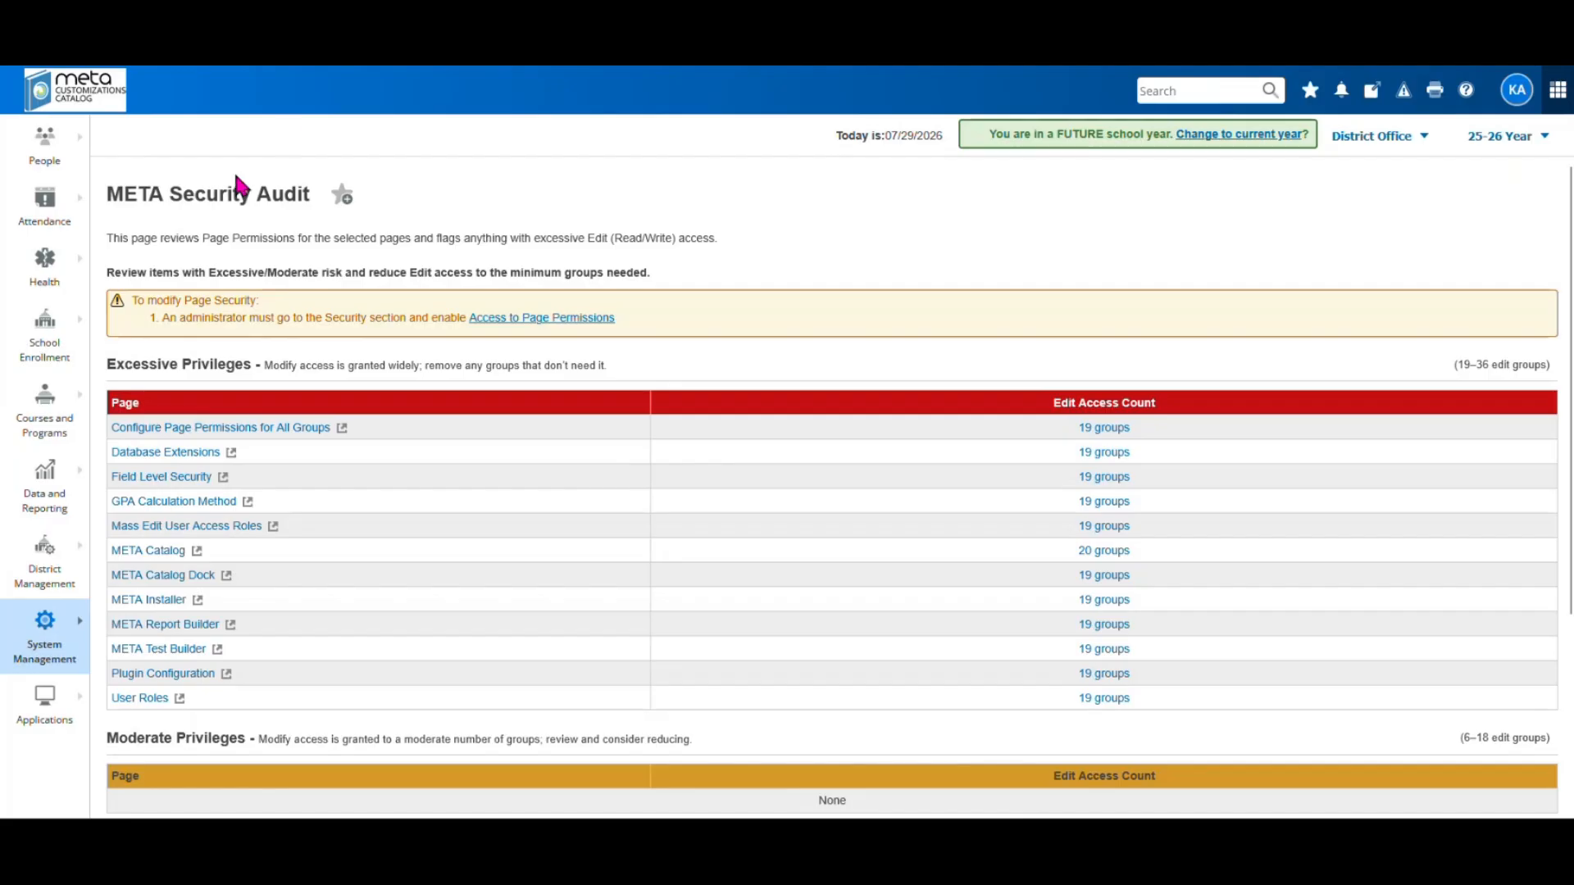
pyautogui.moveTo(105, 375); pyautogui.dragTo(264, 365)
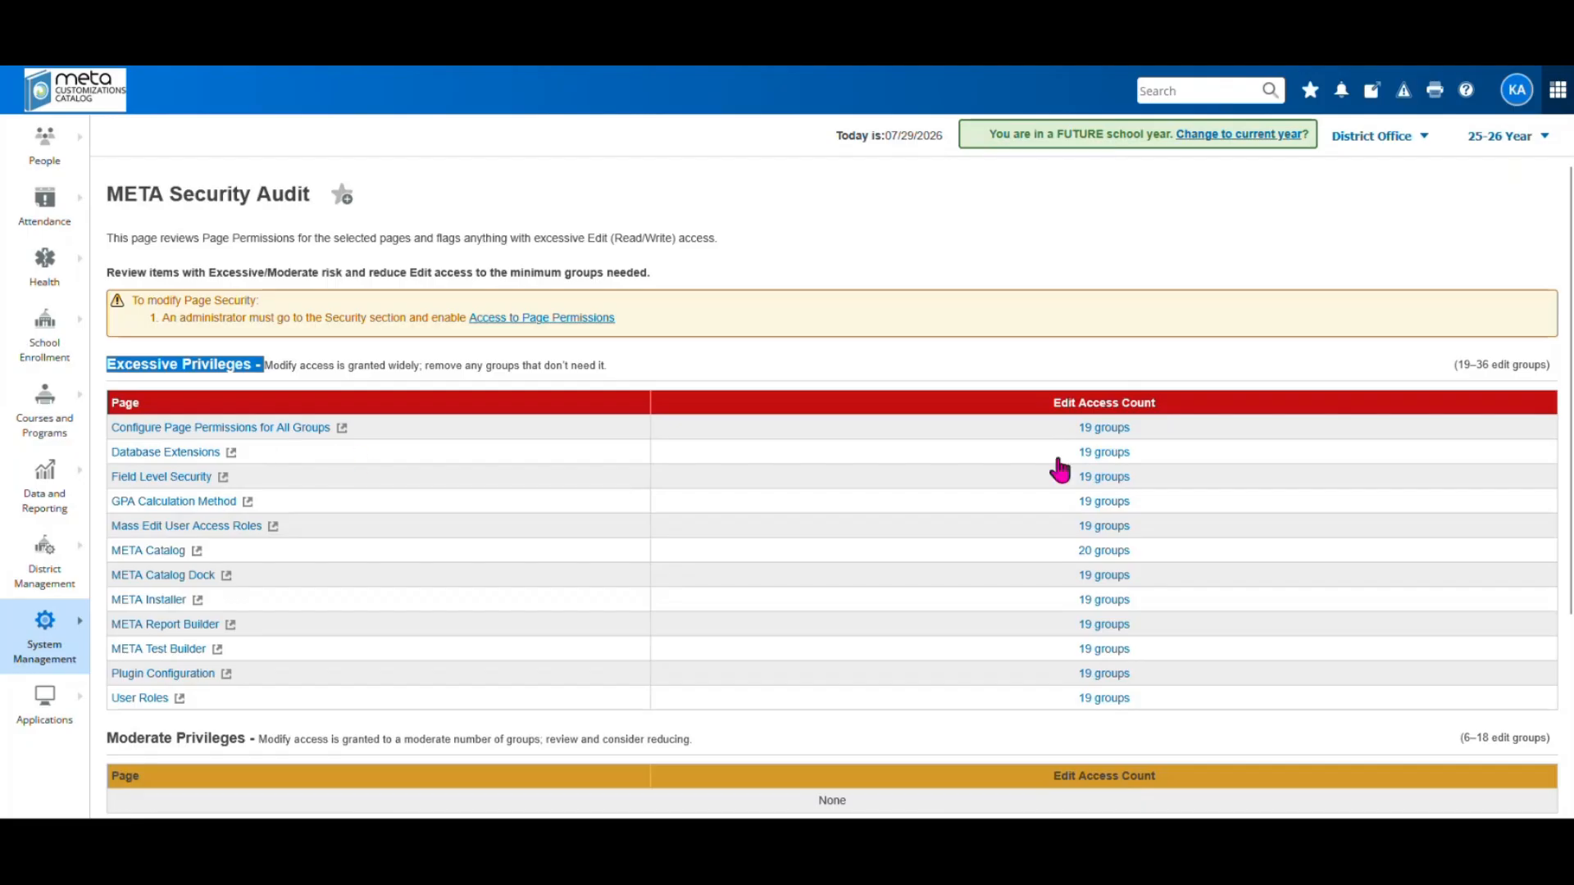
pyautogui.click(1103, 427)
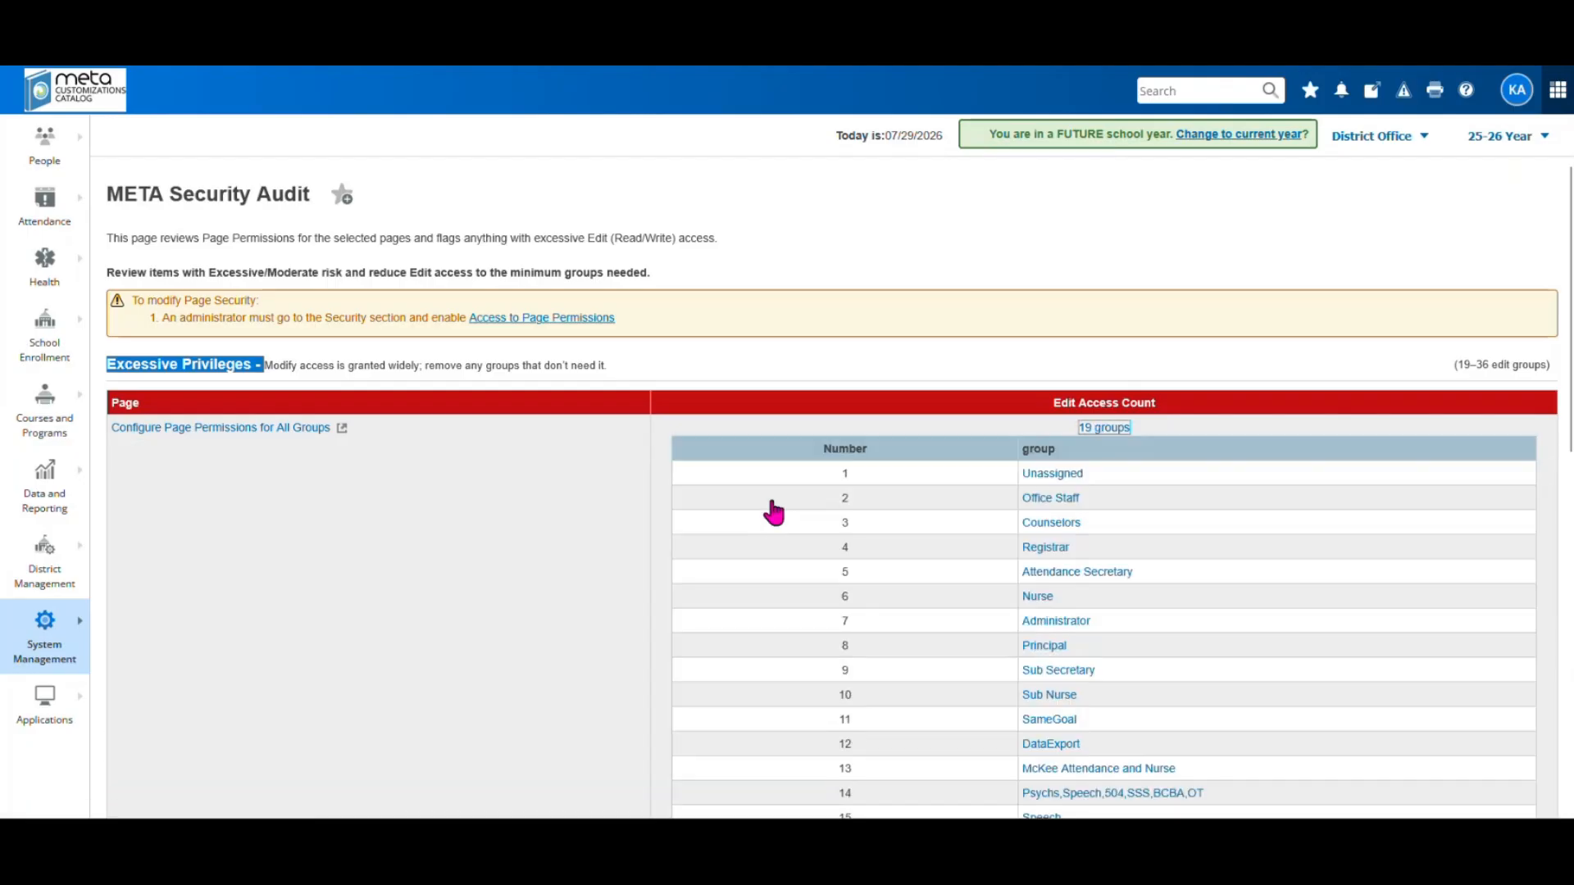
pyautogui.scroll(-4, 1000, 538)
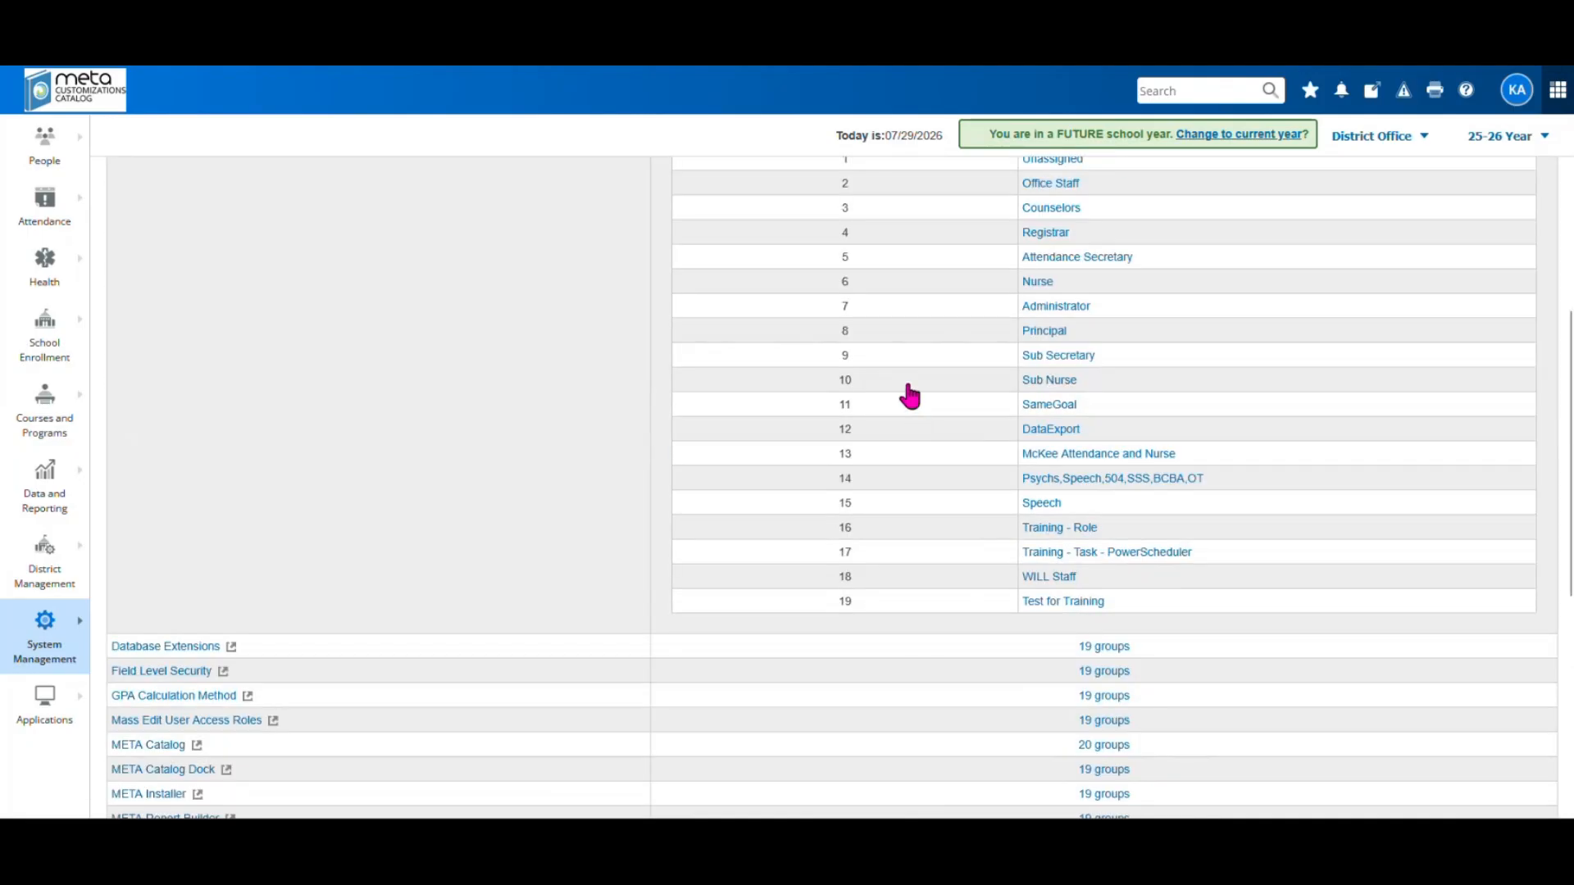
pyautogui.scroll(3, 937, 534)
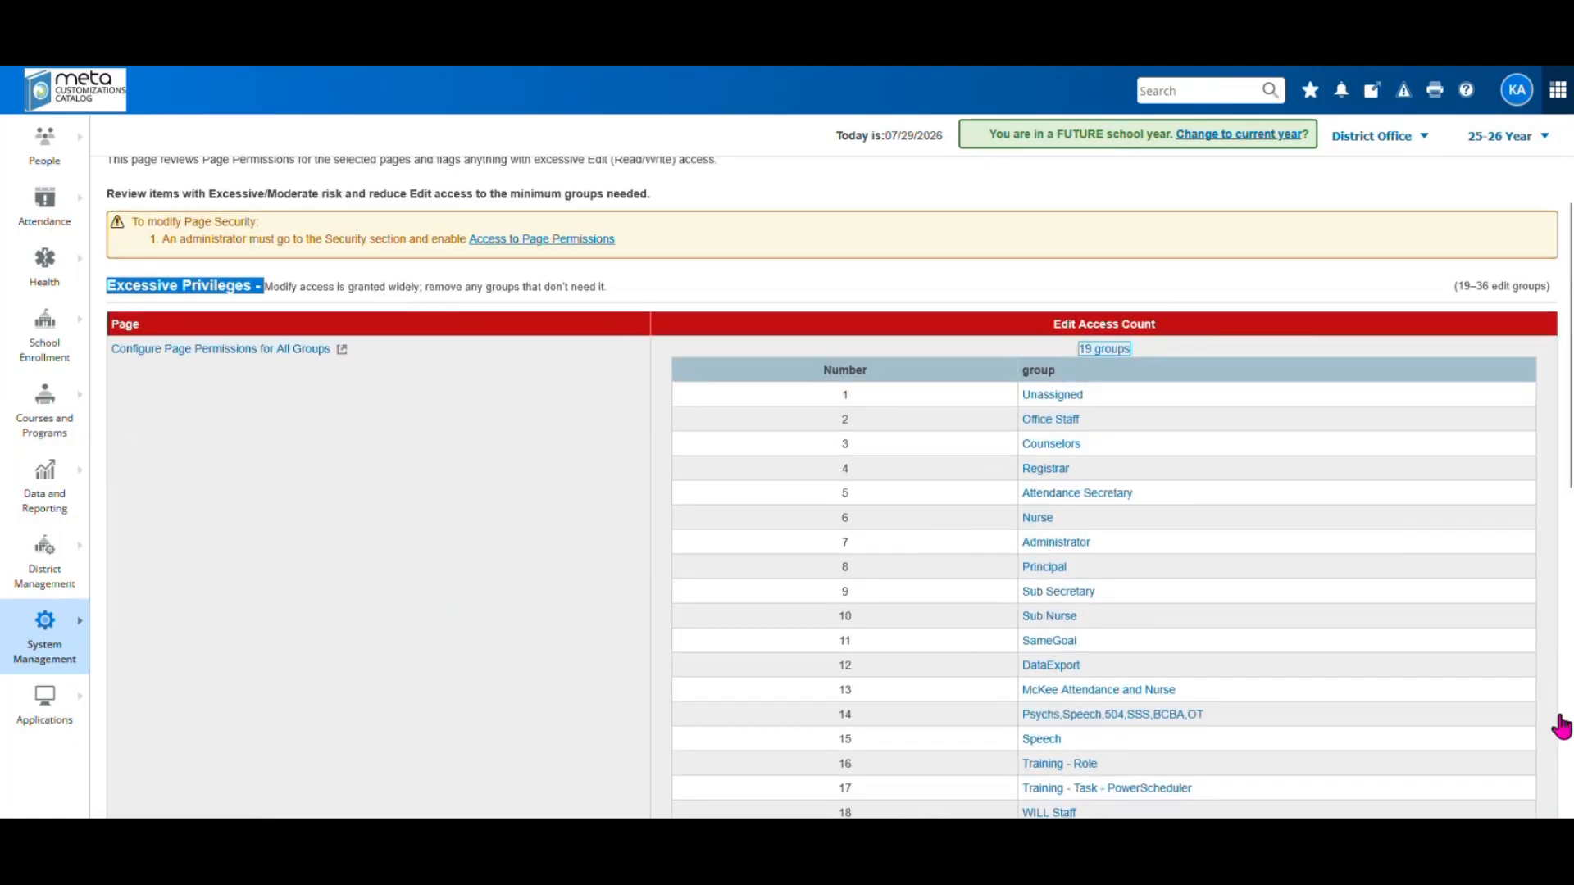
pyautogui.click(1099, 351)
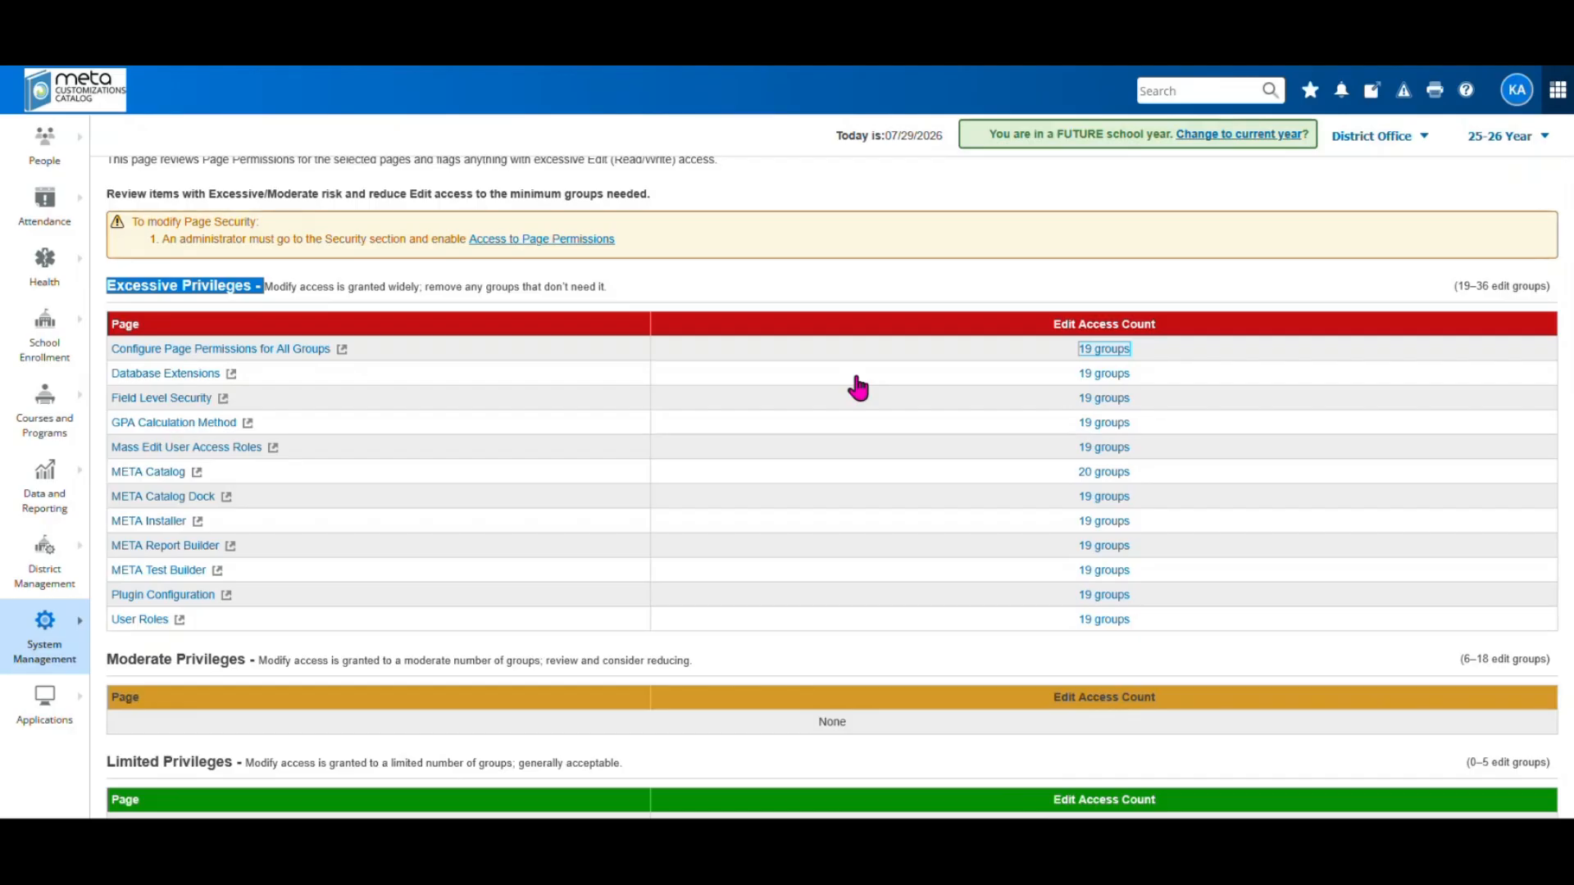
pyautogui.scroll(-3, 857, 388)
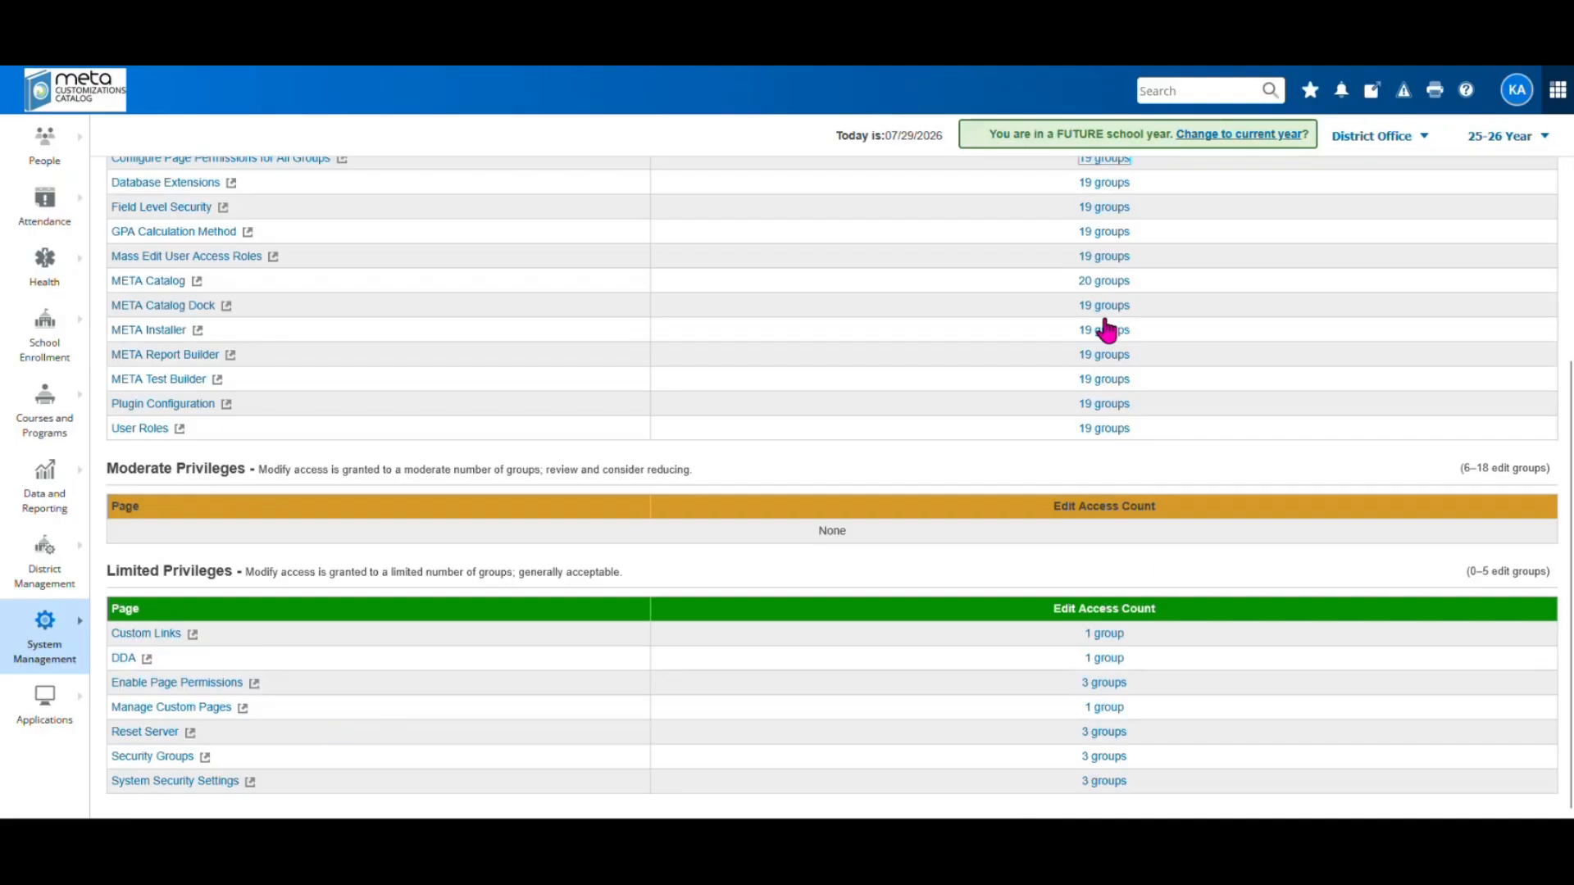
pyautogui.scroll(2, 1091, 341)
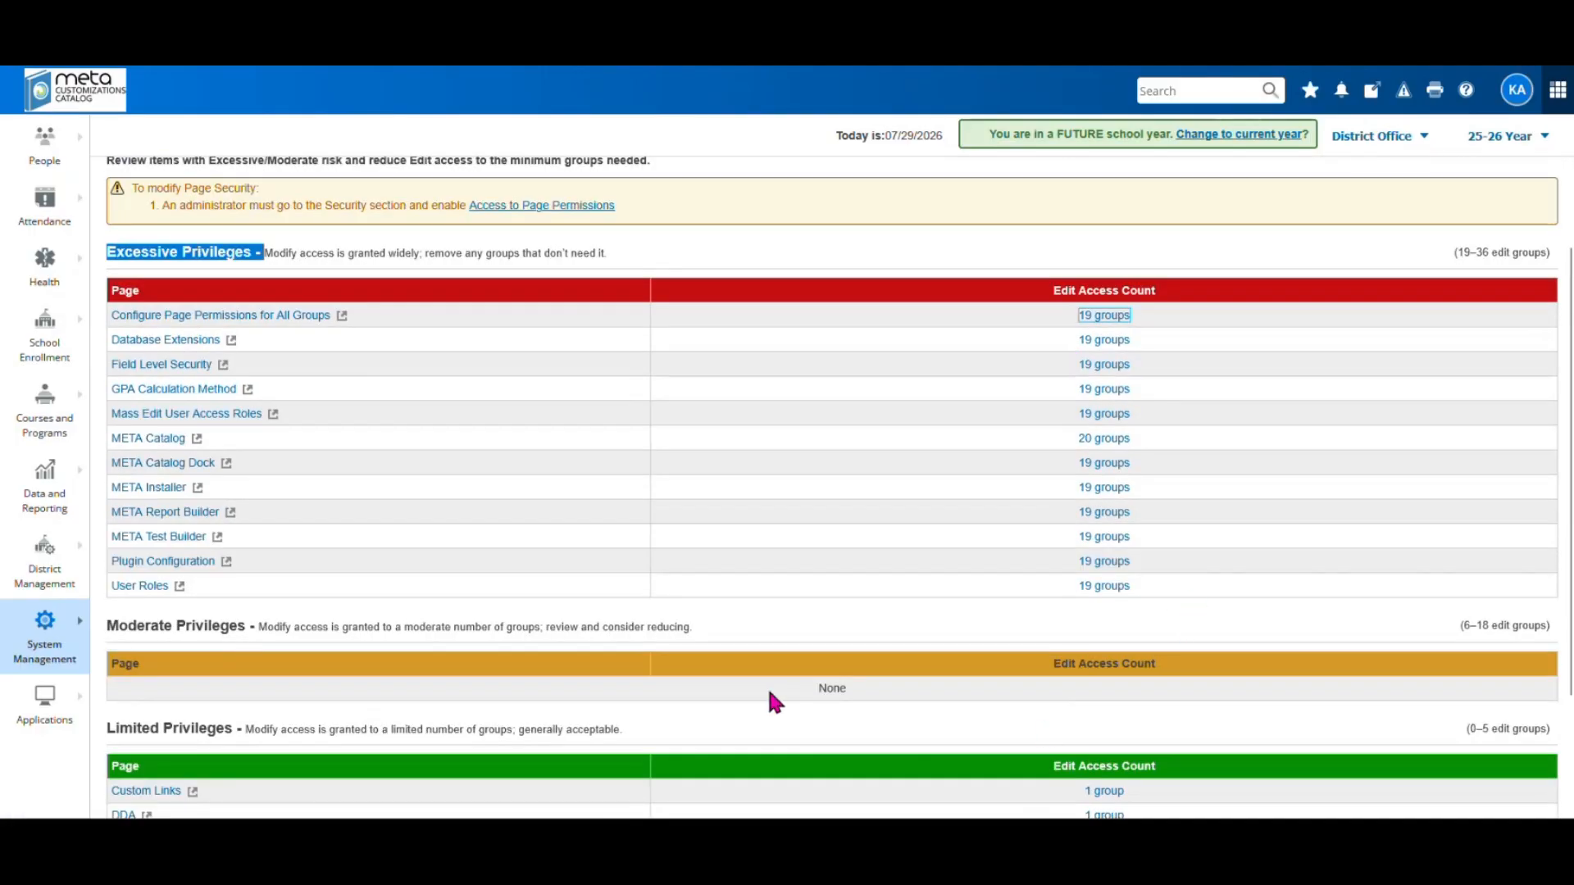
pyautogui.scroll(-2, 529, 578)
pyautogui.scroll(3, 898, 501)
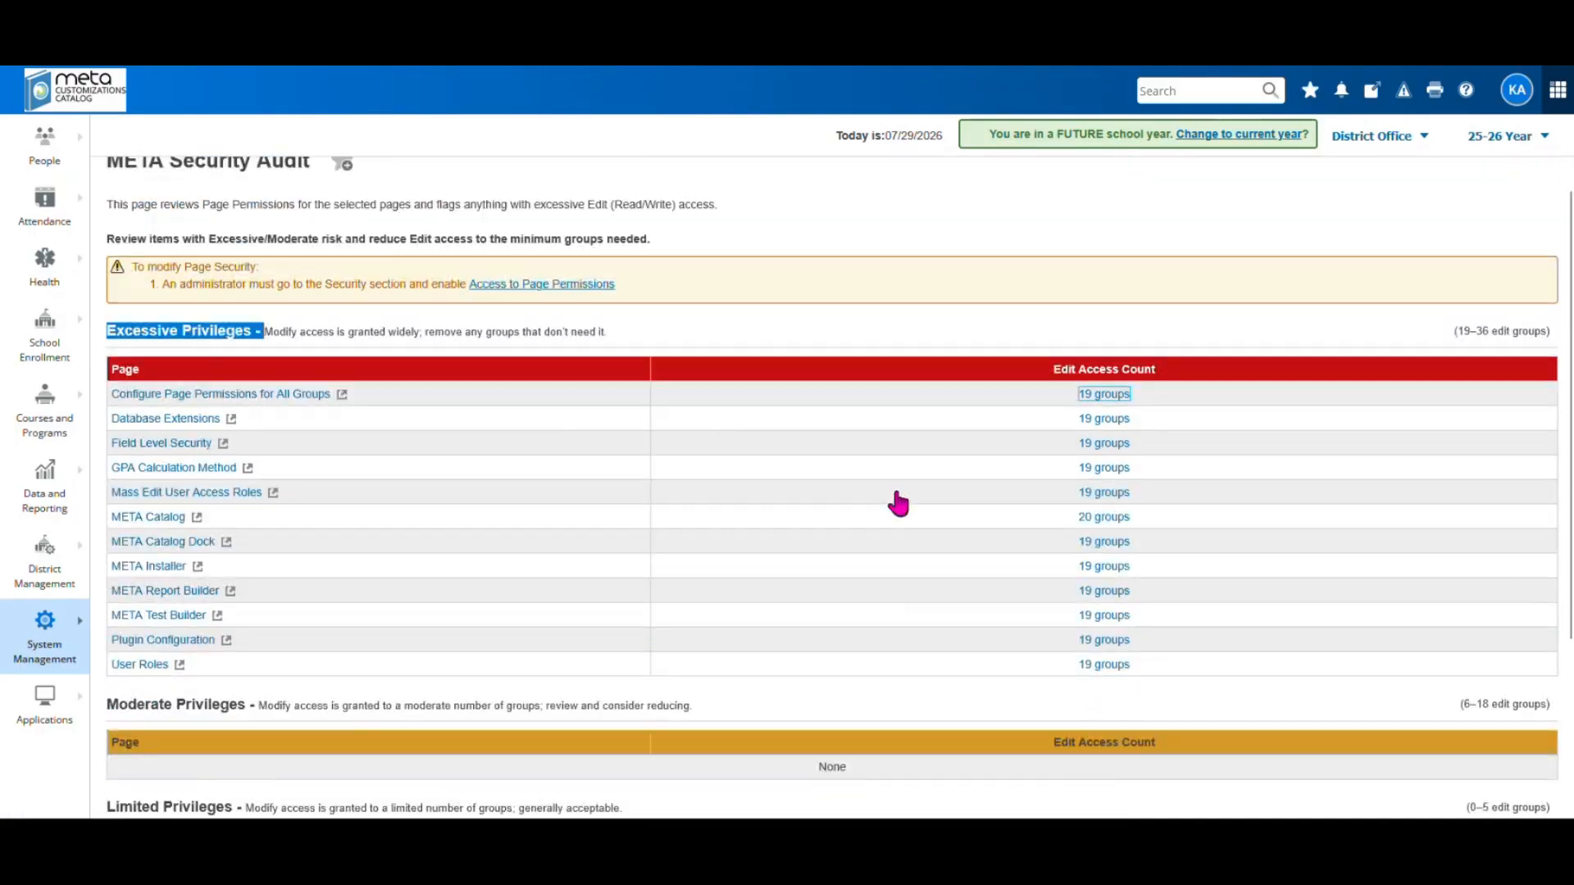
pyautogui.scroll(-3, 895, 502)
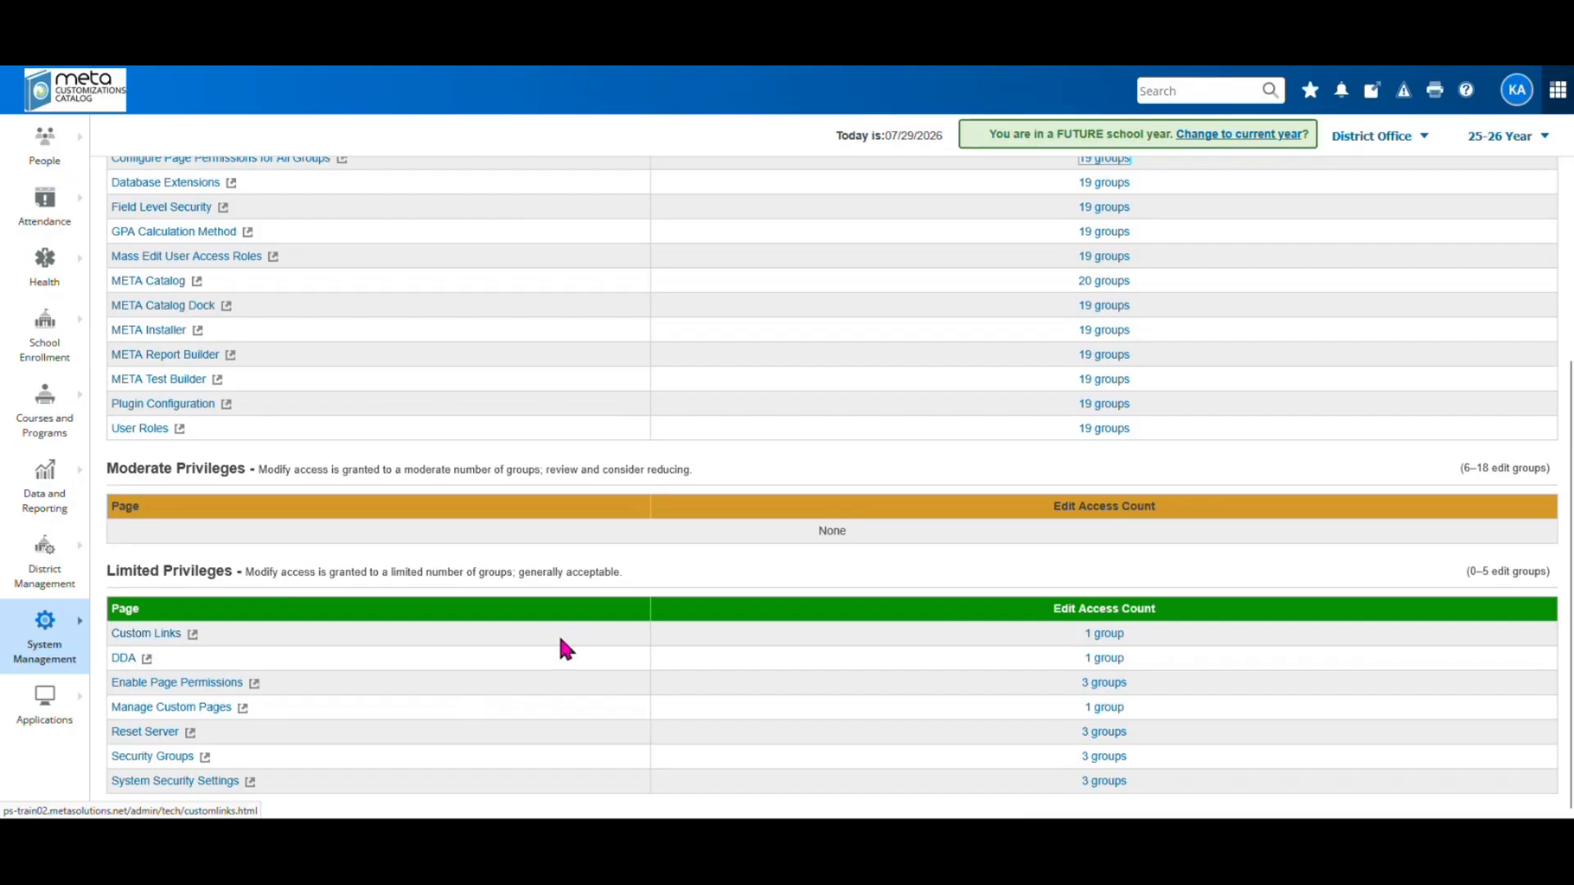
# Expand the Custom Links and DDA audit entries, each showing only Administrator with edit access
pyautogui.click(1099, 636)
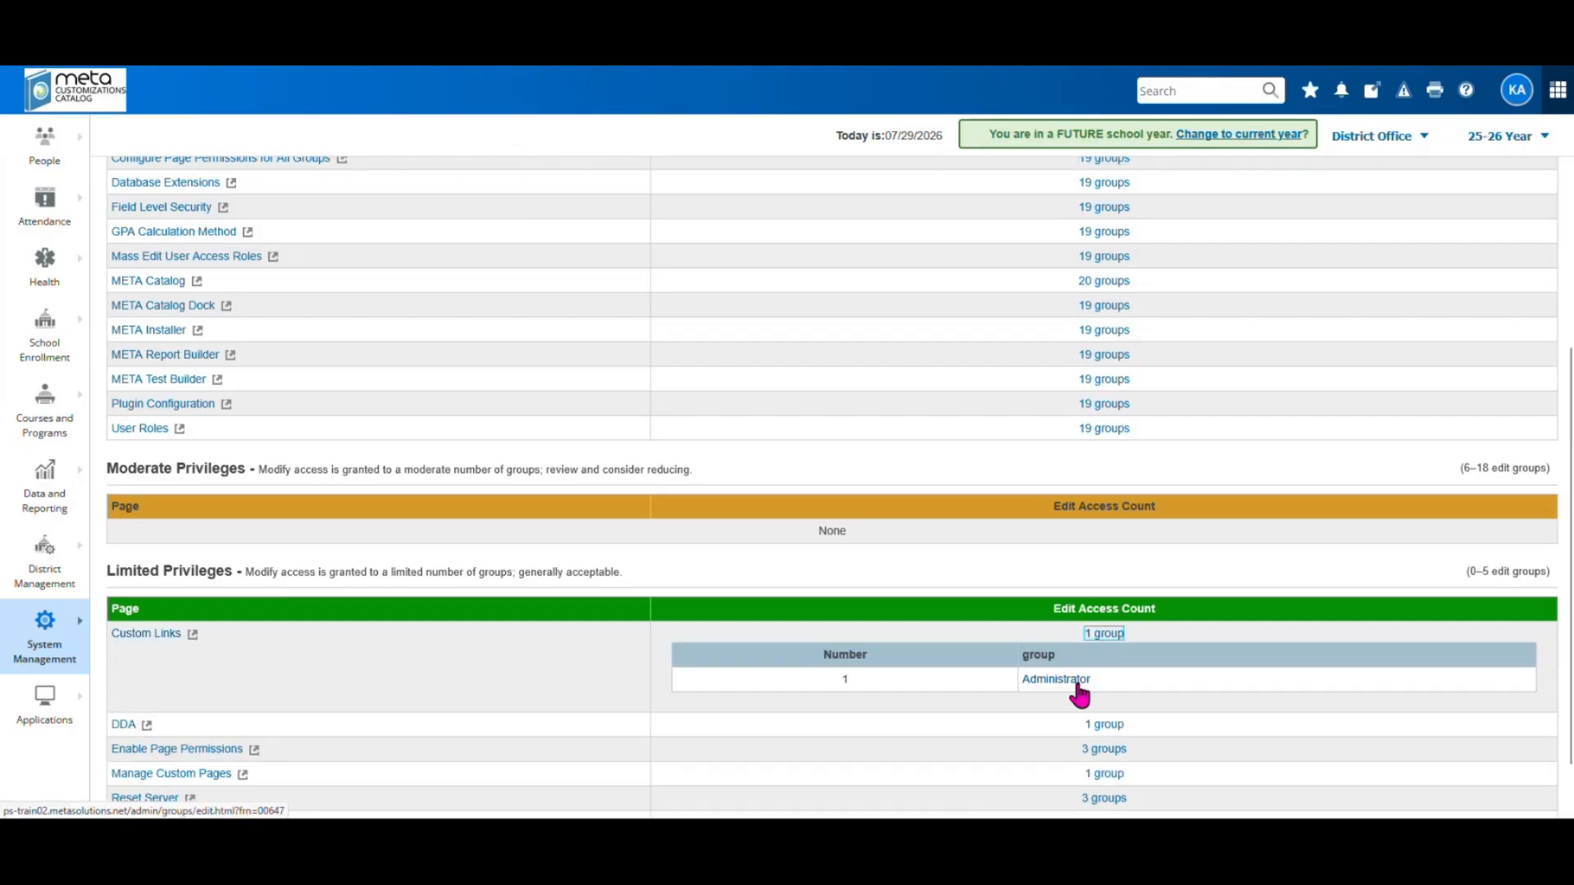
pyautogui.scroll(-1, 613, 689)
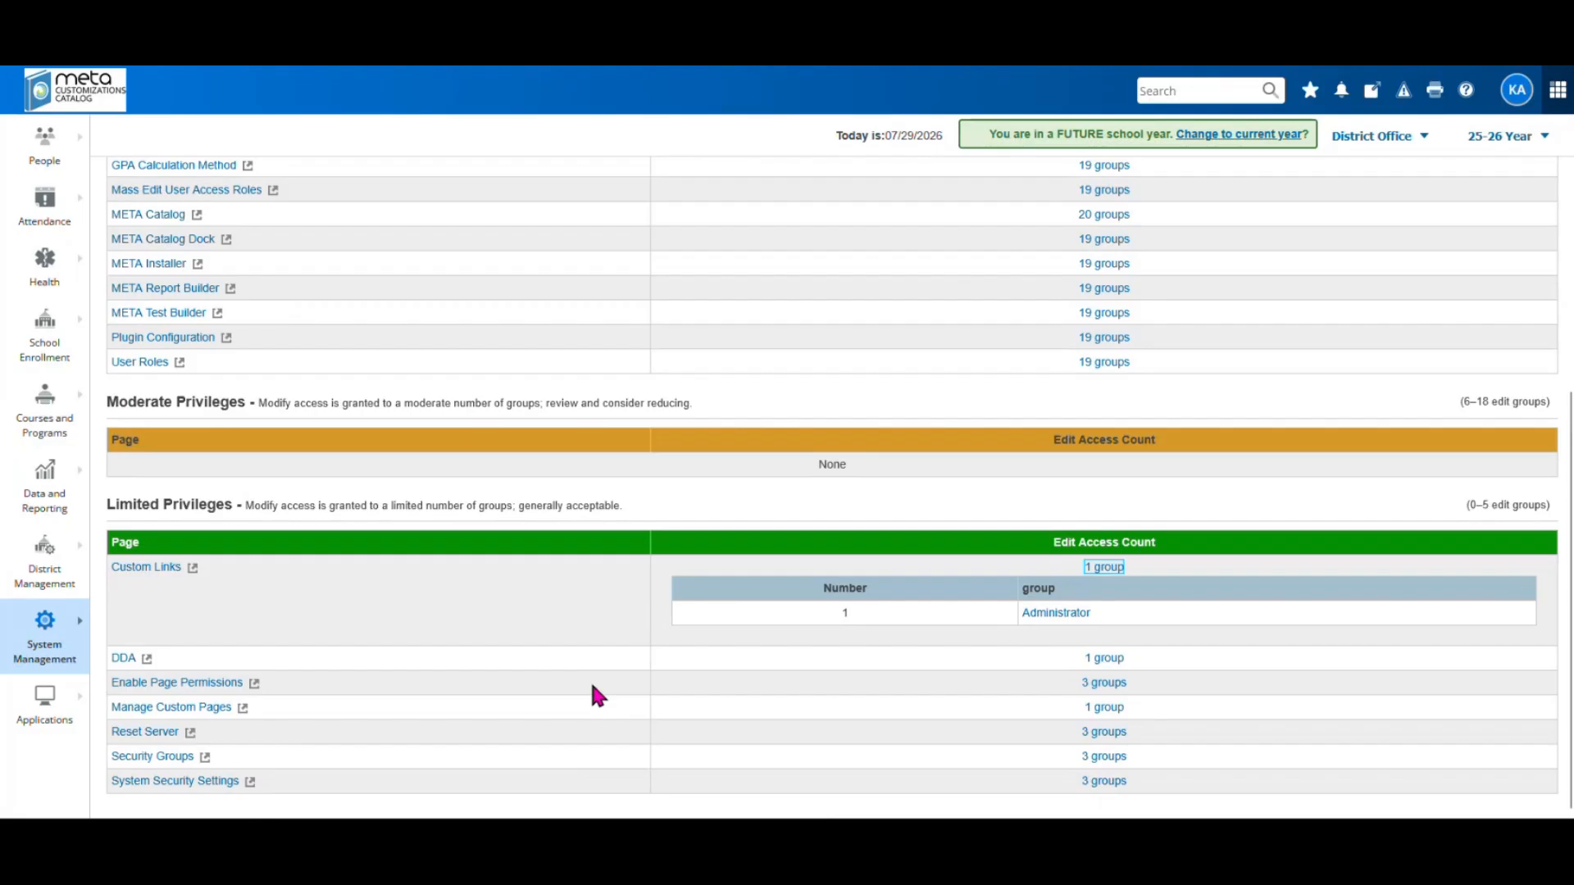
pyautogui.click(1107, 659)
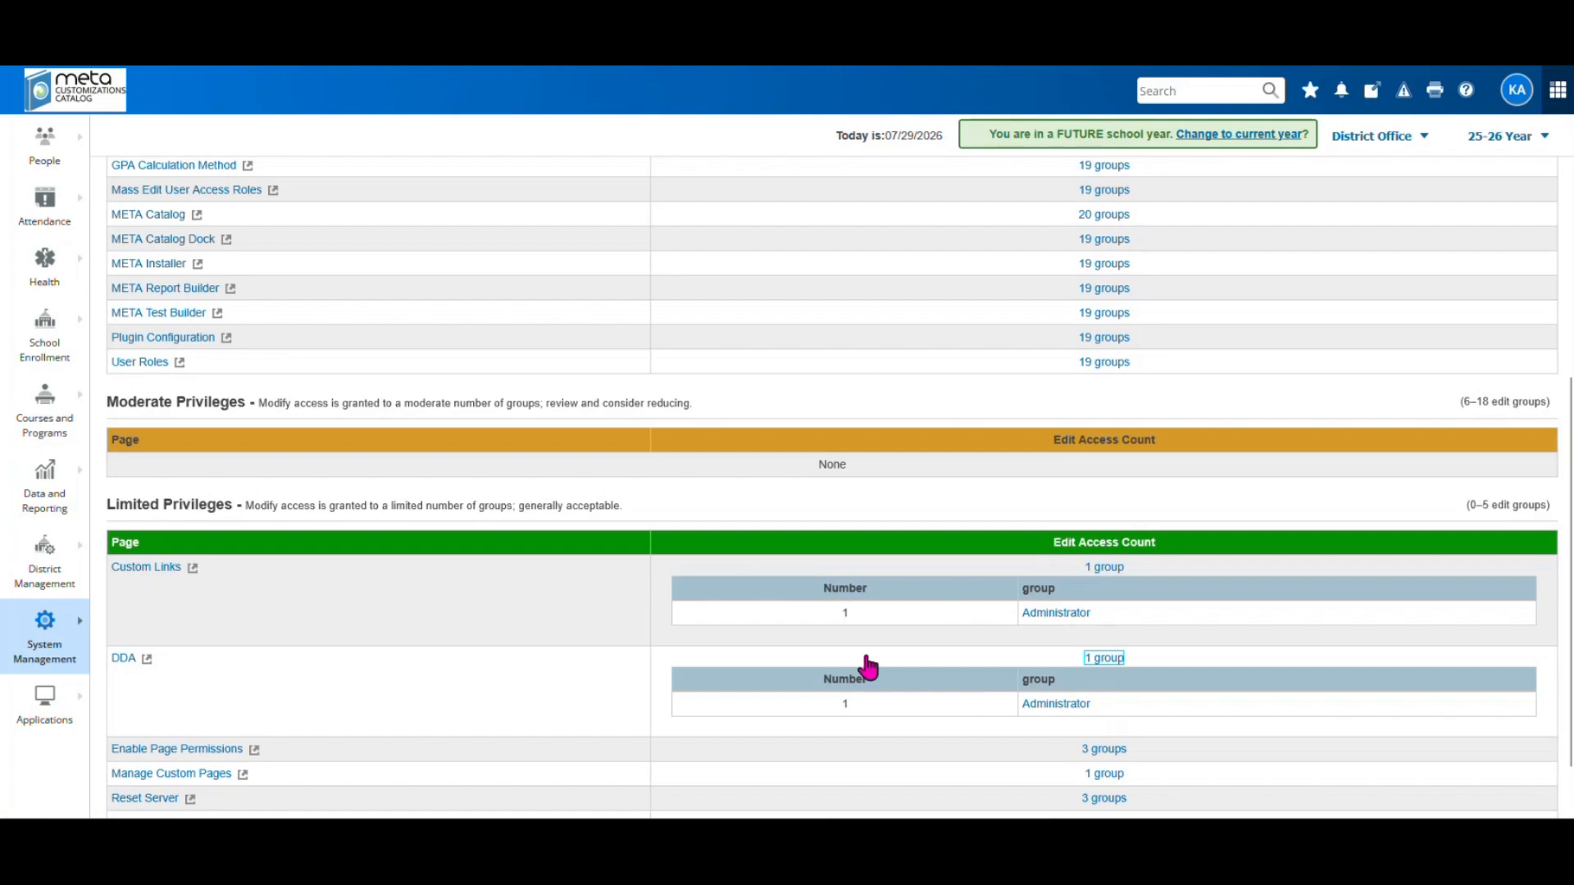
pyautogui.scroll(-1, 531, 682)
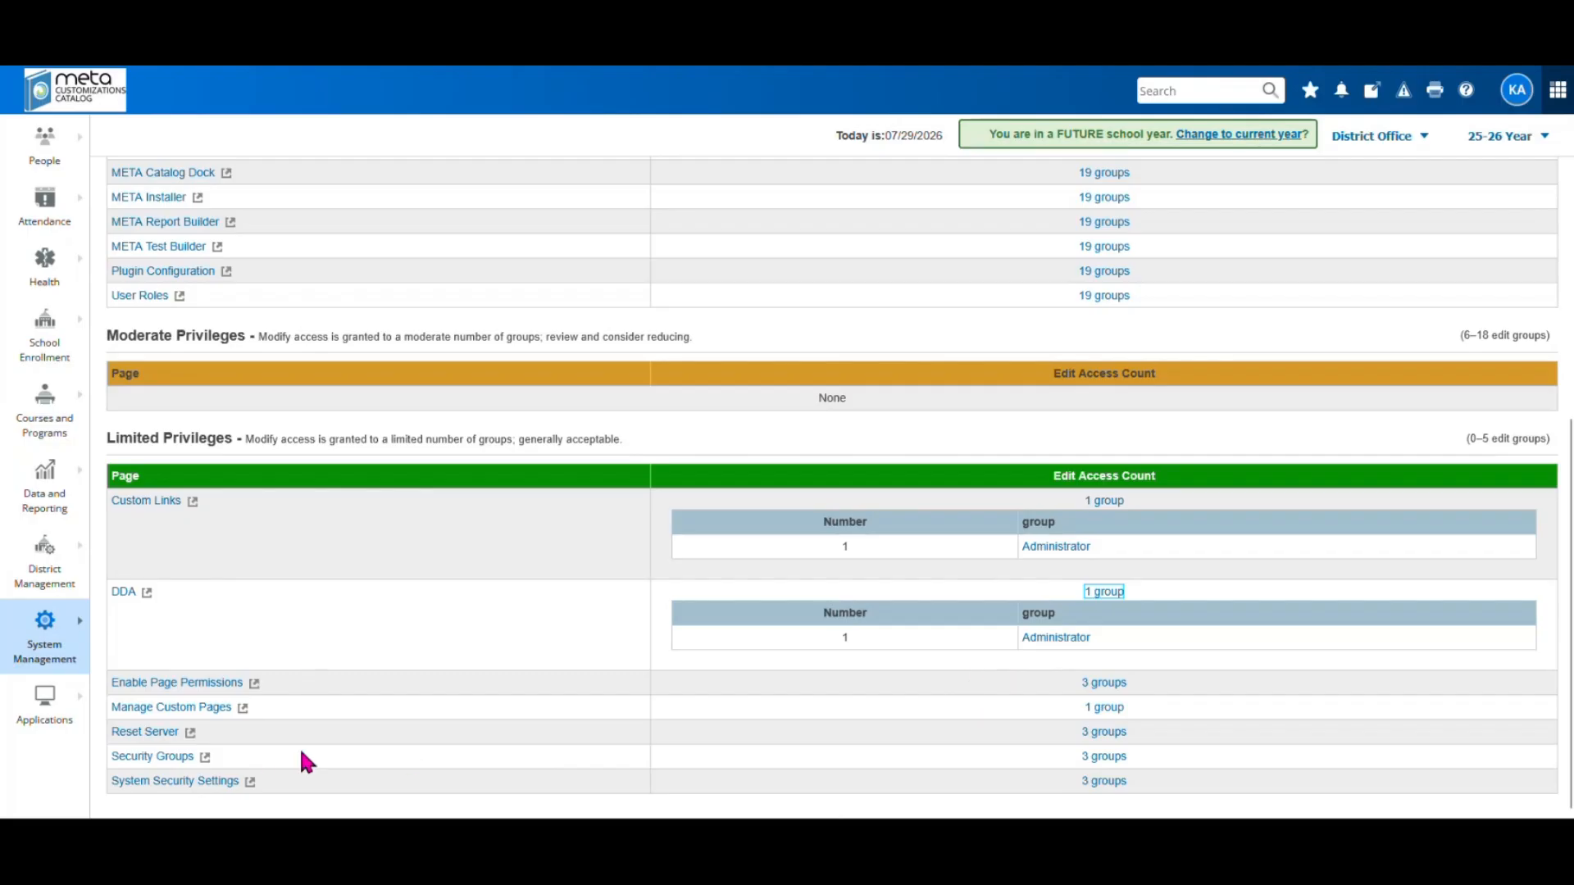
pyautogui.scroll(5, 303, 760)
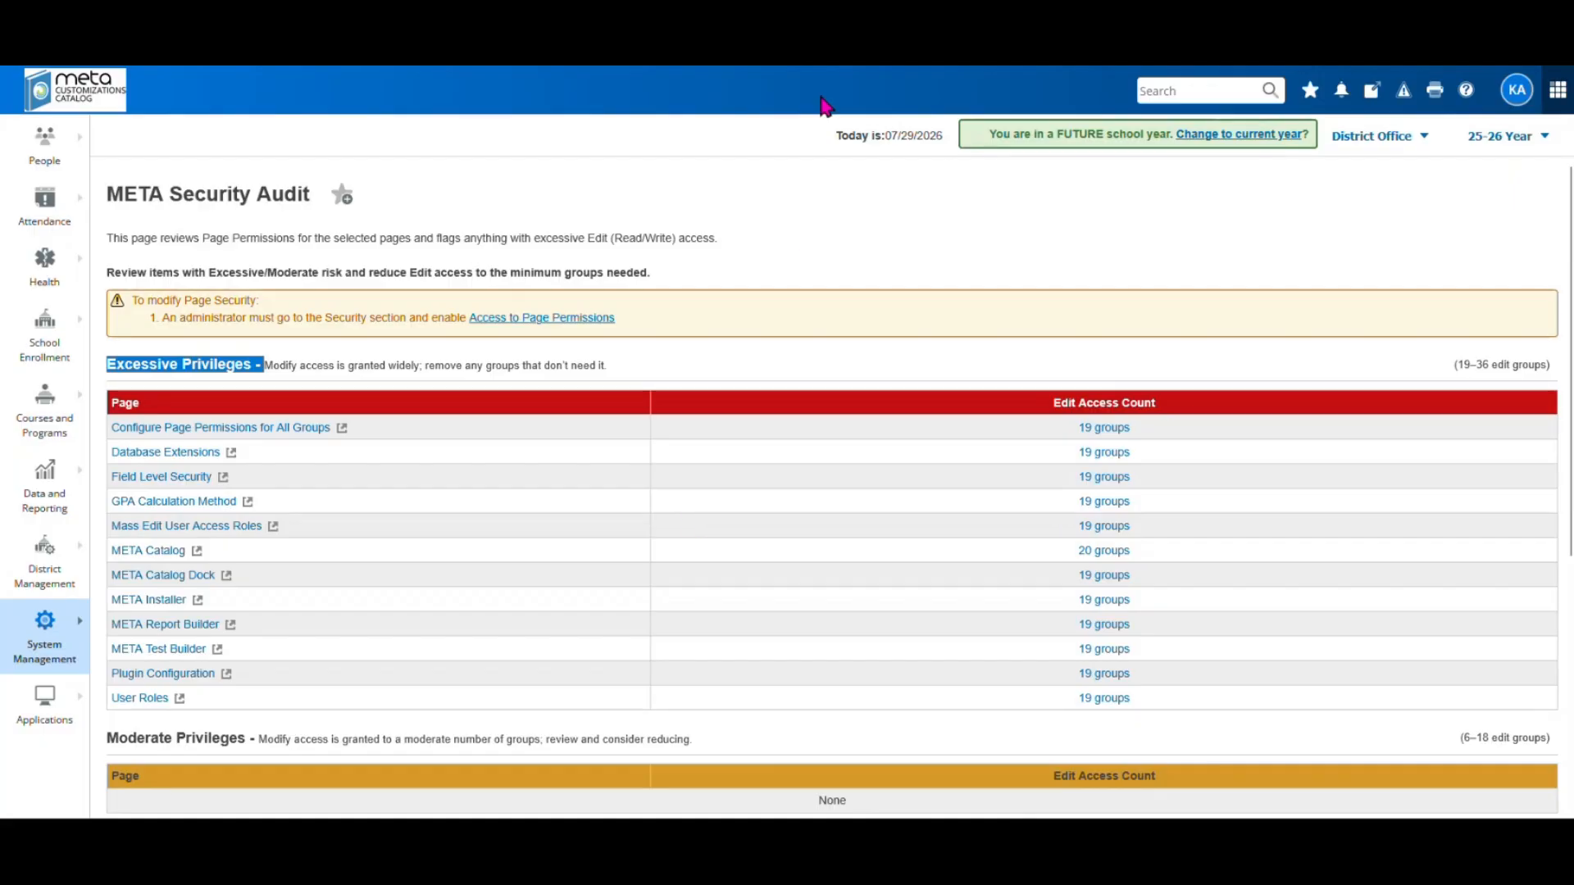
# Switch to the Start of Year Checklist in Word and scroll to its MyPowerHub steps
pyautogui.click(684, 65)
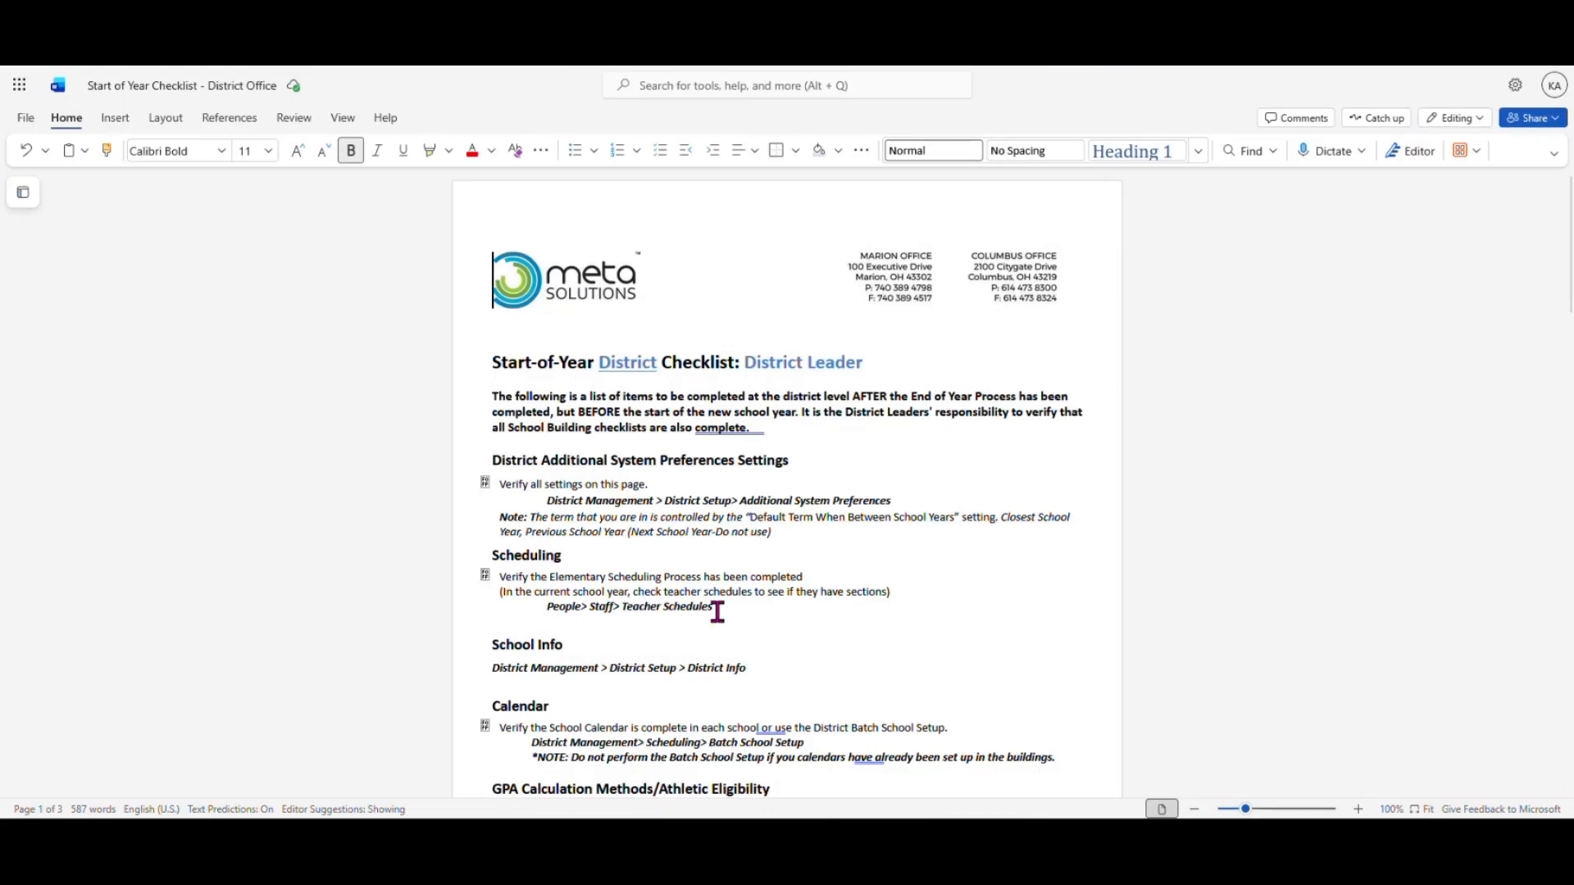
pyautogui.scroll(-20, 722, 607)
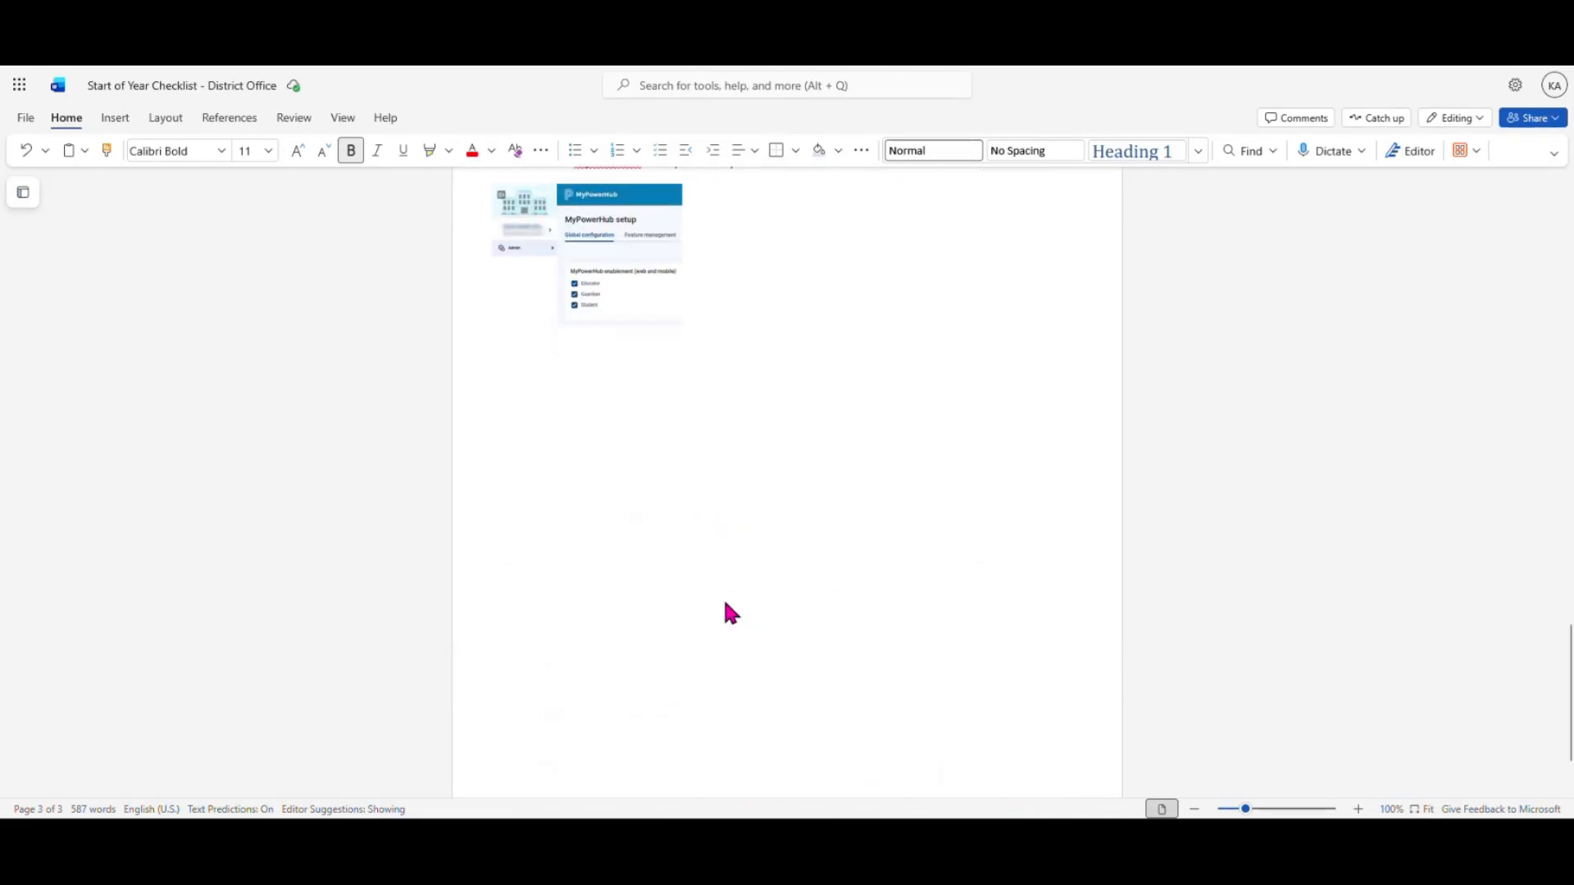
pyautogui.scroll(5, 725, 607)
pyautogui.scroll(-1, 725, 603)
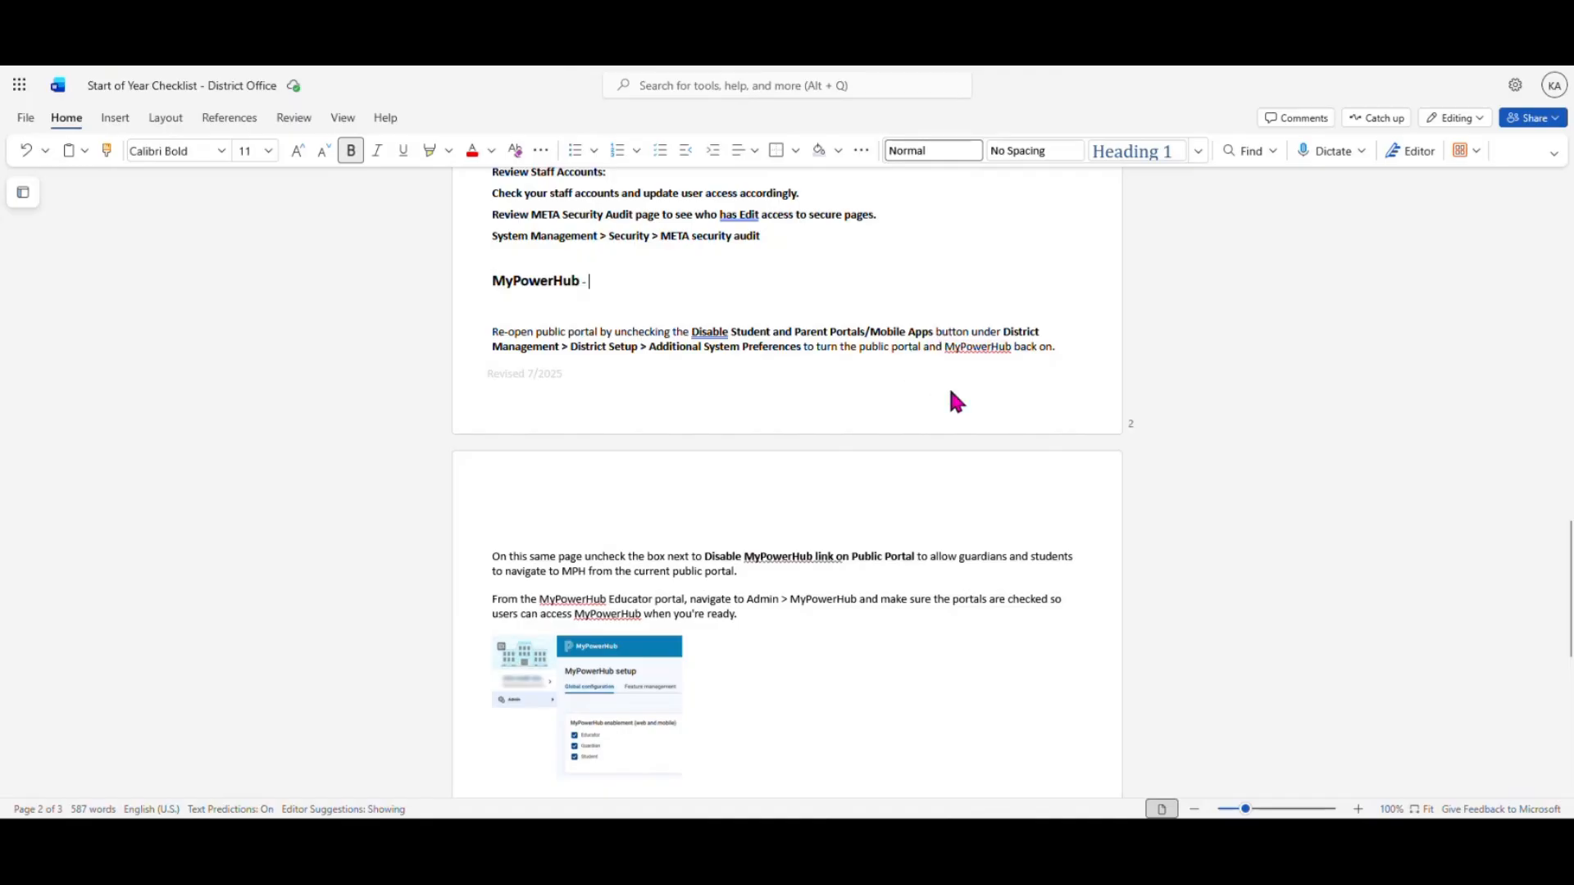
pyautogui.scroll(-2, 899, 427)
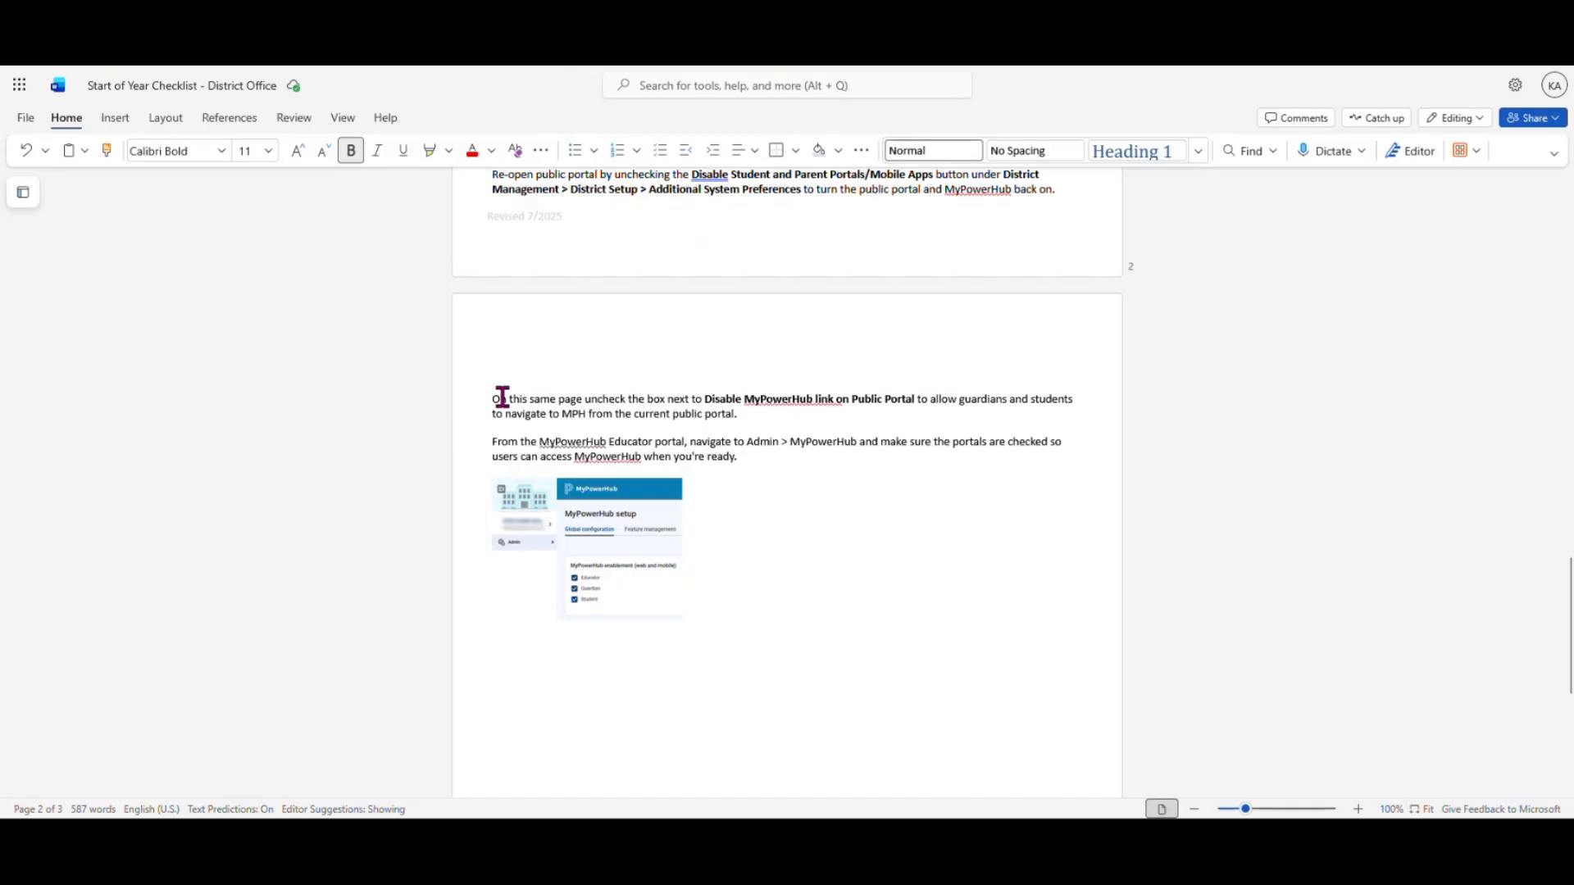
pyautogui.moveTo(494, 401); pyautogui.dragTo(806, 469)
pyautogui.click(791, 537)
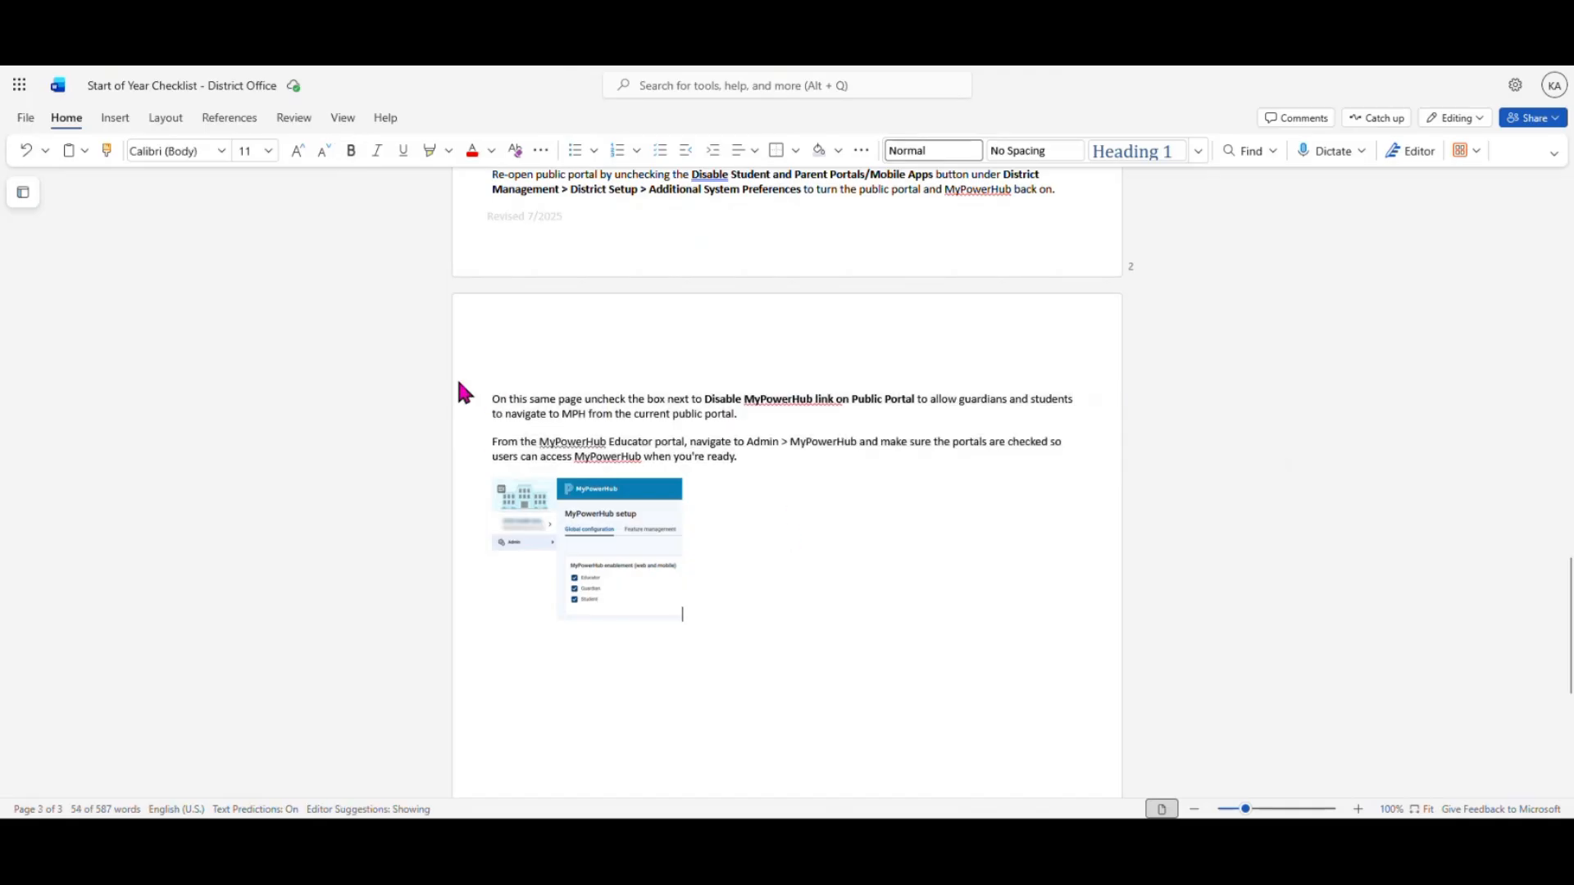
pyautogui.click(650, 521)
pyautogui.click(801, 533)
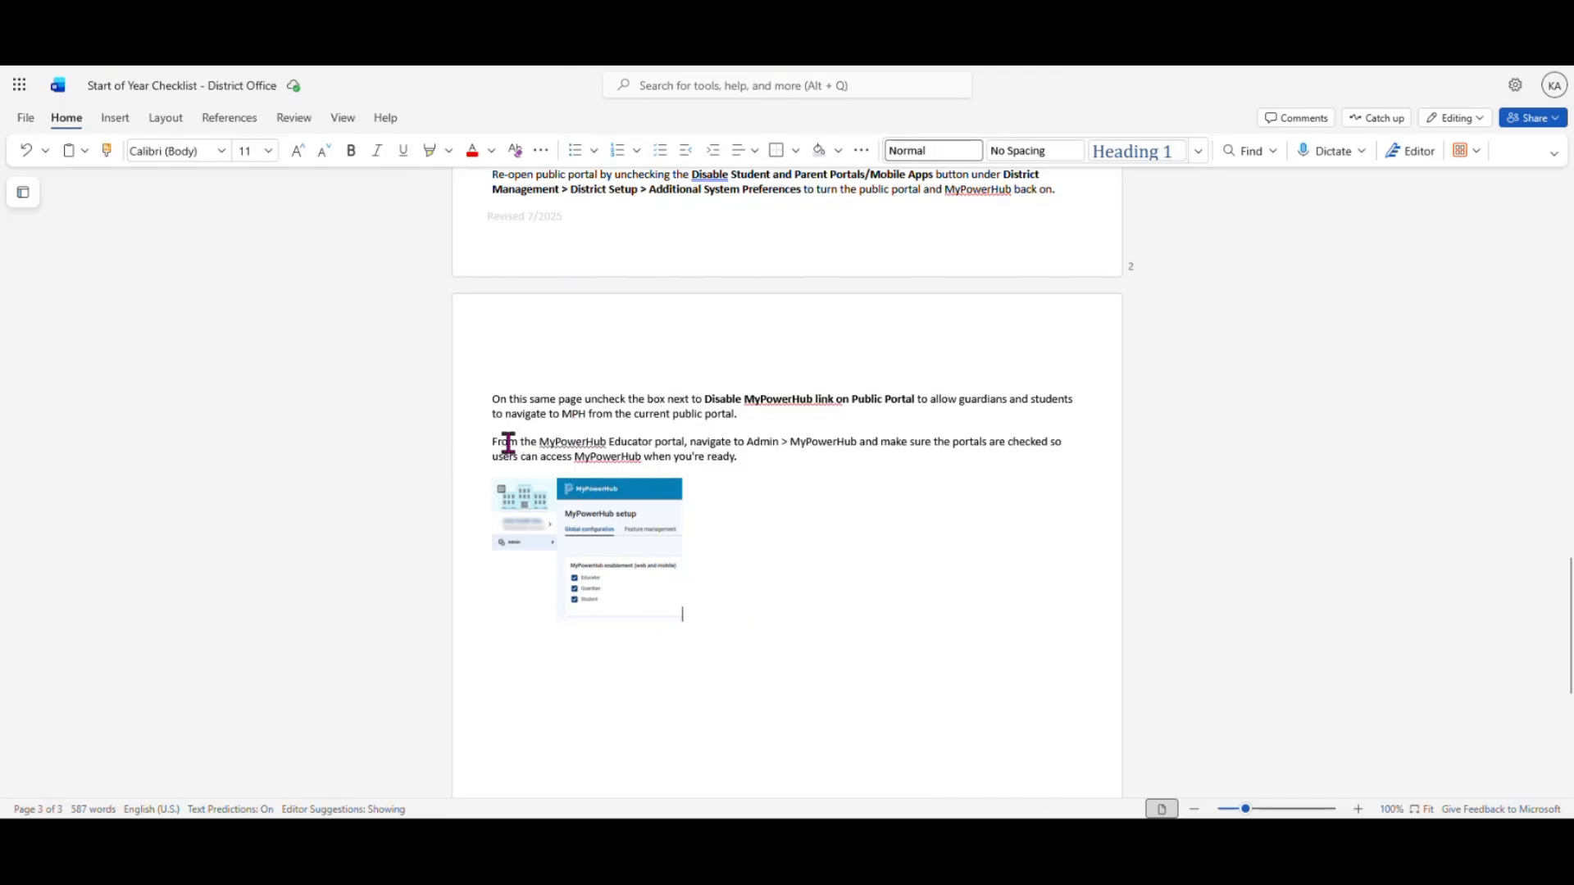
pyautogui.tripleClick(541, 453)
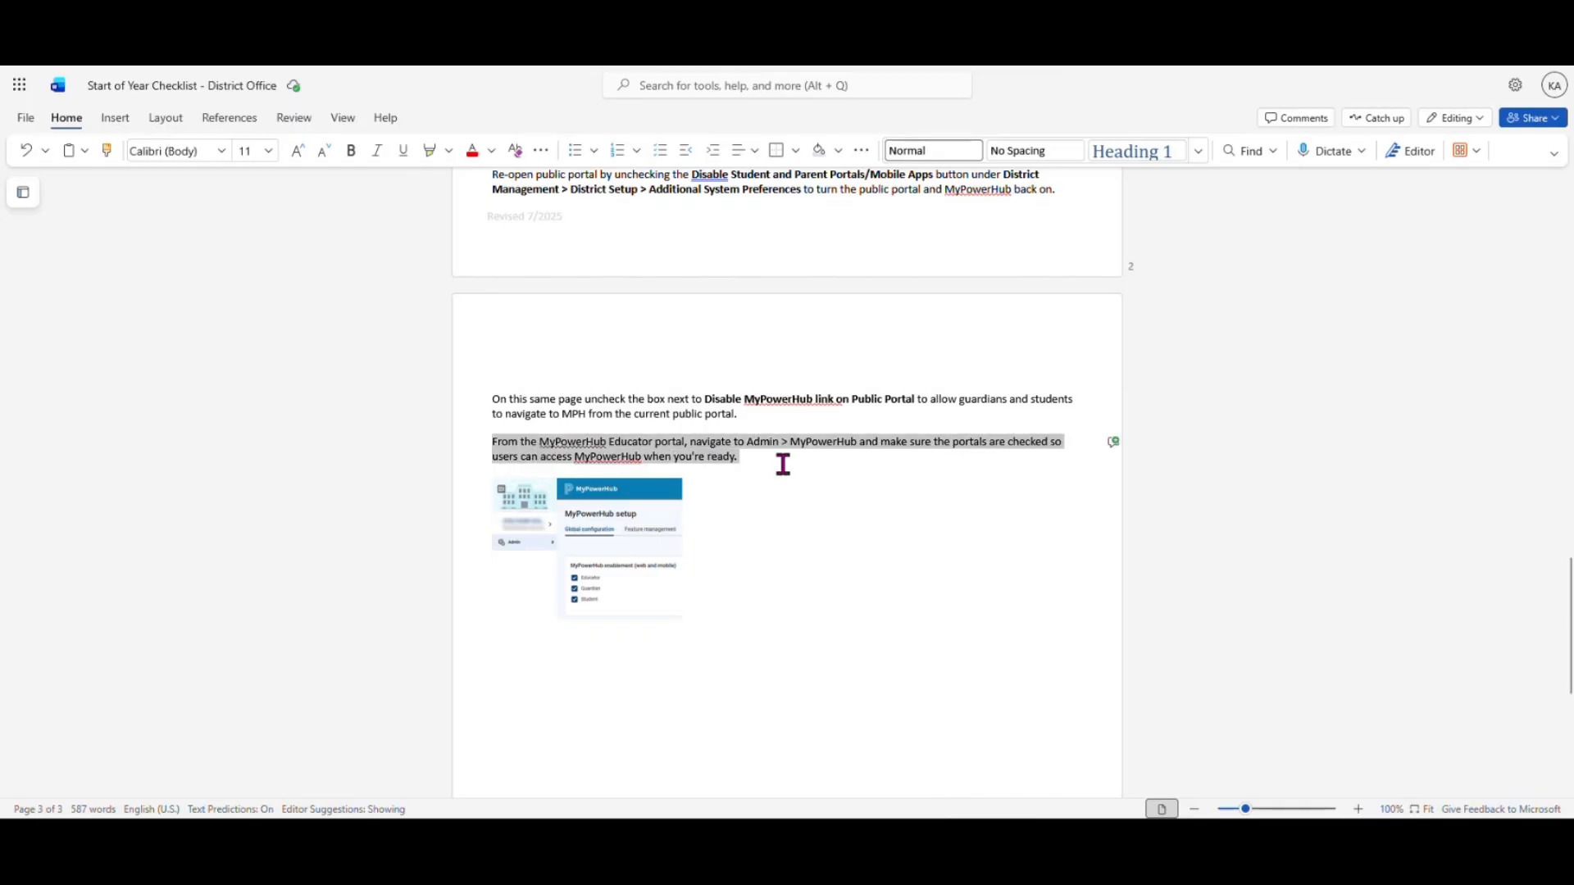
pyautogui.click(823, 548)
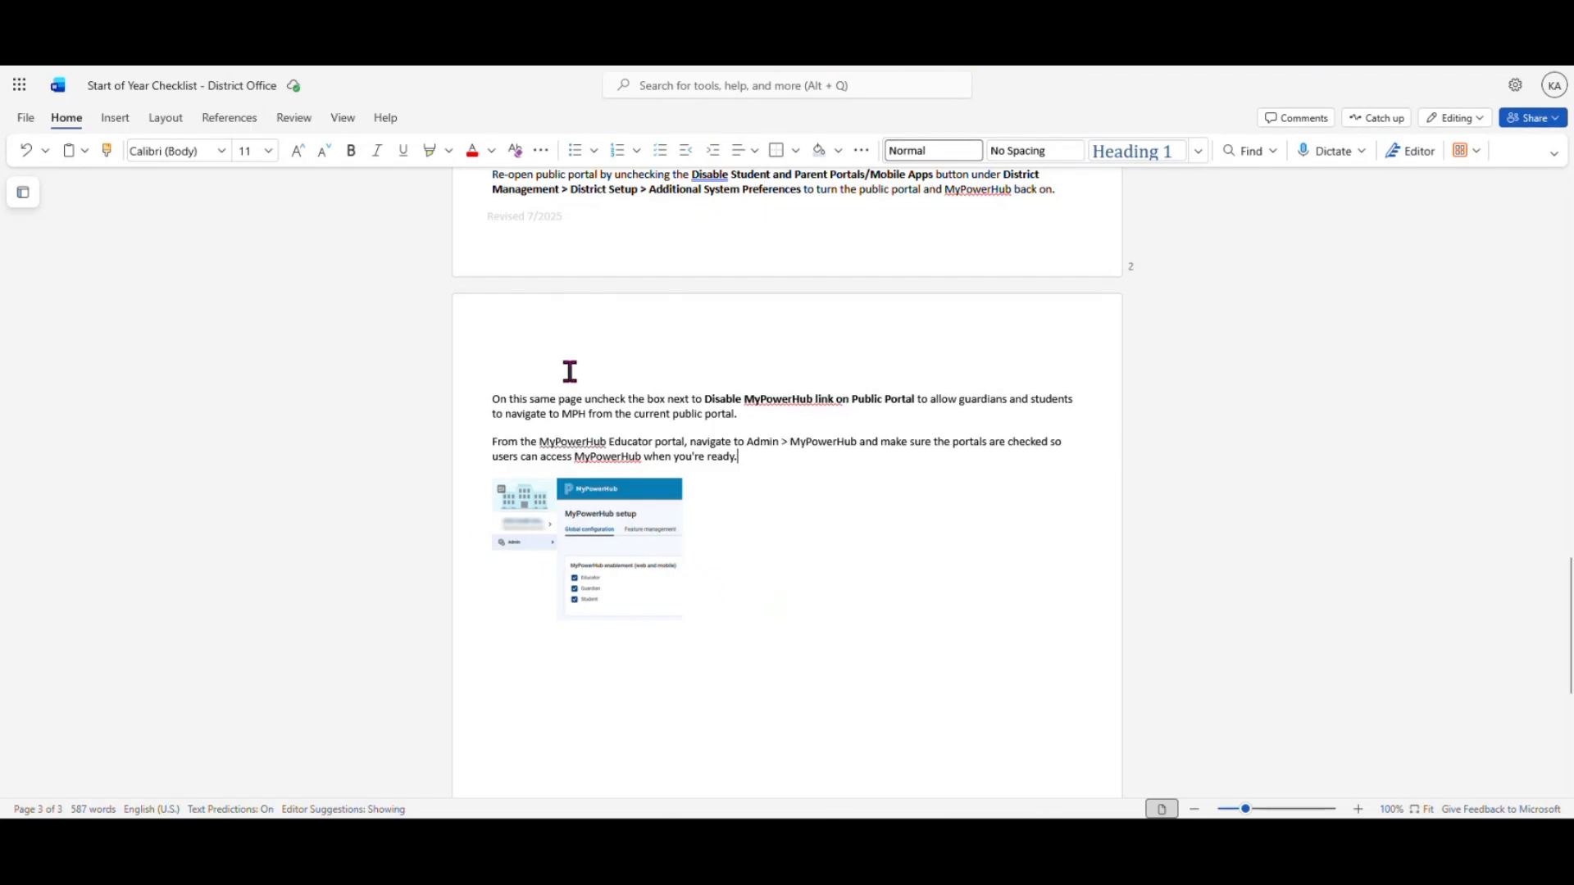
pyautogui.scroll(3, 576, 379)
pyautogui.scroll(-1, 576, 380)
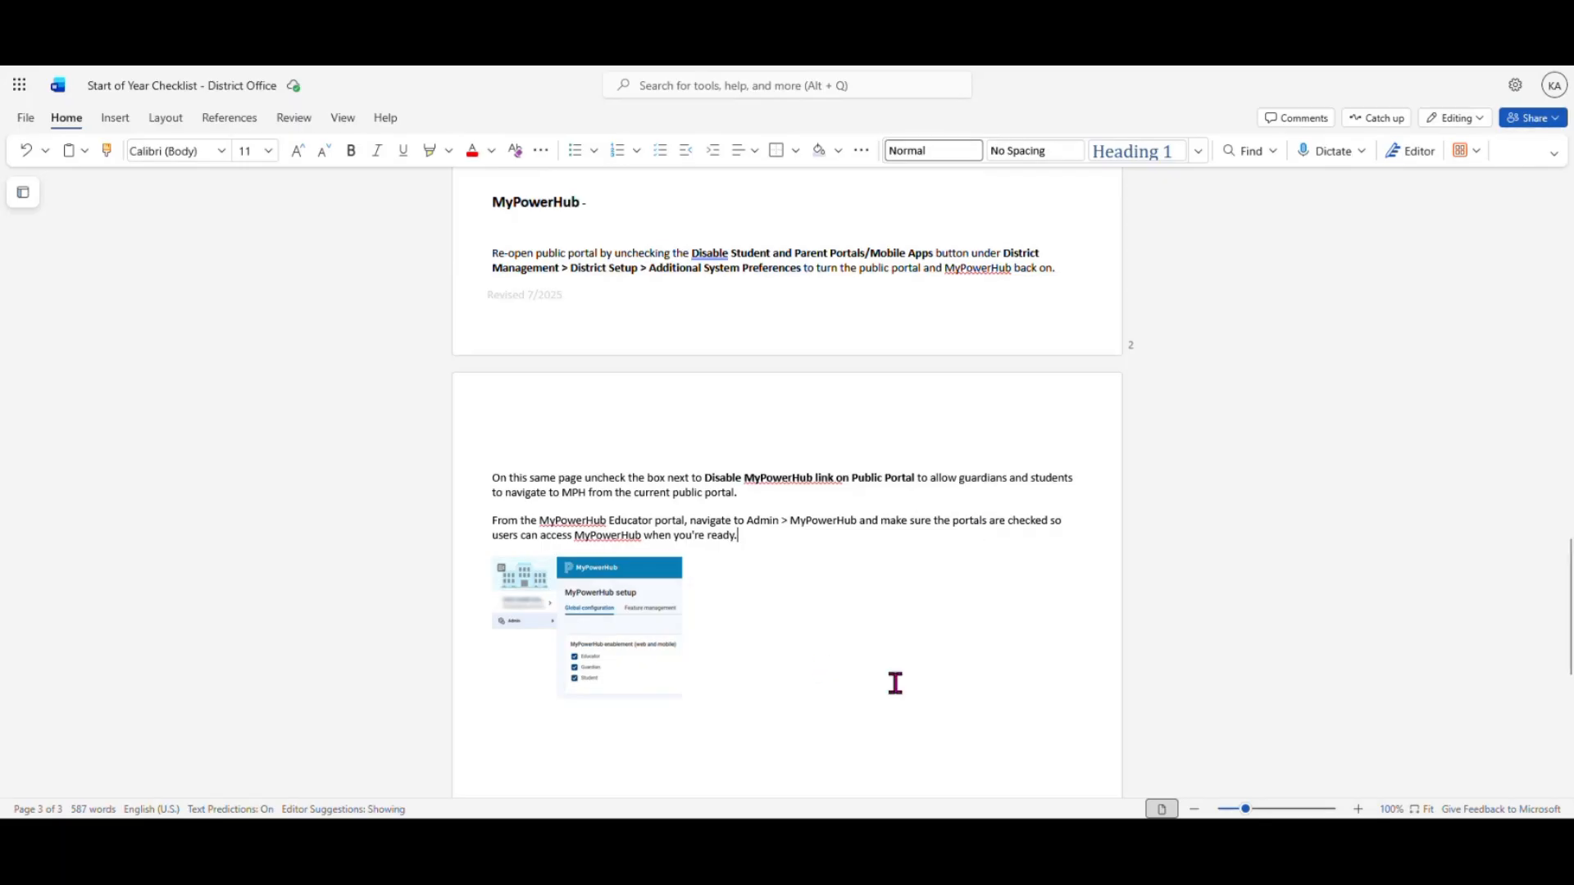
pyautogui.scroll(1, 895, 683)
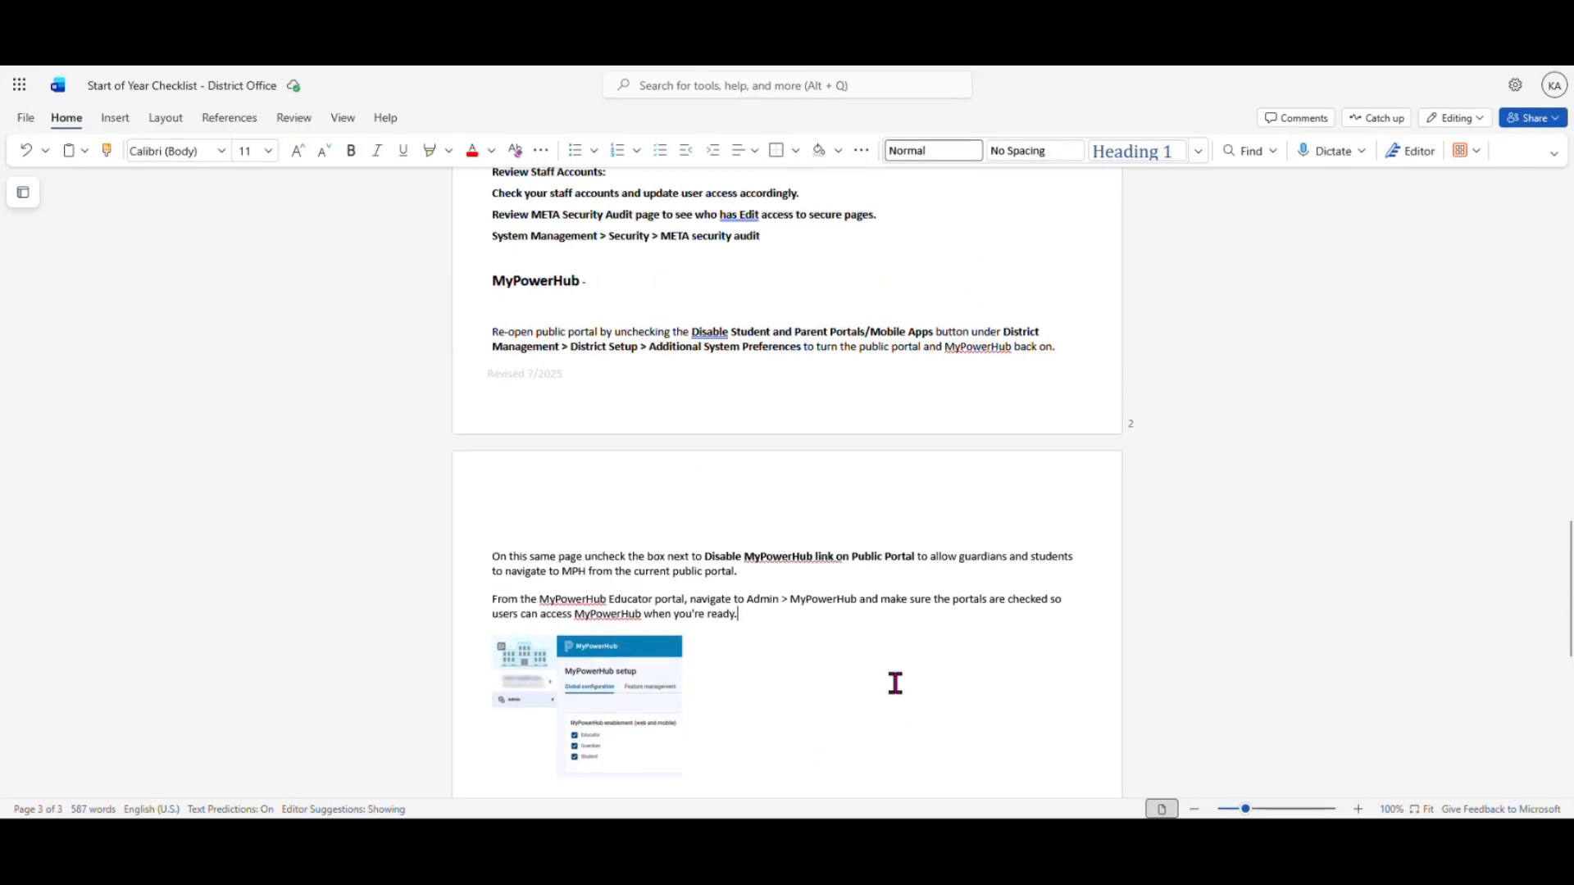